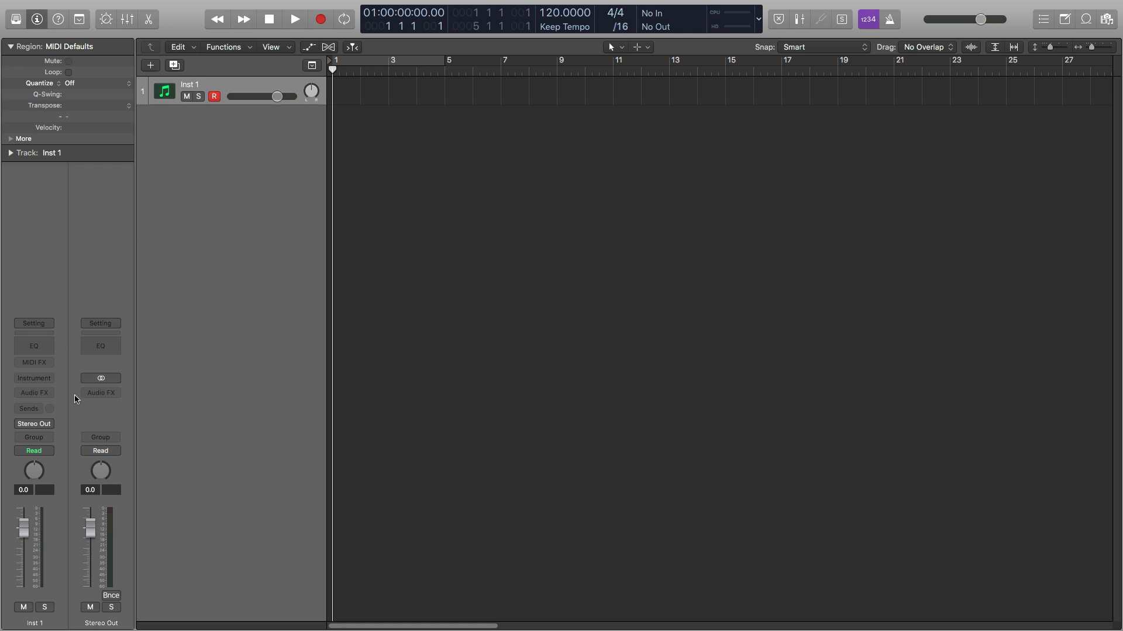
# Load the EXS24 sampler on the instrument track with the factory Acoustic Pianos > Grand Piano sound and close its window
pyautogui.click(35, 379)
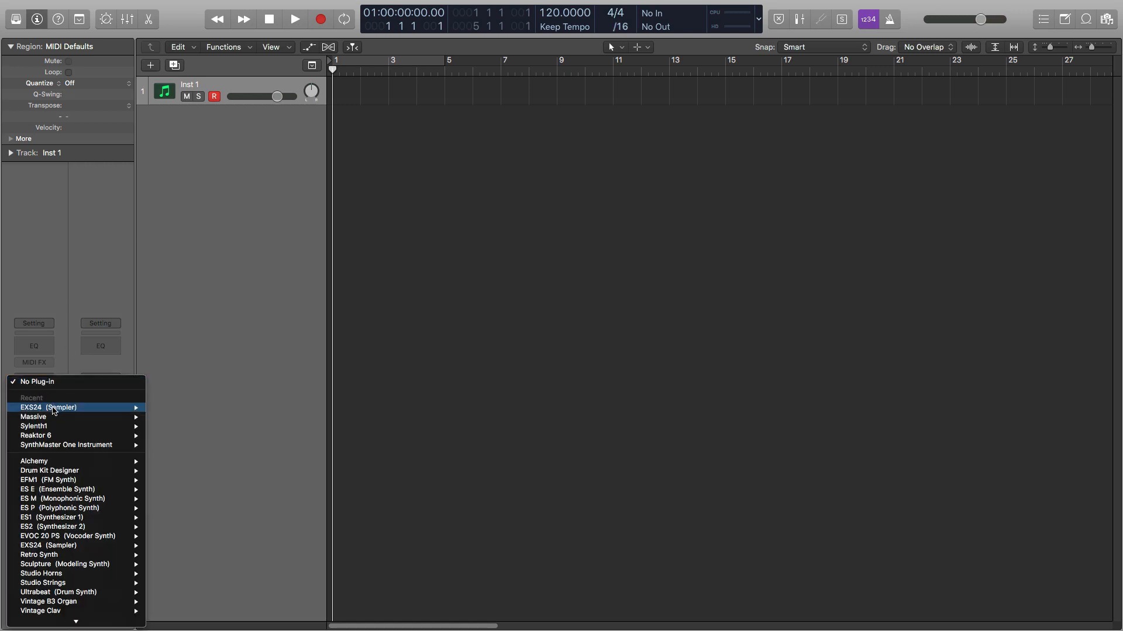
pyautogui.click(65, 408)
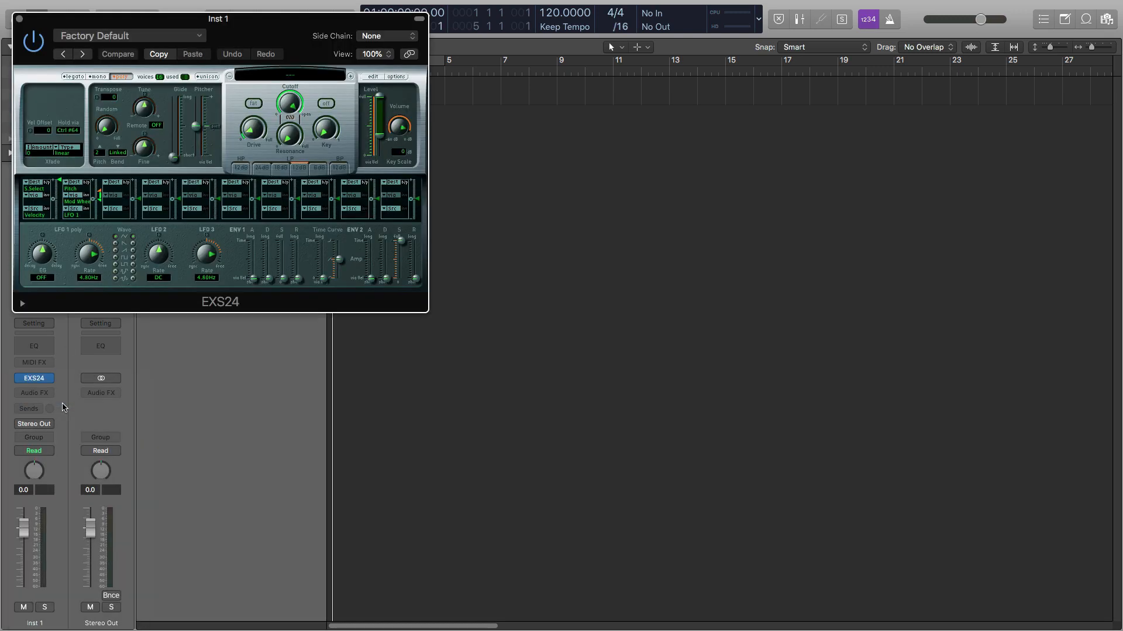
pyautogui.click(287, 75)
pyautogui.moveTo(312, 256)
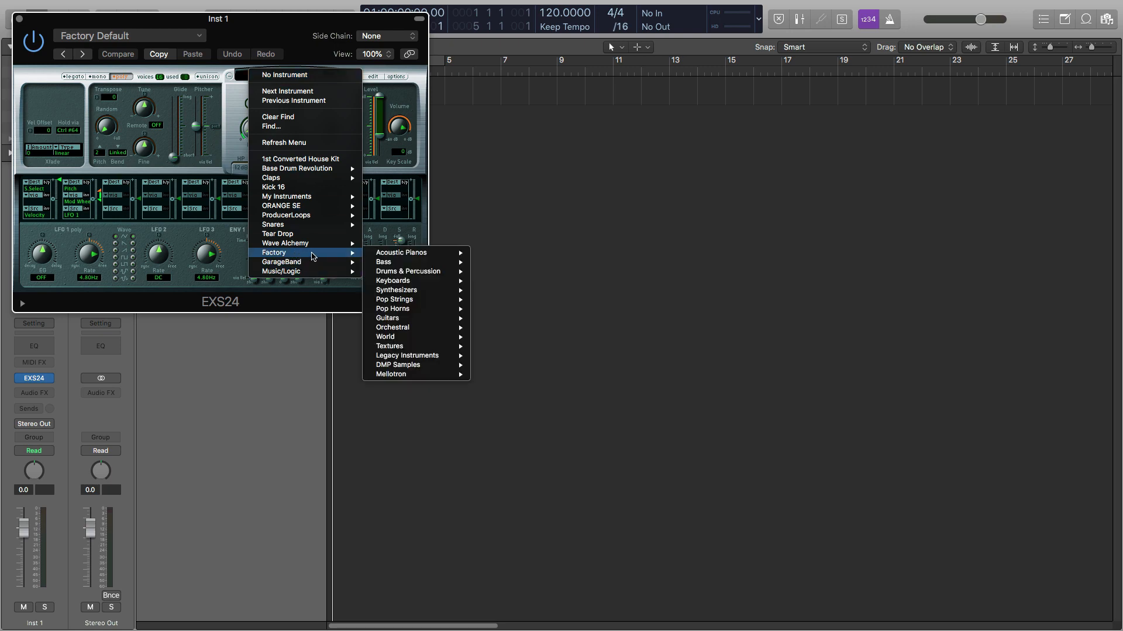
pyautogui.moveTo(404, 253)
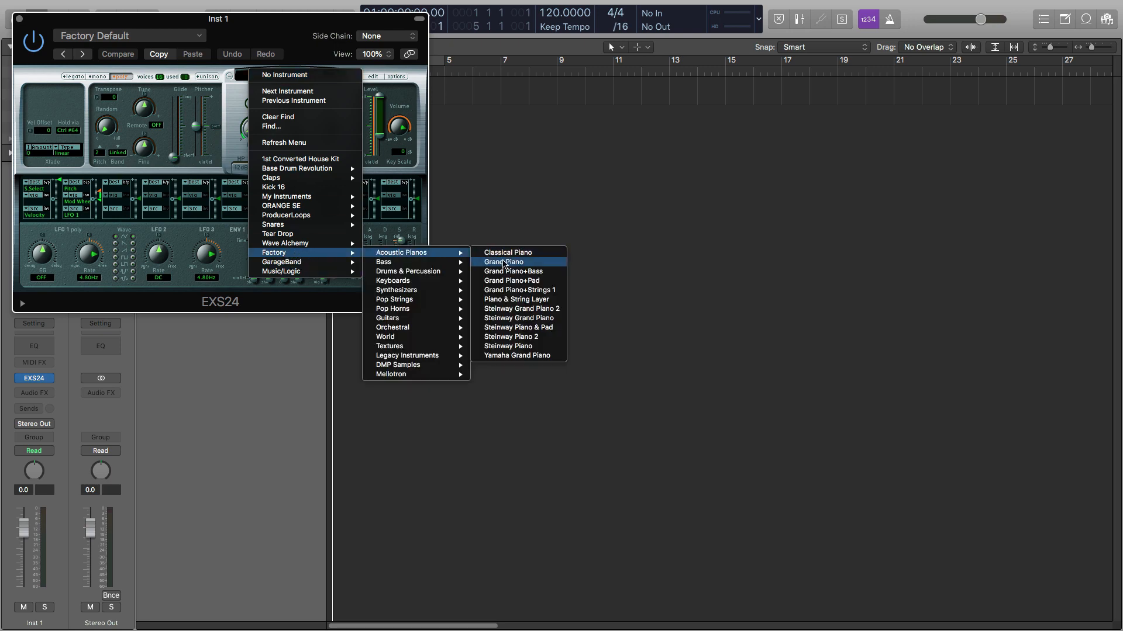
pyautogui.click(504, 265)
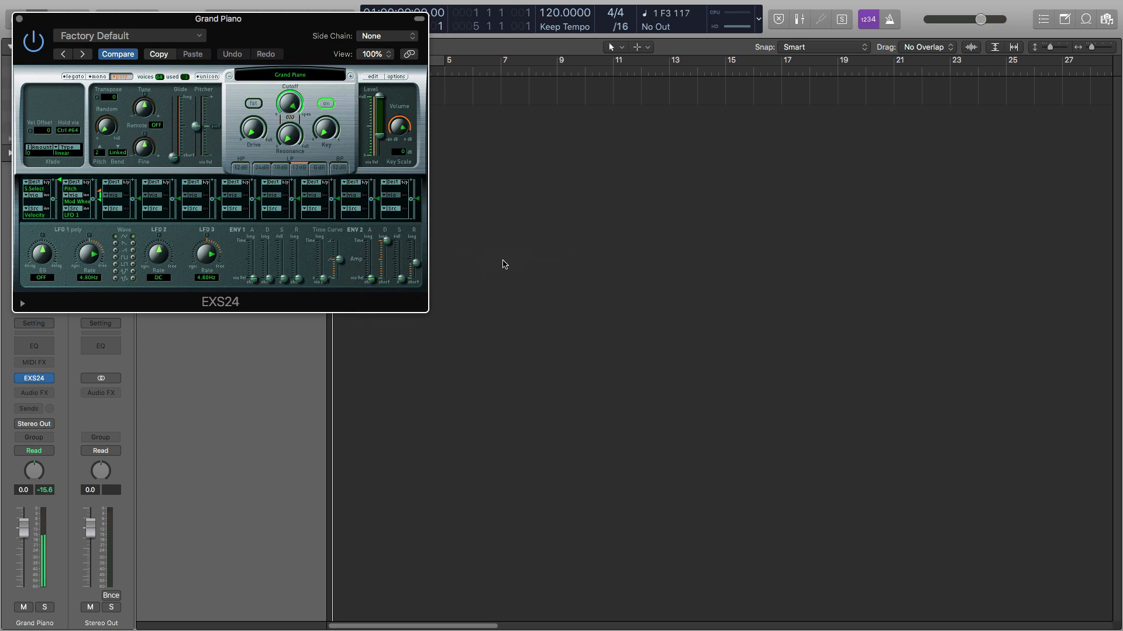
pyautogui.moveTo(72, 19); pyautogui.dragTo(705, 222)
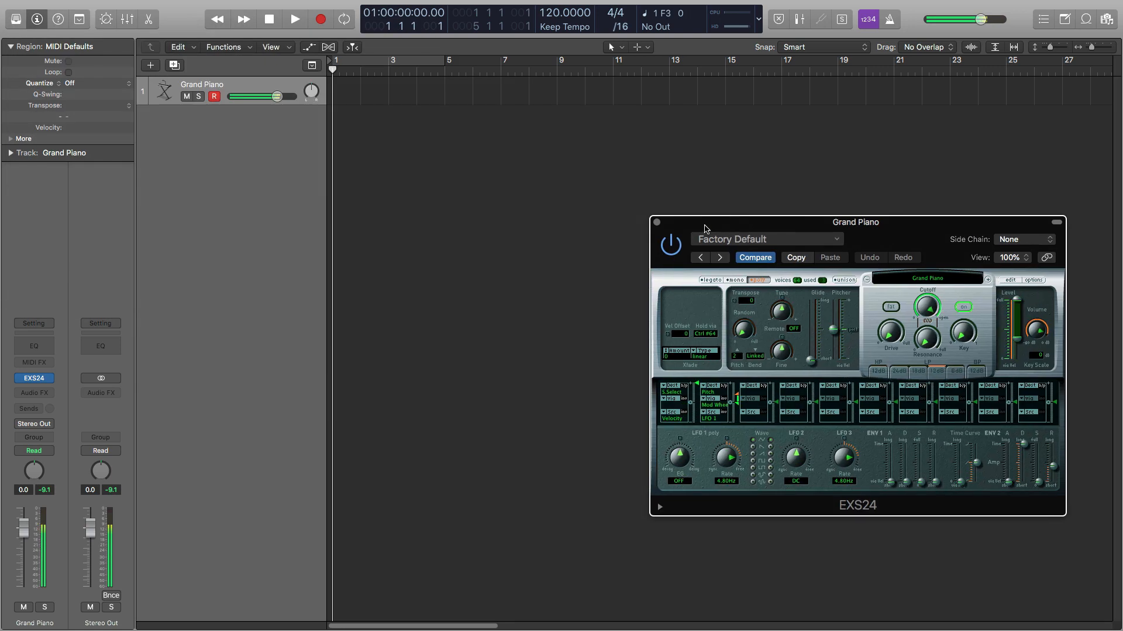
pyautogui.click(653, 221)
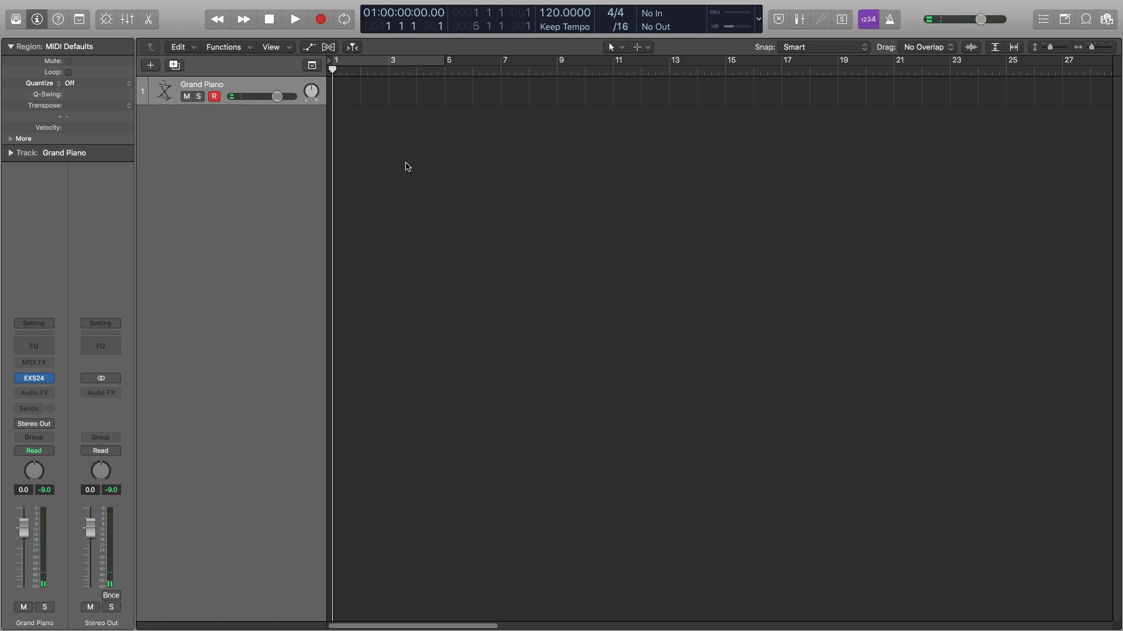
# Create an empty two-bar MIDI region at bar 1 of the Grand Piano track and open it in an enlarged Piano Roll
pyautogui.rightClick(347, 100)
pyautogui.click(378, 107)
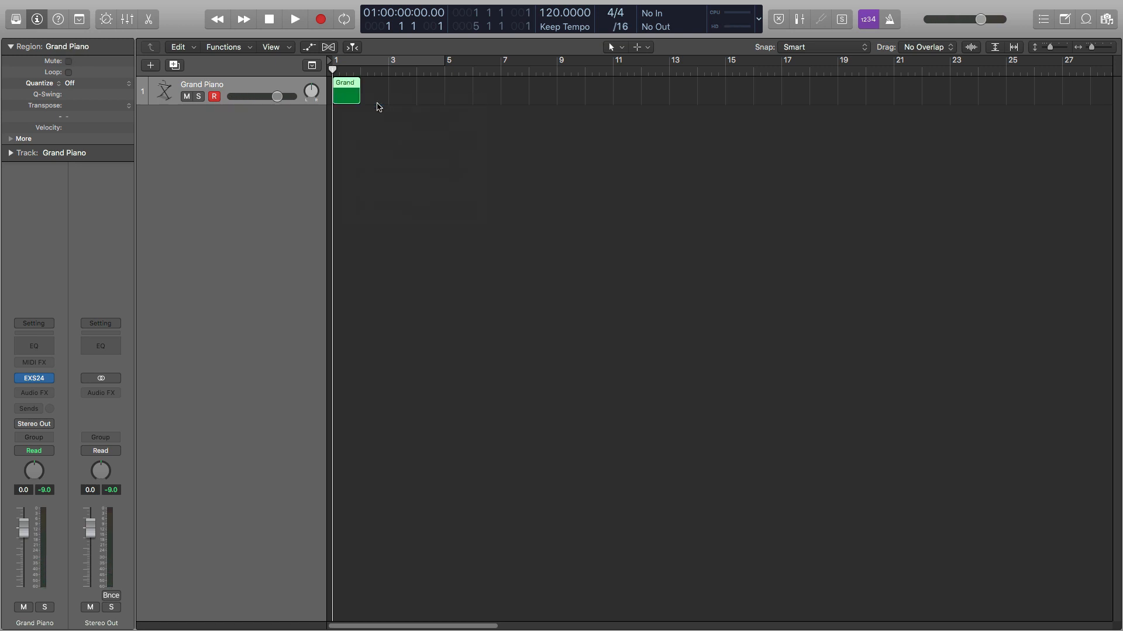
pyautogui.moveTo(358, 98); pyautogui.dragTo(389, 97)
pyautogui.doubleClick(353, 90)
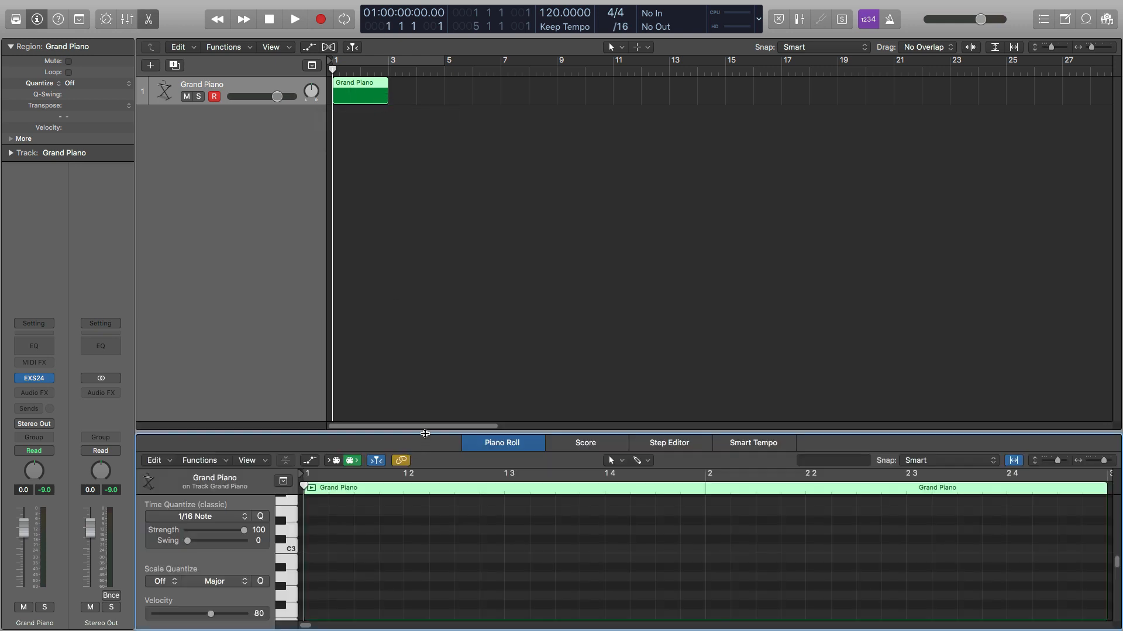
pyautogui.moveTo(426, 434); pyautogui.dragTo(430, 187)
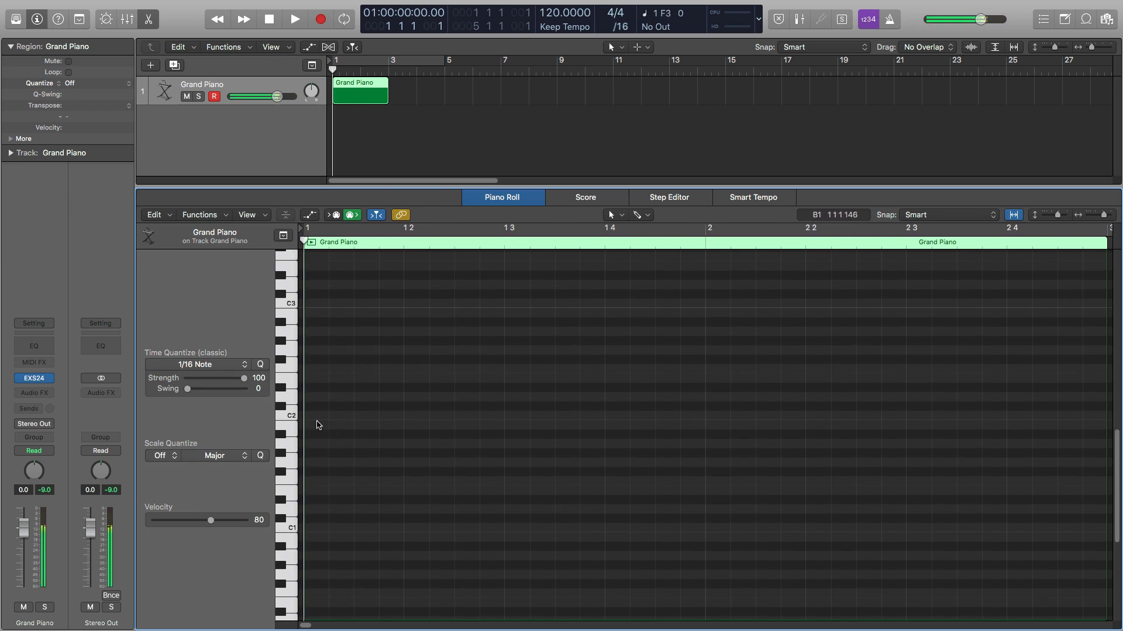
# Draw four consecutive sixteenth notes on F3 from the start of bar 1 with the Pencil Tool
pyautogui.scroll(3, 319, 424)
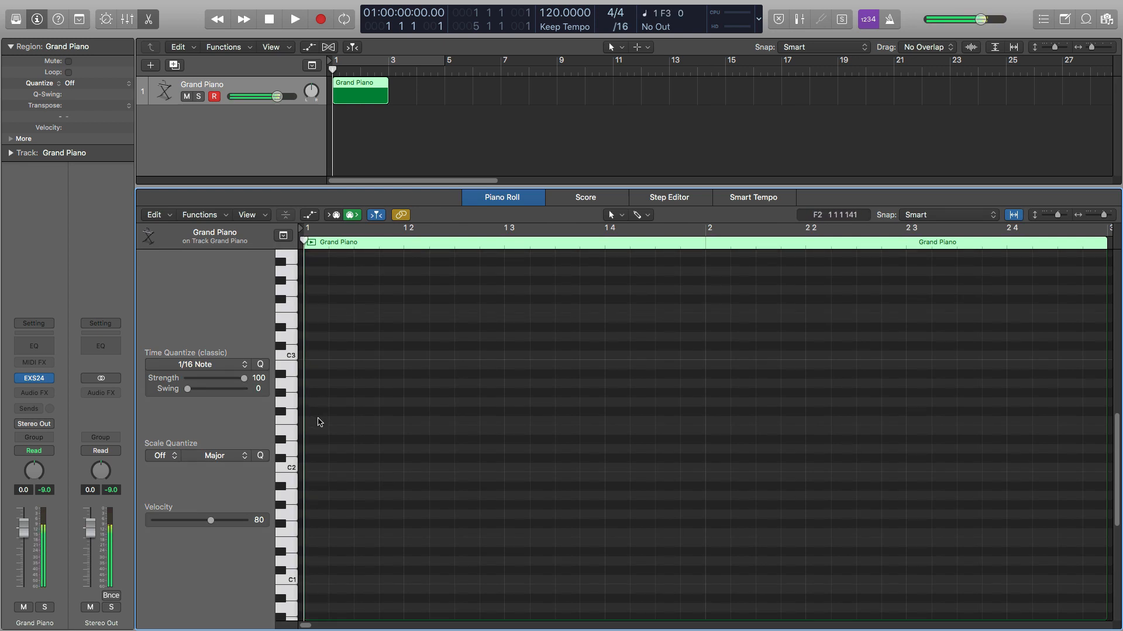
pyautogui.scroll(1, 319, 423)
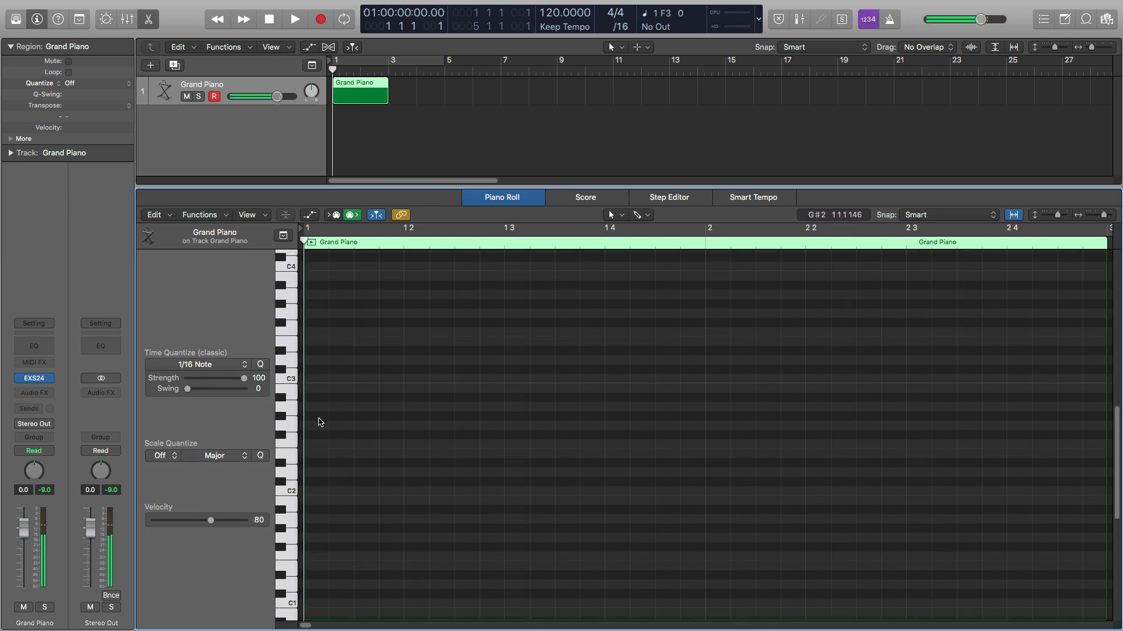
pyautogui.click(291, 333)
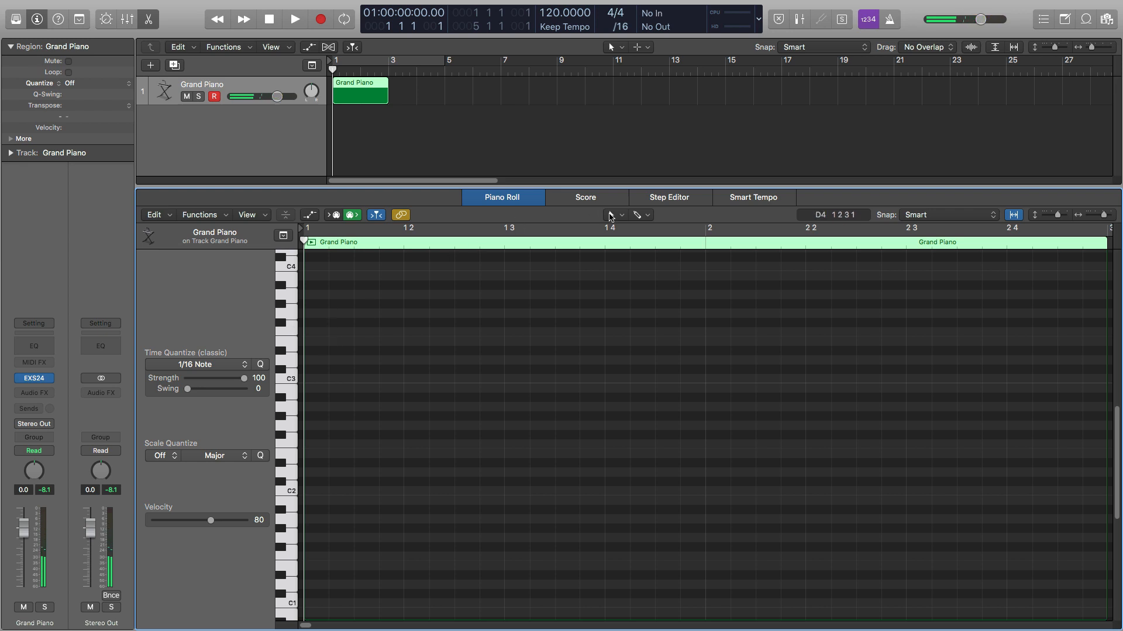
pyautogui.click(613, 219)
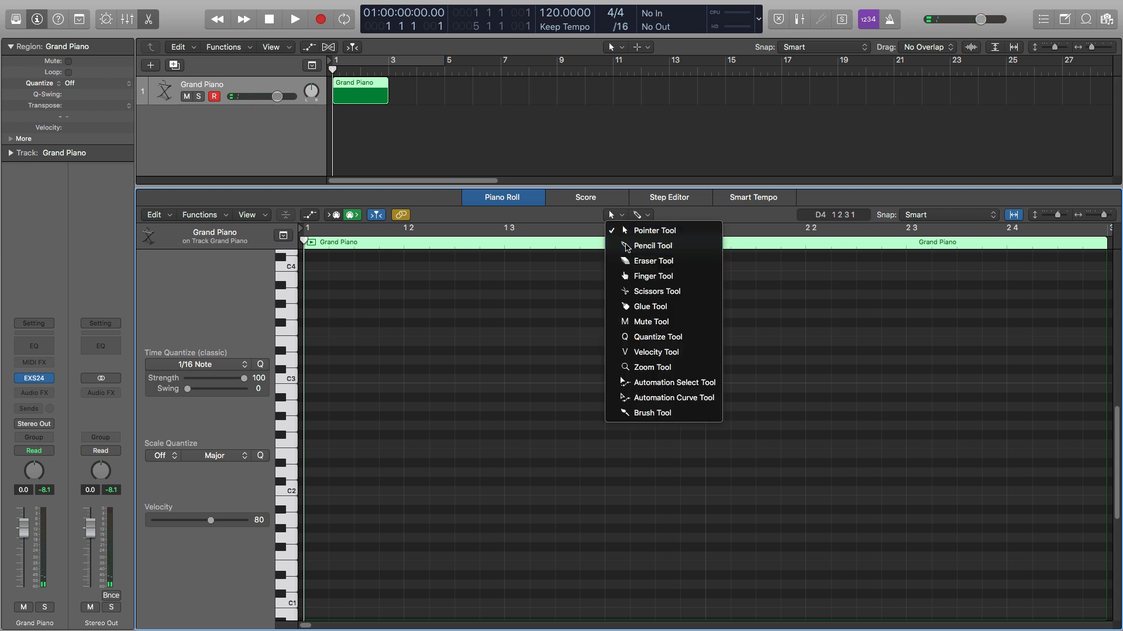
pyautogui.click(628, 244)
pyautogui.click(290, 333)
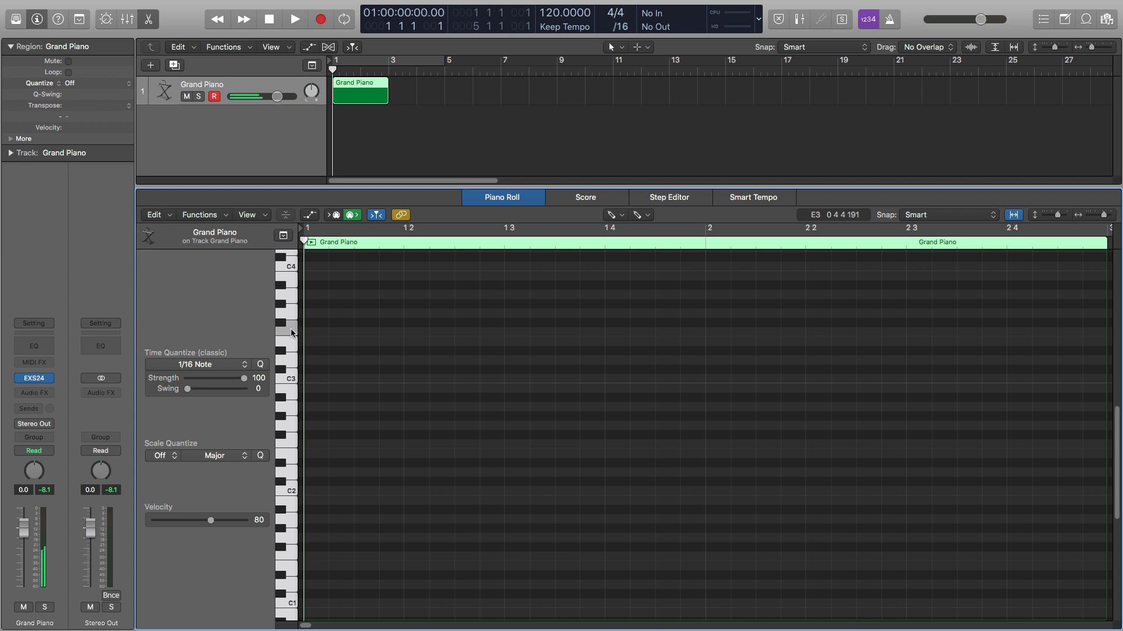
pyautogui.click(315, 332)
pyautogui.click(341, 332)
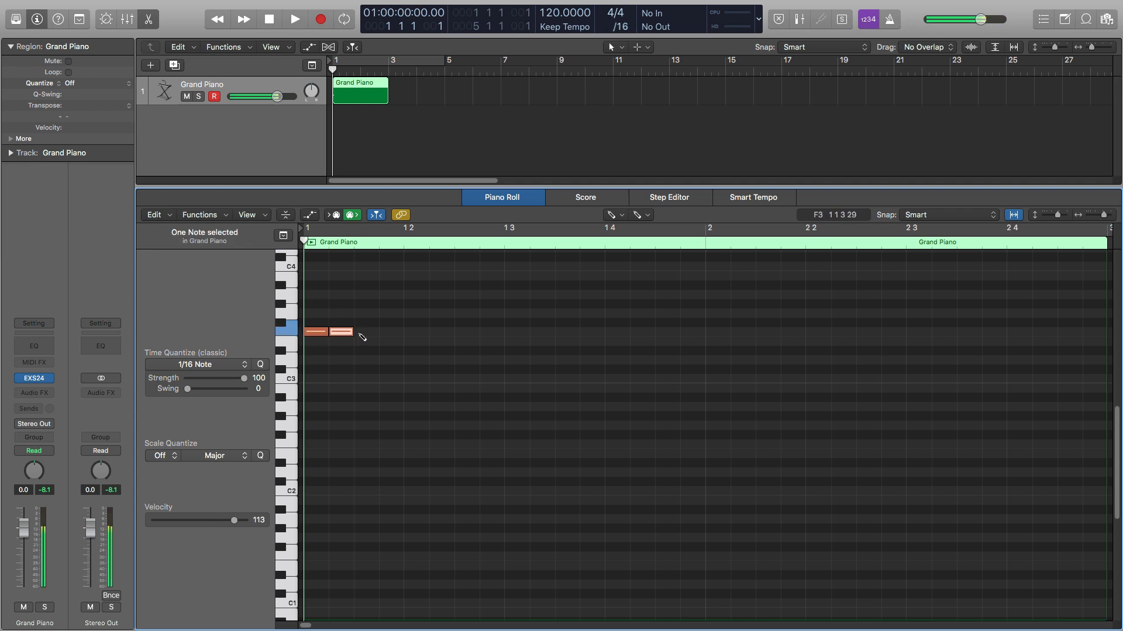
pyautogui.click(367, 332)
pyautogui.click(392, 332)
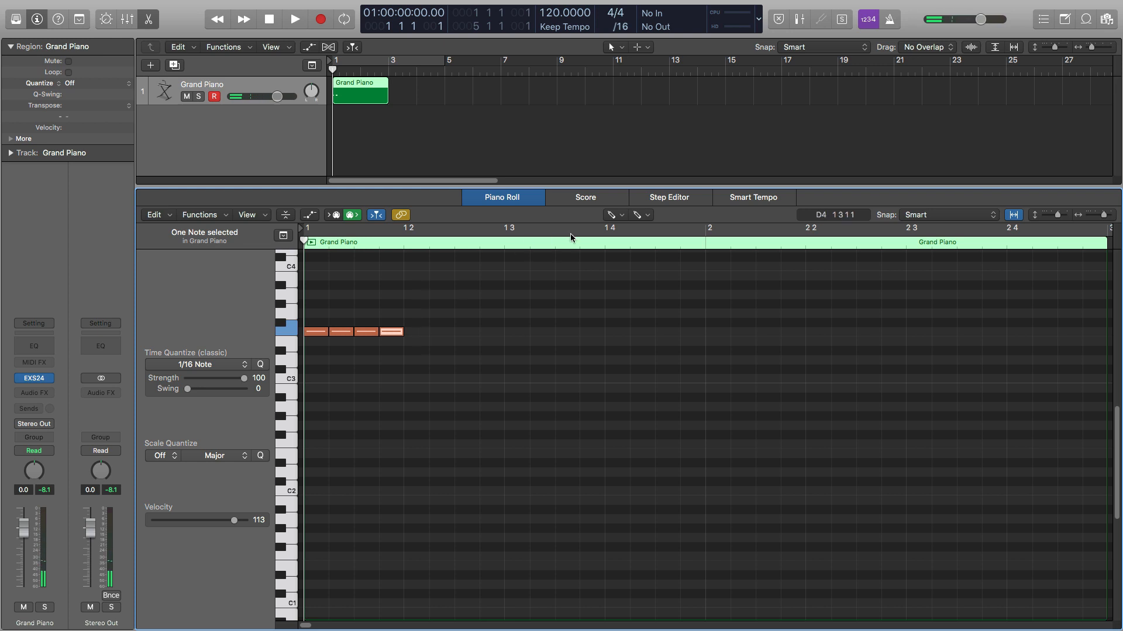
# Duplicate the F3 notes with the Pointer Tool, doubling the group each time until both bars are filled with sixteenths
pyautogui.click(610, 217)
pyautogui.click(626, 233)
pyautogui.moveTo(315, 311); pyautogui.dragTo(415, 364)
pyautogui.moveTo(320, 337); pyautogui.dragTo(418, 337)
pyautogui.moveTo(316, 313); pyautogui.dragTo(556, 375)
pyautogui.moveTo(314, 338); pyautogui.dragTo(516, 336)
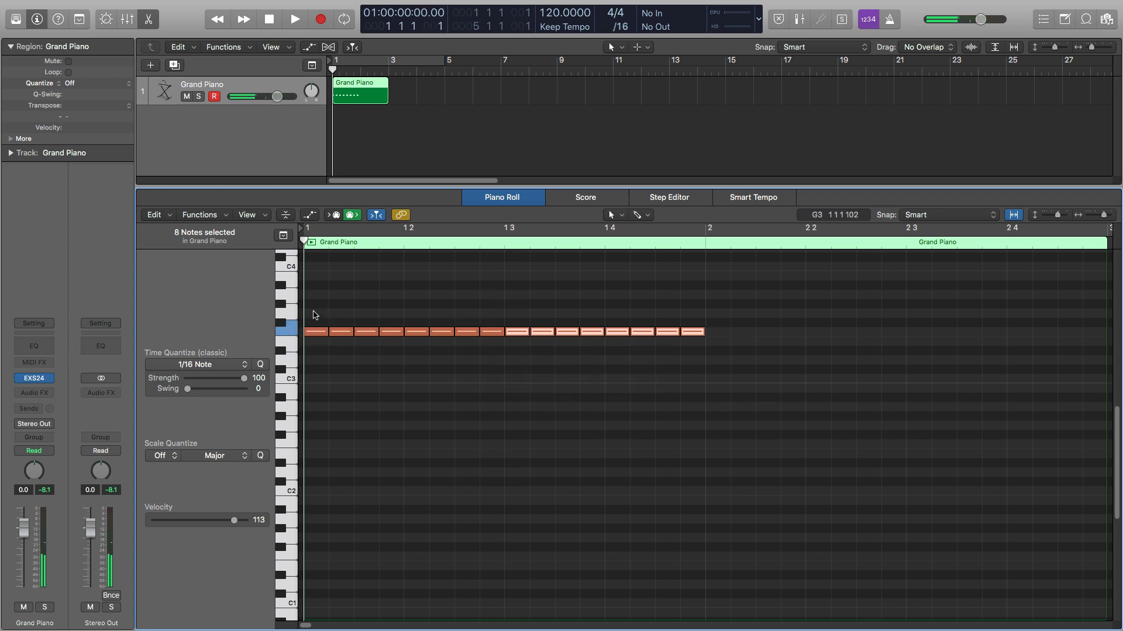
pyautogui.moveTo(311, 313); pyautogui.dragTo(741, 391)
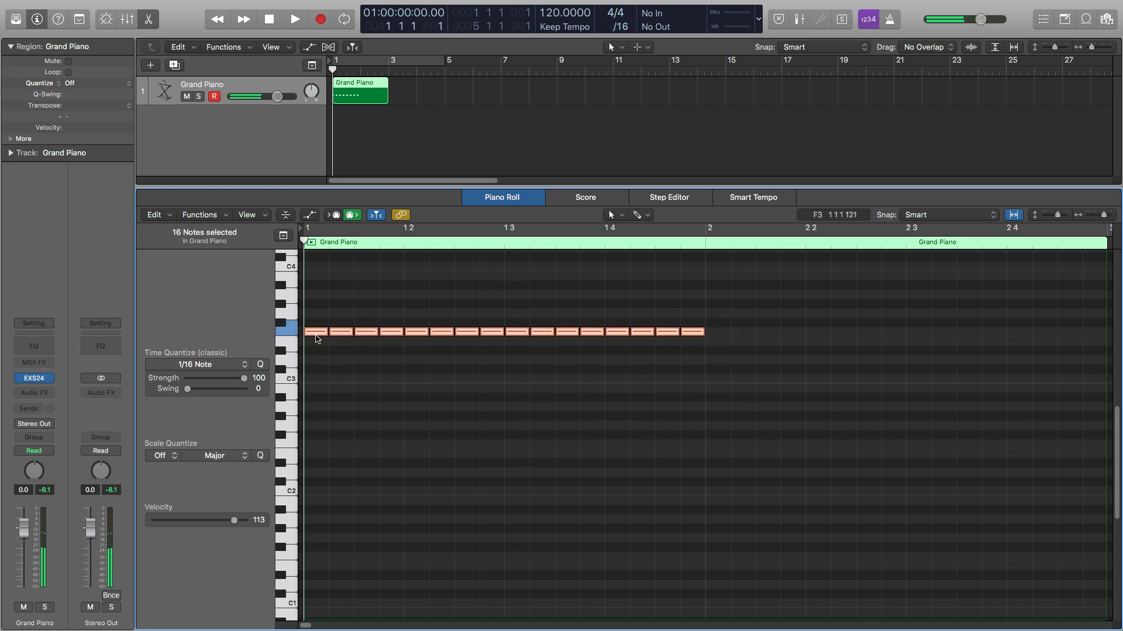
pyautogui.moveTo(316, 335); pyautogui.dragTo(714, 338)
pyautogui.hscroll(1, 645, 366)
pyautogui.hscroll(2, 644, 366)
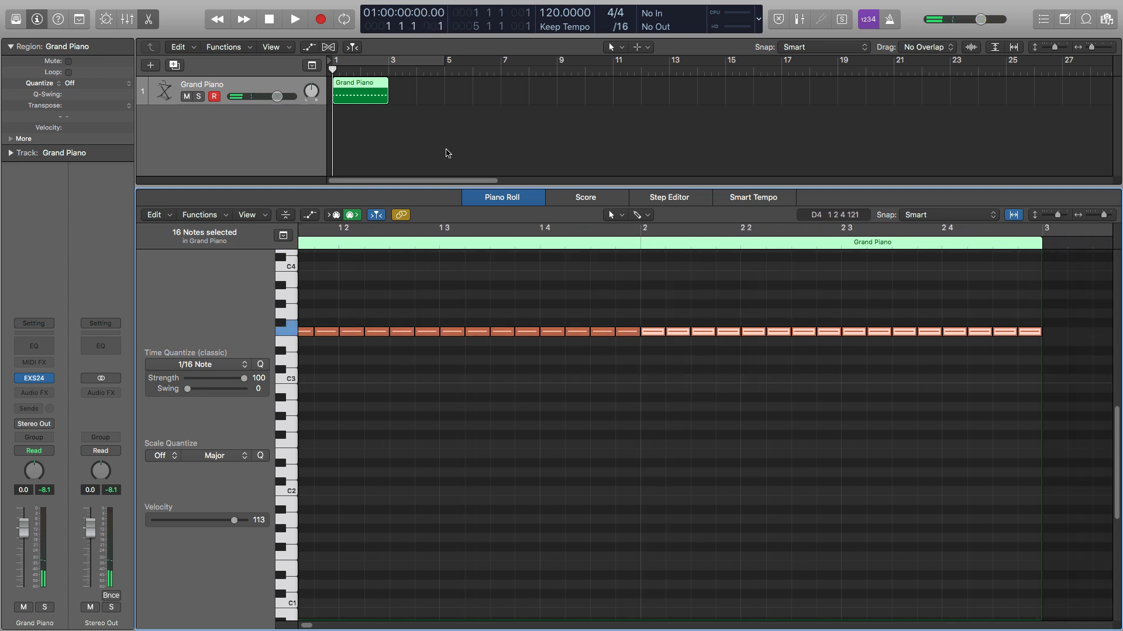
# Turn on cycling, fit the cycle range to the two-bar region, and play back the repeated F3 notes
pyautogui.click(365, 64)
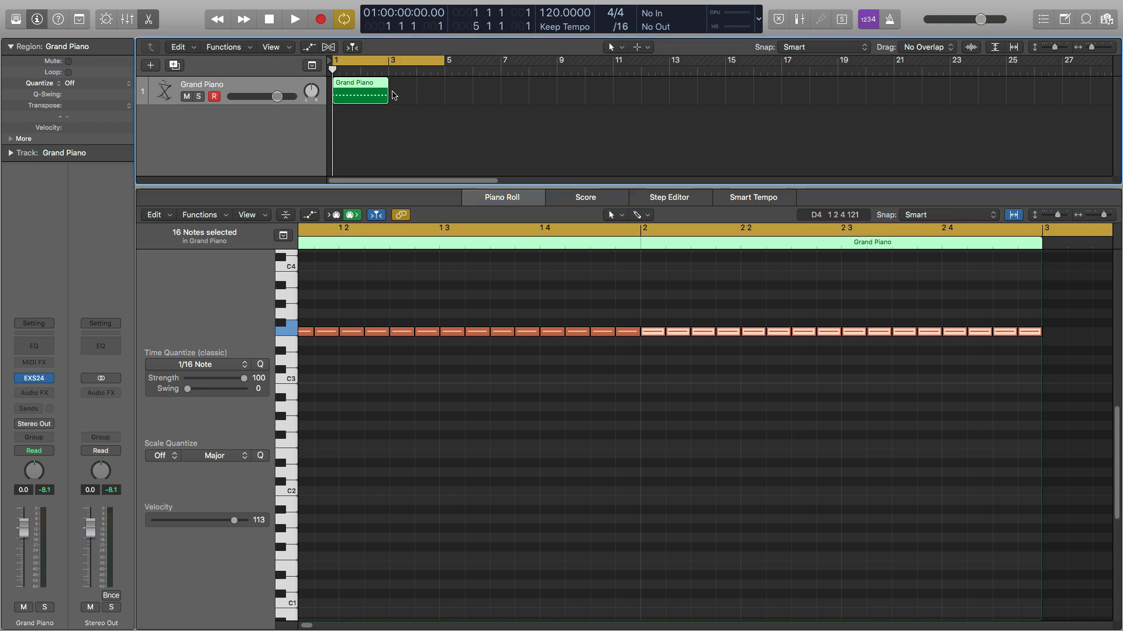
pyautogui.press('super+u')
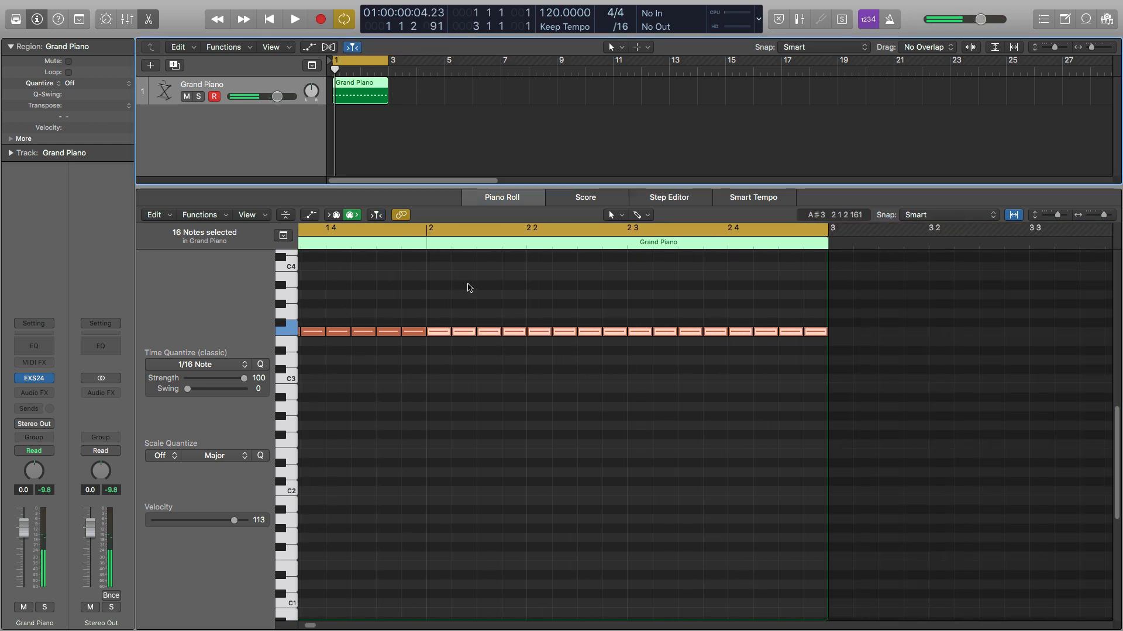
pyautogui.press('space')
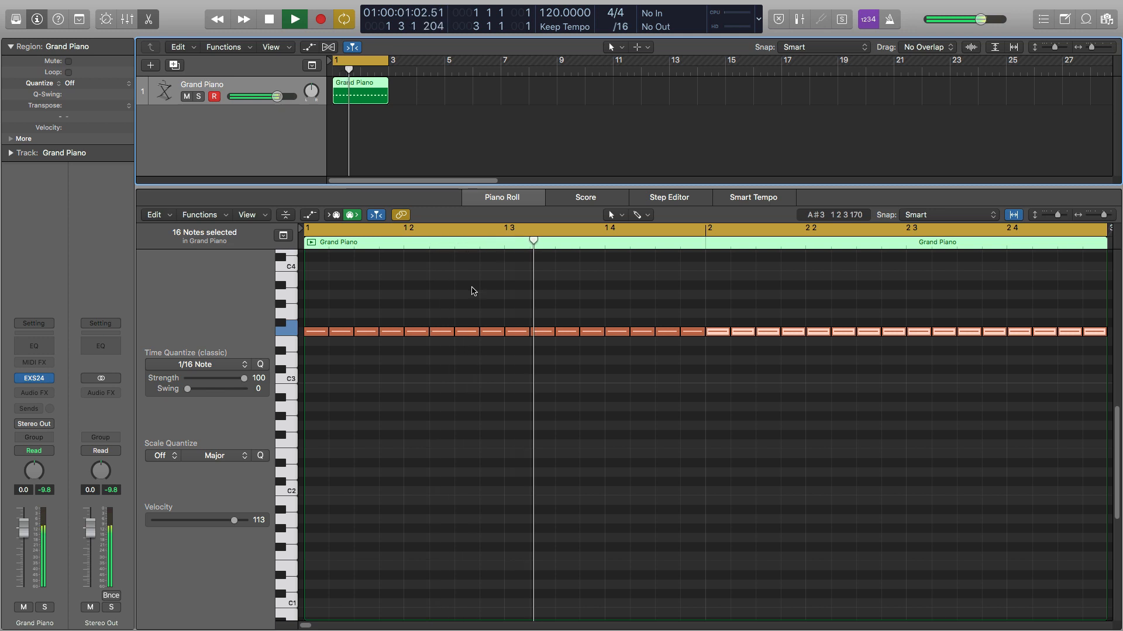
pyautogui.scroll(-1, 477, 291)
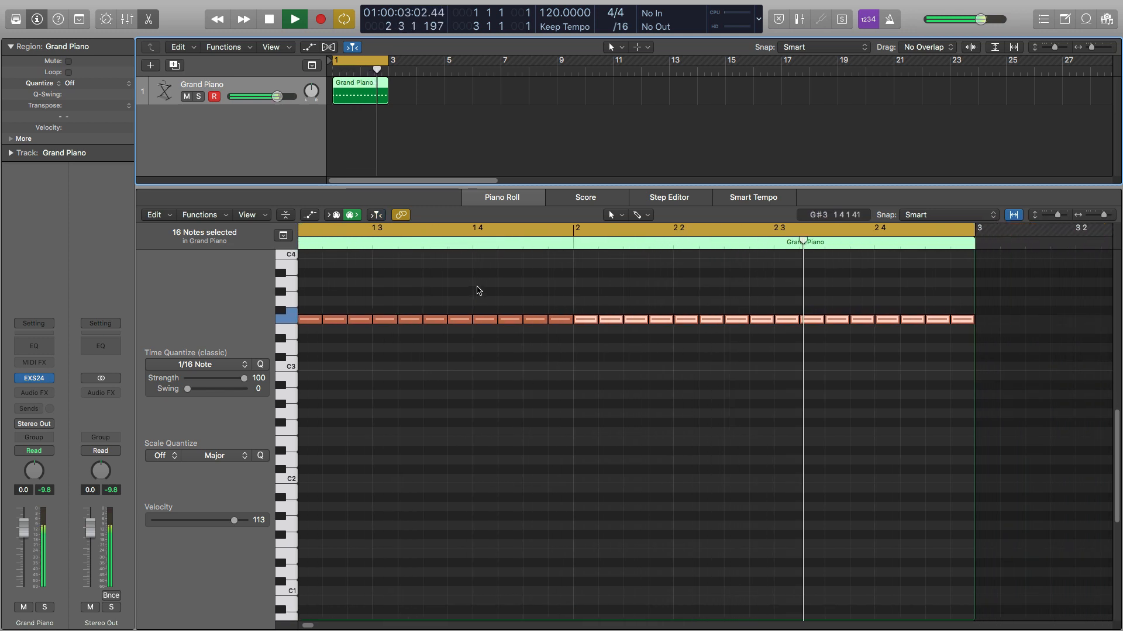
pyautogui.press('space')
pyautogui.hscroll(-2, 479, 291)
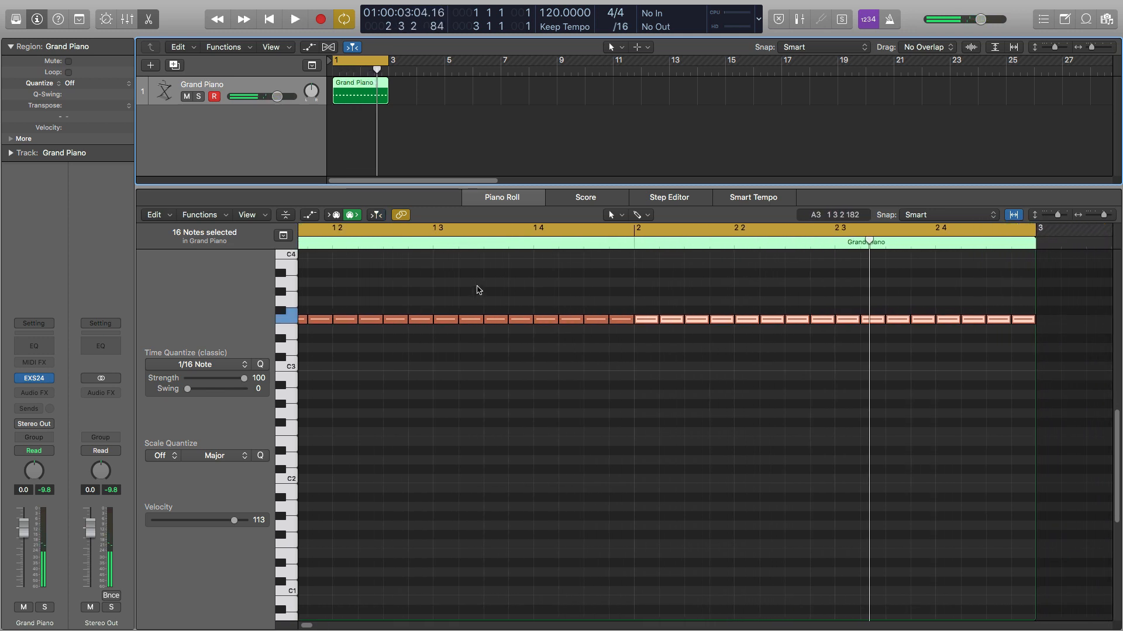
pyautogui.hscroll(-4, 478, 286)
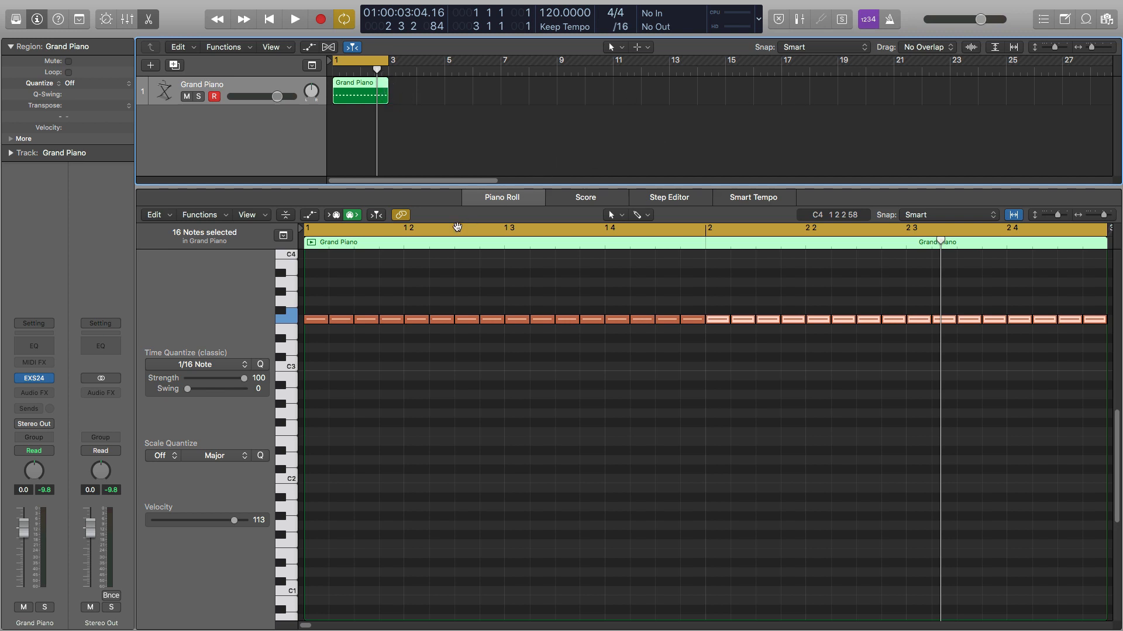
# Raise the second sixteenth note to G#3 and the third to C4, and play back the start of the pattern
pyautogui.scroll(5, 452, 414)
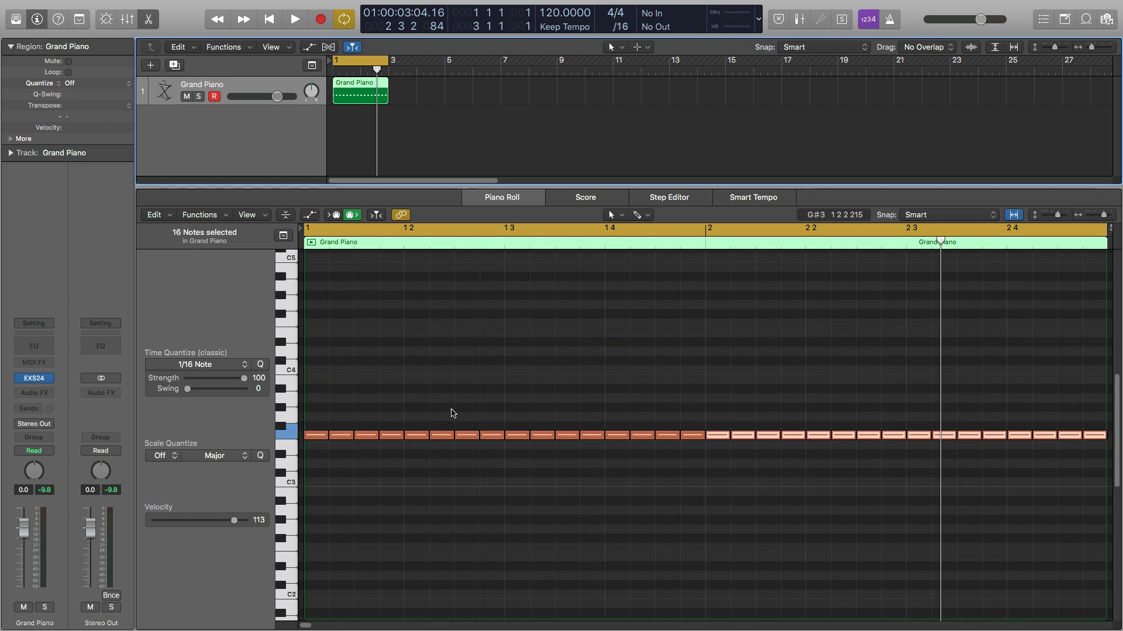
pyautogui.click(315, 435)
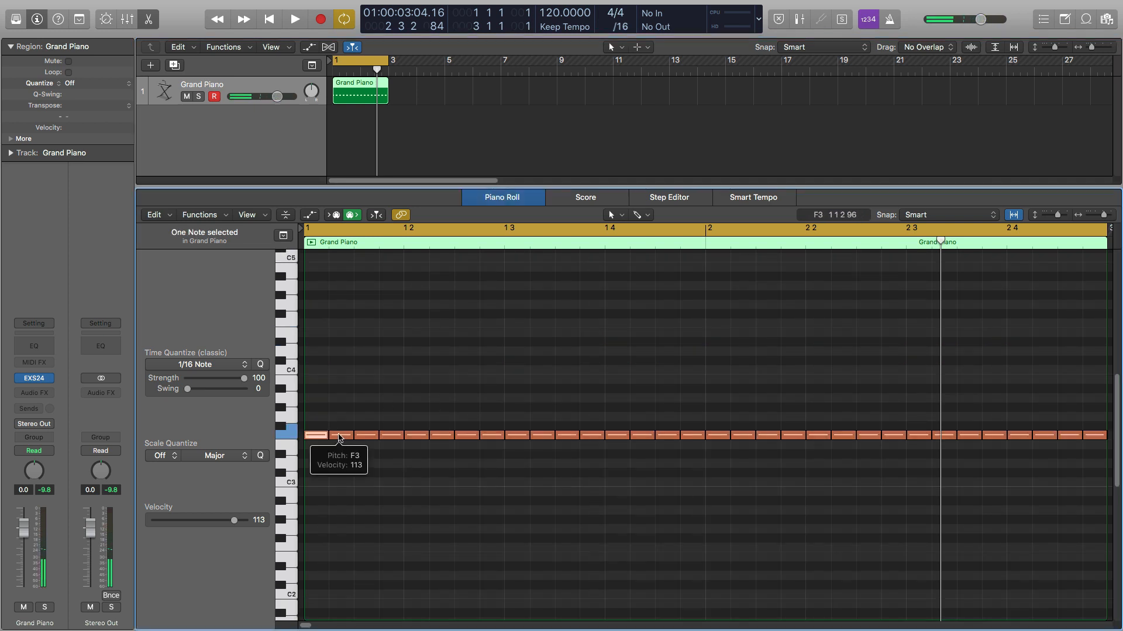
pyautogui.moveTo(340, 437); pyautogui.dragTo(368, 369)
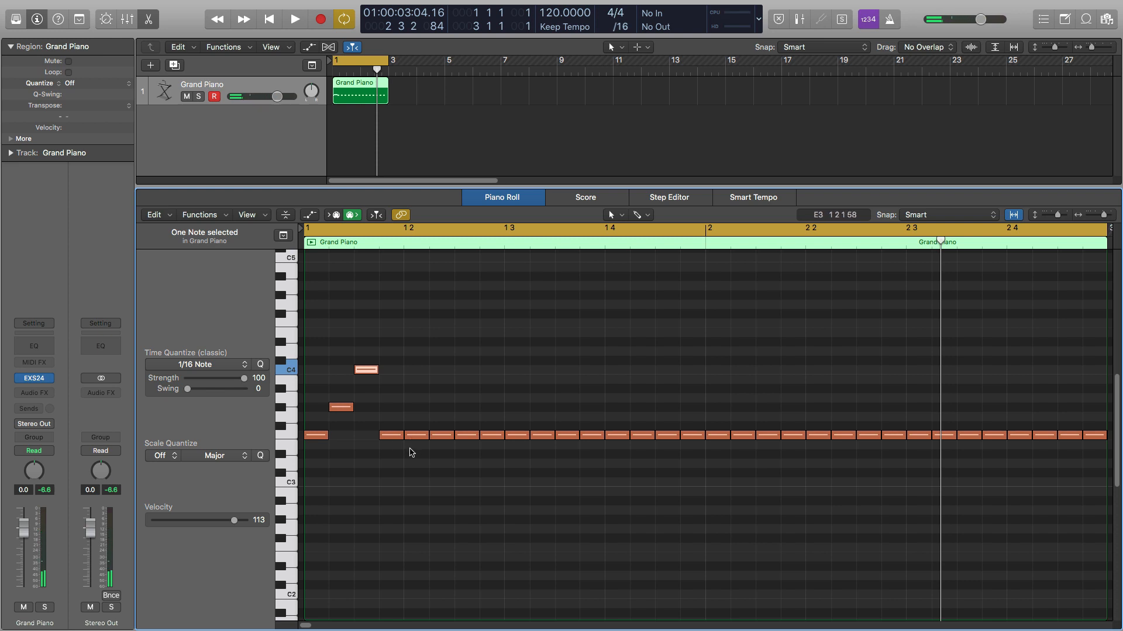
pyautogui.press('space')
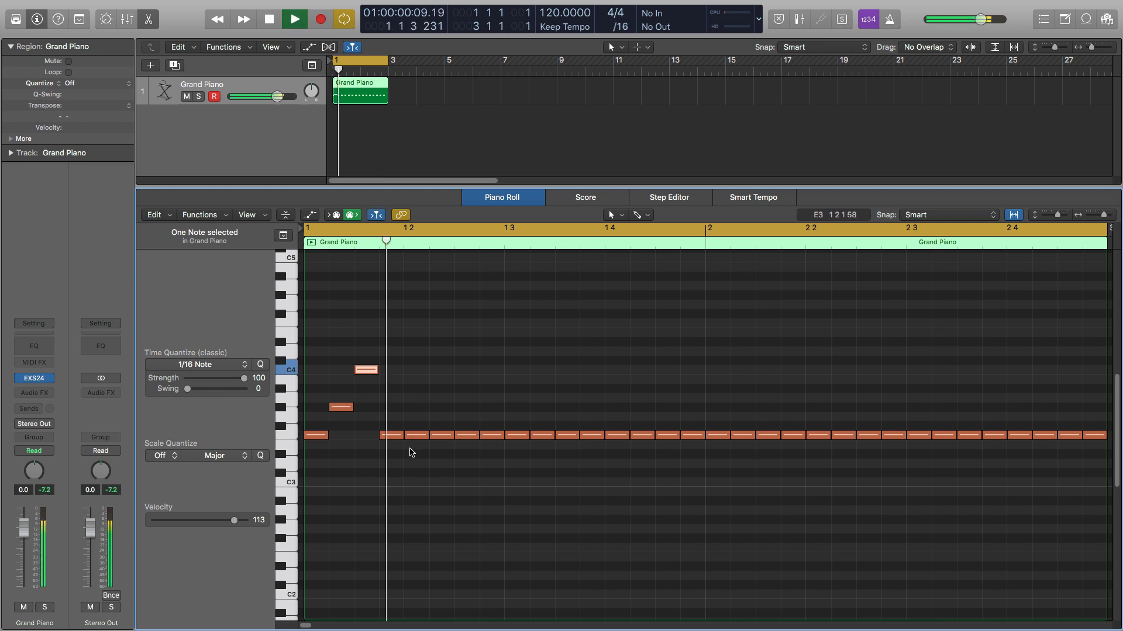
pyautogui.press('space')
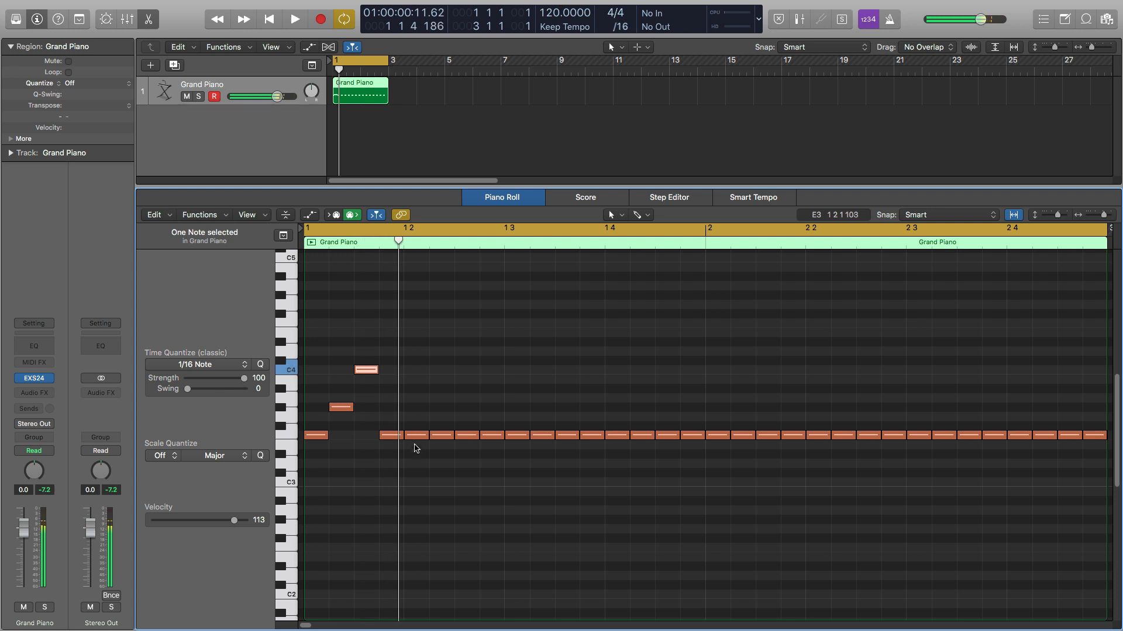
# Raise the fifth and seventh sixteenth notes of bar 1 to G#3 and play back the pattern
pyautogui.moveTo(414, 436); pyautogui.dragTo(414, 408)
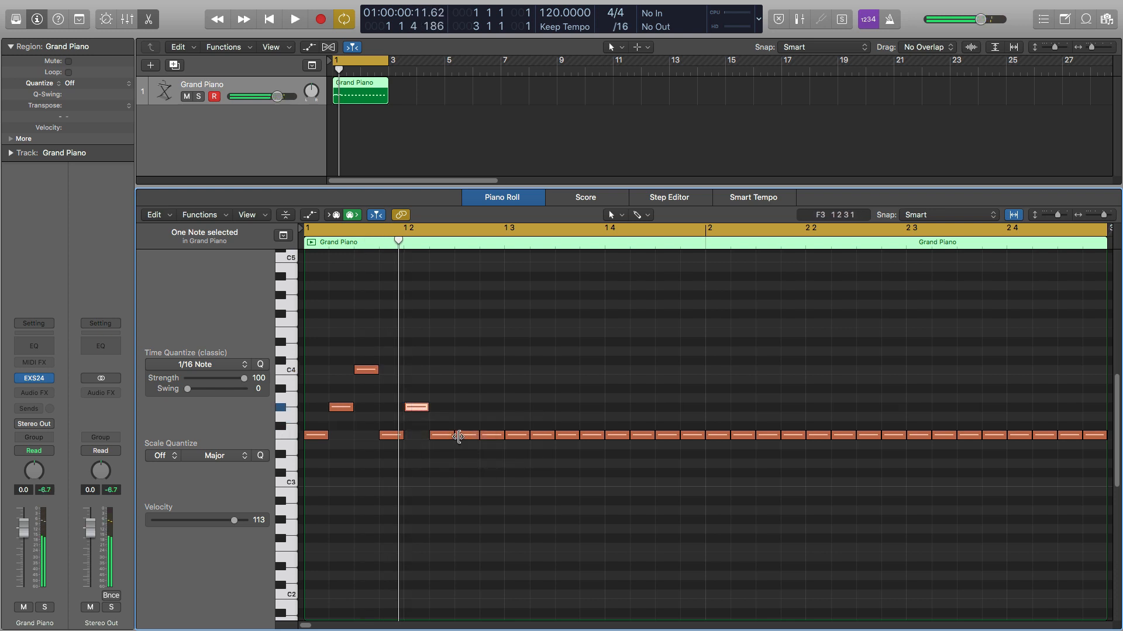
pyautogui.moveTo(465, 436); pyautogui.dragTo(466, 409)
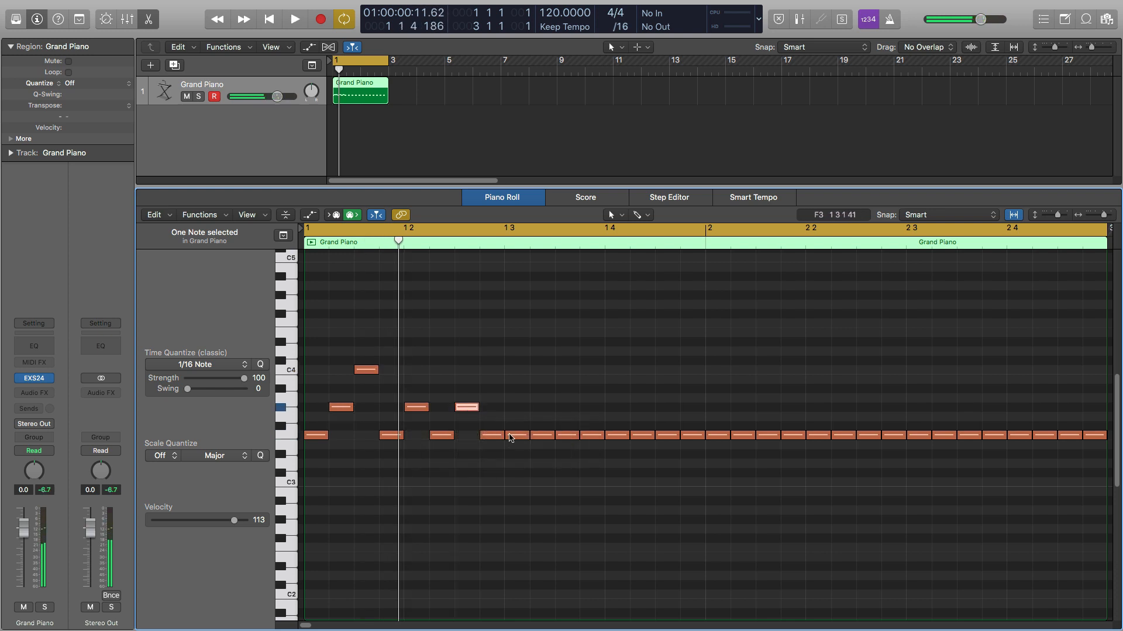
pyautogui.press('space')
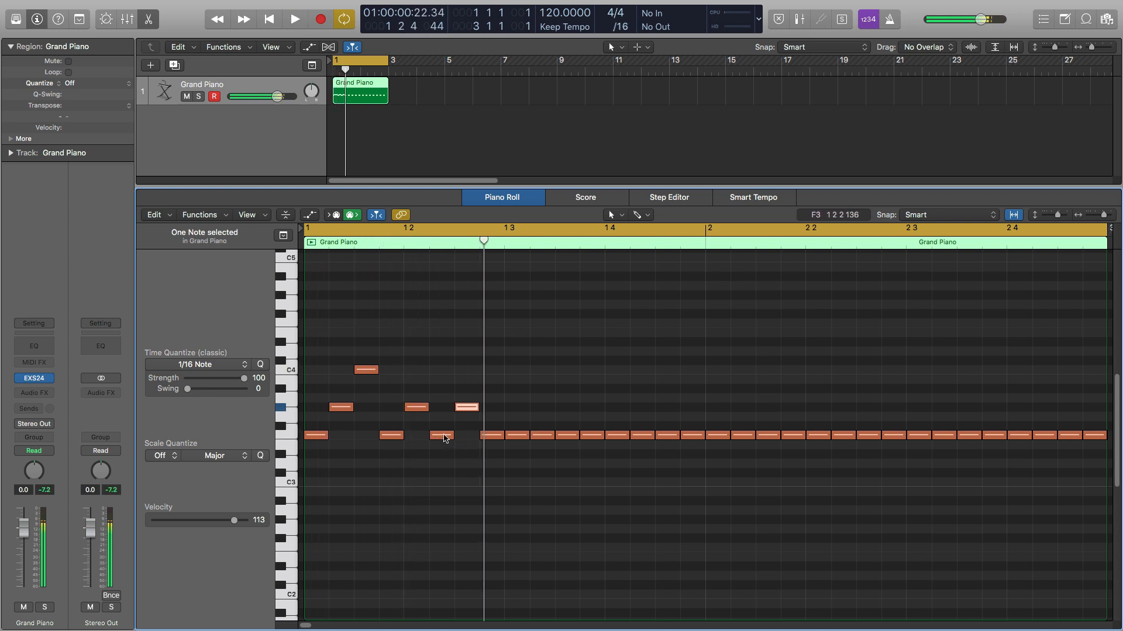
pyautogui.click(442, 437)
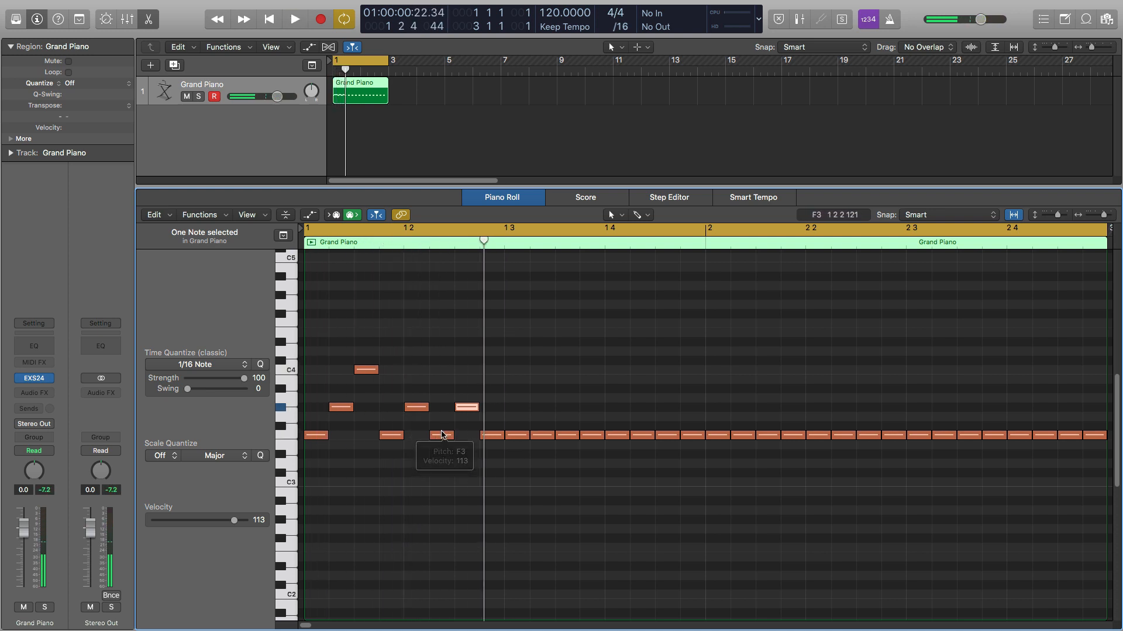
# Raise the sixth sixteenth note of bar 1 to D#4 and play back the start of the pattern
pyautogui.moveTo(443, 430); pyautogui.dragTo(443, 342)
pyautogui.press('space')
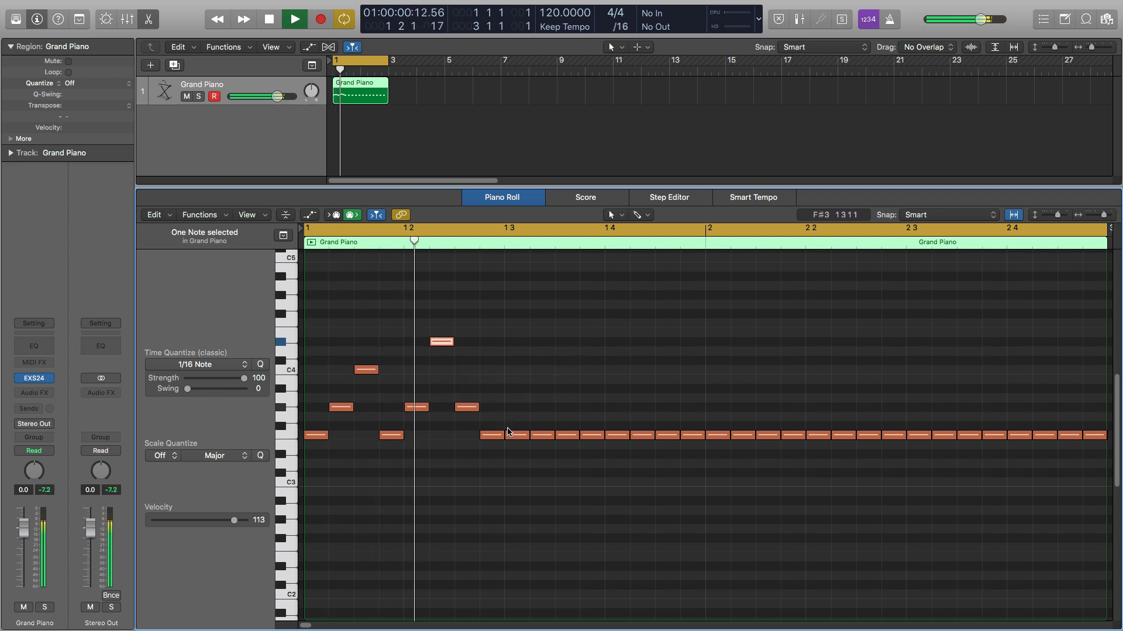
pyautogui.press('space')
pyautogui.press('space')
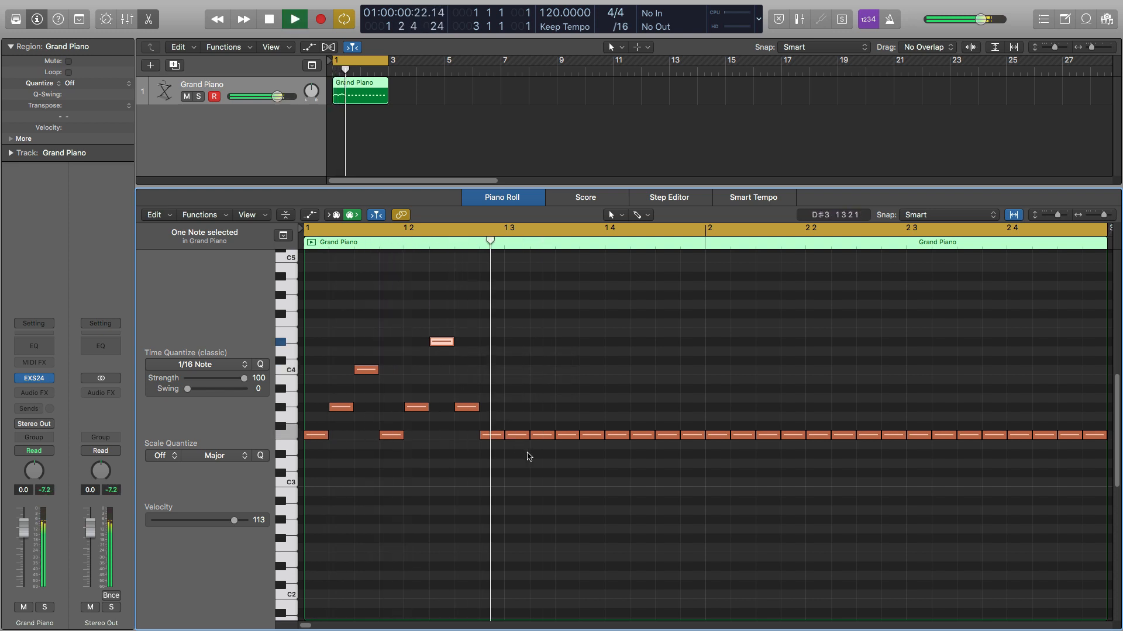
pyautogui.press('space')
# Set the seventh, eighth and ninth sixteenth notes of bar 1 to F3, G#3 and F4, and audition the pattern's high notes
pyautogui.moveTo(463, 409); pyautogui.dragTo(468, 439)
pyautogui.press('space')
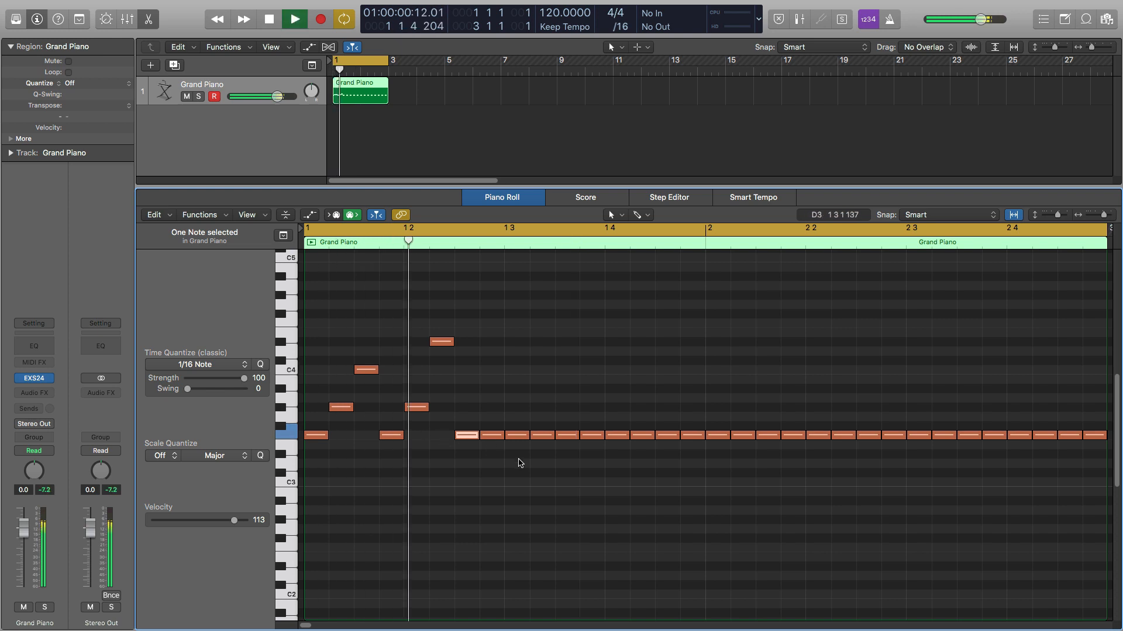
pyautogui.moveTo(490, 438); pyautogui.dragTo(515, 323)
pyautogui.click(367, 370)
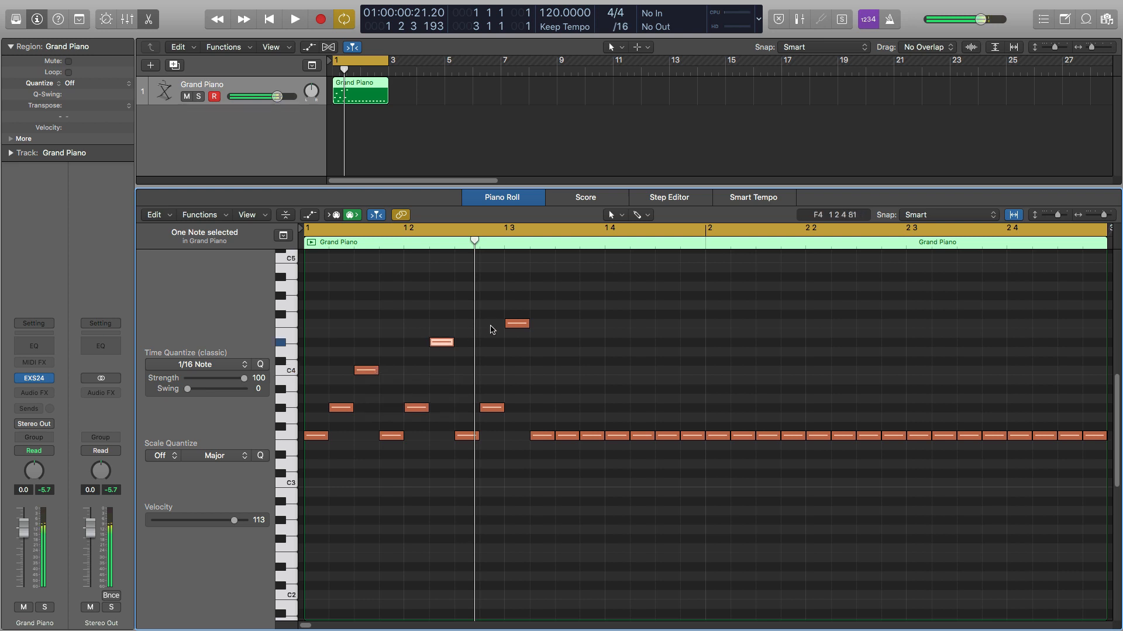
pyautogui.click(516, 323)
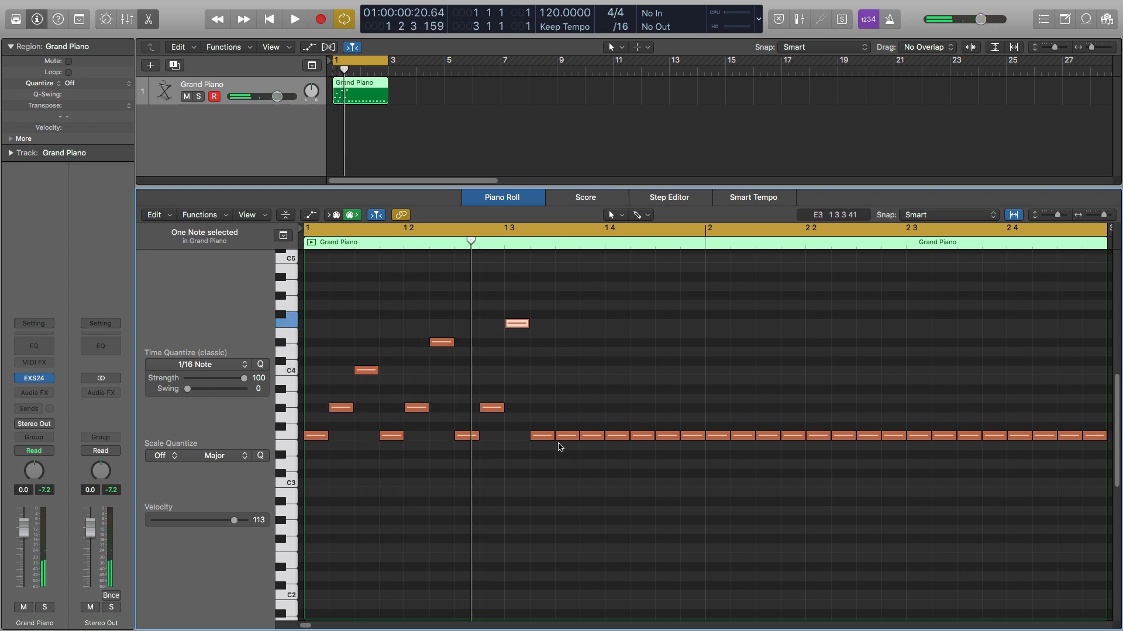
# Raise the eleventh sixteenth note of bar 1 to G#3 and the twelfth to D#4, and play back the pattern
pyautogui.moveTo(566, 436); pyautogui.dragTo(593, 348)
pyautogui.press('space')
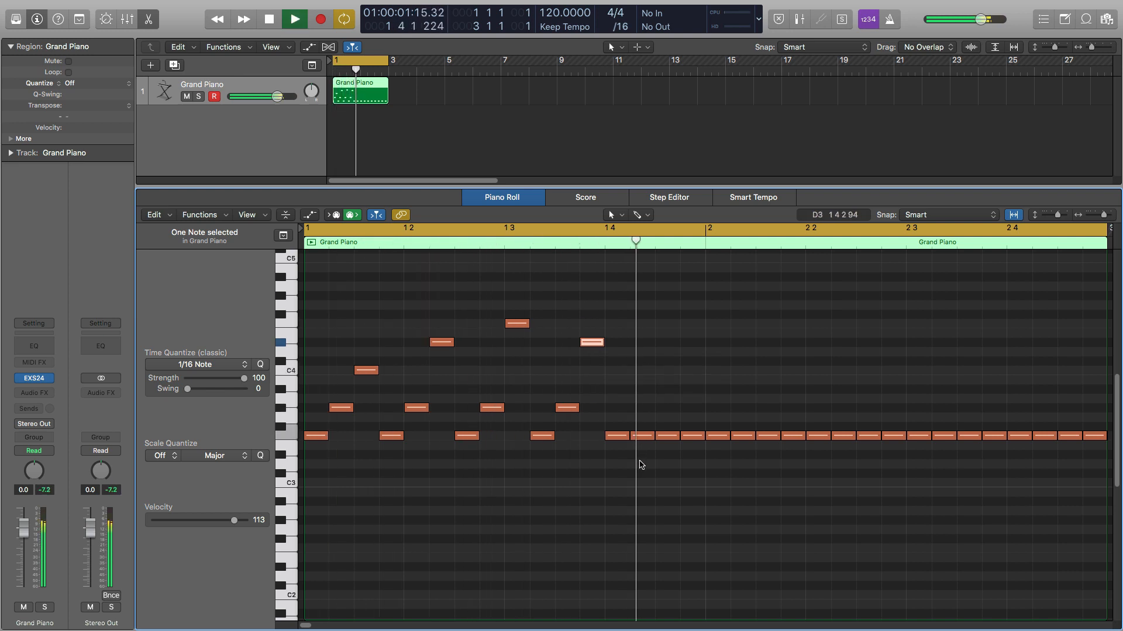
pyautogui.press('space')
# Raise the fourteenth and fifteenth notes of bar 1 to G#3 and C4, and the first two notes of bar 2 to G#3 and D#4
pyautogui.click(638, 436)
pyautogui.moveTo(639, 436); pyautogui.dragTo(664, 375)
pyautogui.moveTo(707, 438); pyautogui.dragTo(714, 407)
pyautogui.moveTo(742, 421); pyautogui.dragTo(741, 345)
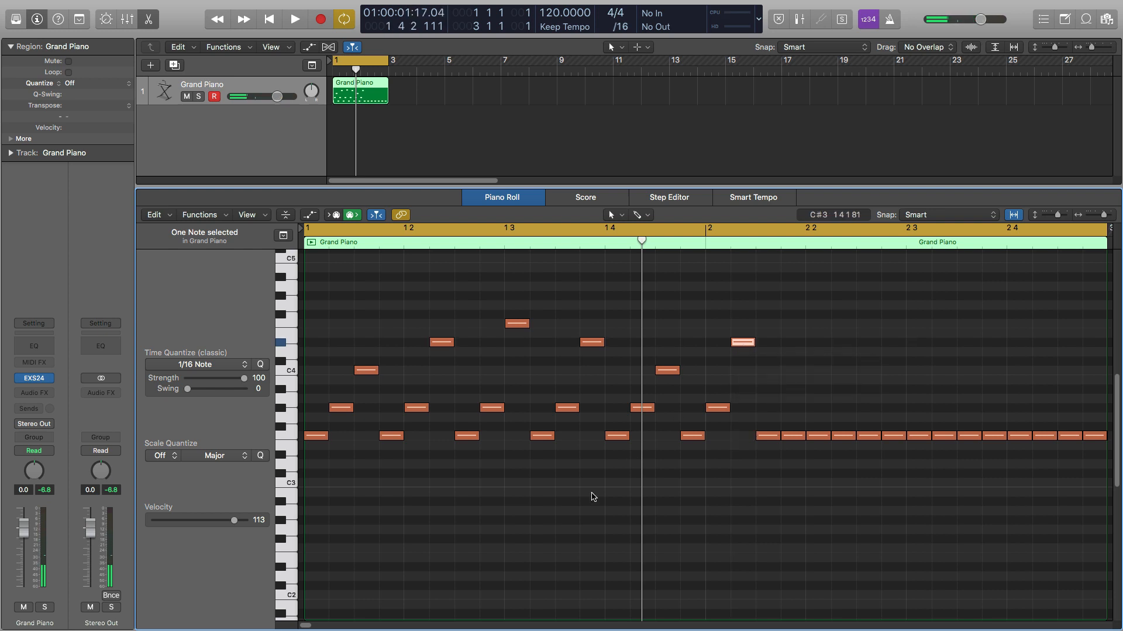
# Play back the arpeggio from the start into bar 2 to check the repitched notes
pyautogui.press('space')
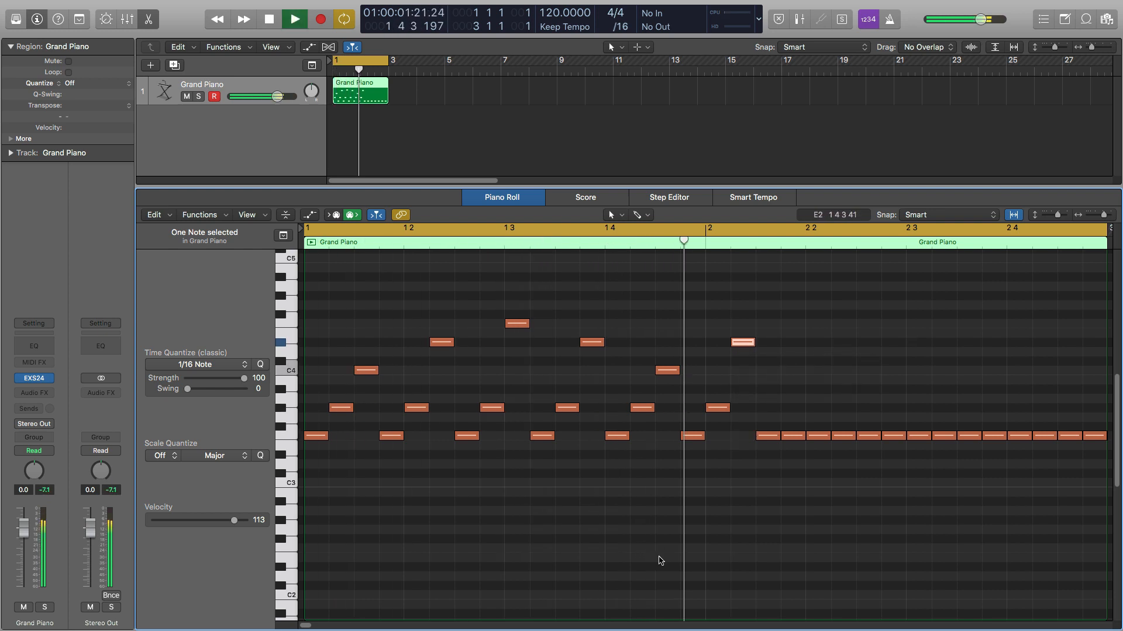
pyautogui.press('space')
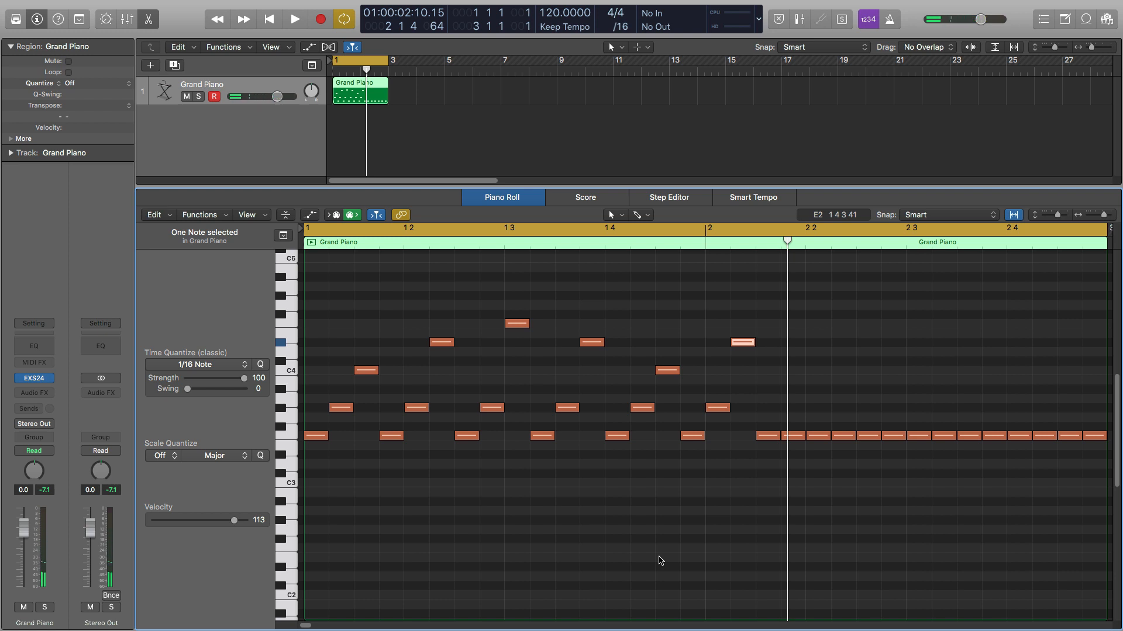
pyautogui.press('space')
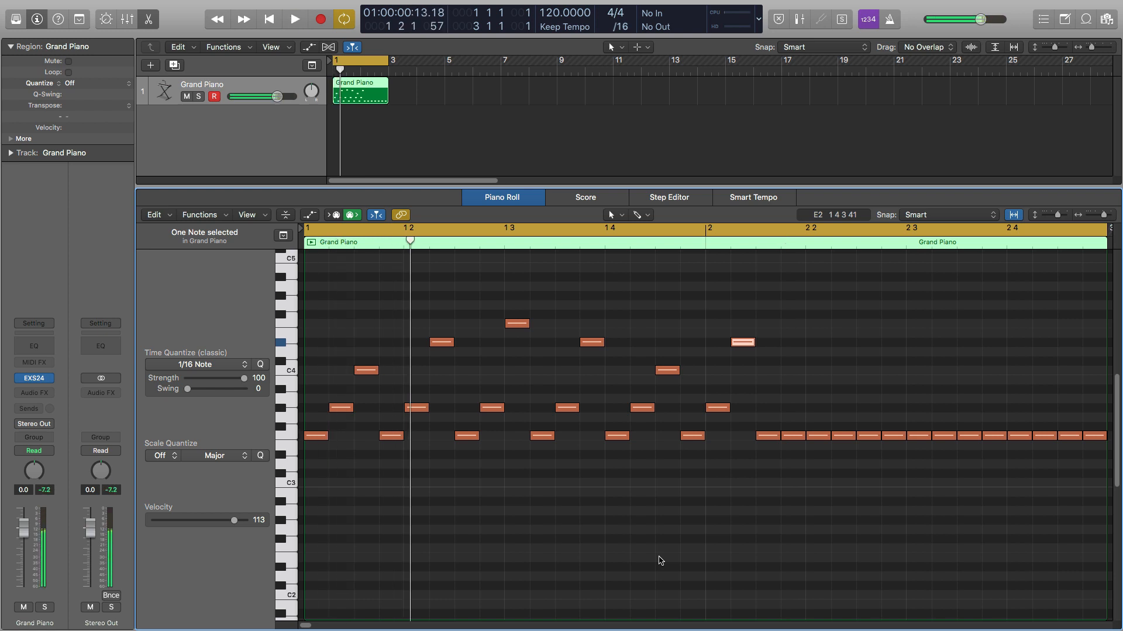
pyautogui.hscroll(3, 681, 575)
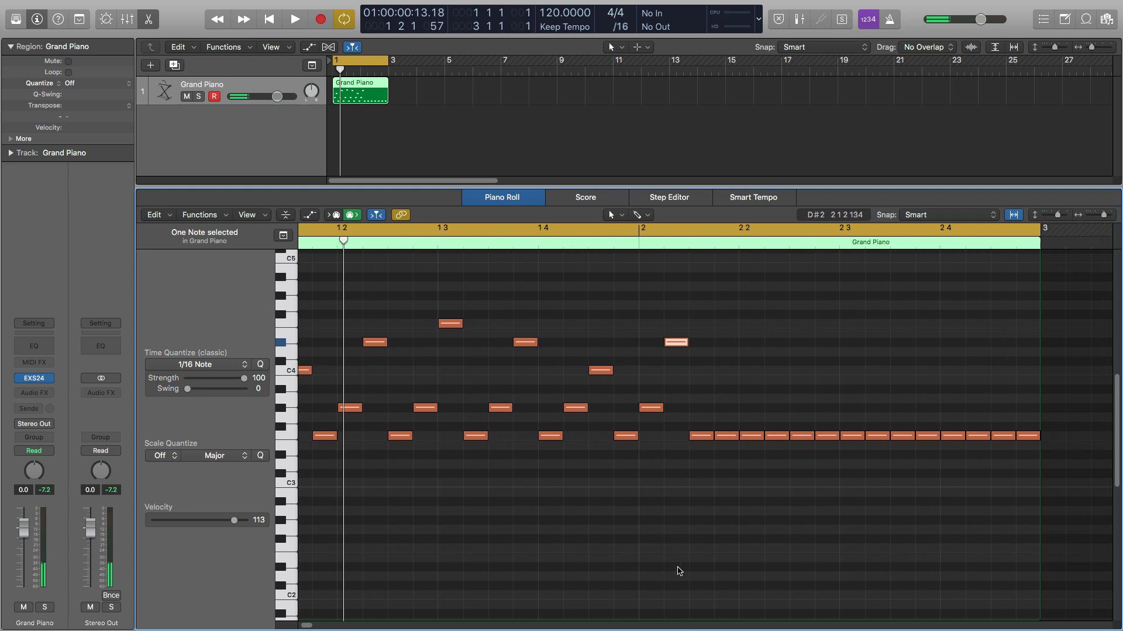
pyautogui.hscroll(-3, 680, 571)
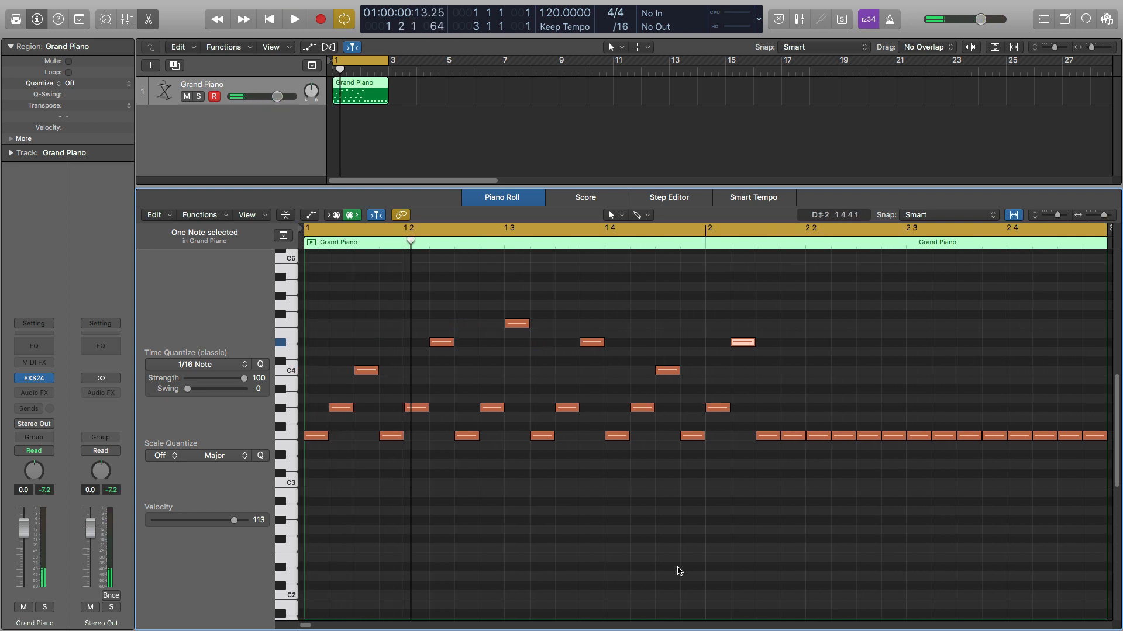
pyautogui.press('space')
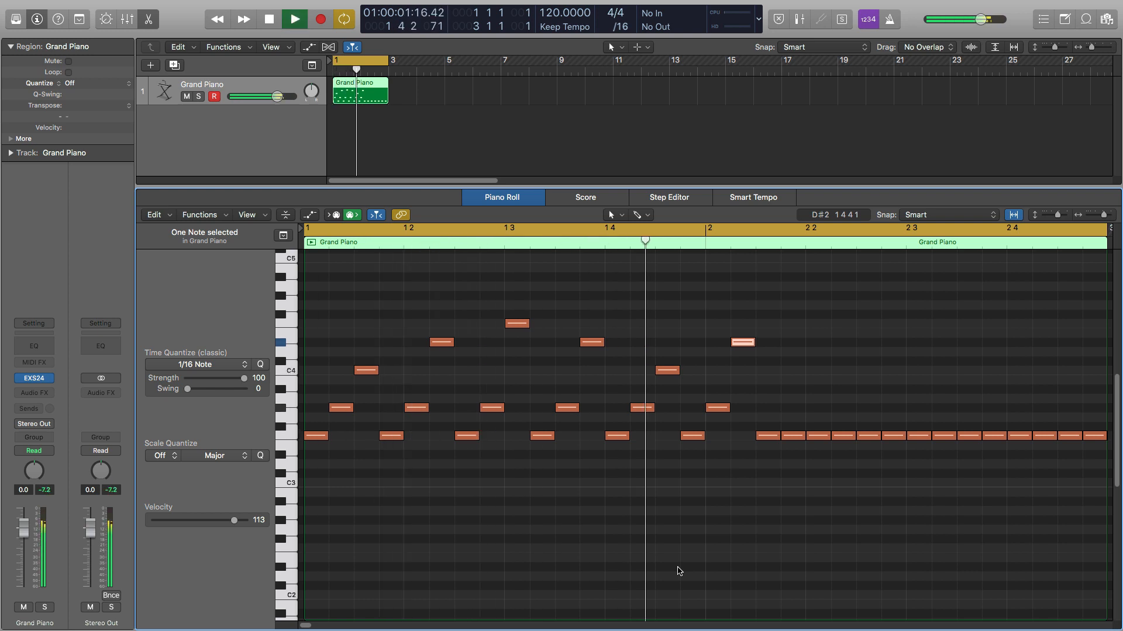
pyautogui.press('space')
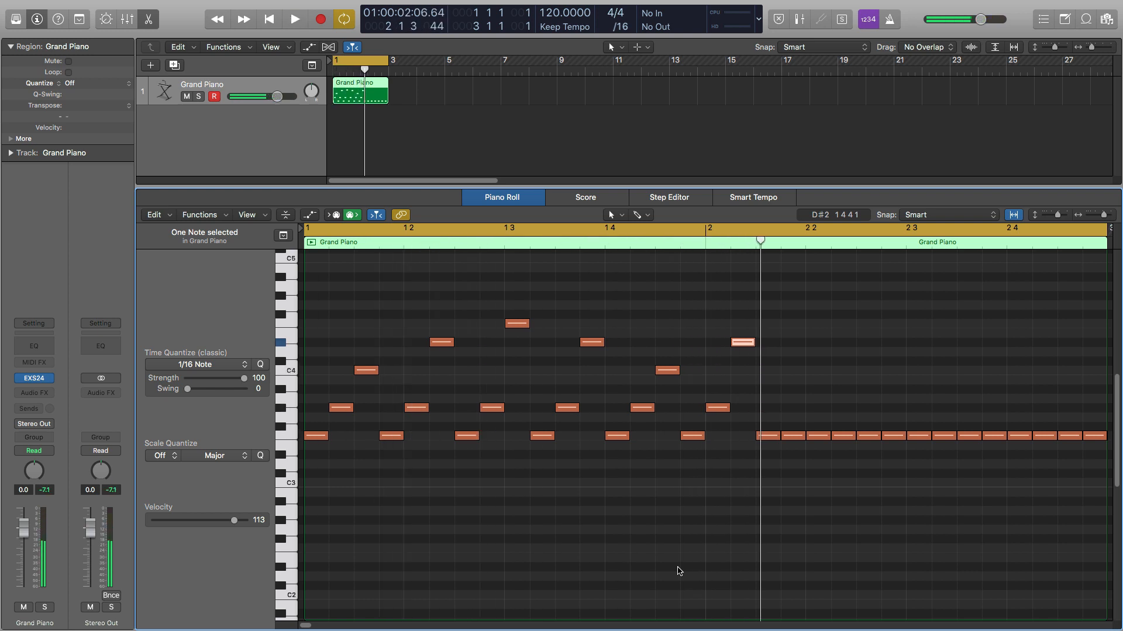
# Raise the fourth note of bar 2 to G#3 and the fifth and seventh to C4, and play back the pattern
pyautogui.moveTo(793, 437); pyautogui.dragTo(820, 375)
pyautogui.moveTo(868, 438); pyautogui.dragTo(867, 368)
pyautogui.press('space')
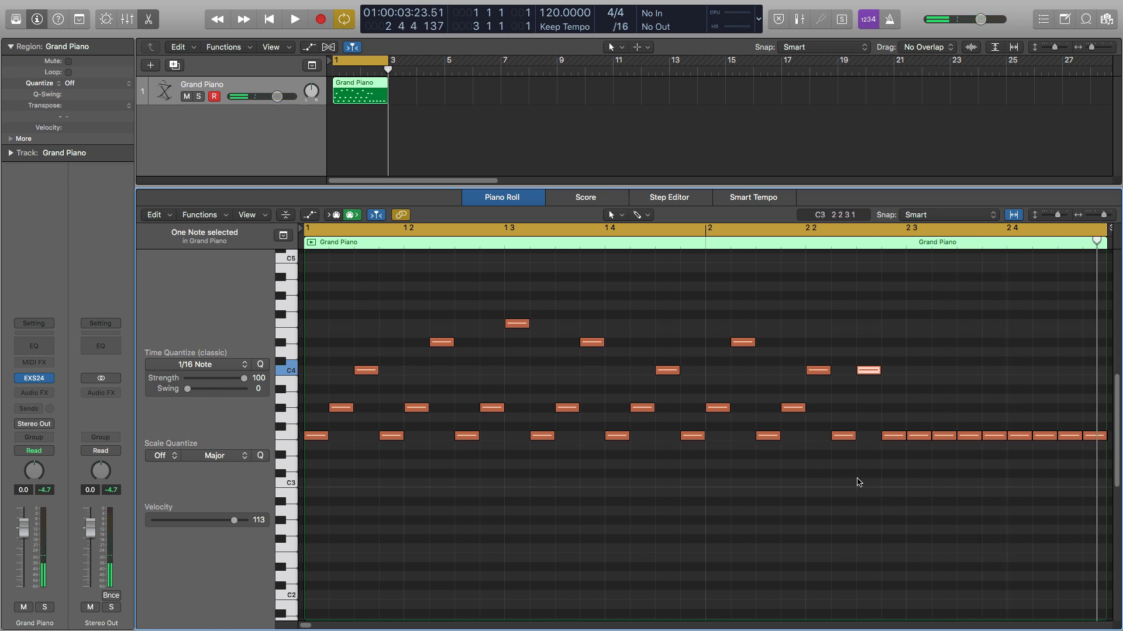
pyautogui.press('space')
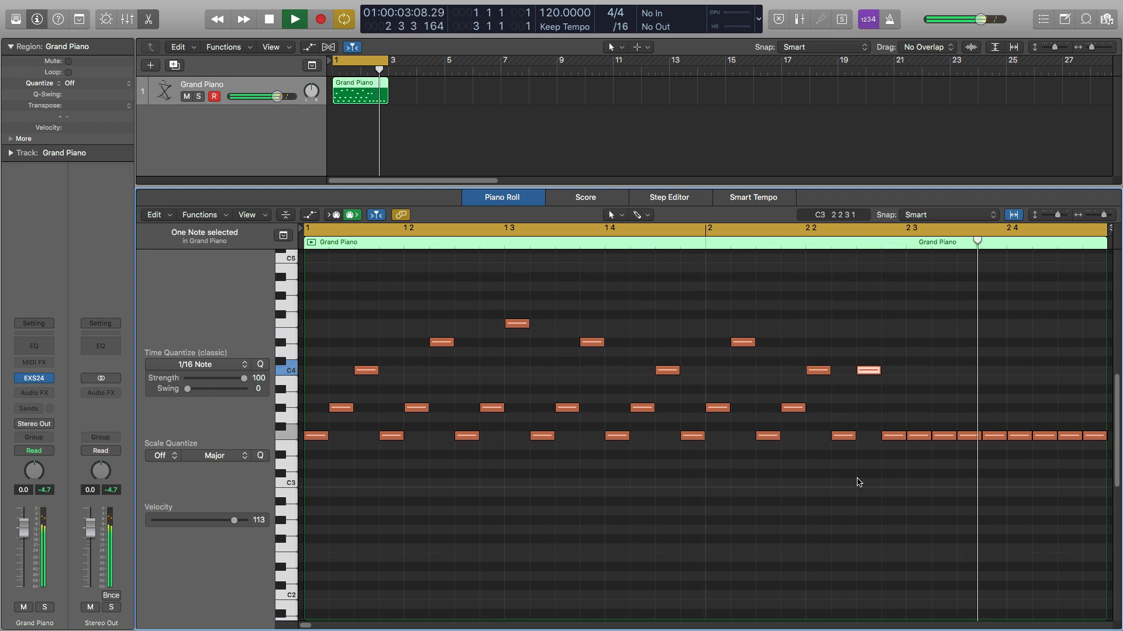
pyautogui.press('space')
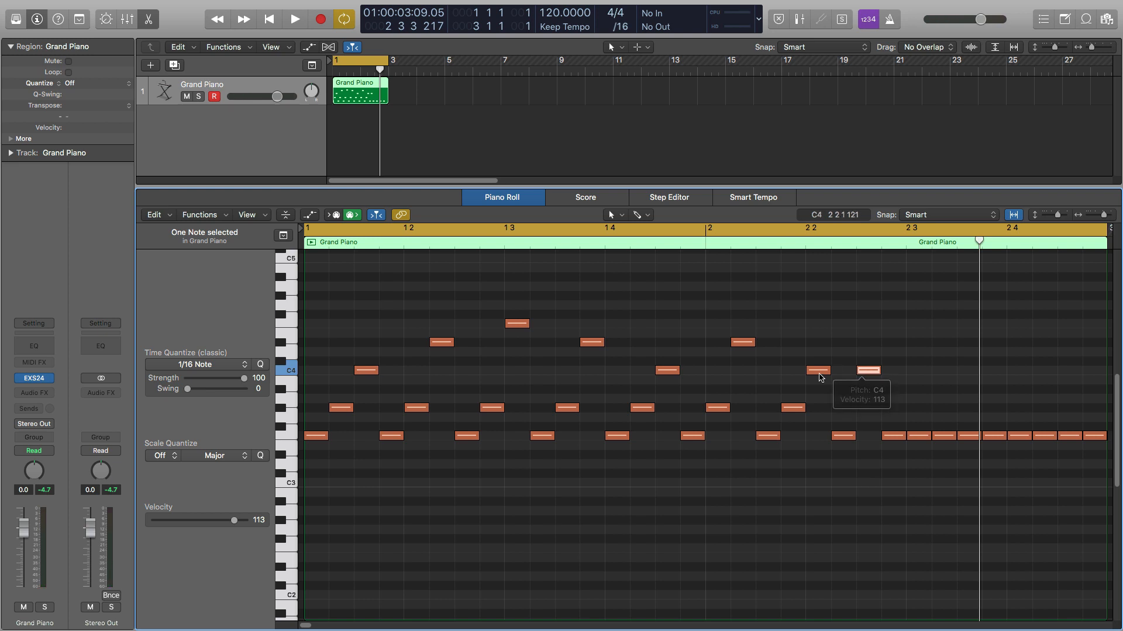
pyautogui.press('space')
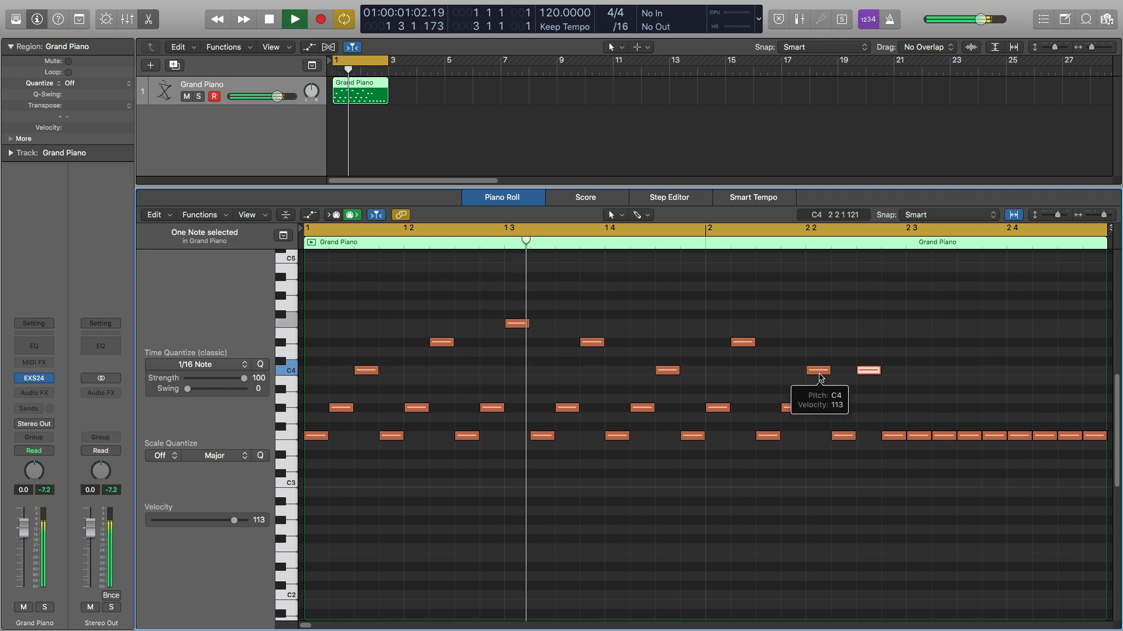
pyautogui.press('space')
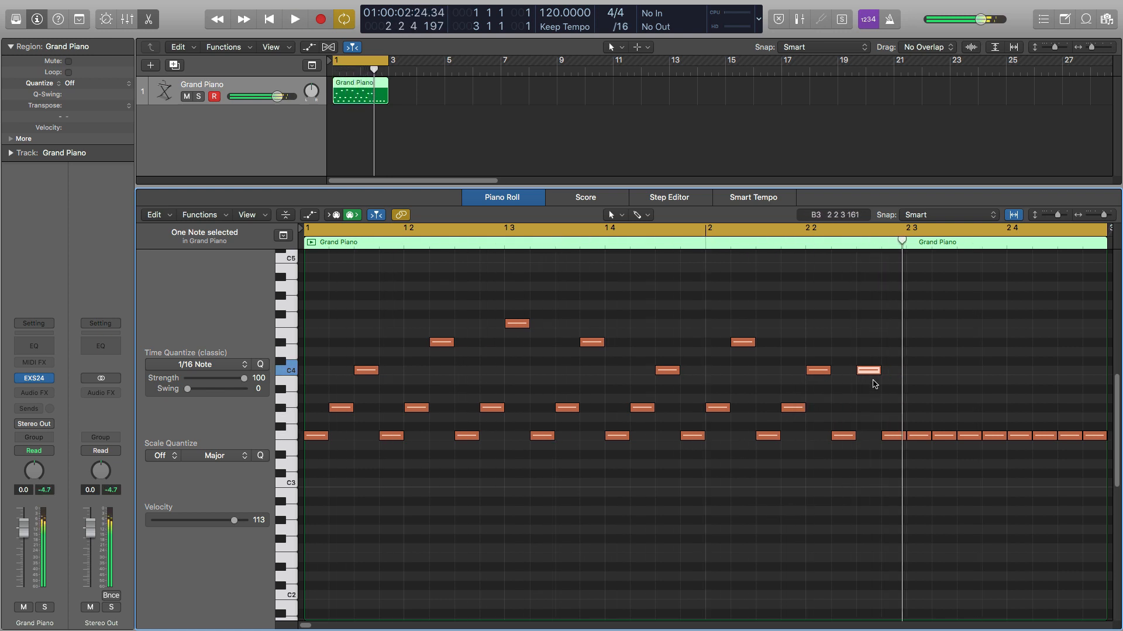
# Raise the eighth sixteenth note of bar 2 to D#4 and play back the pattern
pyautogui.moveTo(896, 436)
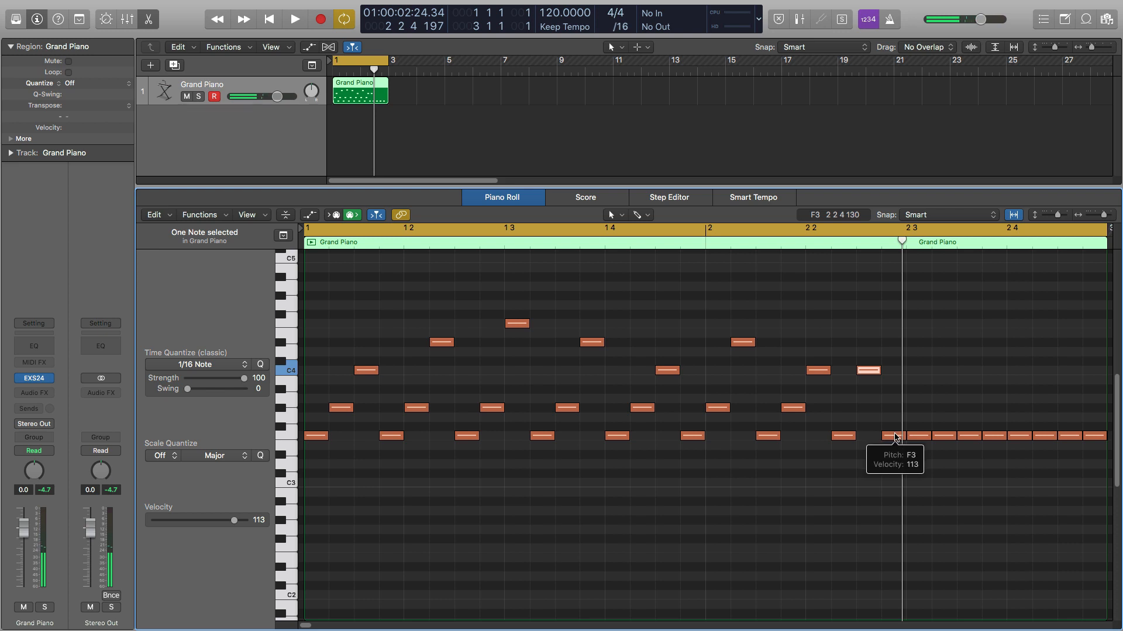
pyautogui.moveTo(896, 436); pyautogui.dragTo(889, 363)
pyautogui.press('space')
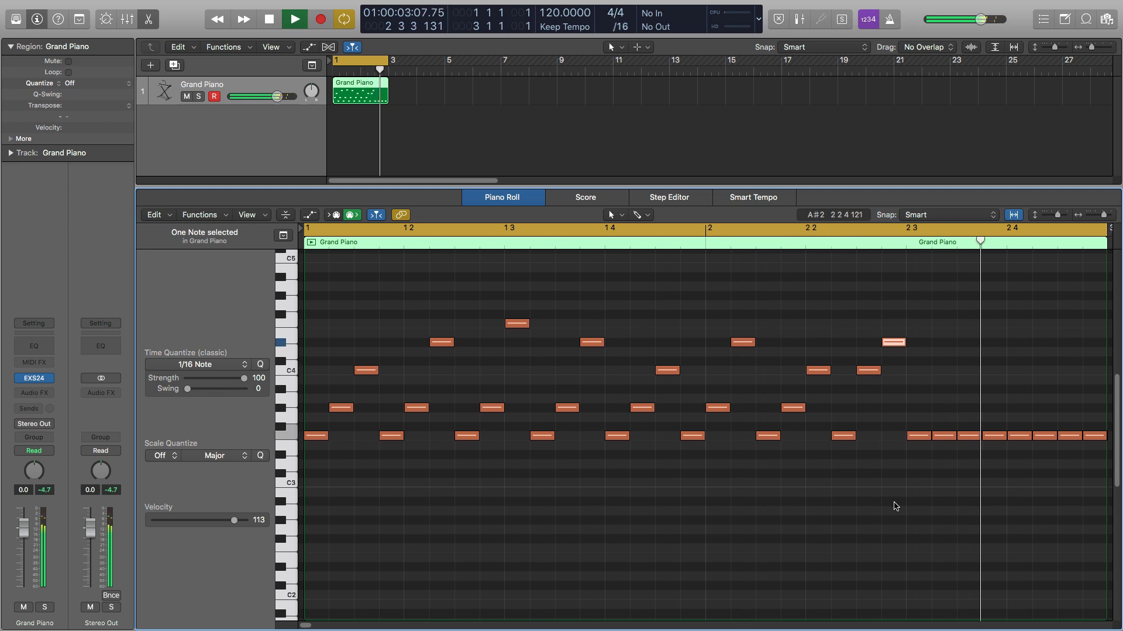
pyautogui.press('space')
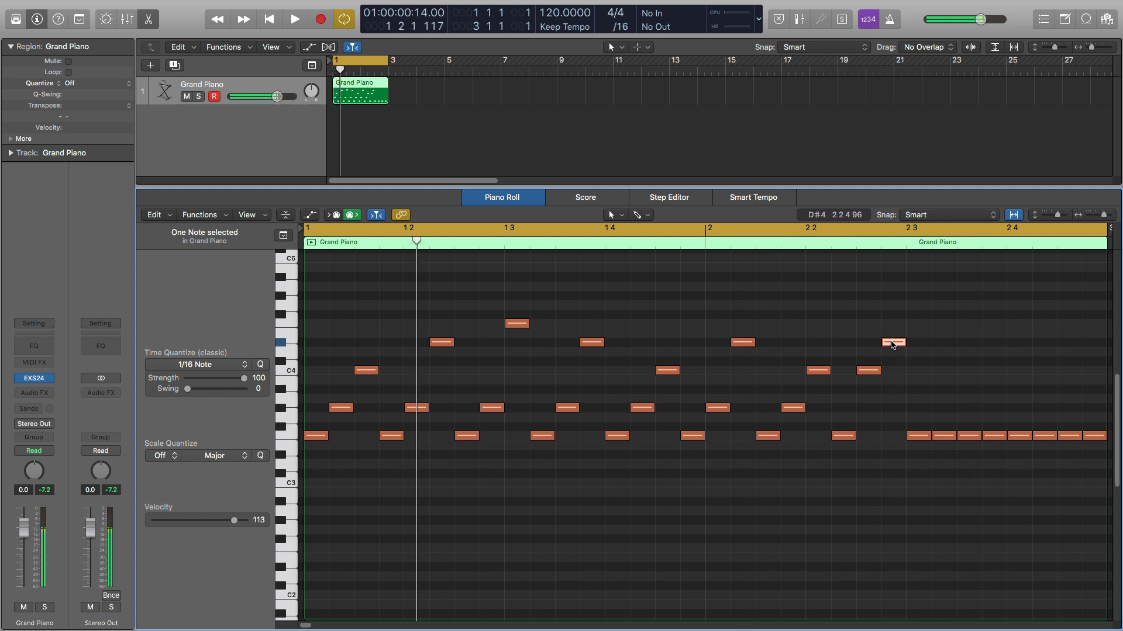
# Audition the high melody notes across bar 1 and the notes leading into bar 2
pyautogui.moveTo(892, 345)
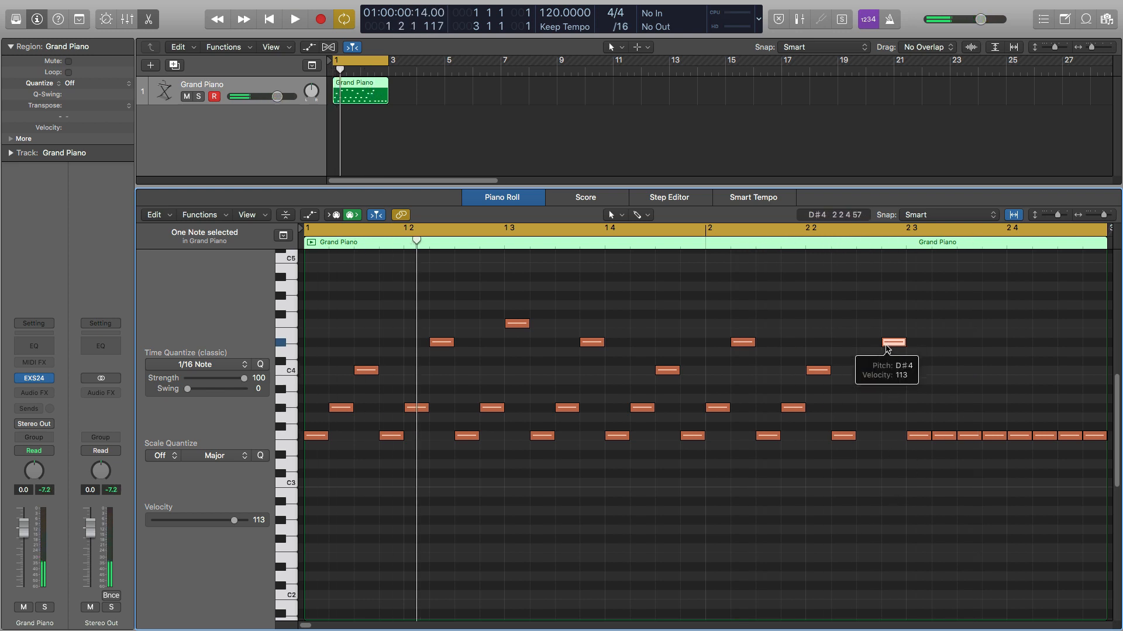
pyautogui.click(742, 344)
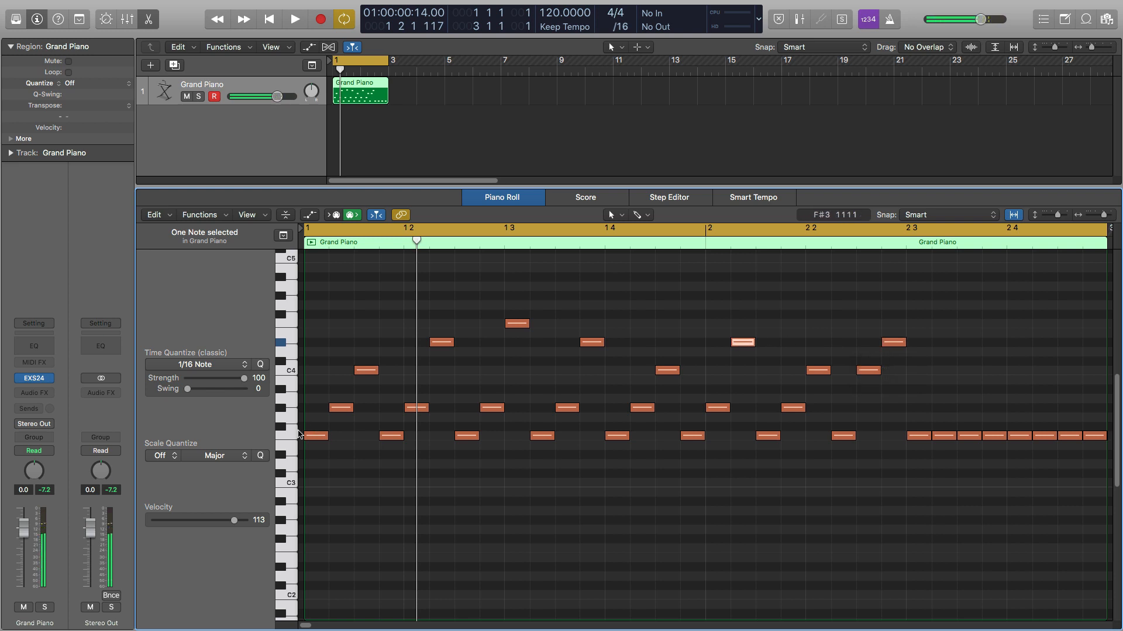
pyautogui.click(667, 370)
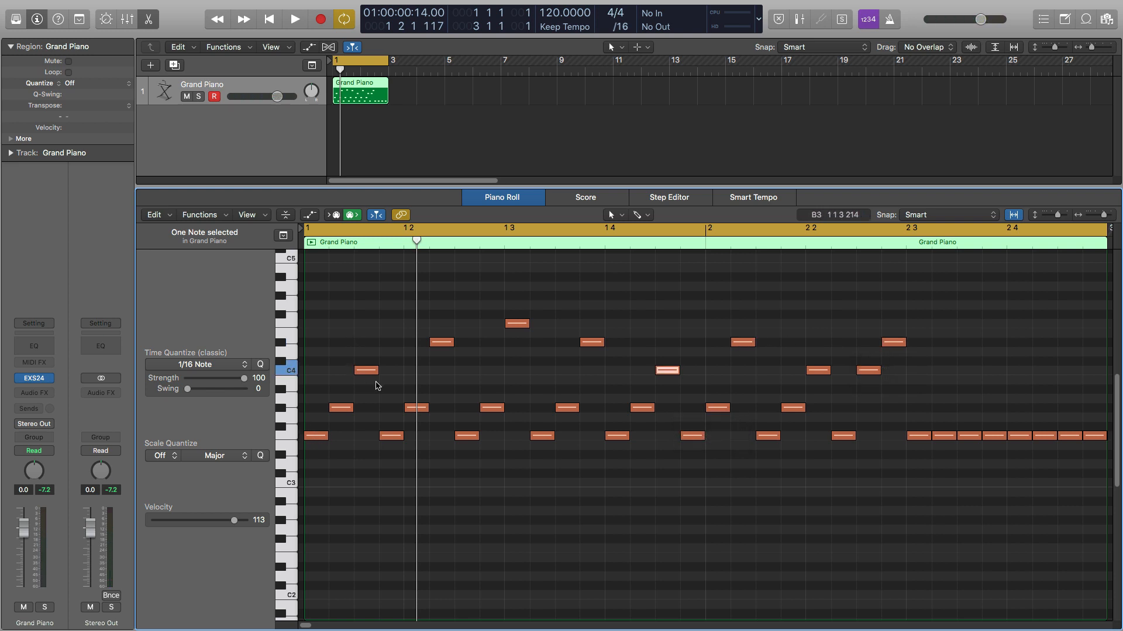
pyautogui.click(367, 372)
pyautogui.click(450, 344)
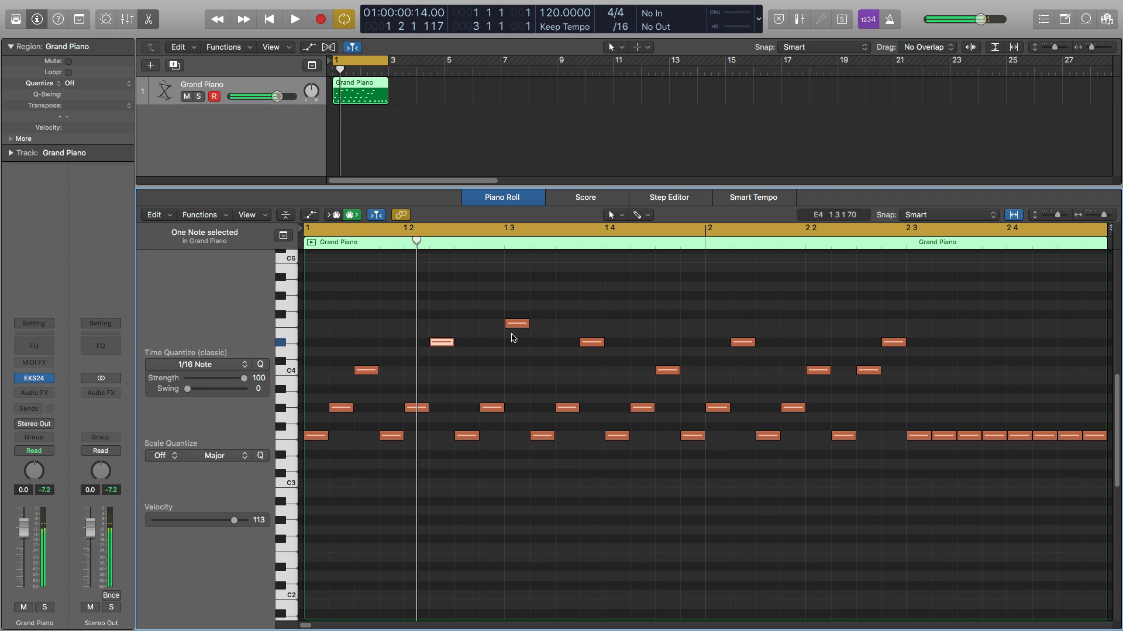
pyautogui.click(517, 324)
pyautogui.click(592, 343)
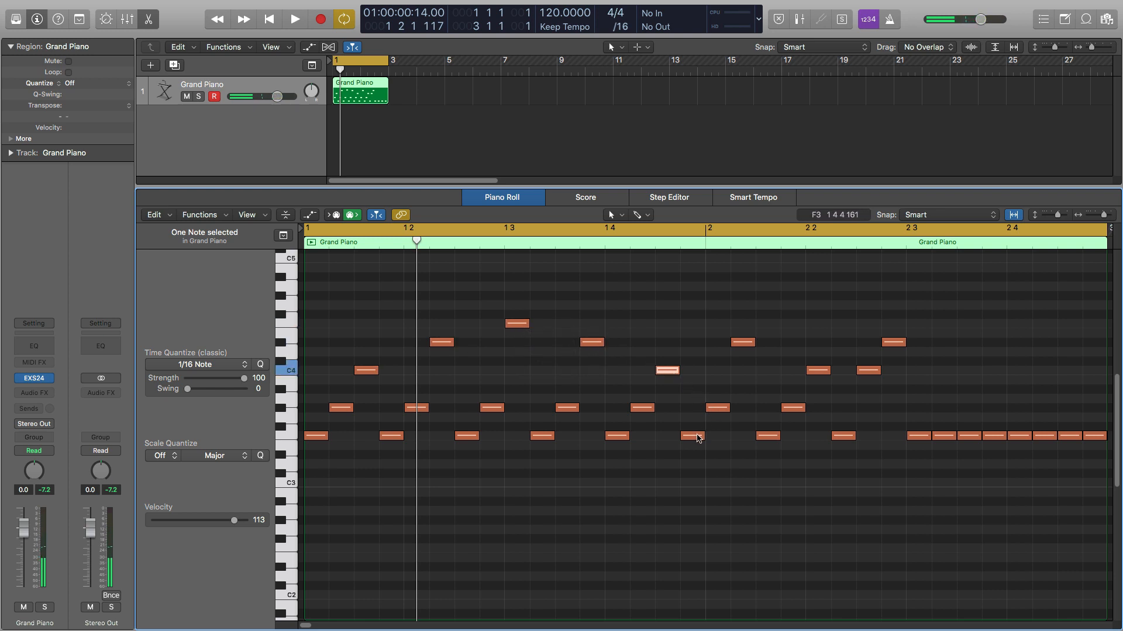
pyautogui.click(697, 439)
pyautogui.click(717, 407)
# Lower the second sixteenth note of bar 2 to C4 and raise the fifth to D#4, auditioning the notes between them
pyautogui.moveTo(741, 342); pyautogui.dragTo(741, 371)
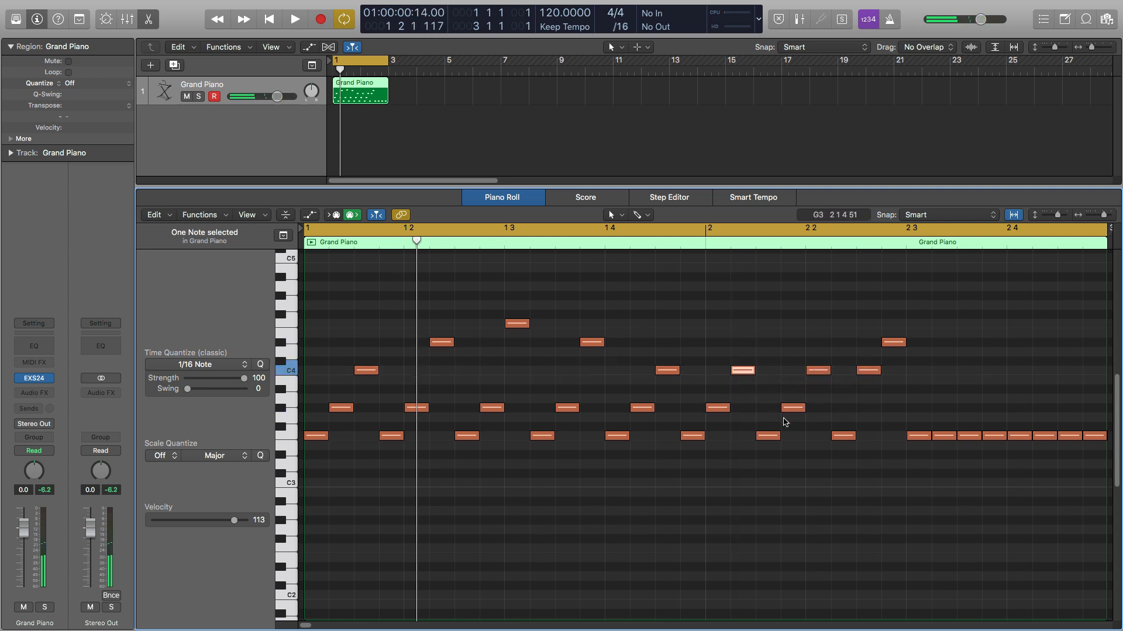
pyautogui.click(769, 436)
pyautogui.click(772, 440)
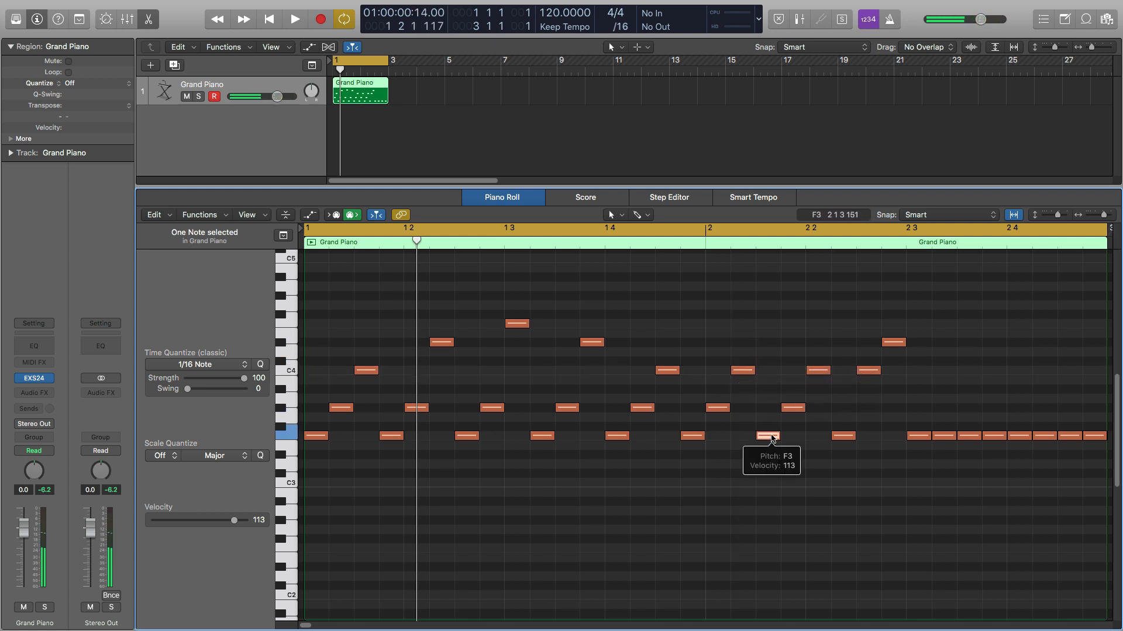
pyautogui.click(818, 370)
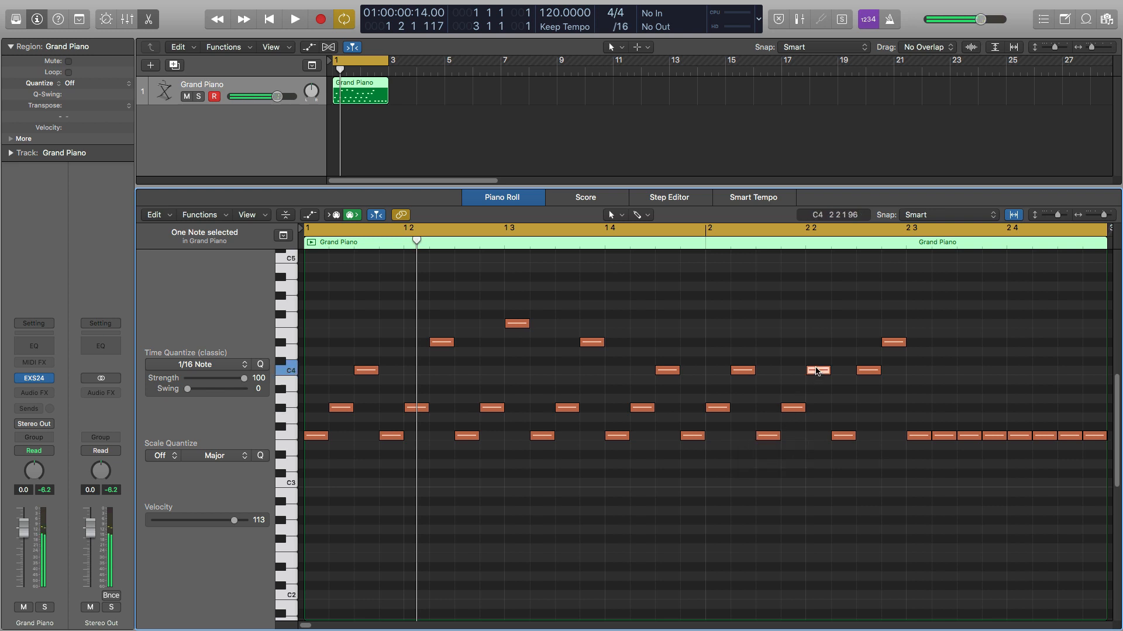
pyautogui.moveTo(818, 370); pyautogui.dragTo(816, 340)
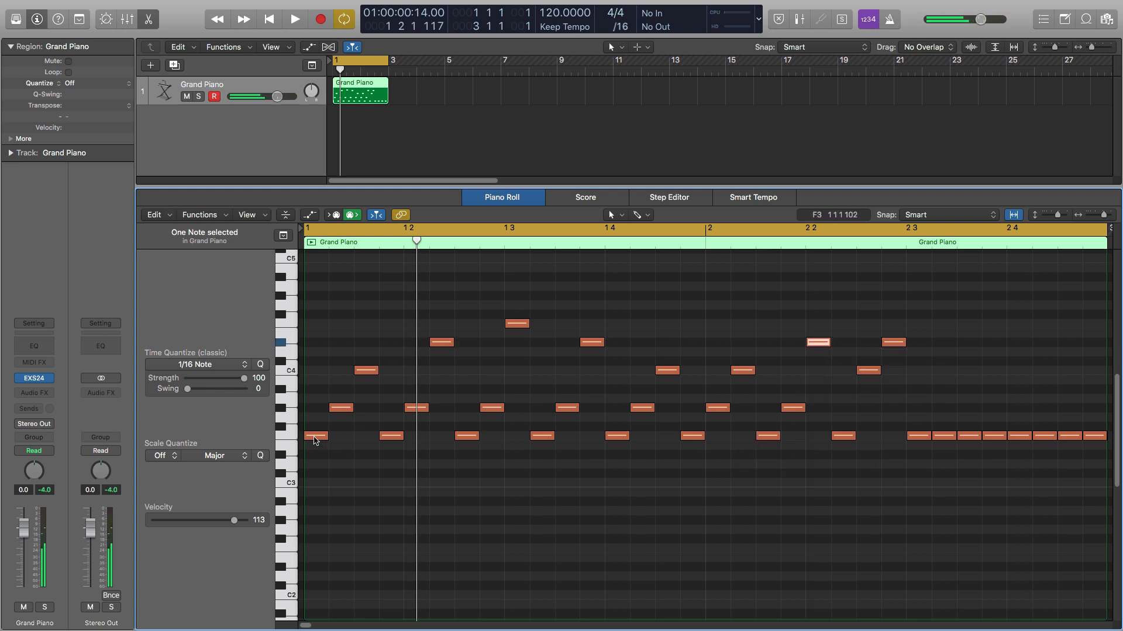
# Audition the opening notes of bar 1, select its five high melody notes, and audition the second to fourth notes of bar 2
pyautogui.click(315, 438)
pyautogui.click(345, 409)
pyautogui.click(370, 372)
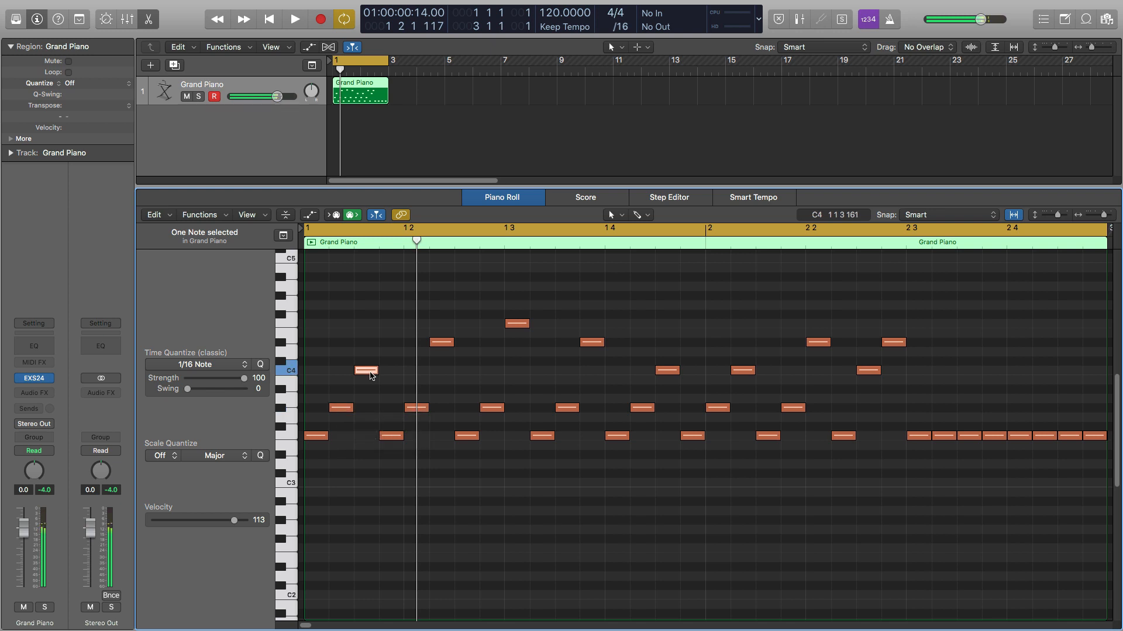
pyautogui.moveTo(350, 332); pyautogui.dragTo(688, 395)
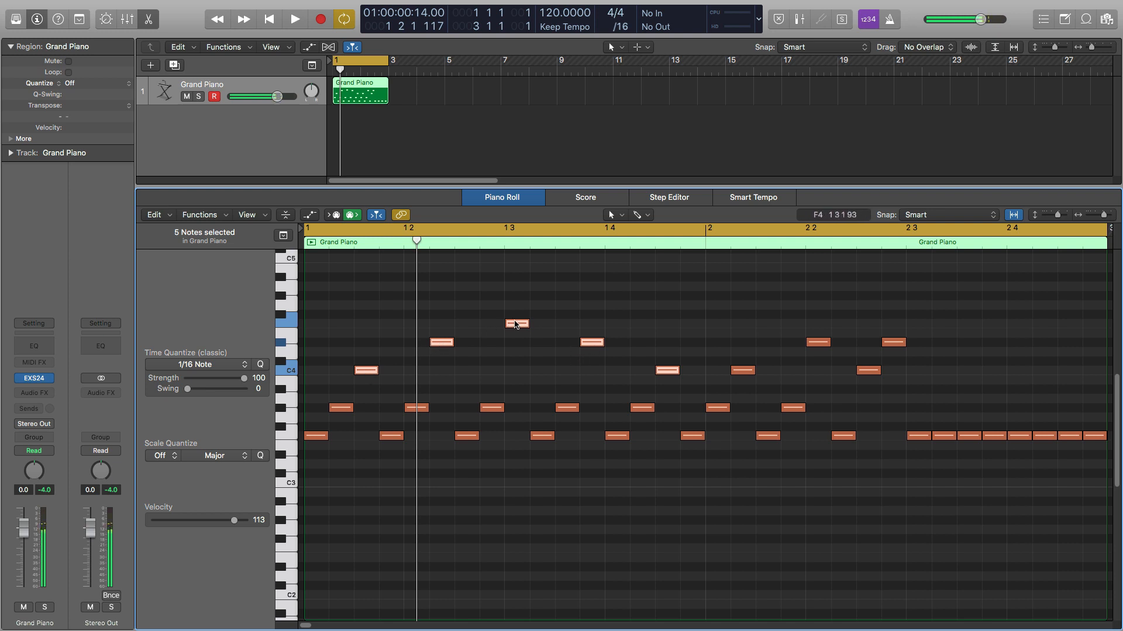
pyautogui.click(744, 371)
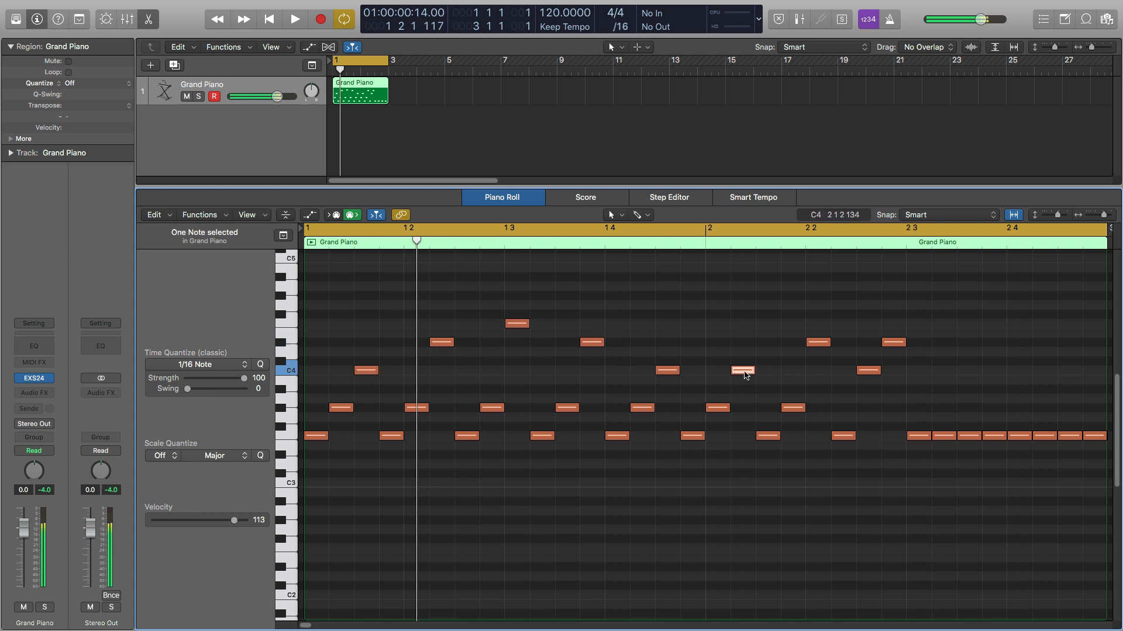
pyautogui.click(767, 436)
pyautogui.click(793, 407)
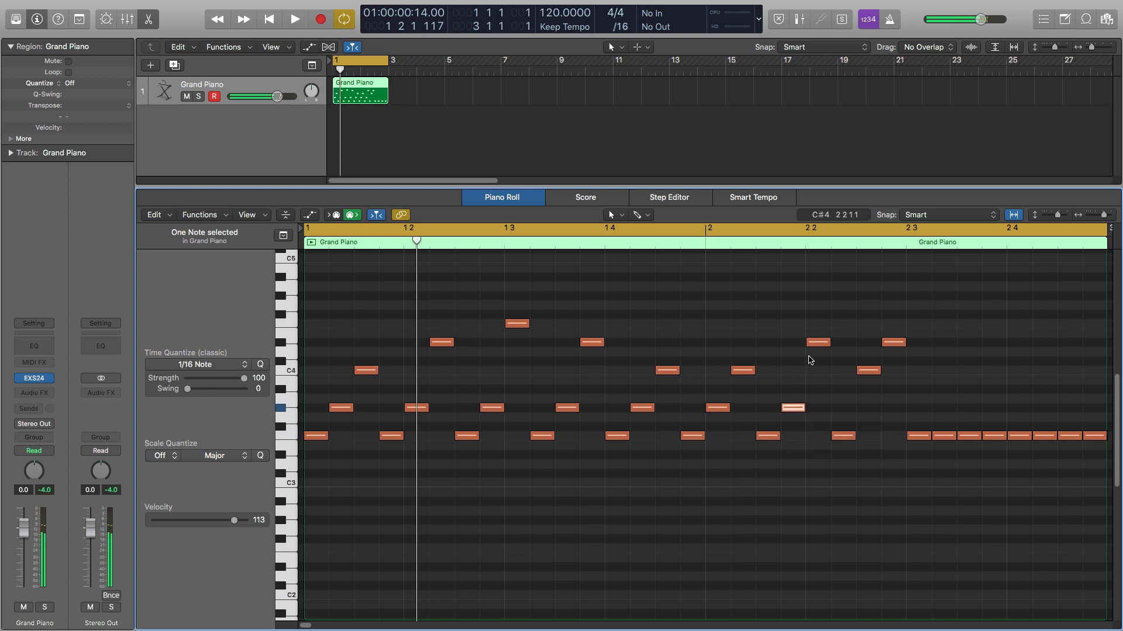
# Play back the pattern and audition the second, fifth and seventh sixteenth notes of bar 2
pyautogui.click(818, 342)
pyautogui.scroll(1, 815, 346)
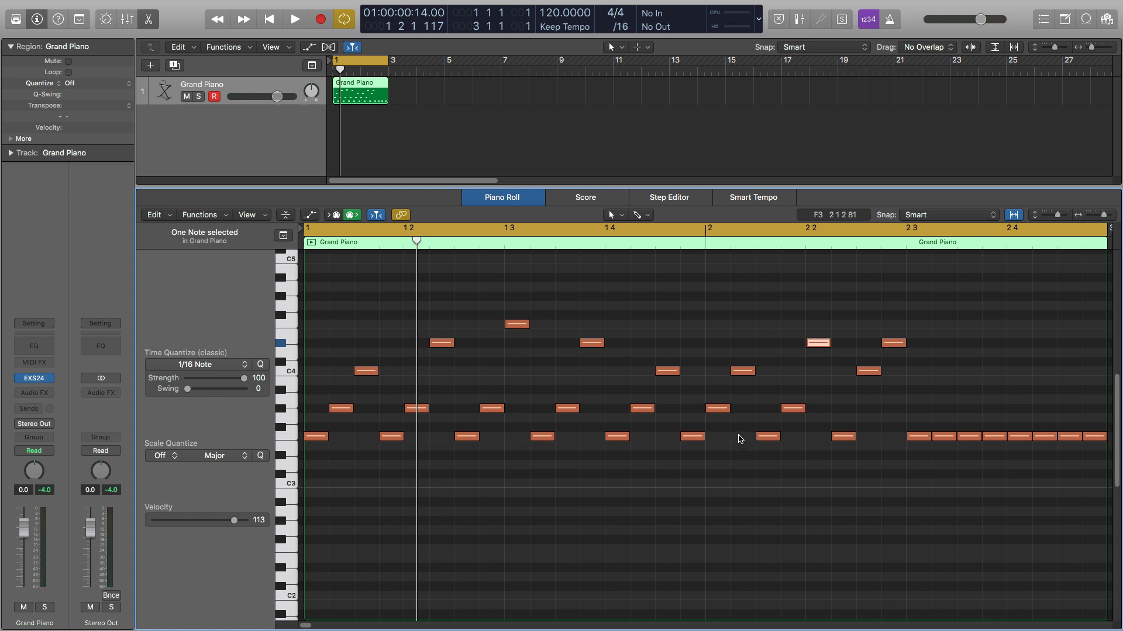
pyautogui.press('space')
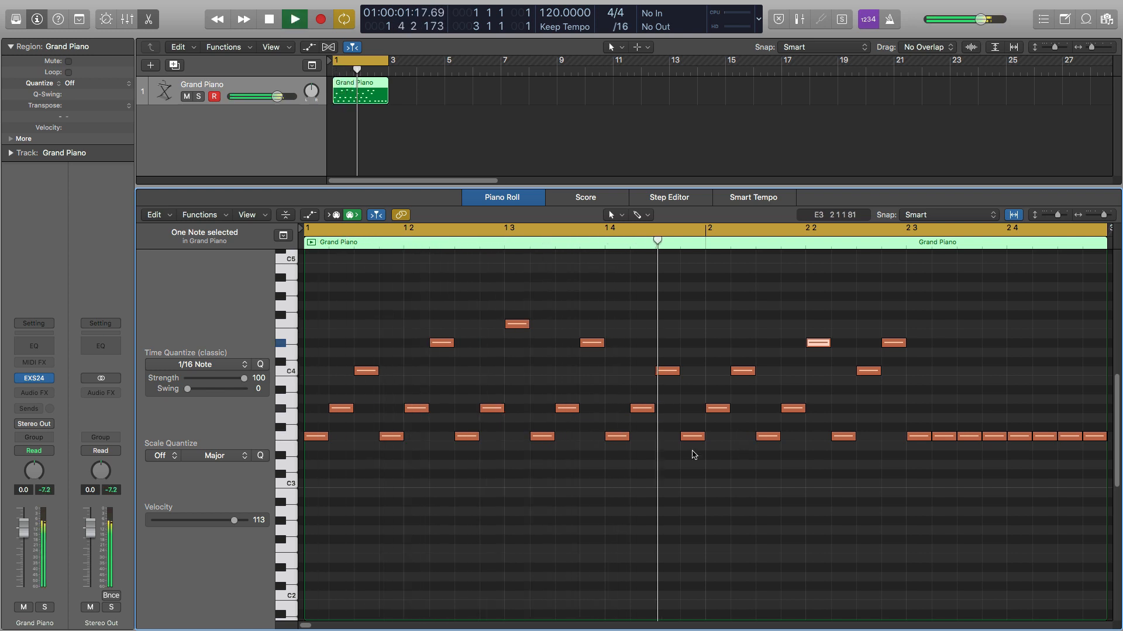
pyautogui.press('space')
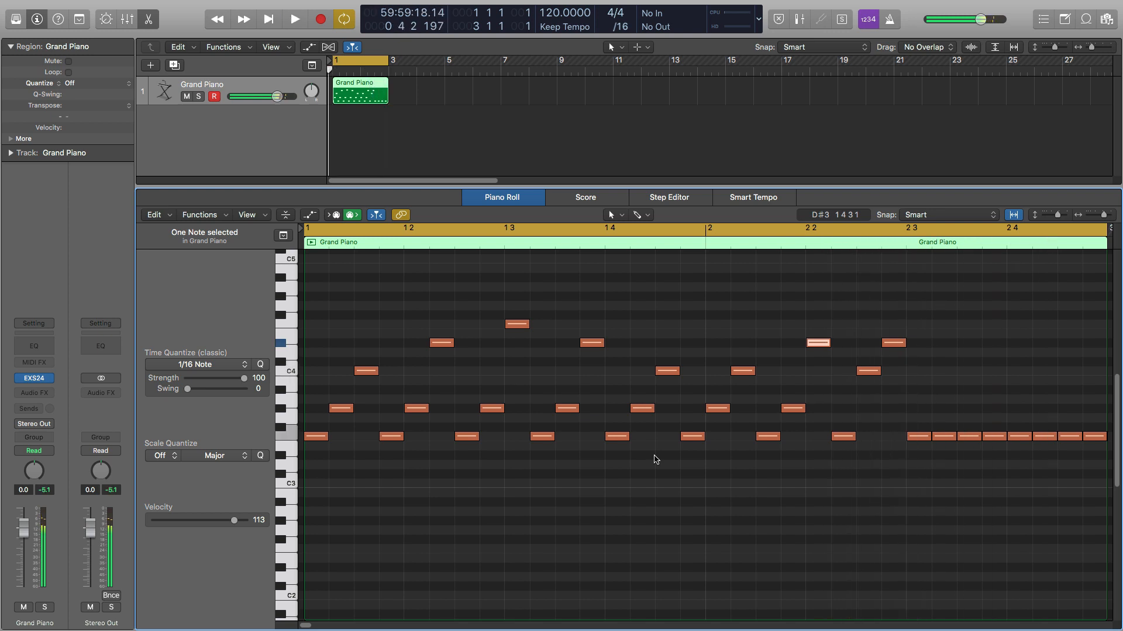
pyautogui.click(747, 370)
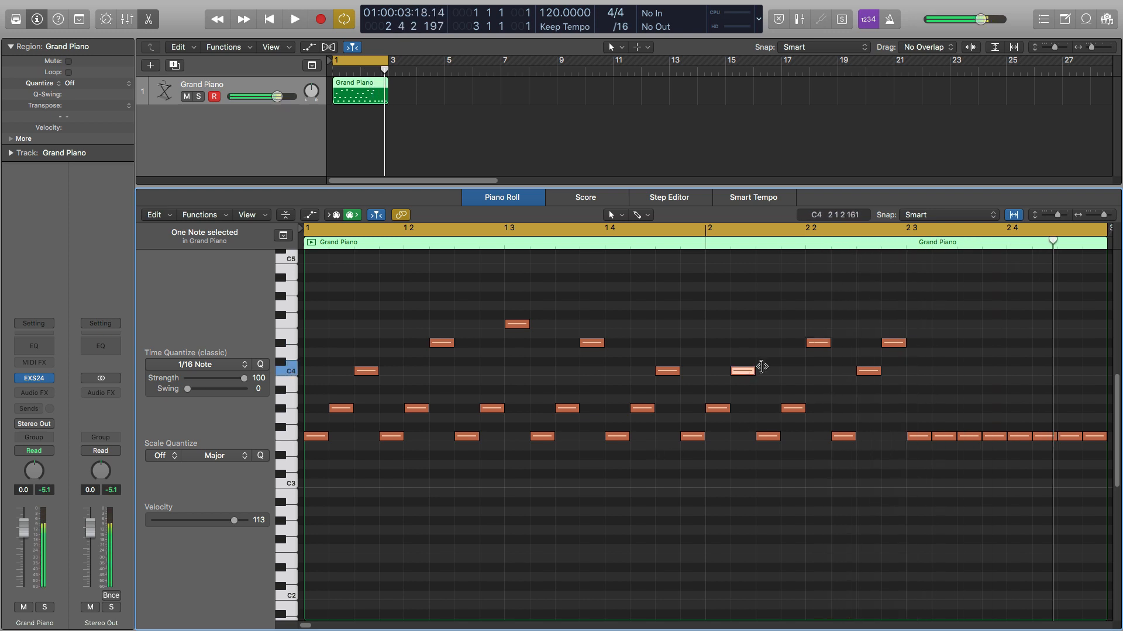
pyautogui.click(821, 343)
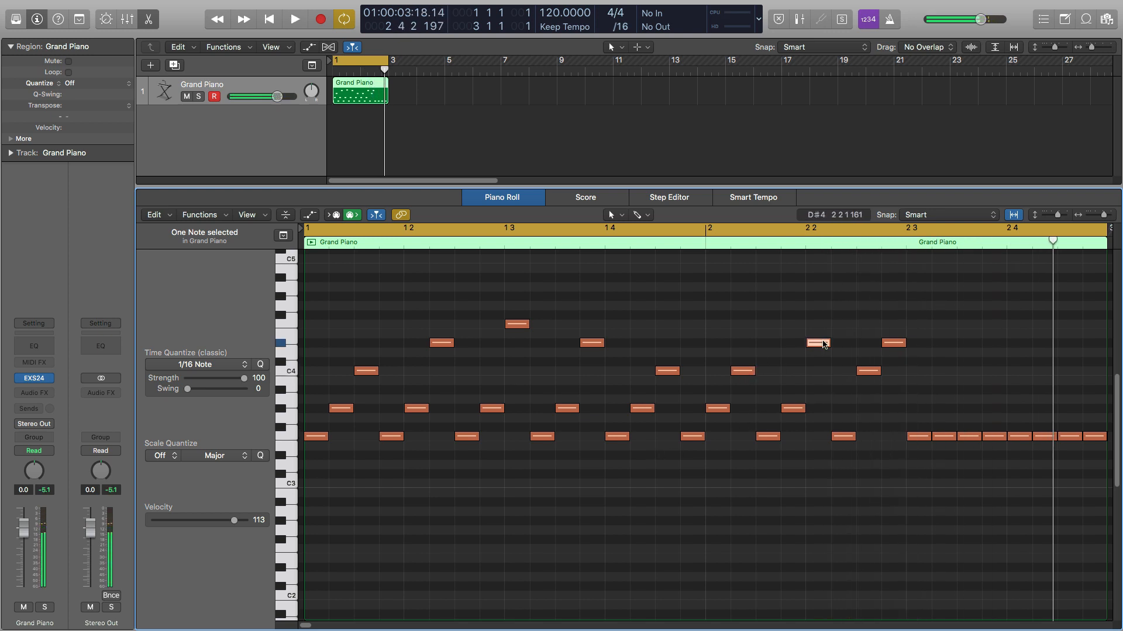
pyautogui.click(870, 372)
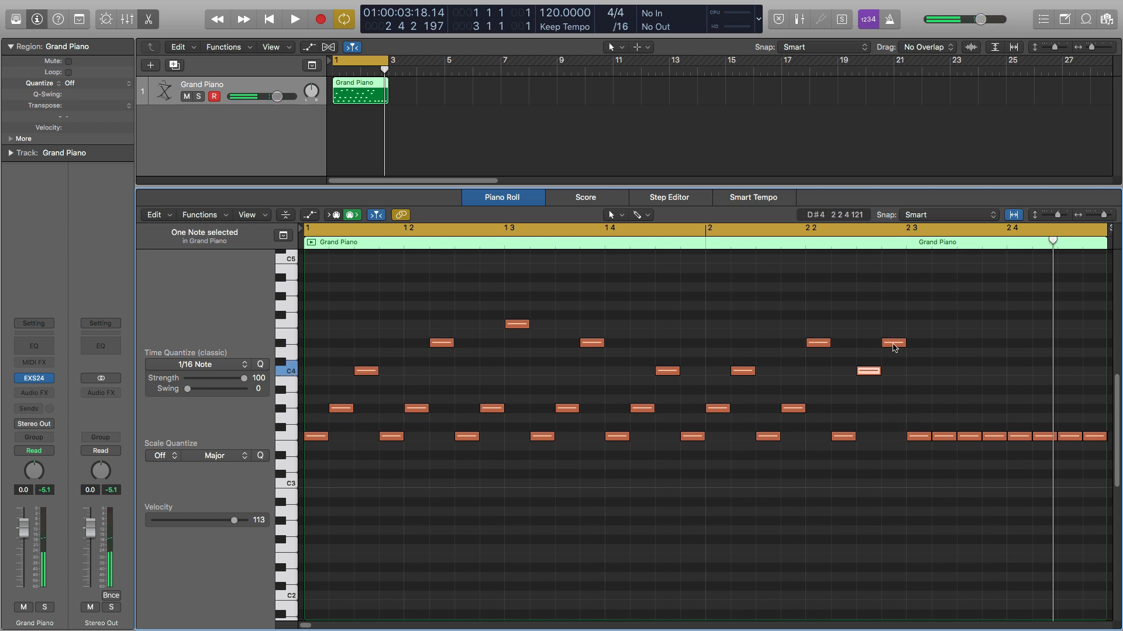
# In bar 2, lower the eighth sixteenth note to F3, and raise the ninth and thirteenth to C4 and the tenth and twelfth to G#3
pyautogui.moveTo(894, 347); pyautogui.dragTo(943, 410)
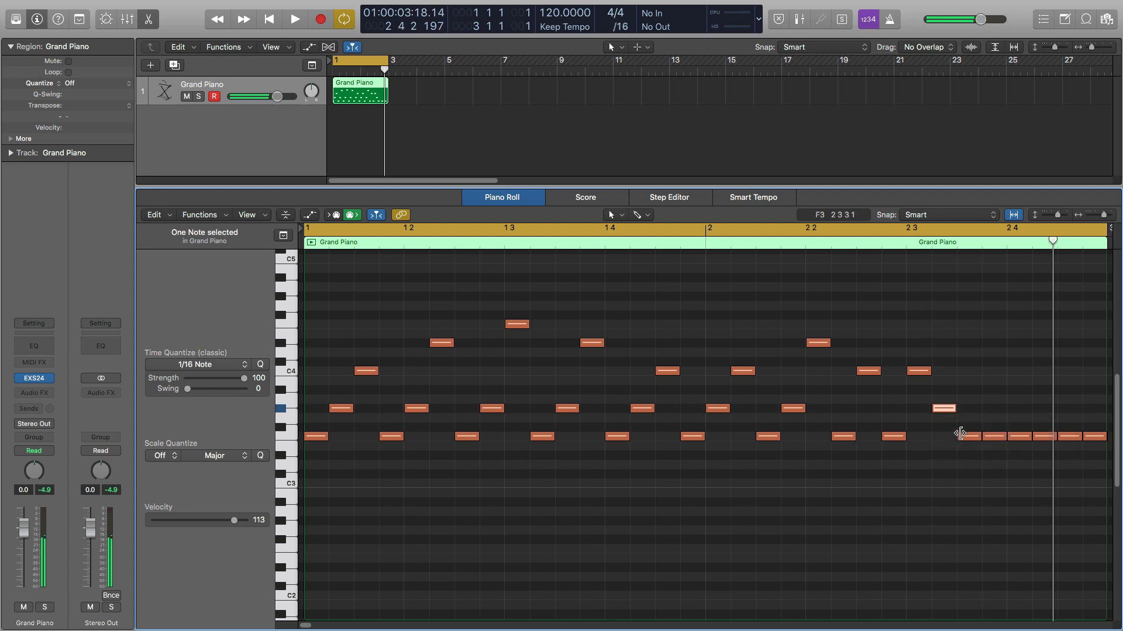
pyautogui.click(972, 438)
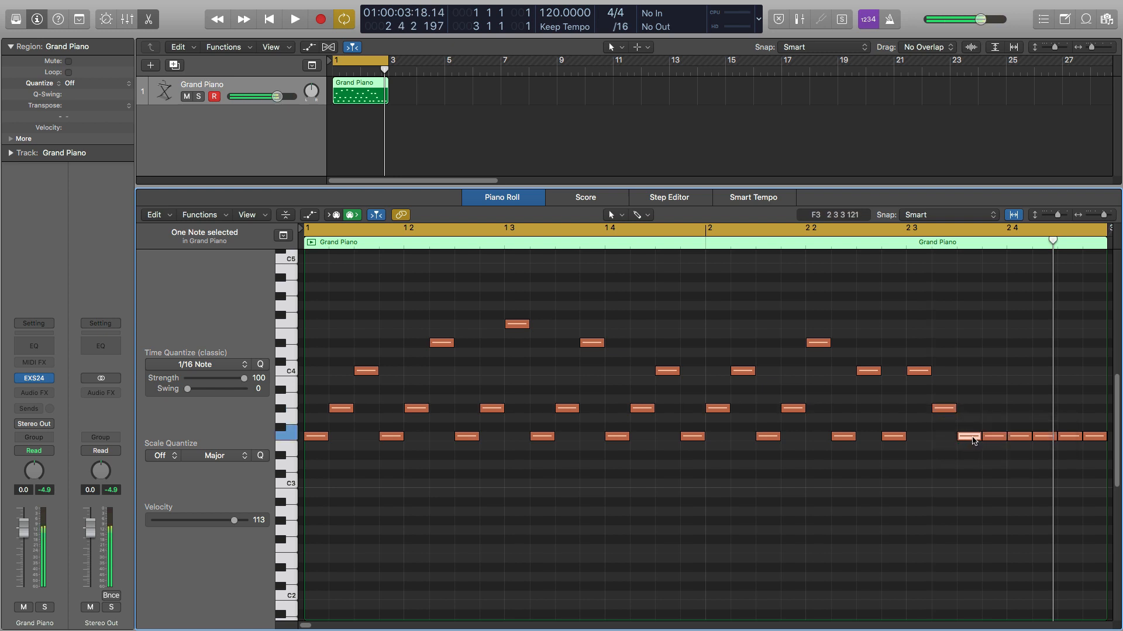
pyautogui.moveTo(996, 440); pyautogui.dragTo(1020, 375)
pyautogui.click(1019, 439)
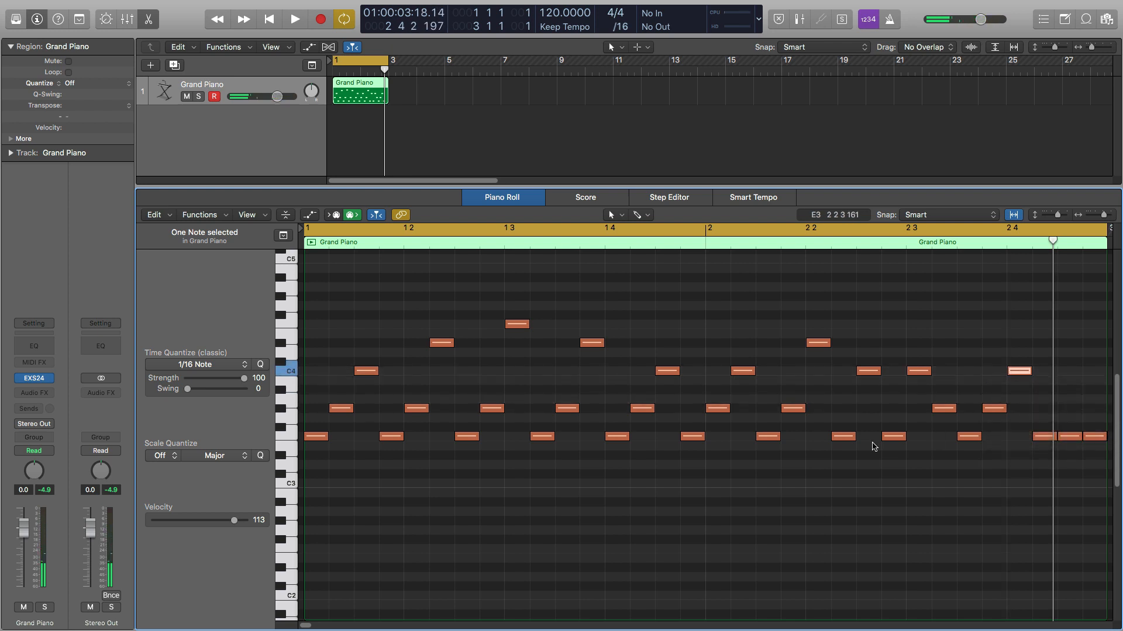
# Play back the two-bar pattern twice to check the repitched notes in bar 2
pyautogui.press('space')
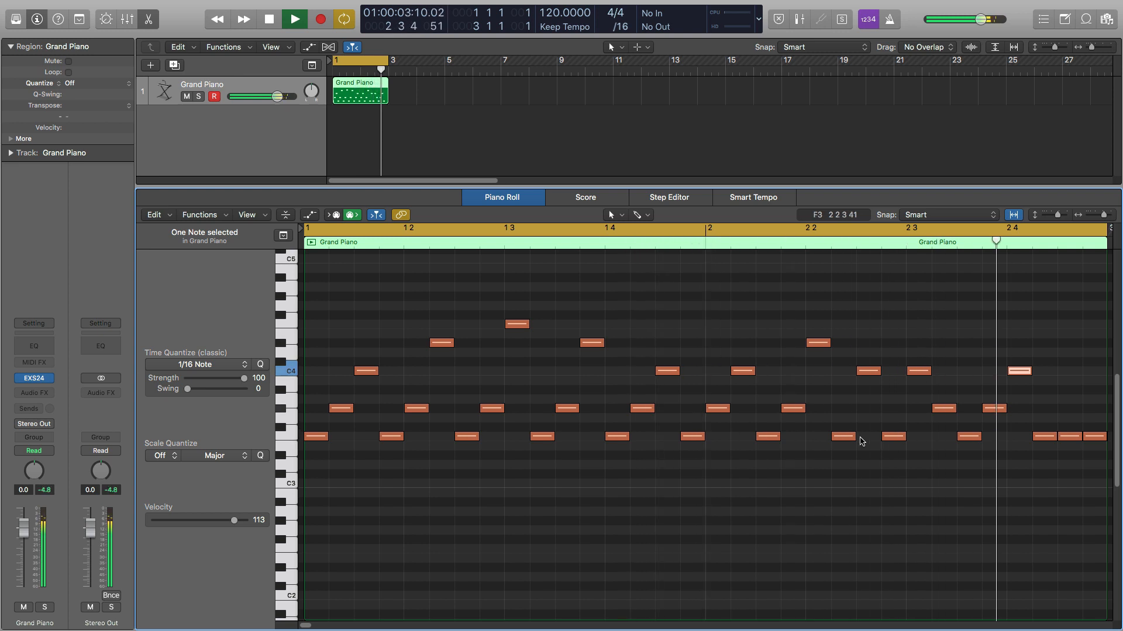
pyautogui.press('space')
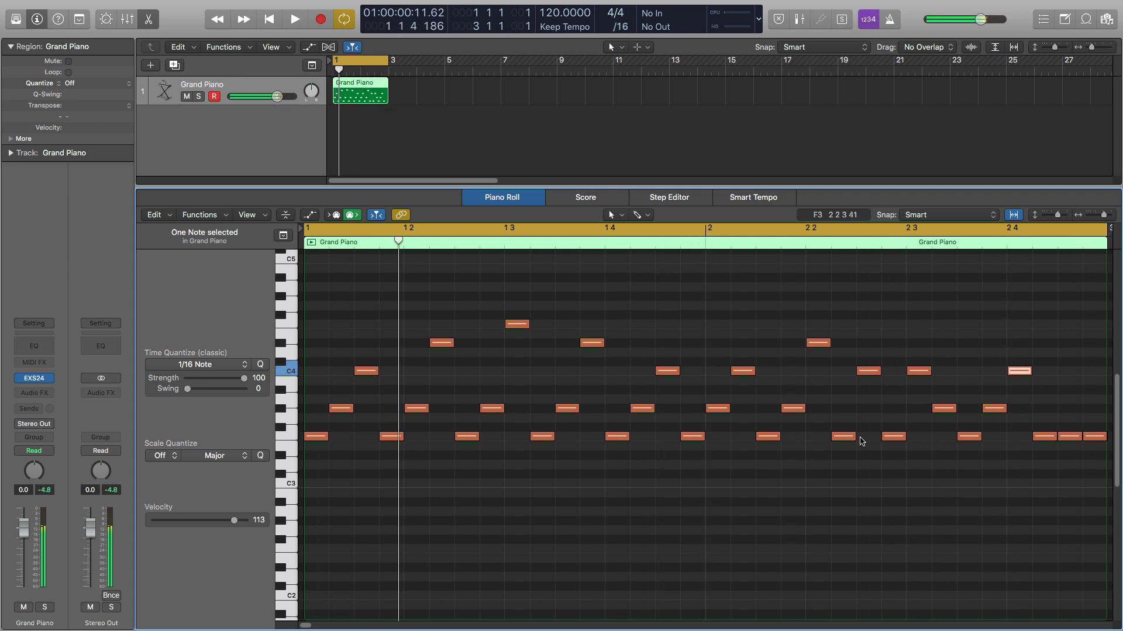
pyautogui.press('space')
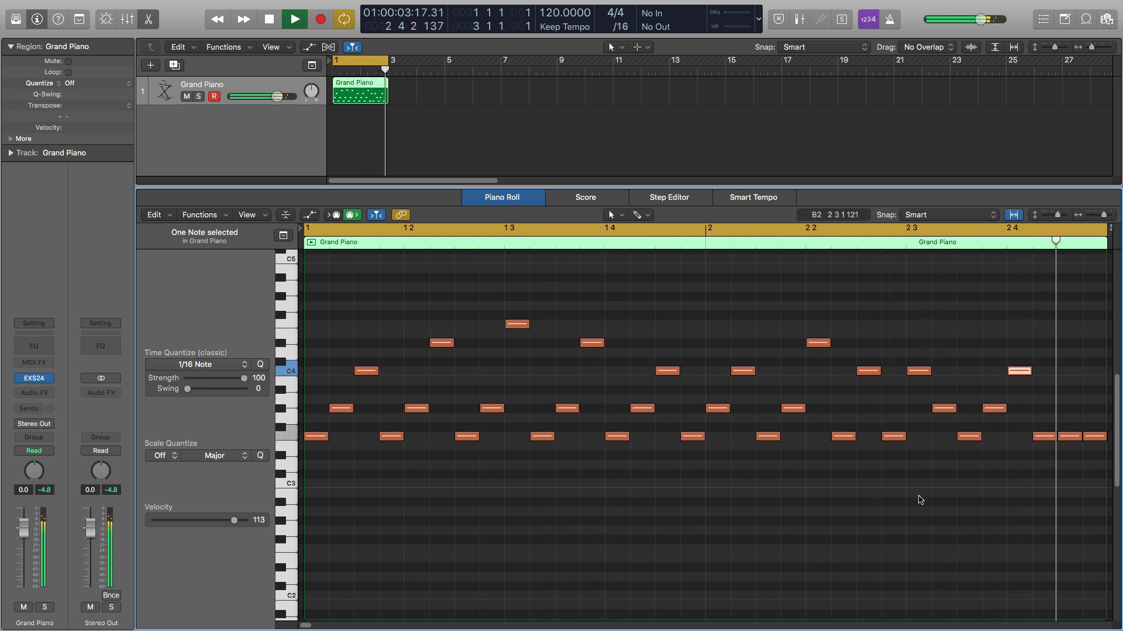
pyautogui.press('space')
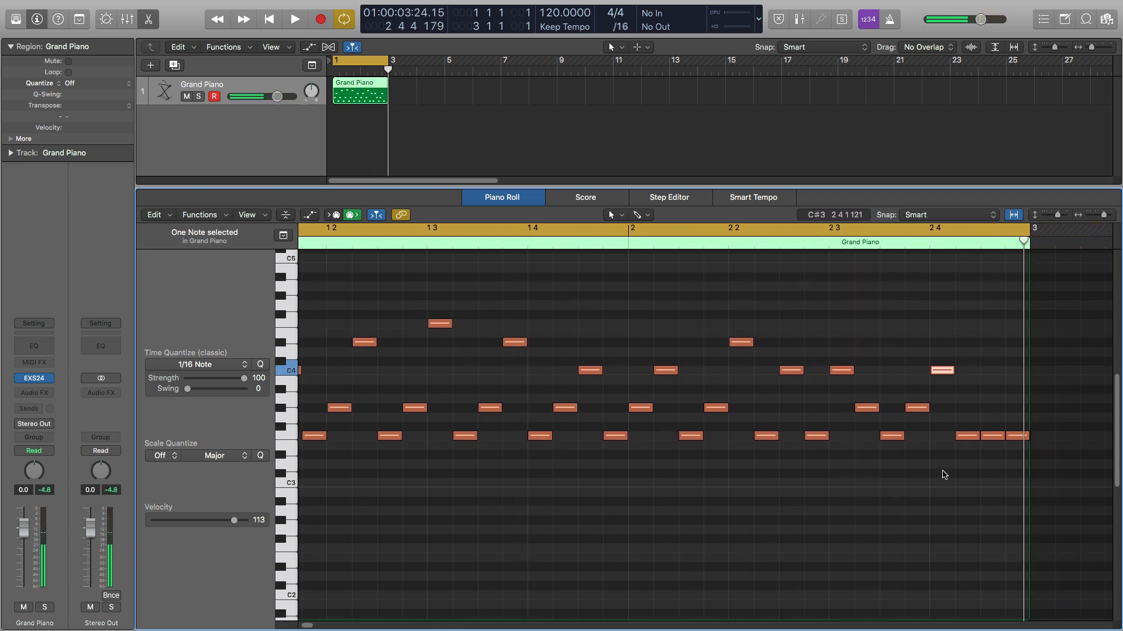
# Audition the high melody notes from the first D#4 in bar 1 through the ninth sixteenth note of bar 2
pyautogui.click(371, 345)
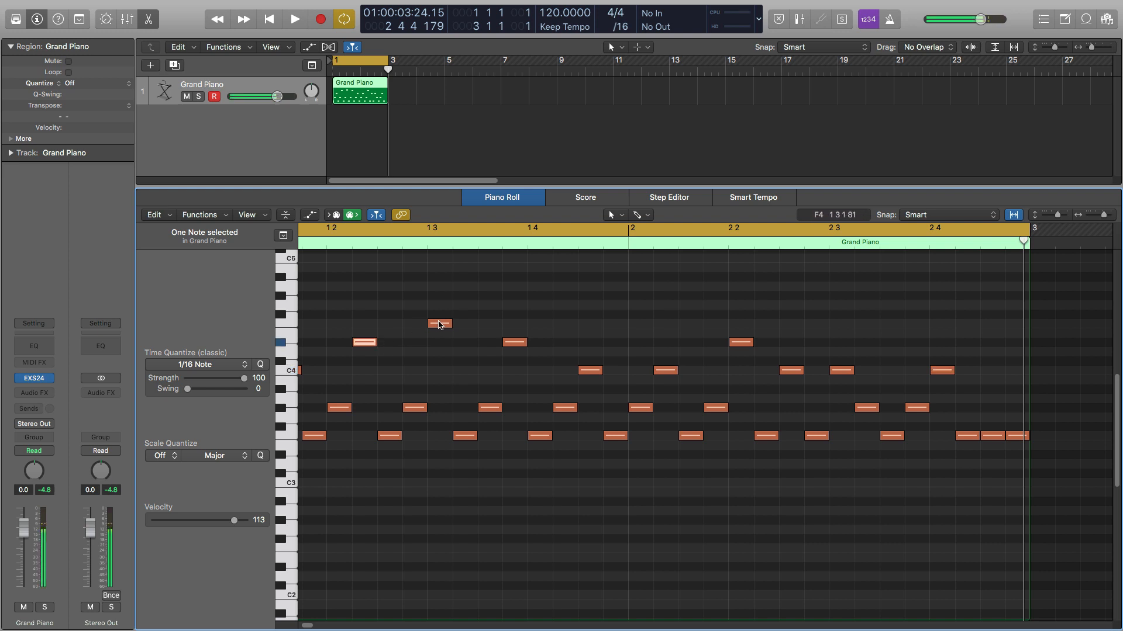
pyautogui.click(440, 324)
pyautogui.click(514, 343)
pyautogui.click(592, 370)
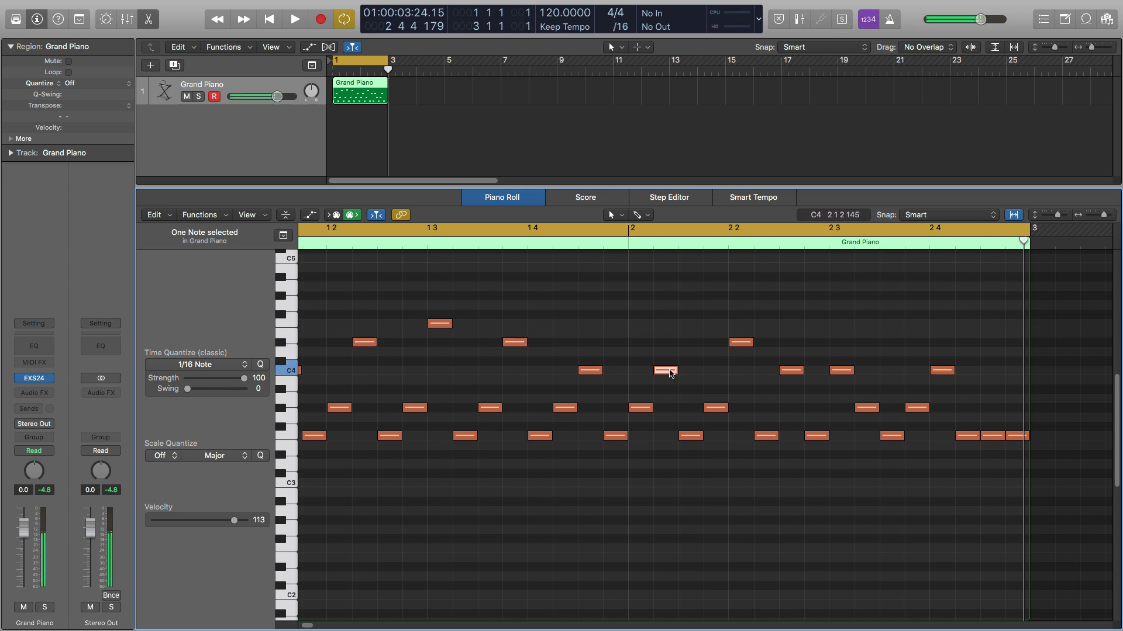
pyautogui.click(744, 345)
pyautogui.click(845, 372)
# Audition the five high melody notes of bar 1 from the start of the region
pyautogui.hscroll(-2, 702, 409)
pyautogui.click(363, 372)
pyautogui.click(448, 343)
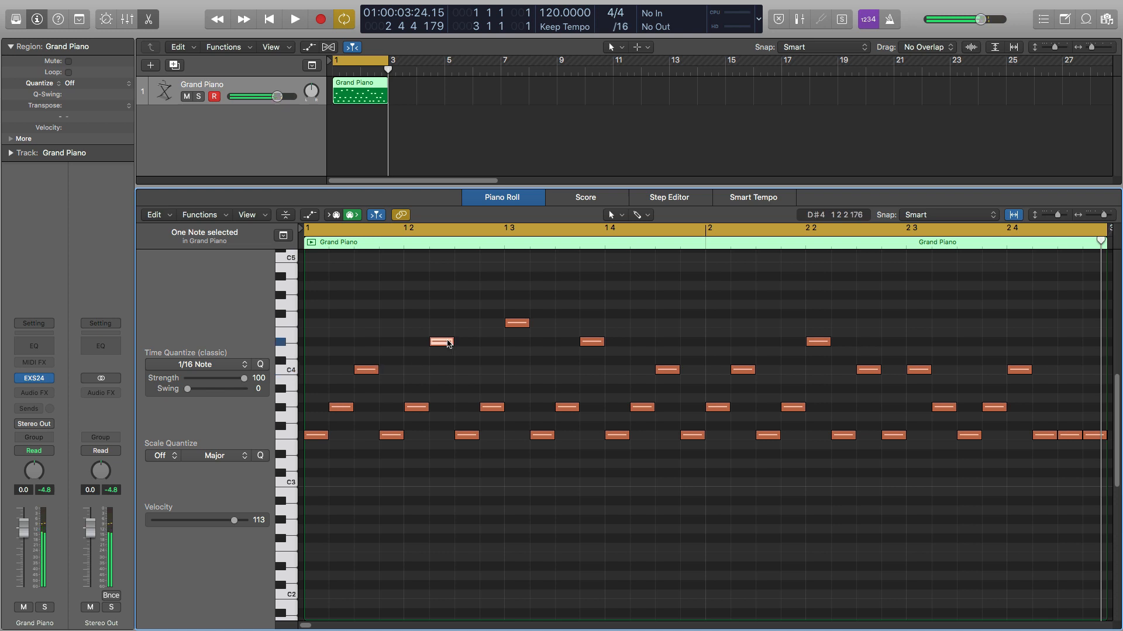
pyautogui.click(522, 327)
pyautogui.click(593, 343)
pyautogui.click(670, 371)
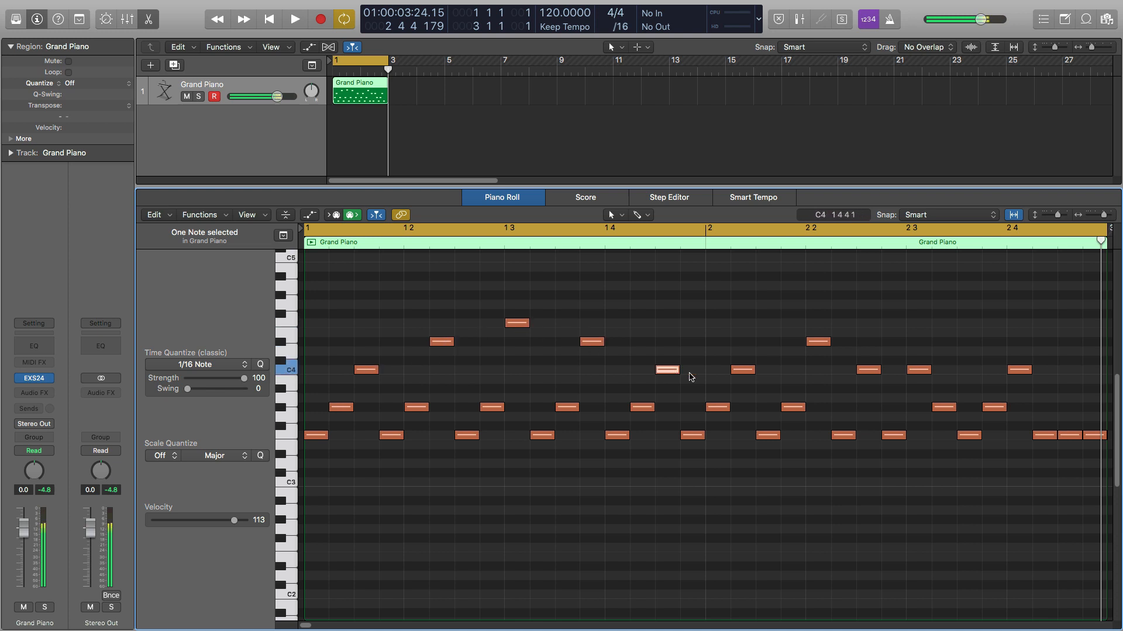
# Audition the notes of bar 2 from the fifth to the thirteenth sixteenth position
pyautogui.click(824, 344)
pyautogui.moveTo(857, 370); pyautogui.dragTo(867, 370)
pyautogui.click(918, 370)
pyautogui.click(942, 407)
pyautogui.click(968, 435)
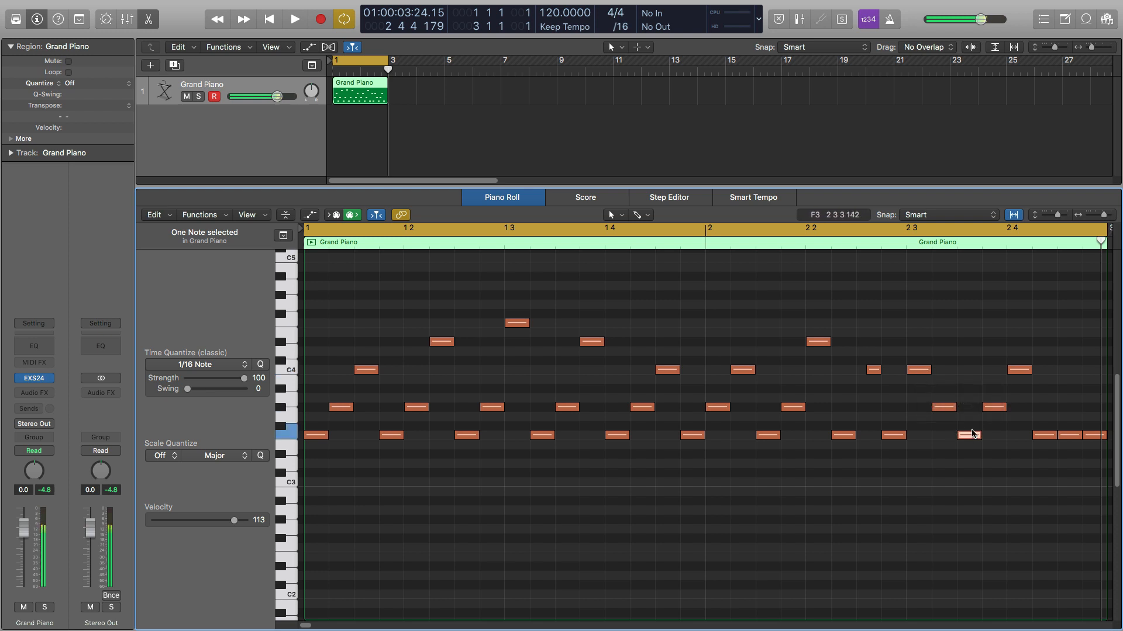
pyautogui.click(993, 407)
pyautogui.click(1021, 370)
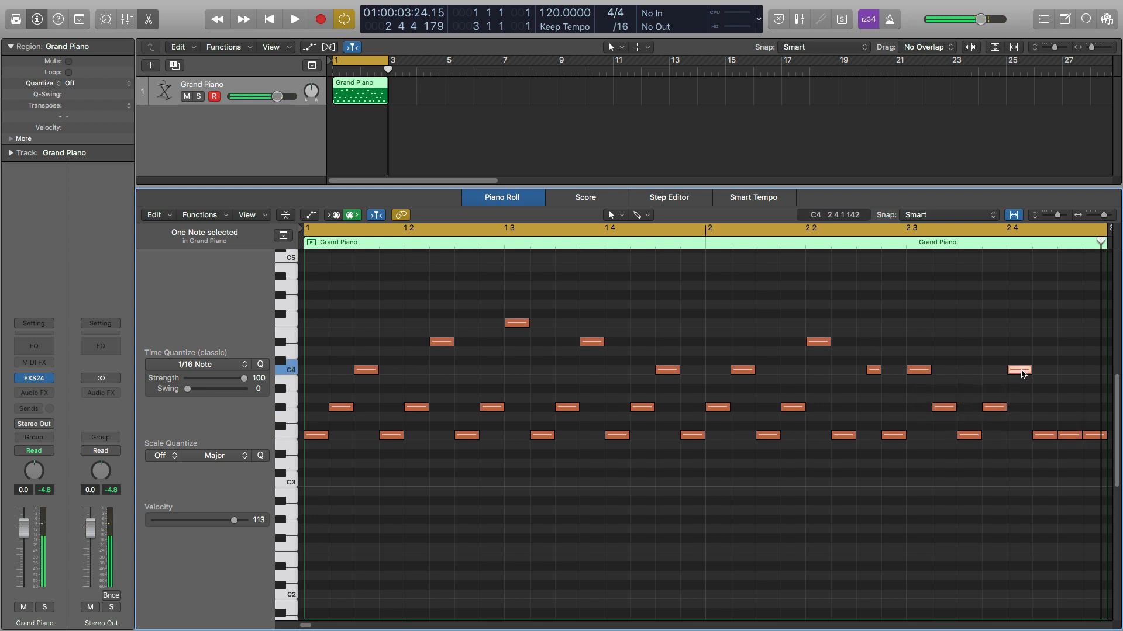
# Extend the shortened seventh note of bar 2 back to a full sixteenth and play back the pattern
pyautogui.press('space')
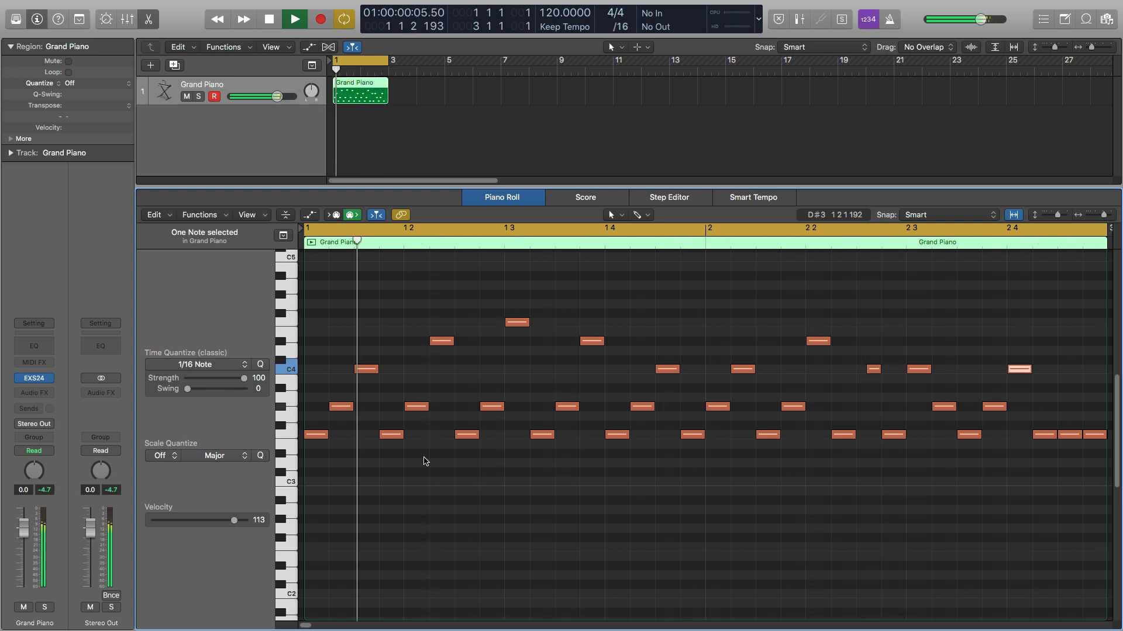
pyautogui.press('space')
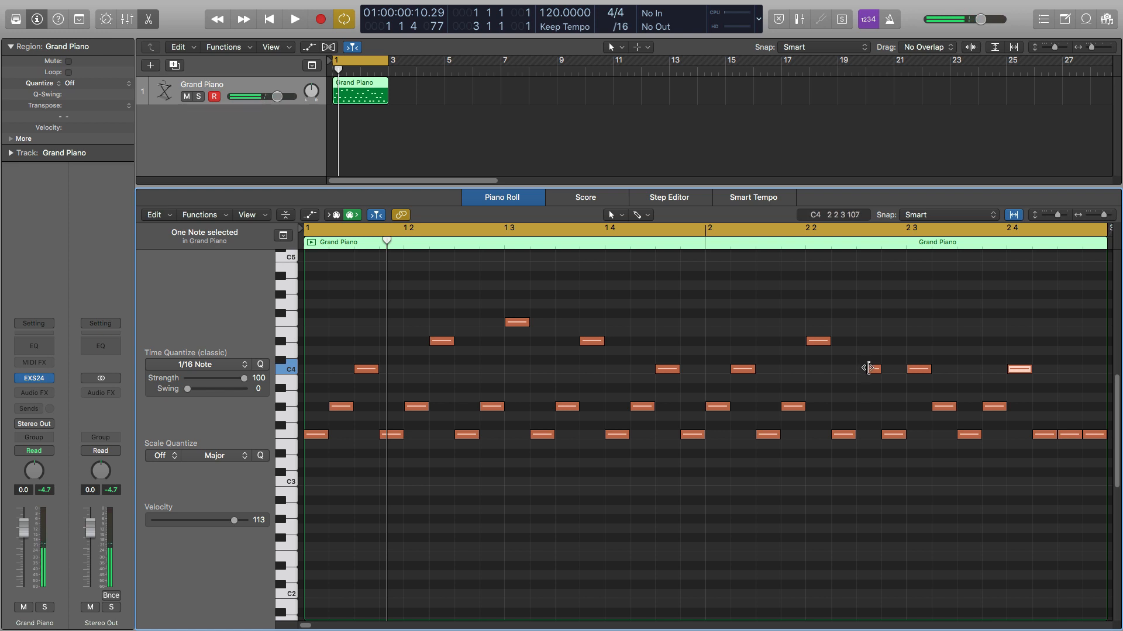
pyautogui.moveTo(868, 368); pyautogui.dragTo(856, 374)
pyautogui.press('space')
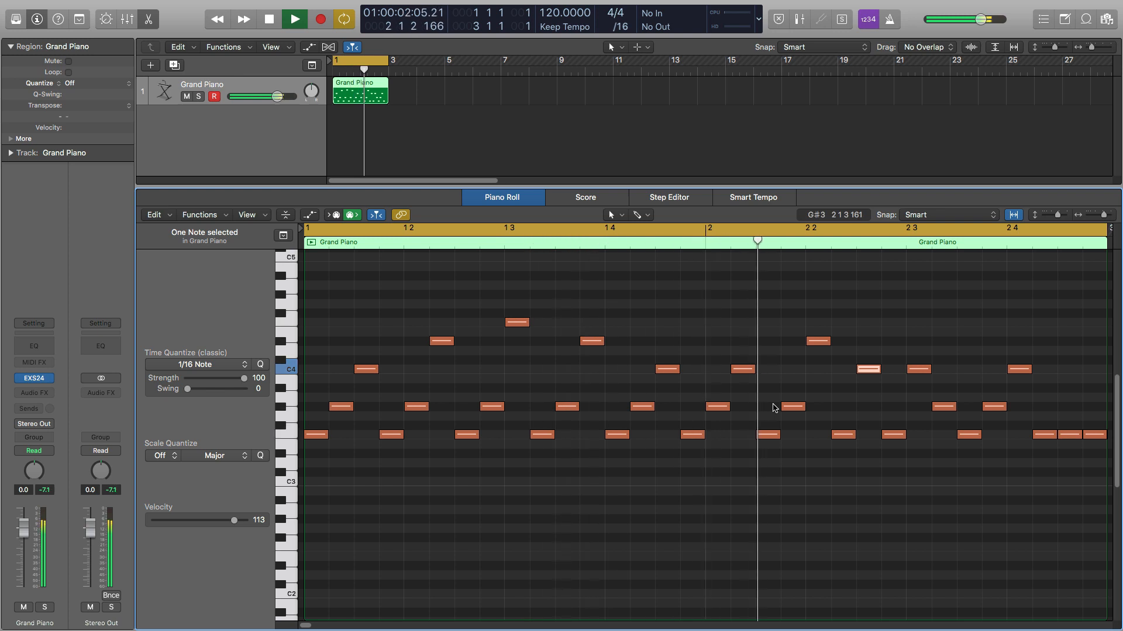
pyautogui.press('space')
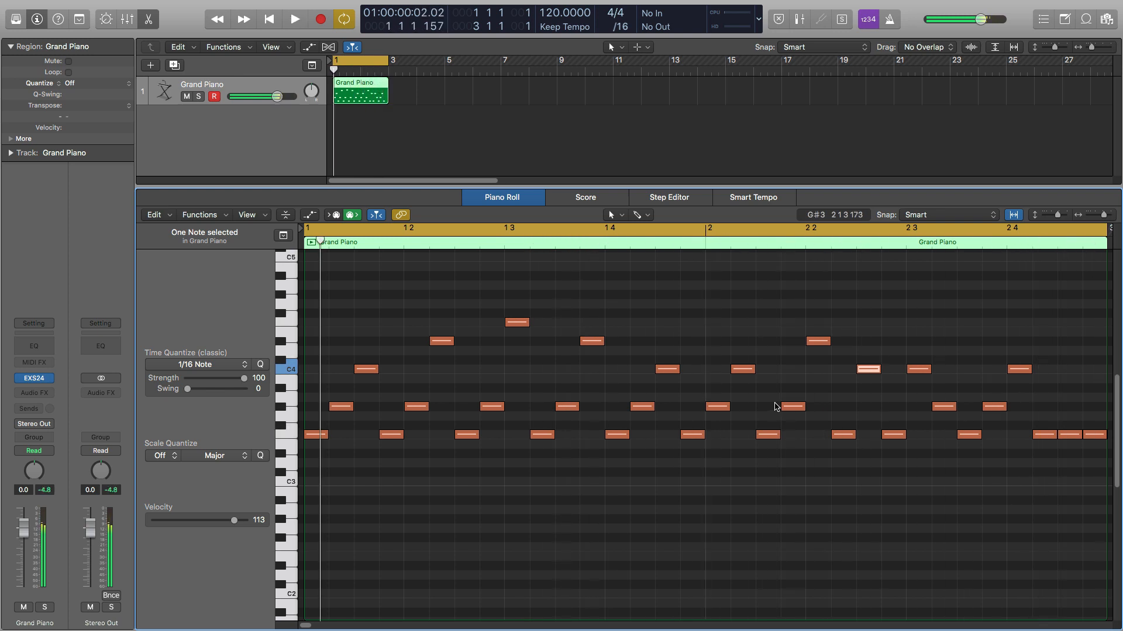
# In bar 2, repitch sixteenth seven to G#3, eight, ten and twelve to C4, nine and thirteen to D#4, and play back the pattern
pyautogui.click(822, 343)
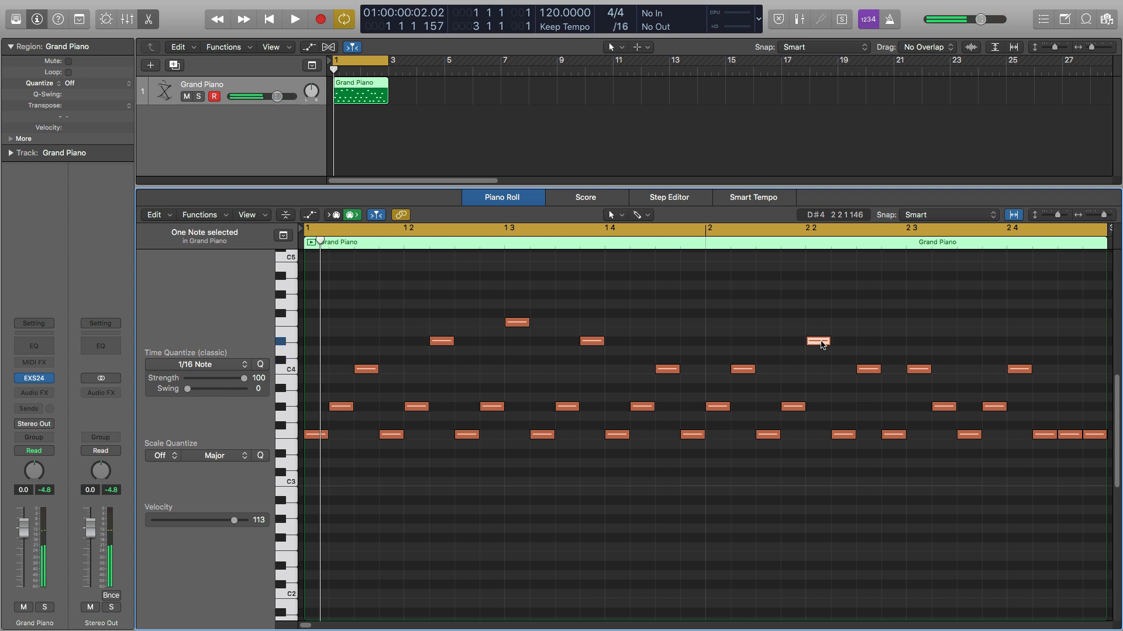
pyautogui.click(847, 436)
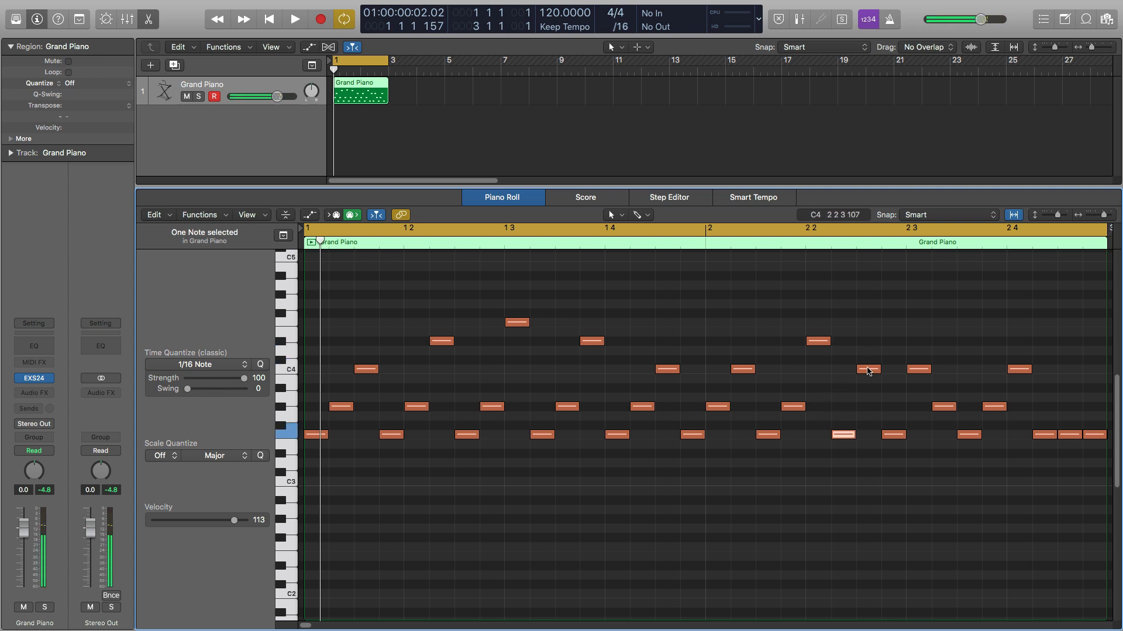
pyautogui.moveTo(868, 371); pyautogui.dragTo(919, 343)
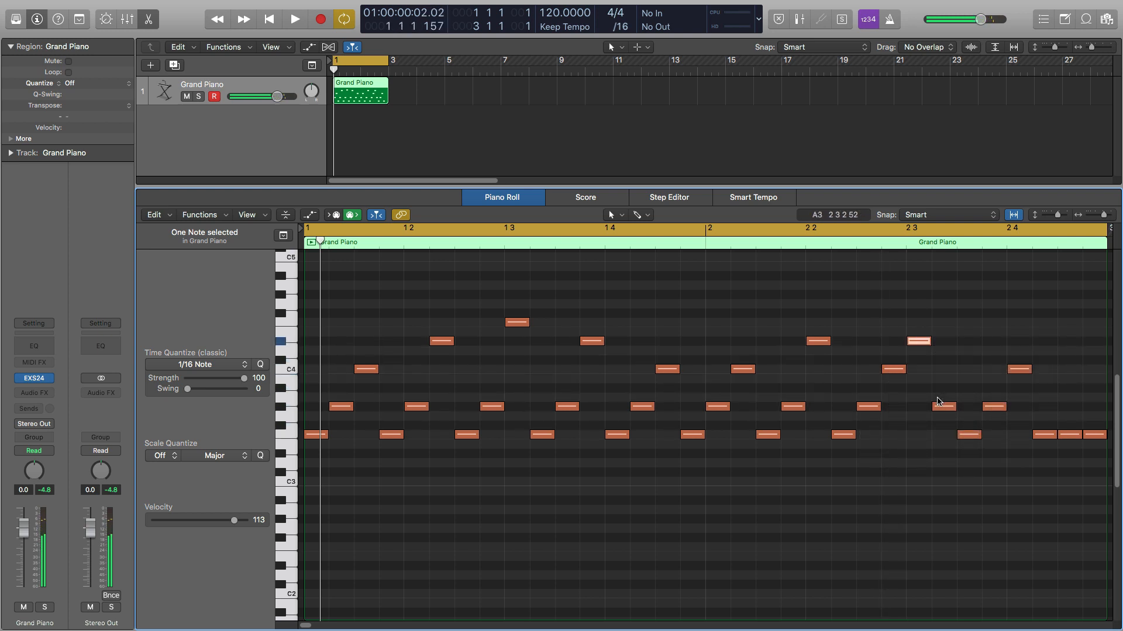
pyautogui.moveTo(944, 412); pyautogui.dragTo(945, 375)
pyautogui.moveTo(987, 412); pyautogui.dragTo(1017, 336)
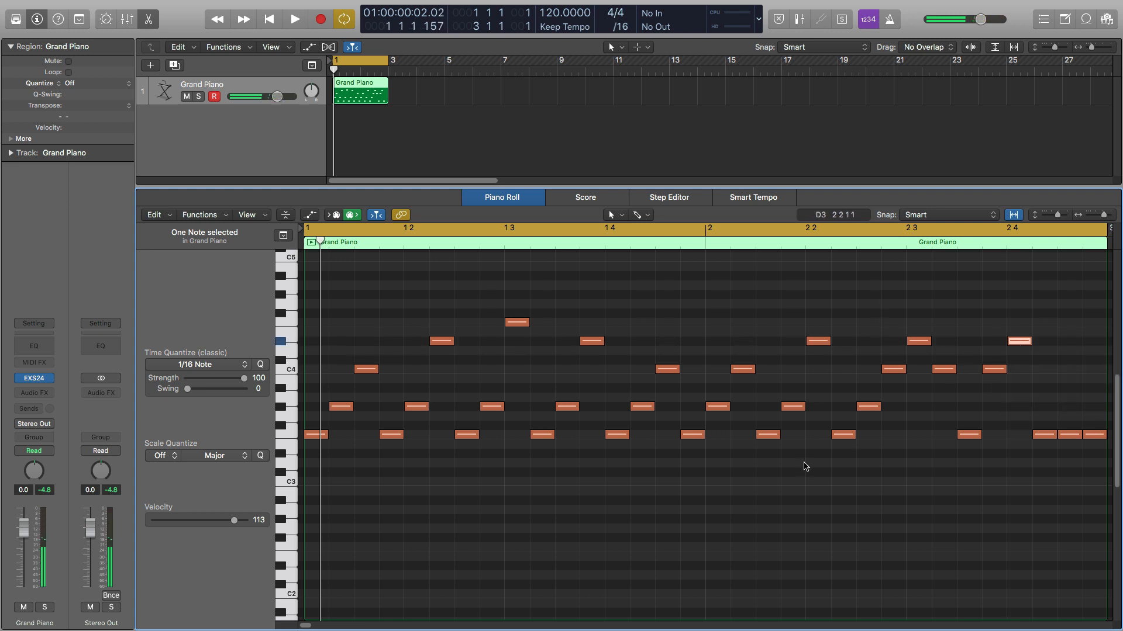
pyautogui.press('space')
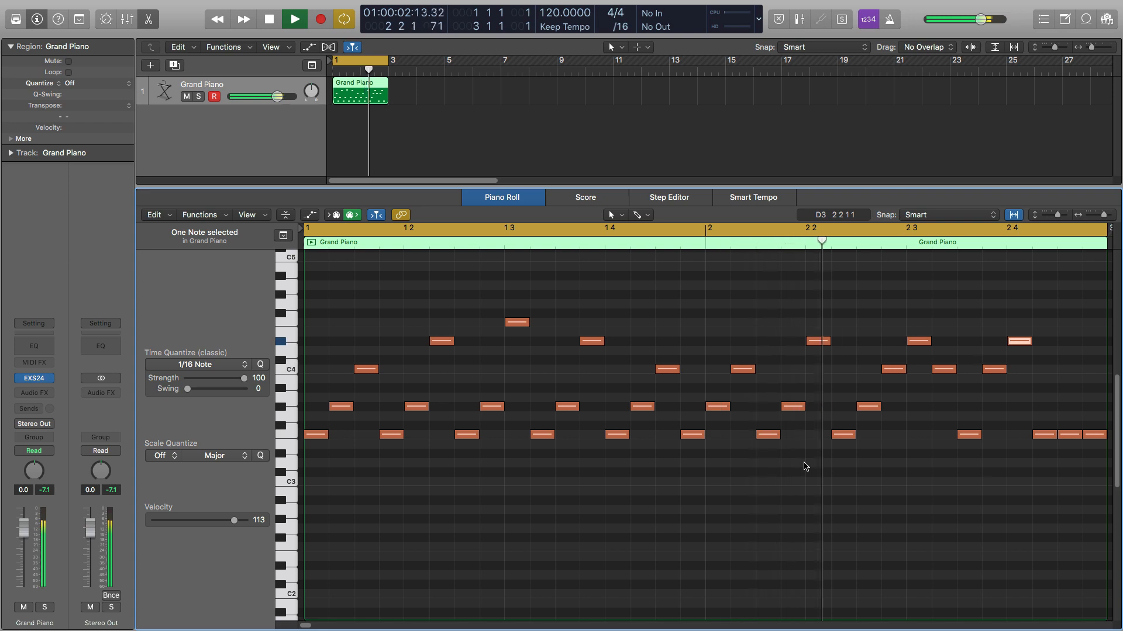
pyautogui.press('space')
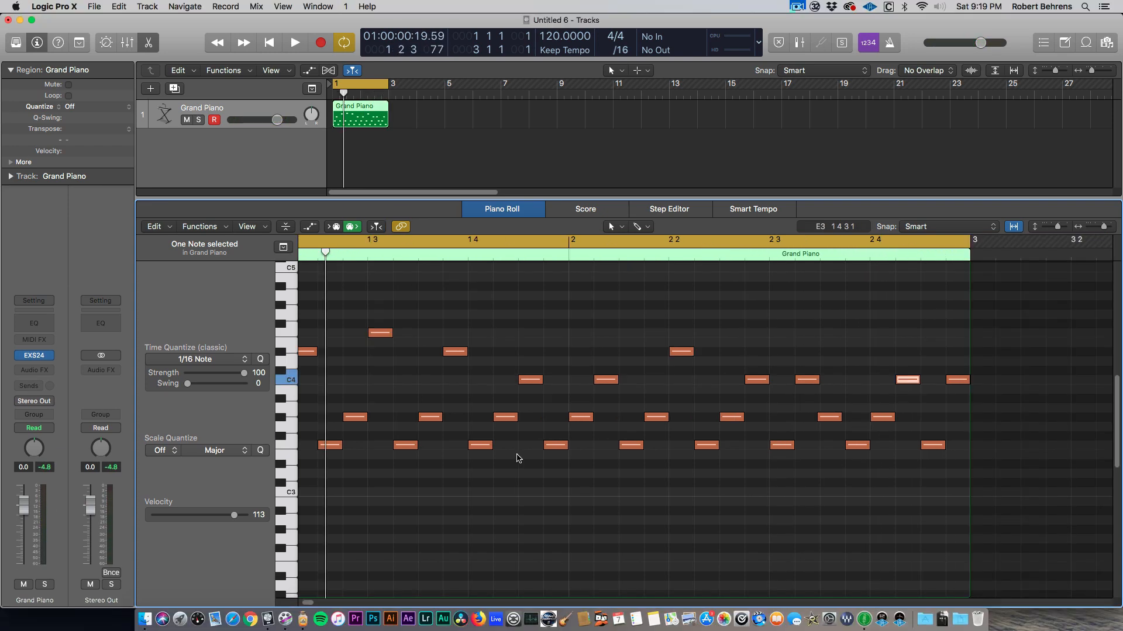
# Turn on the metronome click and play back the two-bar pattern
pyautogui.press('space')
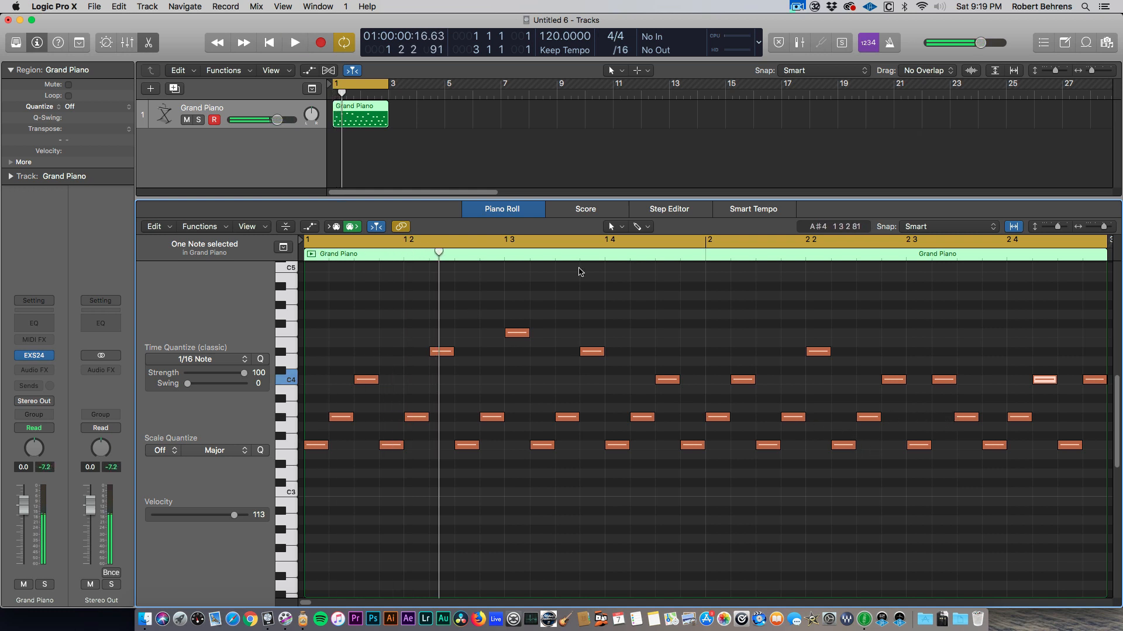
pyautogui.click(889, 44)
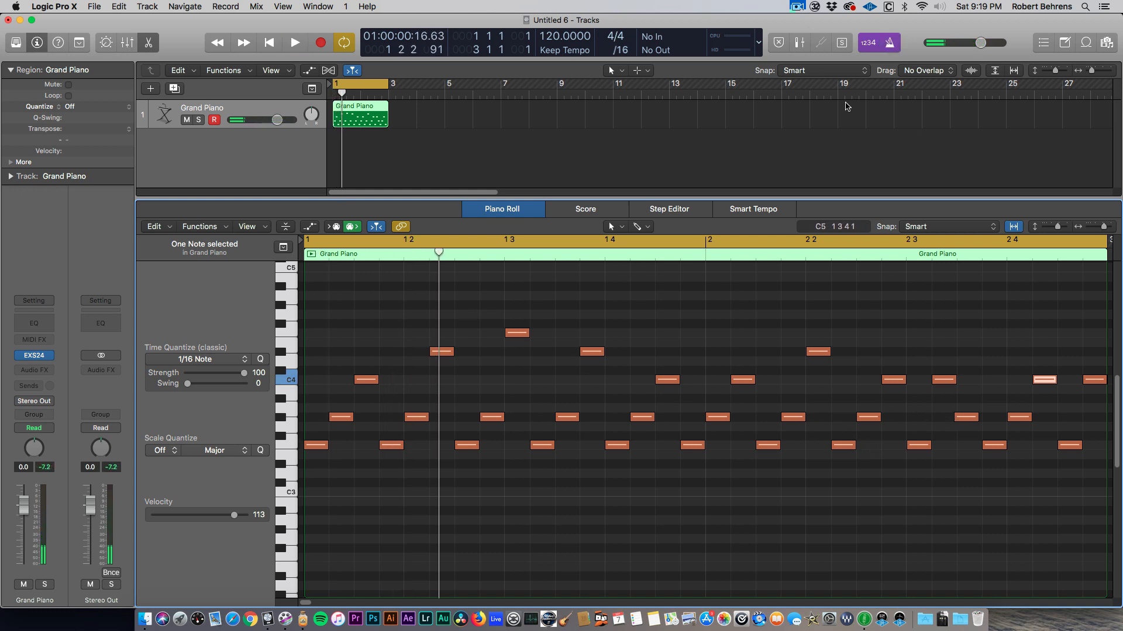
pyautogui.press('space')
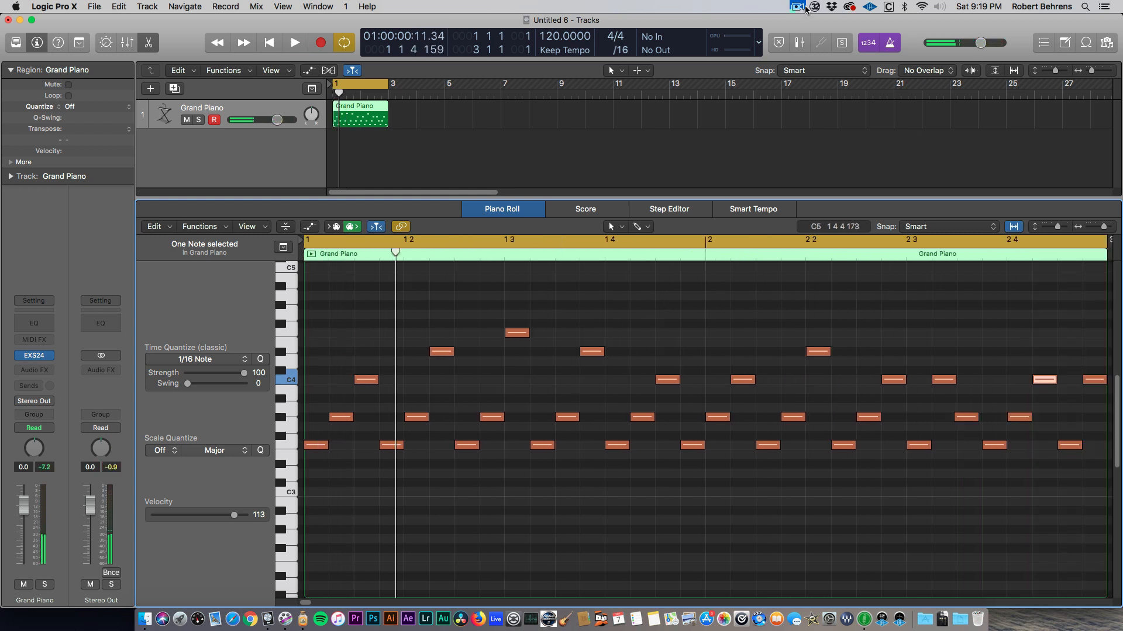
# Duplicate the two-bar Grand Piano region so that the copy starts at bar 3
pyautogui.click(352, 109)
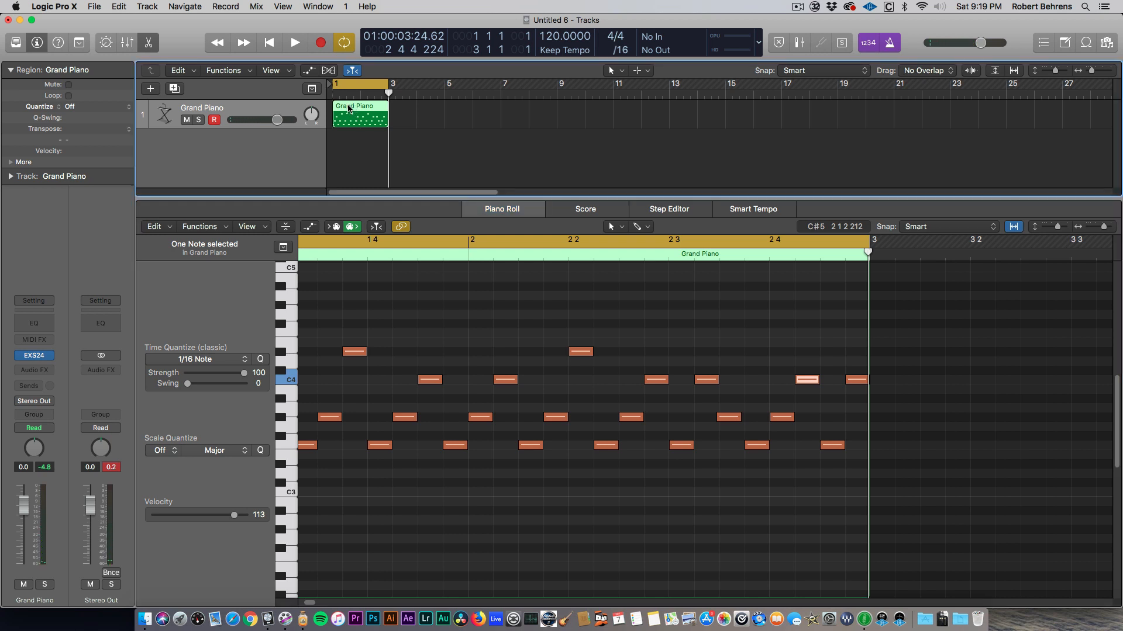
pyautogui.moveTo(358, 107); pyautogui.dragTo(416, 128)
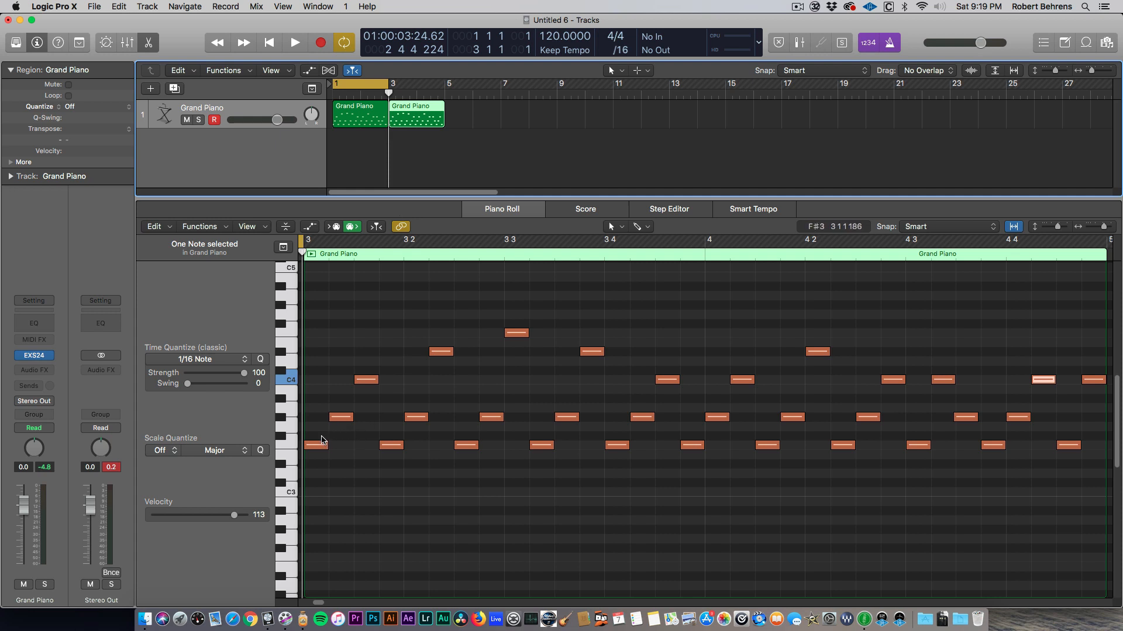
pyautogui.hscroll(-3, 319, 438)
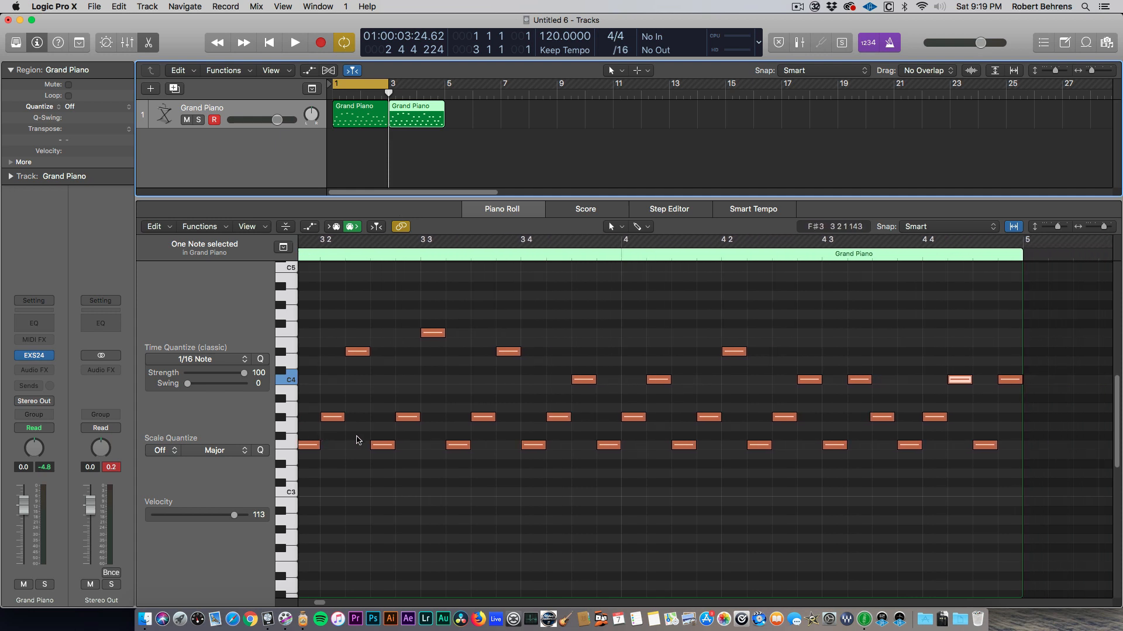
# Select all the F3 bass notes in the duplicated region at bar 3 and lower them together to C#3
pyautogui.moveTo(358, 435); pyautogui.dragTo(1119, 411)
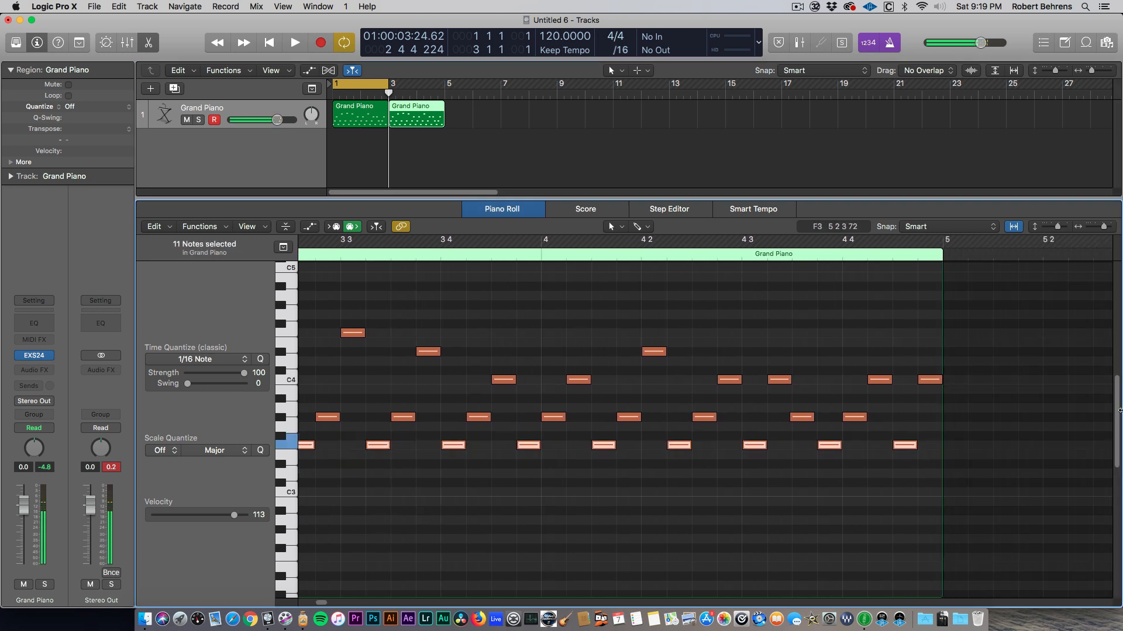
pyautogui.hscroll(-10, 869, 401)
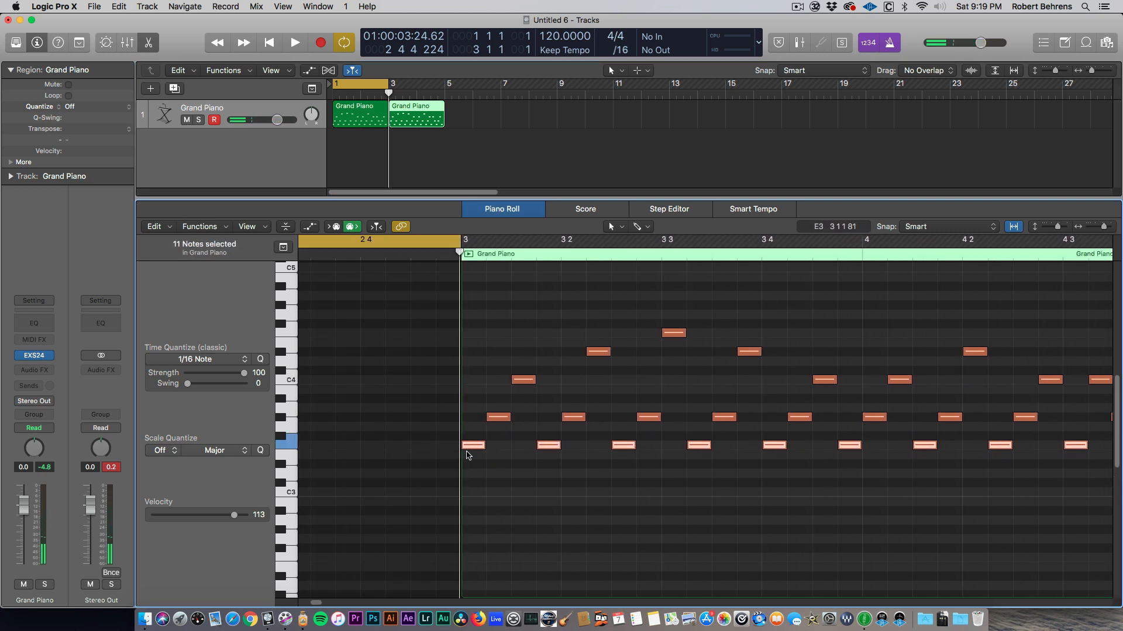
pyautogui.moveTo(471, 449); pyautogui.dragTo(474, 491)
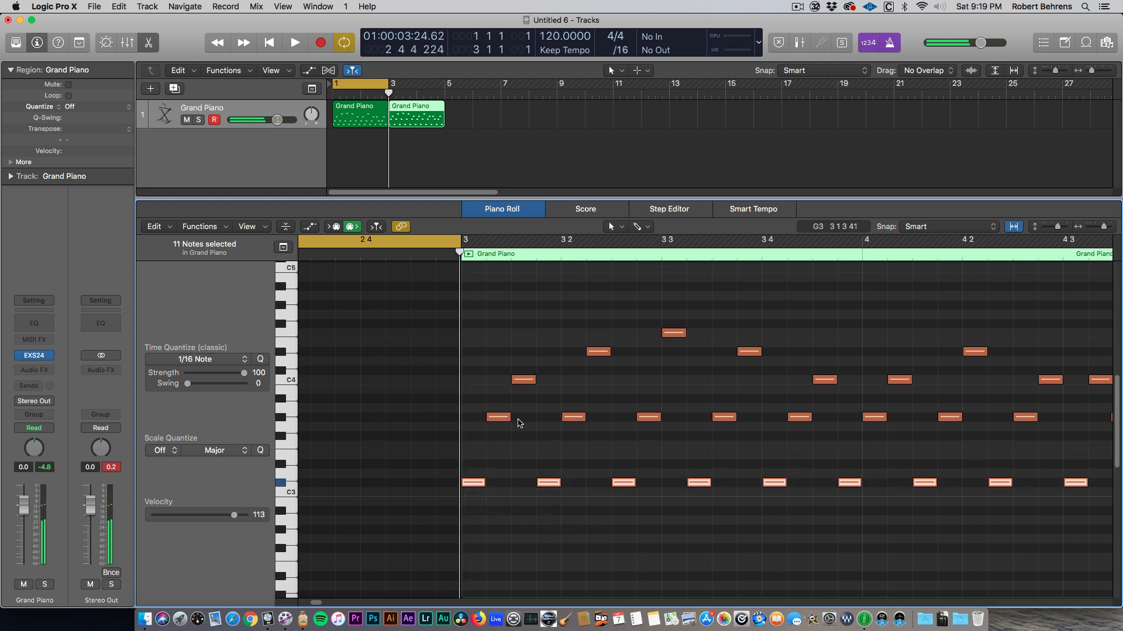
# Move the cycle range over bars 3 and 4 and play back the duplicated region
pyautogui.moveTo(354, 84); pyautogui.dragTo(410, 84)
pyautogui.press('space')
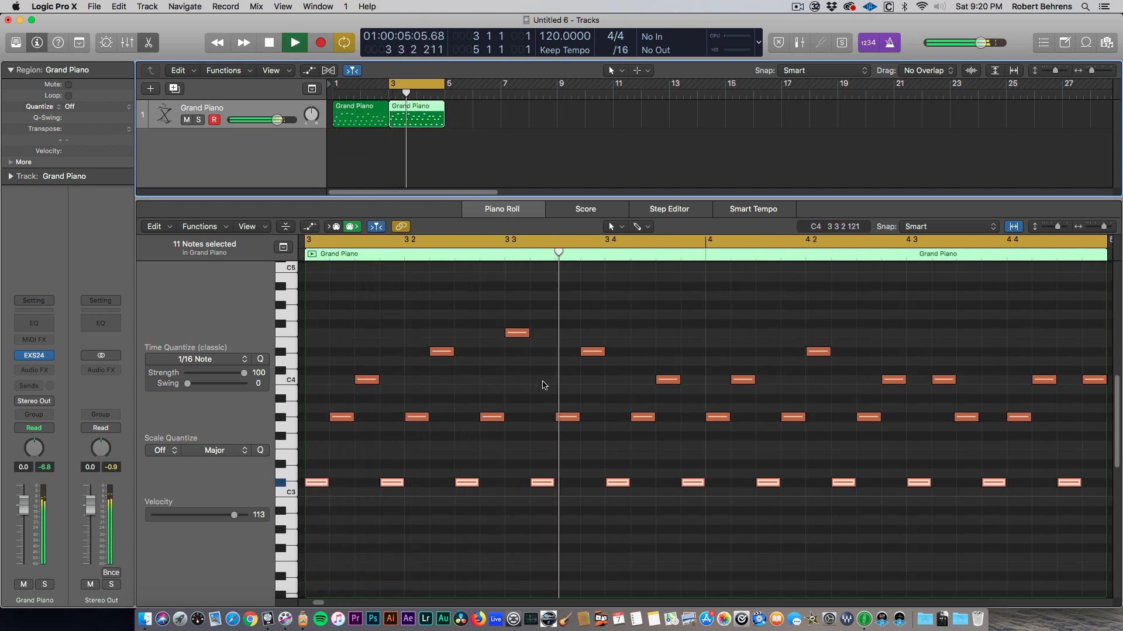
pyautogui.hscroll(5, 544, 381)
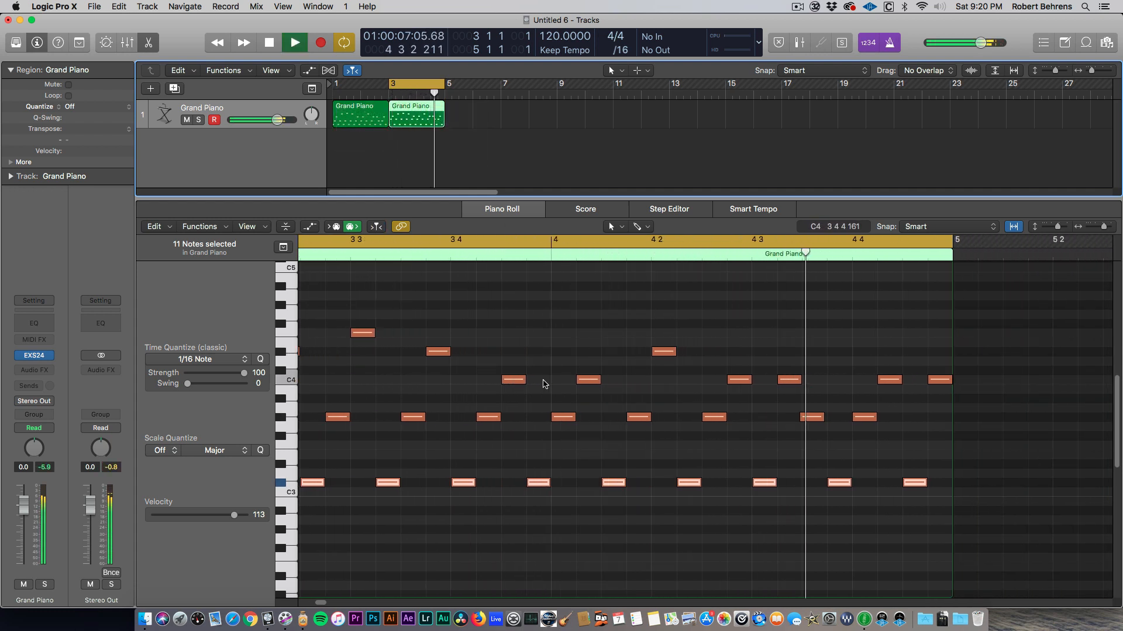
pyautogui.press('space')
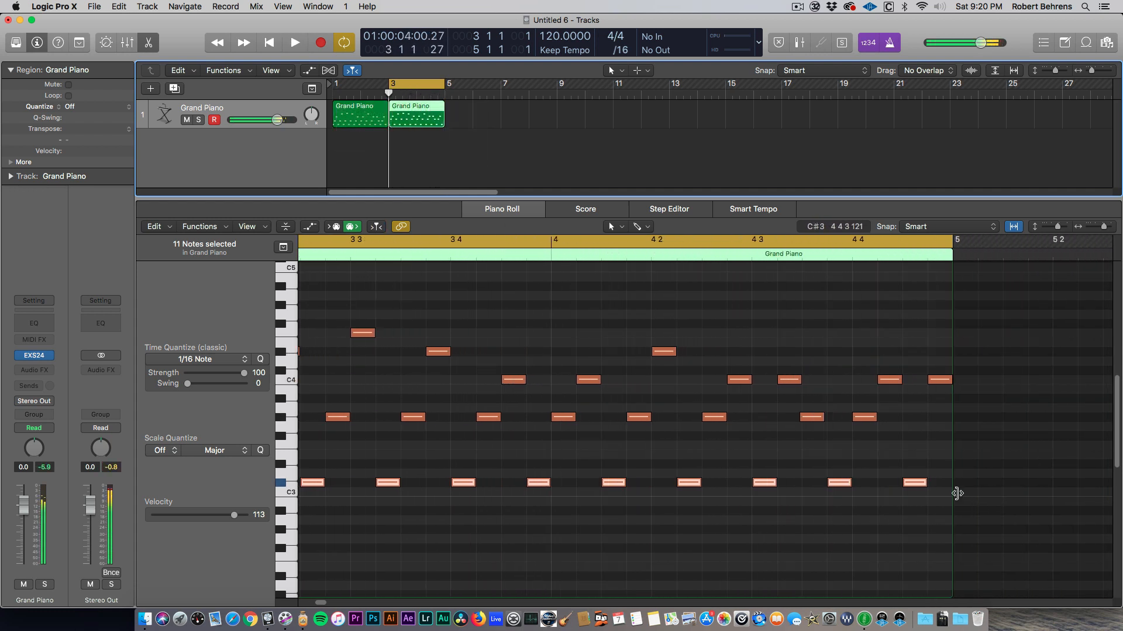
# Try the last two bass notes of bar 4 at F3, play back the loop, and return both notes to C#3
pyautogui.click(792, 383)
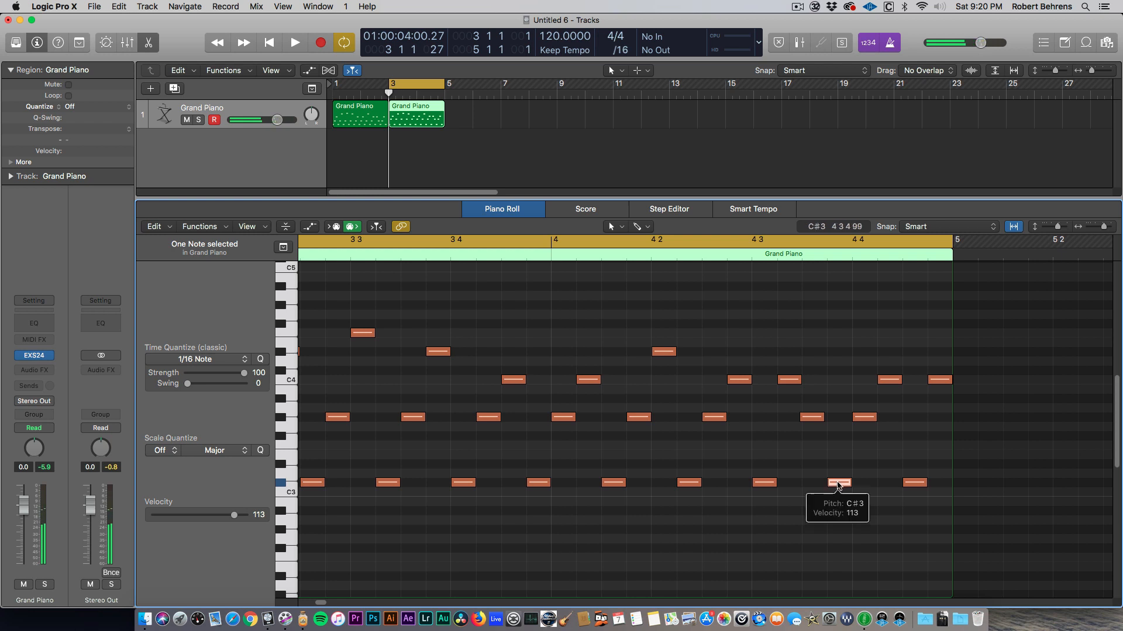
pyautogui.moveTo(838, 485); pyautogui.dragTo(840, 451)
pyautogui.moveTo(915, 481); pyautogui.dragTo(914, 446)
pyautogui.press('space')
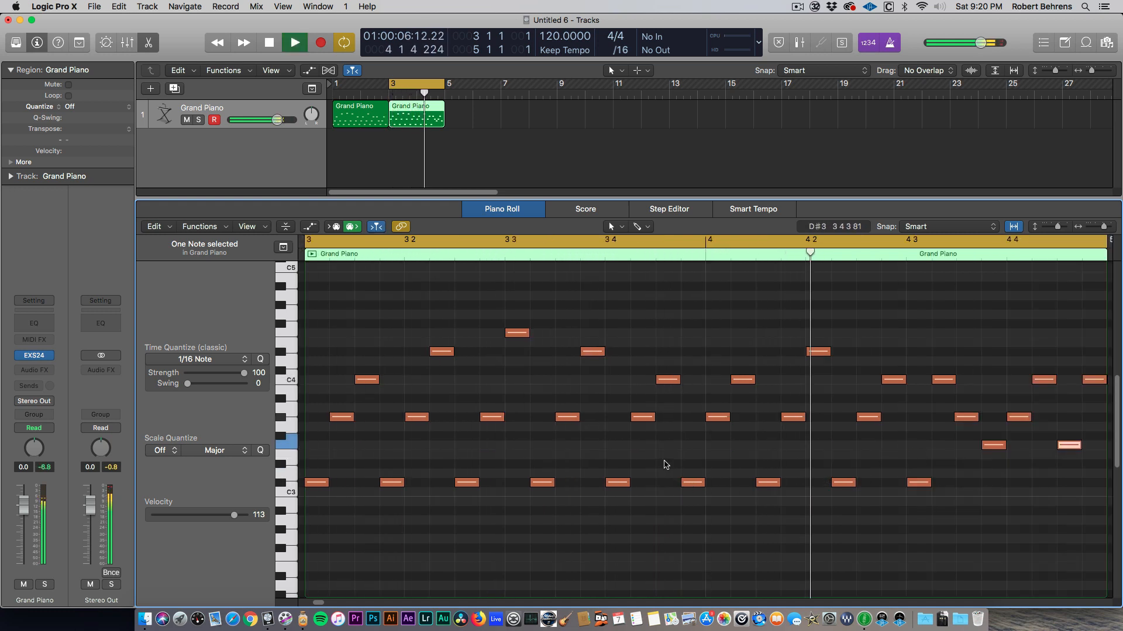
pyautogui.press('space')
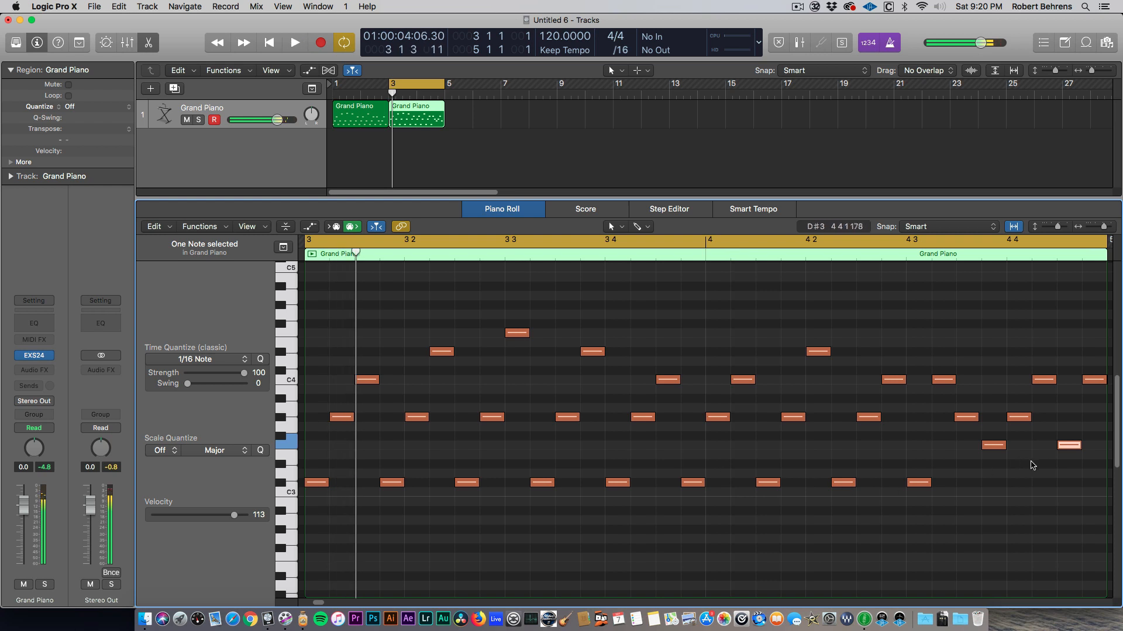
pyautogui.moveTo(990, 449); pyautogui.dragTo(992, 486)
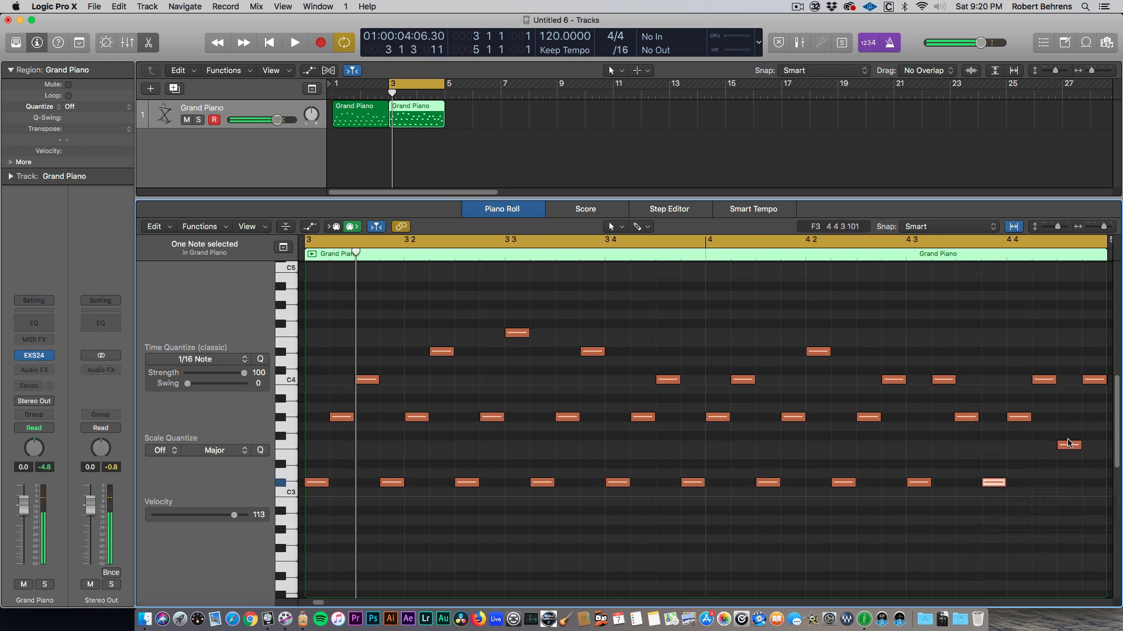
pyautogui.moveTo(1066, 452); pyautogui.dragTo(1067, 485)
# Play back the looped bars 3 and 4 twice to check the C#3 bass line
pyautogui.press('space')
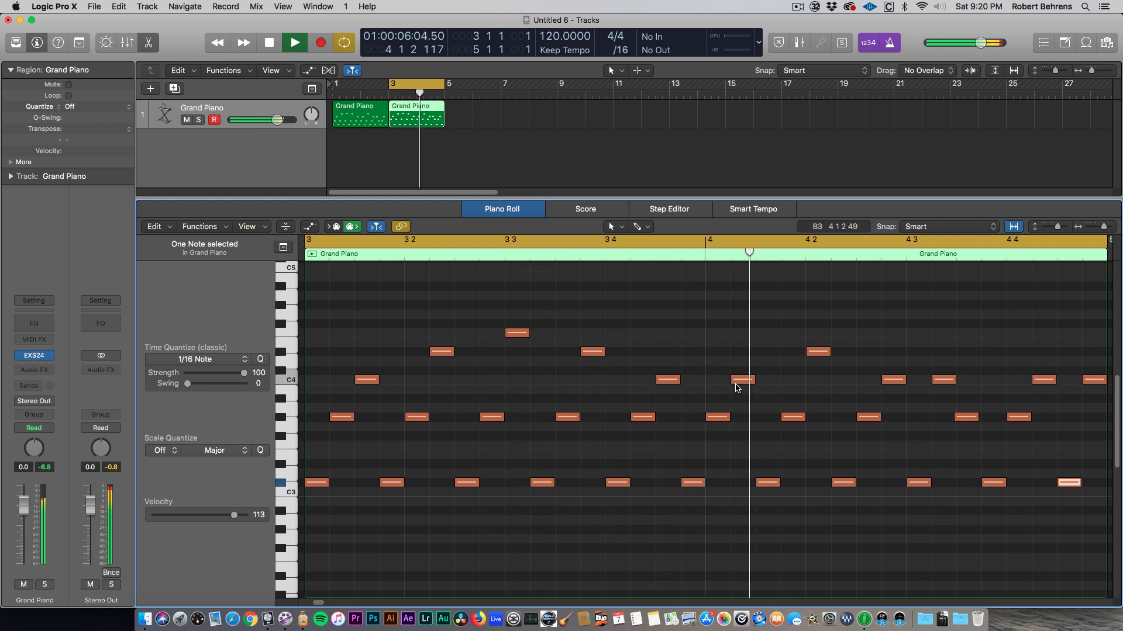
pyautogui.press('space')
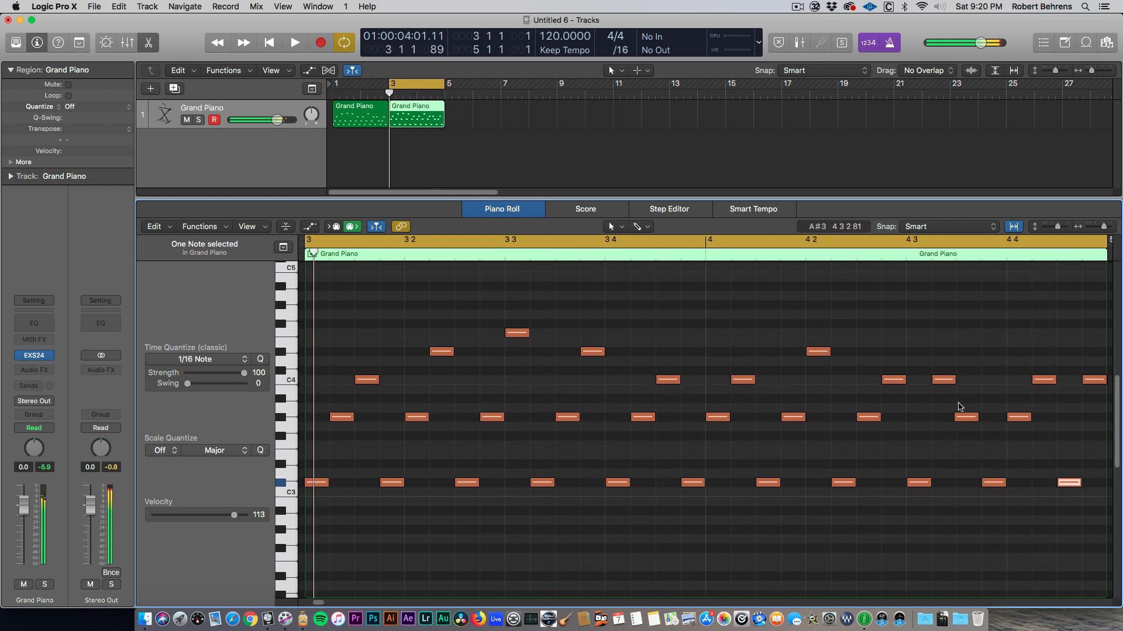
pyautogui.press('space')
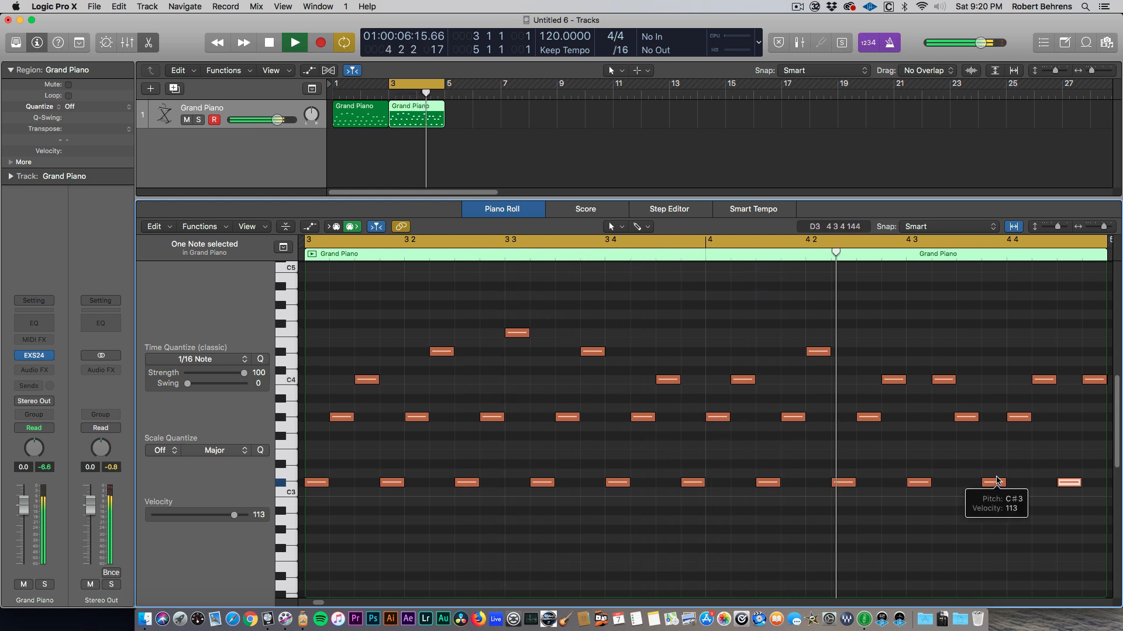
pyautogui.press('space')
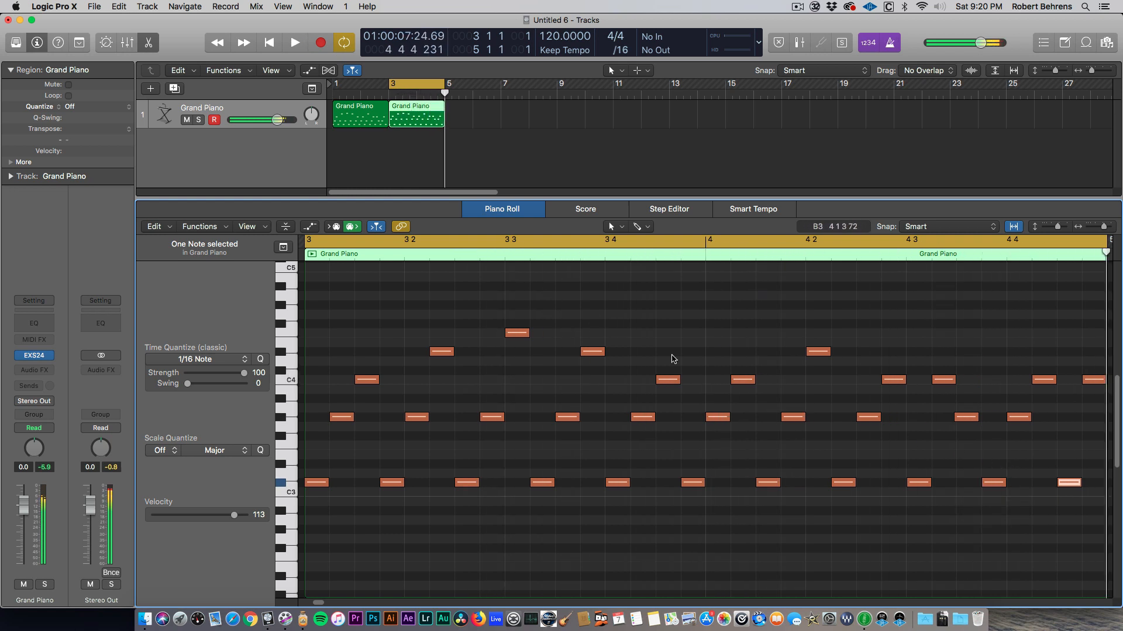
# Duplicate the bar 3 region at bar 5, move the cycle range over the copy, and play it back
pyautogui.click(403, 106)
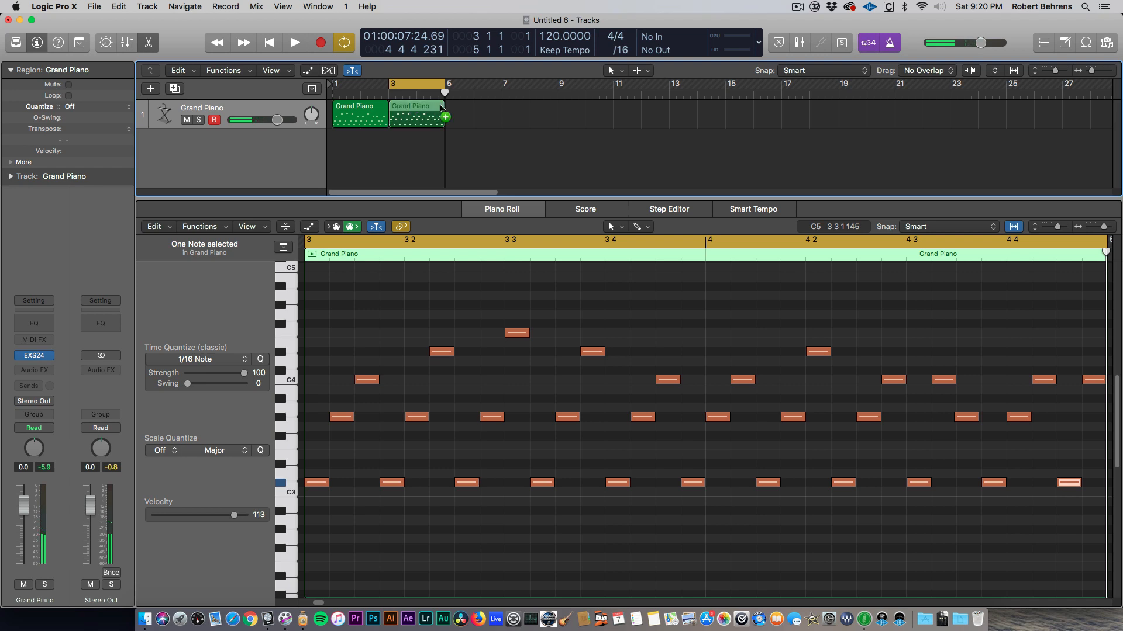
pyautogui.moveTo(441, 107); pyautogui.dragTo(497, 111)
pyautogui.press('space')
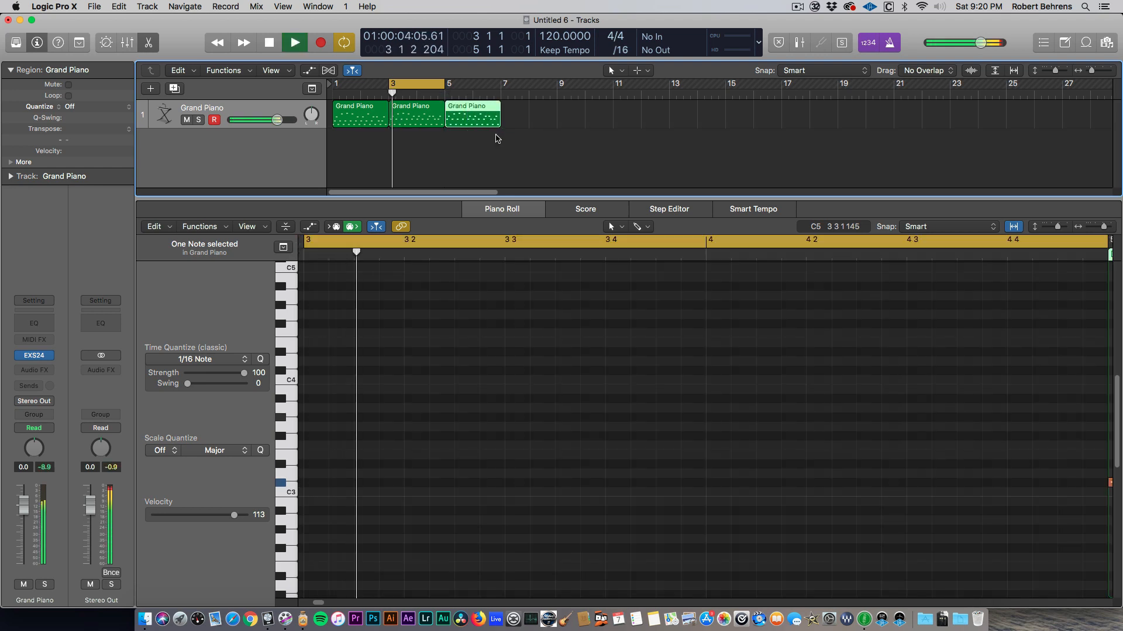
pyautogui.press('space')
pyautogui.moveTo(425, 87); pyautogui.dragTo(482, 86)
pyautogui.press('space')
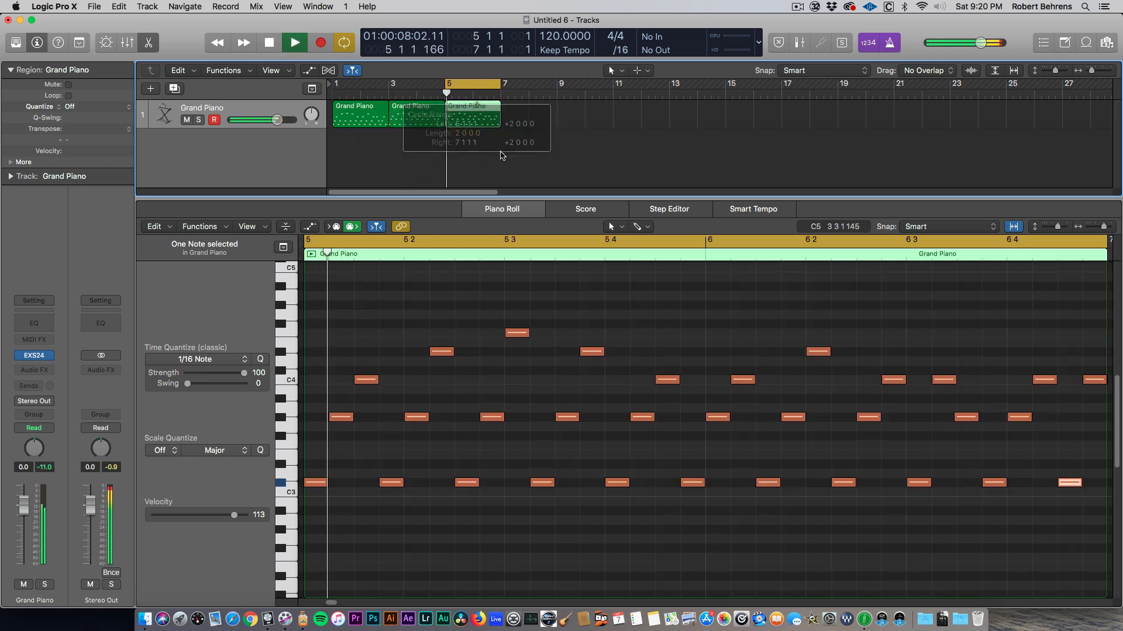
pyautogui.press('space')
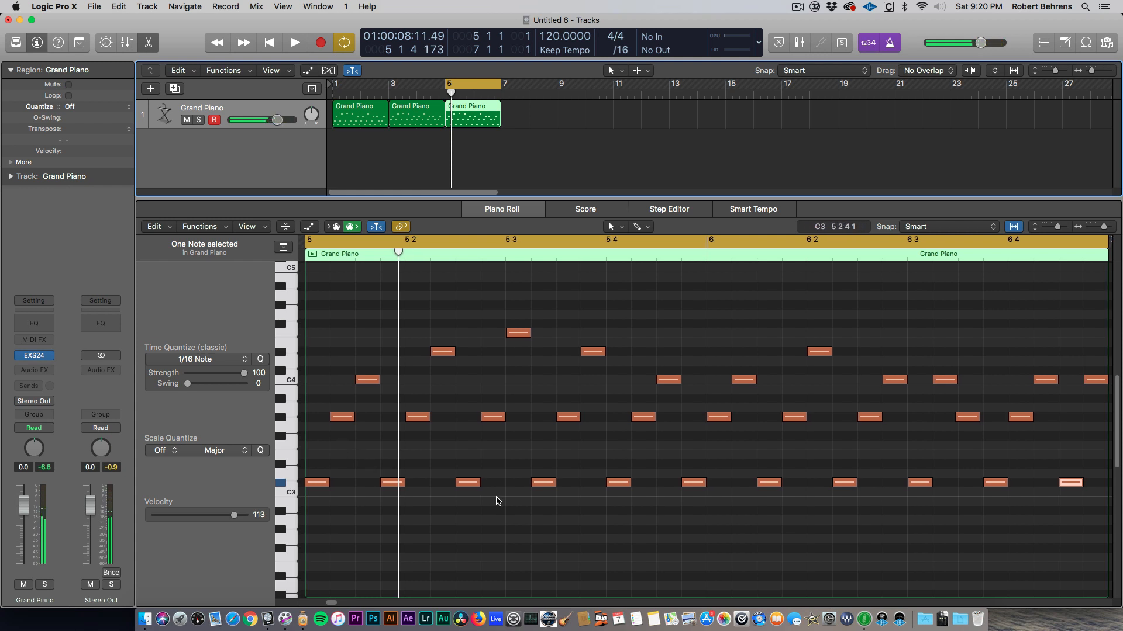
# Raise all the C#3 bass notes in the bar 5 region together to D#3 and start playback
pyautogui.hscroll(-3, 503, 502)
pyautogui.keyDown('ctrl'); pyautogui.keyDown('alt'); pyautogui.click(538, 533); pyautogui.keyUp('alt'); pyautogui.keyUp('ctrl')
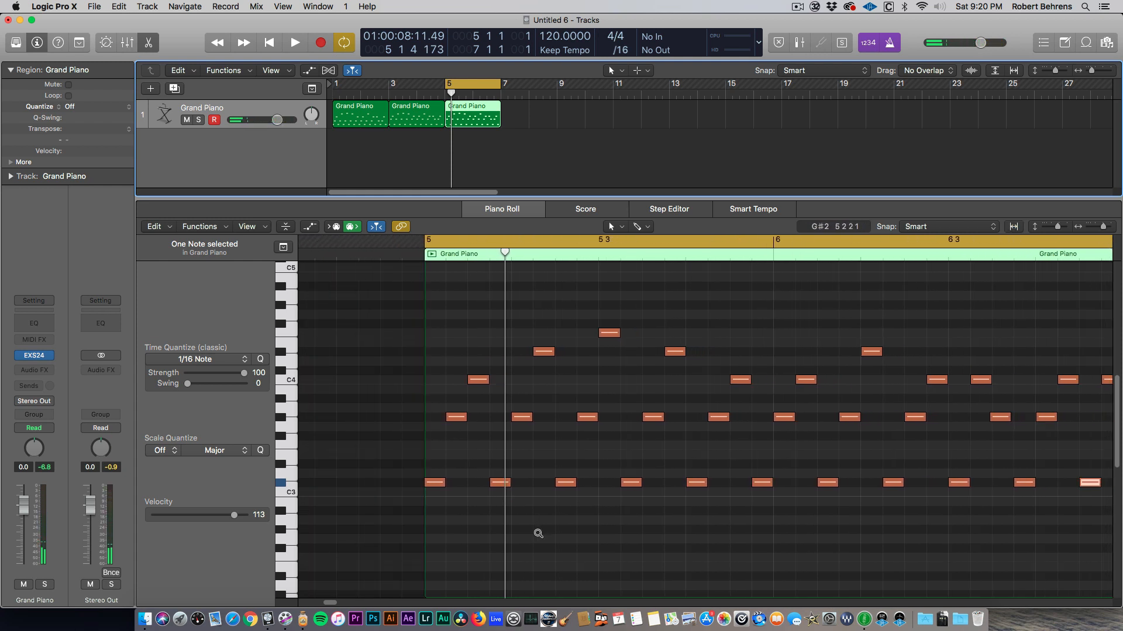
pyautogui.moveTo(435, 459); pyautogui.dragTo(713, 537)
pyautogui.moveTo(315, 484); pyautogui.dragTo(316, 465)
pyautogui.press('space')
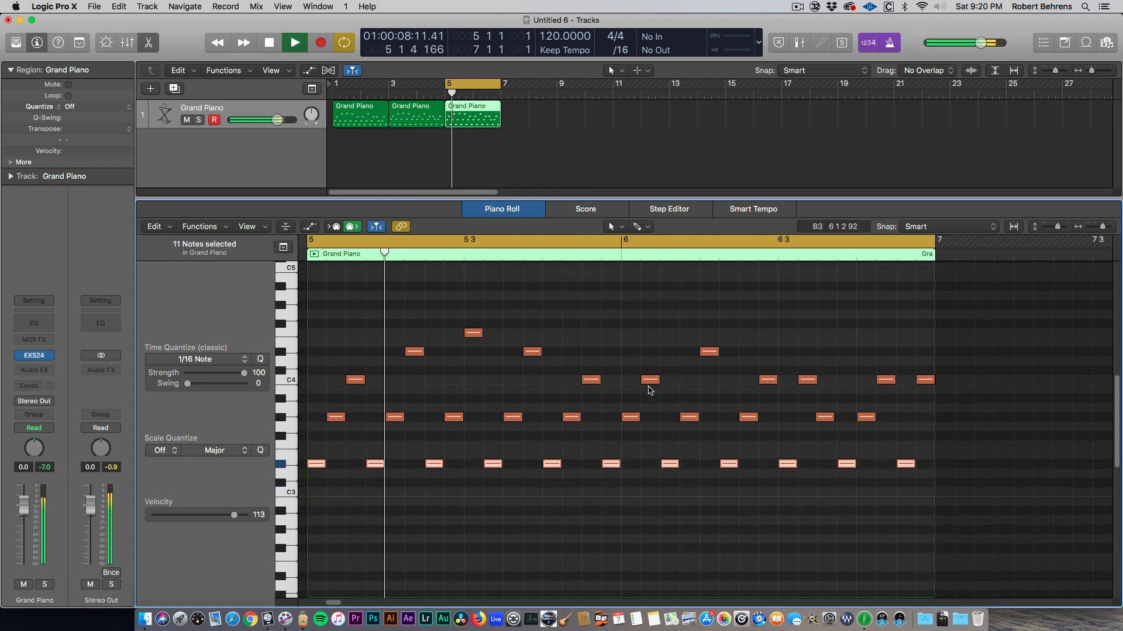
# Set the project tempo to 105 BPM and play back the looped bars 5 and 6
pyautogui.click(590, 380)
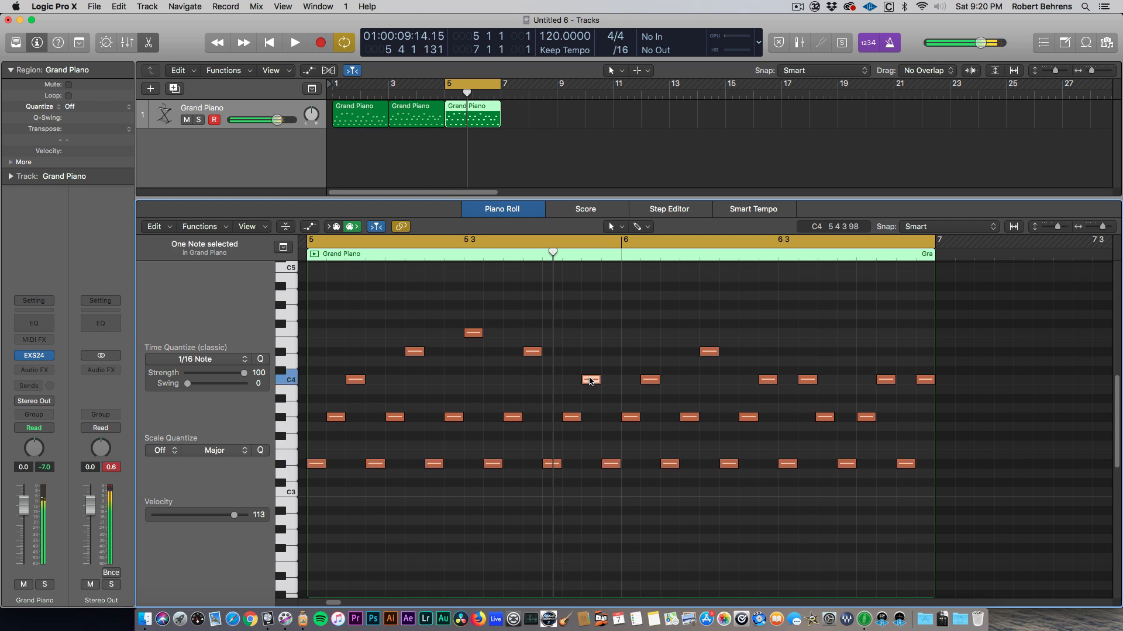
pyautogui.press('space')
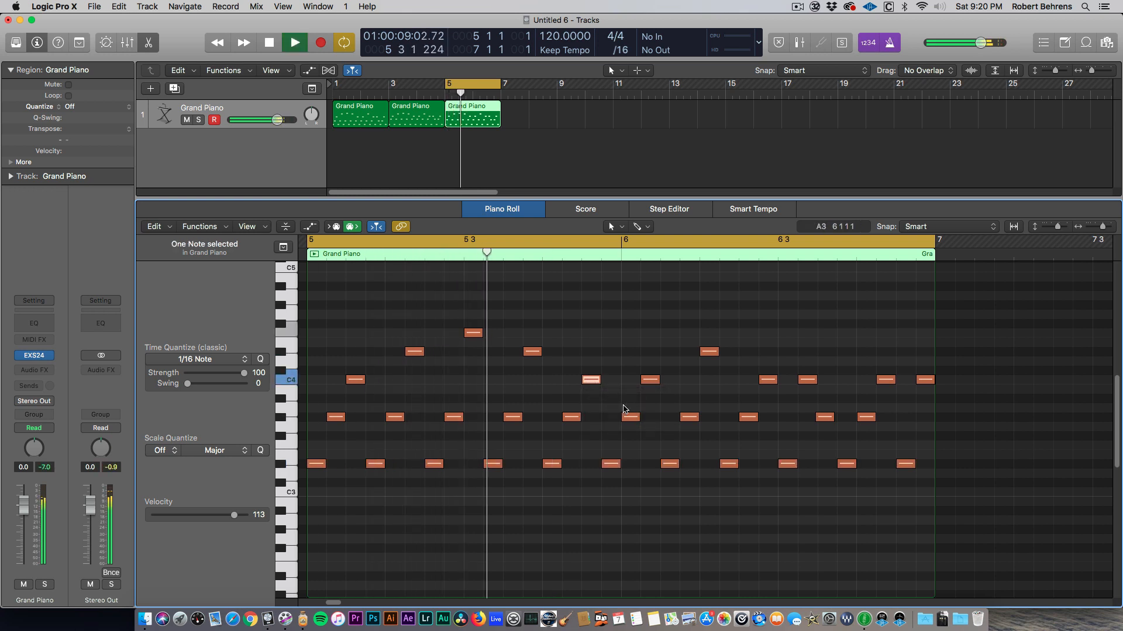
pyautogui.press('space')
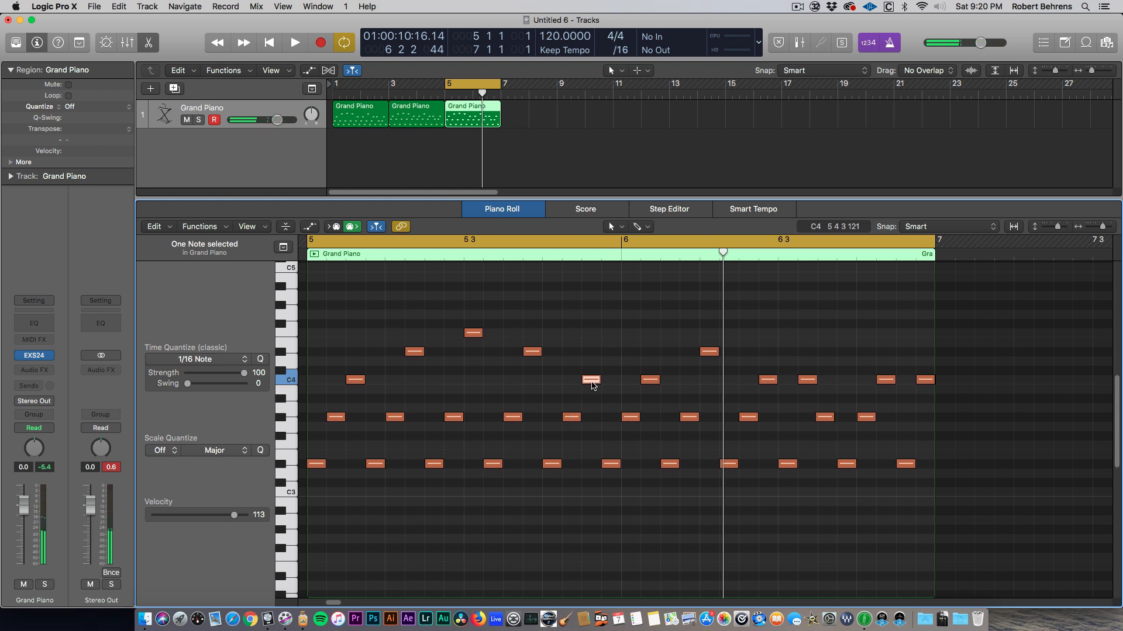
pyautogui.press('space')
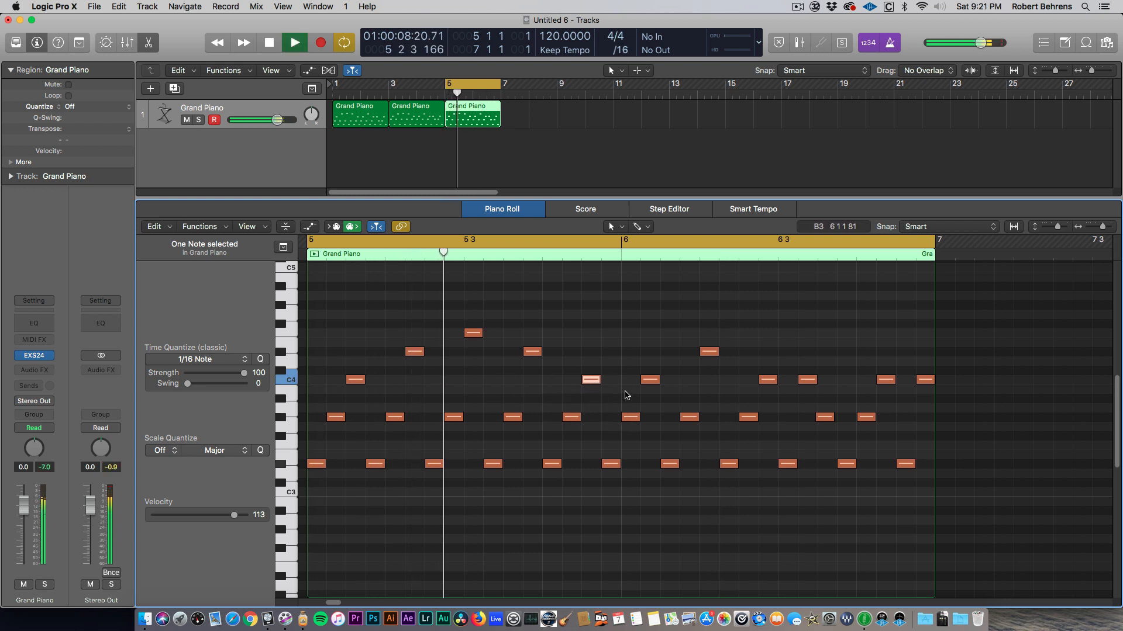
pyautogui.press('space')
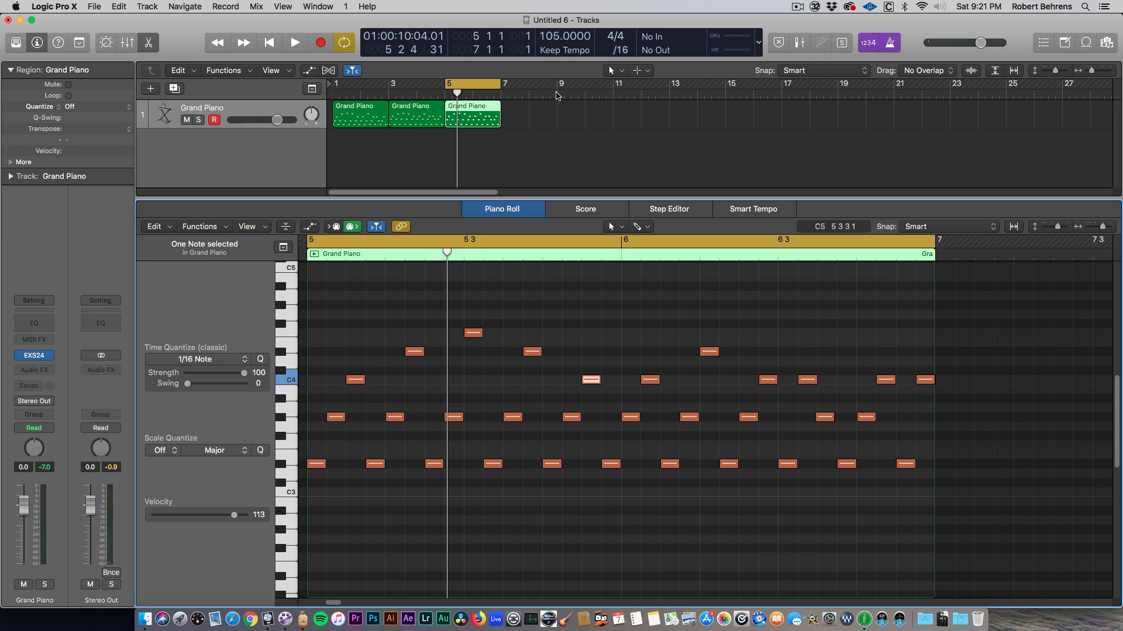
pyautogui.press('space')
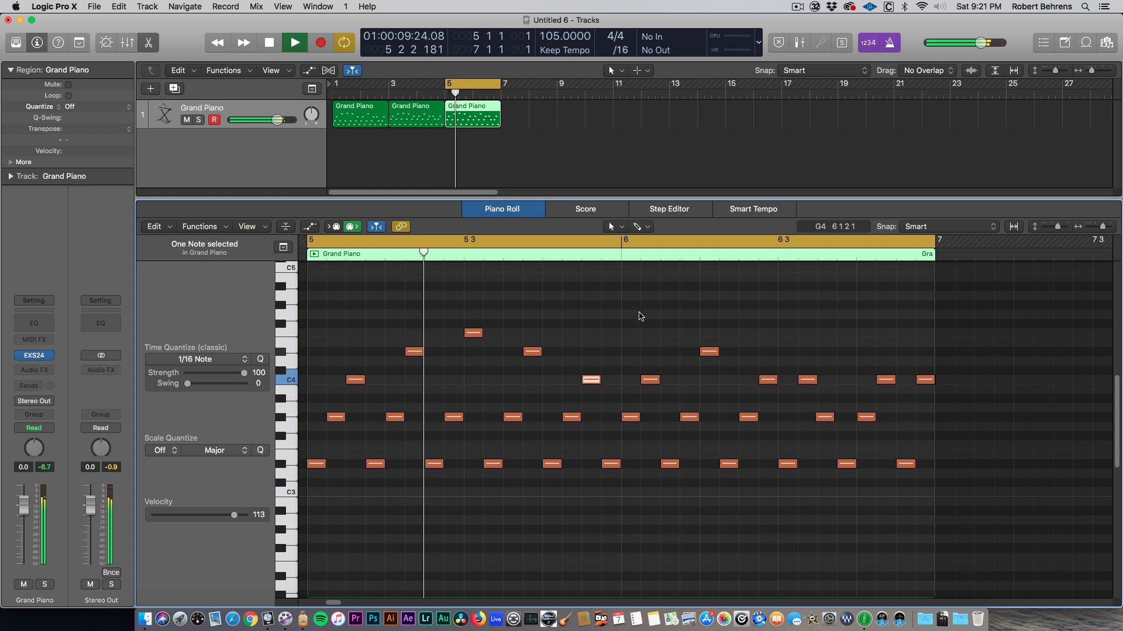
# Raise the fifteenth sixteenth of bar 5 to G#4 and the second and eighth of bar 6 to G4, playing back the loop
pyautogui.moveTo(590, 381); pyautogui.dragTo(590, 307)
pyautogui.press('space')
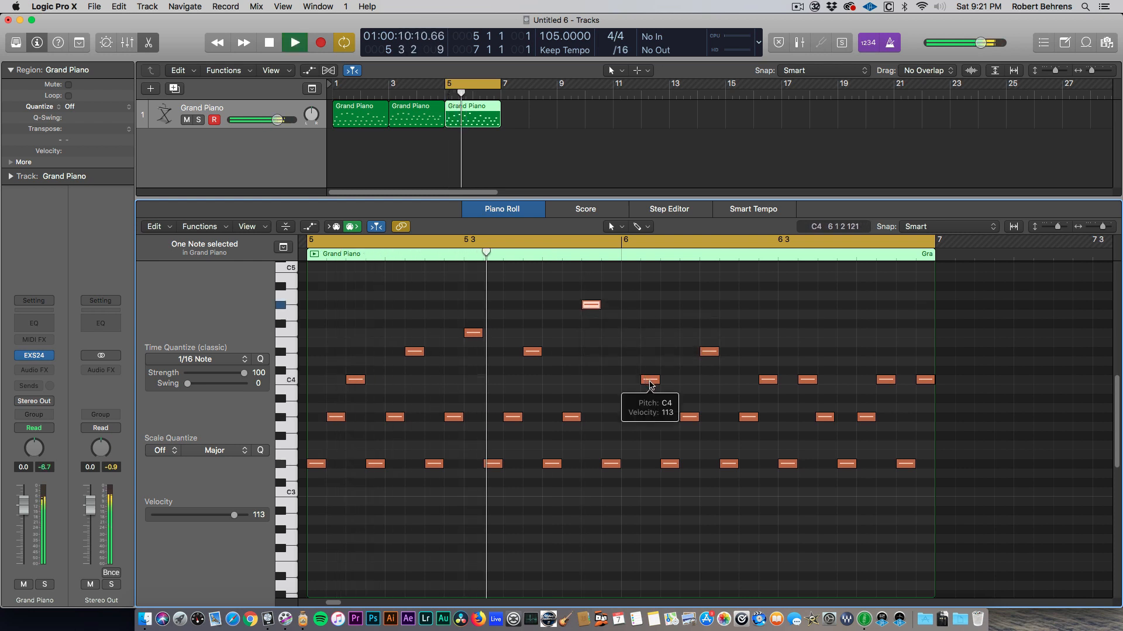
pyautogui.moveTo(649, 379); pyautogui.dragTo(649, 314)
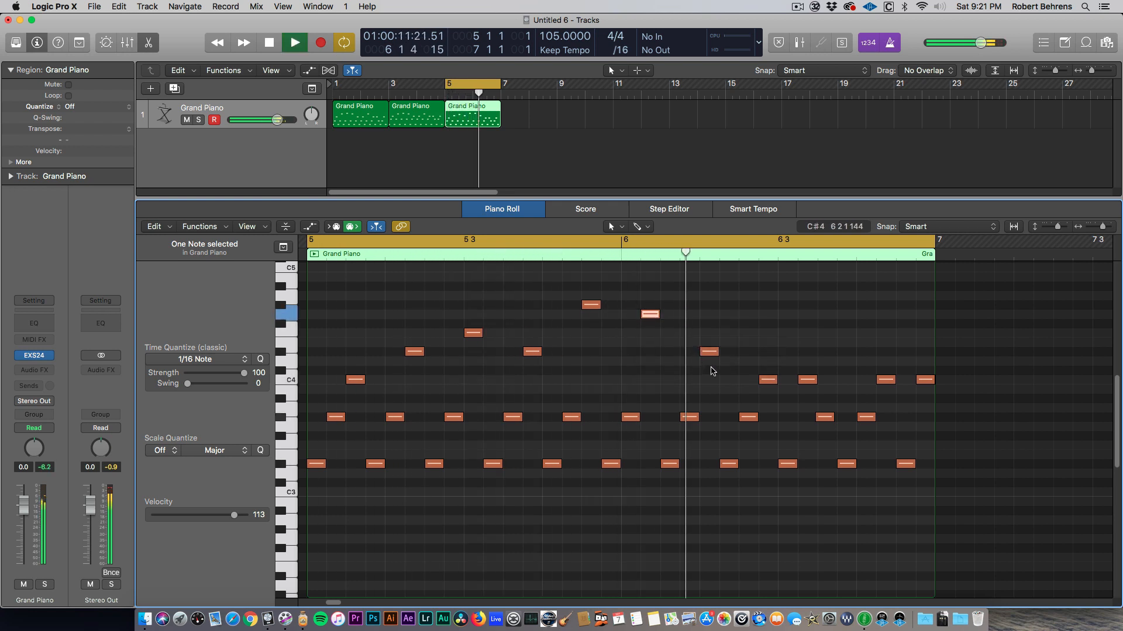
pyautogui.press('space')
pyautogui.moveTo(768, 381); pyautogui.dragTo(768, 315)
pyautogui.press('space')
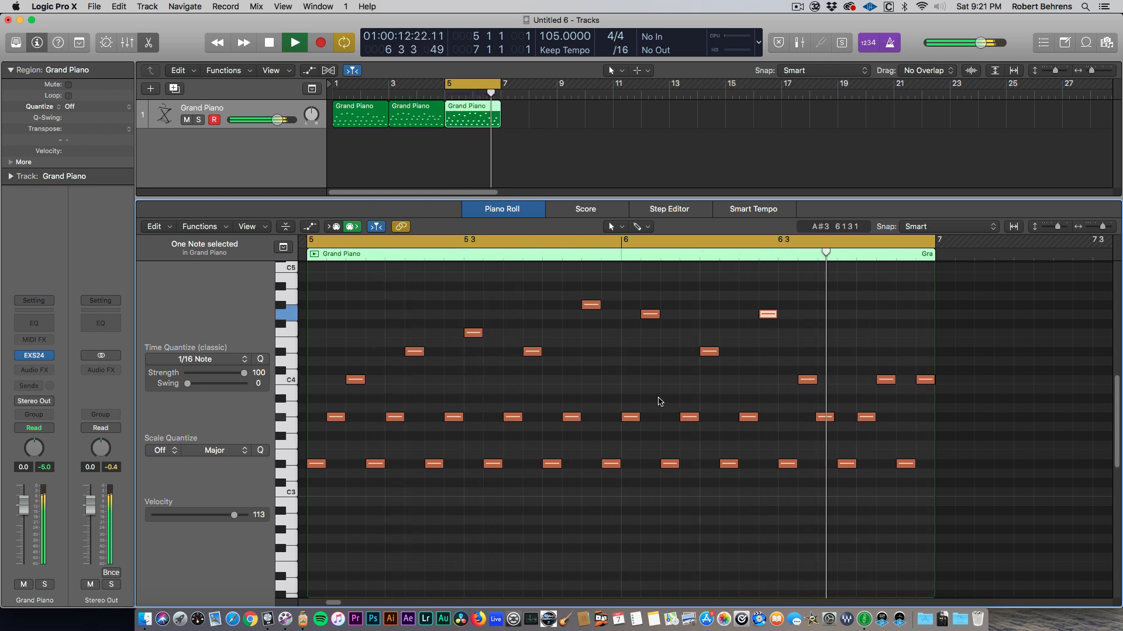
pyautogui.press('space')
# Duplicate the bar 5 region at bar 7, with the cycle range over the copy, and play it back
pyautogui.click(466, 110)
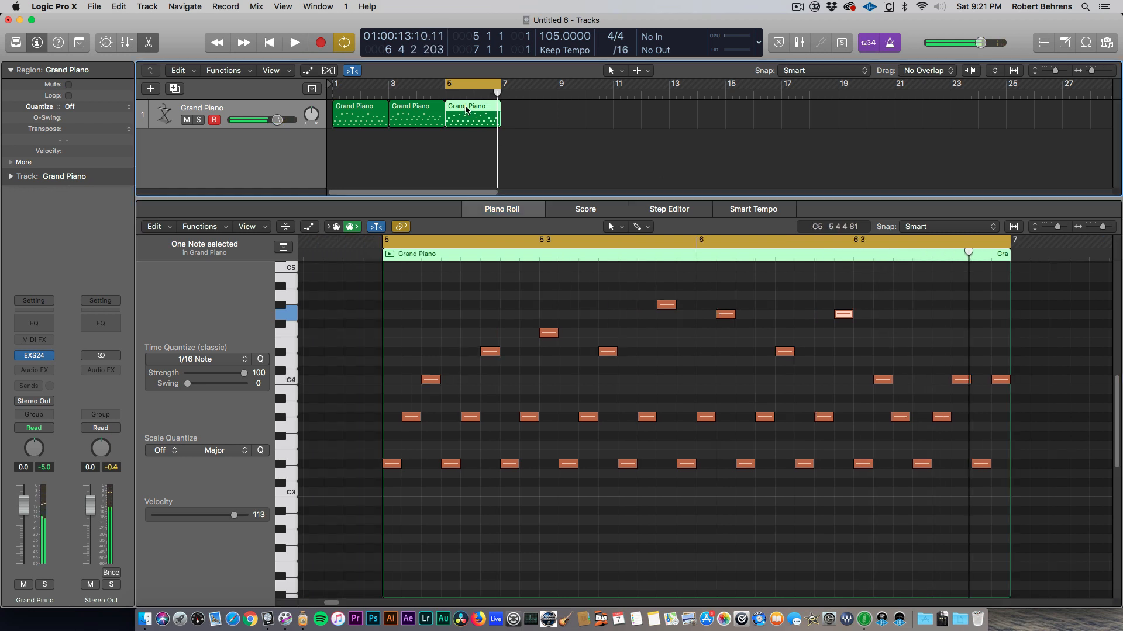
pyautogui.moveTo(466, 110); pyautogui.dragTo(527, 89)
pyautogui.press('space')
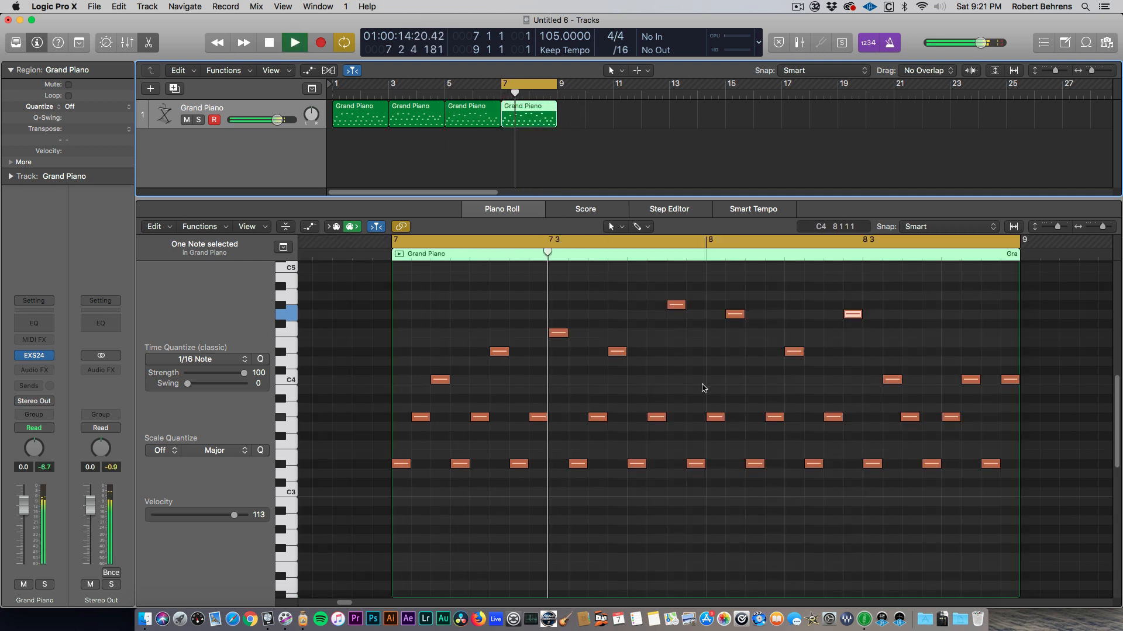
pyautogui.press('space')
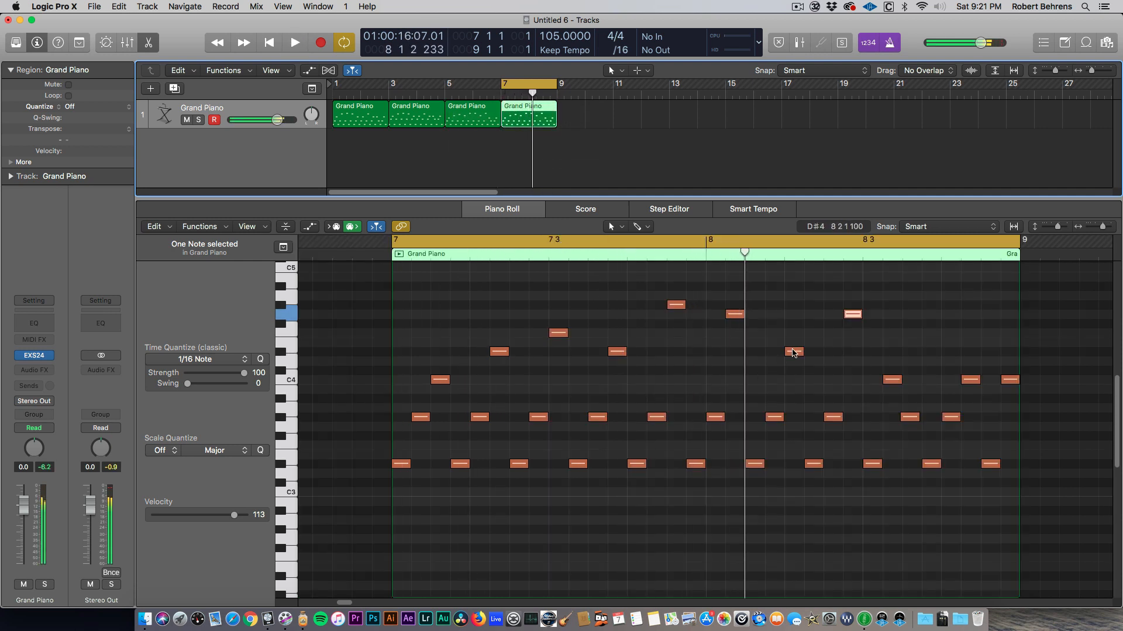
# In bar 8, raise the fifth sixteenth to A#4, the tenth to D#4 and the eleventh to C4
pyautogui.moveTo(793, 351); pyautogui.dragTo(794, 287)
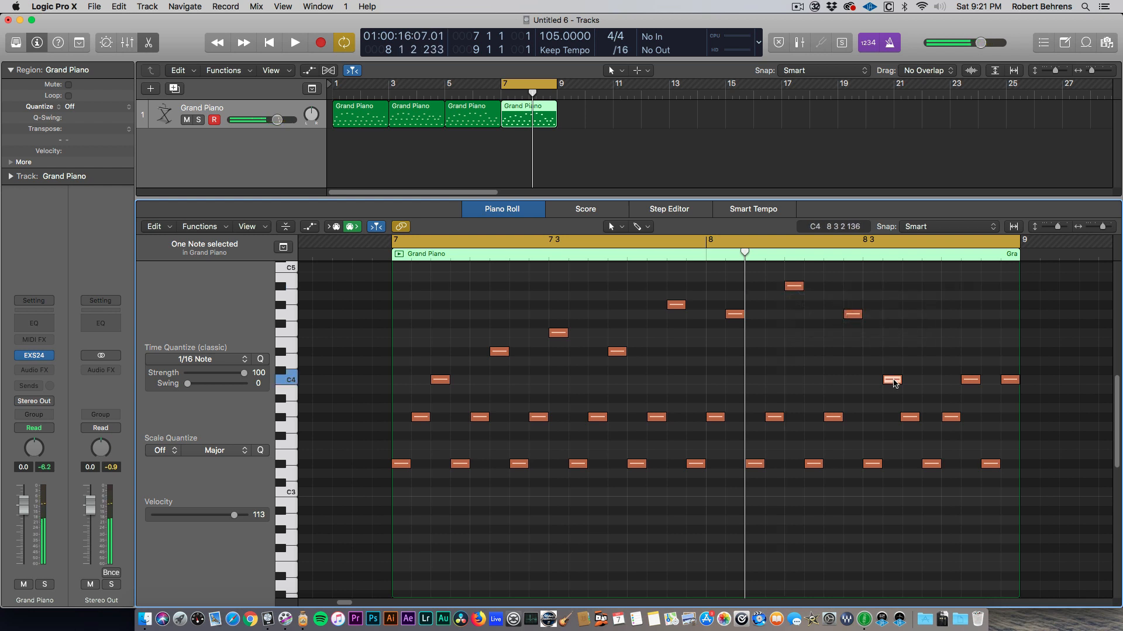
pyautogui.moveTo(893, 384); pyautogui.dragTo(893, 354)
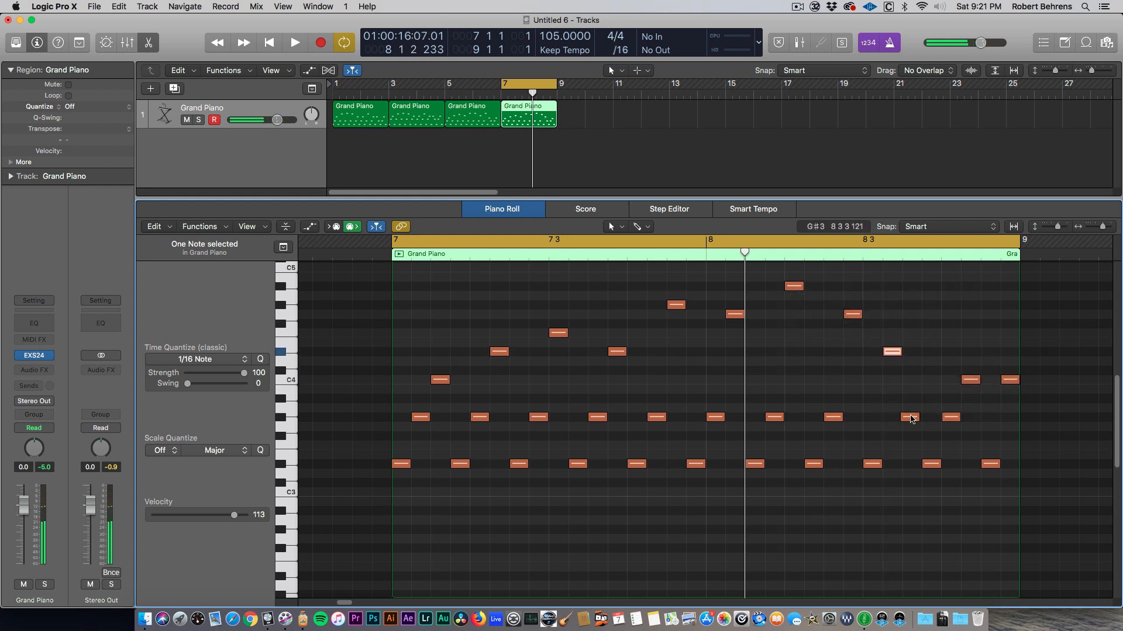
pyautogui.moveTo(911, 417); pyautogui.dragTo(917, 384)
pyautogui.click(844, 386)
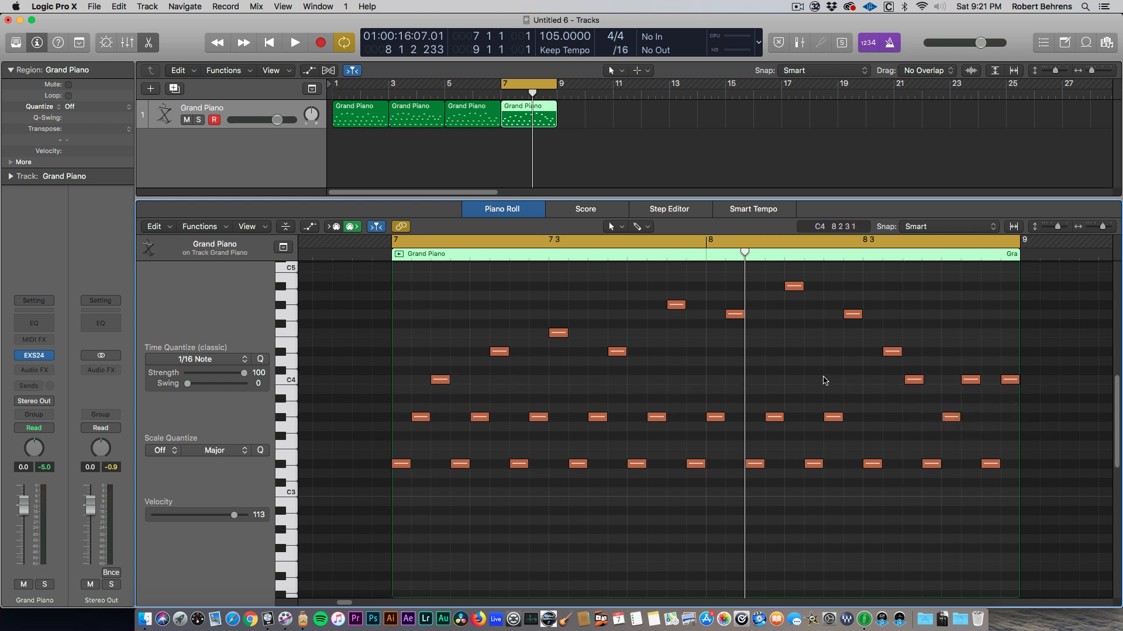
# Quantize all notes of the bar 7 region to 1/16 and raise the eighth sixteenth of bar 8 to G#4
pyautogui.press('super+a')
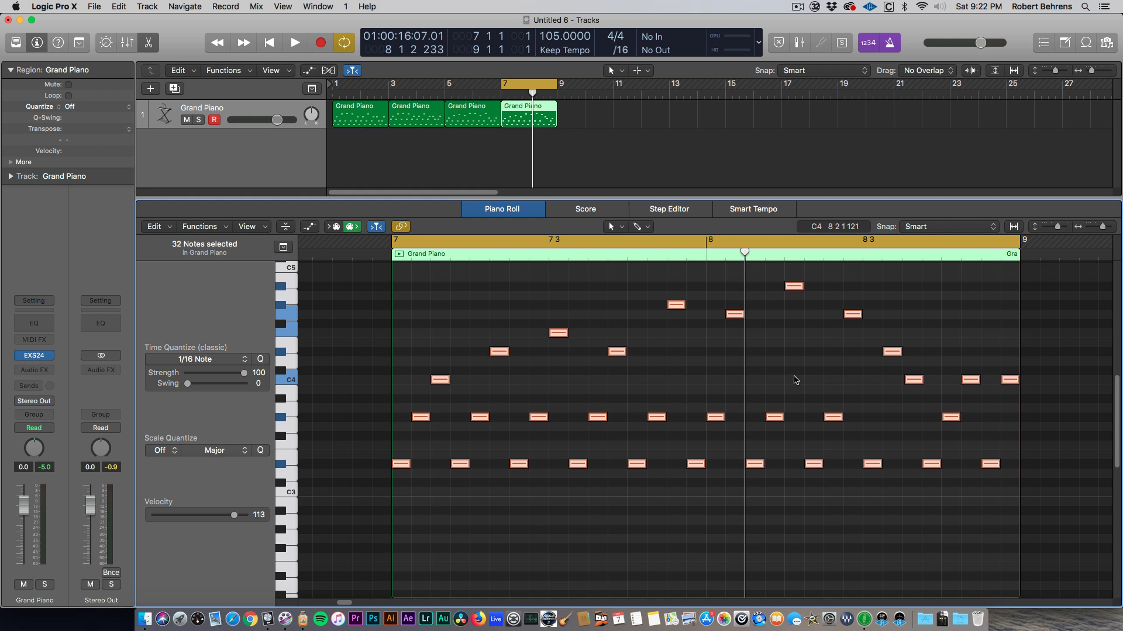
pyautogui.press('space')
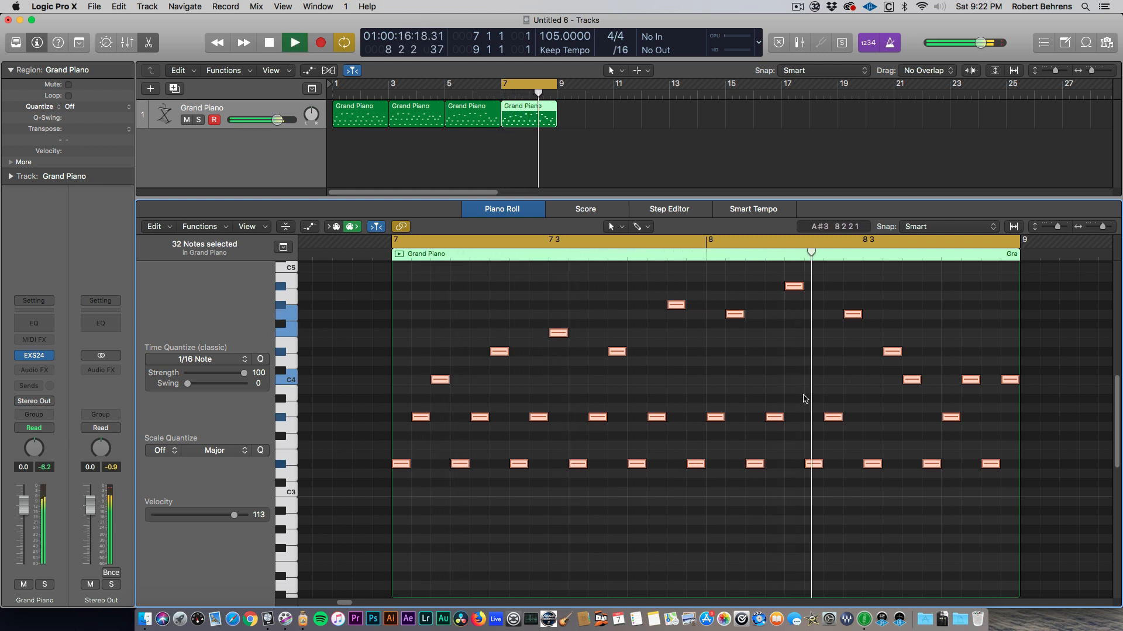
pyautogui.press('space')
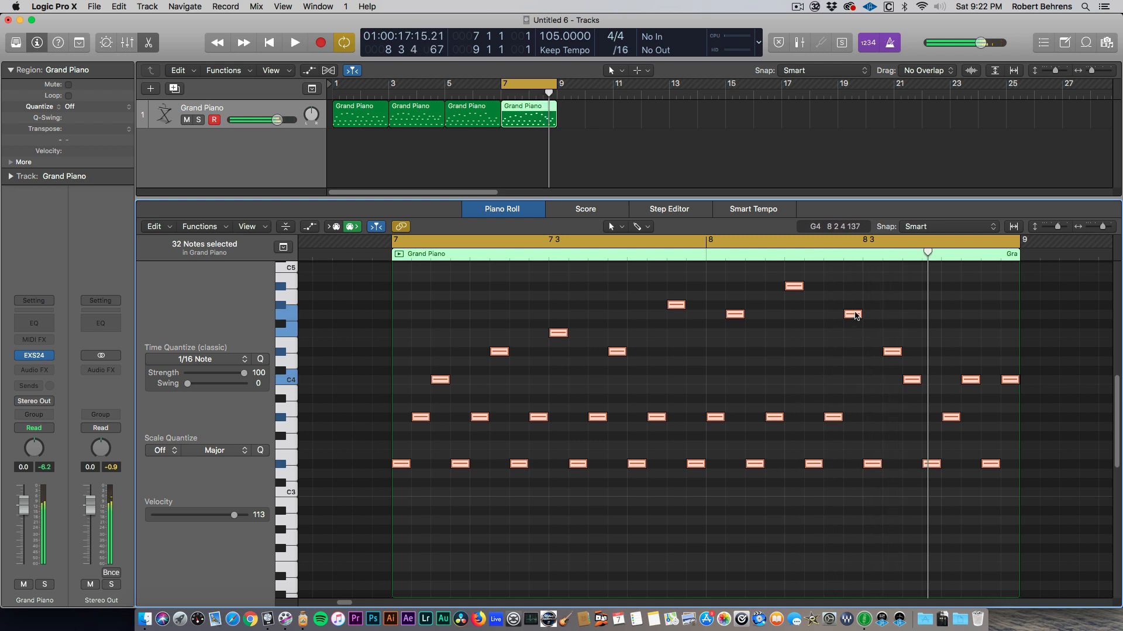
pyautogui.moveTo(855, 316); pyautogui.dragTo(853, 307)
pyautogui.click(851, 322)
# Play back the loop over bars 7 and 8, auditioning the individual G#3 and C4 notes near the end of bar 8
pyautogui.press('space')
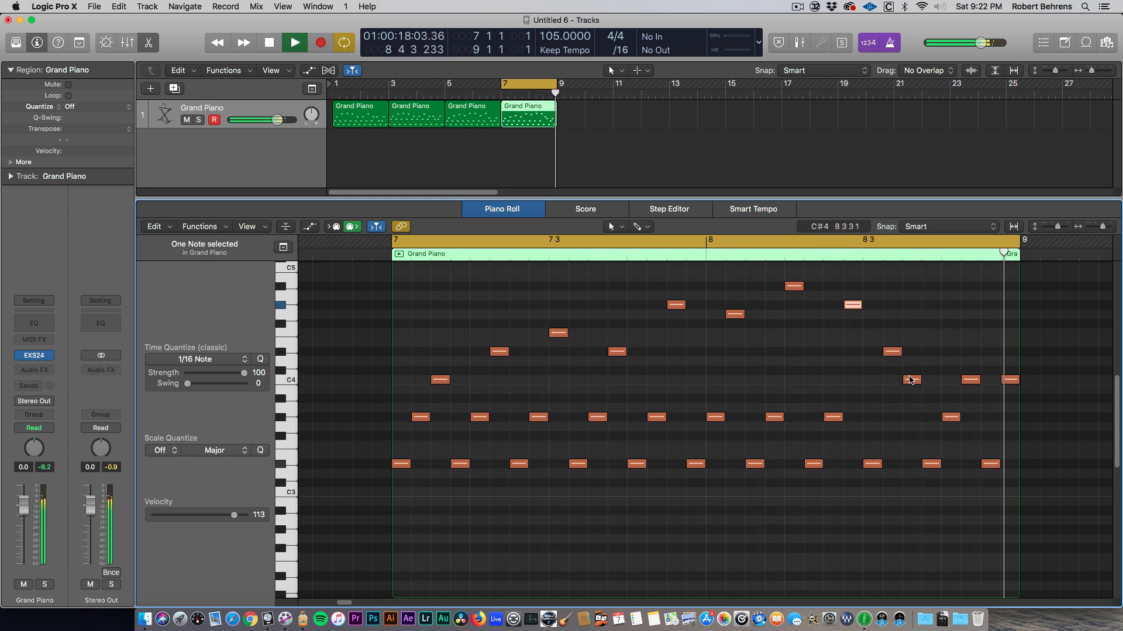
pyautogui.press('space')
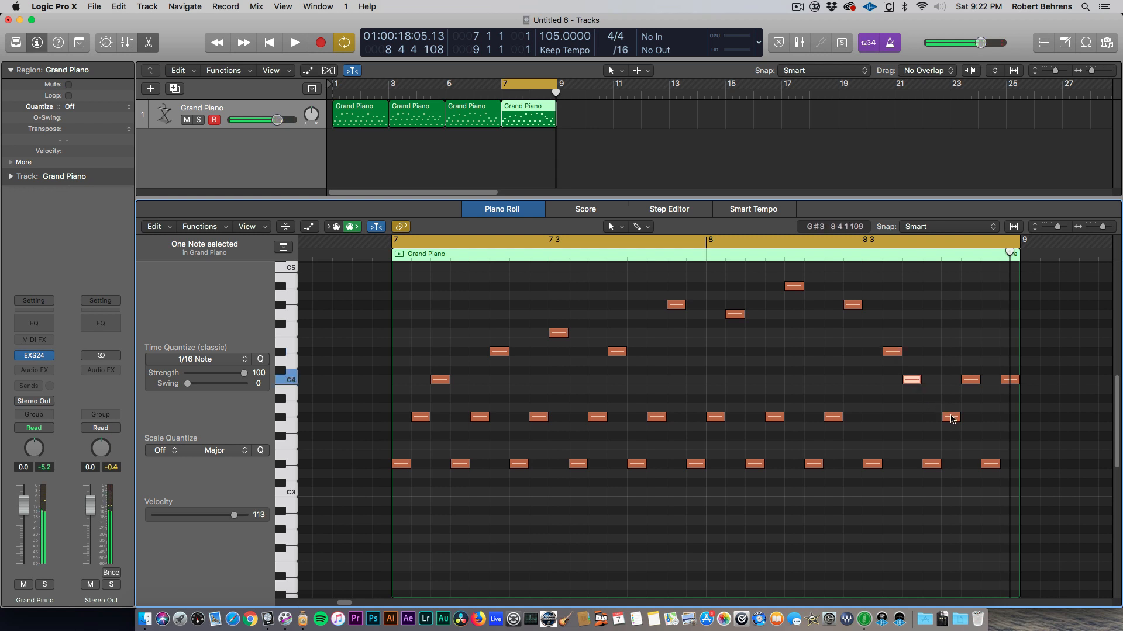
pyautogui.click(950, 418)
pyautogui.moveTo(951, 418)
pyautogui.mouseDown()
pyautogui.moveTo(951, 408)
pyautogui.moveTo(951, 427)
pyautogui.moveTo(951, 417)
pyautogui.mouseUp()
pyautogui.press('space')
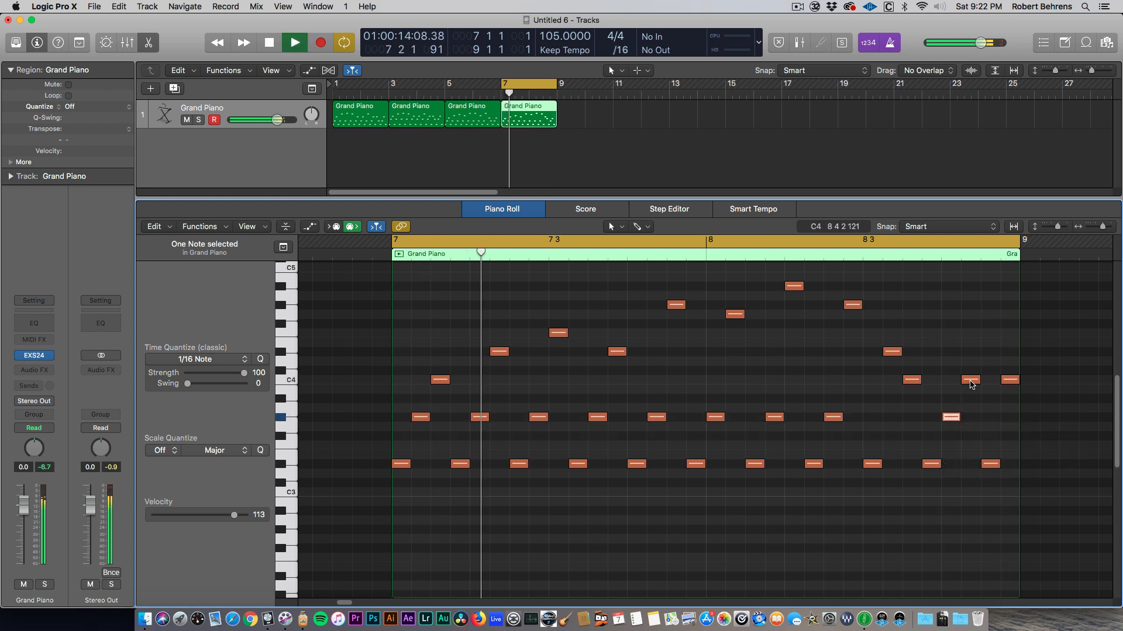
pyautogui.click(972, 381)
pyautogui.press('space')
pyautogui.press('space')
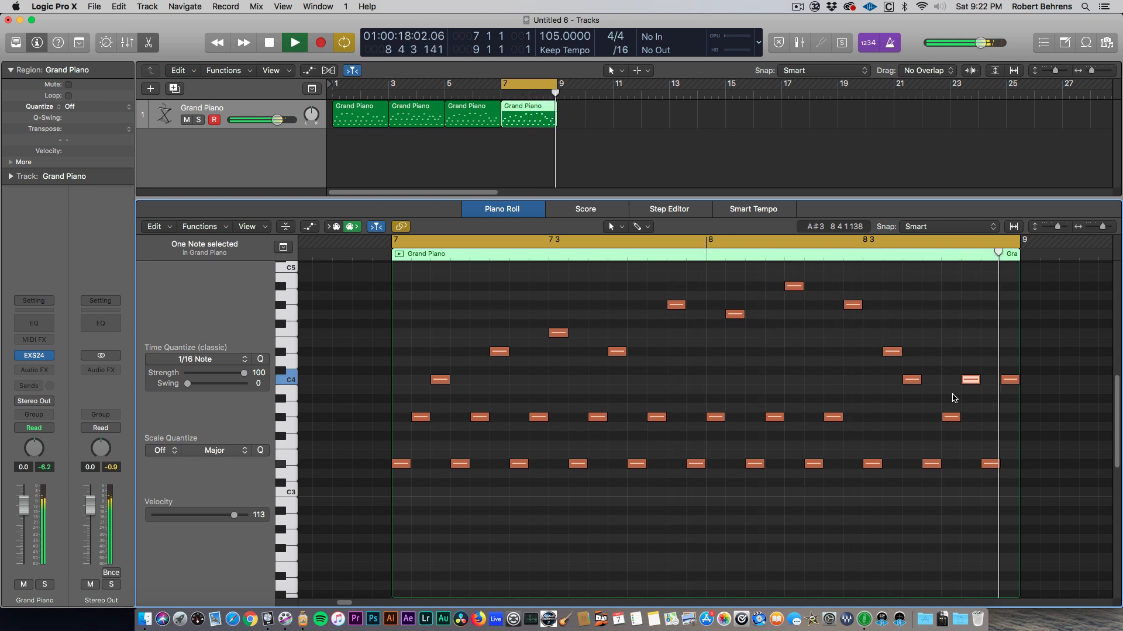
pyautogui.press('space')
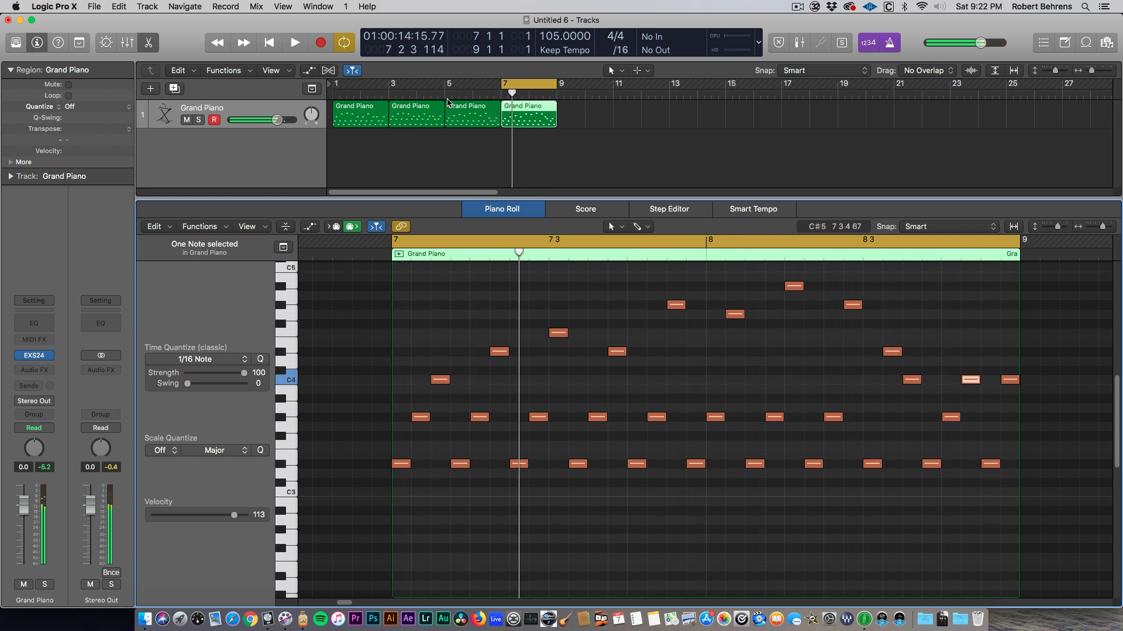
# Extend the cycle range back to bar 5, select the two regions beneath it and play them back
pyautogui.moveTo(503, 86); pyautogui.dragTo(448, 85)
pyautogui.press('space')
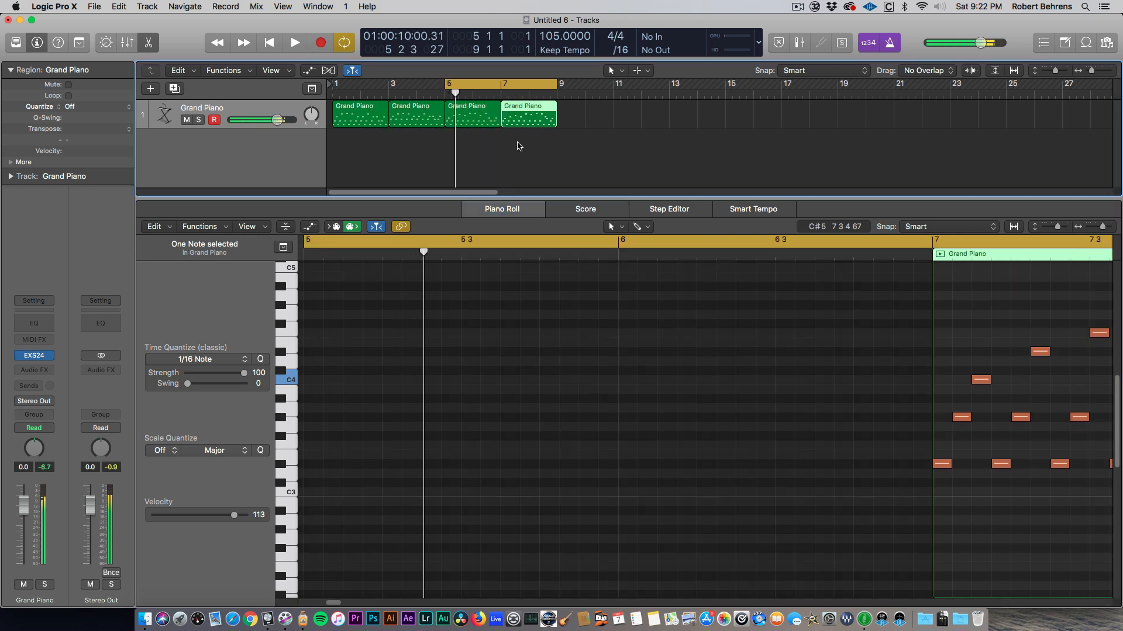
pyautogui.moveTo(530, 146); pyautogui.dragTo(475, 126)
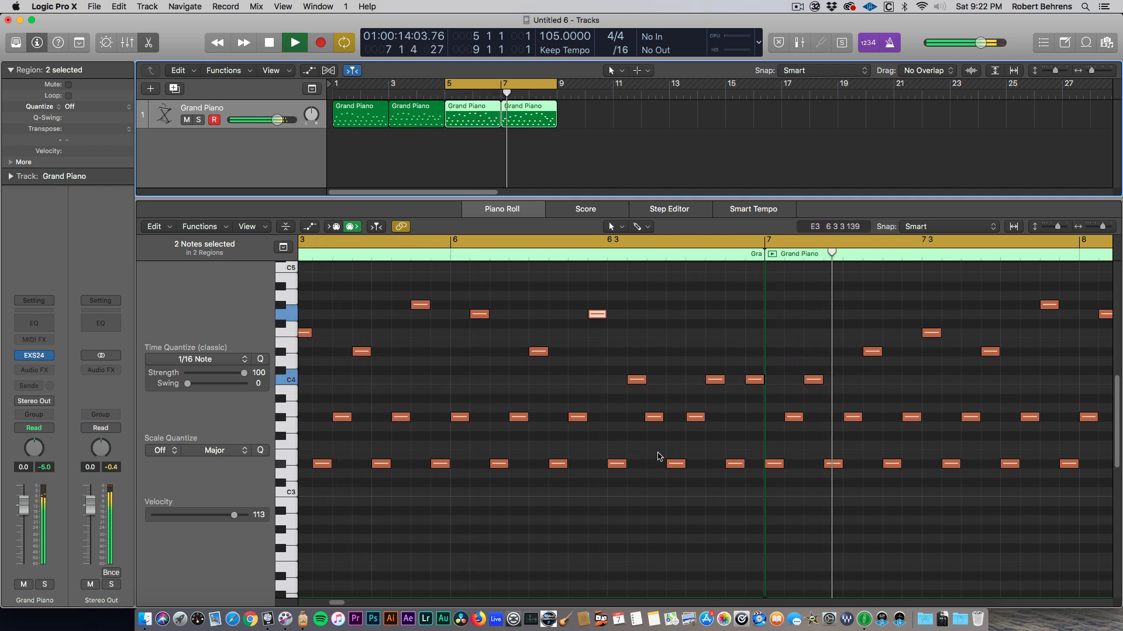
pyautogui.press('space')
# Lower all the bass notes of bars 7 and 8 to C3 and play back the four-bar loop
pyautogui.moveTo(773, 440); pyautogui.dragTo(1114, 486)
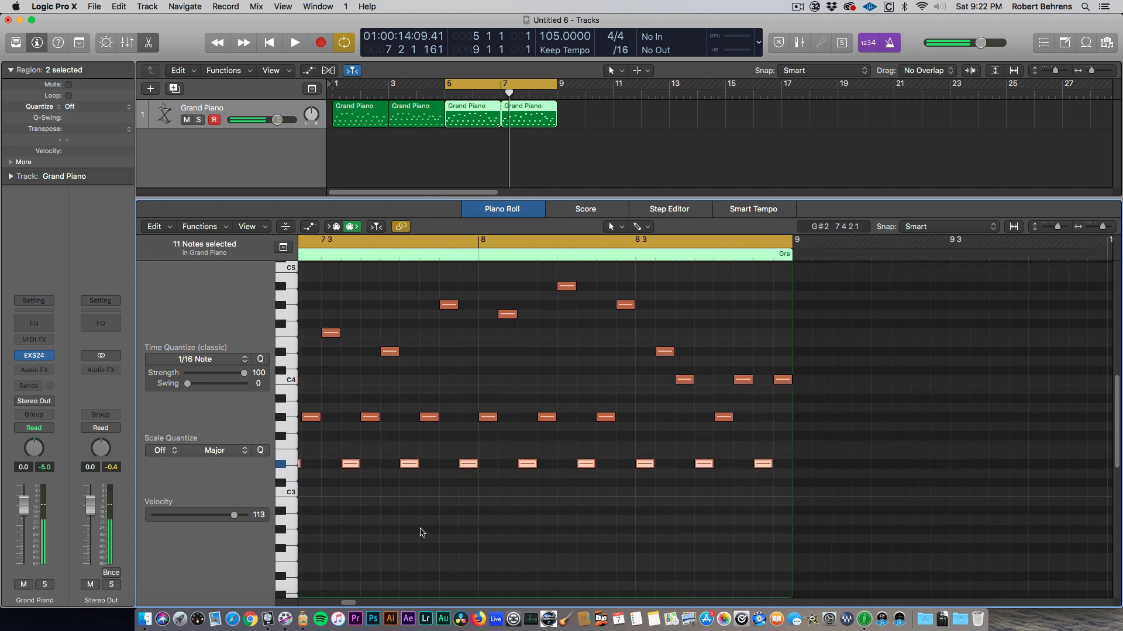
pyautogui.moveTo(606, 465); pyautogui.dragTo(606, 493)
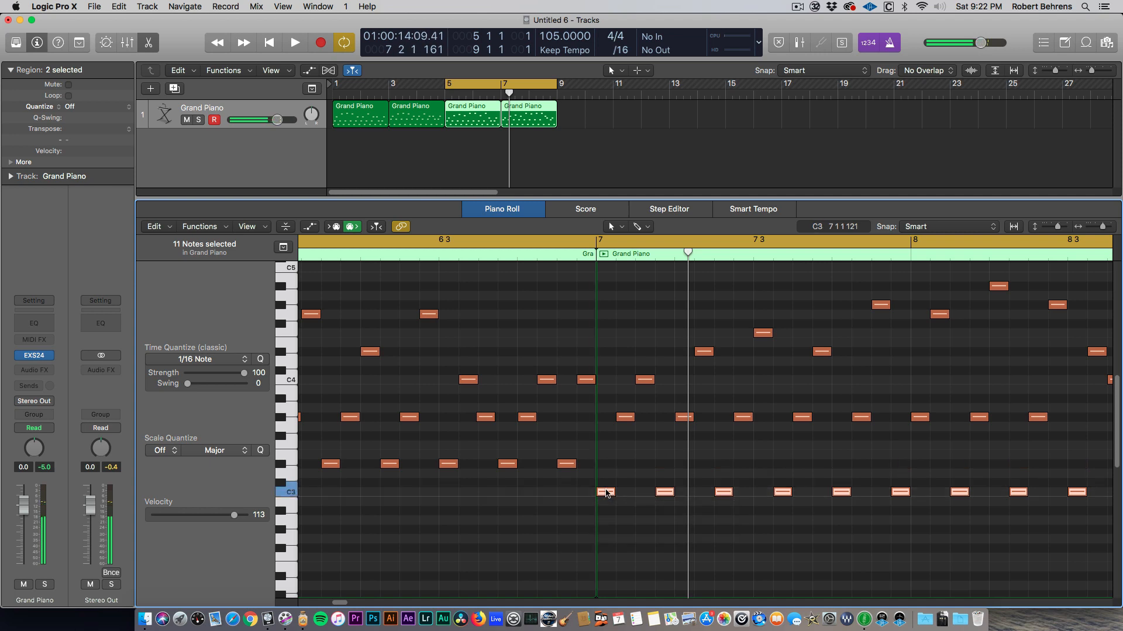
pyautogui.press('space')
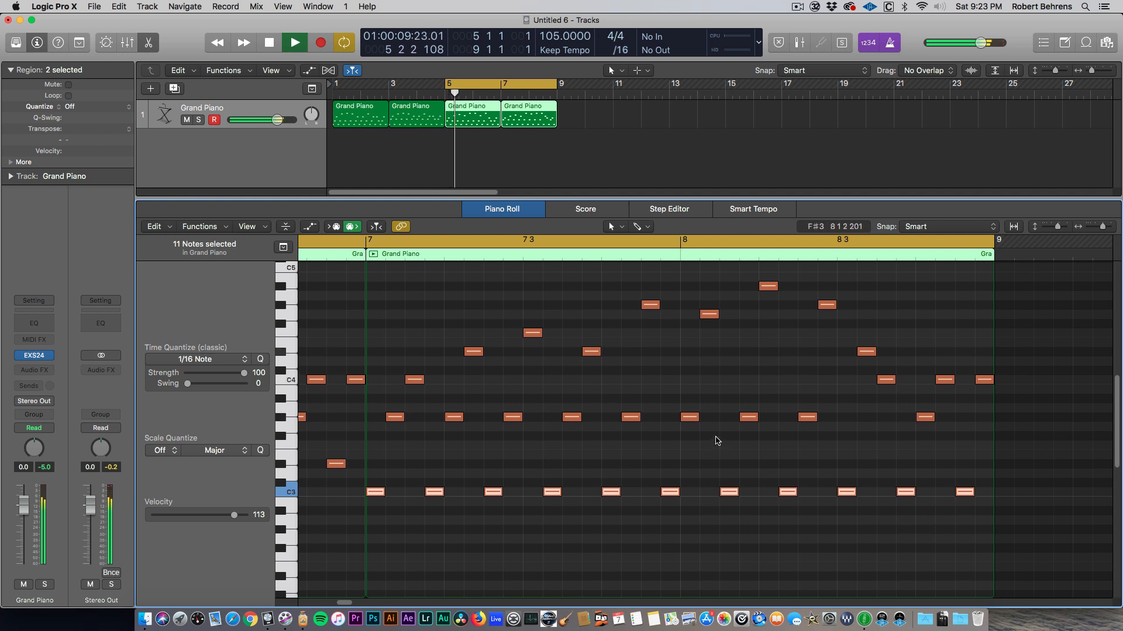
# Extend the cycle range back to bar 1, select all four regions and play back the full eight bars
pyautogui.moveTo(447, 84); pyautogui.dragTo(332, 87)
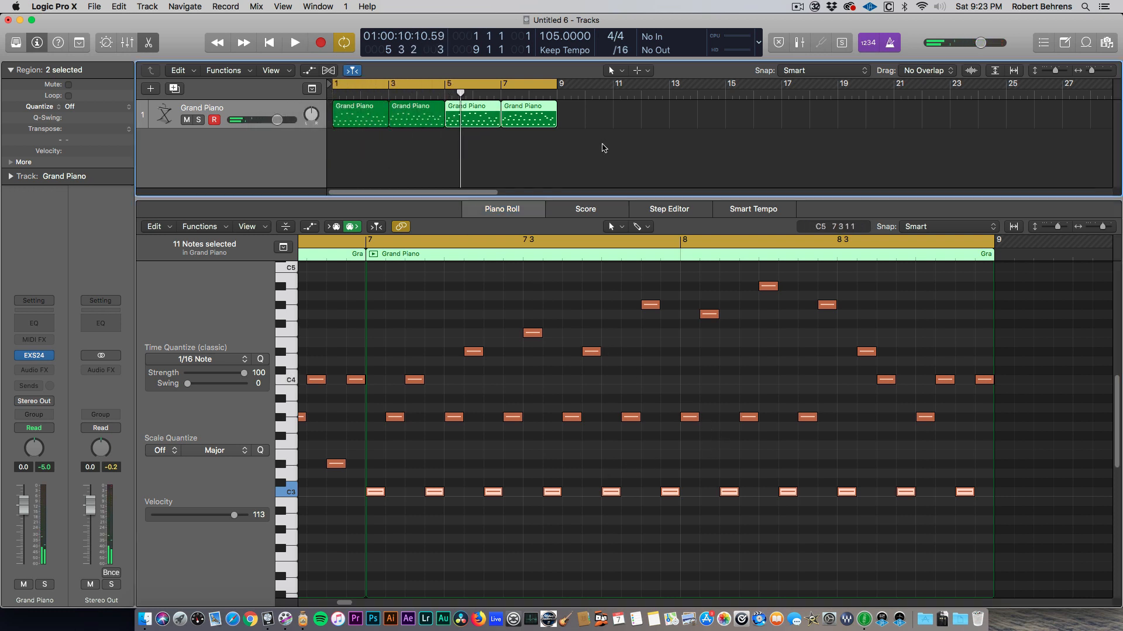
pyautogui.click(588, 136)
pyautogui.press('cmd+a')
pyautogui.press('space')
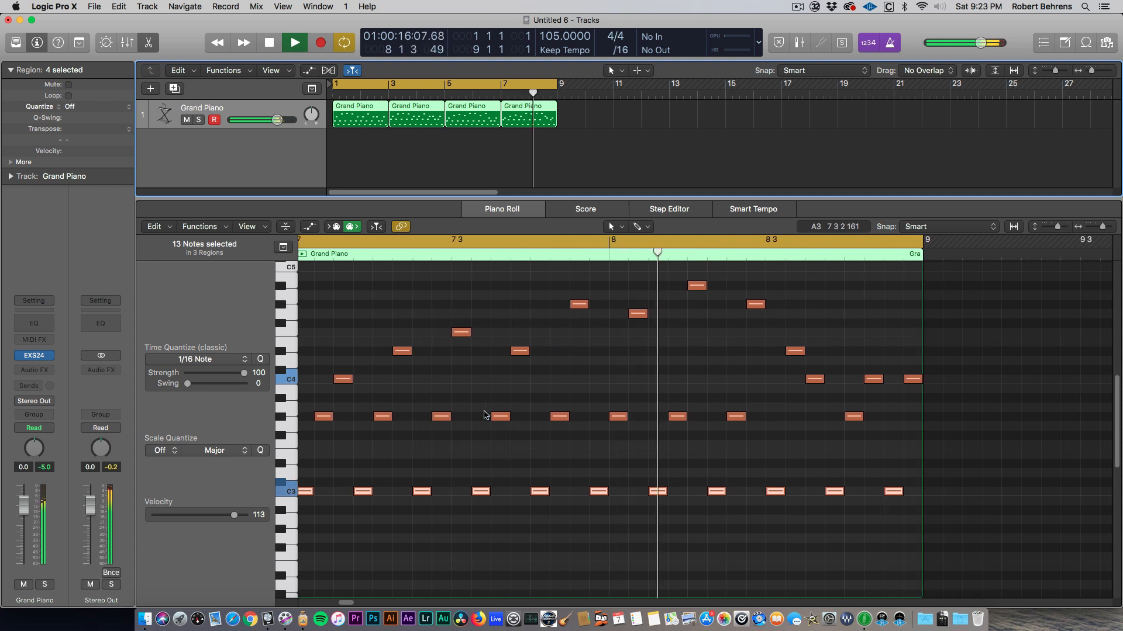
pyautogui.press('space')
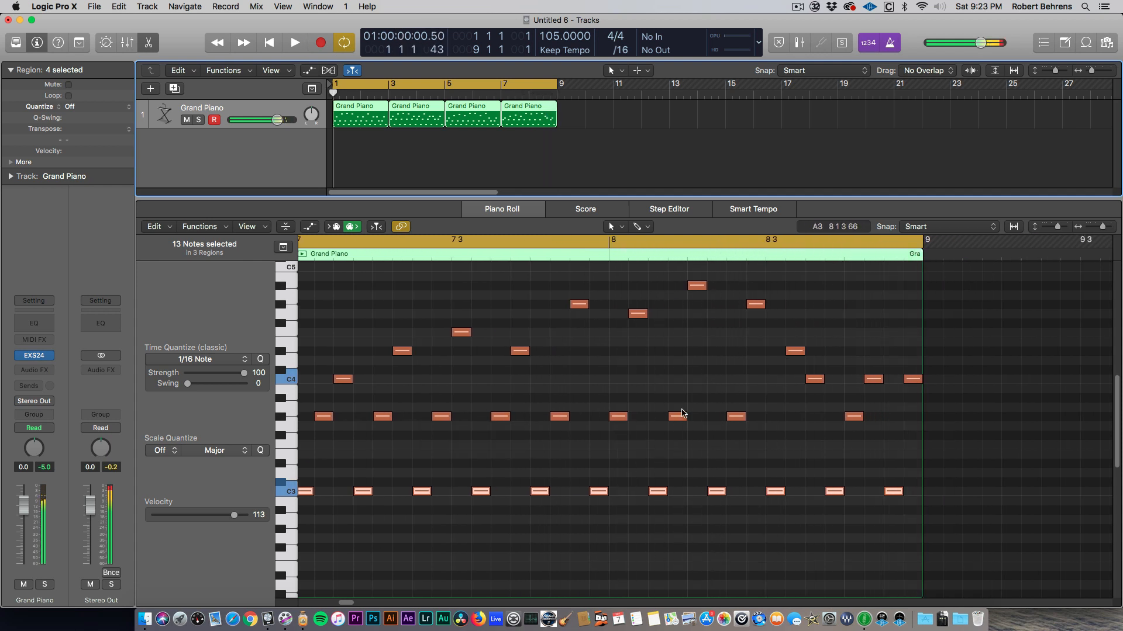
# Raise the last two bass notes of bar 8 to D#3 and play back the eight-bar loop
pyautogui.moveTo(821, 448); pyautogui.dragTo(906, 523)
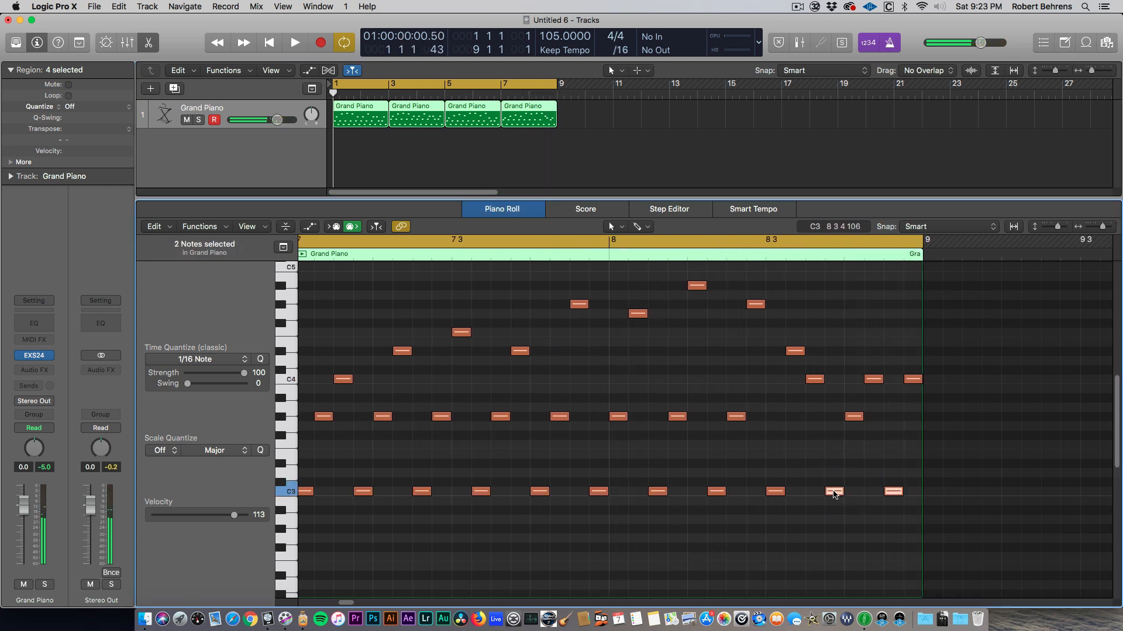
pyautogui.moveTo(834, 494); pyautogui.dragTo(831, 474)
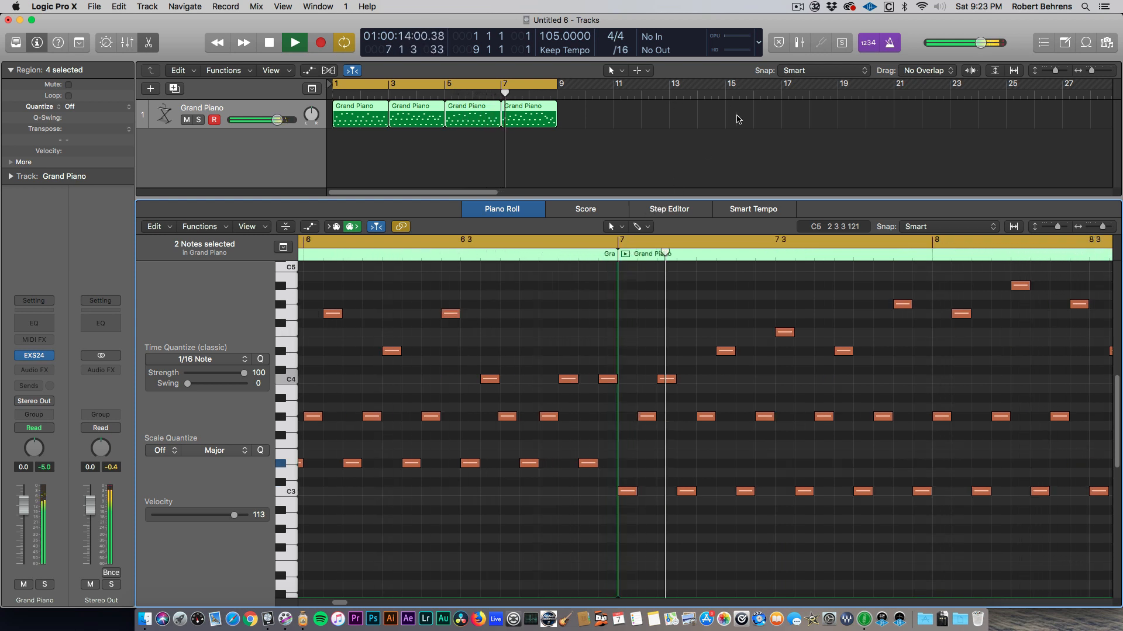
pyautogui.press('space')
pyautogui.press('space')
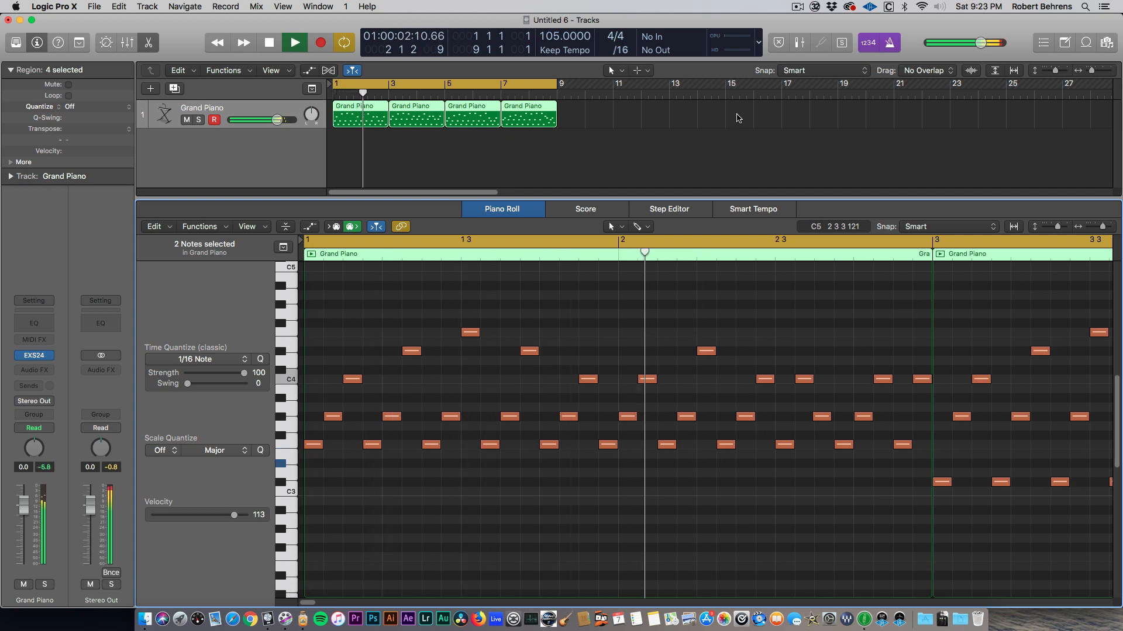
pyautogui.press('space')
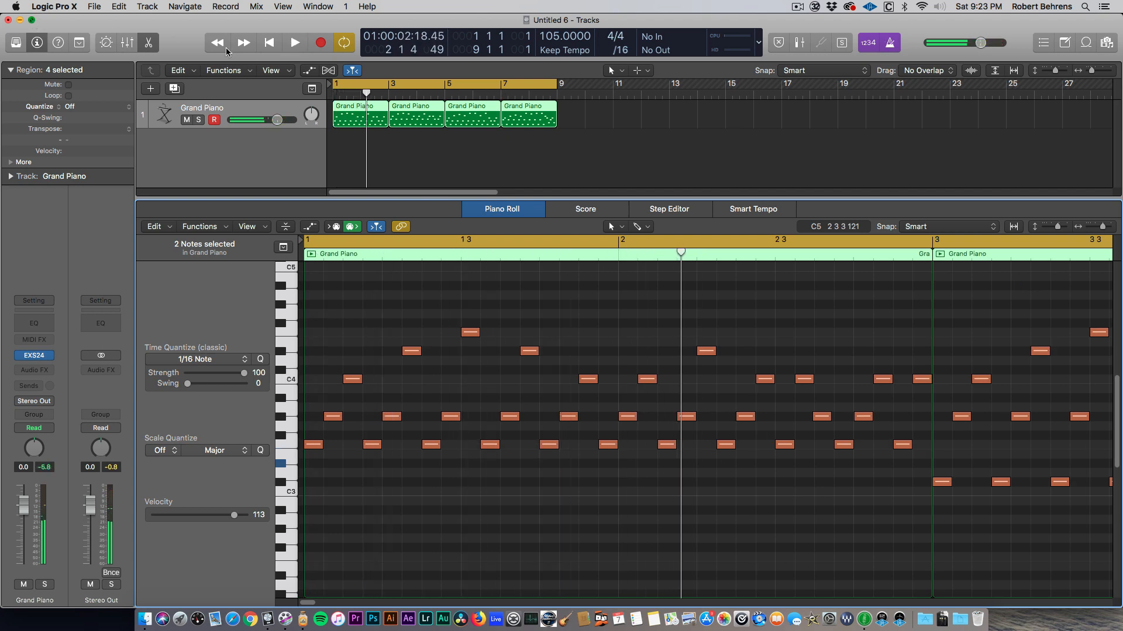
# Switch the window to full screen and play the melody from bar 1 while viewing its notes in the piano roll
pyautogui.press('ctrl+super+f')
pyautogui.press('space')
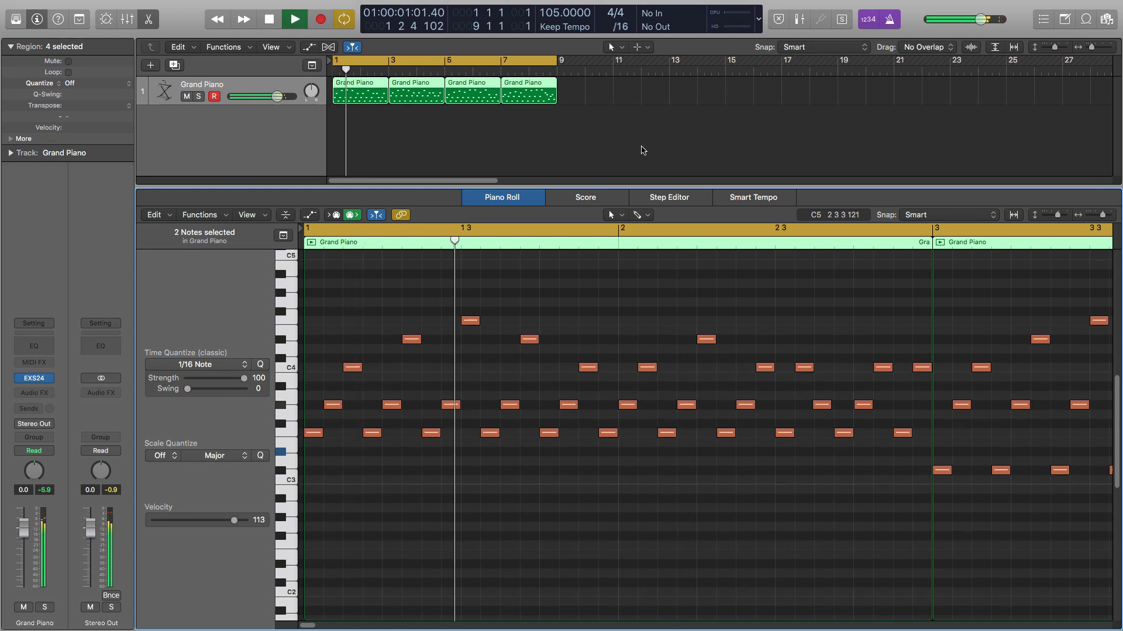
pyautogui.hscroll(1, 644, 151)
pyautogui.scroll(6, 604, 232)
pyautogui.scroll(-5, 605, 234)
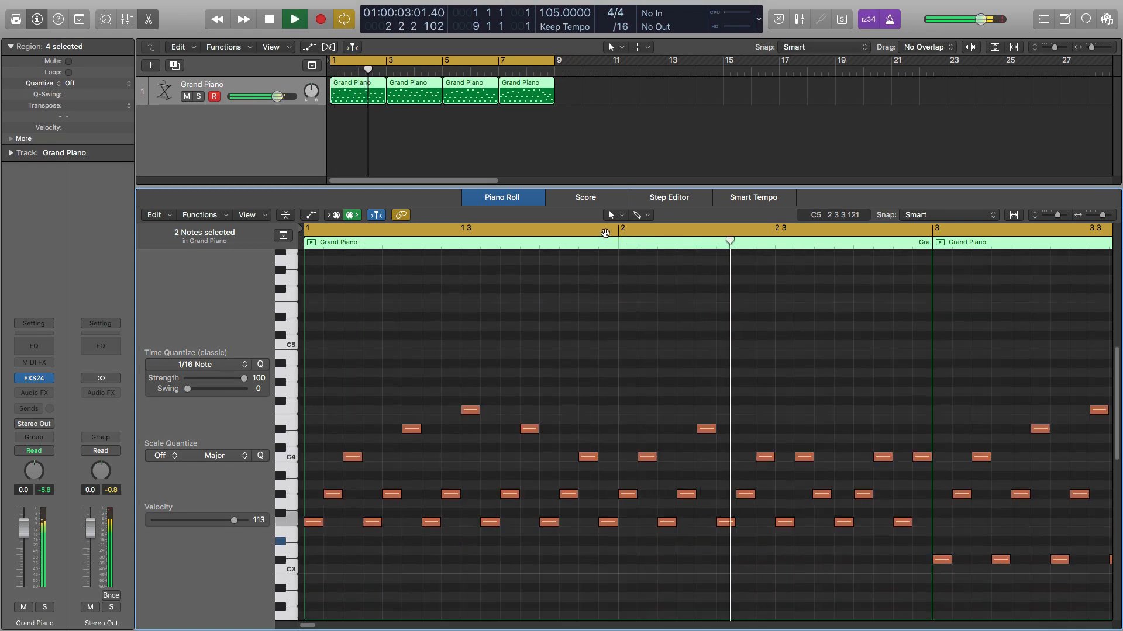
pyautogui.scroll(-5, 606, 234)
pyautogui.scroll(4, 605, 234)
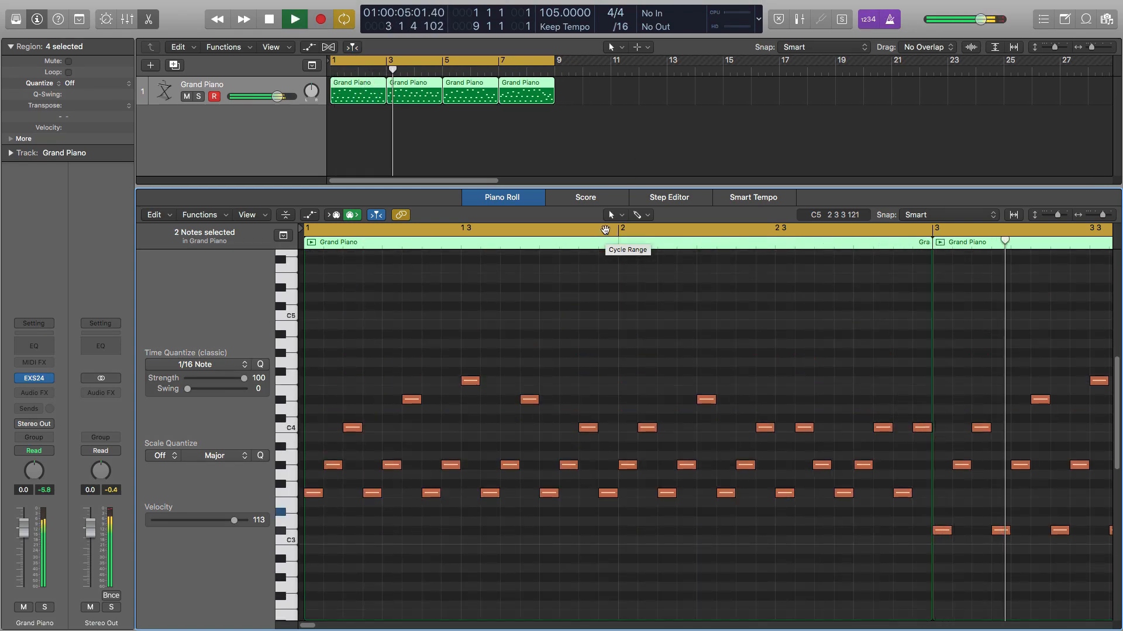
pyautogui.hscroll(10, 605, 229)
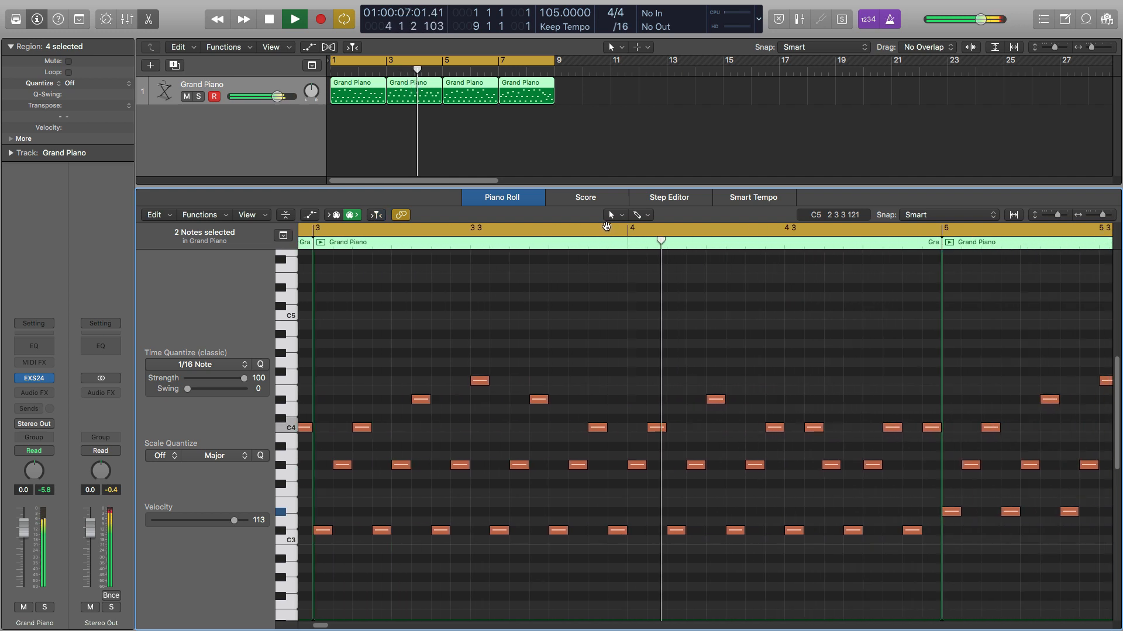
# Set the project tempo to 136 BPM and play the melody from bar 1
pyautogui.press('space')
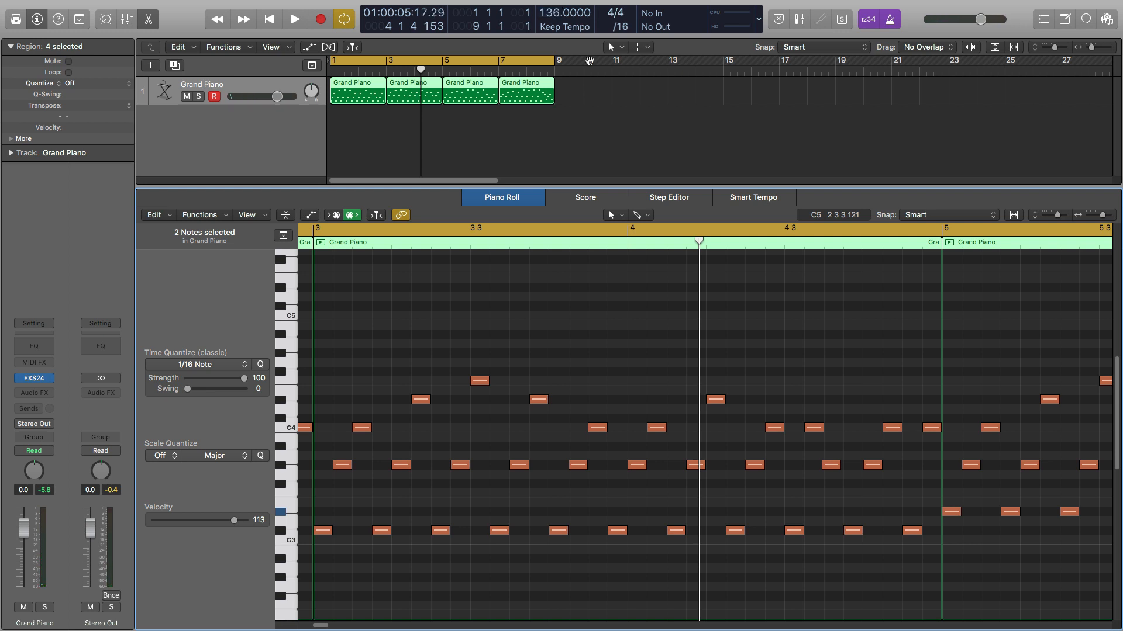
pyautogui.press('Return')
pyautogui.press('space')
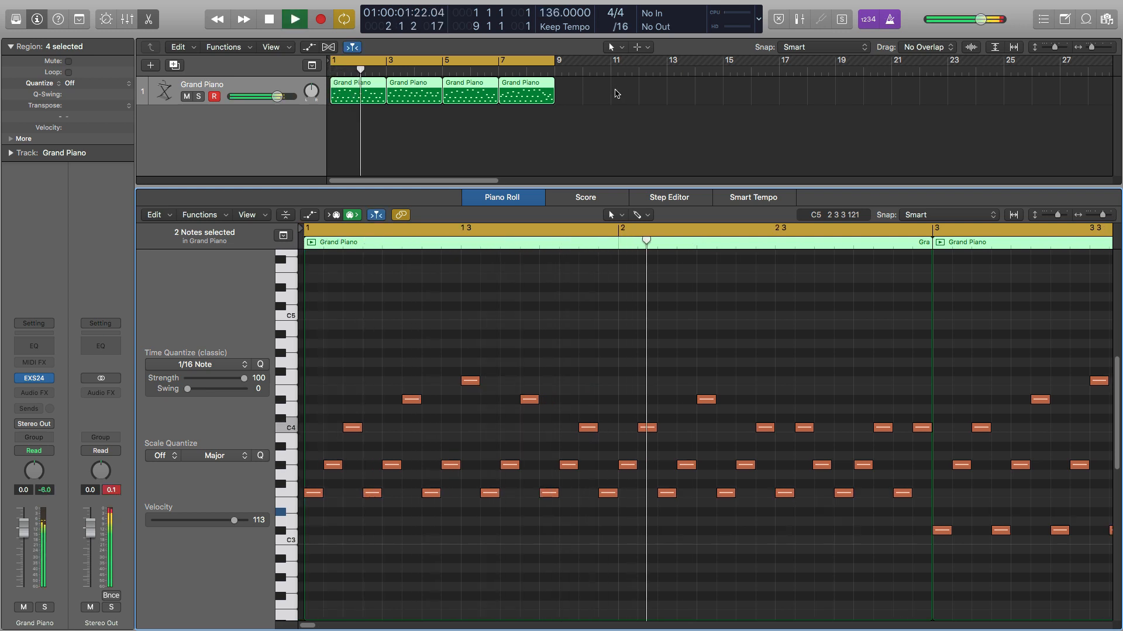
# Turn off the metronome click and play the melody again from bar 1
pyautogui.press('space')
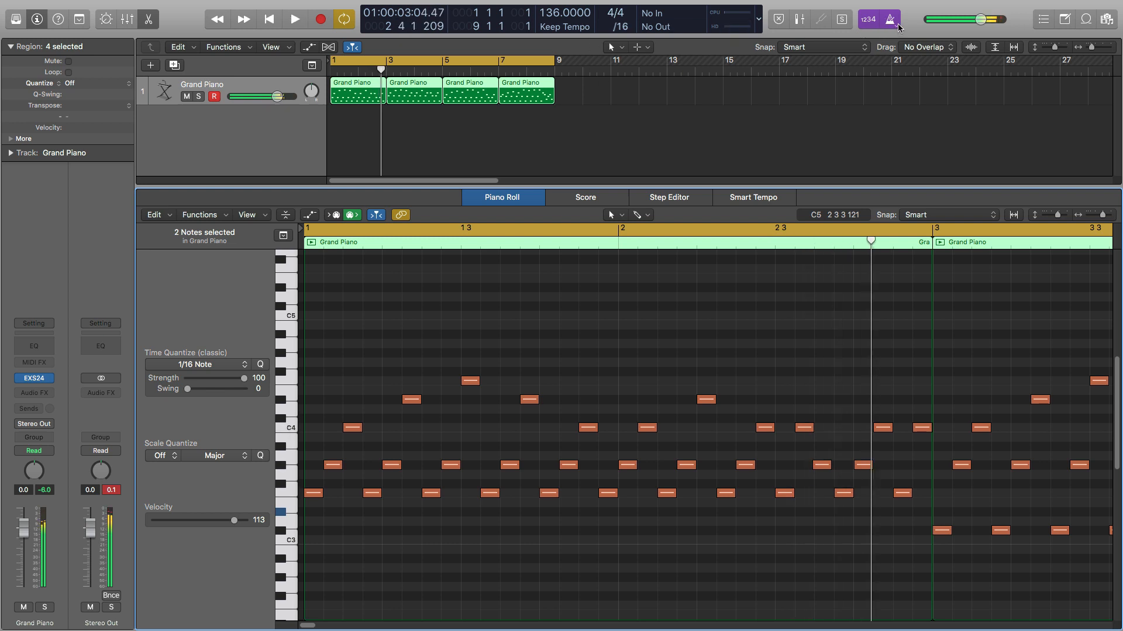
pyautogui.press('Return')
pyautogui.press('space')
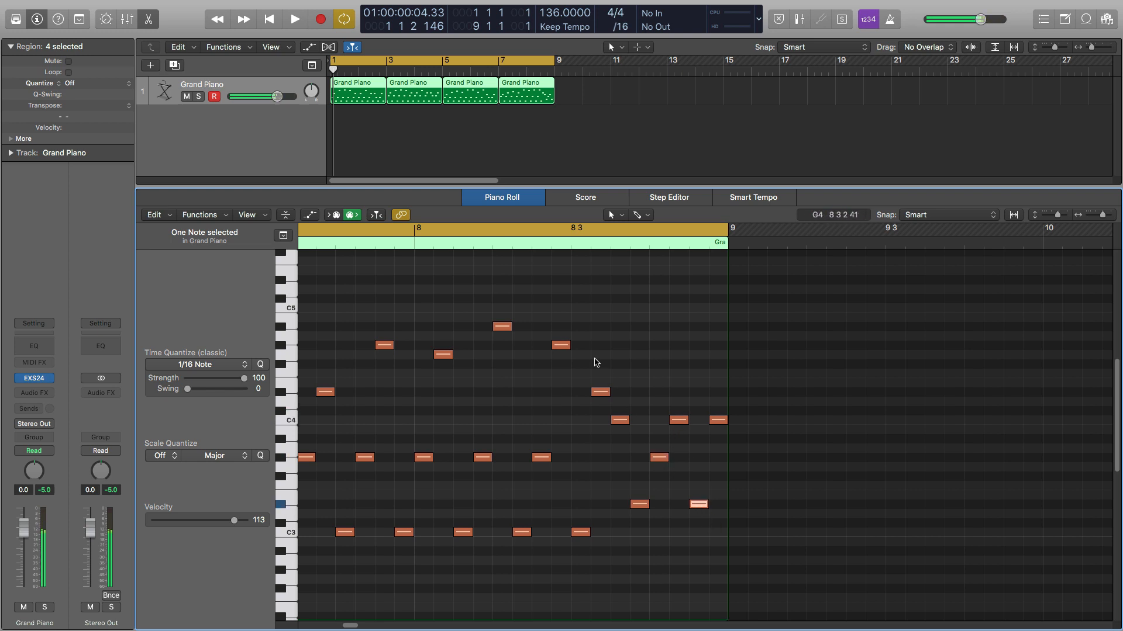
# Lower the last two bass notes of bar 8 to C3 and realign them with the sixteenth-note grid
pyautogui.moveTo(561, 448); pyautogui.dragTo(733, 572)
pyautogui.moveTo(617, 483); pyautogui.dragTo(714, 531)
pyautogui.moveTo(639, 509); pyautogui.dragTo(639, 537)
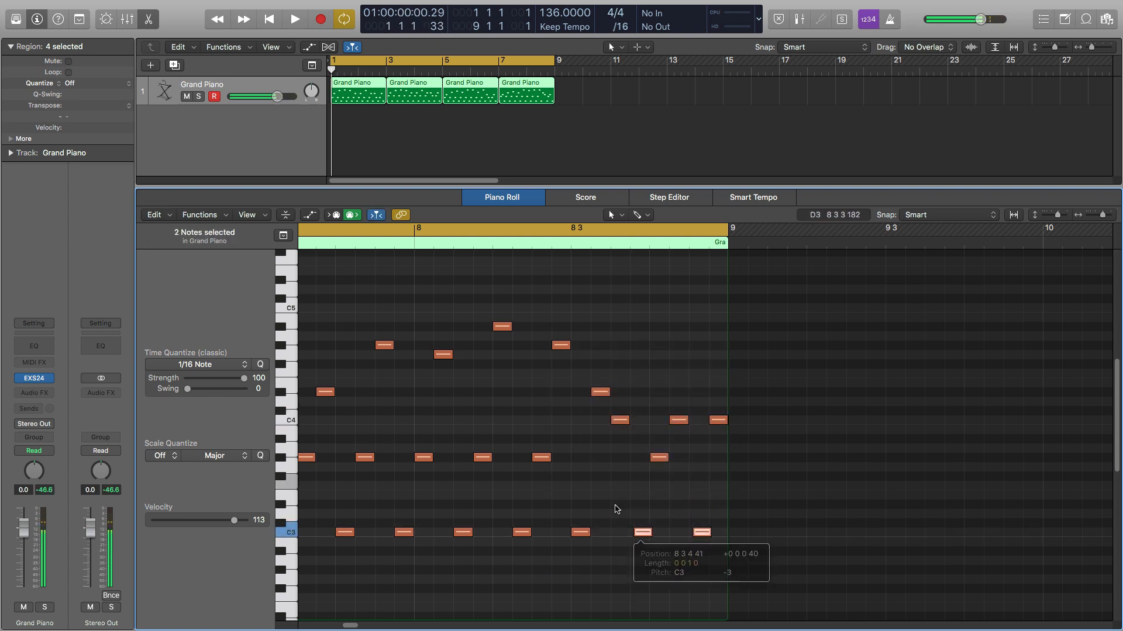
pyautogui.press('space')
pyautogui.hscroll(15, 775, 543)
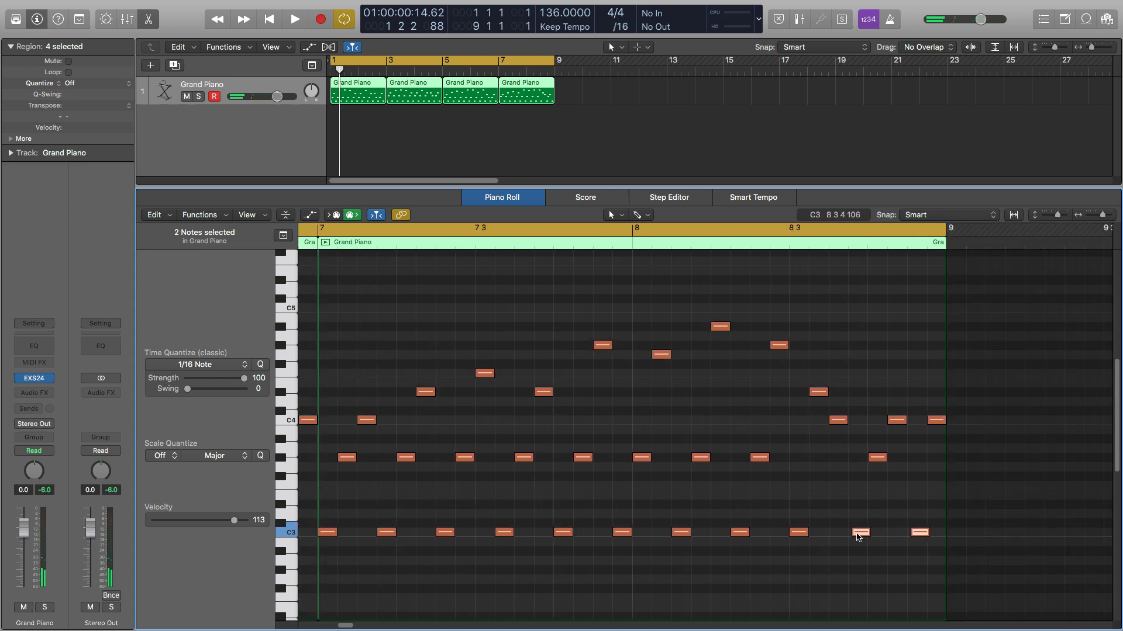
pyautogui.moveTo(858, 537); pyautogui.dragTo(853, 537)
# Play back the melody from bar 1 into bar 7 to check the bass notes
pyautogui.press('space')
pyautogui.press('space')
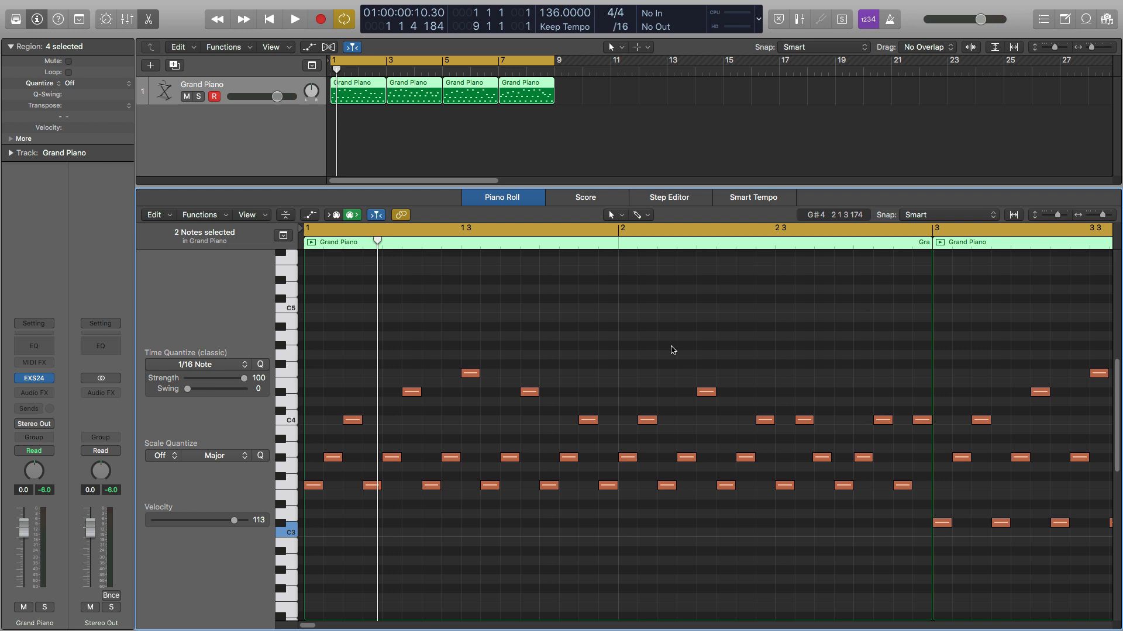
pyautogui.press('space')
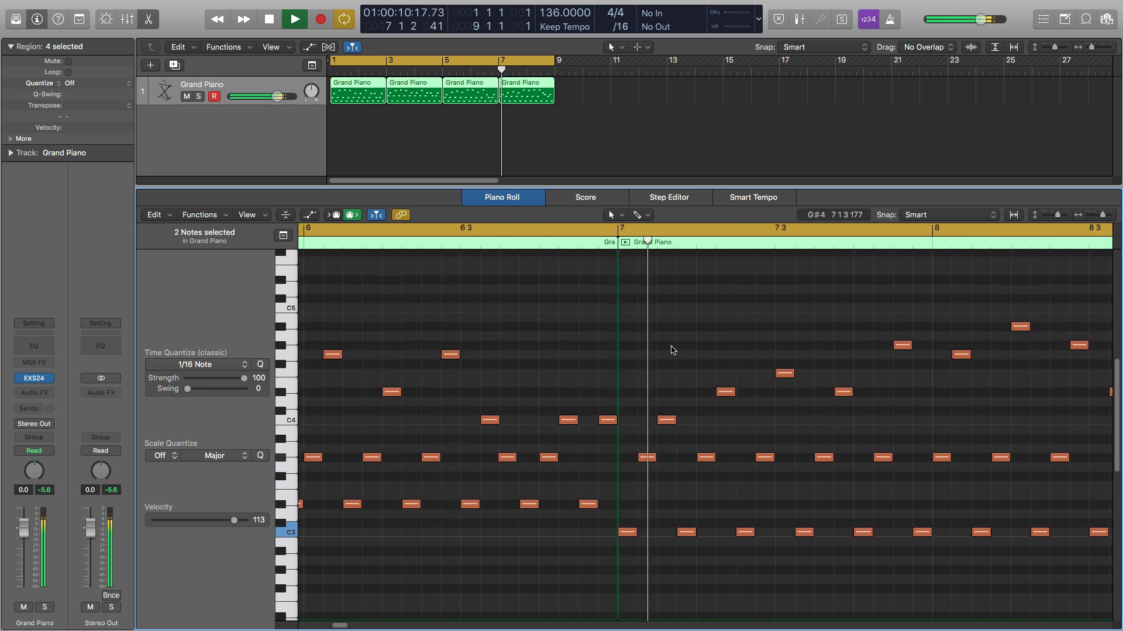
pyautogui.press('space')
# Quantize all notes in the four Grand Piano regions to 1/16 and play the melody from bar 1
pyautogui.moveTo(583, 96); pyautogui.dragTo(352, 82)
pyautogui.hscroll(-12, 500, 402)
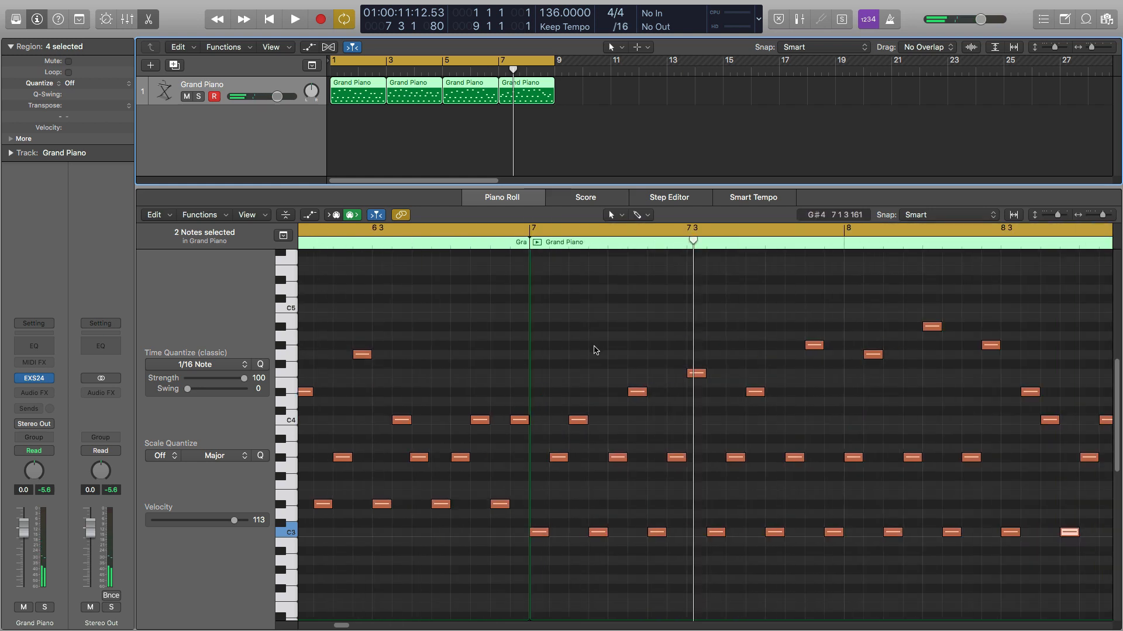
pyautogui.click(600, 345)
pyautogui.press('super+a')
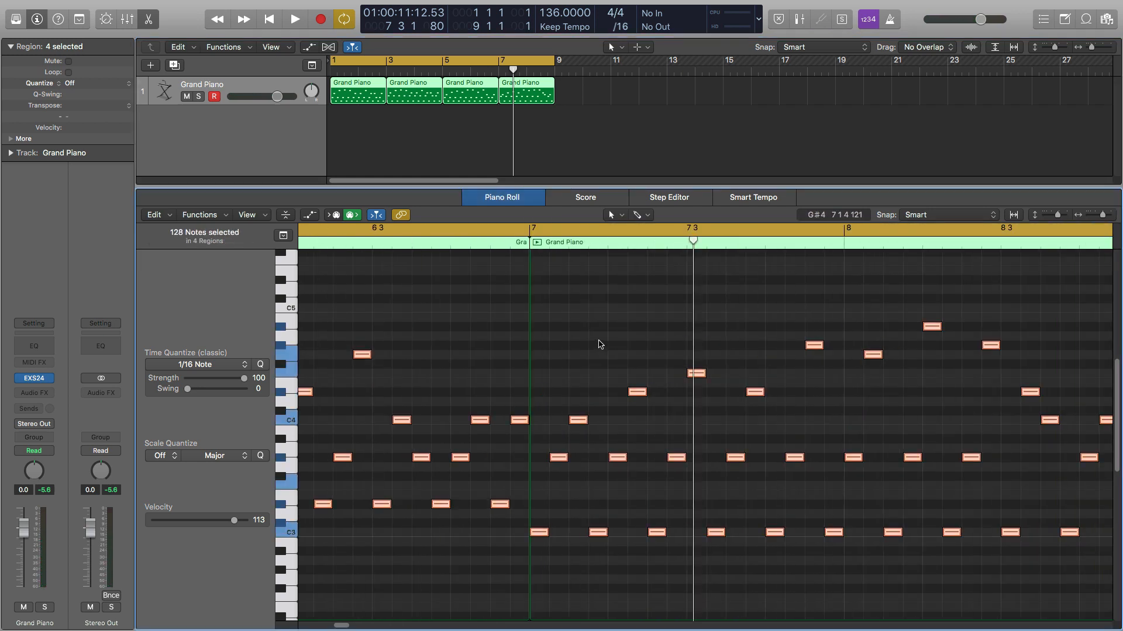
pyautogui.press('Return')
pyautogui.press('space')
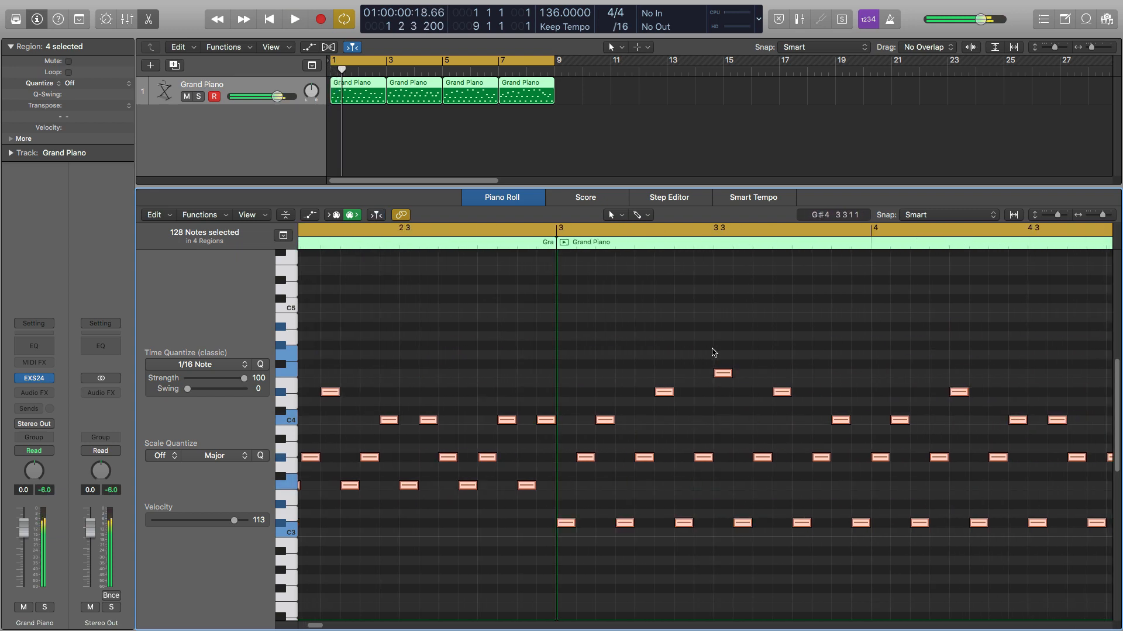
# Move the D#4 note in bar 8 down to G#3 on beat 4 and play the melody from bar 1
pyautogui.hscroll(15, 713, 353)
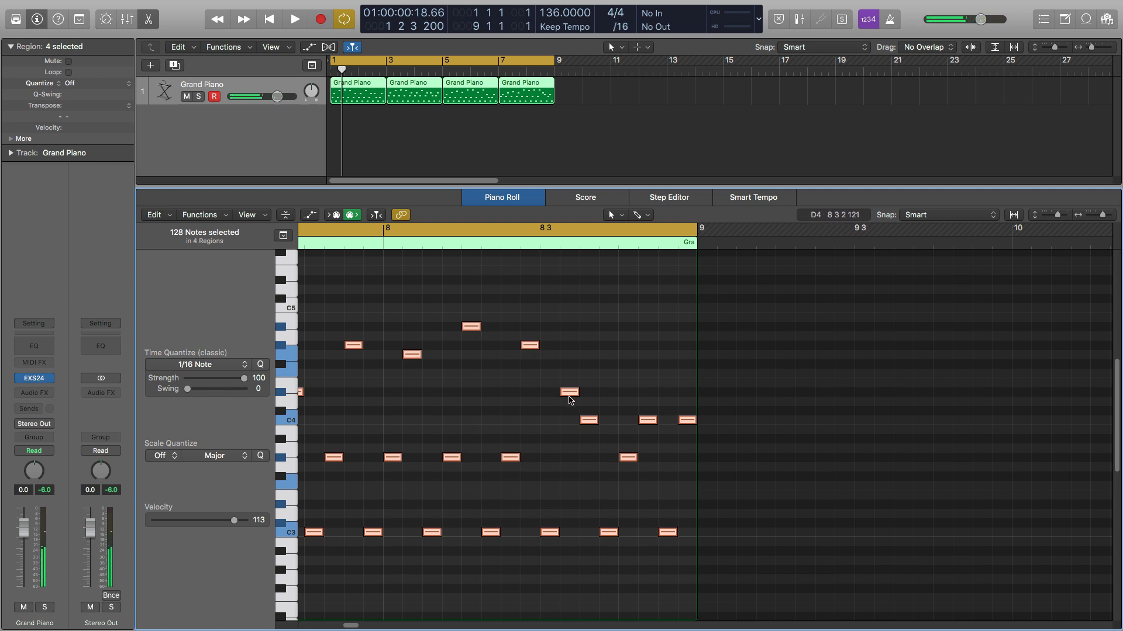
pyautogui.click(567, 393)
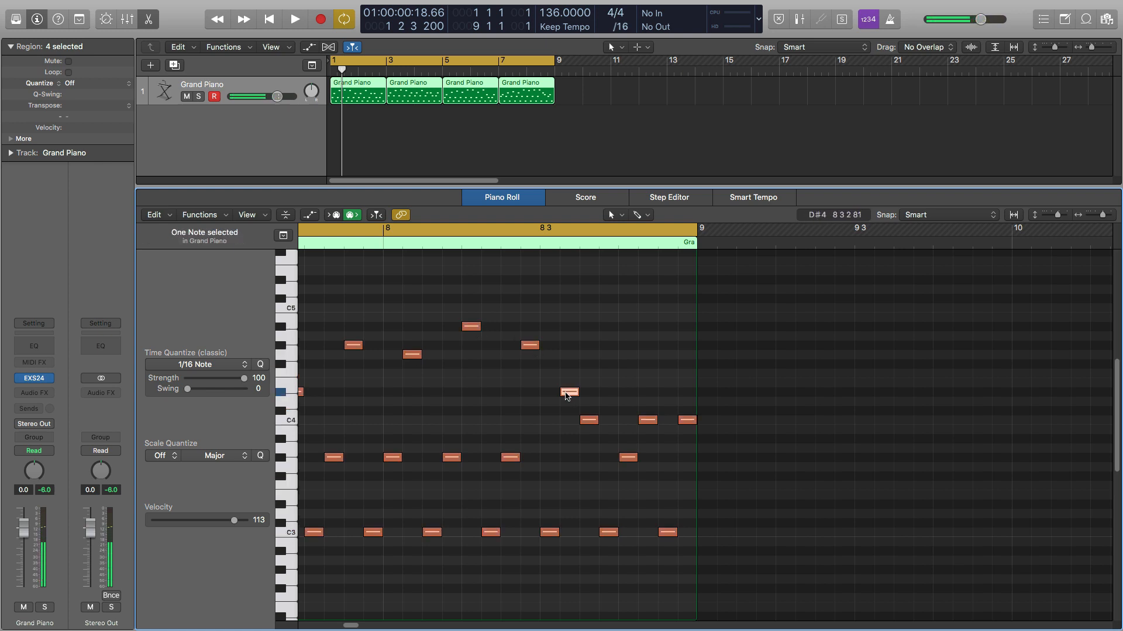
pyautogui.moveTo(567, 396); pyautogui.dragTo(629, 487)
pyautogui.hscroll(-5, 590, 510)
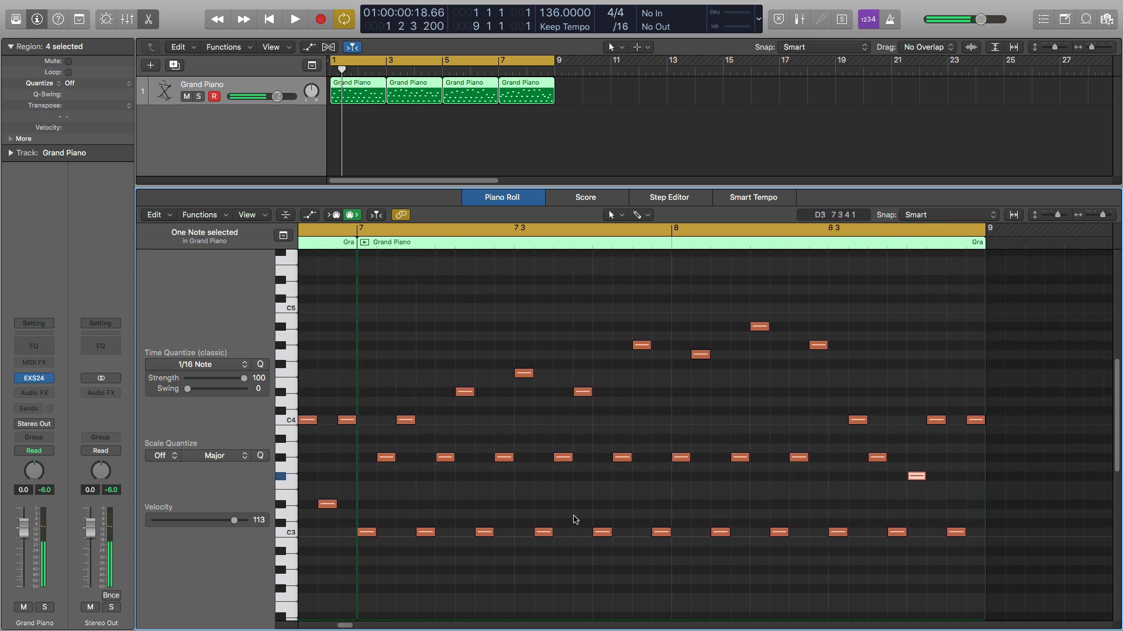
pyautogui.moveTo(928, 479); pyautogui.dragTo(931, 499)
pyautogui.moveTo(932, 501); pyautogui.dragTo(927, 460)
pyautogui.press('space')
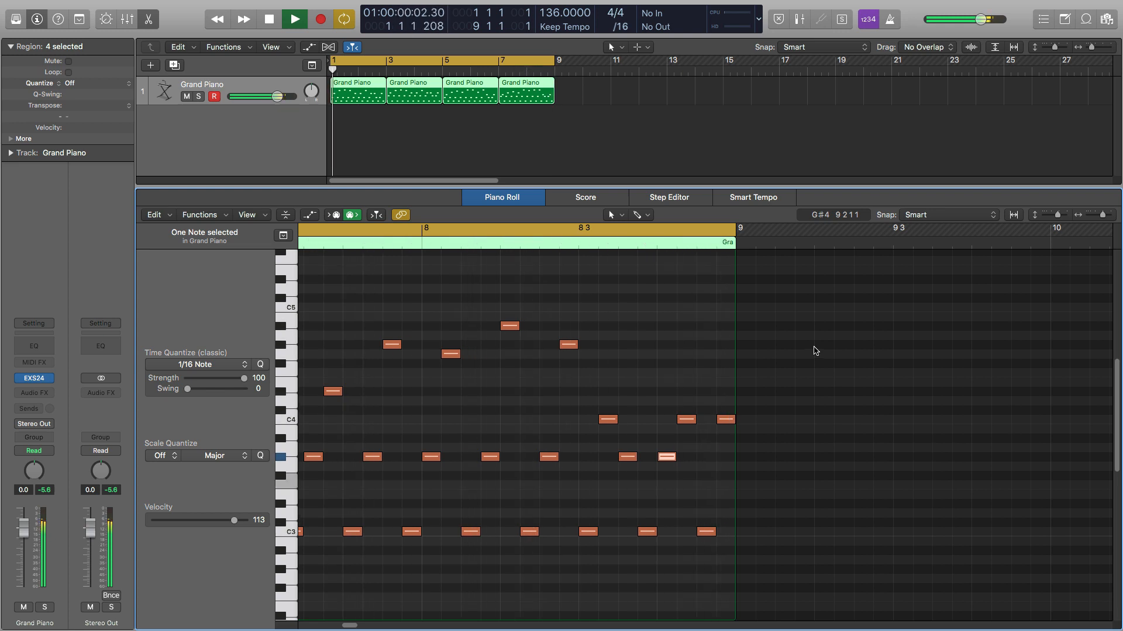
pyautogui.press('space')
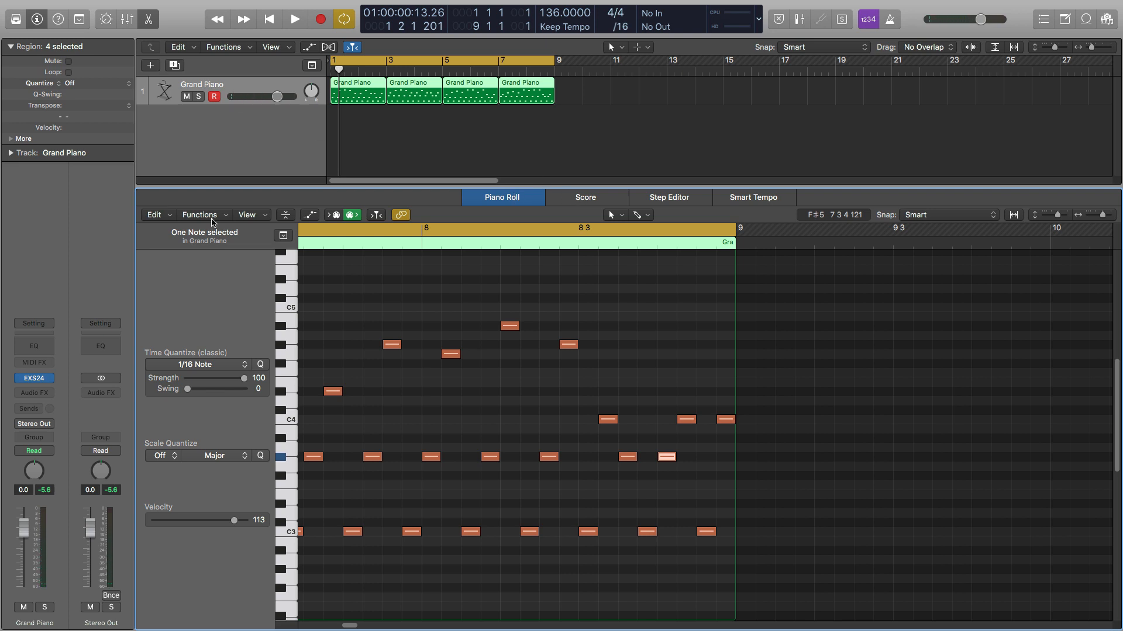
# Replace the EXS24 instrument on the Grand Piano track with LennarDigital's Sylenth1
pyautogui.click(51, 379)
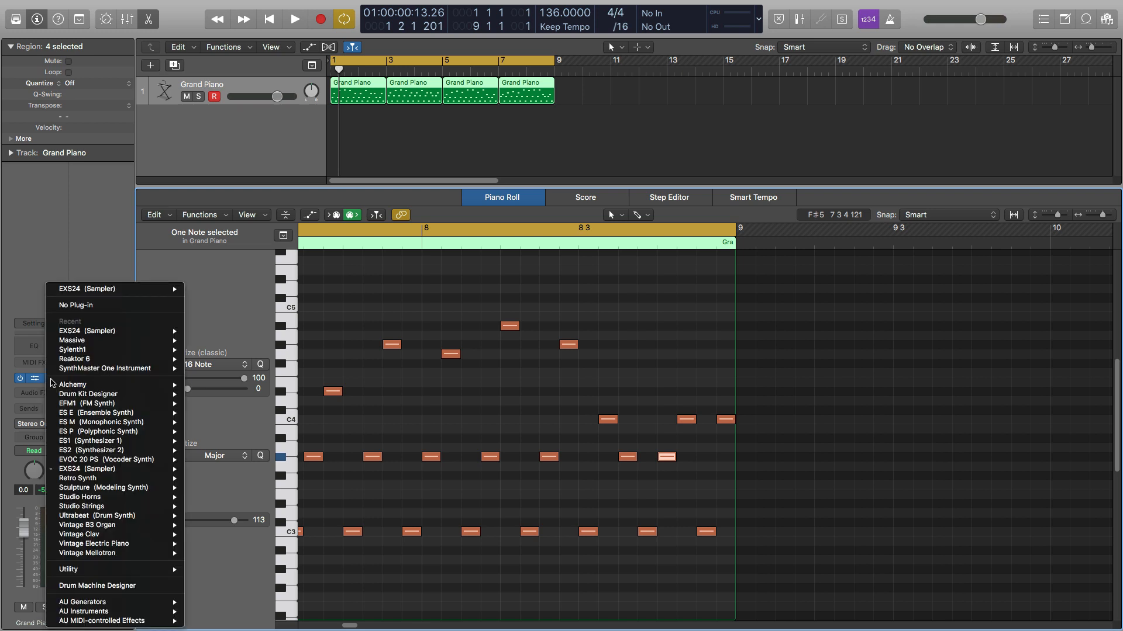
pyautogui.moveTo(93, 612)
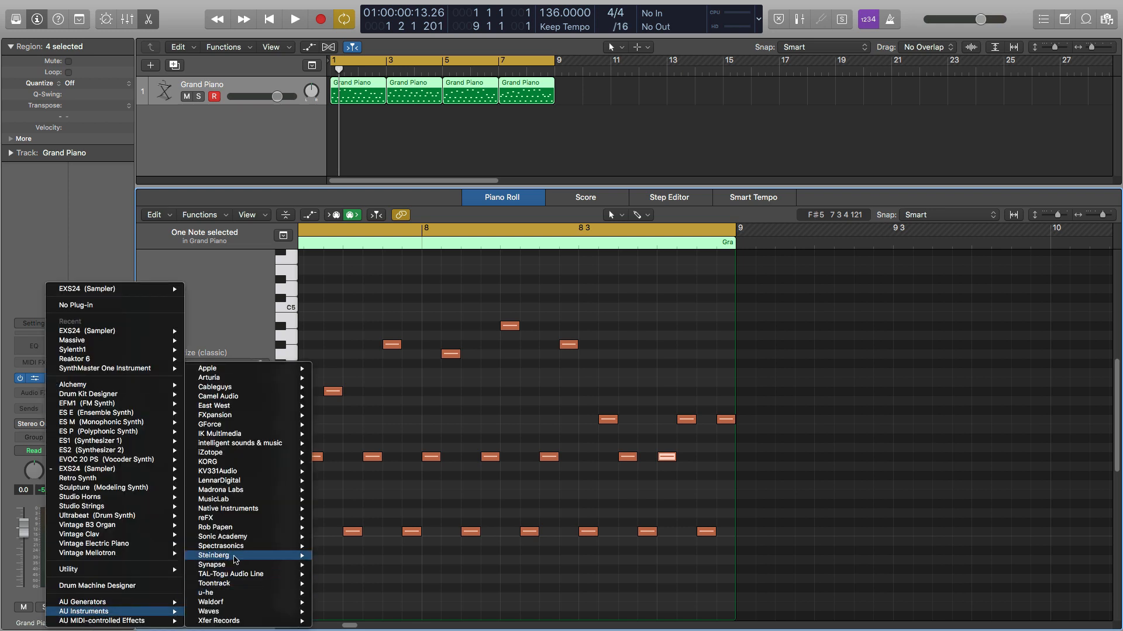
pyautogui.moveTo(234, 548)
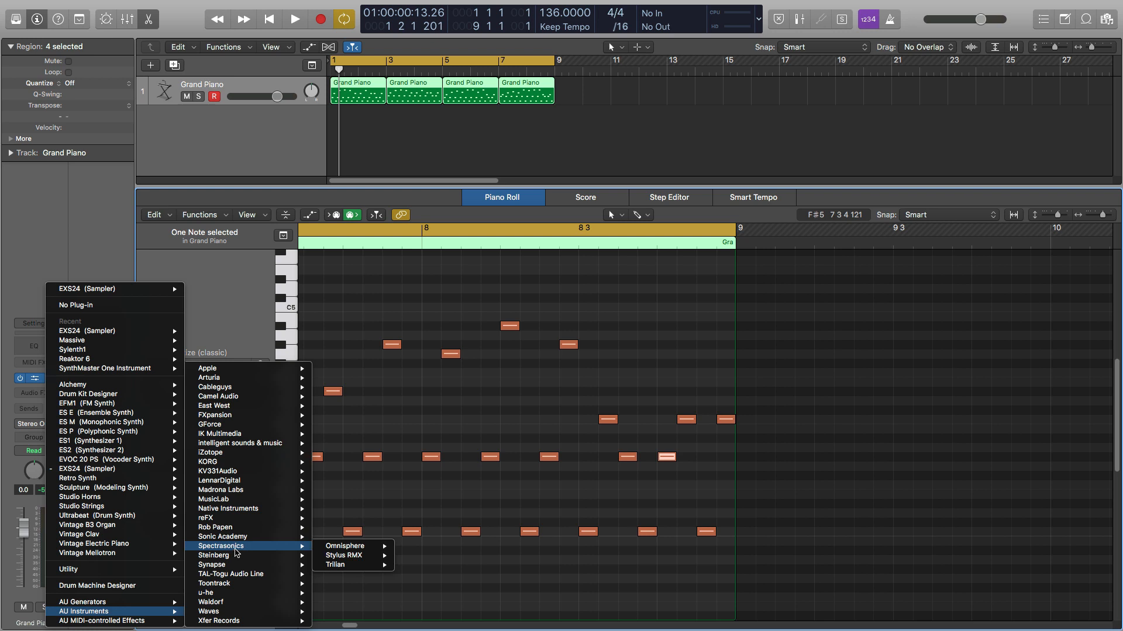
pyautogui.moveTo(239, 481)
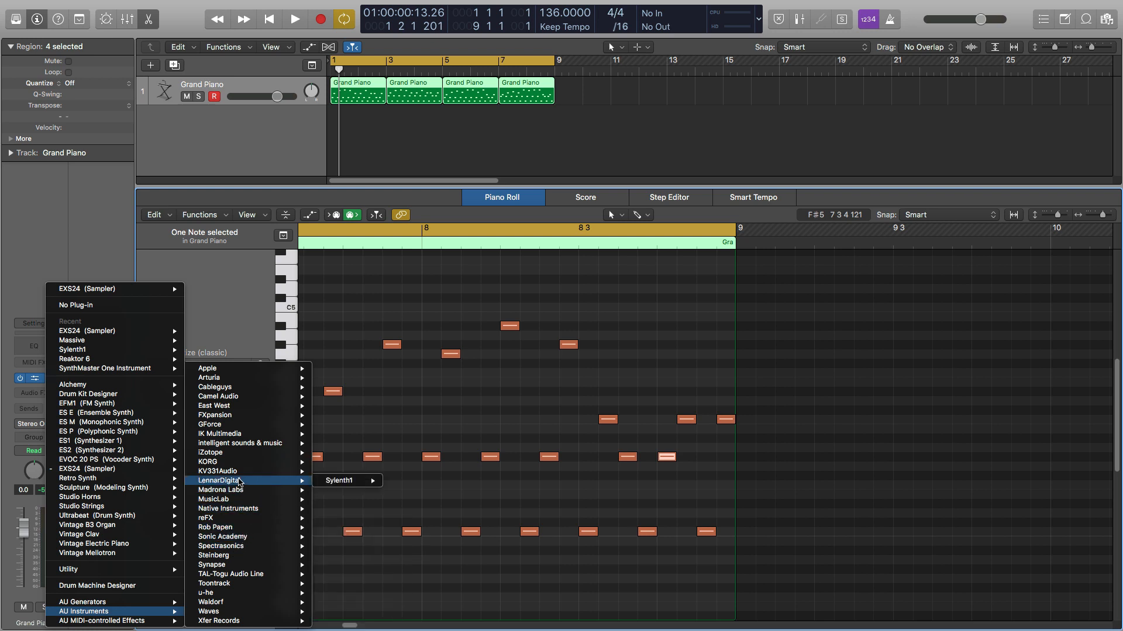
pyautogui.moveTo(342, 481)
pyautogui.click(400, 481)
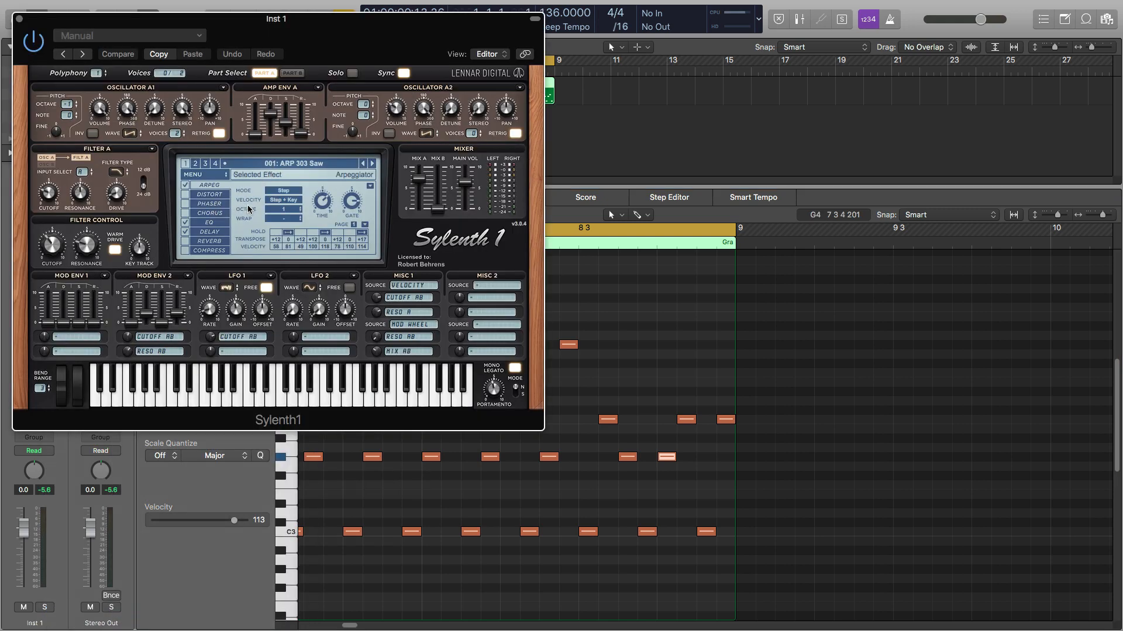
# Load the Vandalism Bank from Sylenth1's factory banks
pyautogui.click(202, 175)
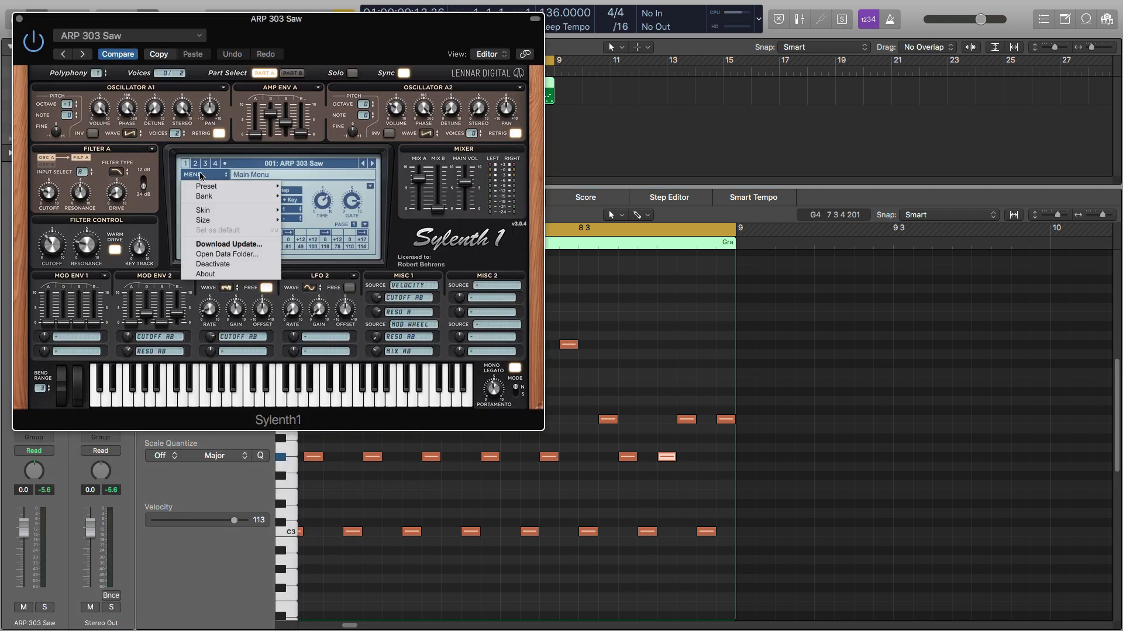
pyautogui.moveTo(212, 199)
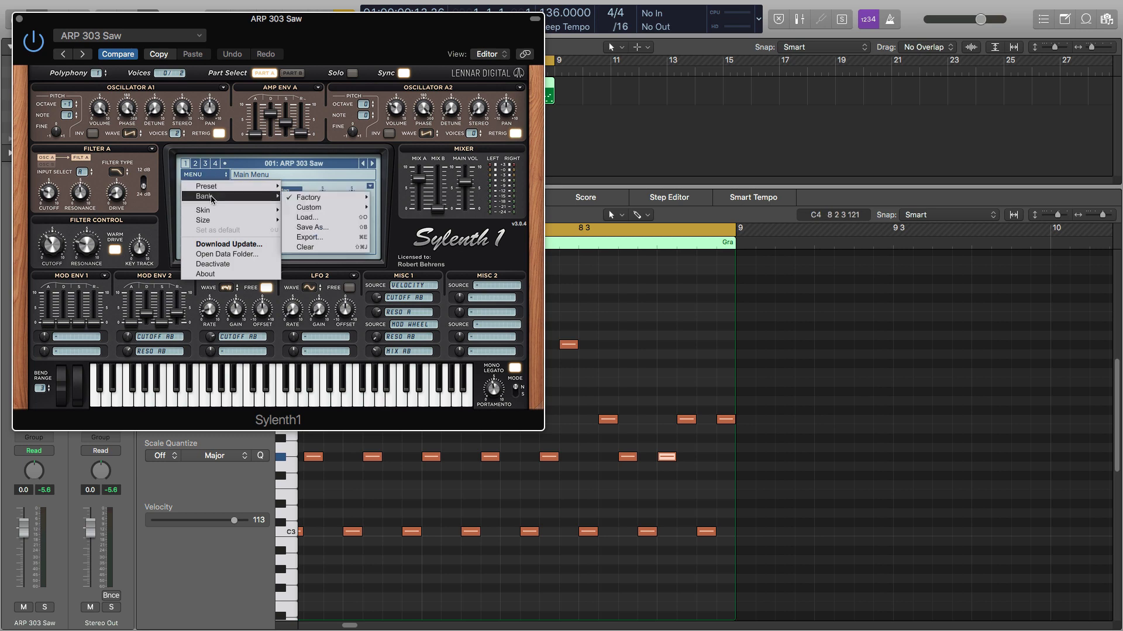
pyautogui.moveTo(326, 201)
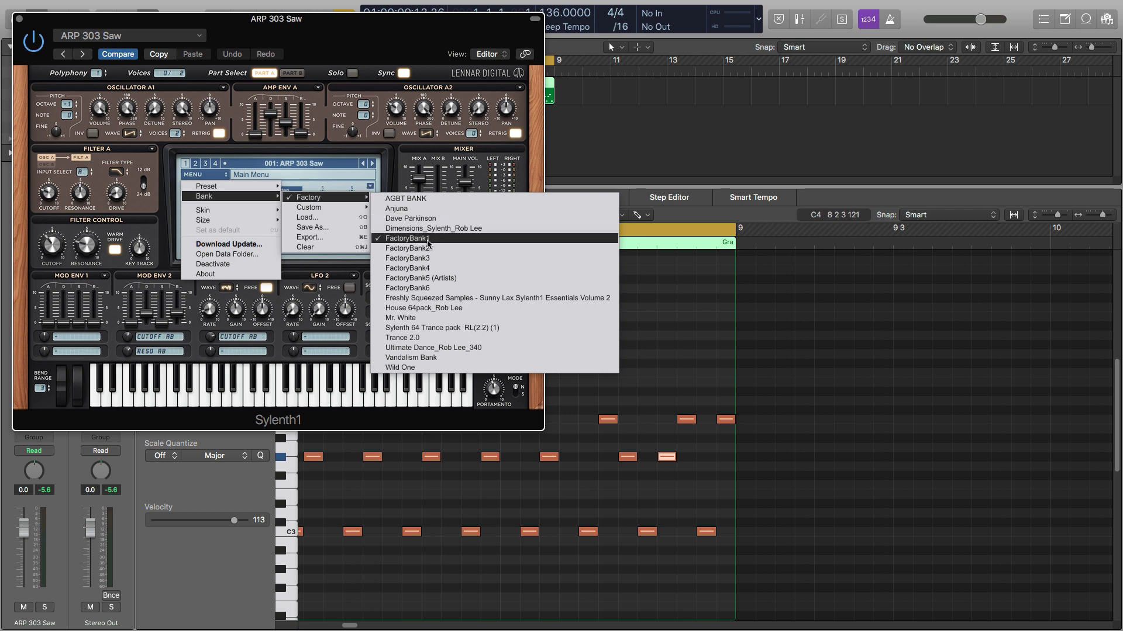
pyautogui.click(425, 358)
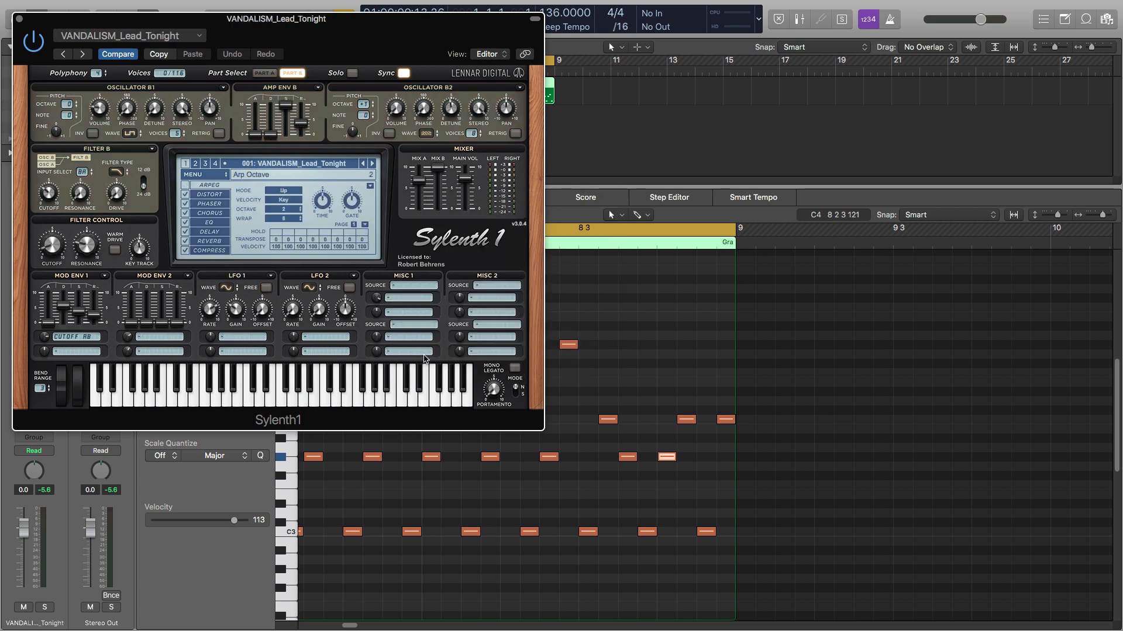
# Audition the VANDALISM_Bass_Bazoooka and VANDALISM_Lead_Wakanda presets and return to VANDALISM_Lead_Tonight
pyautogui.click(281, 164)
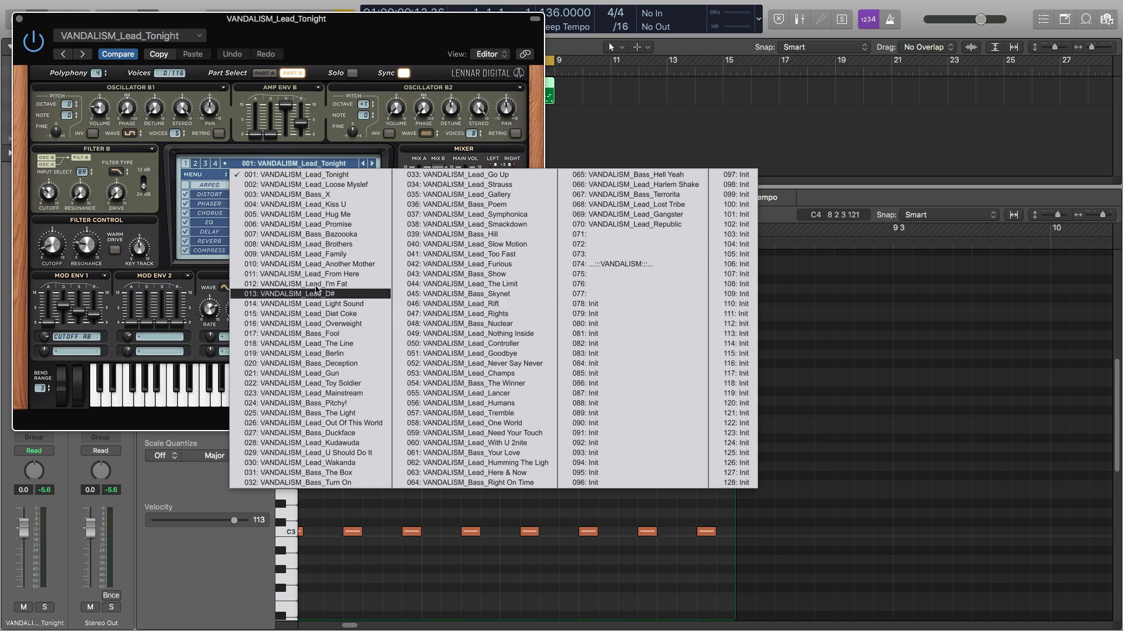
pyautogui.click(314, 235)
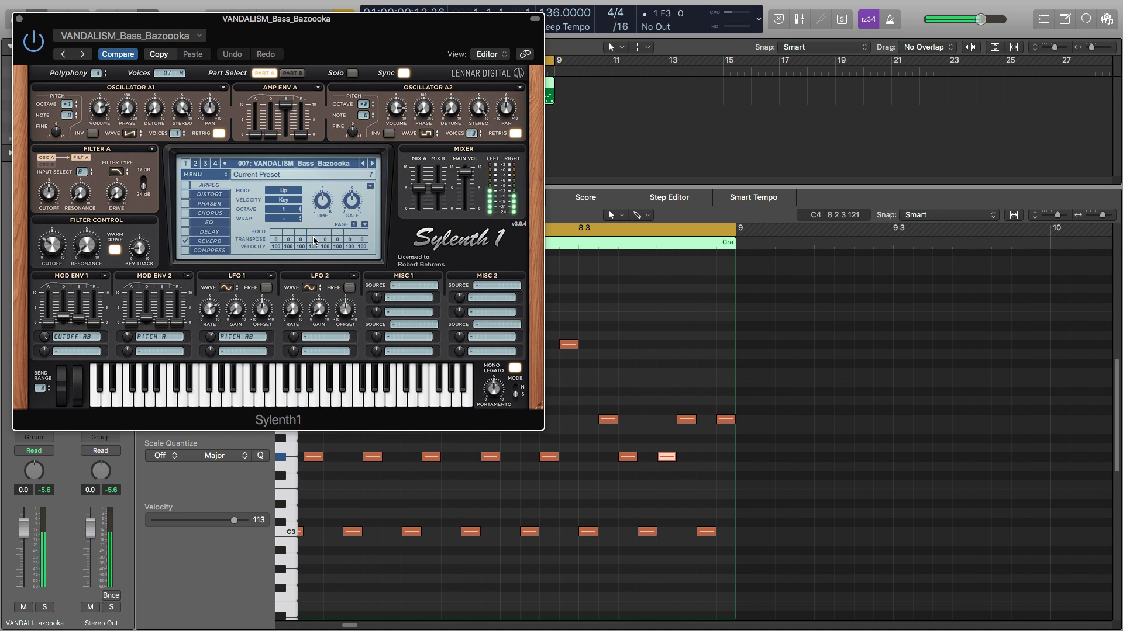
pyautogui.click(310, 164)
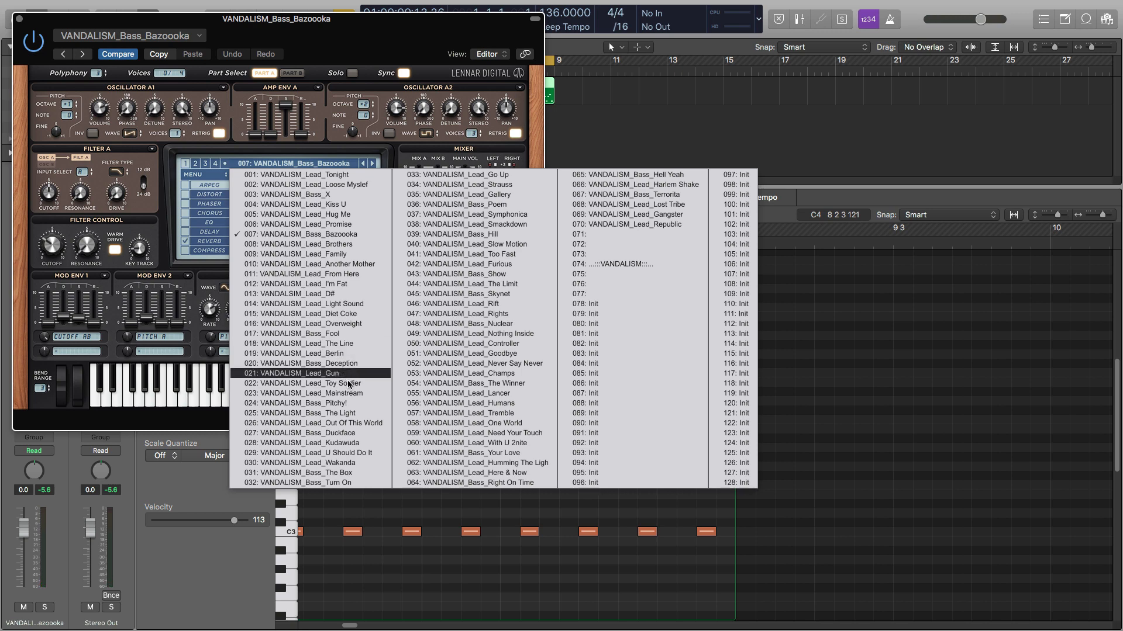
pyautogui.click(347, 463)
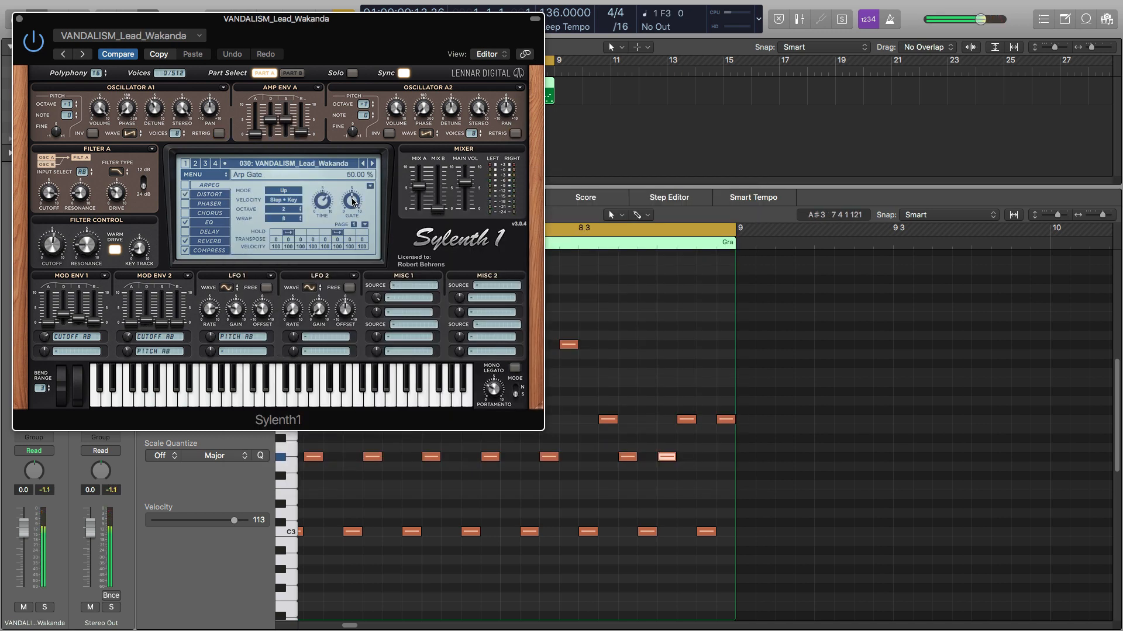
pyautogui.click(296, 167)
pyautogui.click(306, 173)
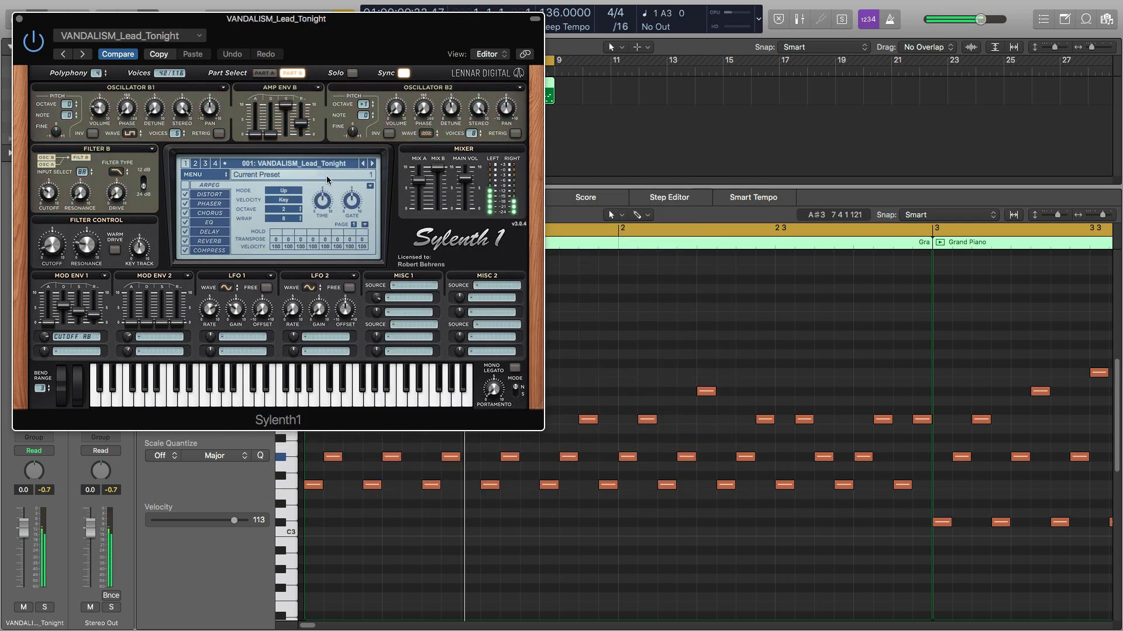
# Step forward through the Vandalism presets to 011 VANDALISM_Lead_From Here
pyautogui.click(373, 163)
pyautogui.click(373, 164)
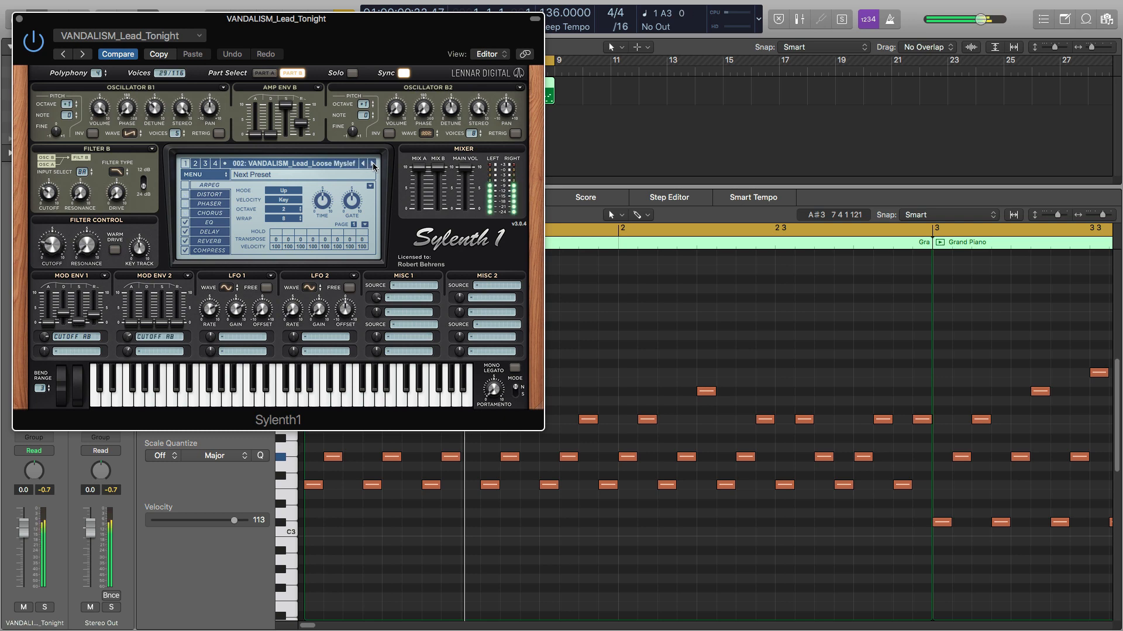
pyautogui.click(372, 165)
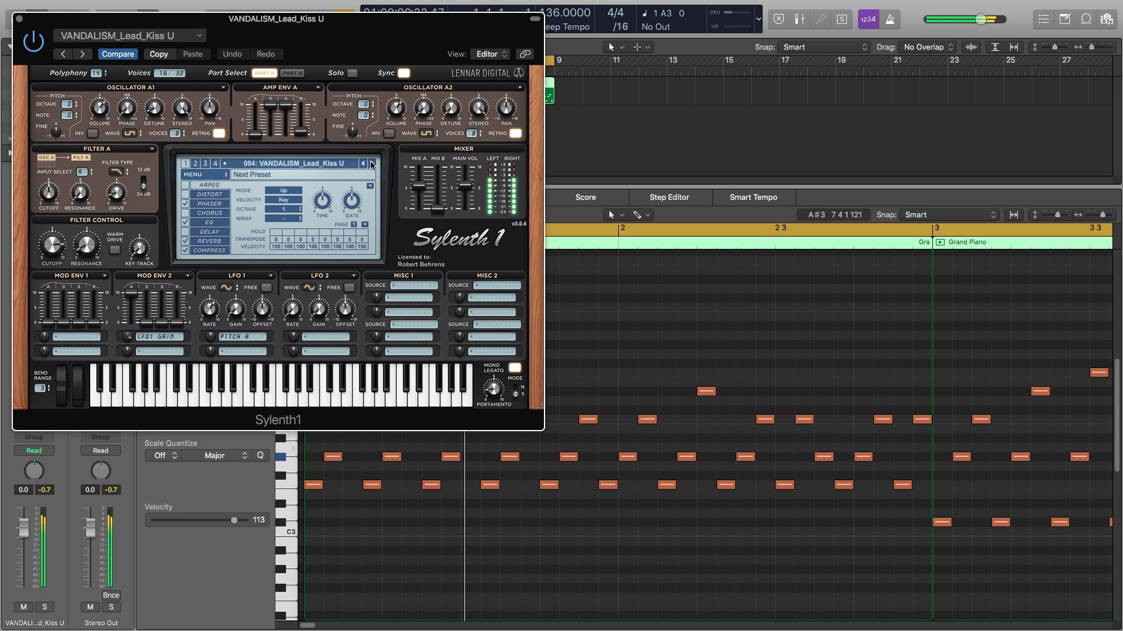
pyautogui.click(372, 164)
pyautogui.click(373, 164)
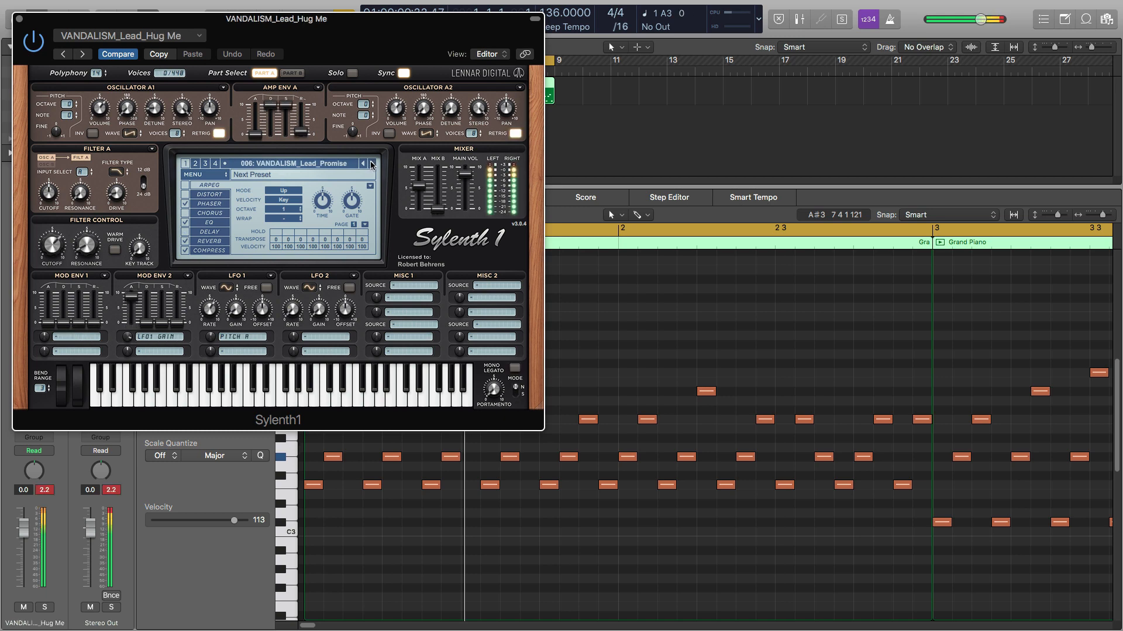
pyautogui.click(373, 164)
pyautogui.click(372, 164)
pyautogui.click(372, 164)
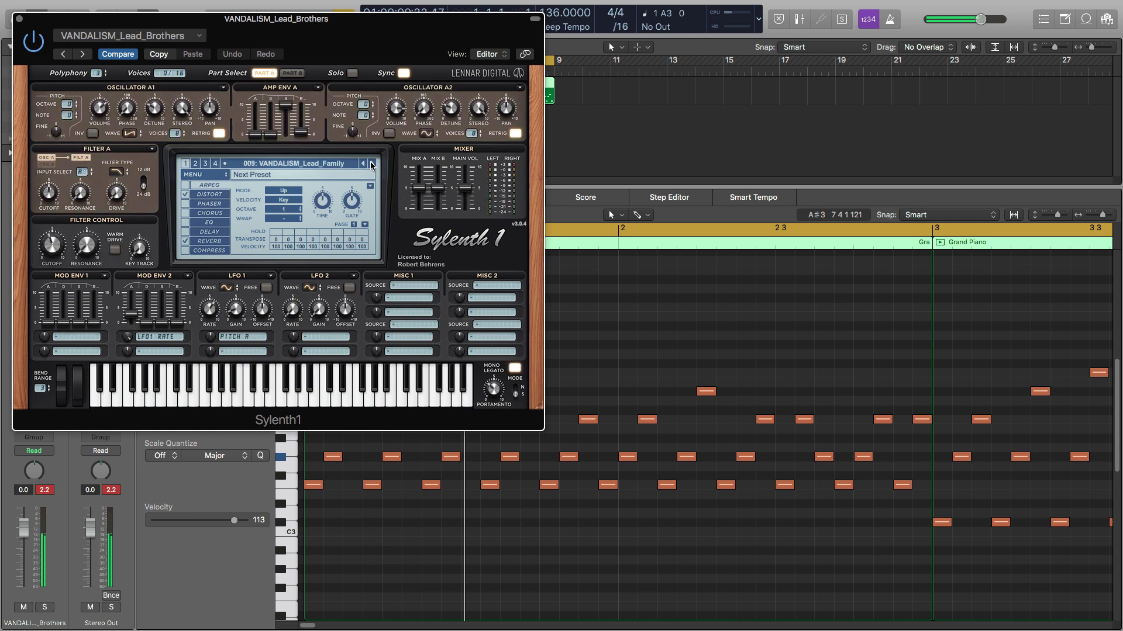
pyautogui.click(372, 164)
pyautogui.click(372, 164)
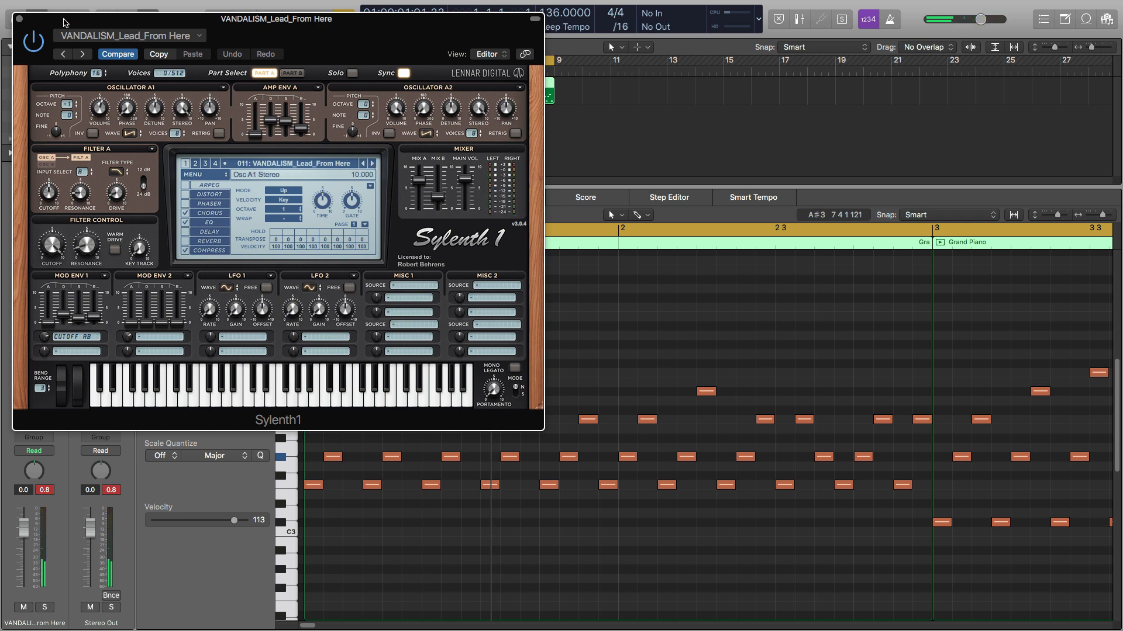
# Lower Sylenth1's main volume to about 5.36, play the melody and reset the track's peak level display
pyautogui.moveTo(65, 23); pyautogui.dragTo(446, 75)
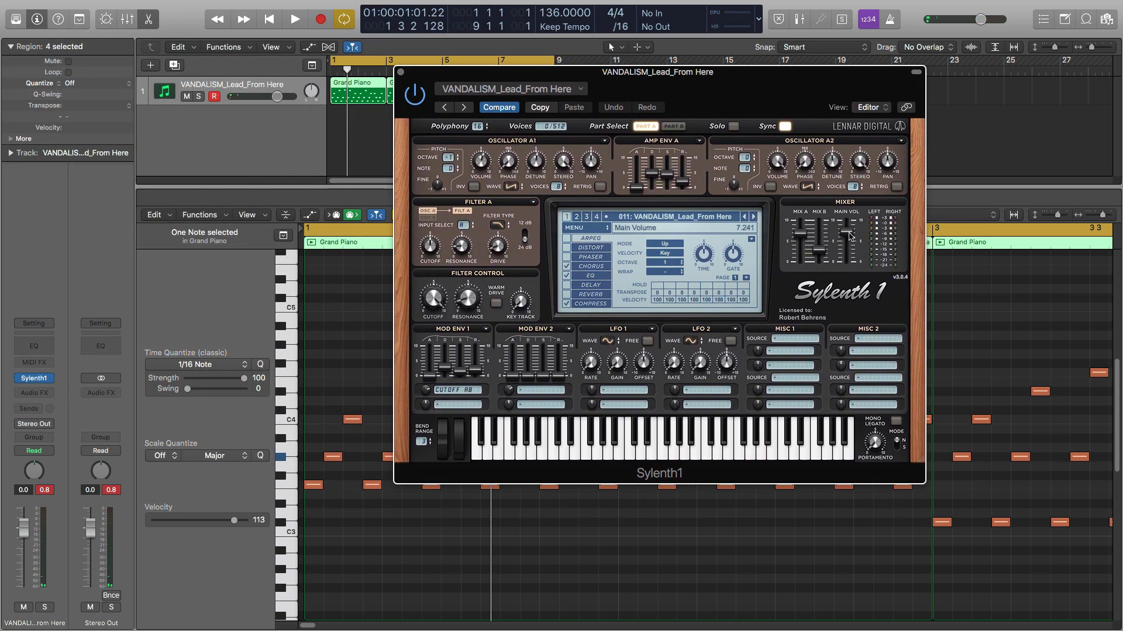
pyautogui.moveTo(849, 236); pyautogui.dragTo(851, 250)
pyautogui.press('space')
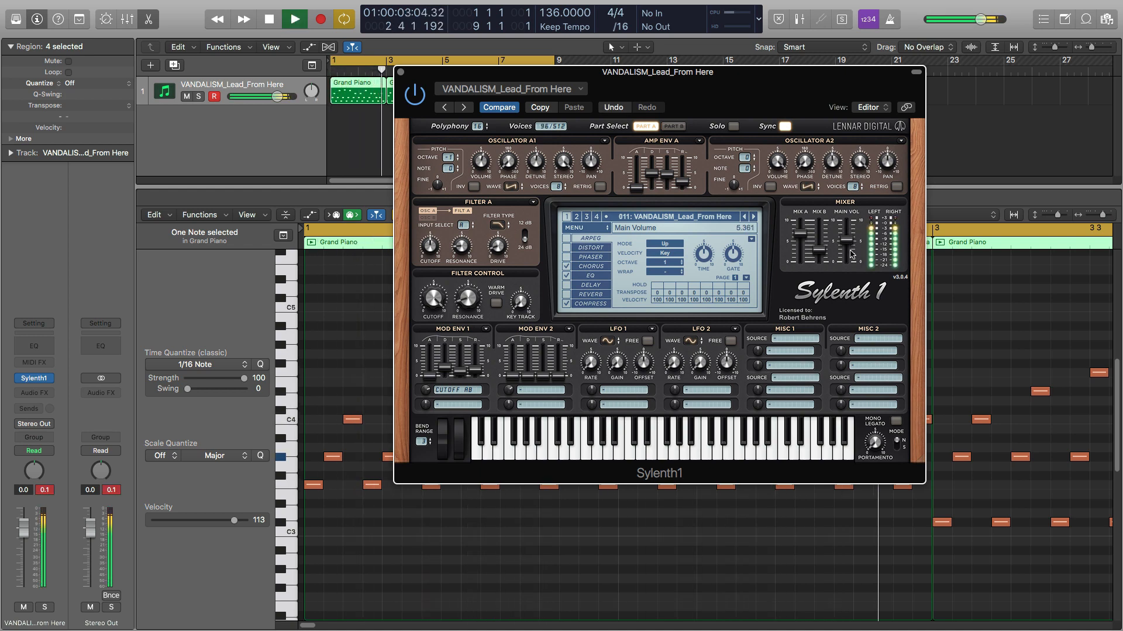
pyautogui.click(45, 490)
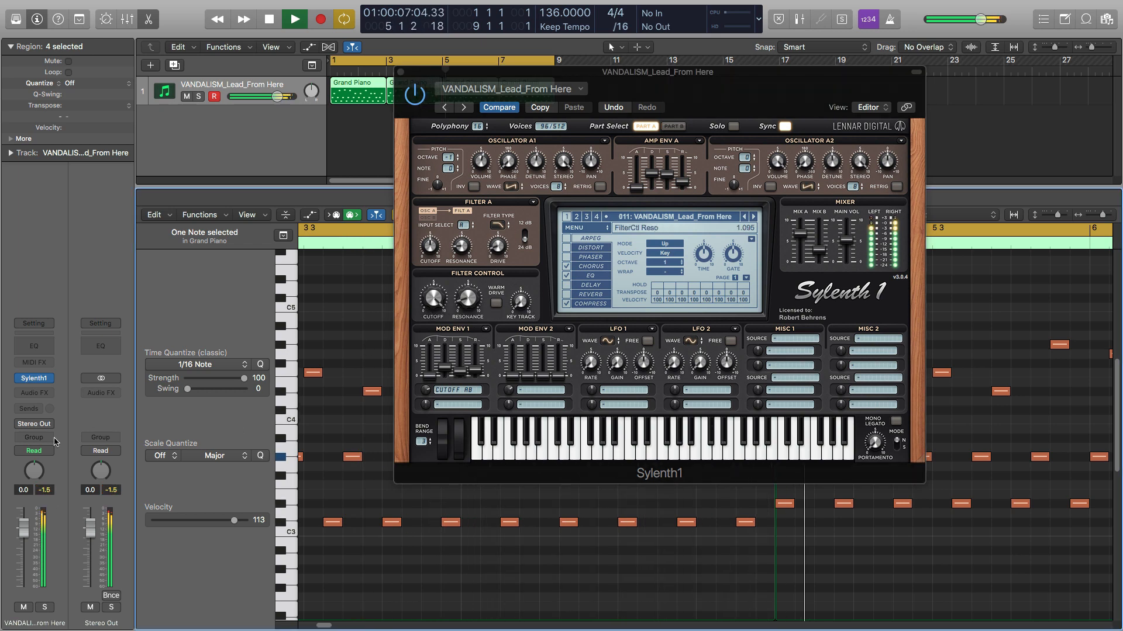
pyautogui.press('space')
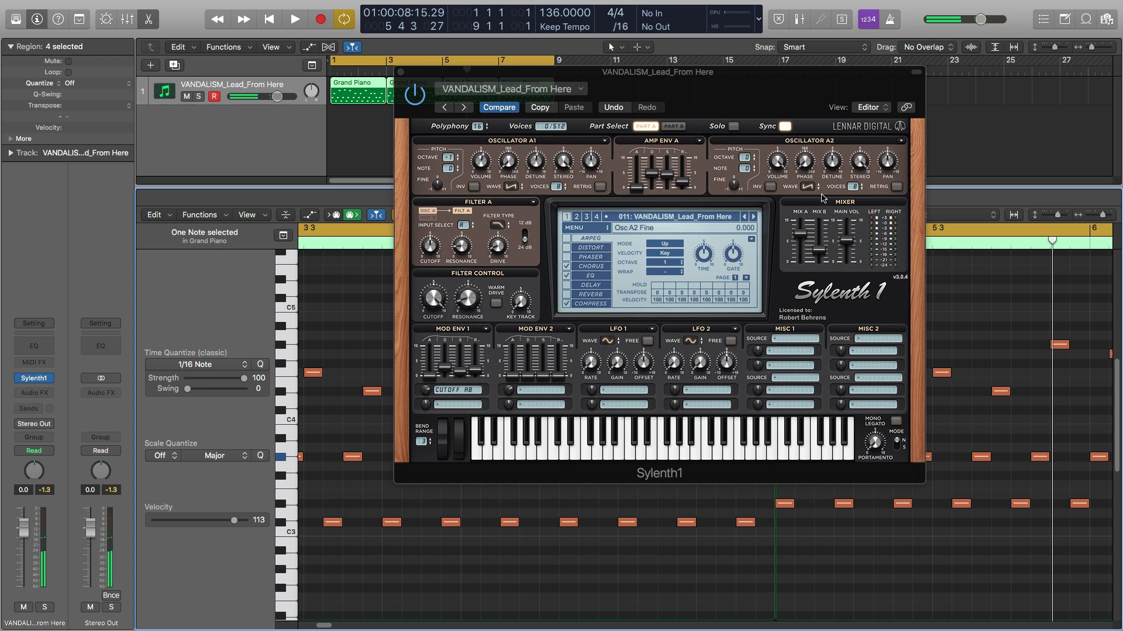
# Shorten the release of Amp Envelope A to about 2.83, replay the melody and close the Sylenth1 window
pyautogui.press('space')
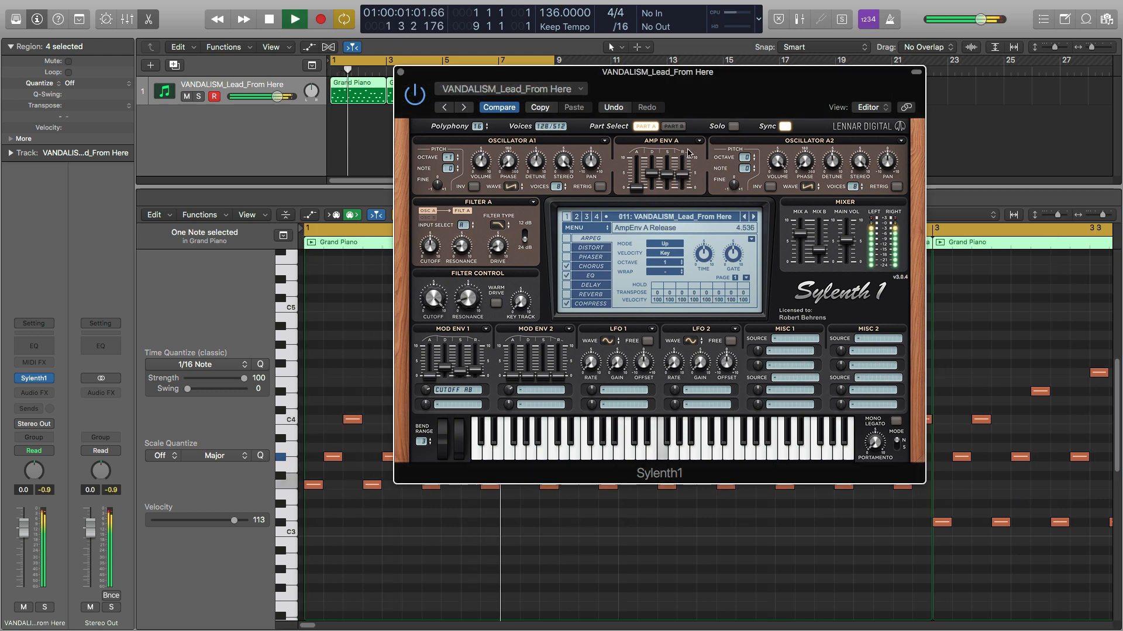
pyautogui.moveTo(681, 169); pyautogui.dragTo(682, 180)
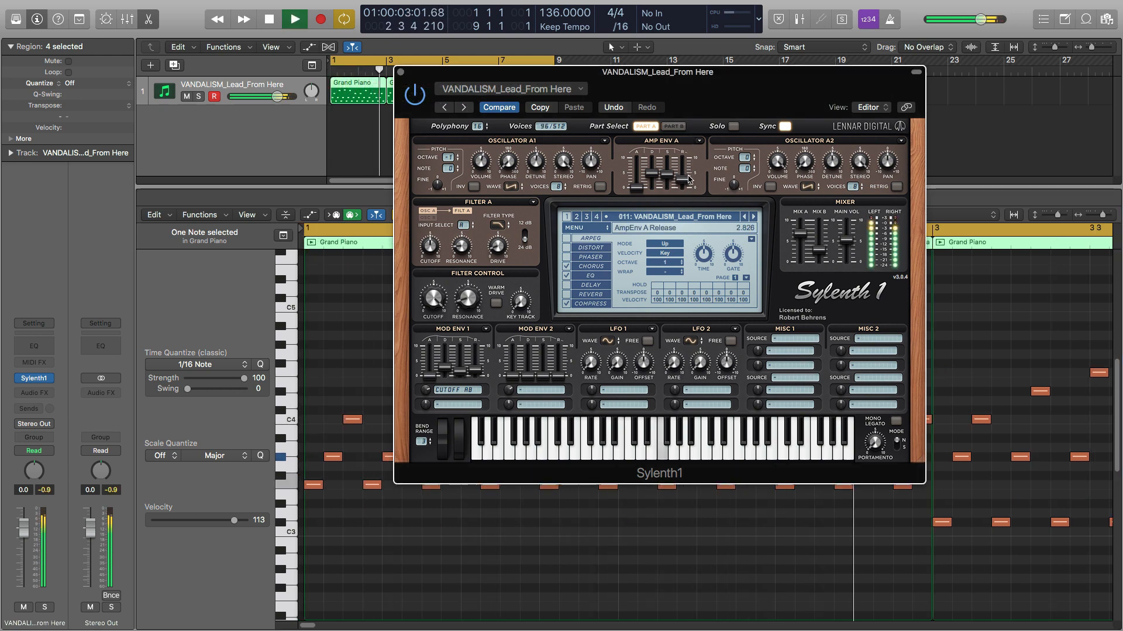
pyautogui.press('space')
pyautogui.press('space')
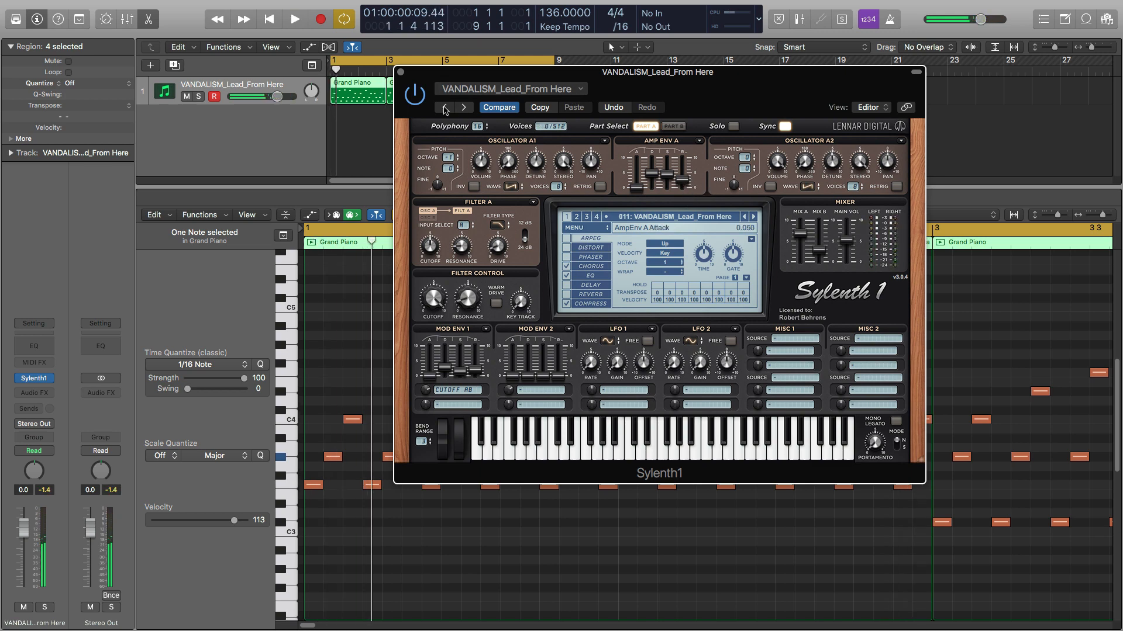
pyautogui.click(463, 109)
pyautogui.click(462, 109)
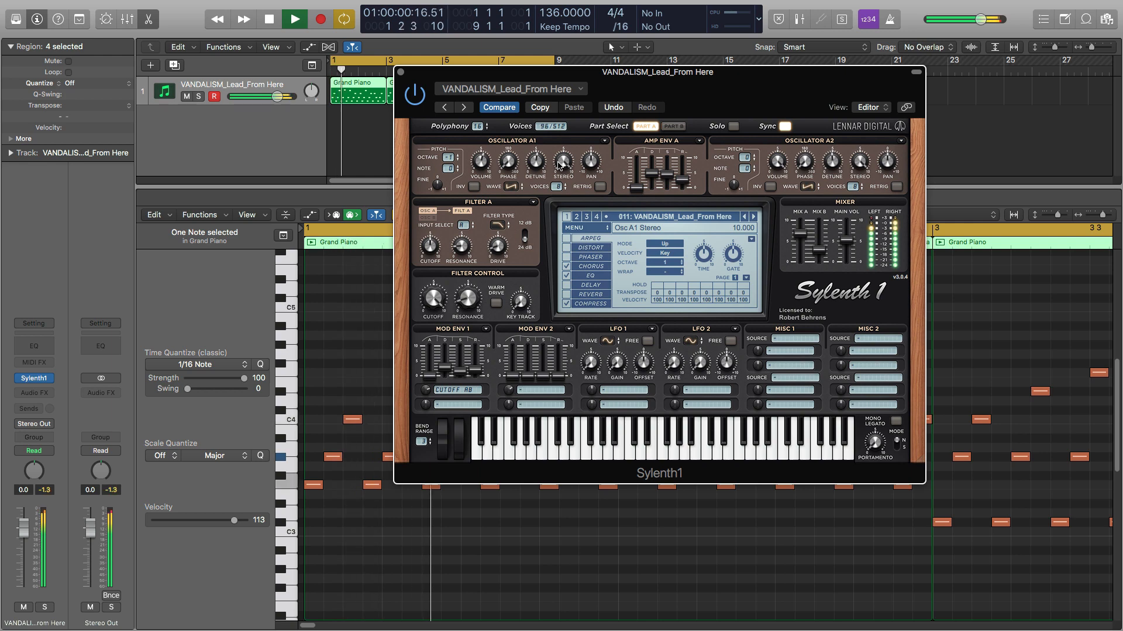
pyautogui.click(401, 72)
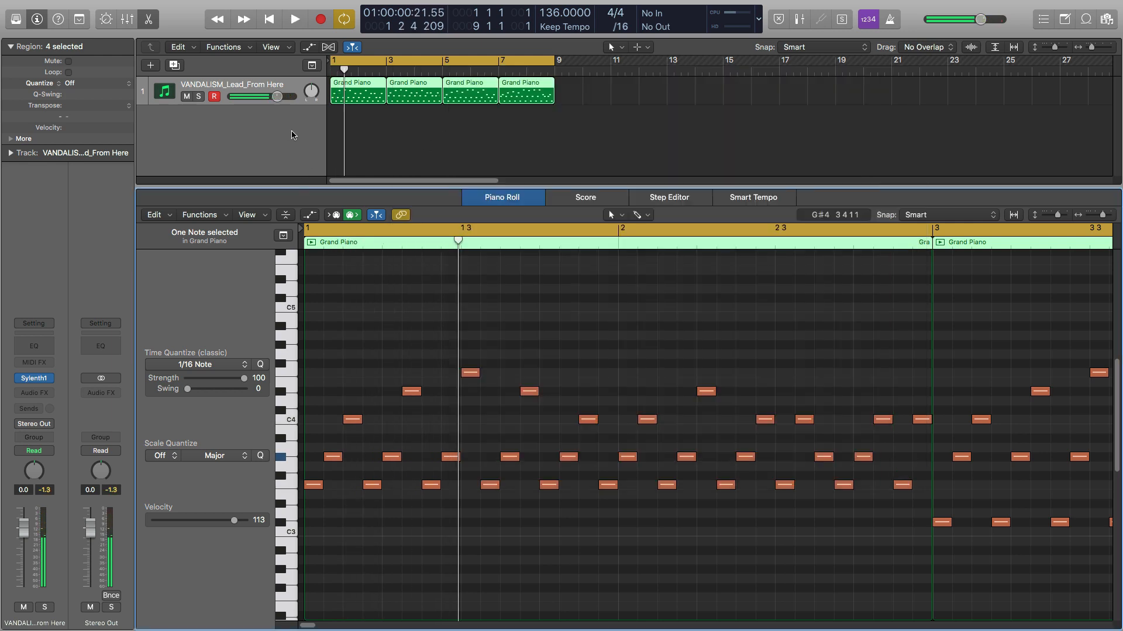
# Add a second software instrument track and copy the four Grand Piano regions onto it at bar 1
pyautogui.doubleClick(255, 118)
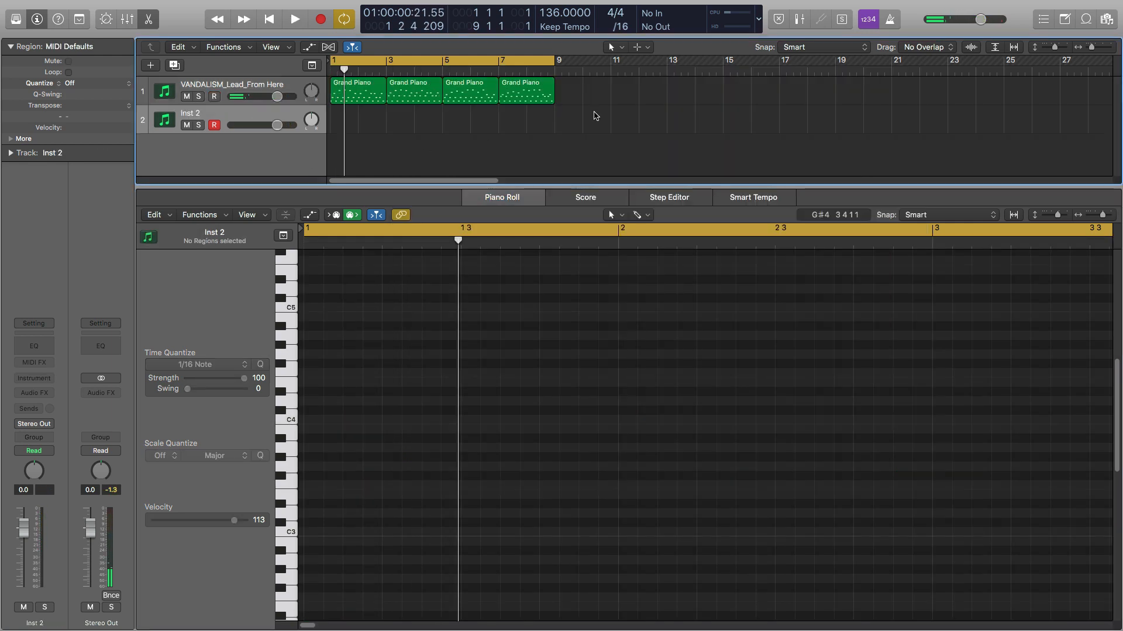
pyautogui.moveTo(595, 115); pyautogui.dragTo(342, 120)
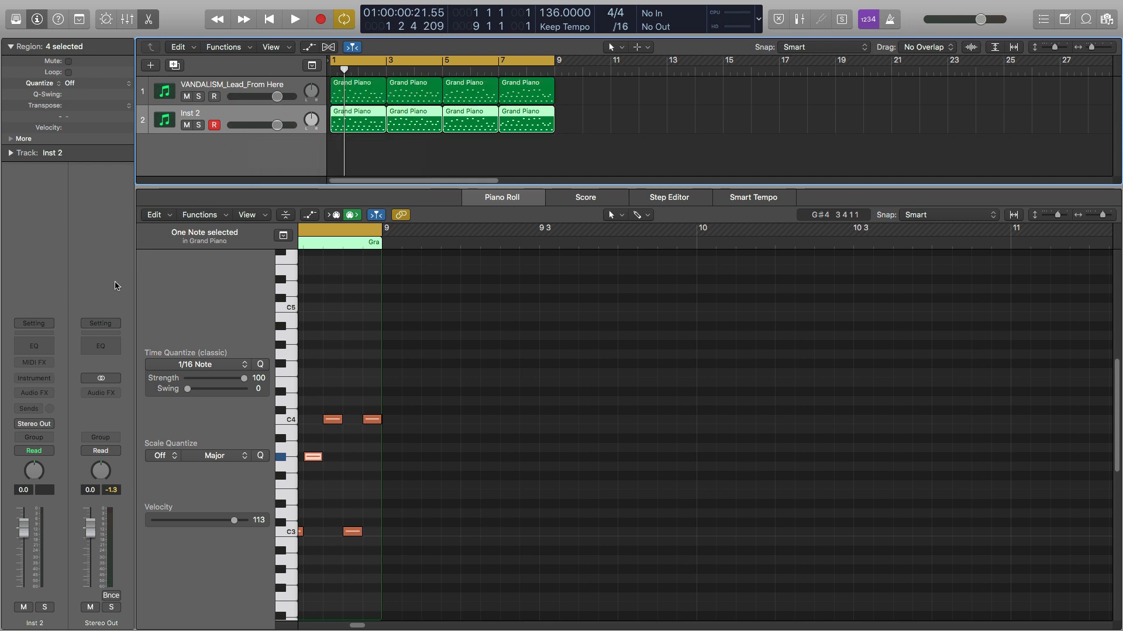
# Load Nexus 2 as the software instrument on the Inst 2 track
pyautogui.click(50, 379)
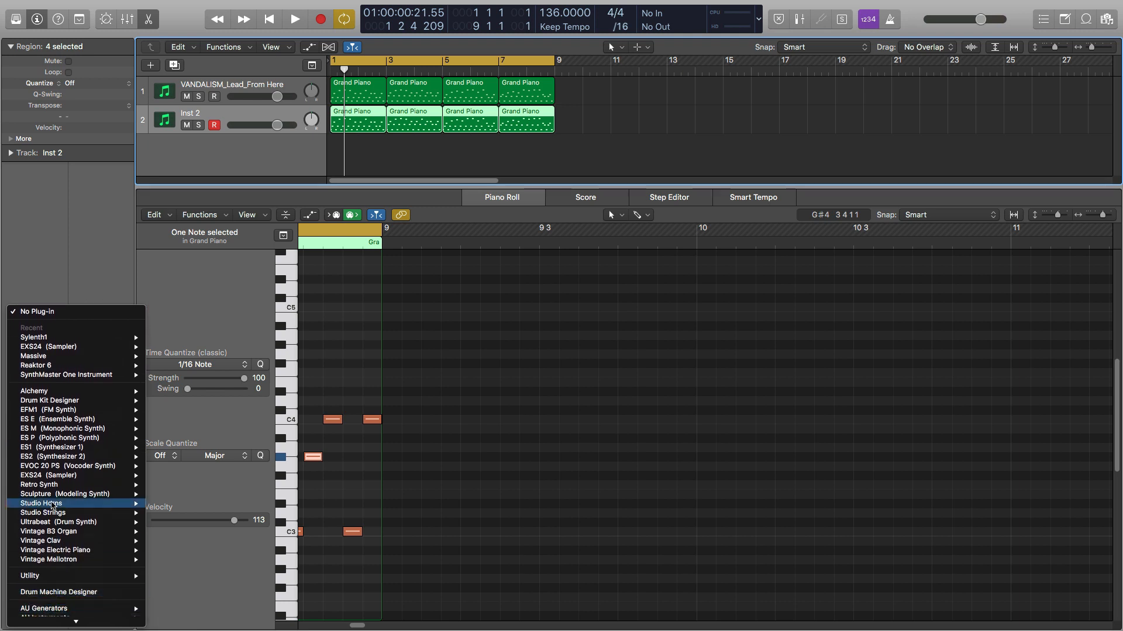
pyautogui.moveTo(53, 611)
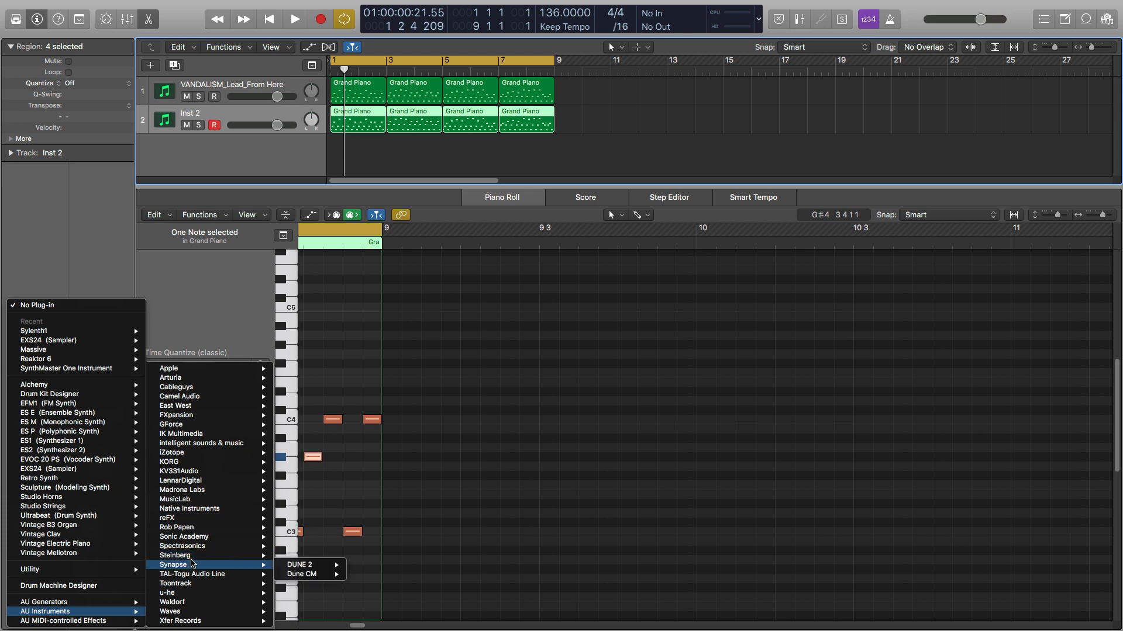
pyautogui.moveTo(240, 516)
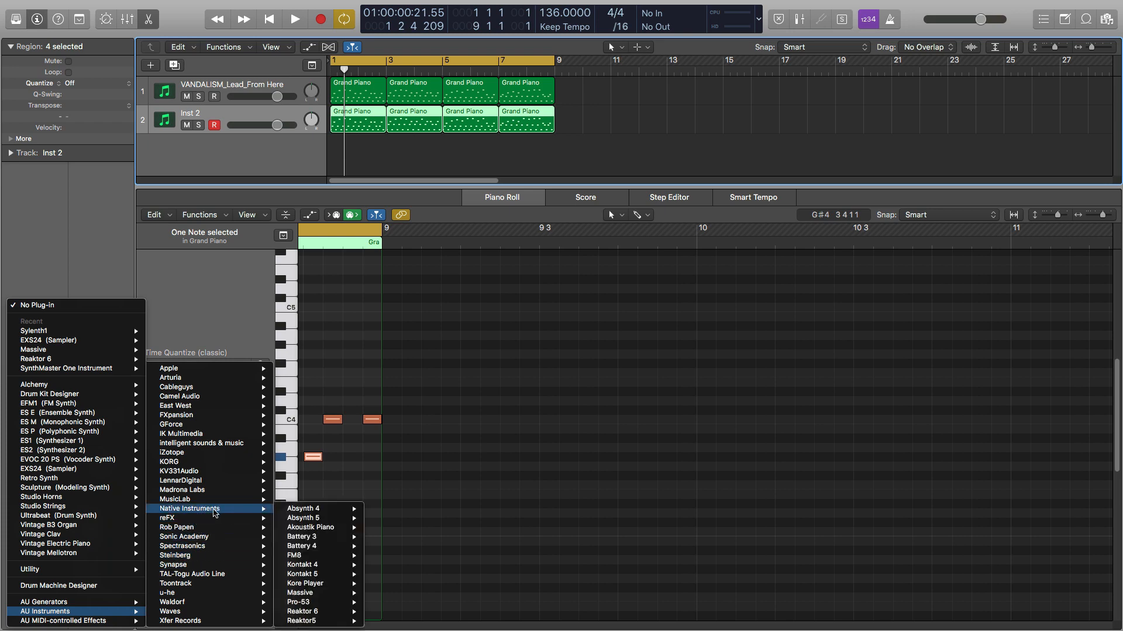
pyautogui.moveTo(298, 518)
pyautogui.click(363, 518)
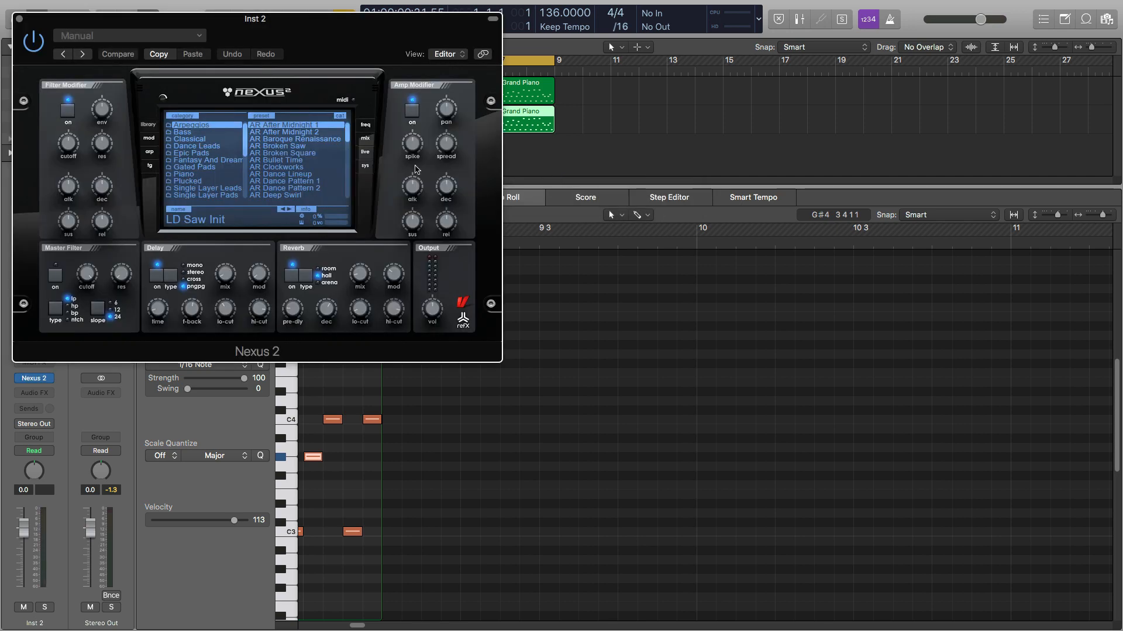
# Choose Nexus 2's Plucked category and audition its presets from PL Amberpikes through to PL Dyk Pikes
pyautogui.click(193, 182)
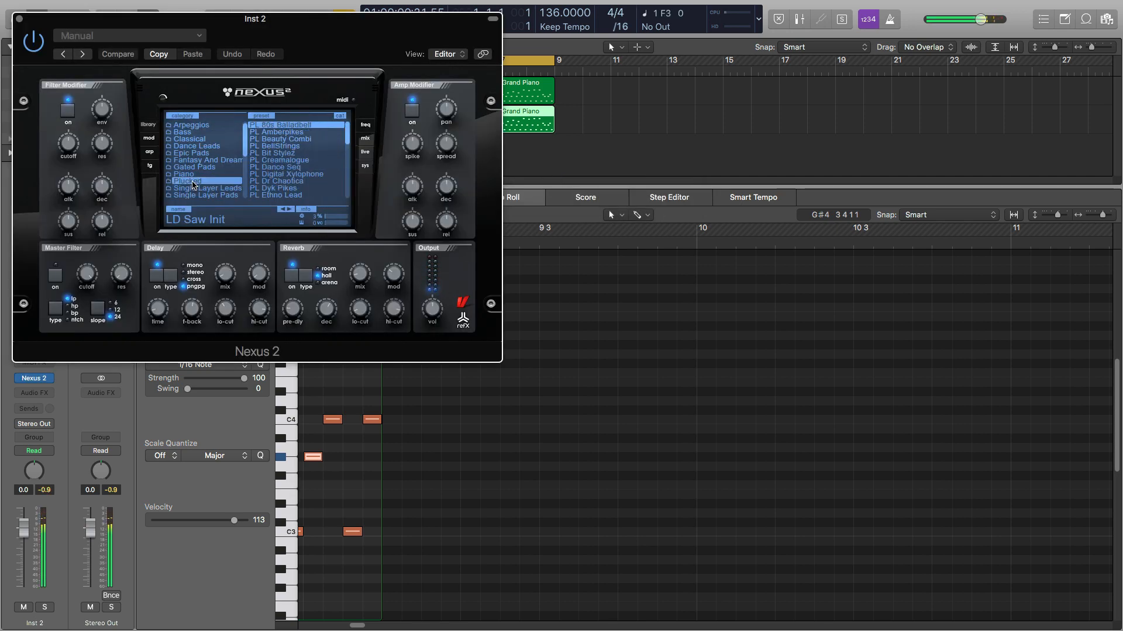
pyautogui.click(283, 133)
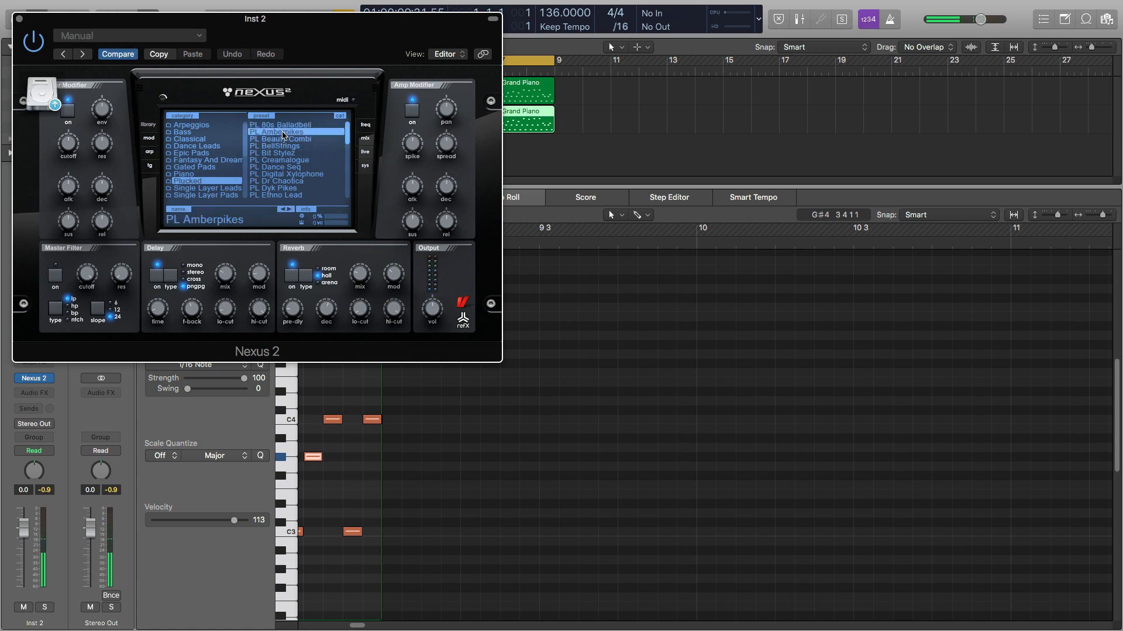
pyautogui.click(292, 210)
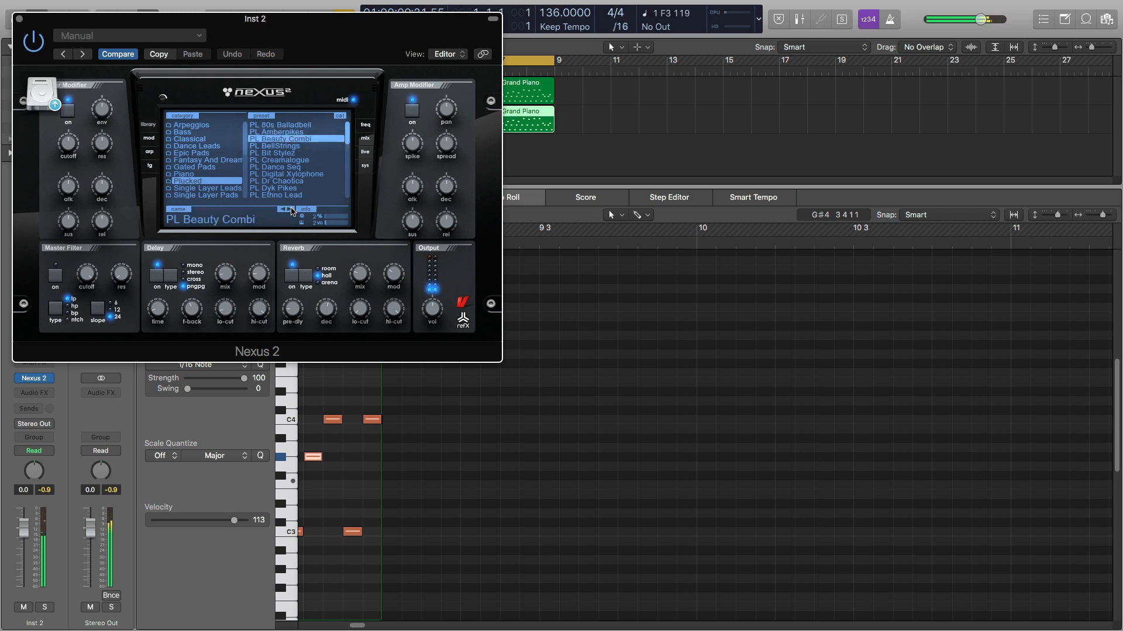
pyautogui.click(292, 210)
pyautogui.click(292, 211)
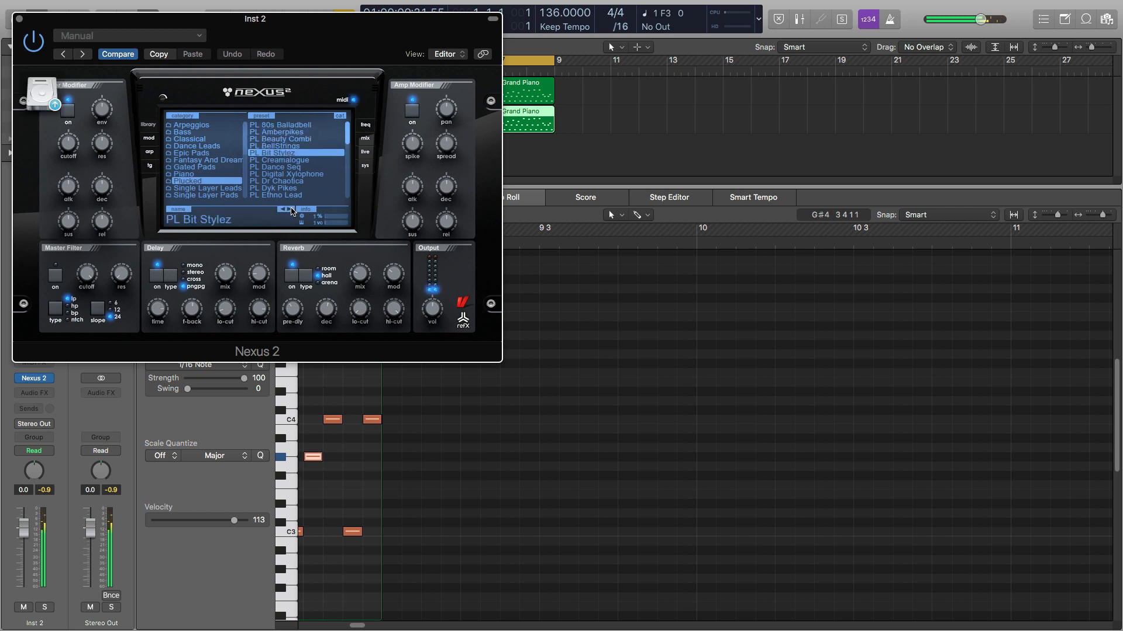
pyautogui.click(292, 211)
pyautogui.click(292, 211)
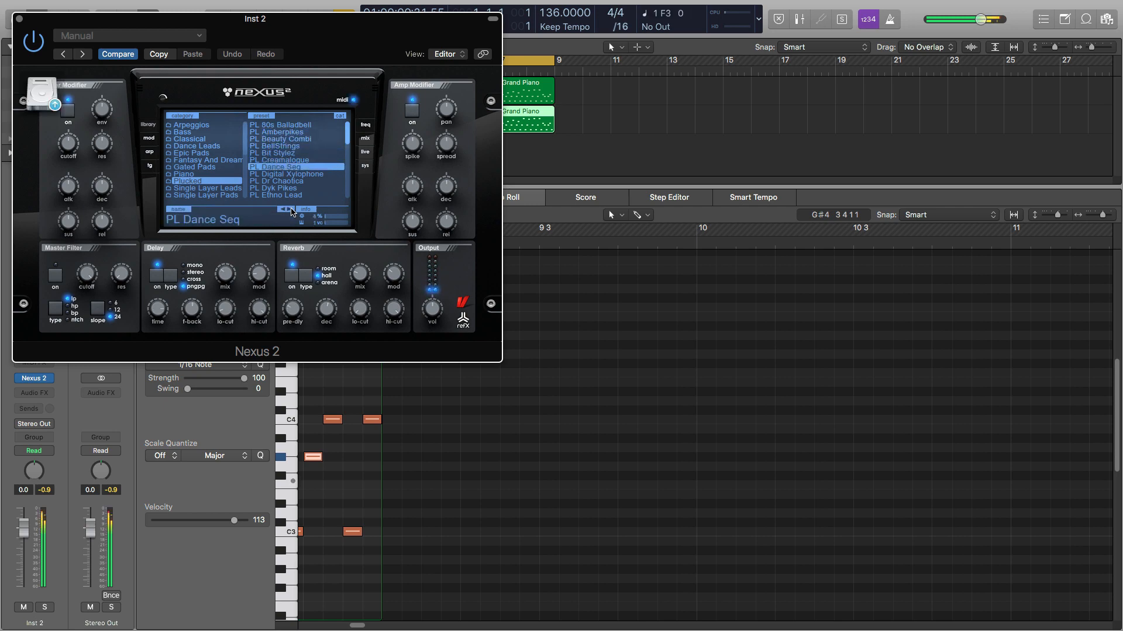
pyautogui.click(292, 210)
pyautogui.click(292, 210)
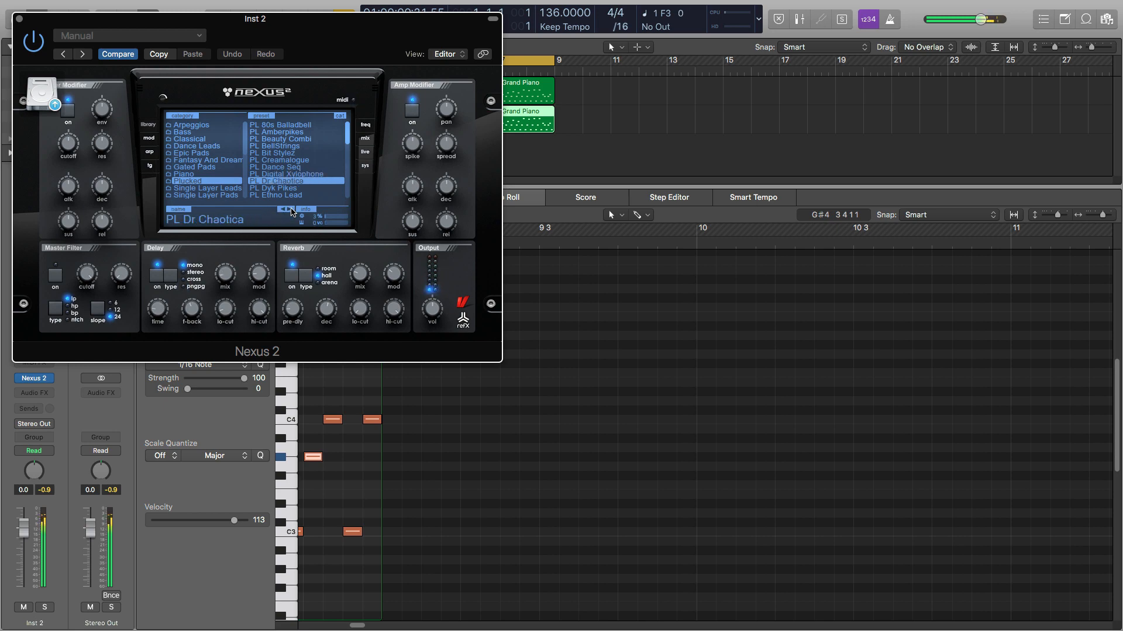
pyautogui.click(292, 210)
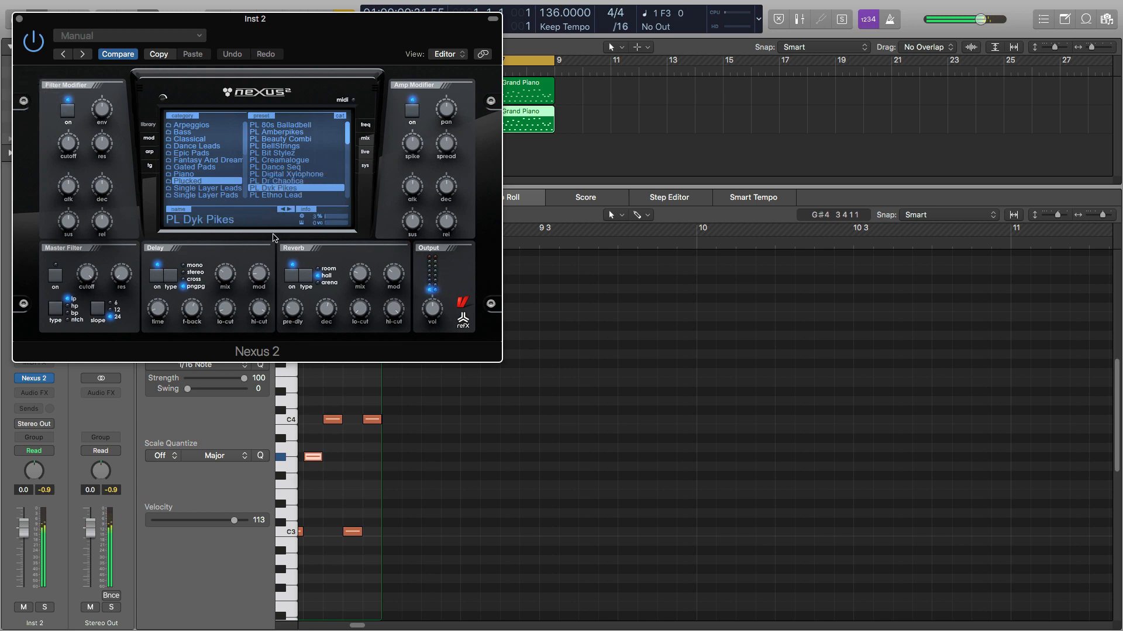
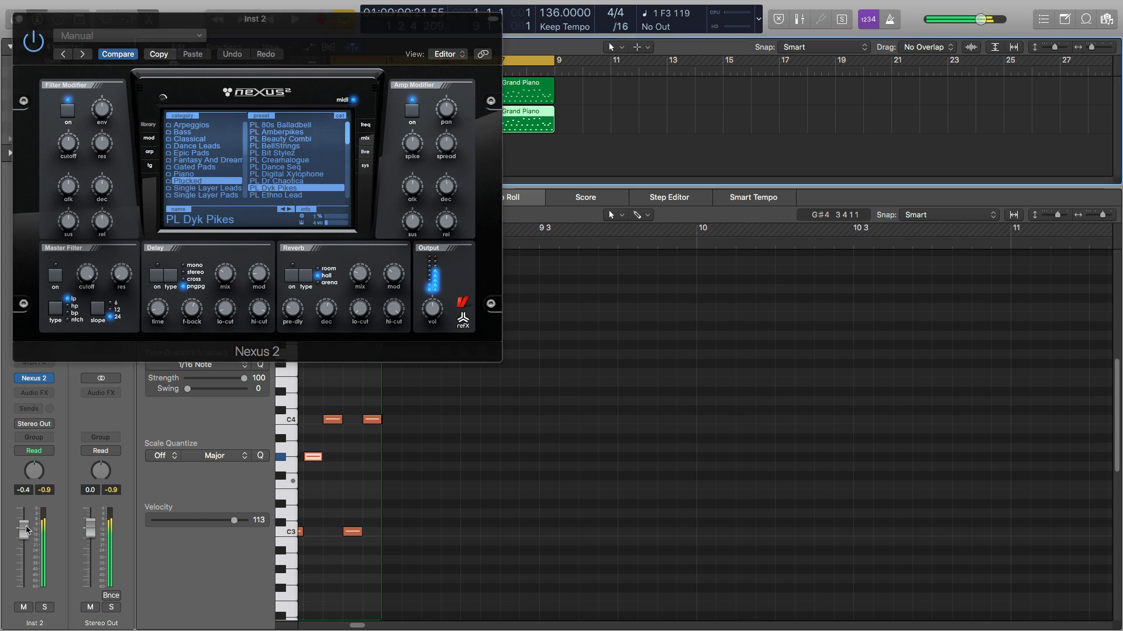
# Move the Nexus 2 window off the tracks, then play both tracks soloed while lowering Inst 2's volume to about -14.2 dB
pyautogui.moveTo(23, 527); pyautogui.dragTo(24, 536)
pyautogui.moveTo(70, 26); pyautogui.dragTo(627, 120)
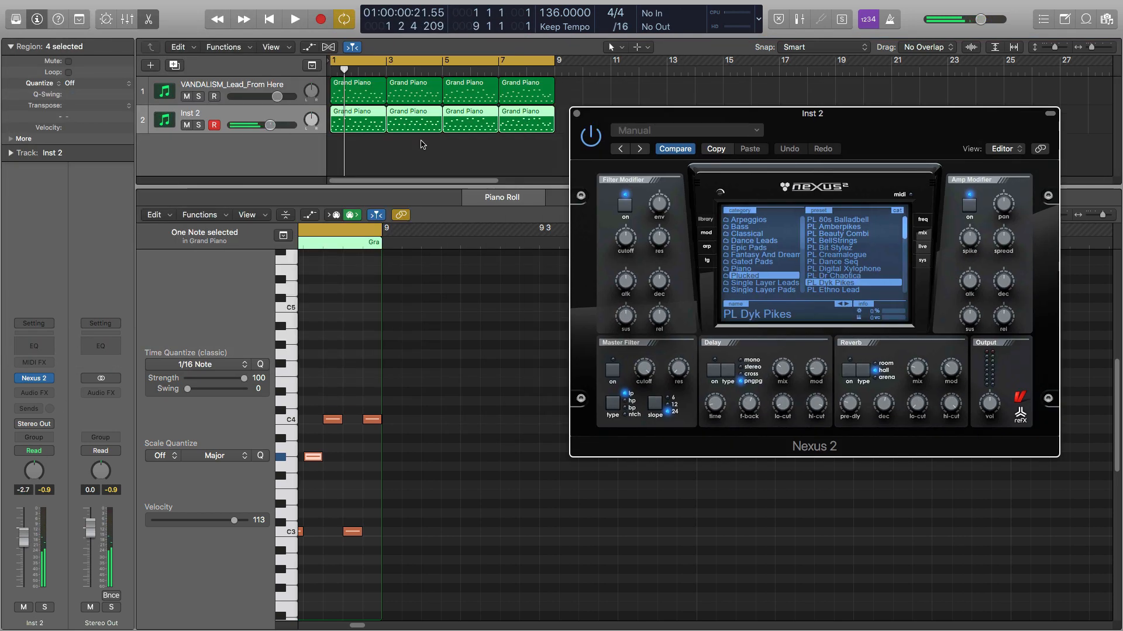
pyautogui.click(198, 125)
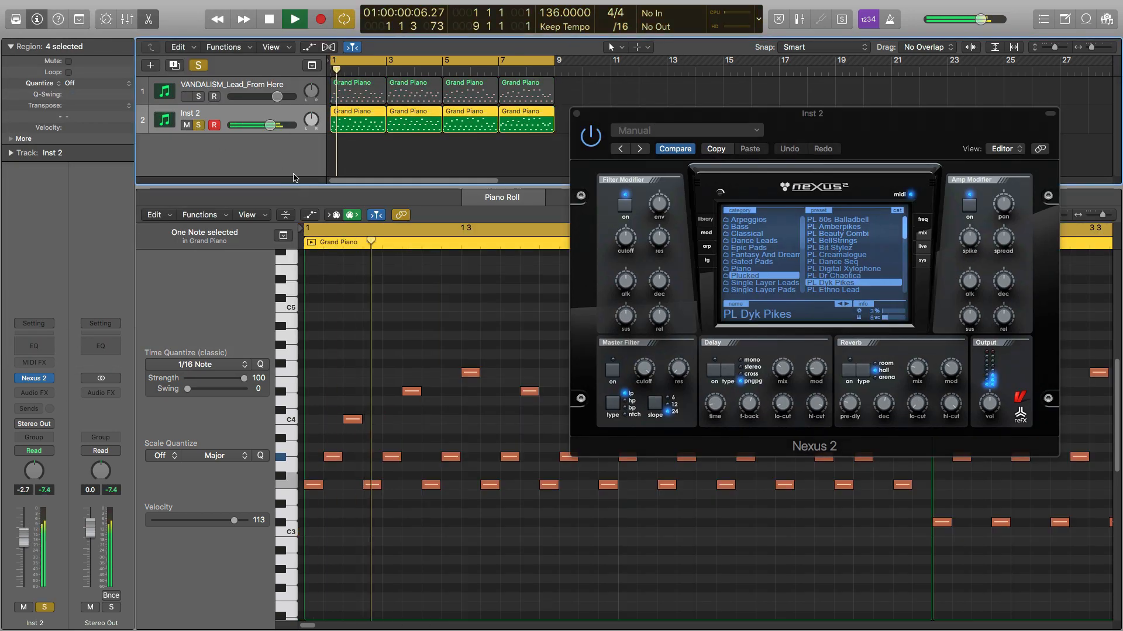
pyautogui.click(199, 96)
pyautogui.press('space')
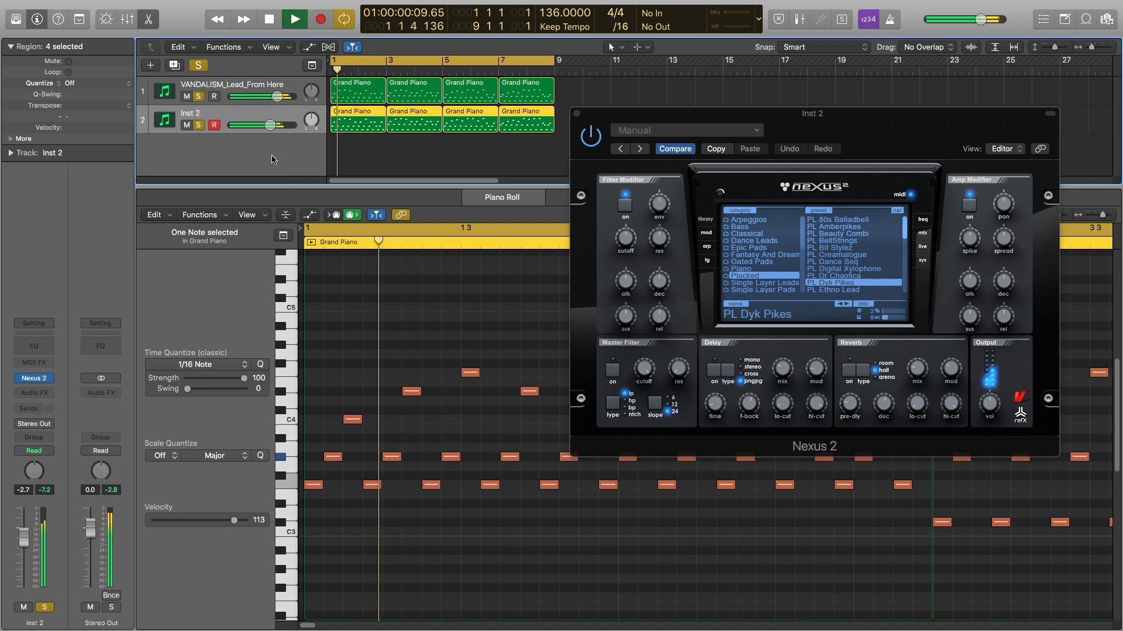
pyautogui.press('space')
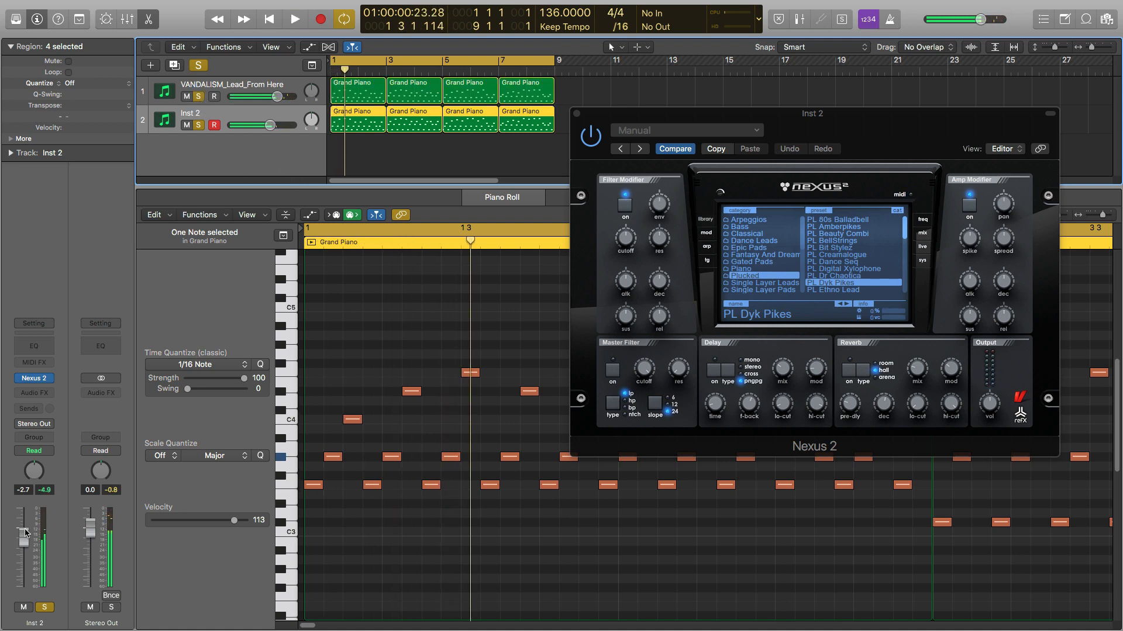
pyautogui.moveTo(26, 533); pyautogui.dragTo(32, 570)
pyautogui.press('space')
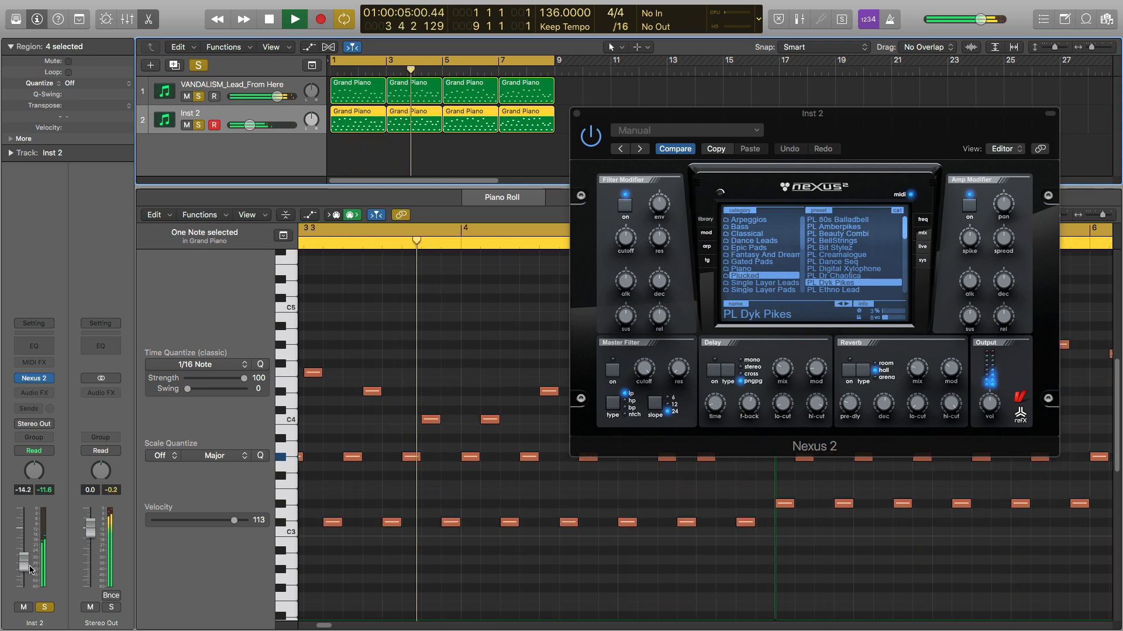
pyautogui.press('space')
# Add a third software instrument track and copy the four Grand Piano regions onto it at bar 1
pyautogui.doubleClick(270, 140)
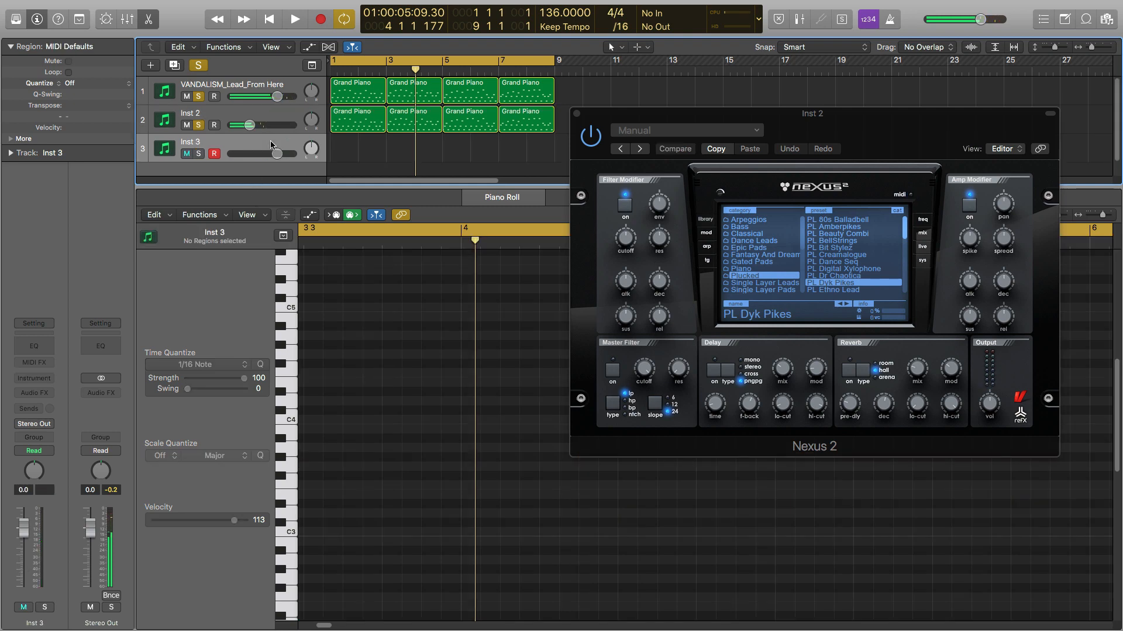
pyautogui.click(51, 382)
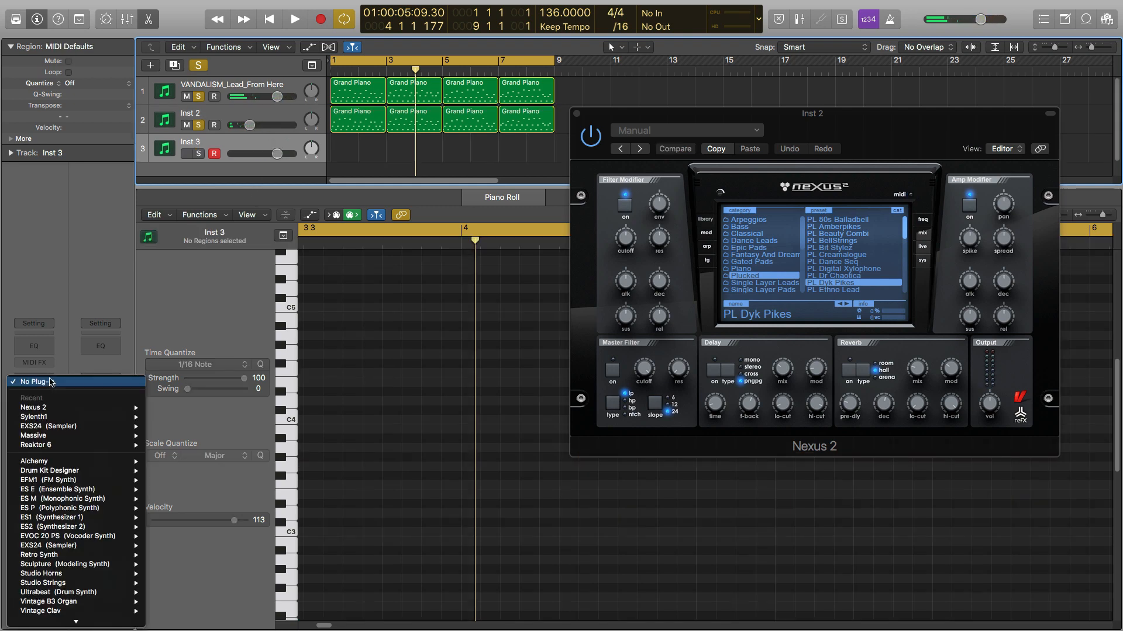
pyautogui.click(534, 130)
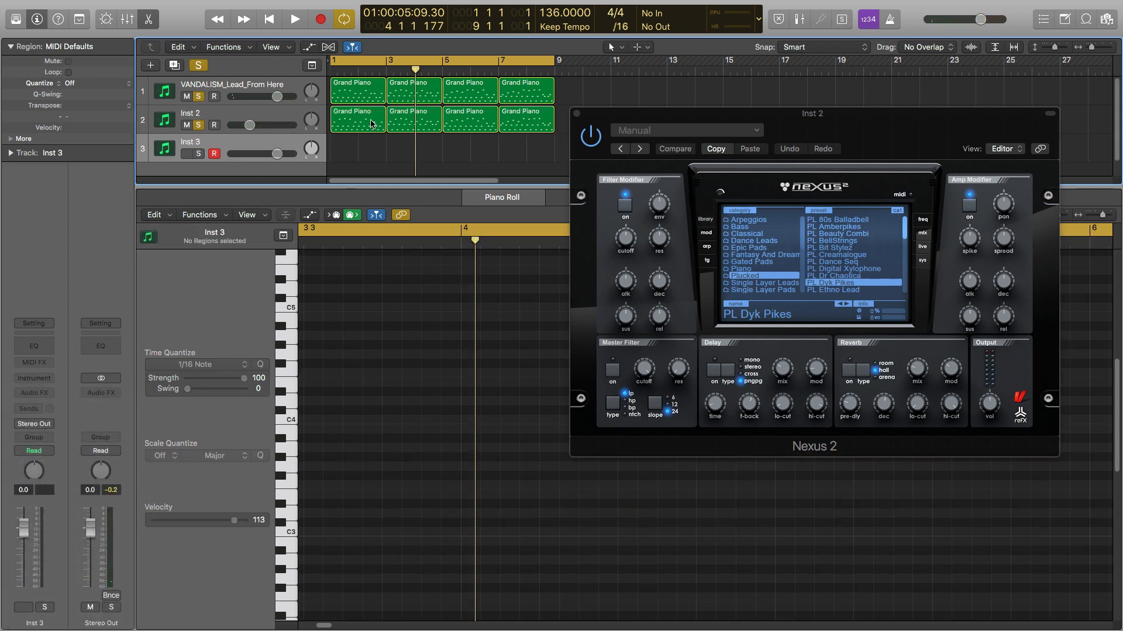
pyautogui.click(577, 114)
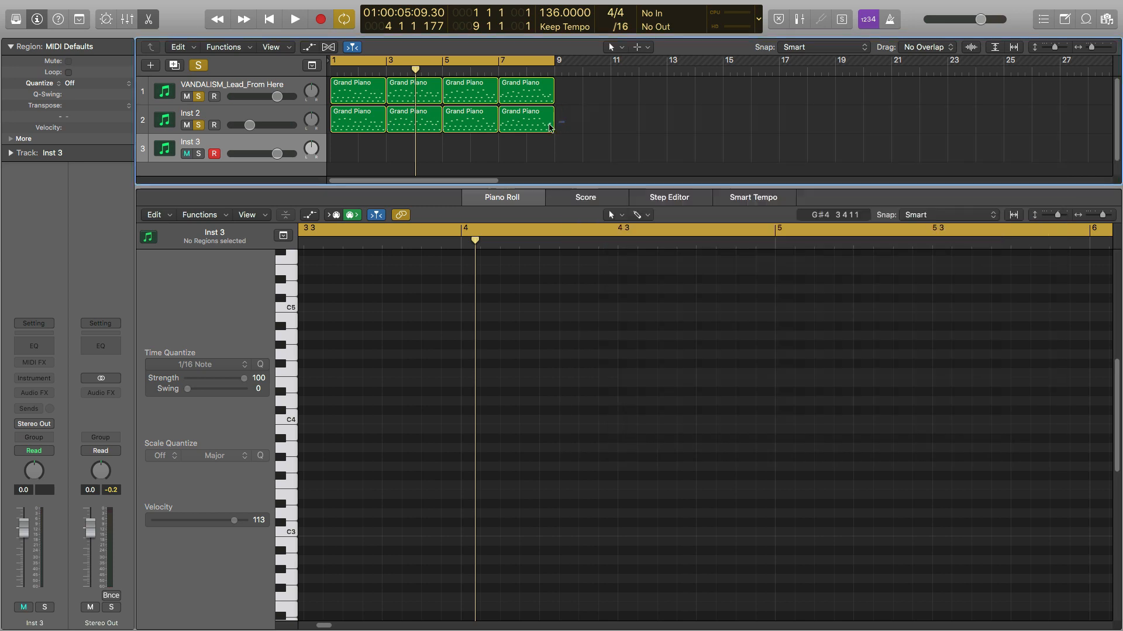
pyautogui.moveTo(564, 127); pyautogui.dragTo(271, 161)
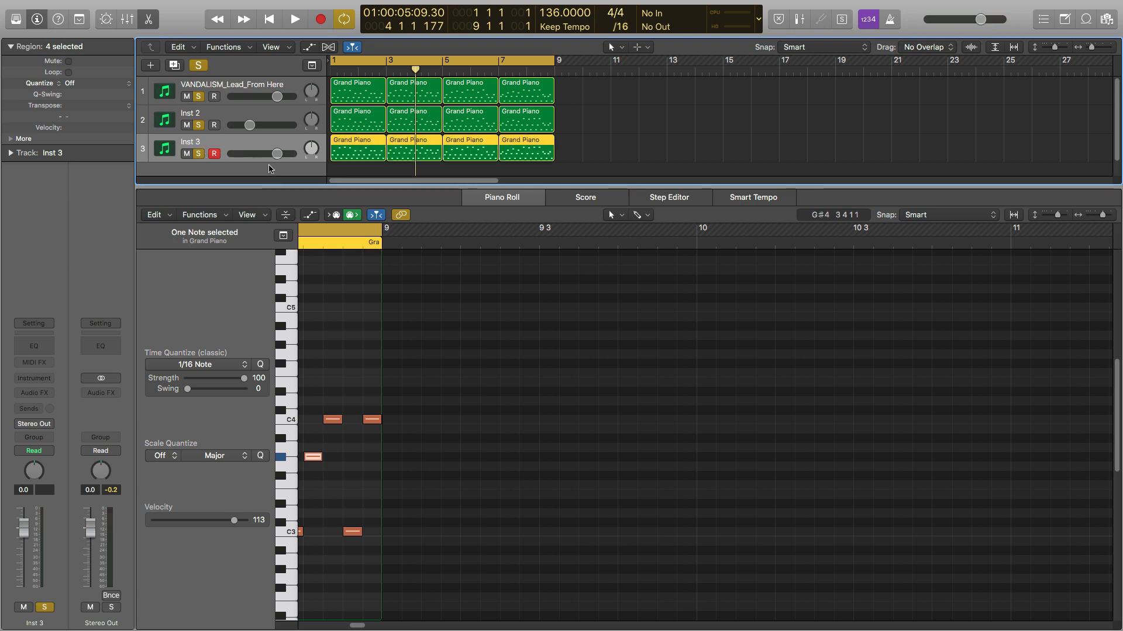
# Play the layered tracks briefly and unsolo the VANDALISM_Lead_From Here and Inst 2 tracks, leaving only Inst 3 soloed
pyautogui.press('space')
pyautogui.press('space')
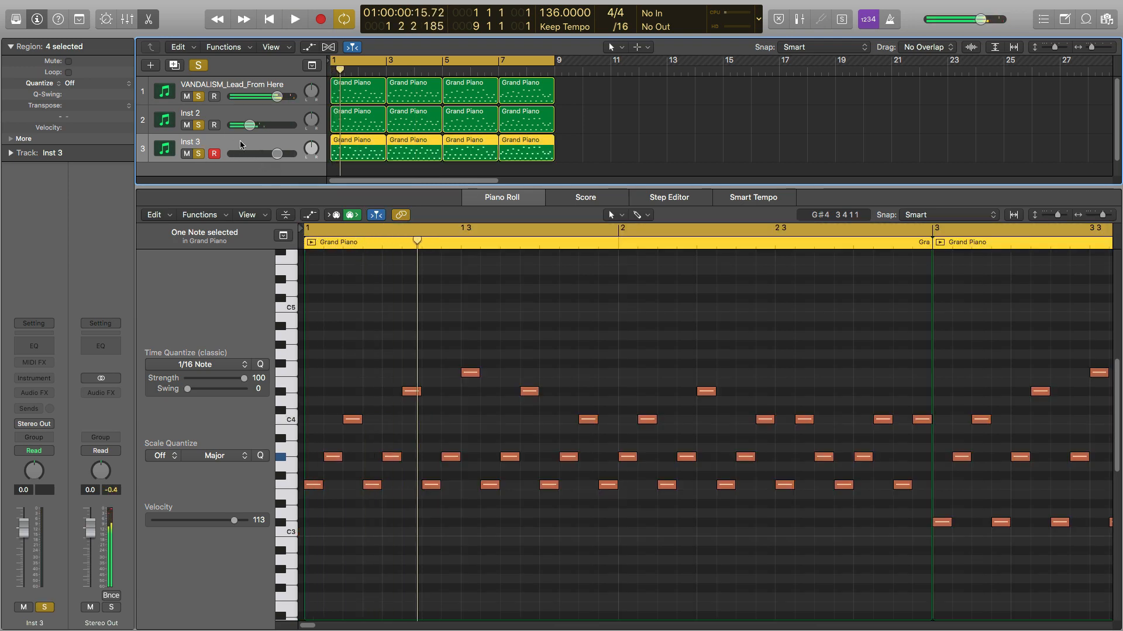
pyautogui.click(198, 96)
pyautogui.click(198, 125)
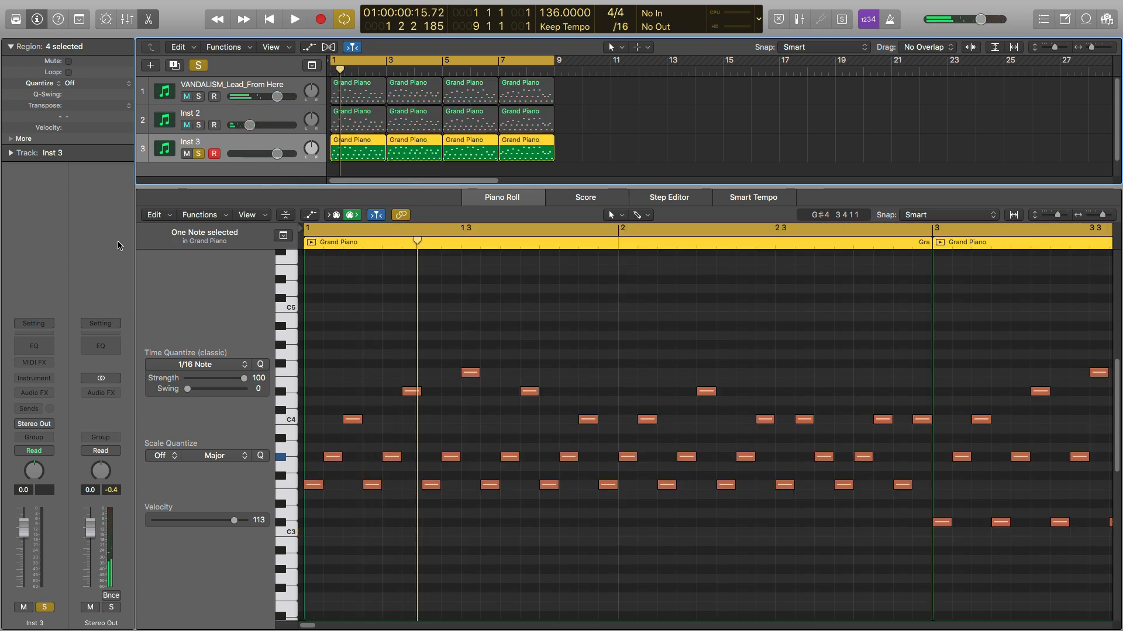
# Load the stereo version of Native Instruments Massive as the instrument on the Inst 3 track
pyautogui.click(45, 379)
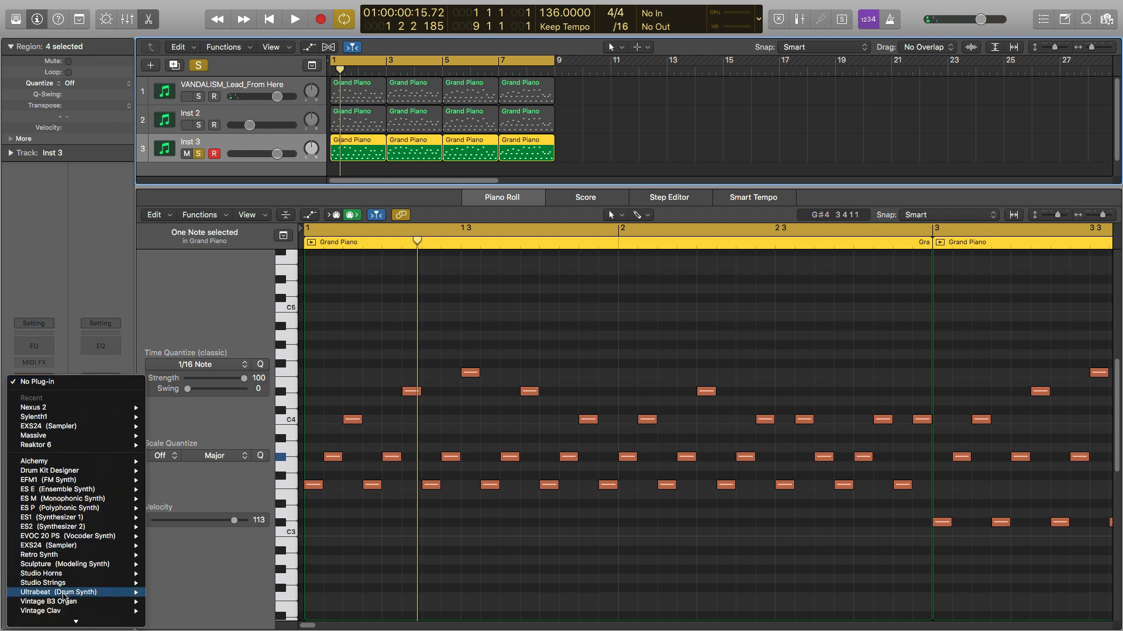
pyautogui.moveTo(62, 622)
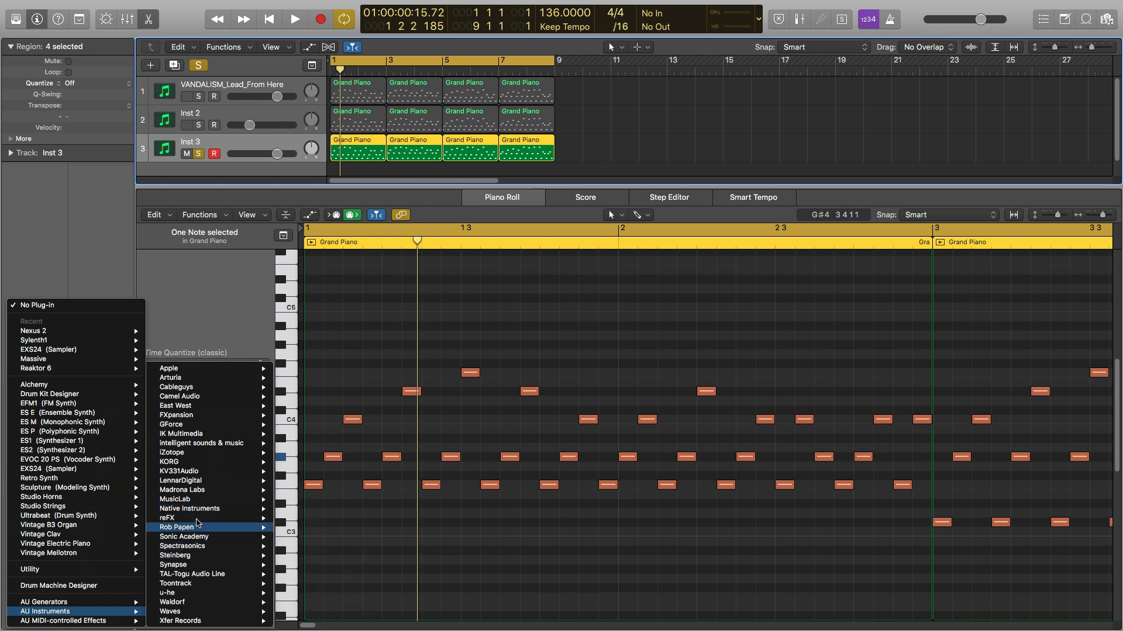
pyautogui.moveTo(206, 509)
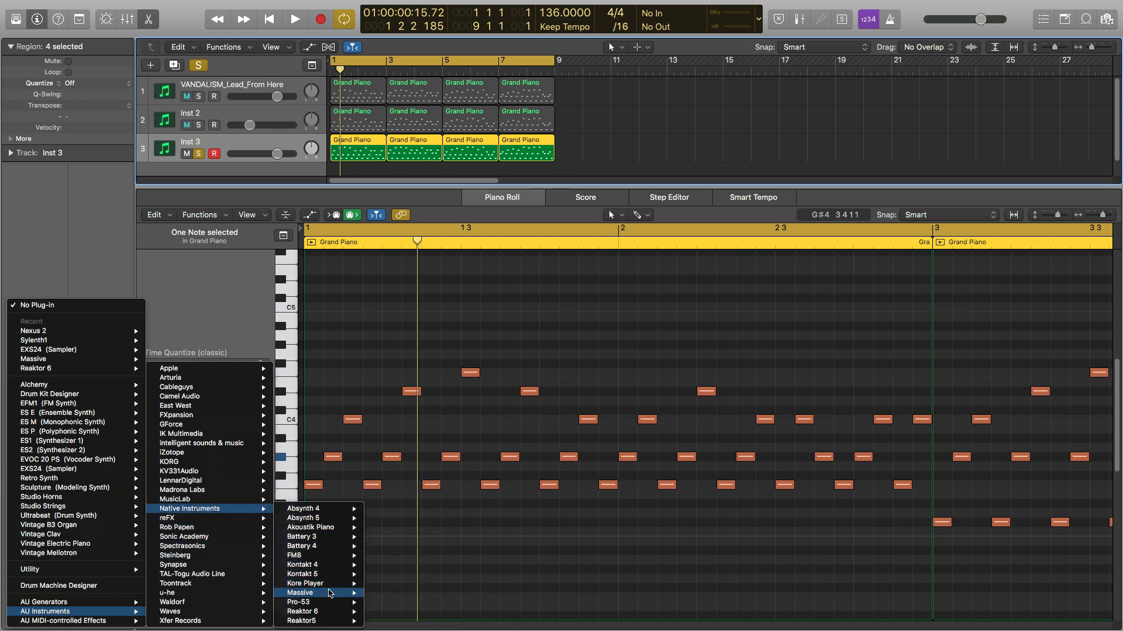
pyautogui.moveTo(330, 593)
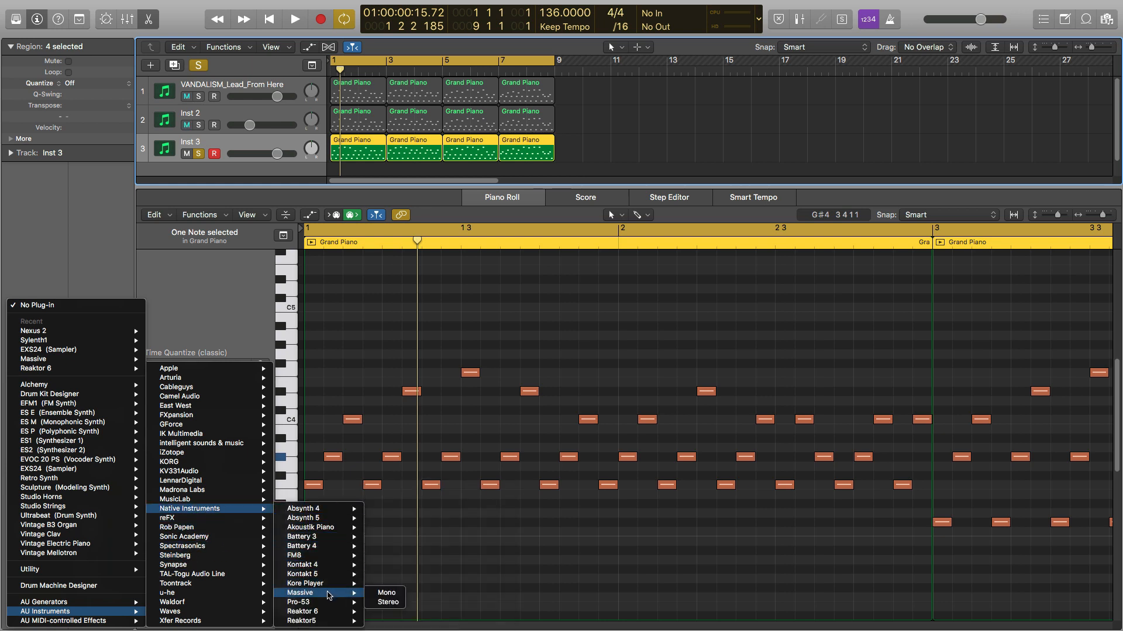
pyautogui.click(387, 602)
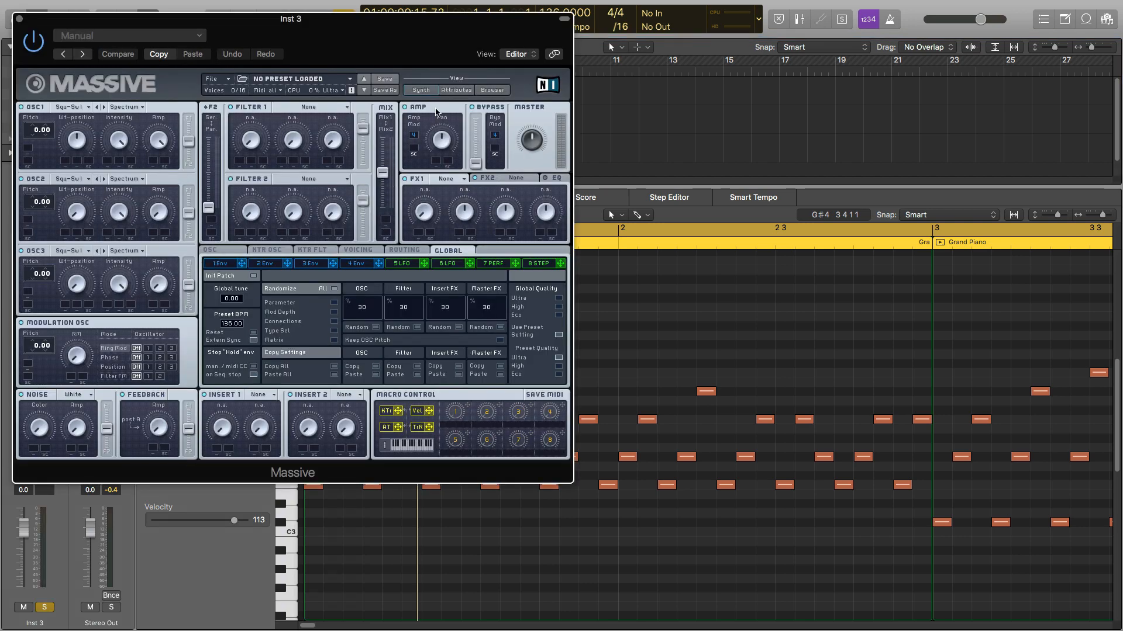
# Browse the Massive Essential Collection Volume 1 – Presets [No FX] sounds in Massive and load the PLUCK - Brazil preset
pyautogui.click(492, 90)
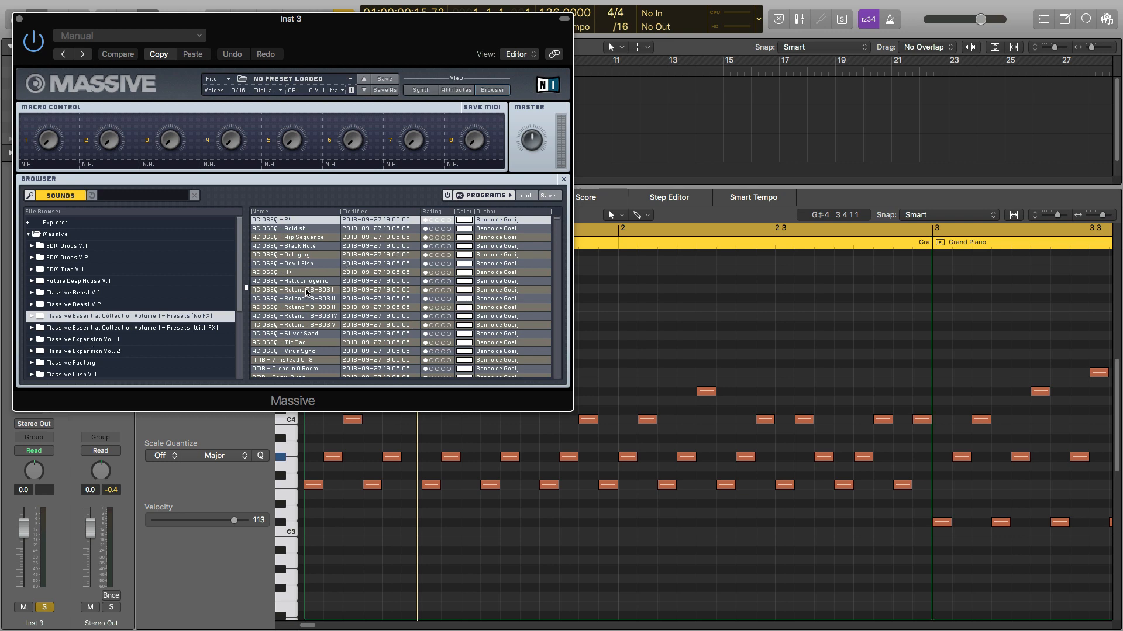
pyautogui.click(307, 220)
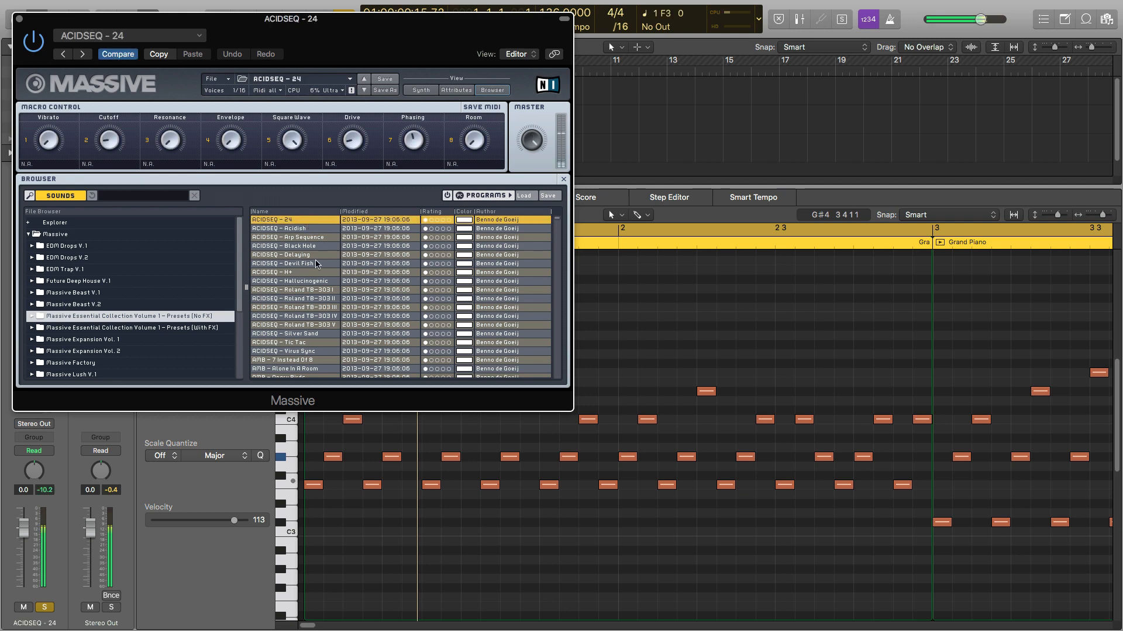
pyautogui.scroll(-15, 320, 291)
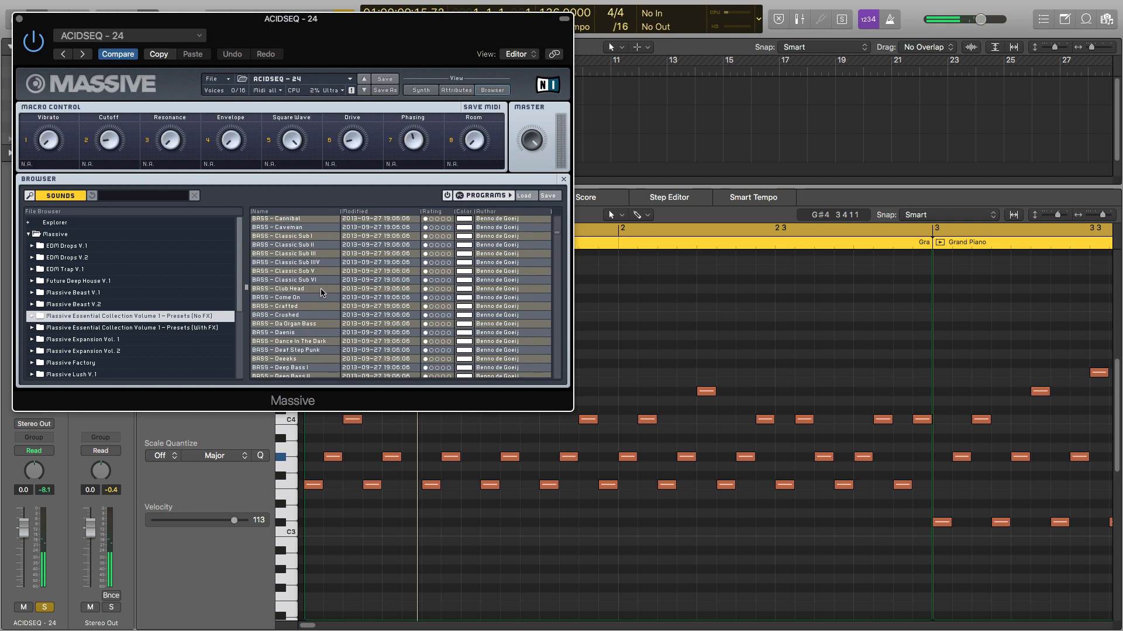
pyautogui.scroll(-20, 322, 293)
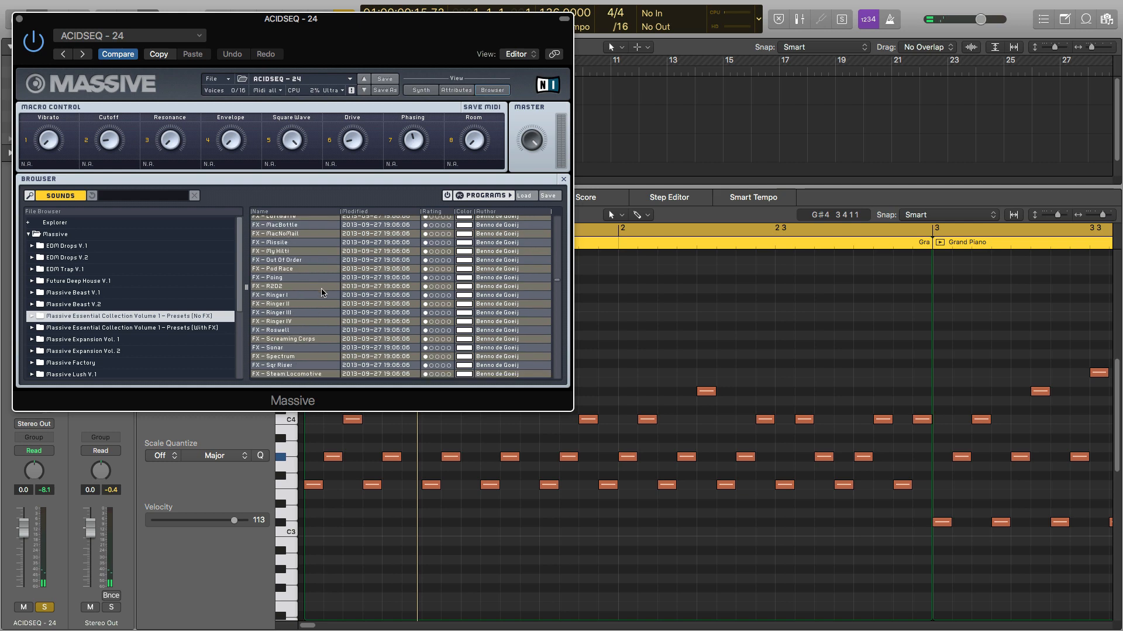
pyautogui.scroll(-20, 322, 292)
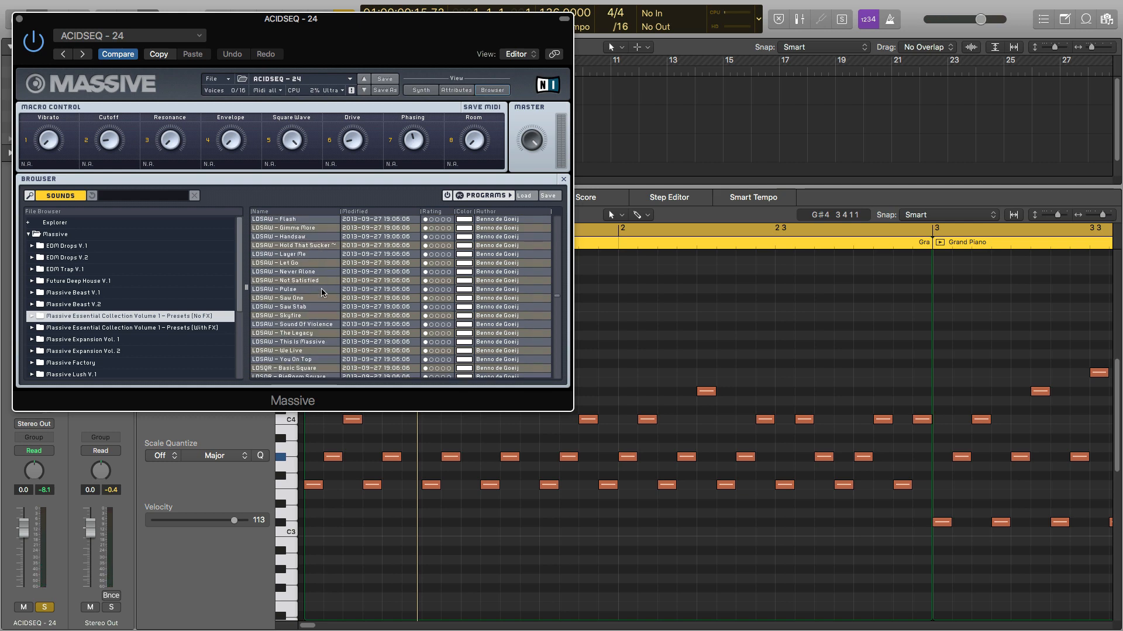
pyautogui.scroll(-15, 322, 292)
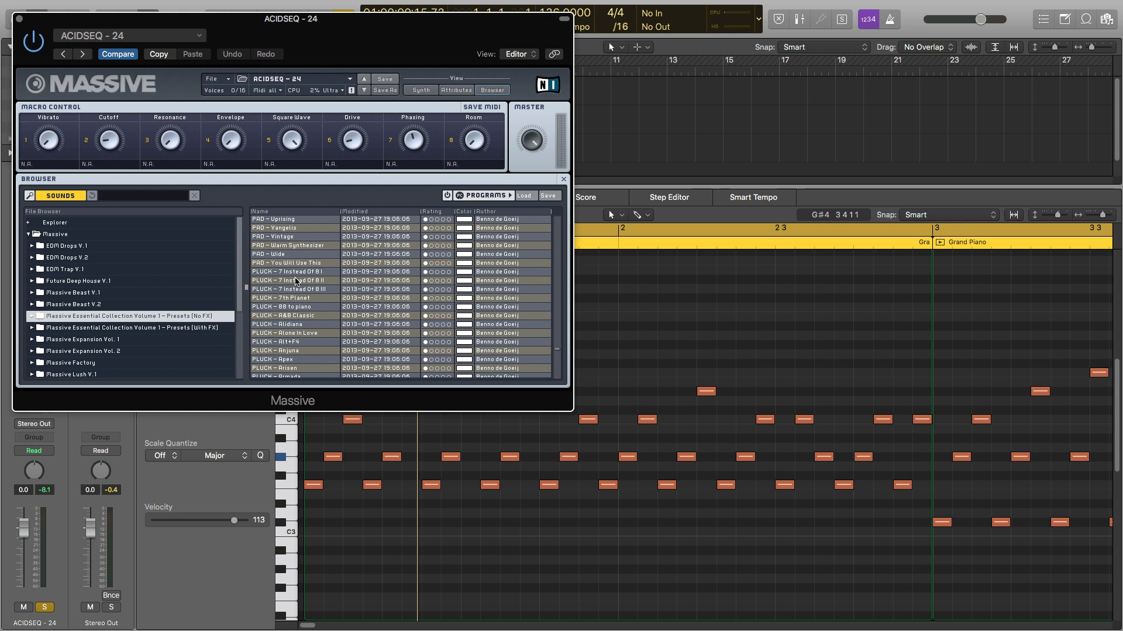
pyautogui.scroll(-5, 296, 281)
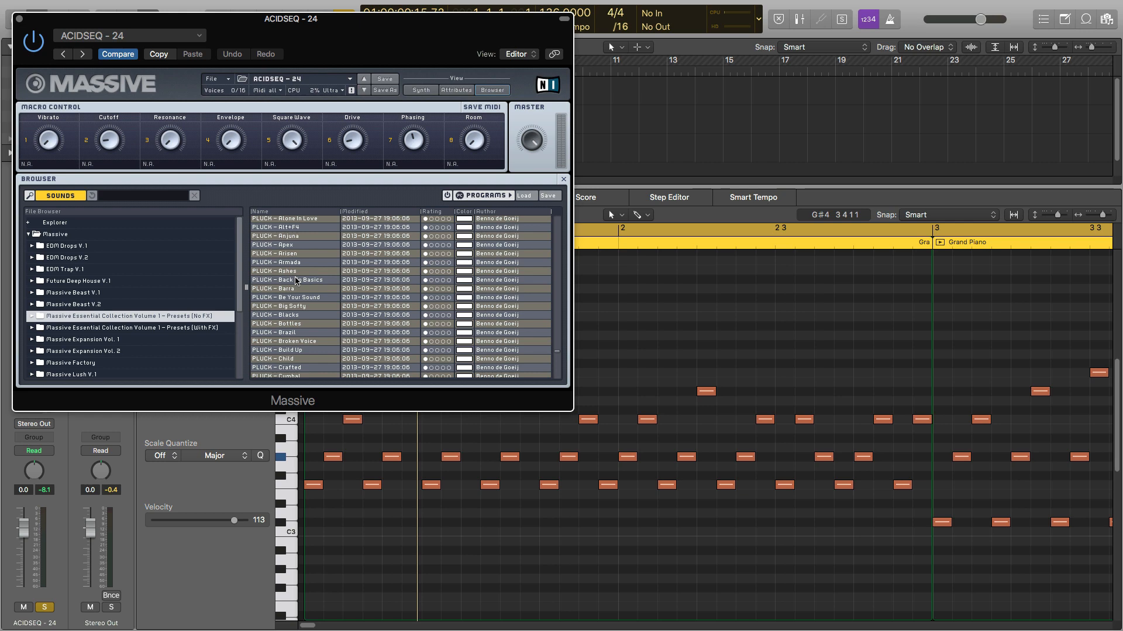
pyautogui.scroll(-4, 296, 280)
pyautogui.scroll(-1, 296, 280)
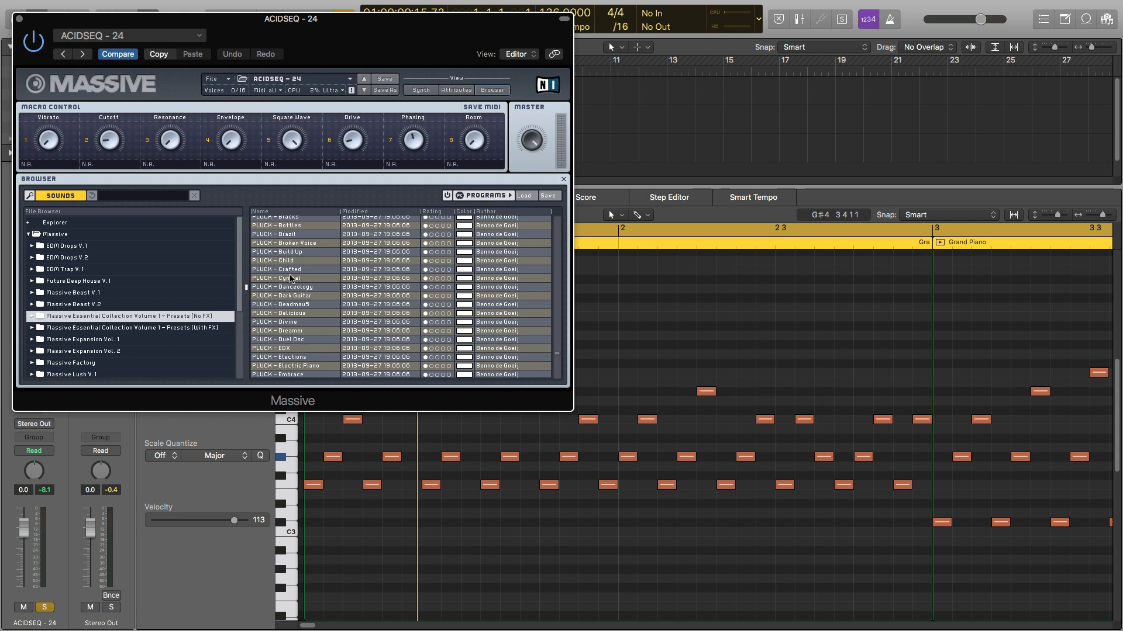
pyautogui.click(296, 235)
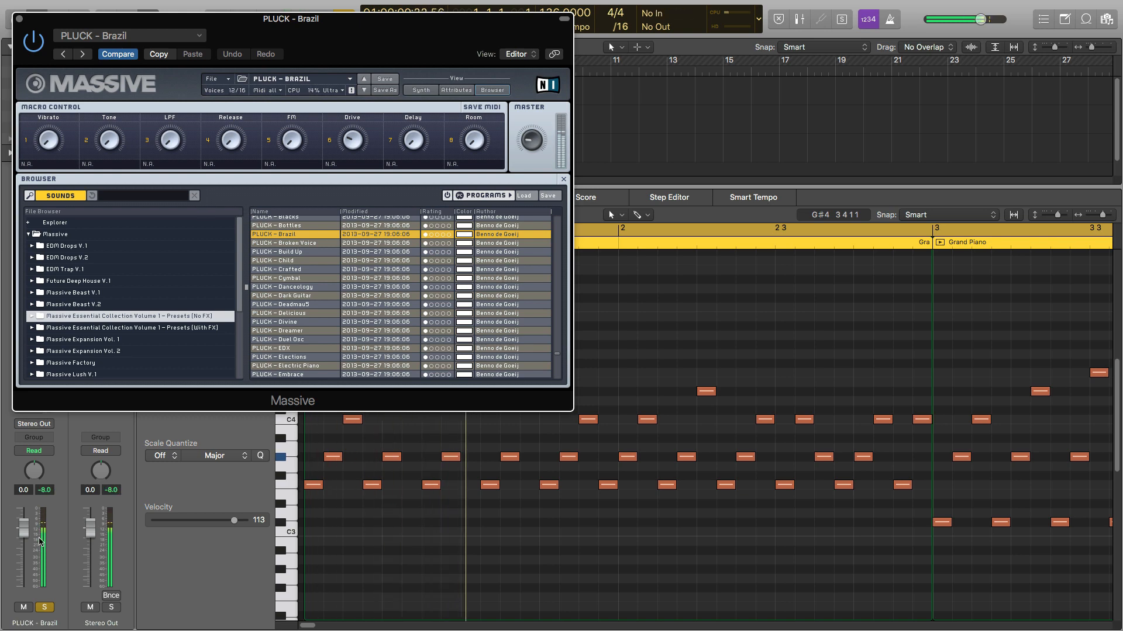
# Lower the PLUCK - Brazil track's volume to -4.1 dB and play it briefly with the other two tracks also soloed
pyautogui.moveTo(25, 522); pyautogui.dragTo(31, 540)
pyautogui.moveTo(32, 22); pyautogui.dragTo(664, 79)
pyautogui.click(198, 124)
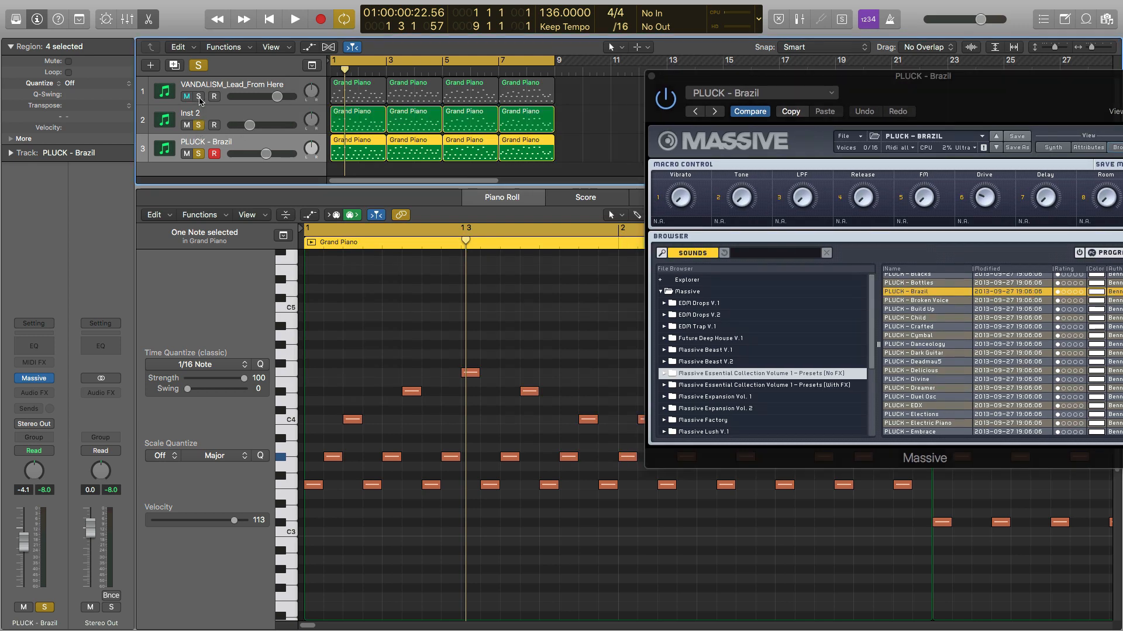
pyautogui.click(198, 95)
pyautogui.press('space')
pyautogui.press('space')
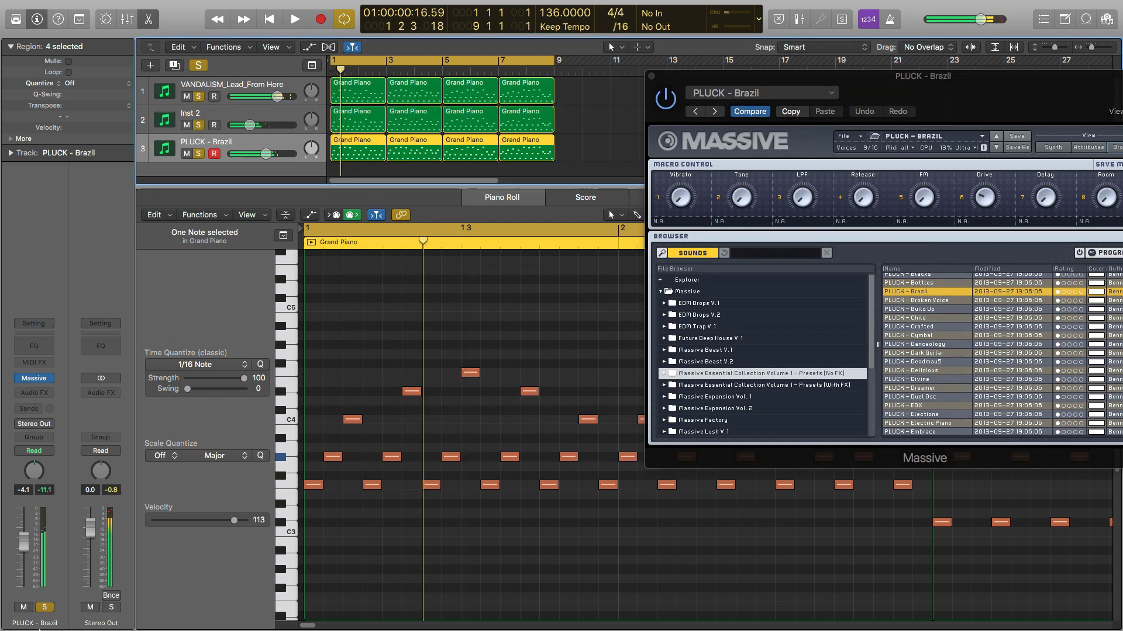
# Unsolo the VANDALISM_Lead_From Here and Inst 2 tracks and play PLUCK - Brazil on its own
pyautogui.click(199, 125)
pyautogui.click(198, 96)
pyautogui.press('space')
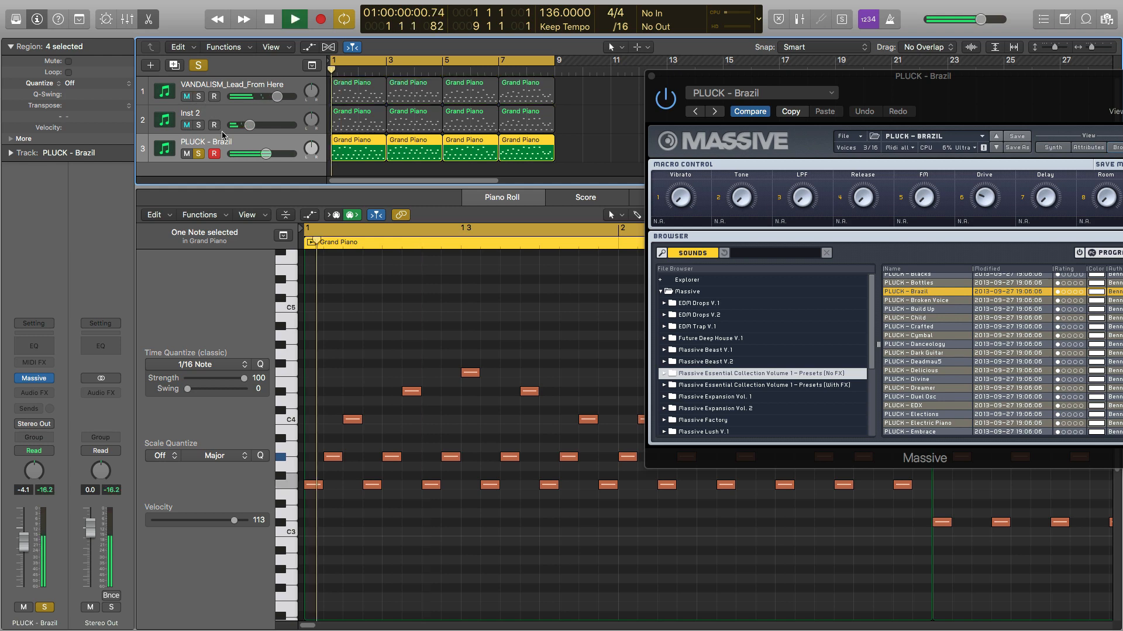
pyautogui.press('space')
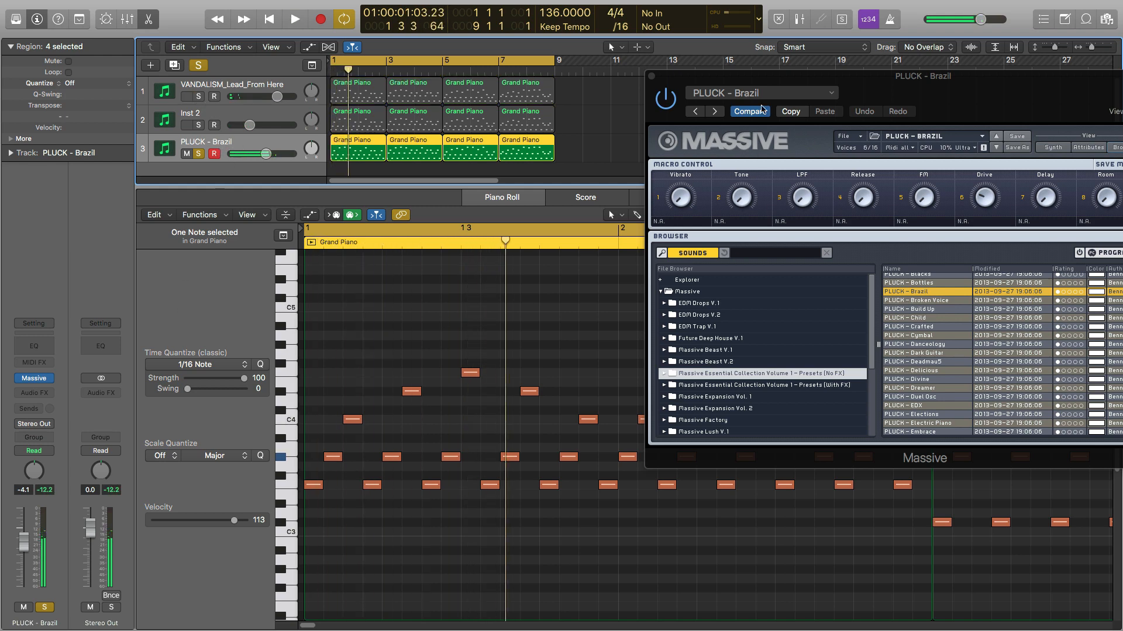
# Adjust Massive's Vibrato and LPF macros while playing back the soloed PLUCK - Brazil track
pyautogui.press('space')
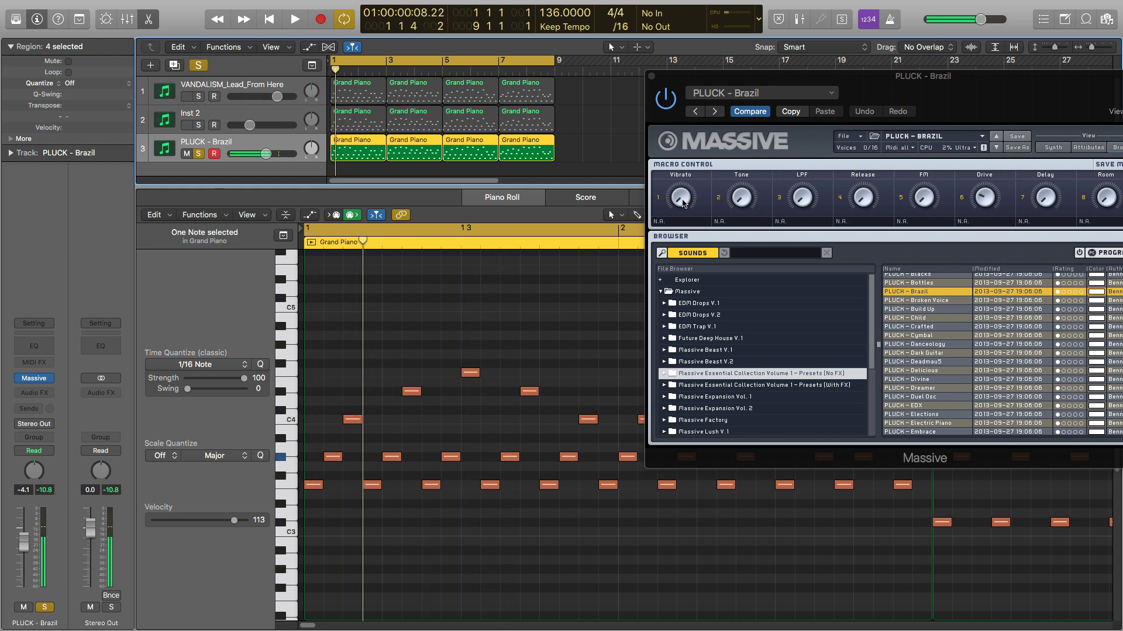
pyautogui.press('space')
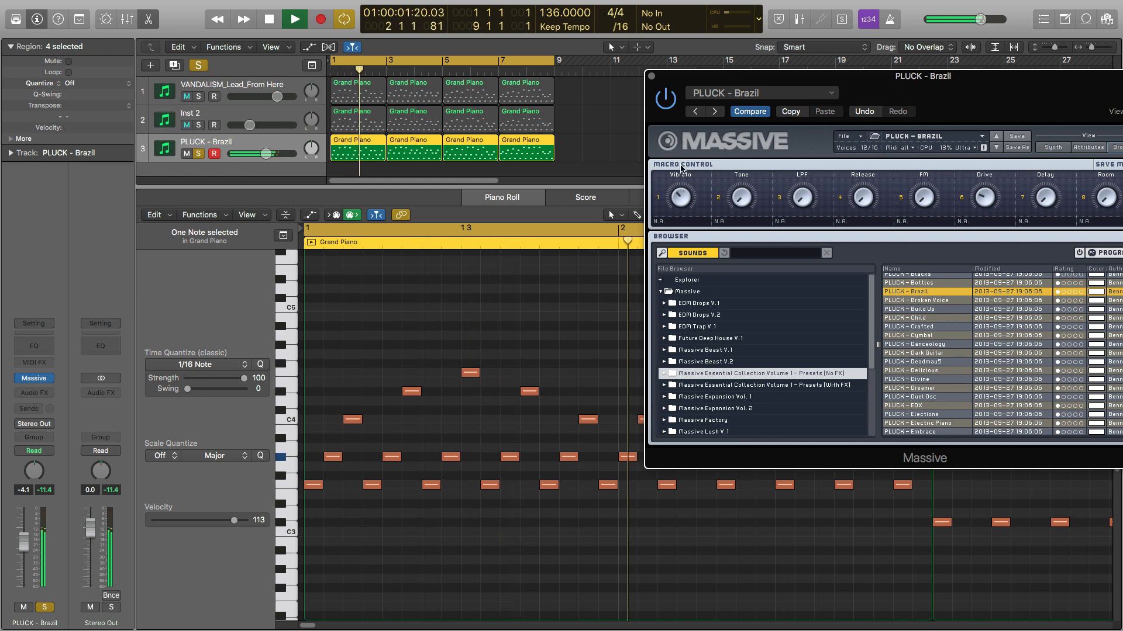
pyautogui.press('space')
pyautogui.press('space')
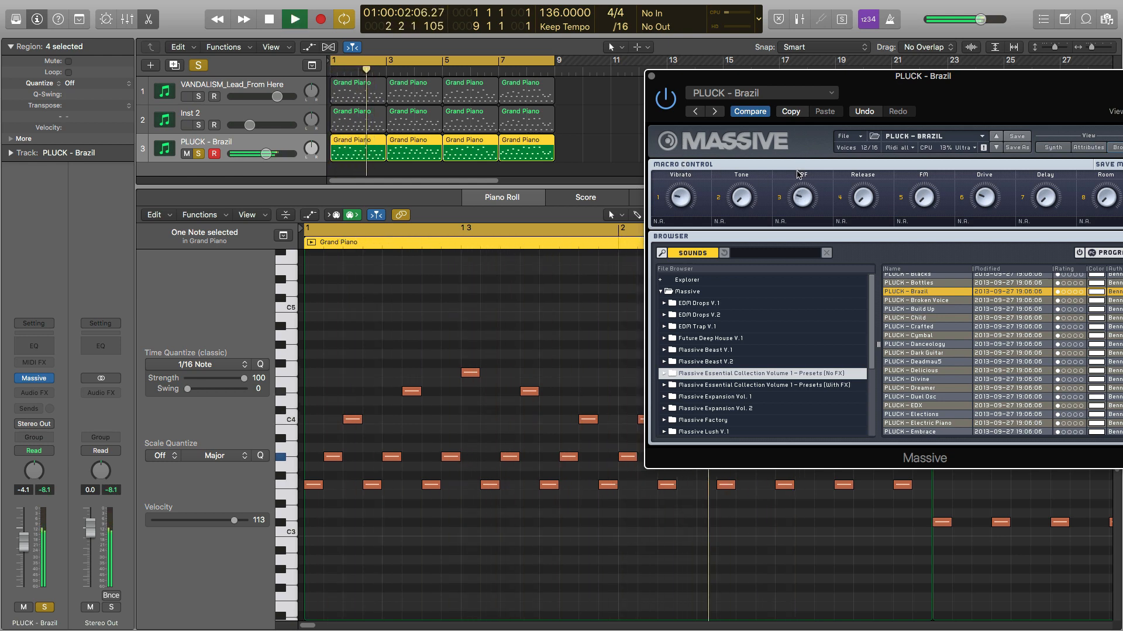
pyautogui.press('space')
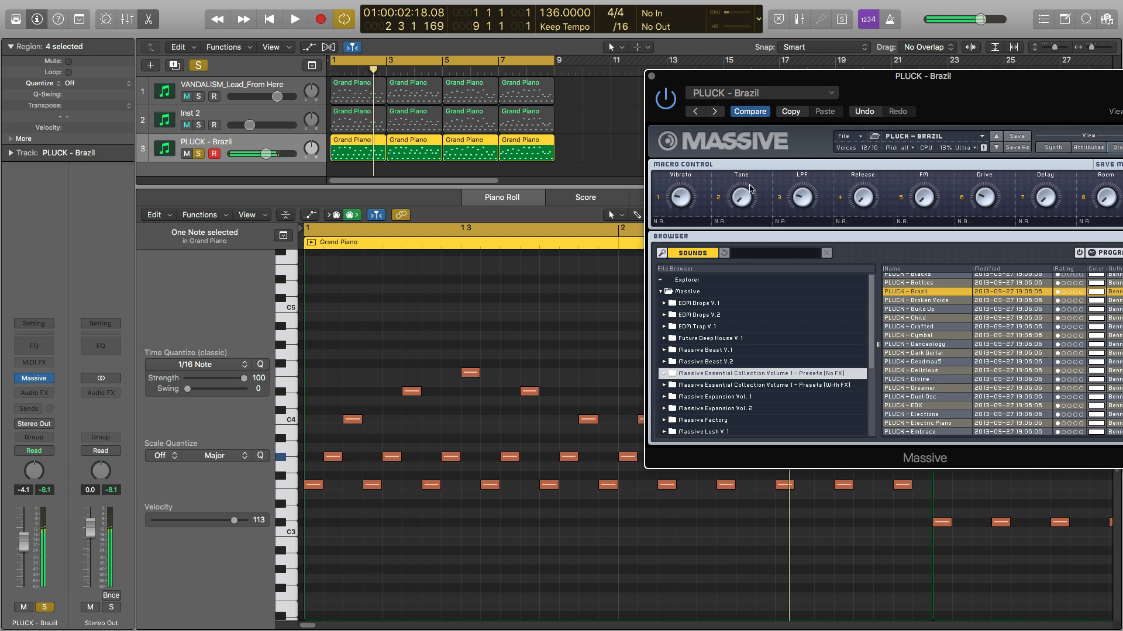
# Solo Inst 2 with PLUCK - Brazil for playback, and add VANDALISM_Lead_From Here to hear all three layers together
pyautogui.click(199, 125)
pyautogui.press('space')
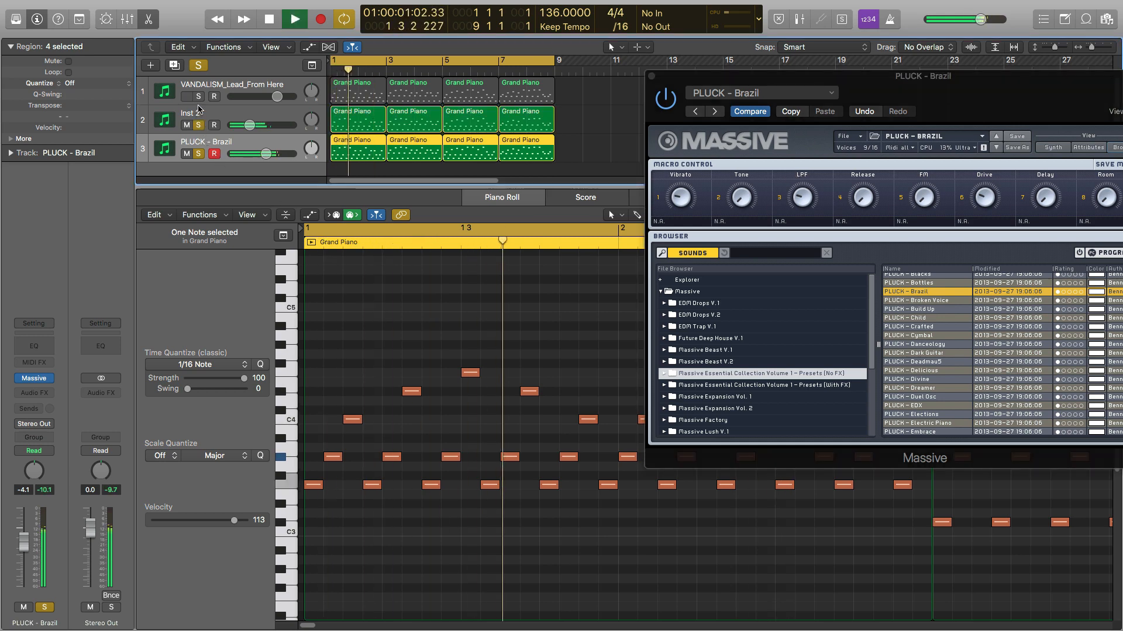
pyautogui.press('space')
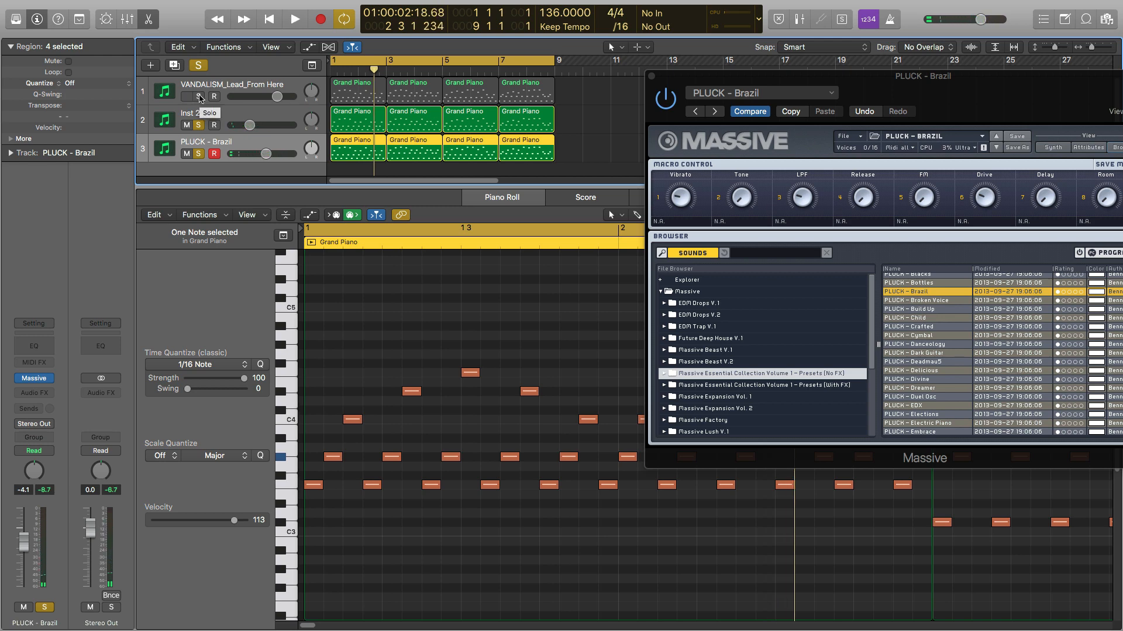
pyautogui.click(199, 97)
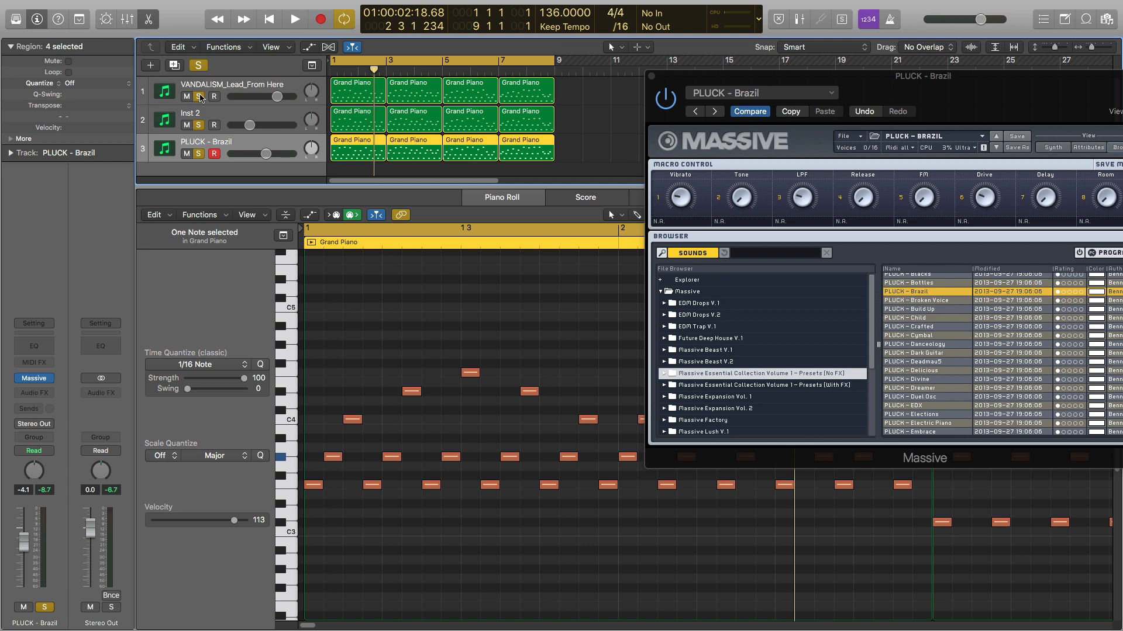
pyautogui.press('space')
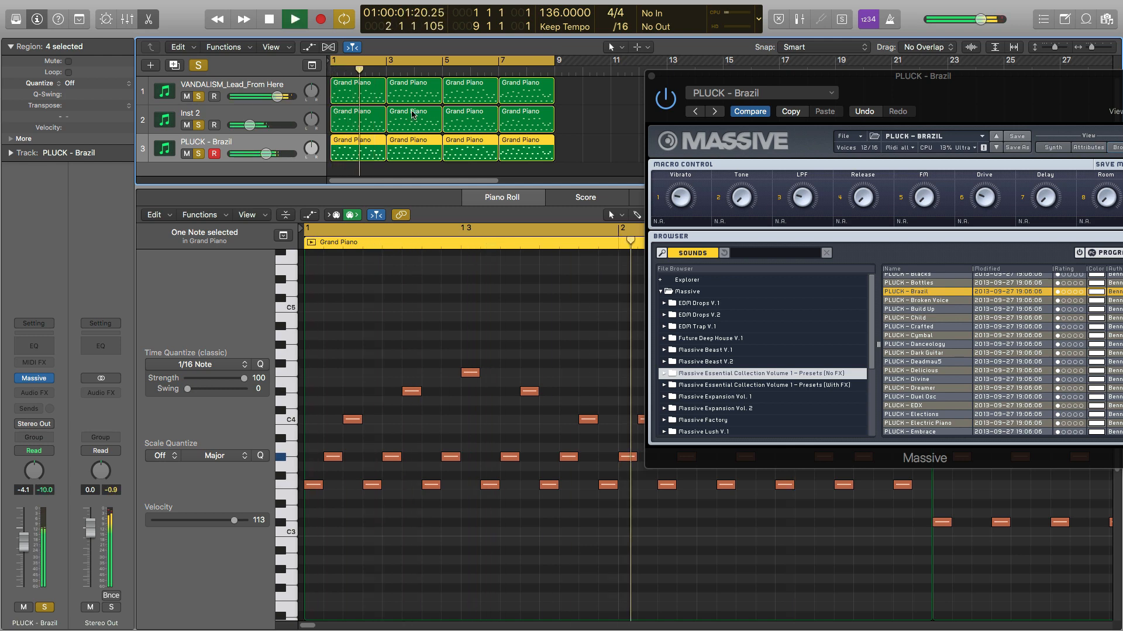
pyautogui.press('space')
# Close the Massive window and group all three lead tracks into a Summing Stack
pyautogui.click(652, 76)
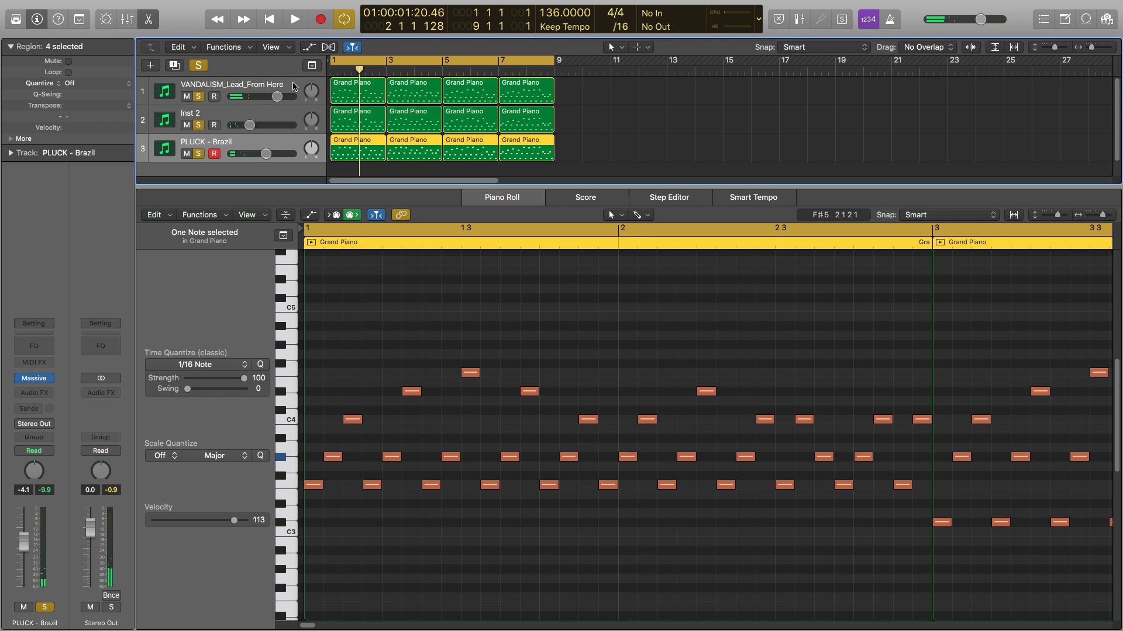
pyautogui.press('super+a')
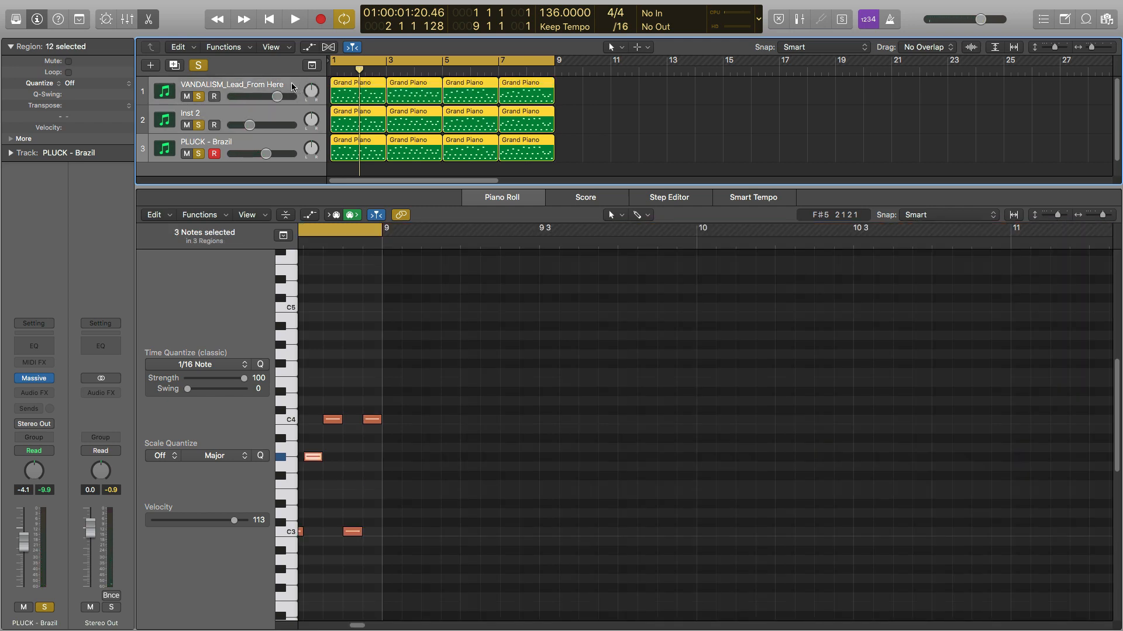
pyautogui.rightClick(292, 87)
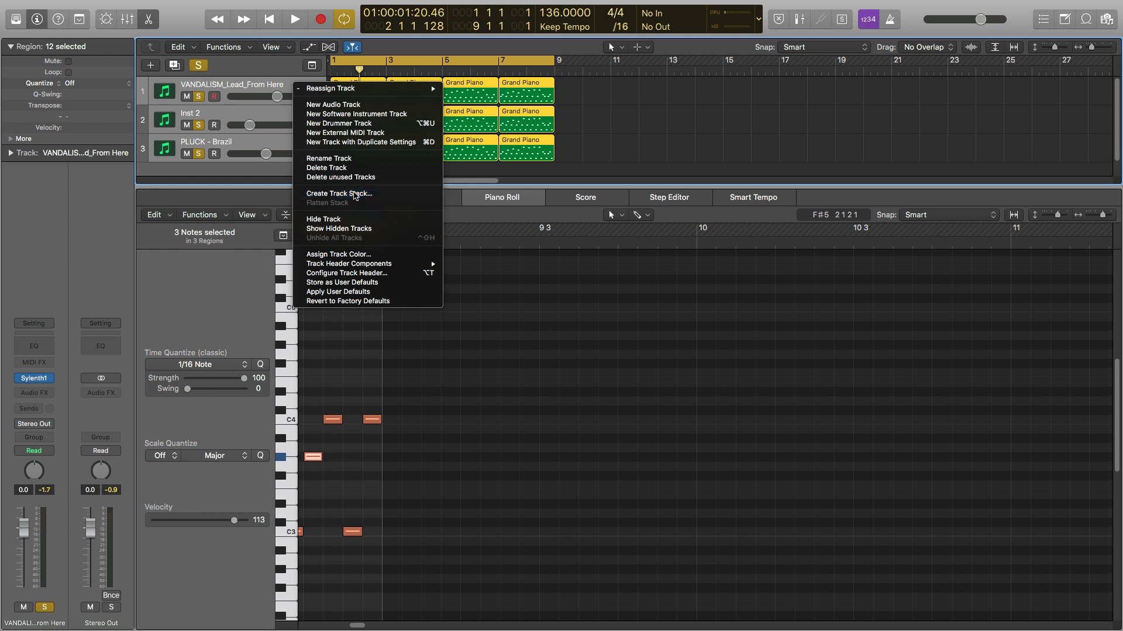
pyautogui.click(355, 195)
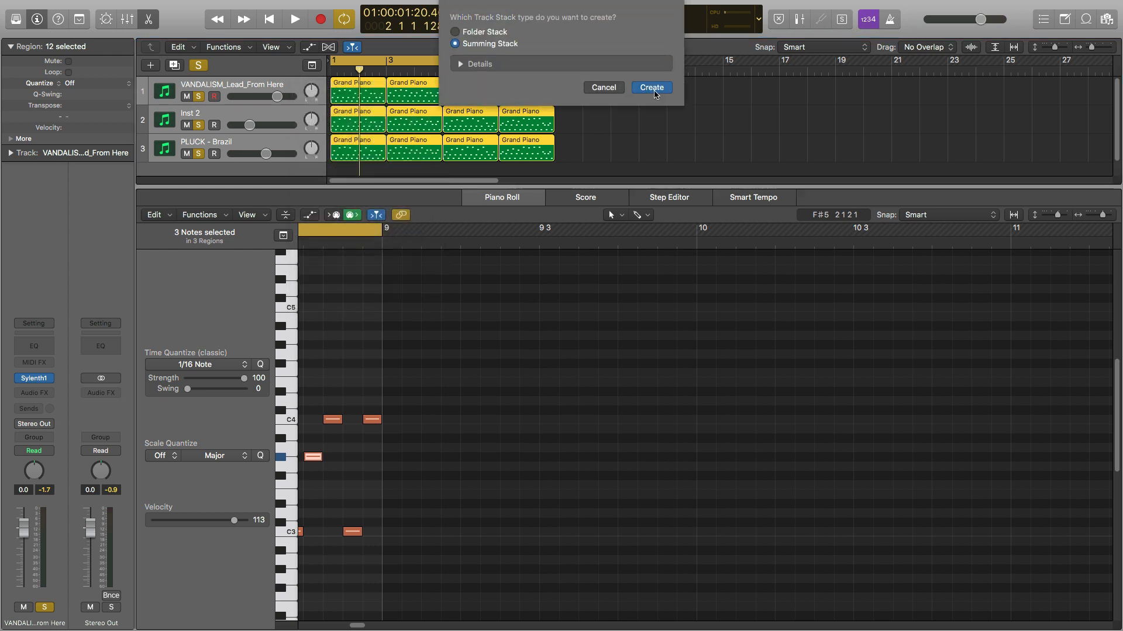
pyautogui.click(651, 88)
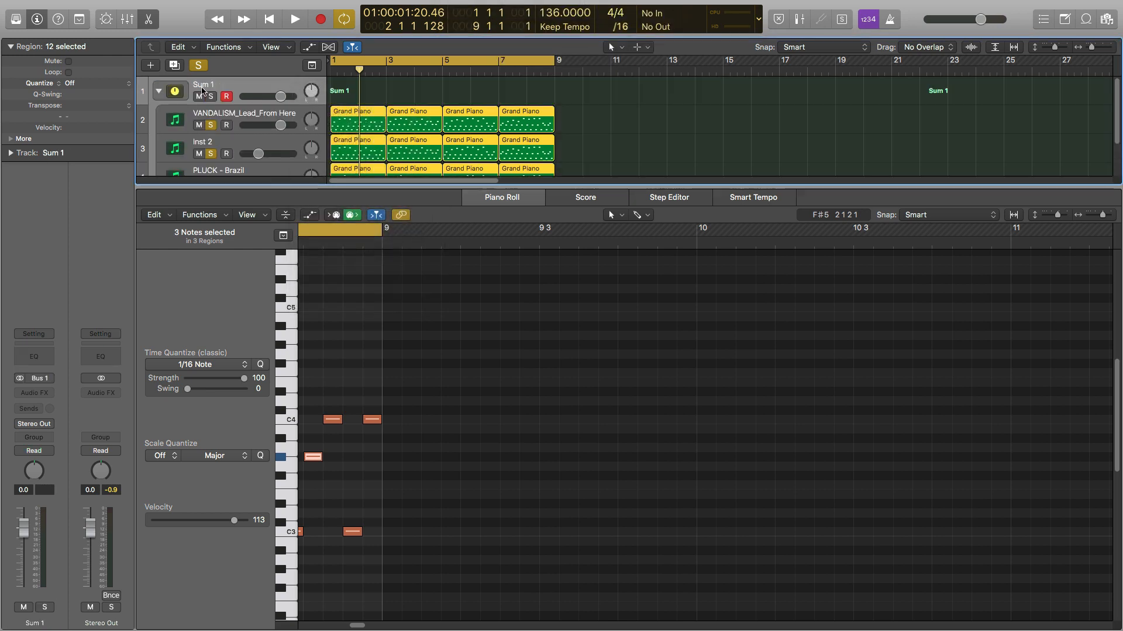
# Rename the new summing stack as Leads
pyautogui.doubleClick(202, 85)
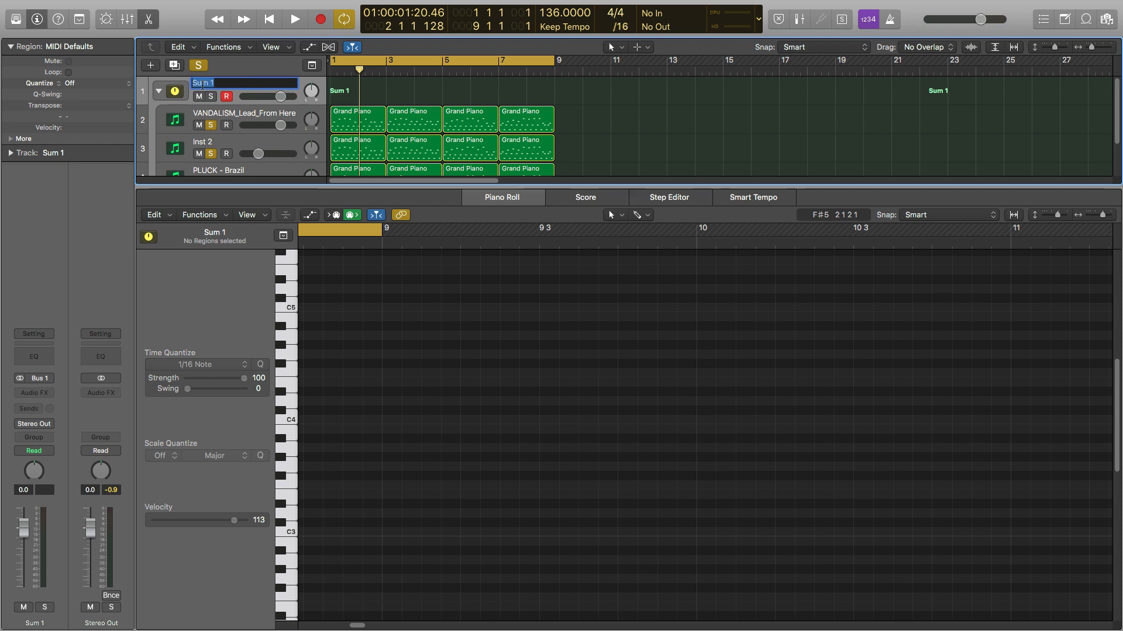
pyautogui.write('Leads')
pyautogui.press('Return')
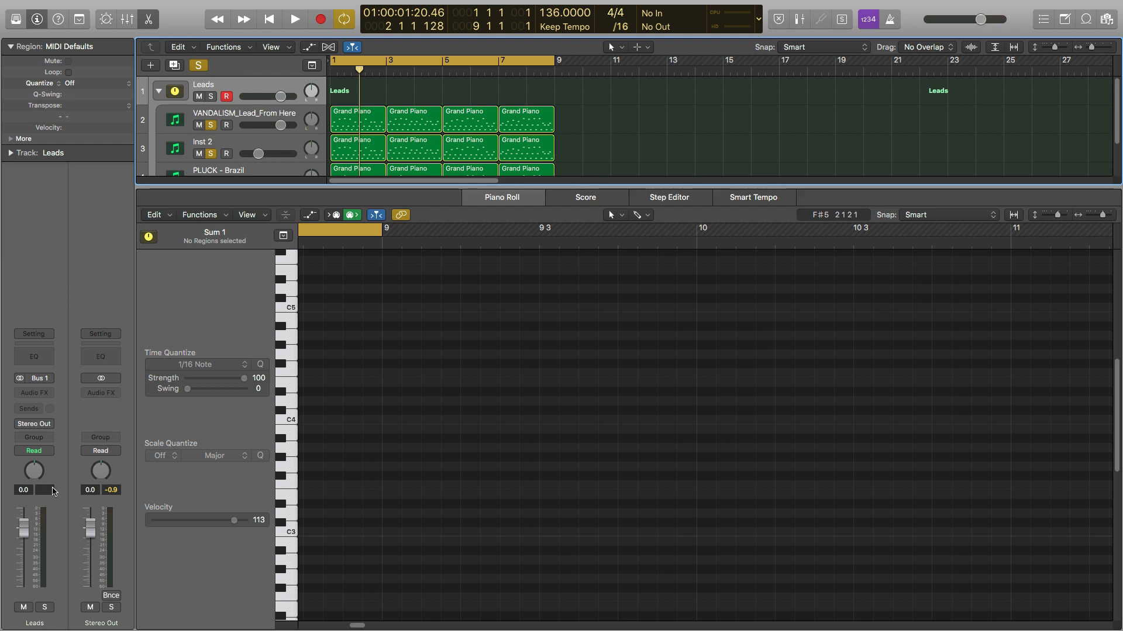
# Add a send to Bus 10 on the Leads stack and rename the resulting aux channel as Big Reverb
pyautogui.click(38, 410)
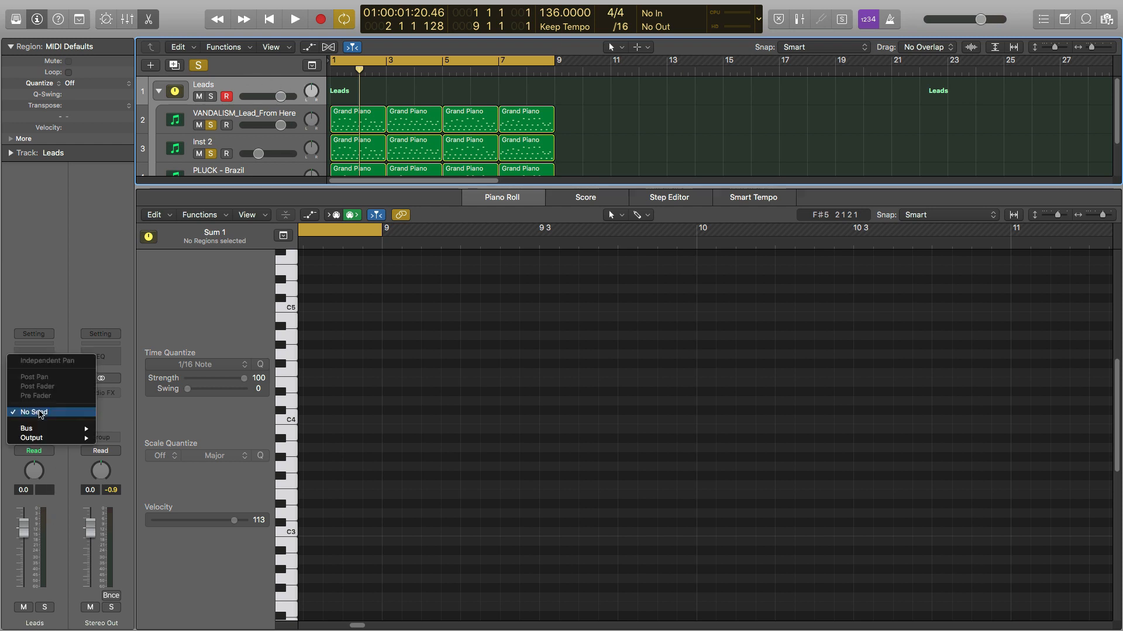
pyautogui.moveTo(35, 430)
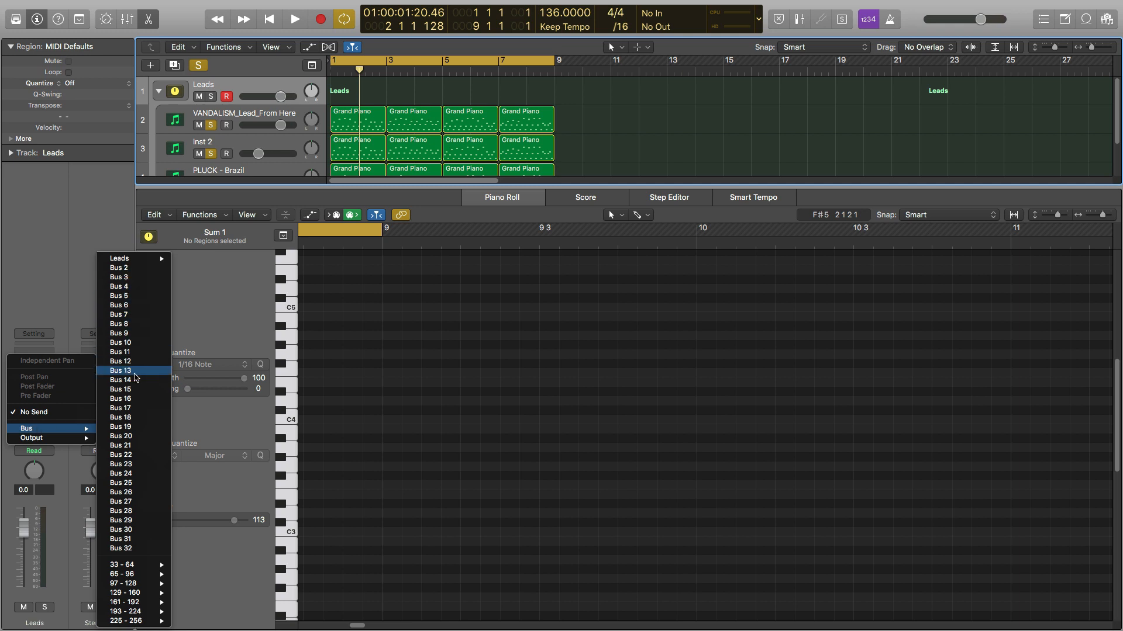
pyautogui.click(146, 343)
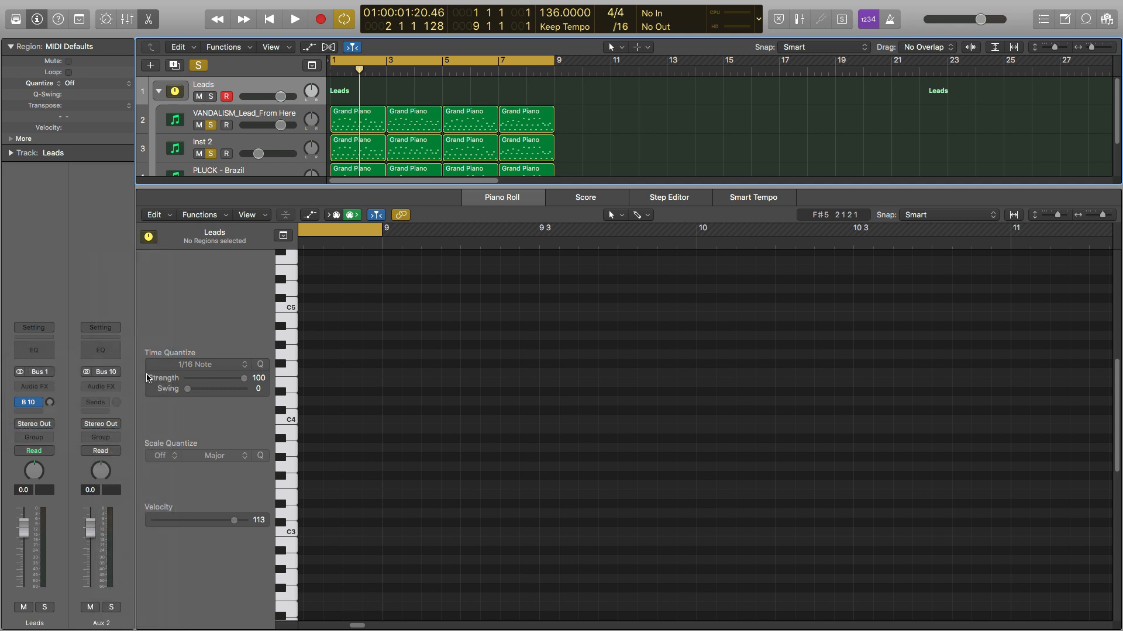
pyautogui.doubleClick(101, 624)
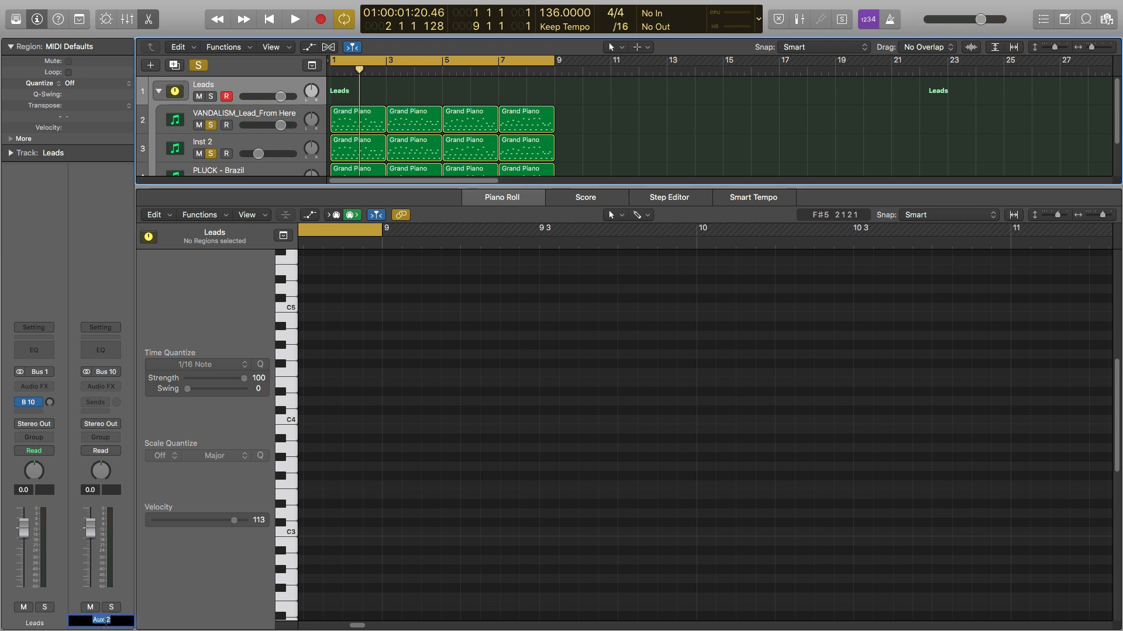
pyautogui.write('Big Reverb')
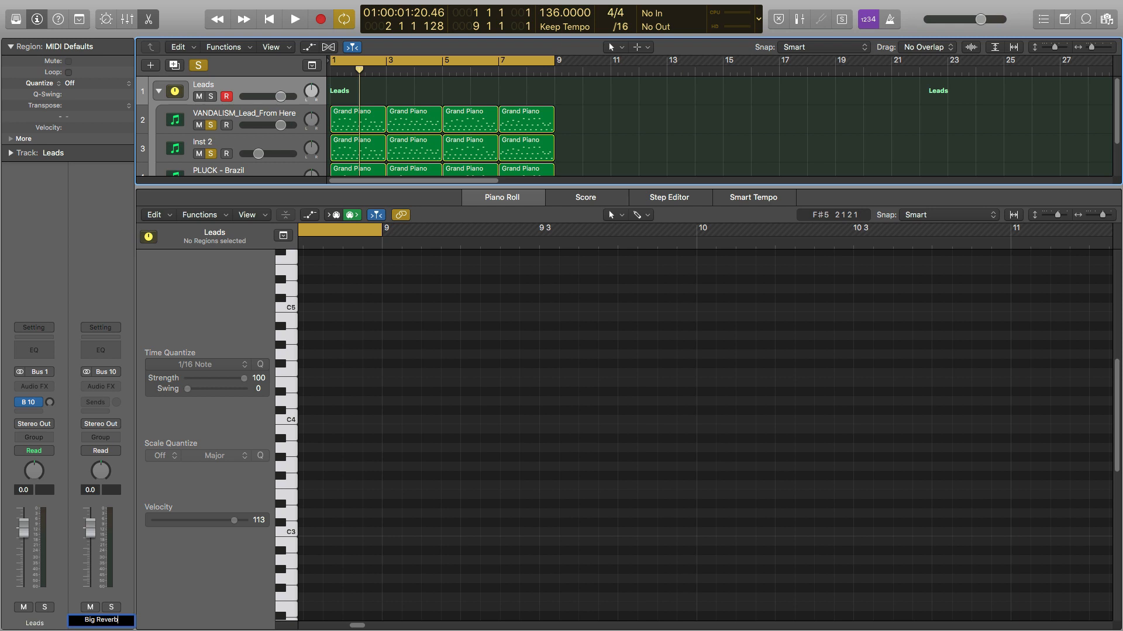
pyautogui.press('Return')
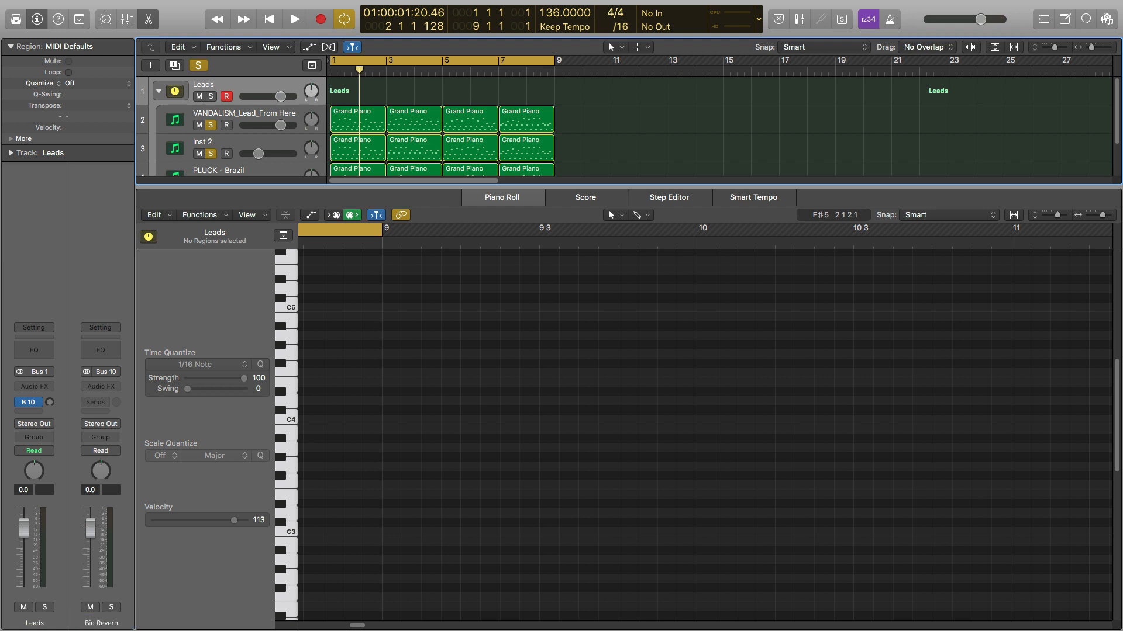
# Add a Channel EQ to the Big Reverb channel with a 36 dB/Oct low cut at 174 Hz and high cut at 5500 Hz
pyautogui.click(107, 351)
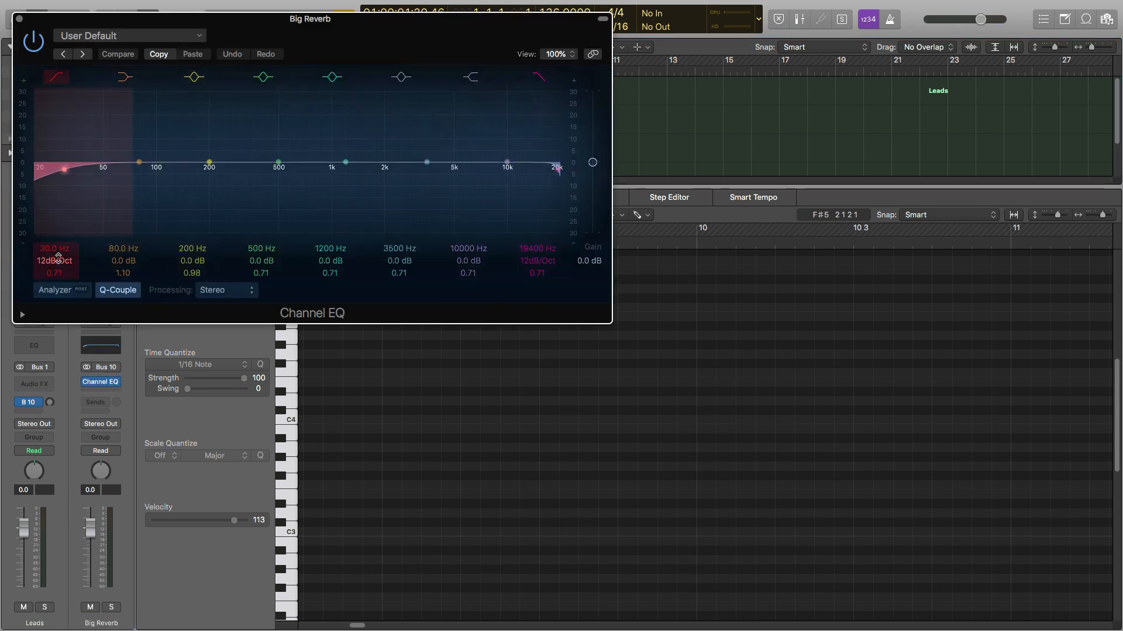
pyautogui.moveTo(57, 261); pyautogui.dragTo(58, 221)
pyautogui.moveTo(536, 250)
pyautogui.mouseDown()
pyautogui.moveTo(537, 267)
pyautogui.moveTo(537, 232)
pyautogui.mouseUp()
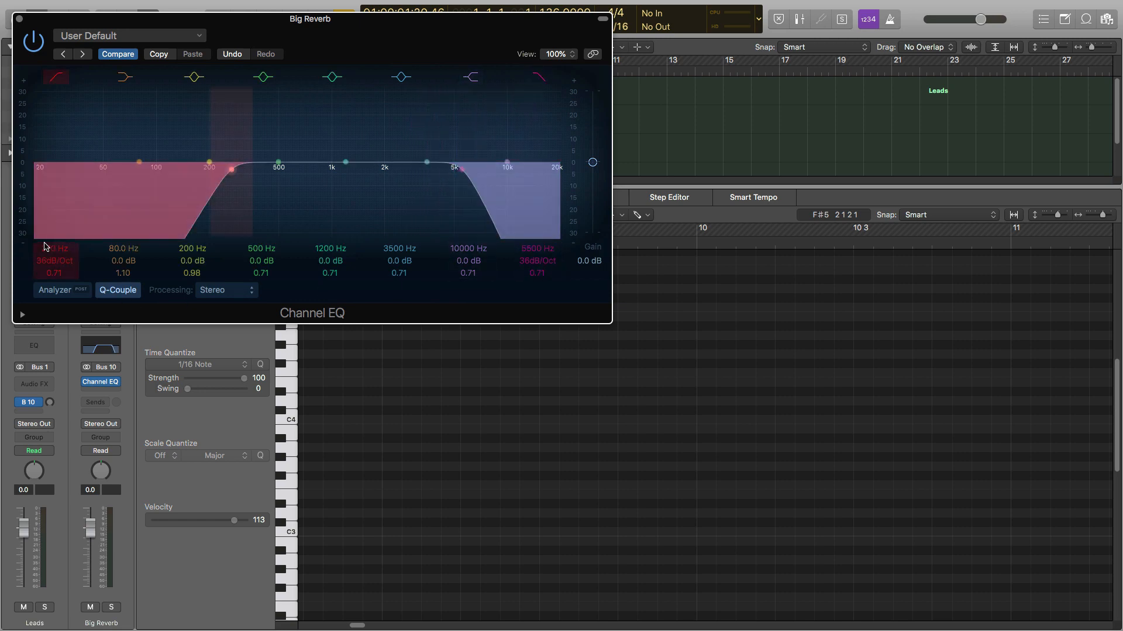
pyautogui.moveTo(45, 246); pyautogui.dragTo(45, 258)
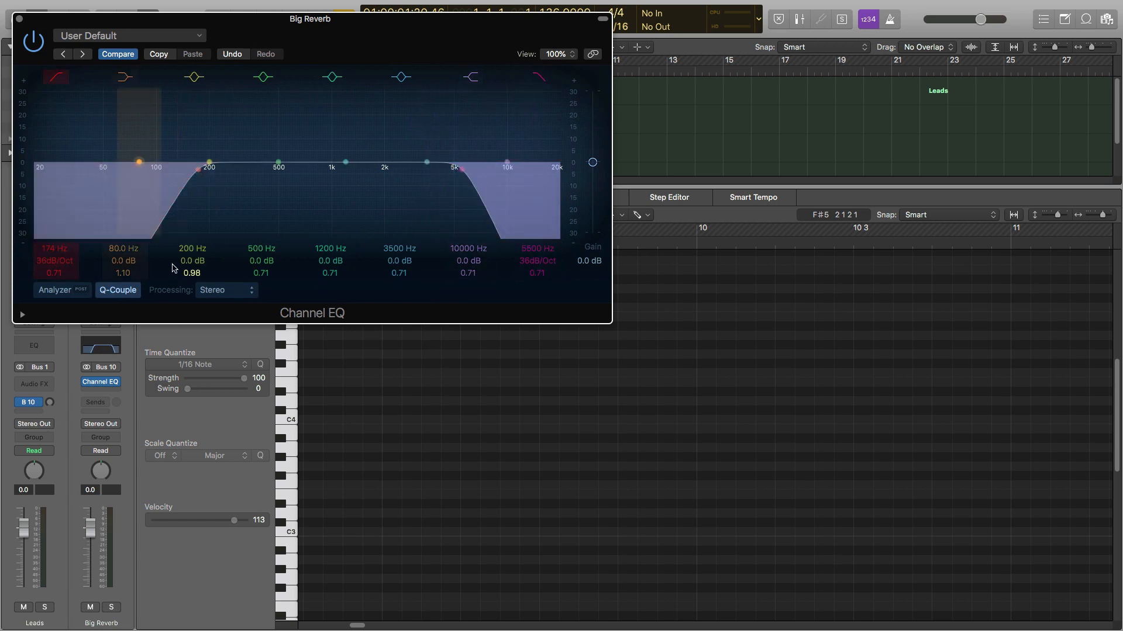
pyautogui.click(19, 21)
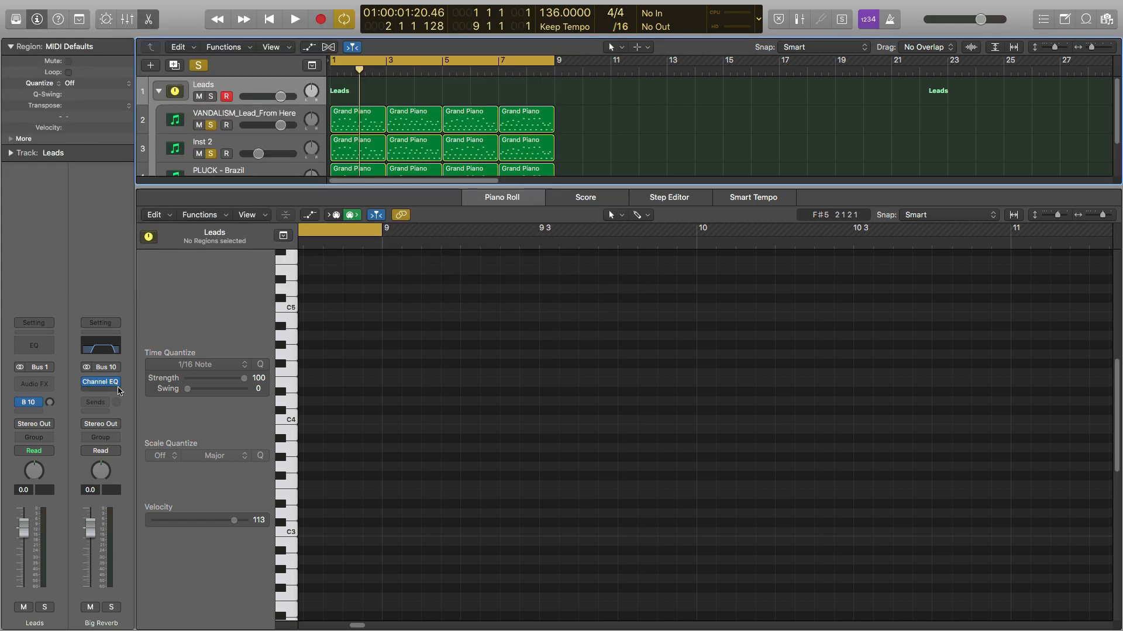
# Insert a stereo ValhallaRoom after the Channel EQ on Big Reverb, load the Ozymandias Pads preset and close its window
pyautogui.click(117, 385)
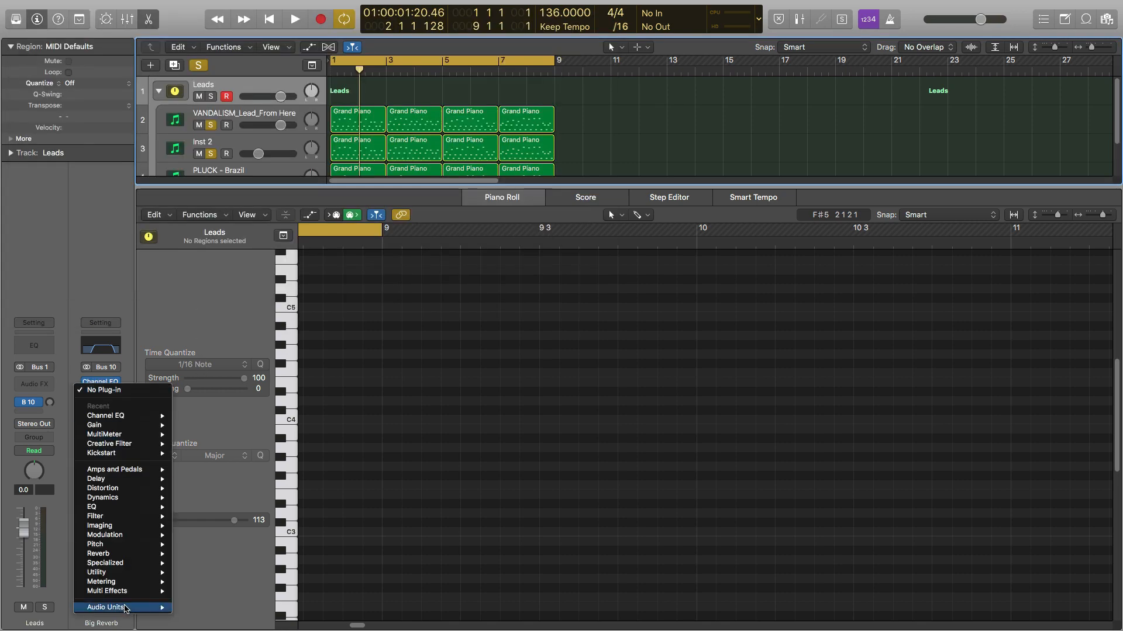
pyautogui.moveTo(126, 608)
pyautogui.moveTo(218, 593)
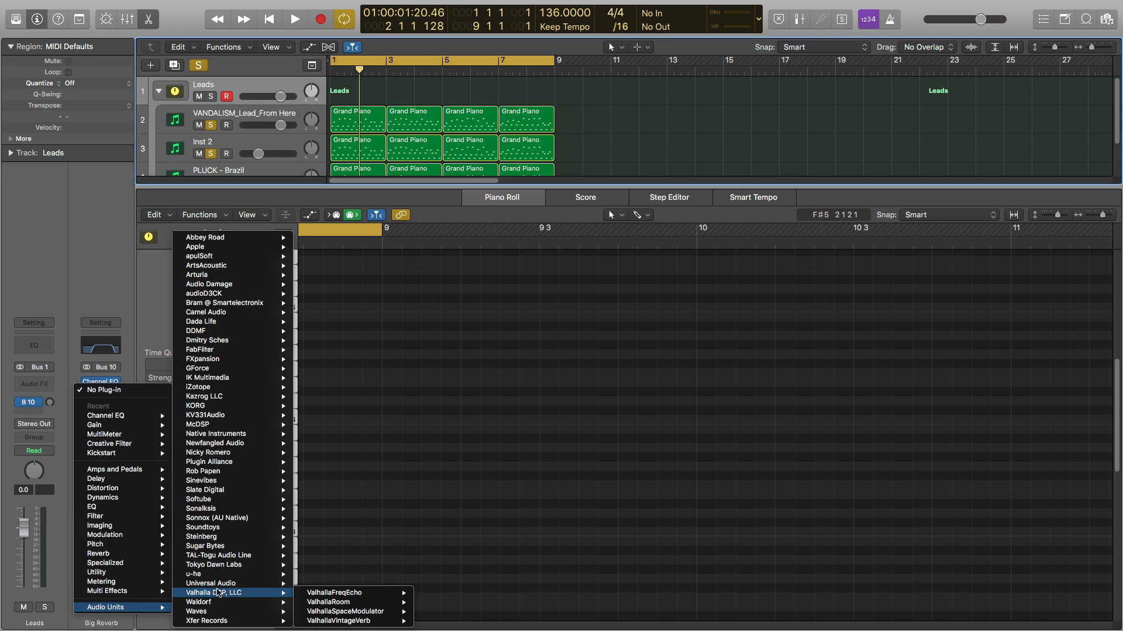
pyautogui.moveTo(351, 602)
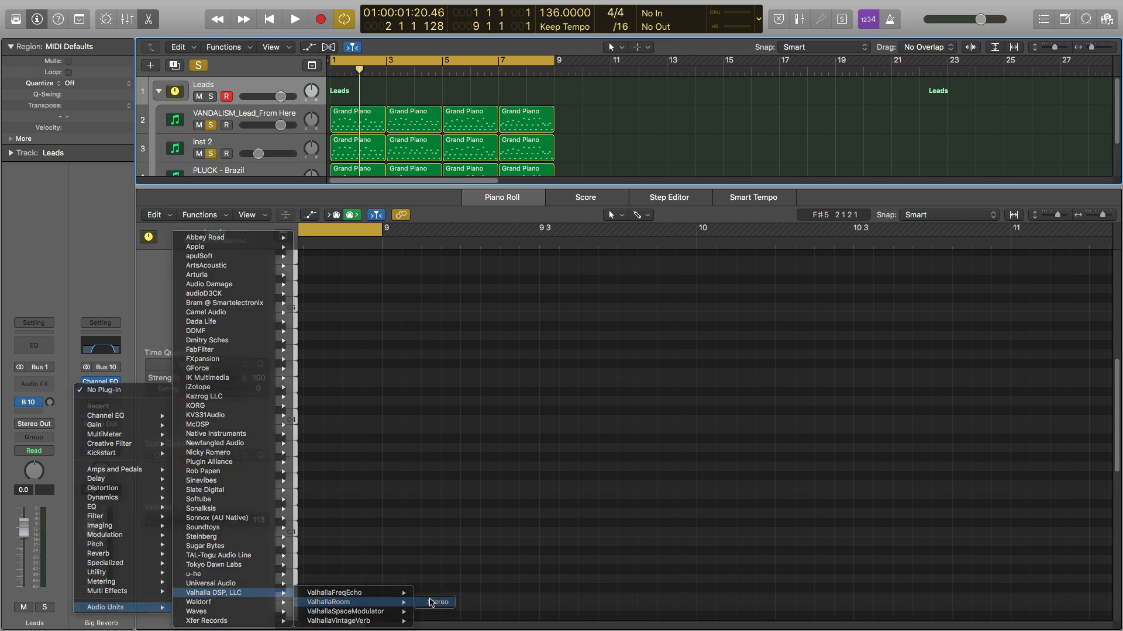
pyautogui.click(431, 602)
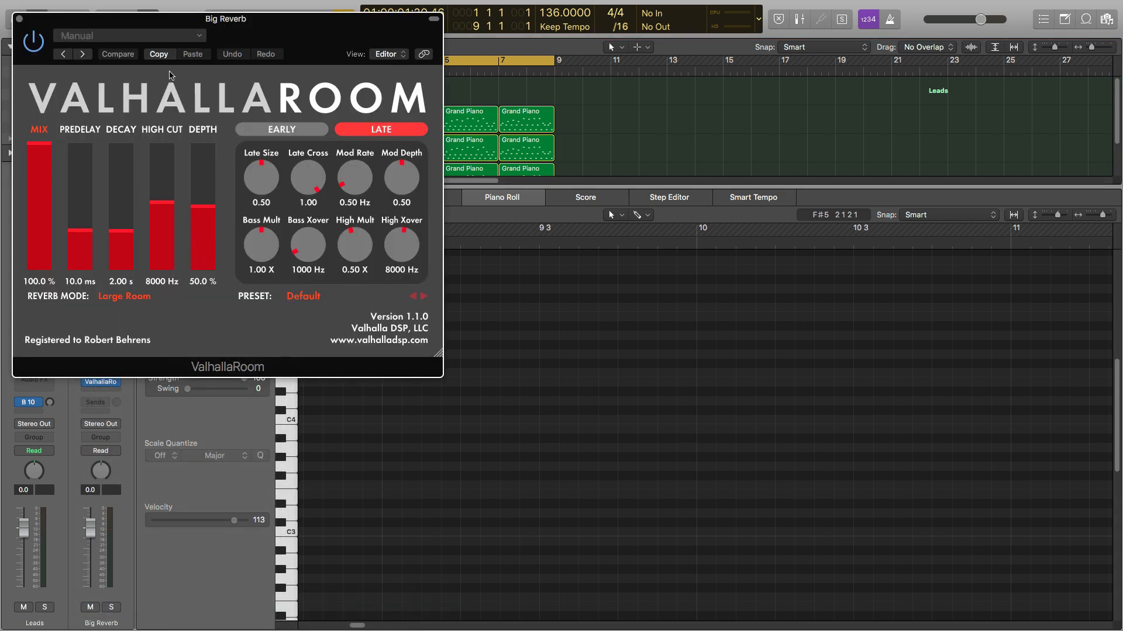
pyautogui.click(163, 36)
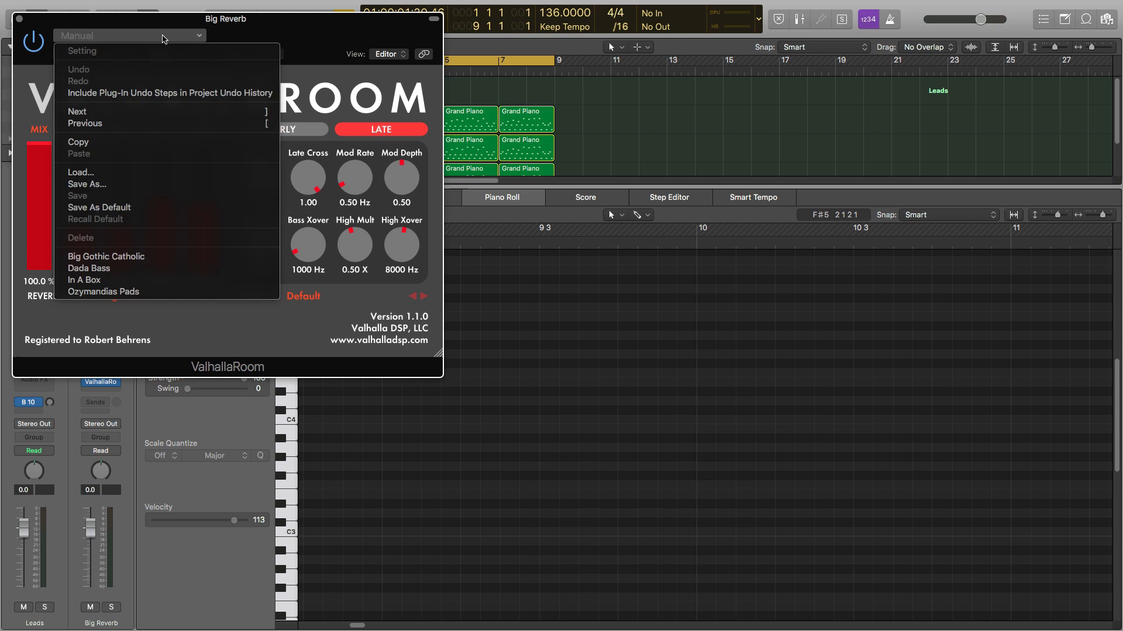
pyautogui.click(138, 292)
pyautogui.click(14, 13)
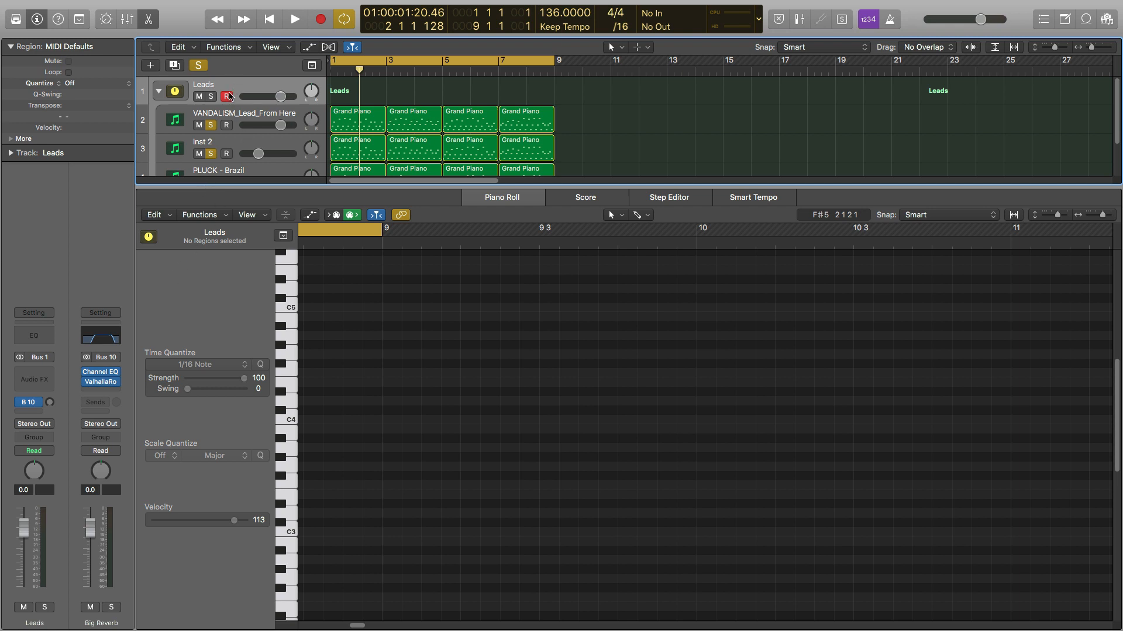
# Play the loop from the start and raise the Leads stack's Bus 10 send to -9.5 dB
pyautogui.press('Return')
pyautogui.press('space')
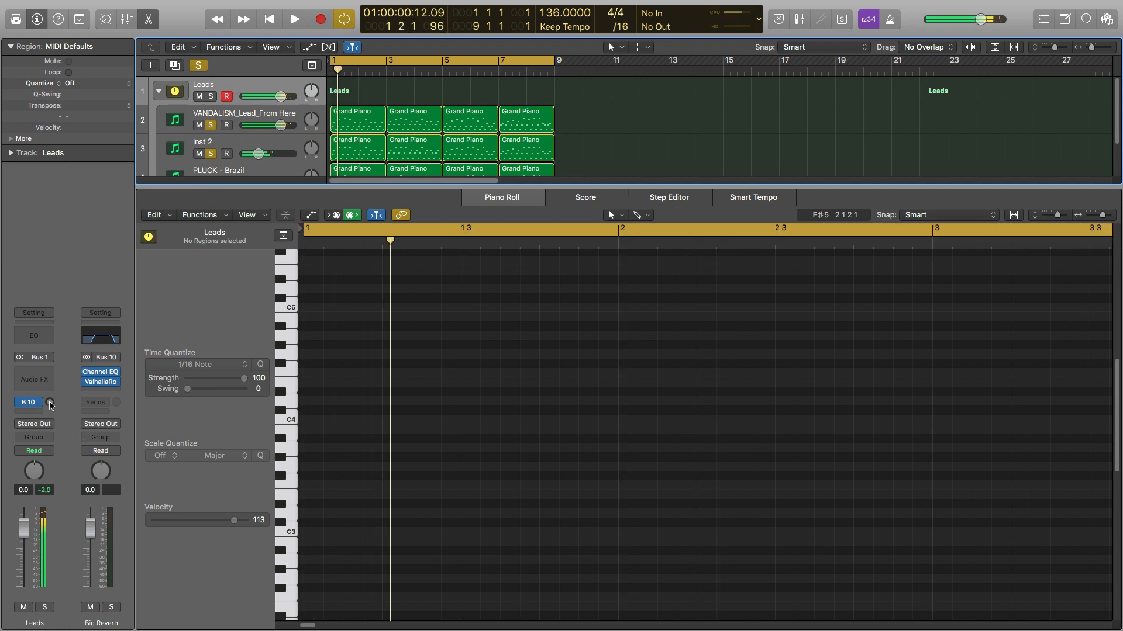
pyautogui.moveTo(50, 405); pyautogui.dragTo(49, 413)
pyautogui.press('space')
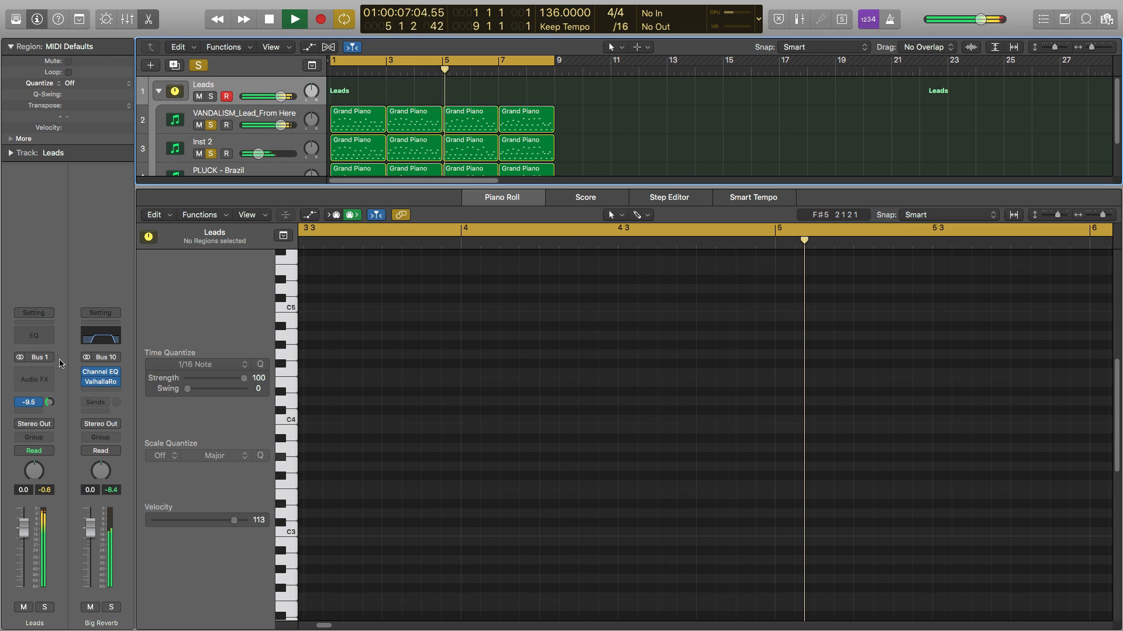
pyautogui.press('space')
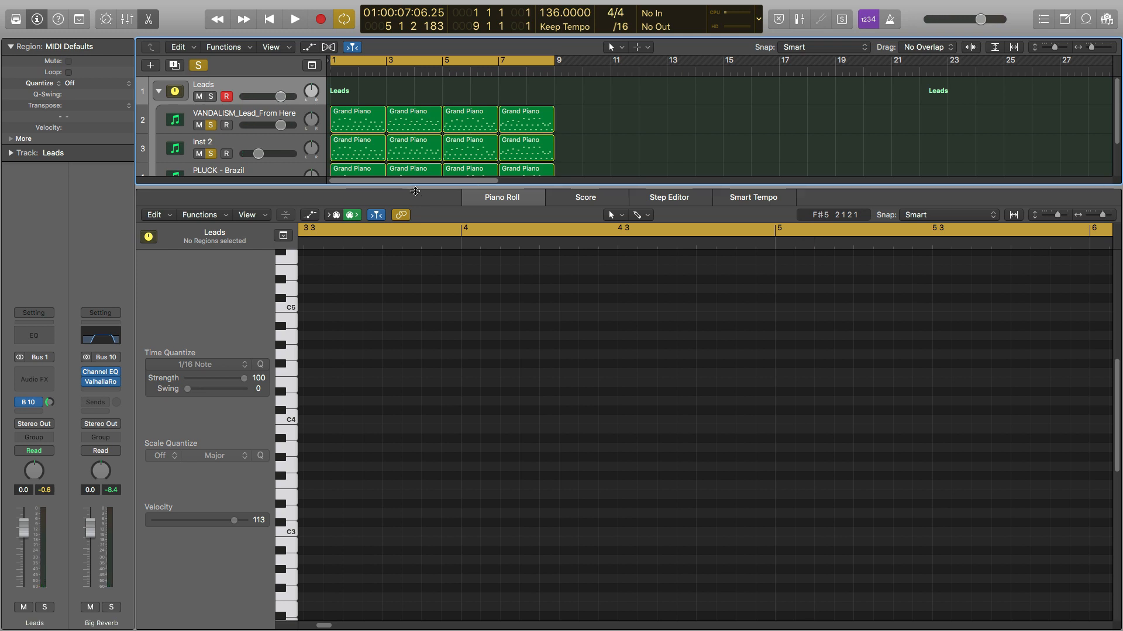
# Enlarge the tracks area, create a new instrument track below PLUCK - Brazil and move it above the Leads stack
pyautogui.moveTo(414, 187); pyautogui.dragTo(414, 404)
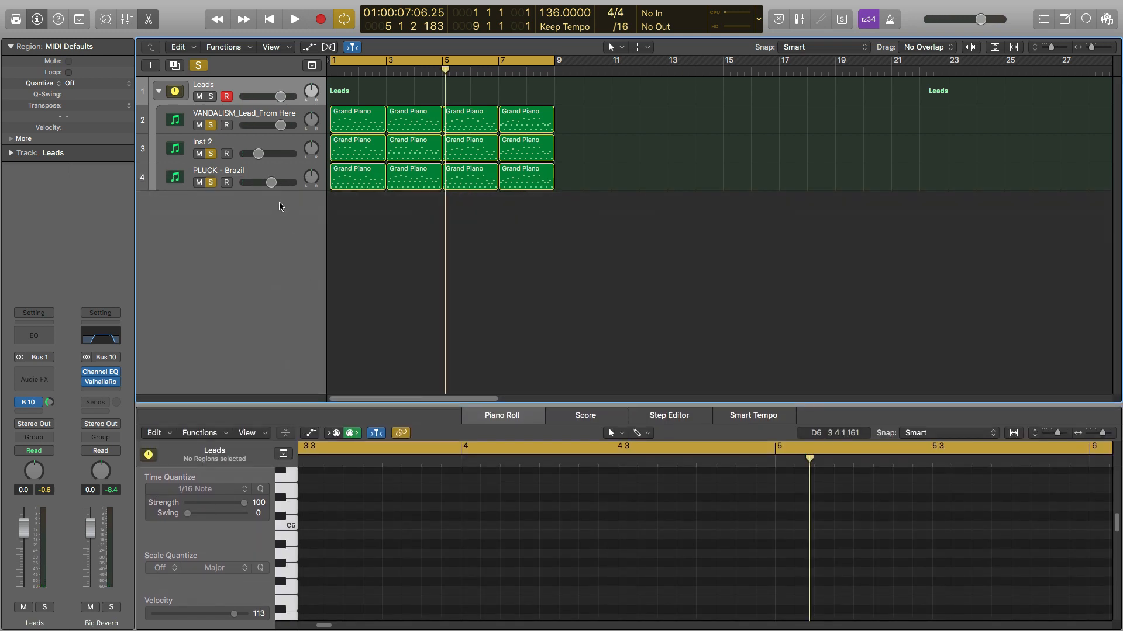
pyautogui.click(287, 172)
pyautogui.doubleClick(288, 203)
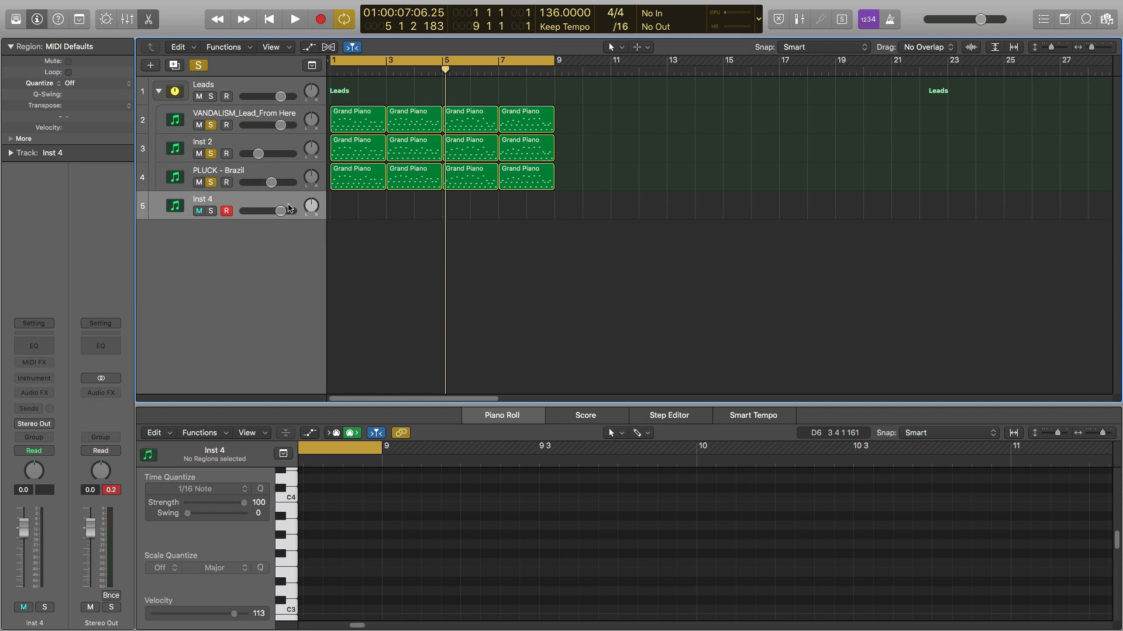
pyautogui.moveTo(288, 203); pyautogui.dragTo(307, 94)
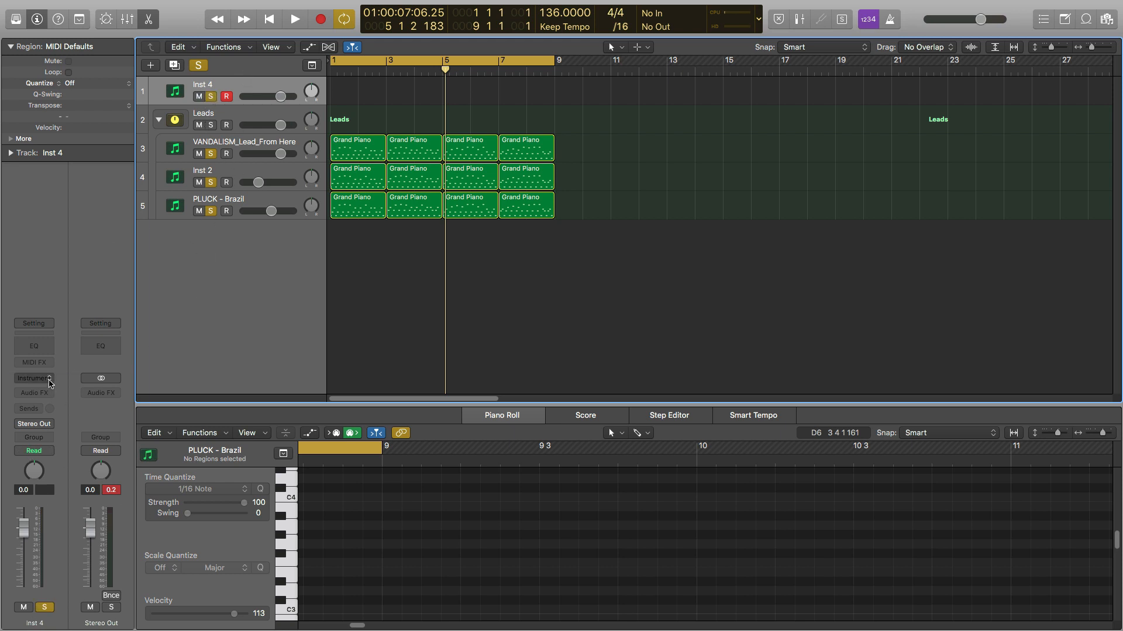
# Load Sonic Academy's Kick 2 as a mono instrument on the new track and recall the Psy Kick Adjust preset
pyautogui.click(50, 383)
pyautogui.moveTo(73, 612)
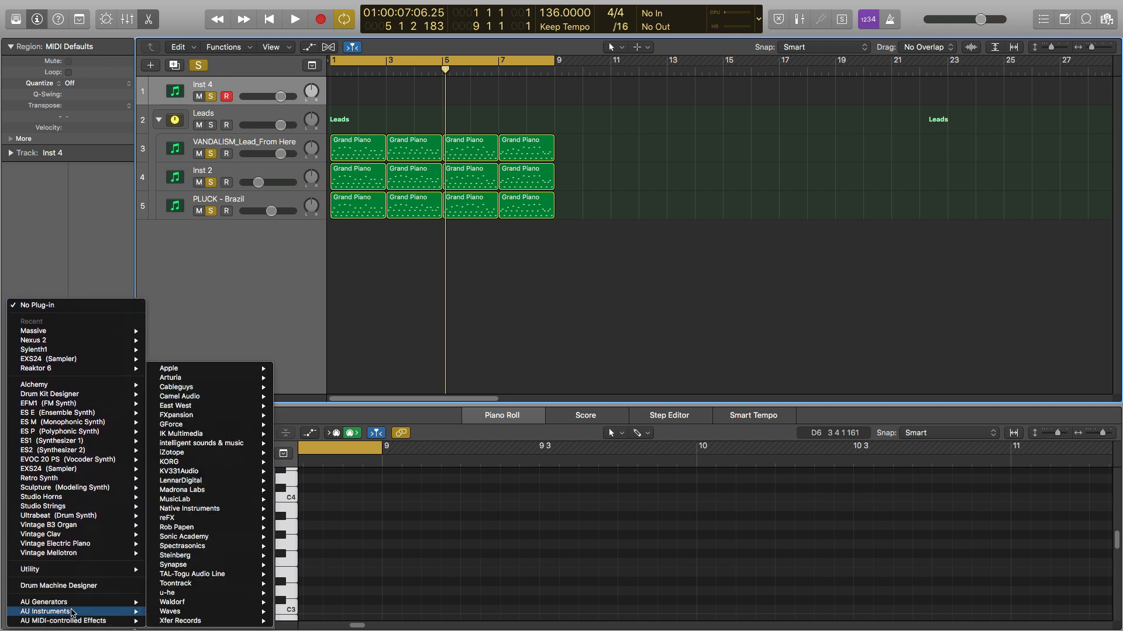
pyautogui.moveTo(207, 559)
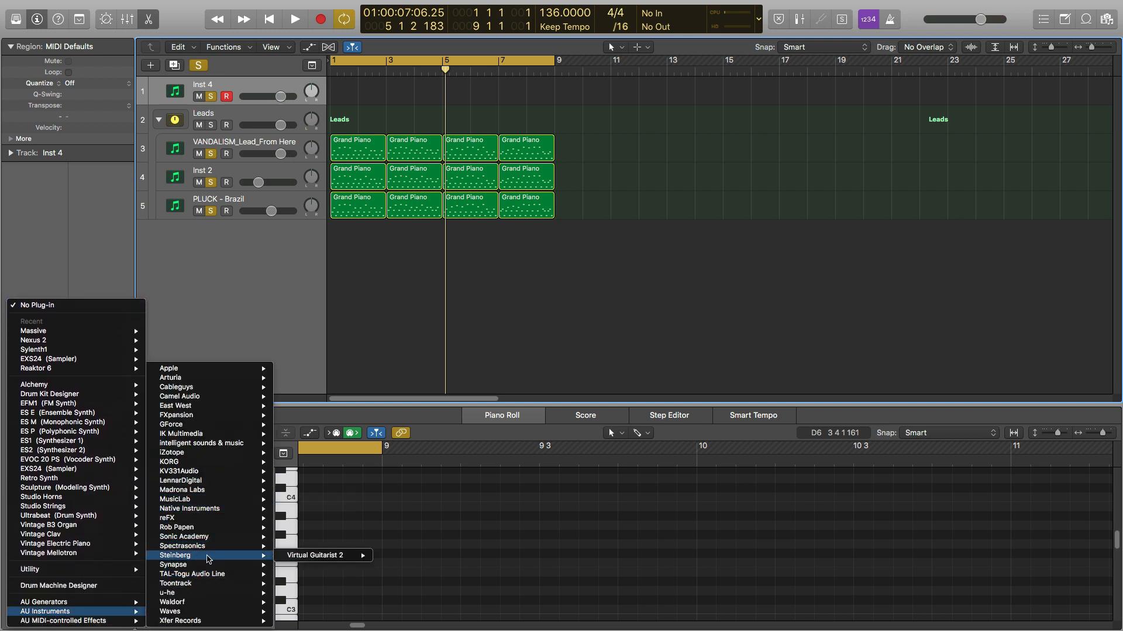
pyautogui.moveTo(201, 531)
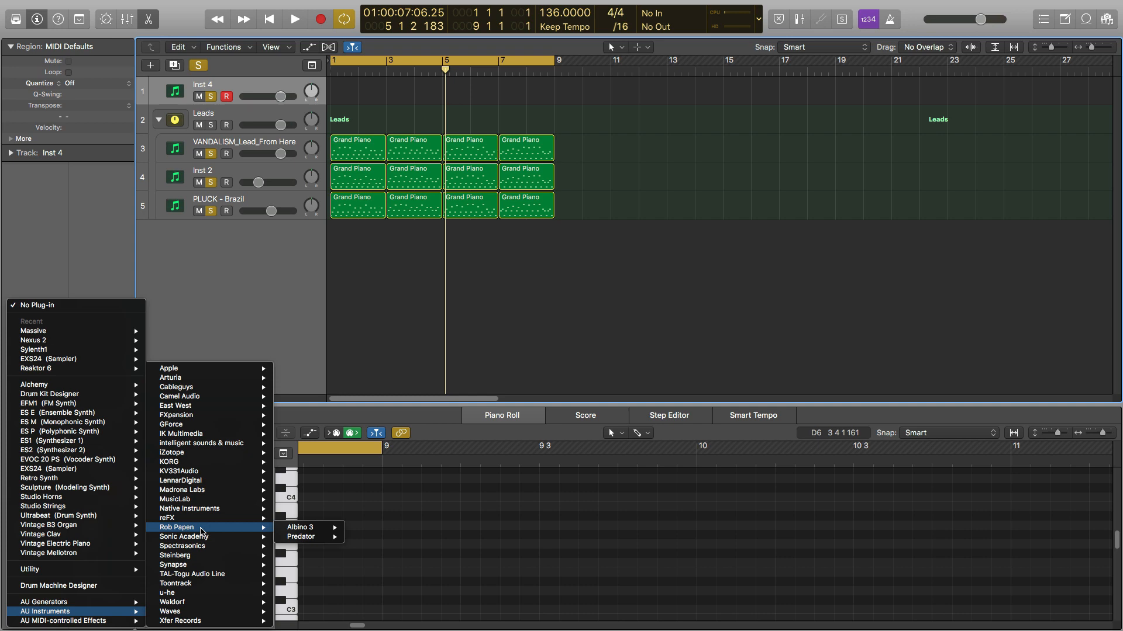
pyautogui.moveTo(298, 555)
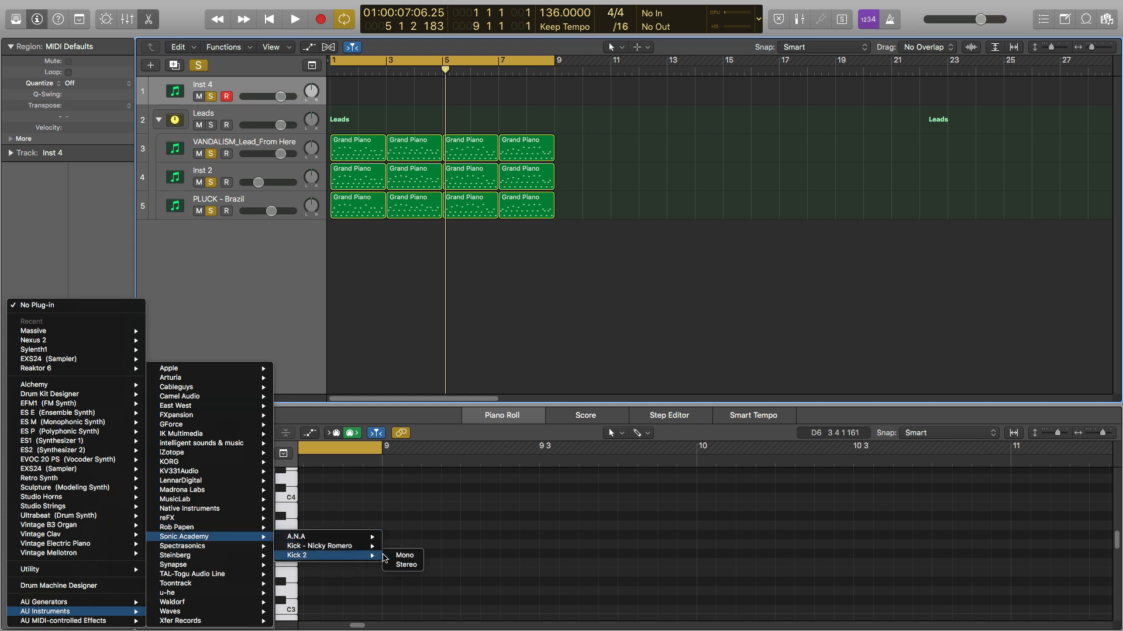
pyautogui.click(405, 557)
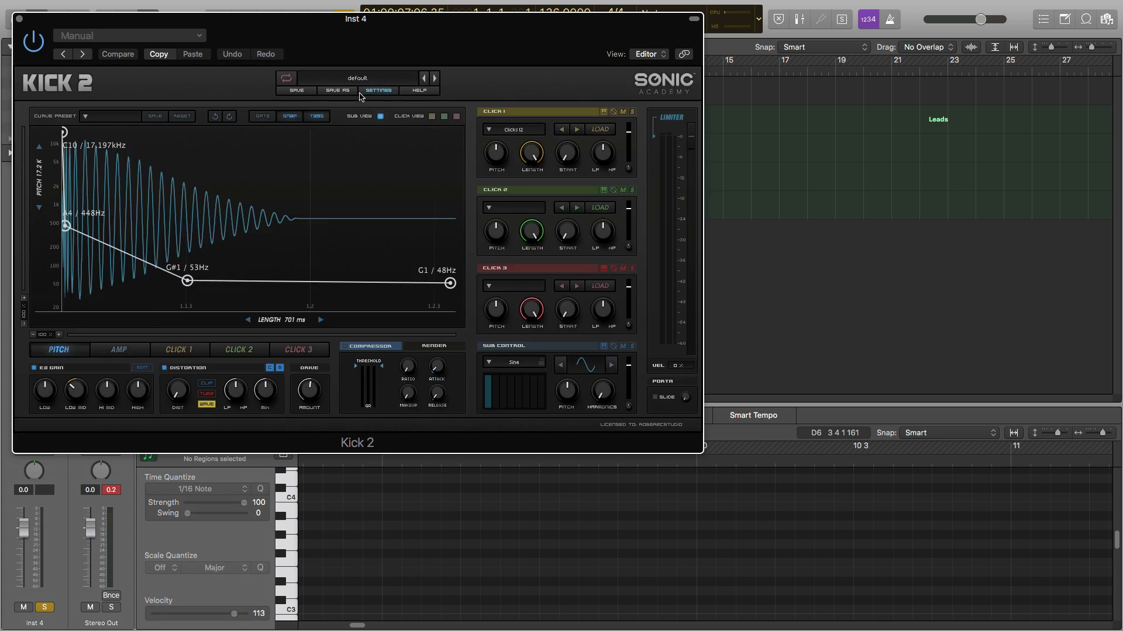
pyautogui.click(166, 36)
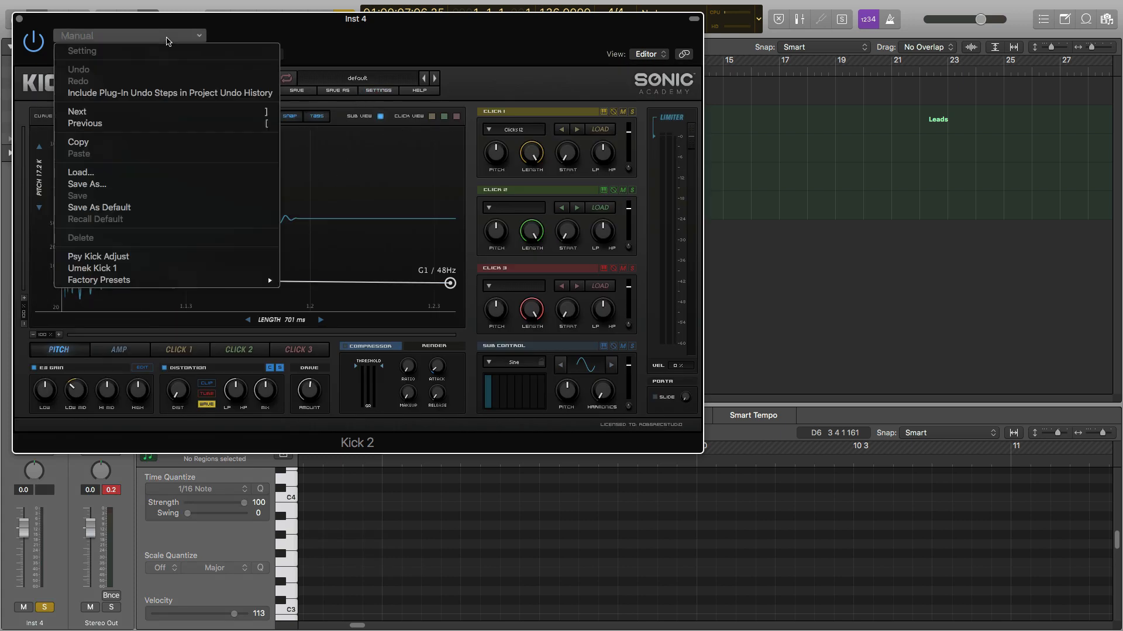
pyautogui.click(140, 257)
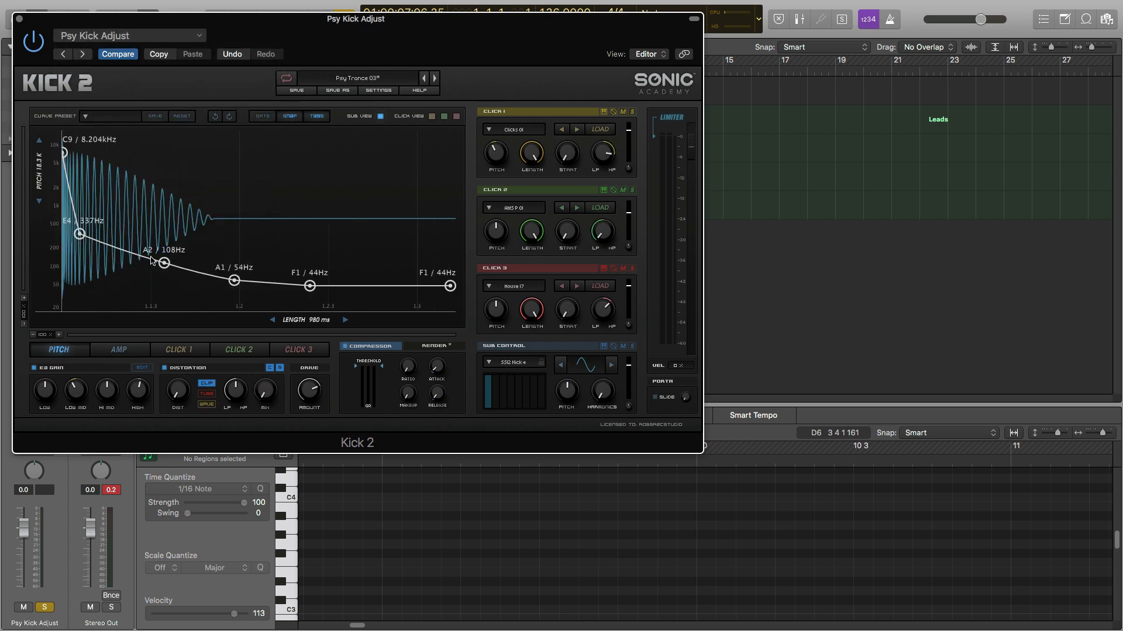
# Move the Kick 2 window aside and unsolo the three lead tracks during playback, leaving only the kick track soloed
pyautogui.press('space')
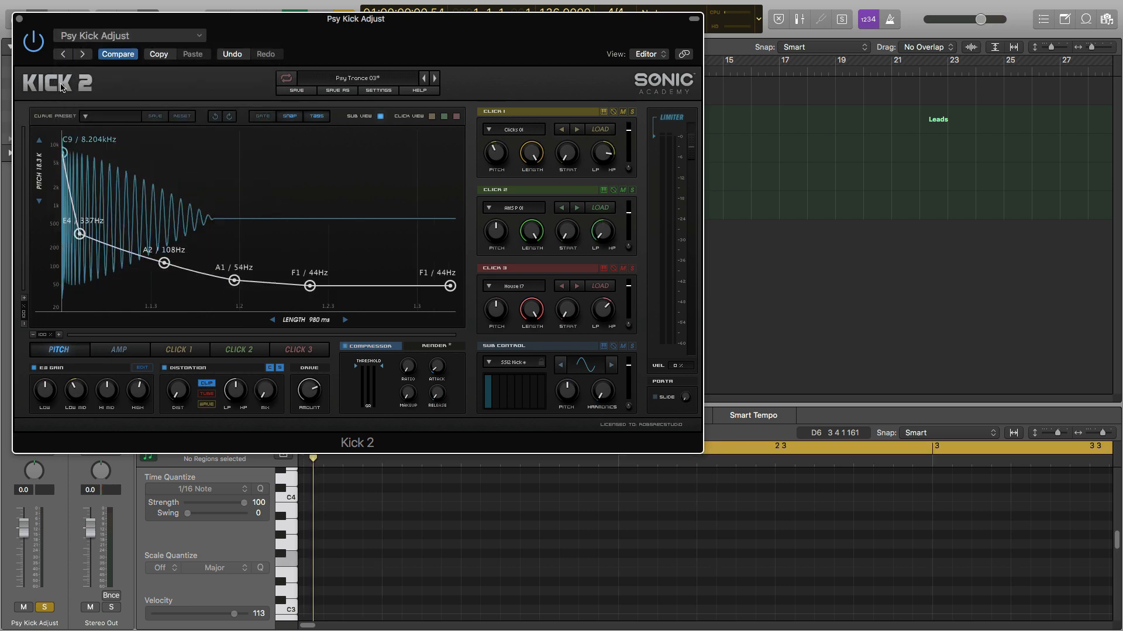
pyautogui.moveTo(96, 44); pyautogui.dragTo(732, 209)
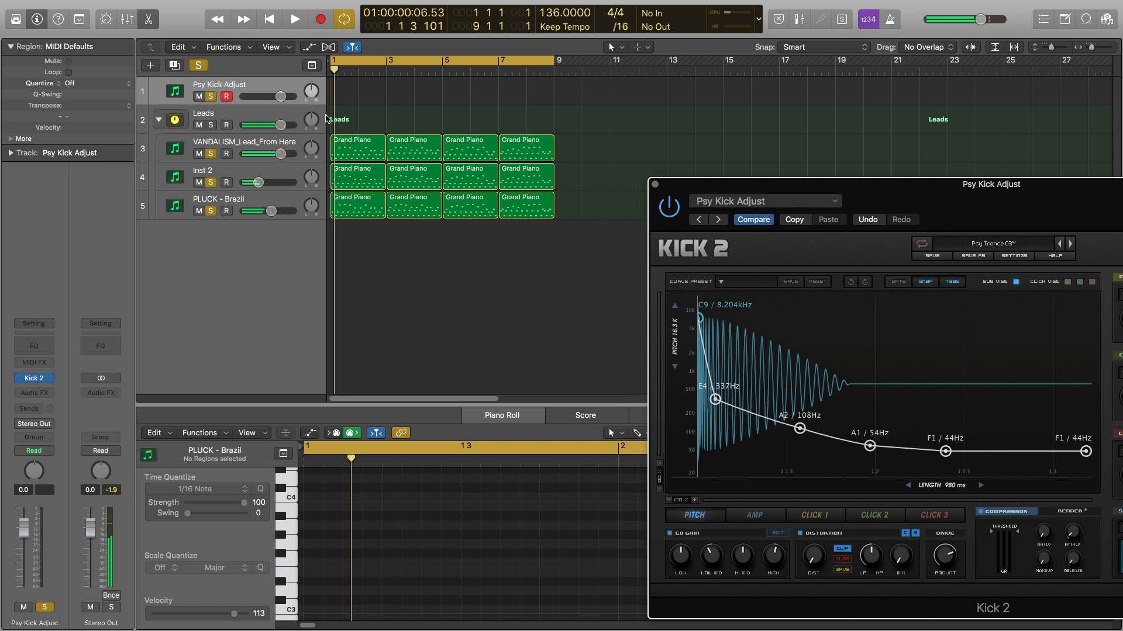
pyautogui.click(211, 154)
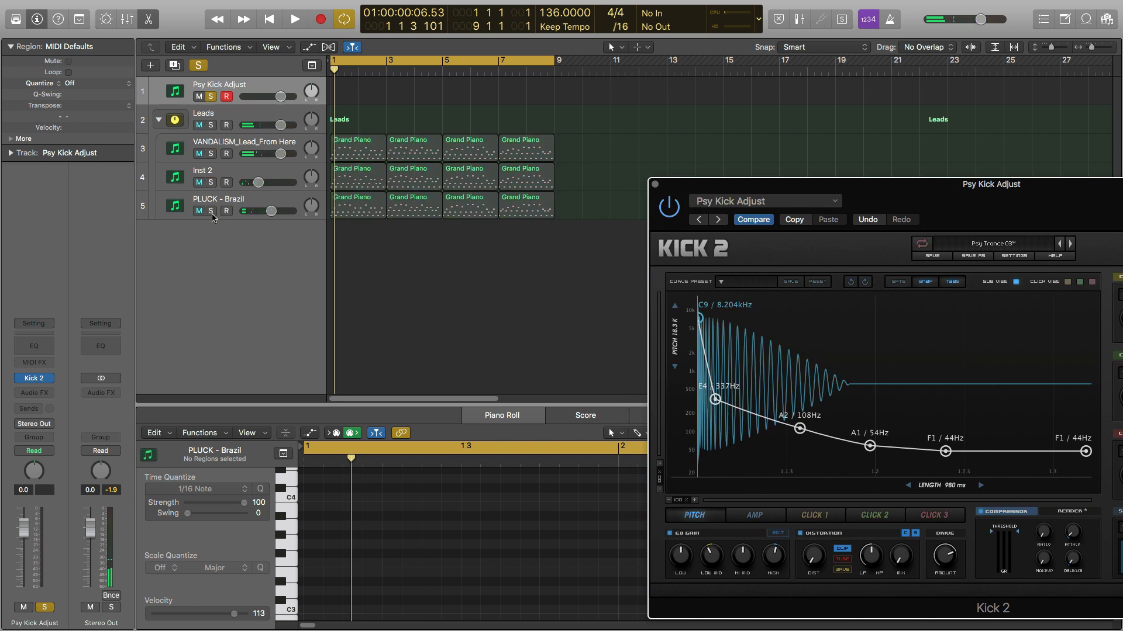
pyautogui.press('space')
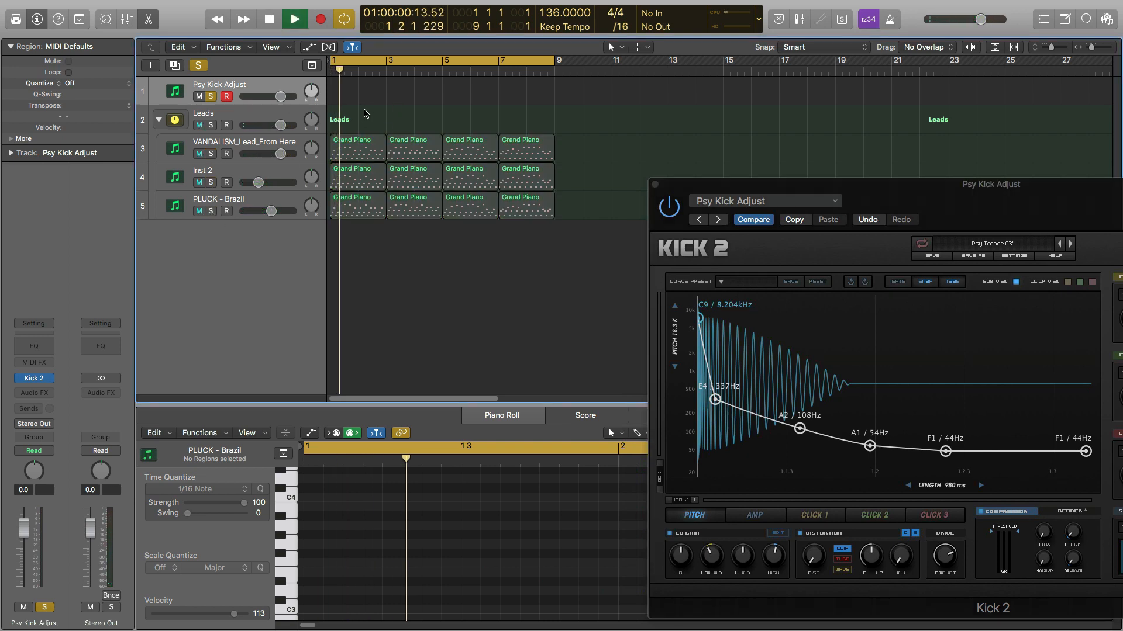
pyautogui.press('space')
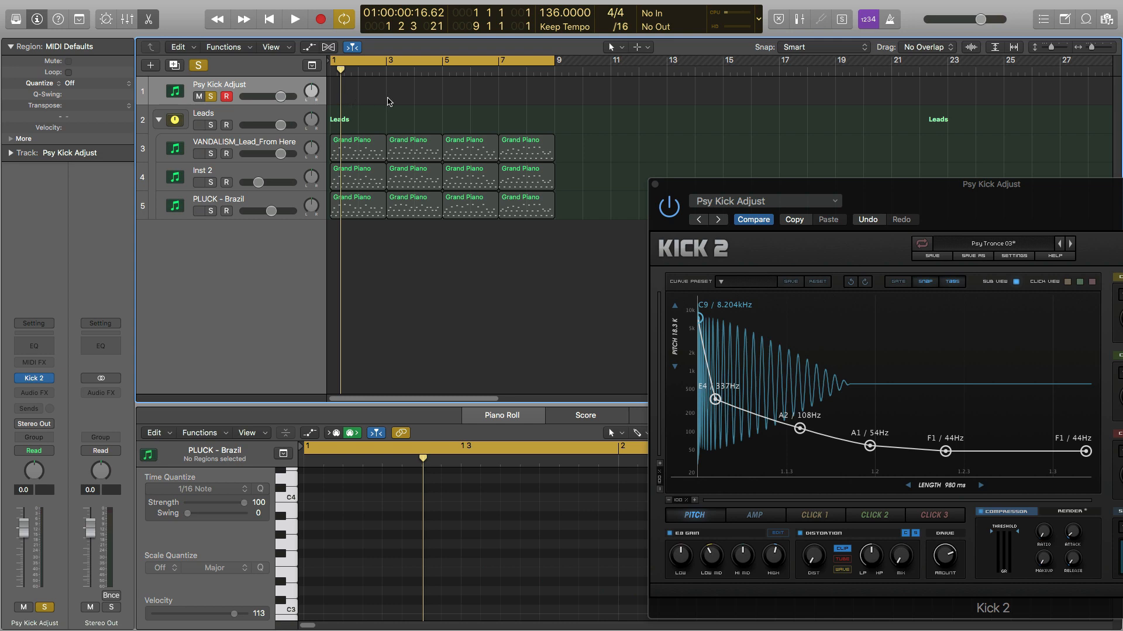
# Return the playhead to the start and create an empty MIDI region at bar 1 on the Psy Kick Adjust track
pyautogui.press('Return')
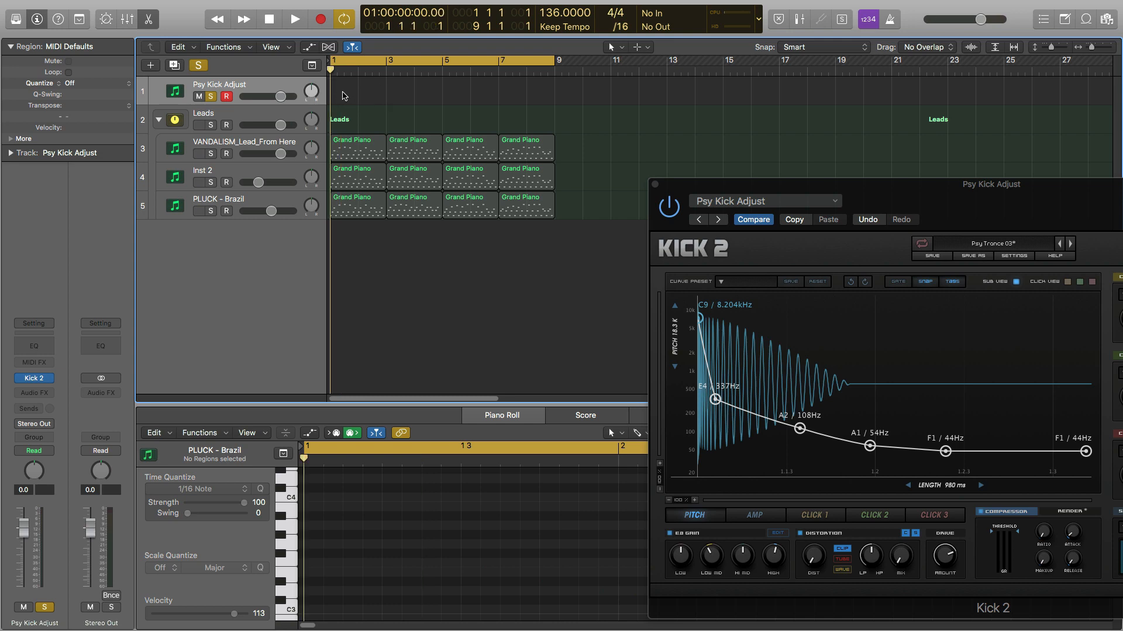
pyautogui.rightClick(344, 96)
pyautogui.click(362, 100)
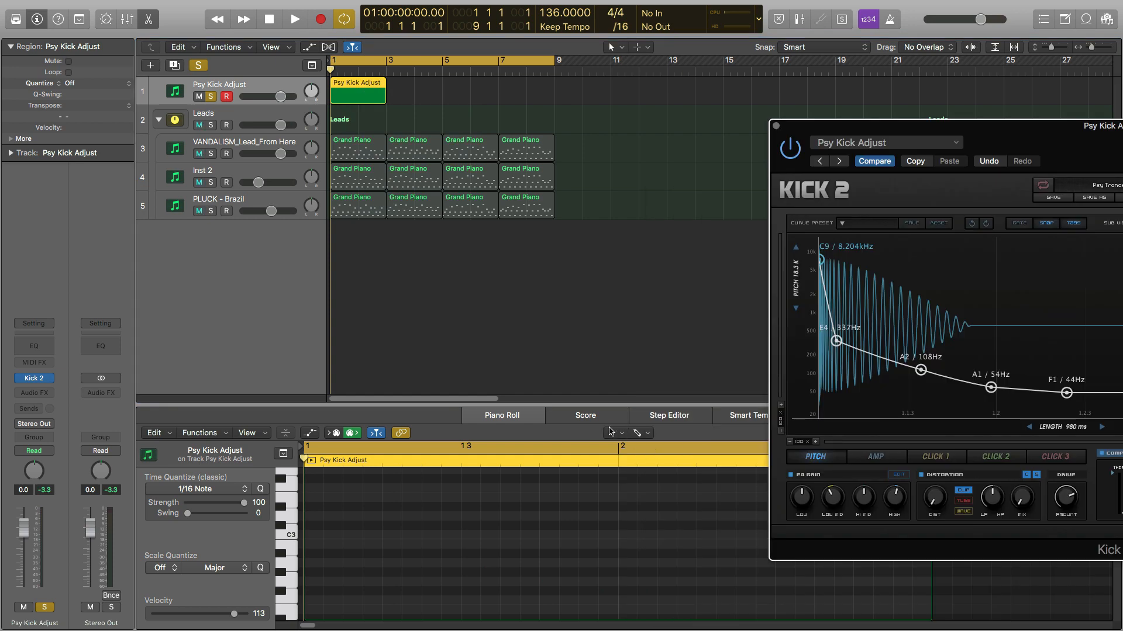
# With the Pencil tool, draw a B2 note at the start of the kick region and lengthen it to one beat
pyautogui.click(610, 432)
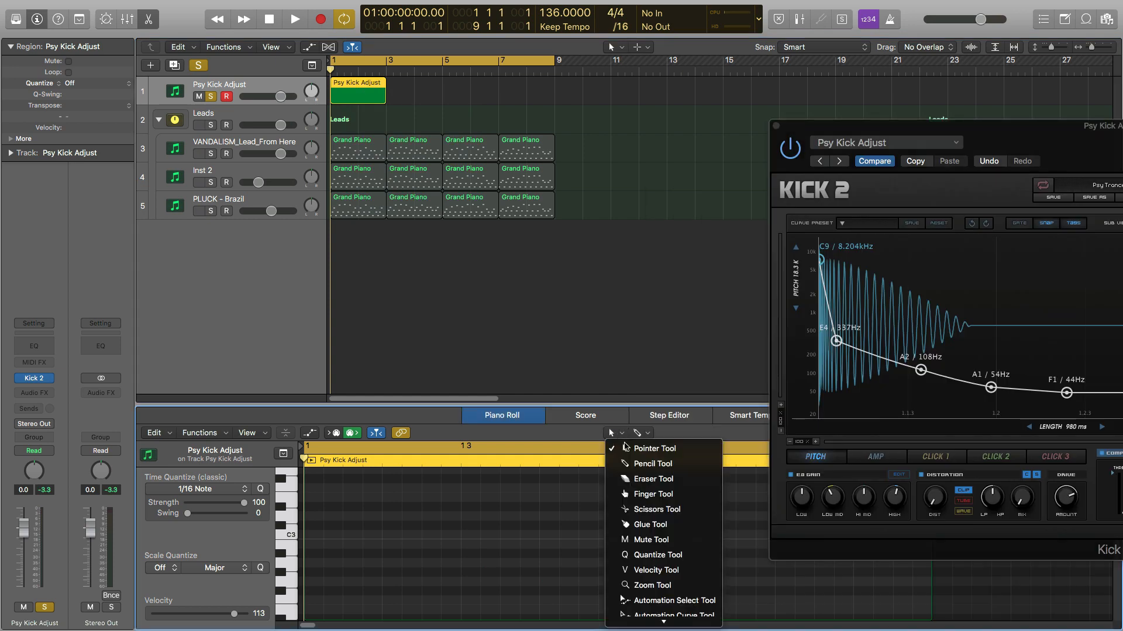
pyautogui.click(633, 465)
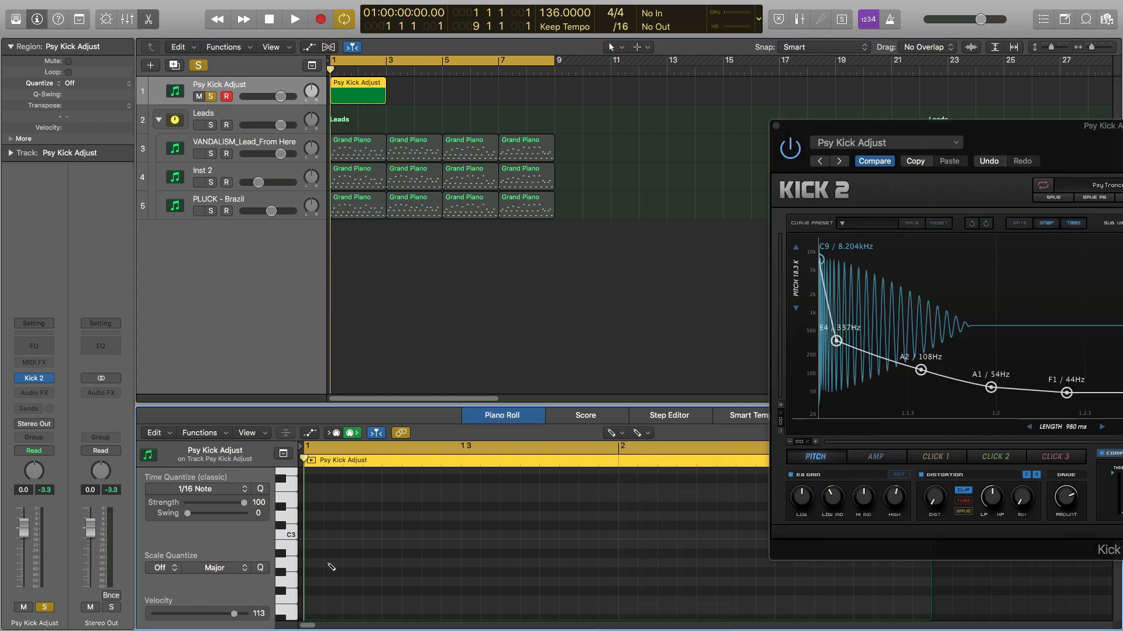
pyautogui.click(294, 554)
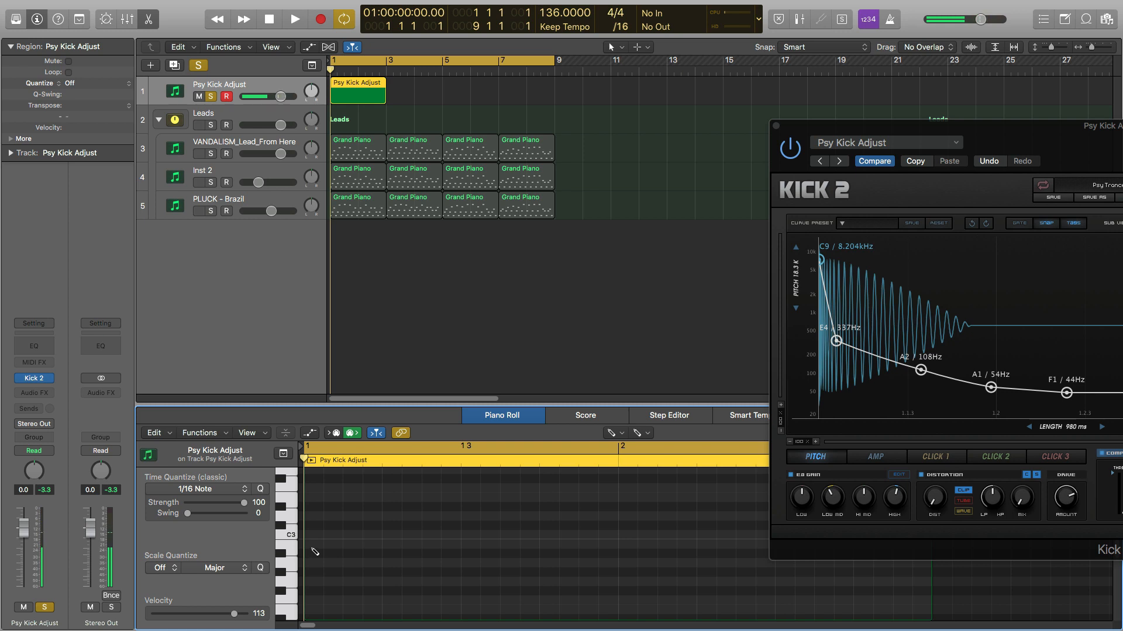
pyautogui.click(313, 546)
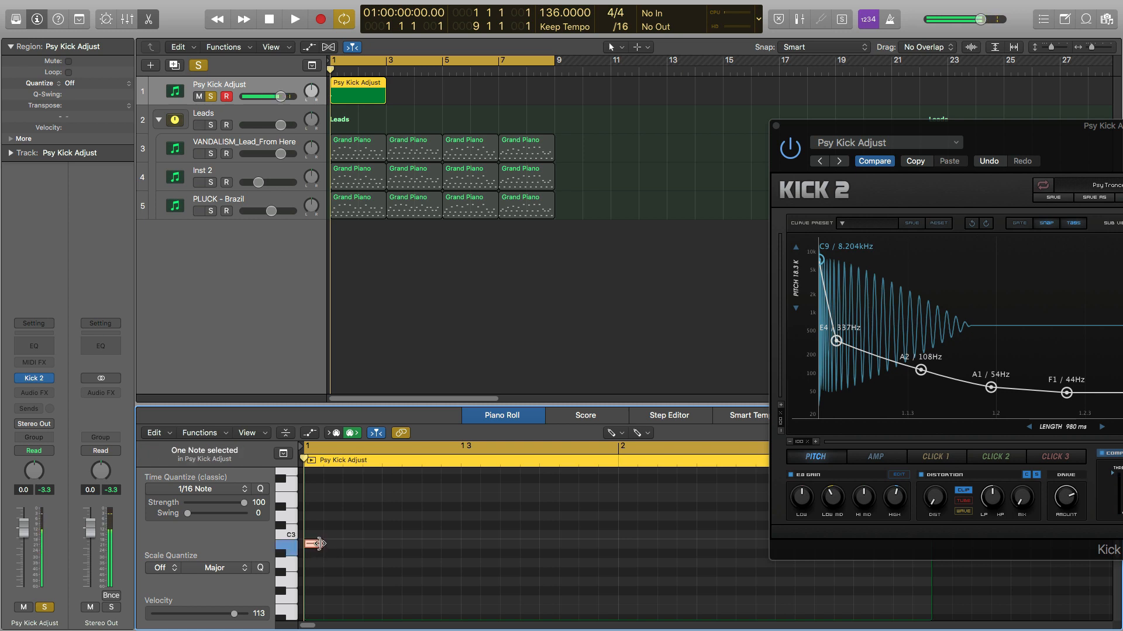
pyautogui.moveTo(320, 544); pyautogui.dragTo(380, 544)
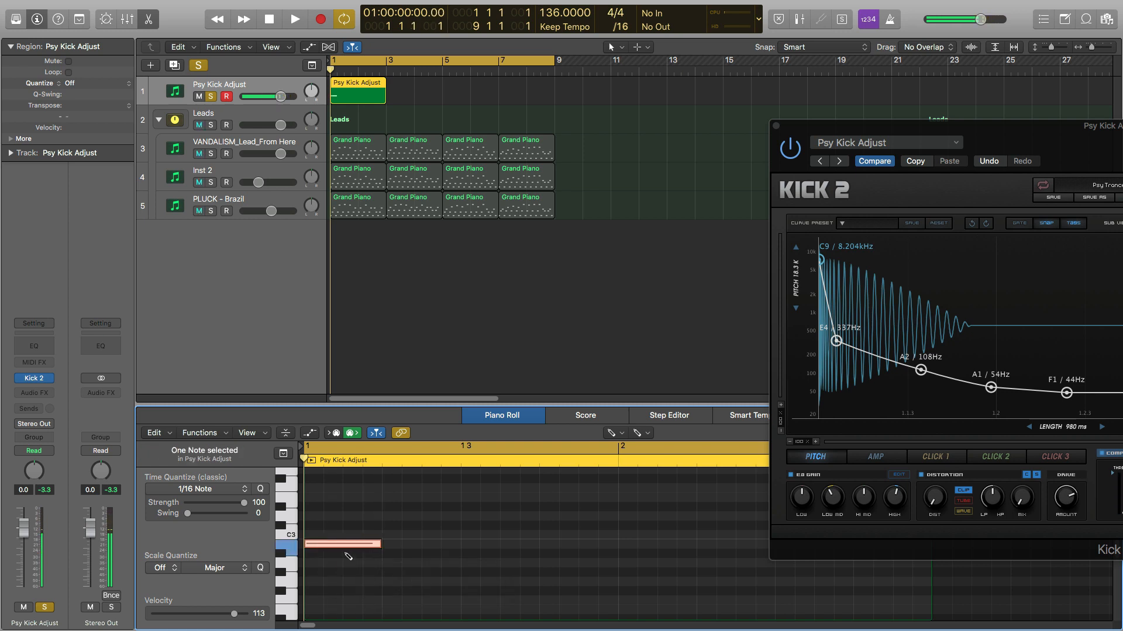
# Add one-beat B2 kick notes on every remaining beat through the end of bar 2, closing the Kick 2 window that covers the grid
pyautogui.click(391, 547)
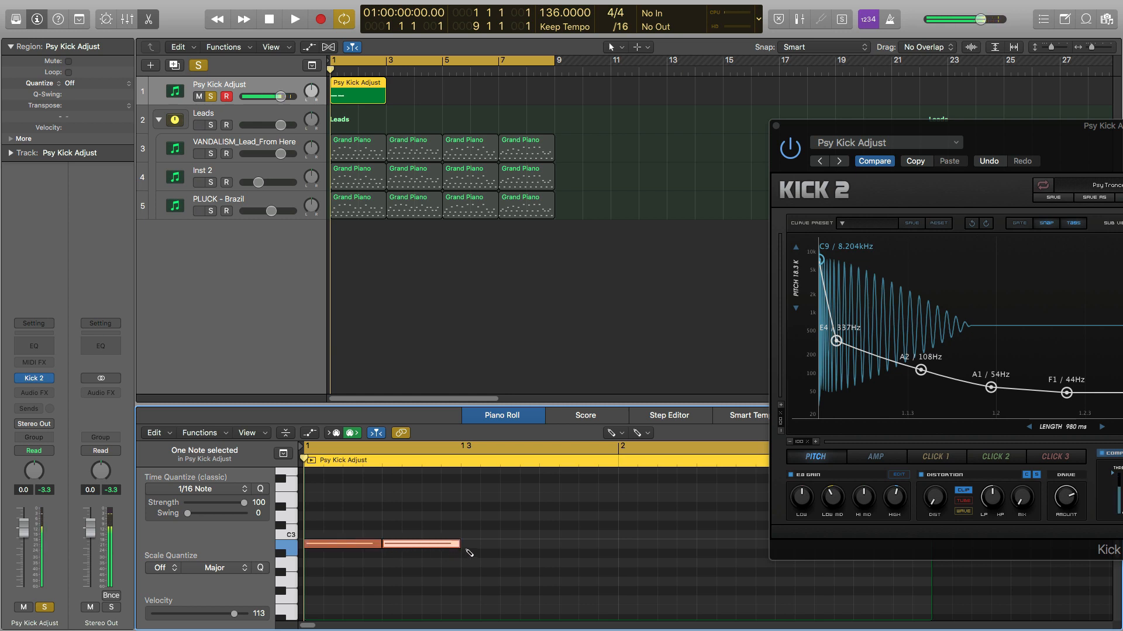
pyautogui.click(470, 546)
pyautogui.click(552, 546)
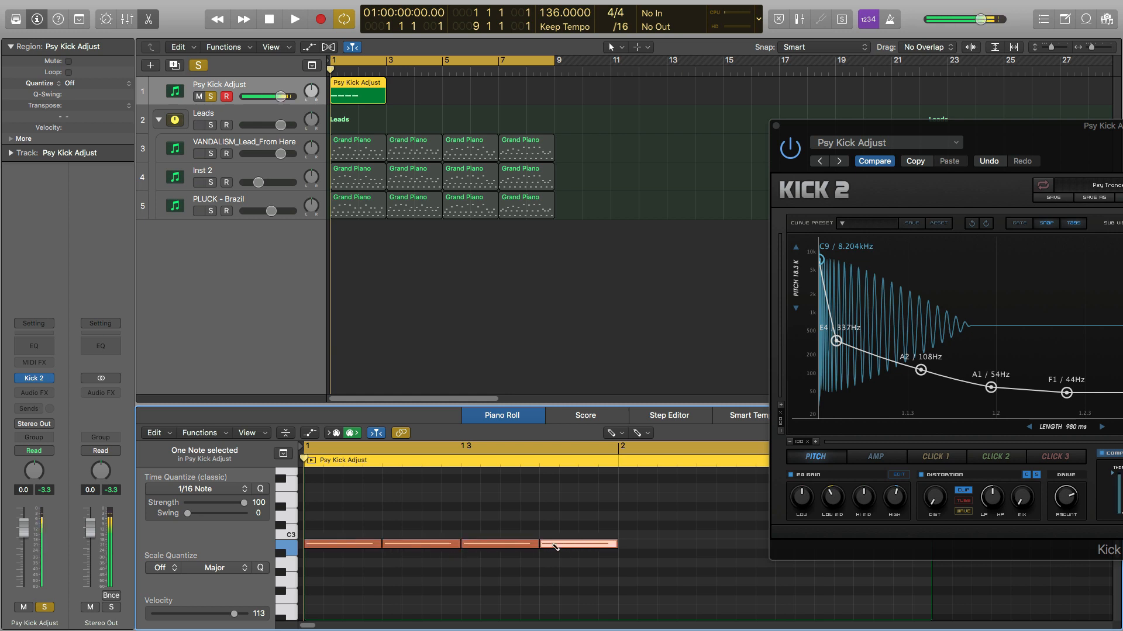
pyautogui.click(627, 546)
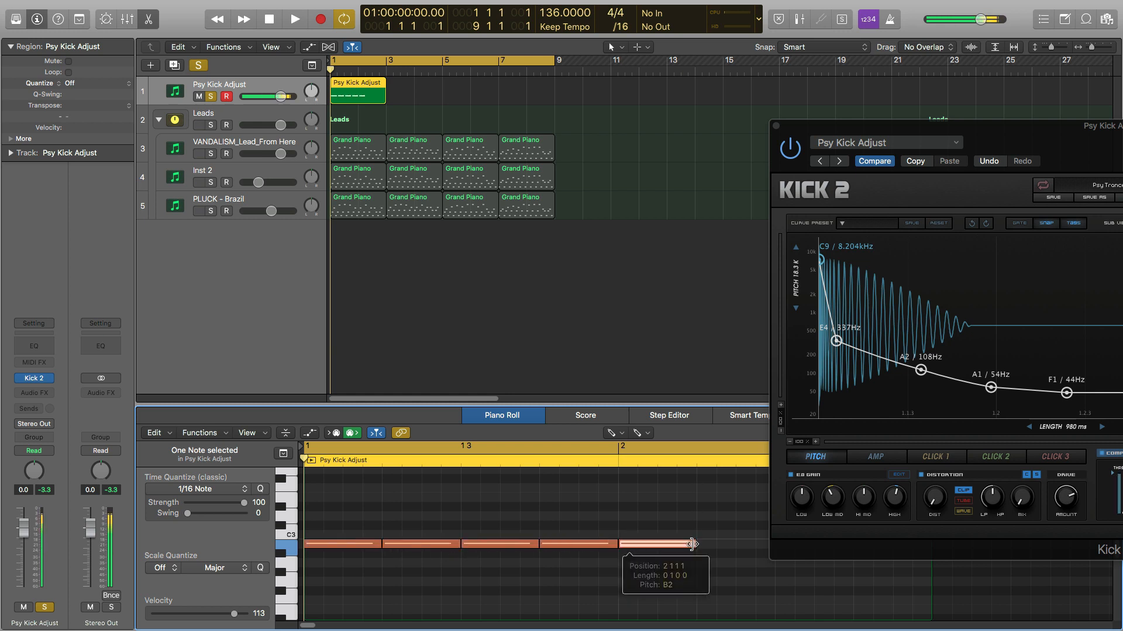
pyautogui.click(775, 130)
pyautogui.click(702, 547)
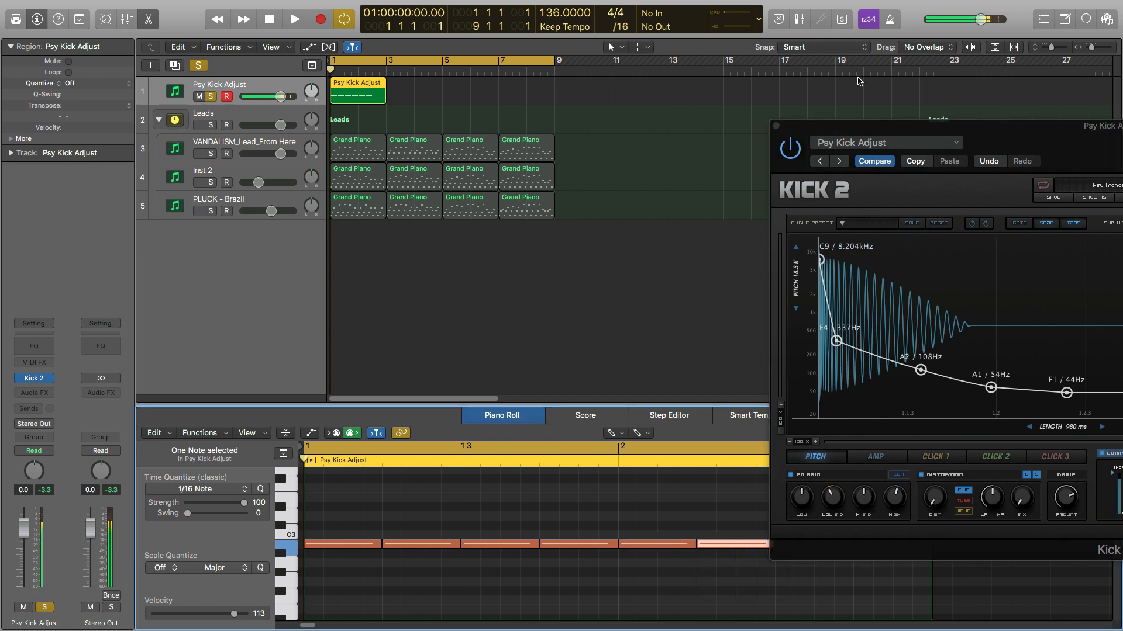
pyautogui.click(775, 127)
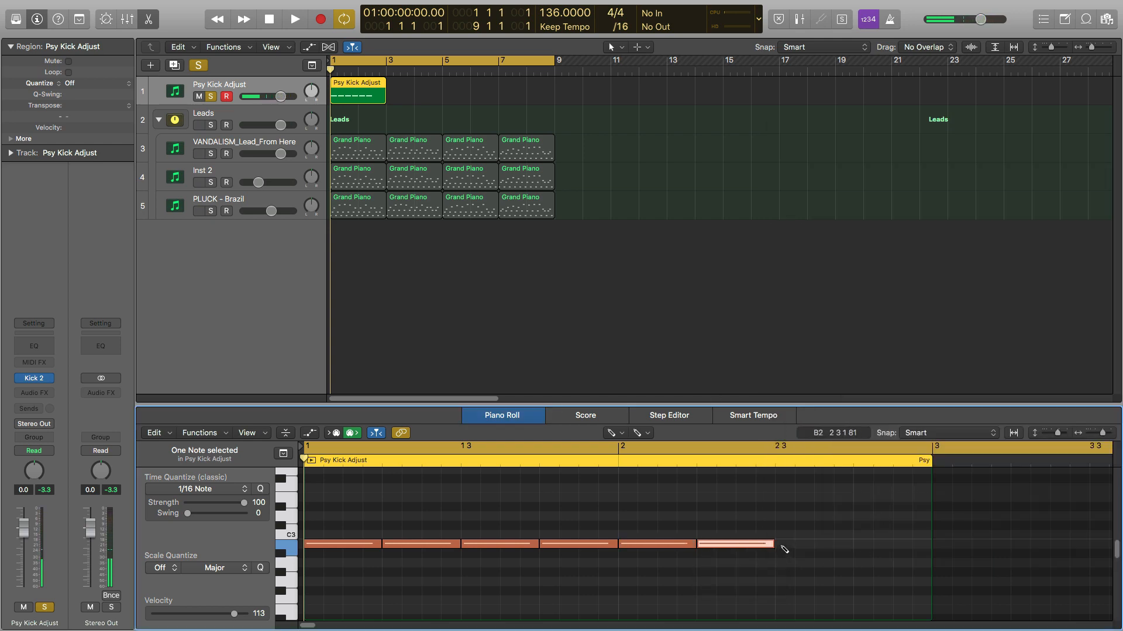
pyautogui.click(782, 547)
pyautogui.click(860, 546)
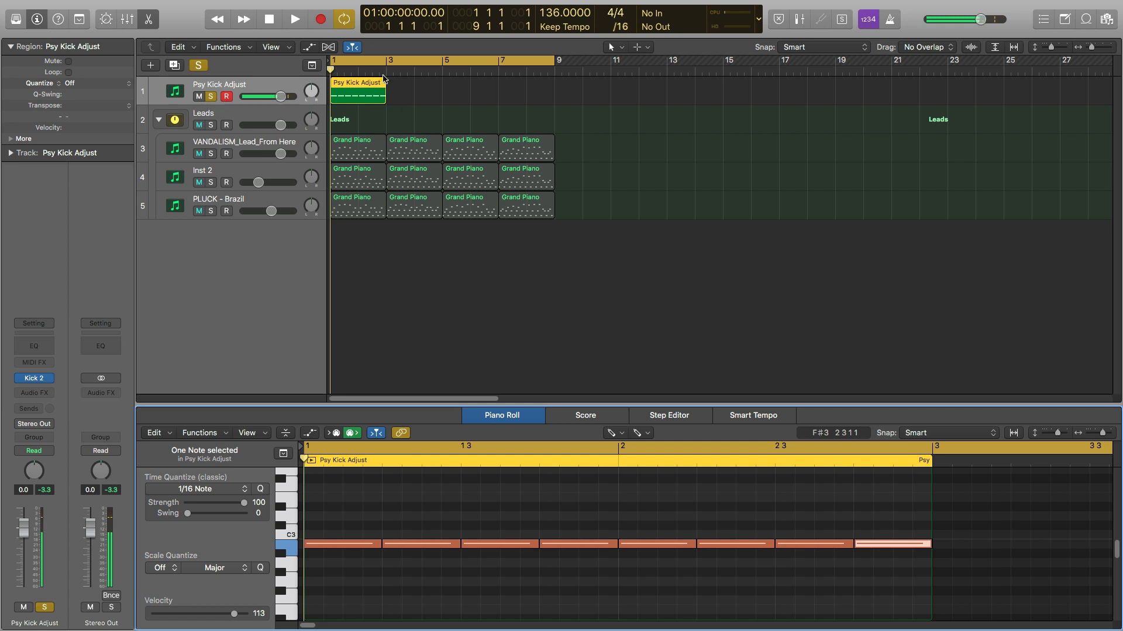
# Loop the Psy Kick Adjust region out to bar 9 and lower the kick track's volume to -2.6 dB during playback
pyautogui.moveTo(389, 79); pyautogui.dragTo(554, 93)
pyautogui.press('space')
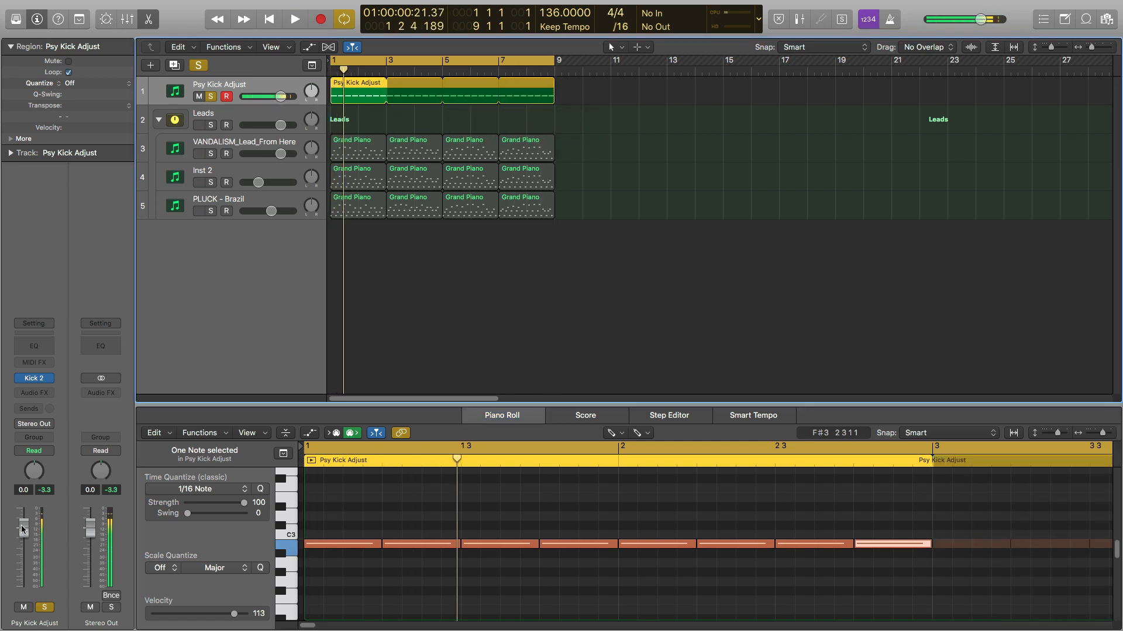
pyautogui.moveTo(27, 541); pyautogui.dragTo(26, 545)
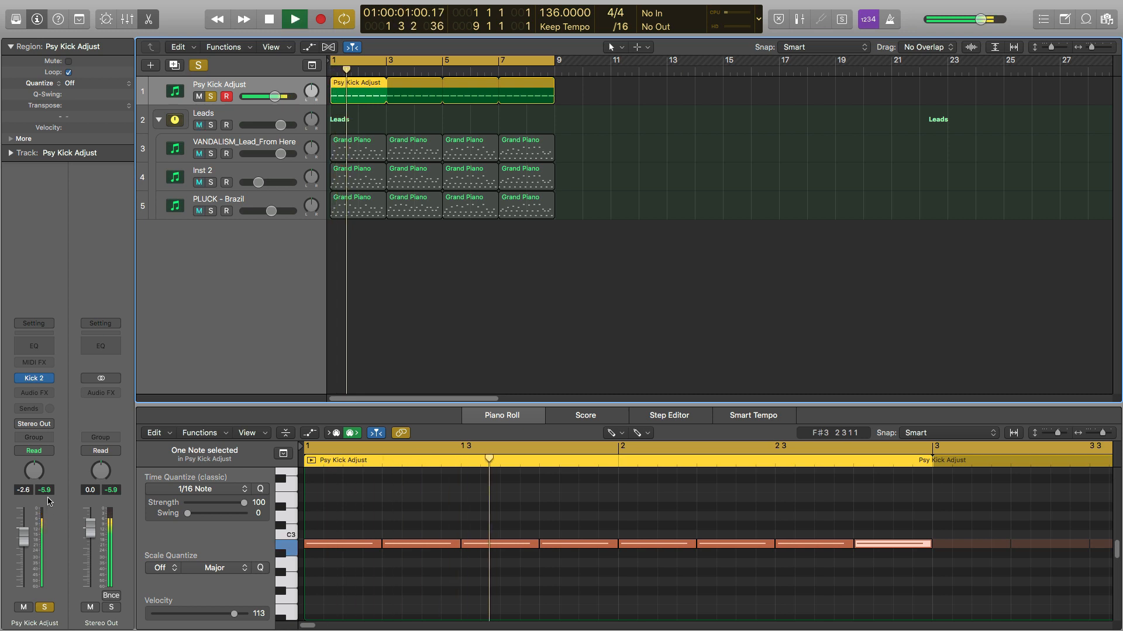
pyautogui.press('space')
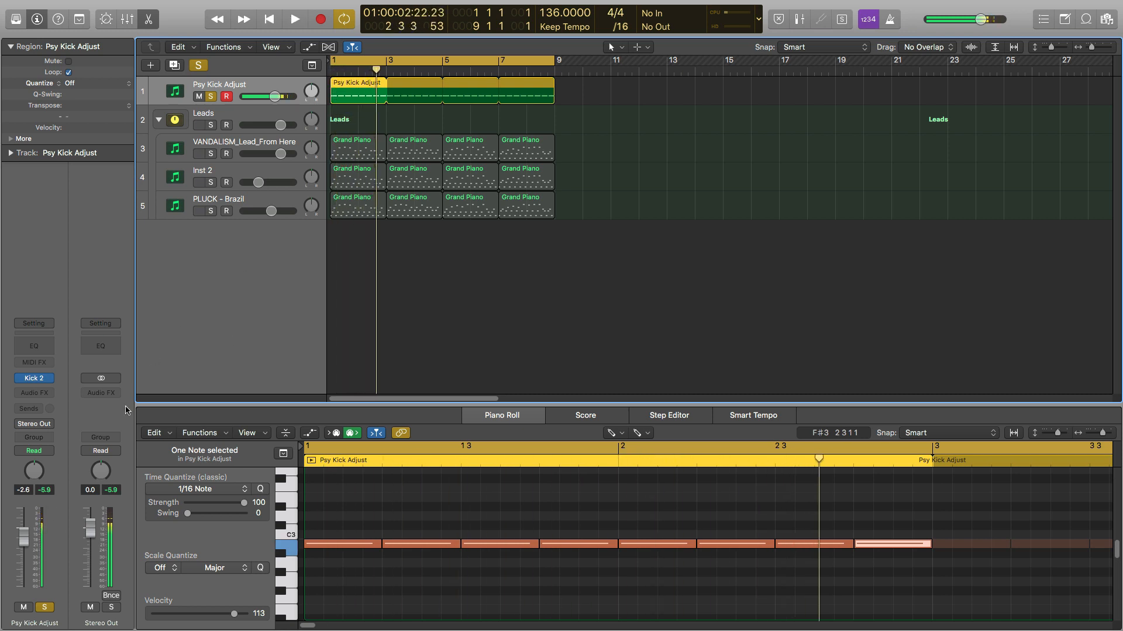
pyautogui.press('space')
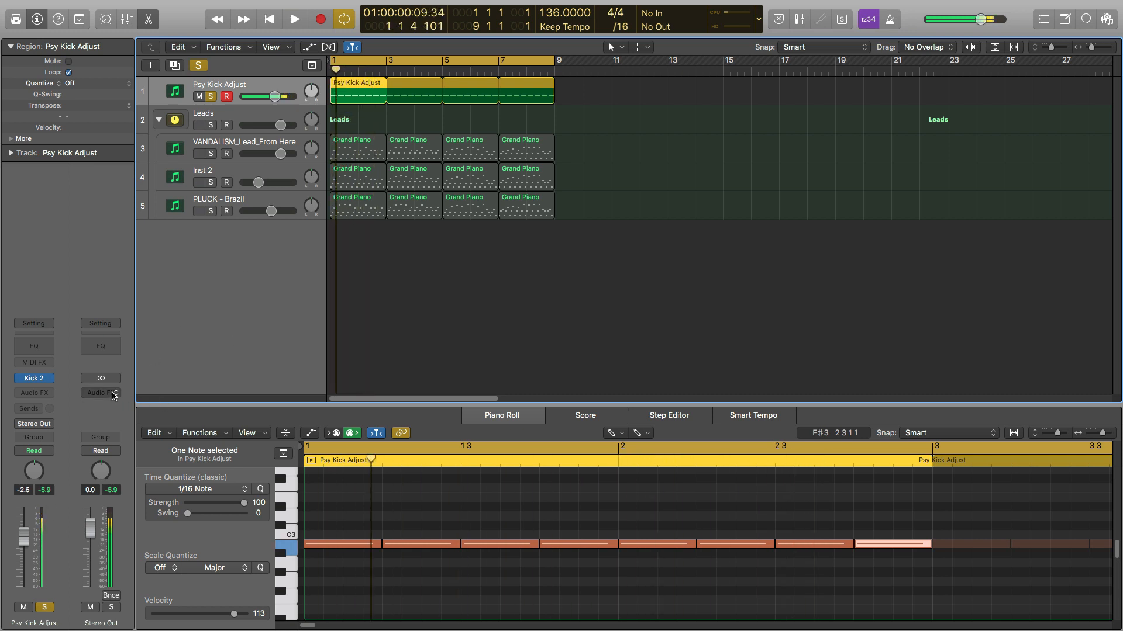
# Insert a Limiter from the Dynamics effects on the Stereo Out channel
pyautogui.click(116, 395)
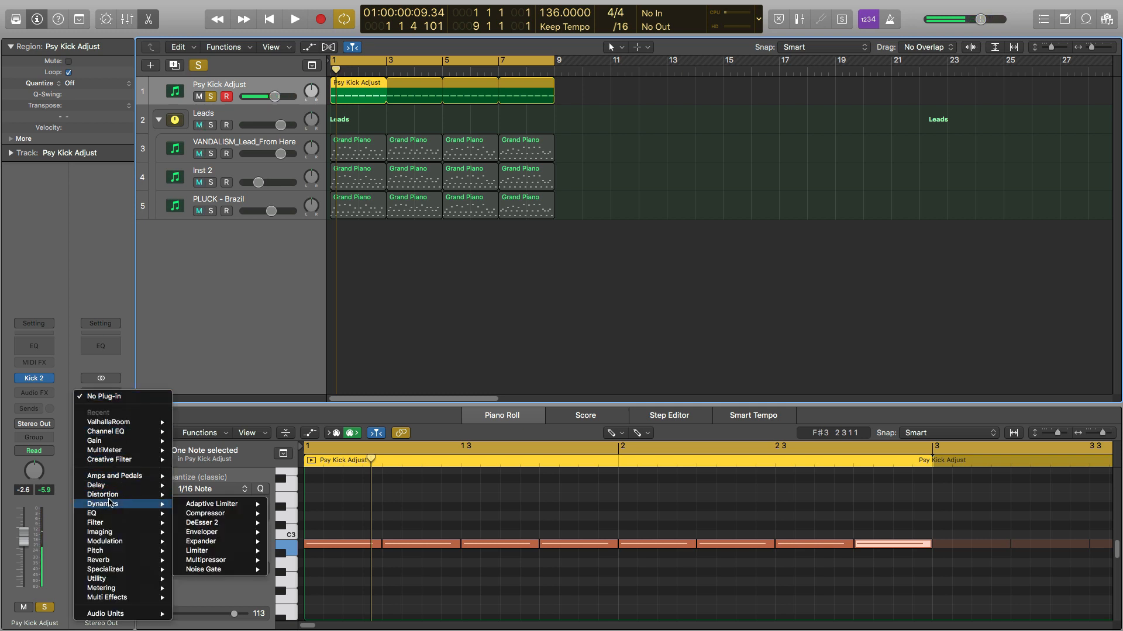
pyautogui.moveTo(111, 504)
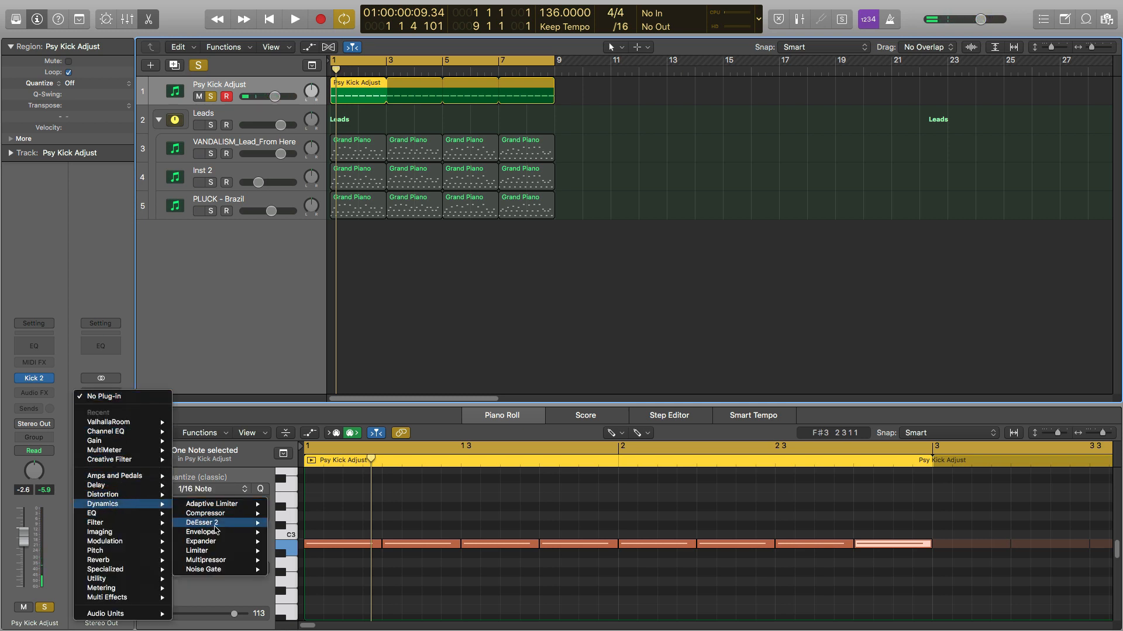
pyautogui.moveTo(202, 551)
pyautogui.click(302, 554)
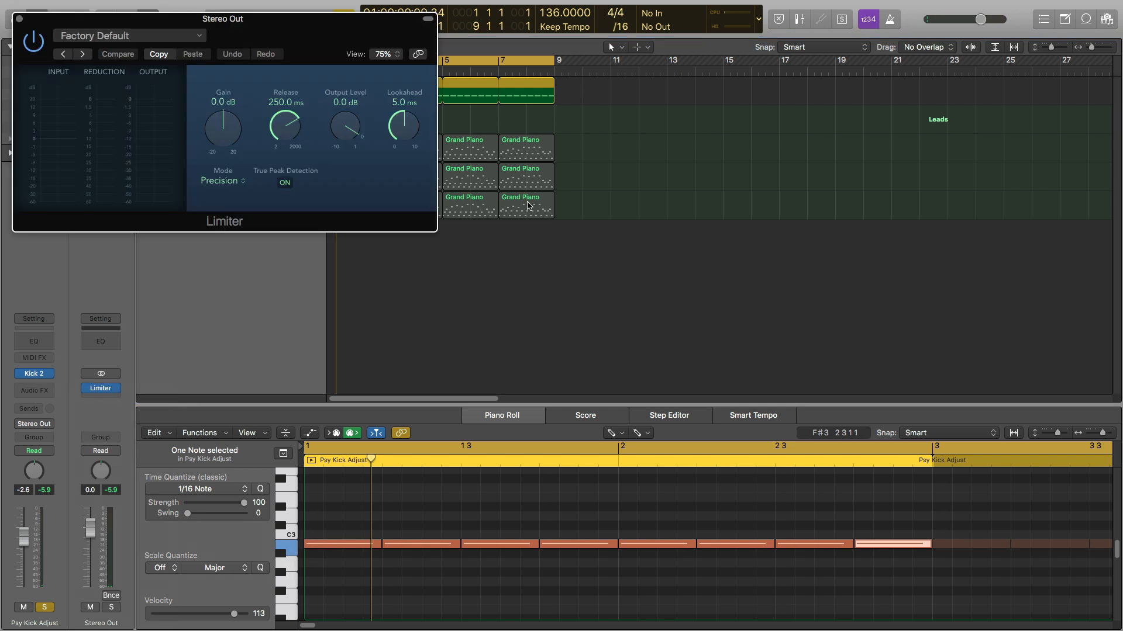
# Move the Limiter window clear of the tracks, turn off all solos, and play the kick together with the leads
pyautogui.press('space')
pyautogui.moveTo(153, 32); pyautogui.dragTo(770, 165)
pyautogui.click(199, 65)
pyautogui.press('space')
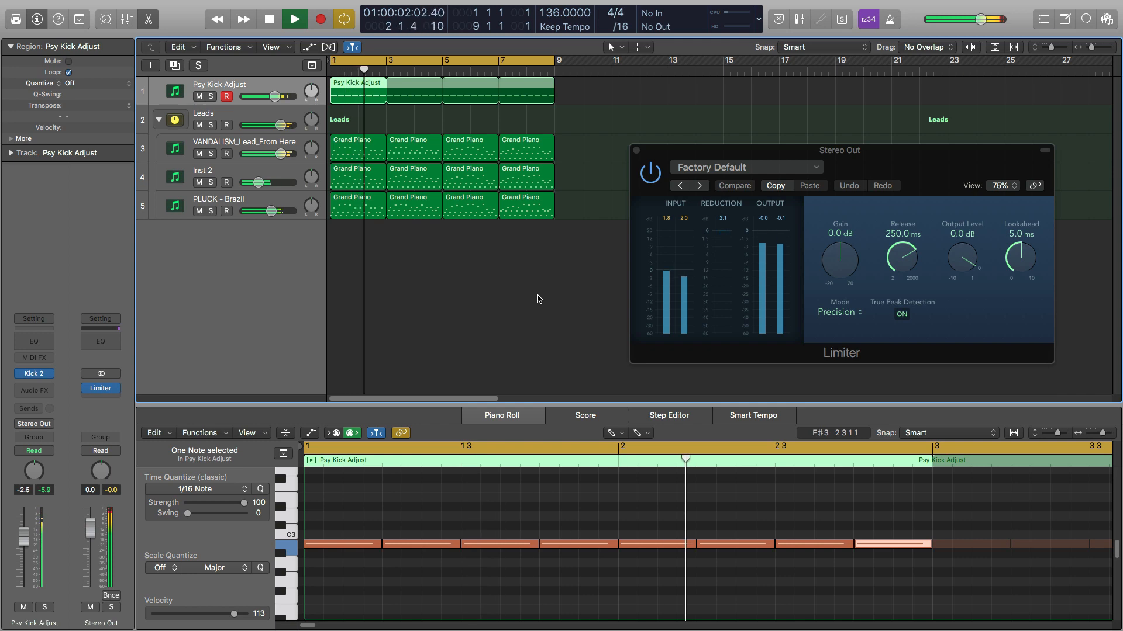
pyautogui.press('space')
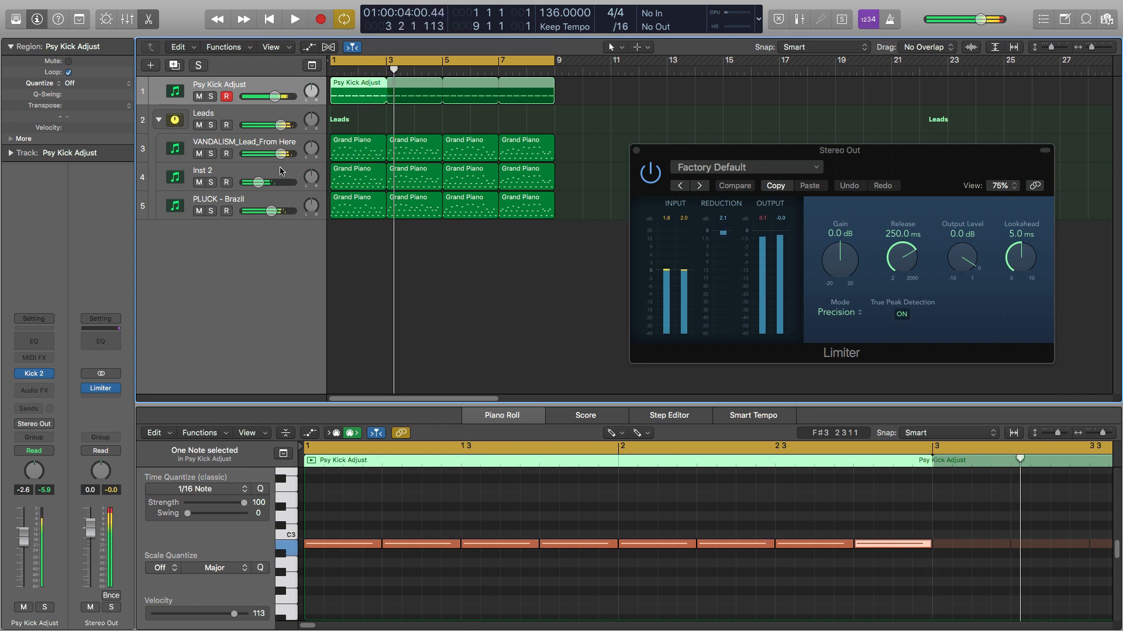
# Insert a stereo Xfer Records LFOTool as an audio effect on the Leads track stack
pyautogui.click(256, 115)
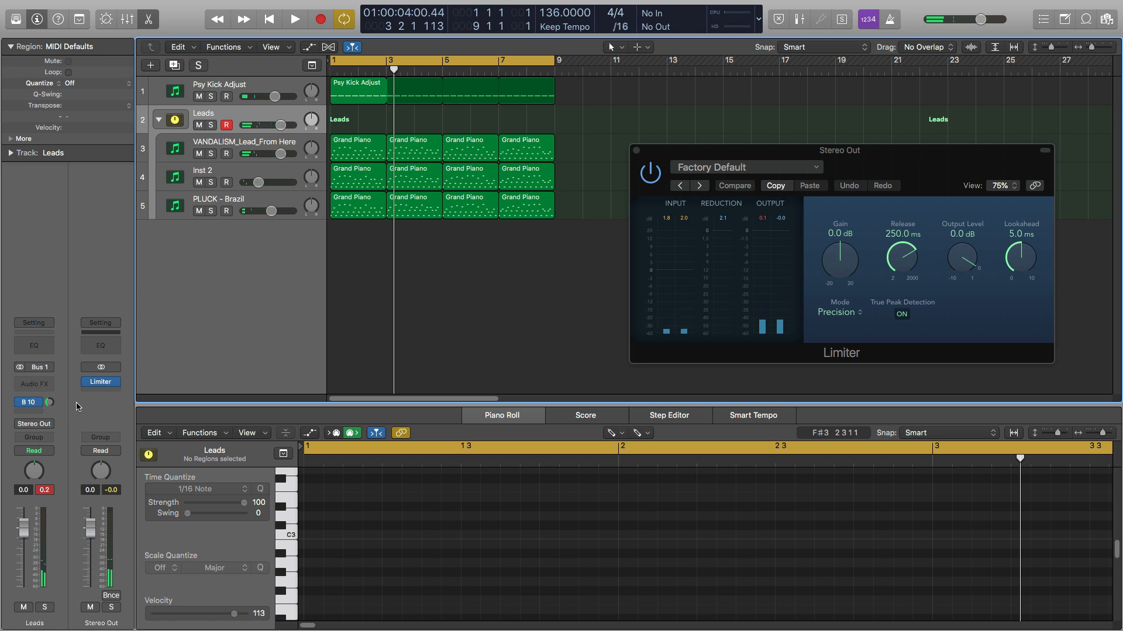
pyautogui.click(51, 384)
pyautogui.moveTo(51, 603)
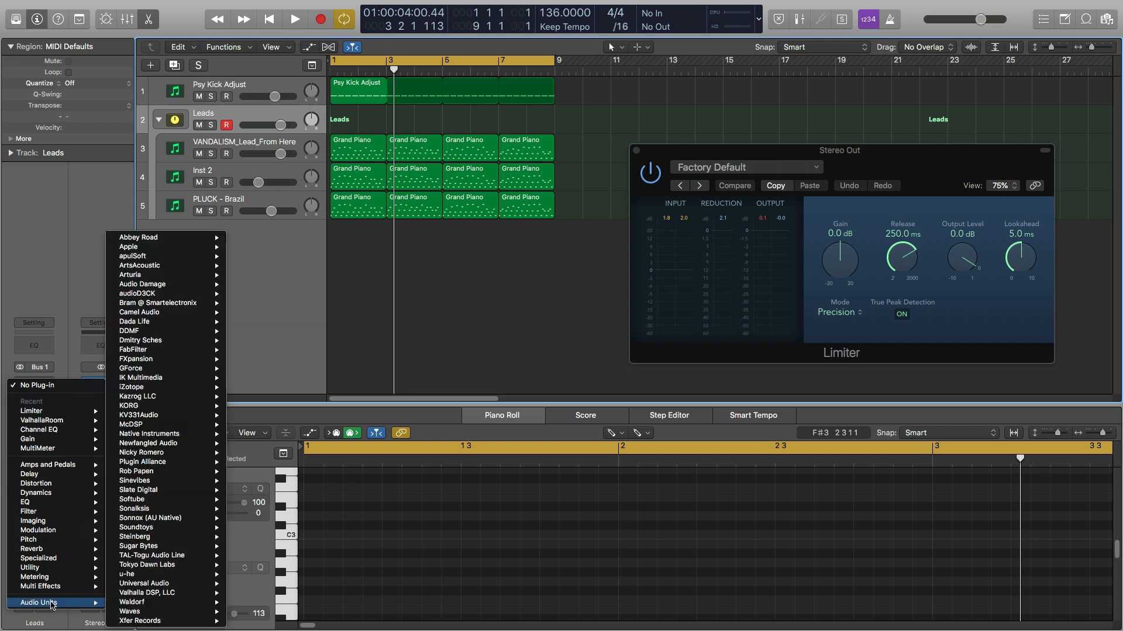
pyautogui.moveTo(139, 623)
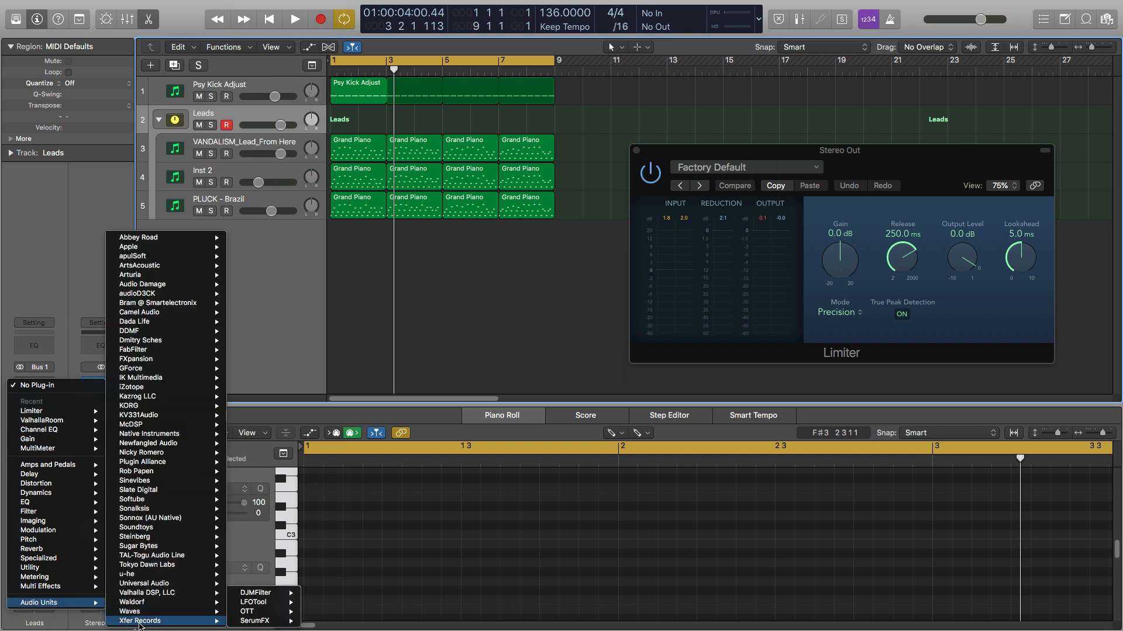
pyautogui.moveTo(279, 604)
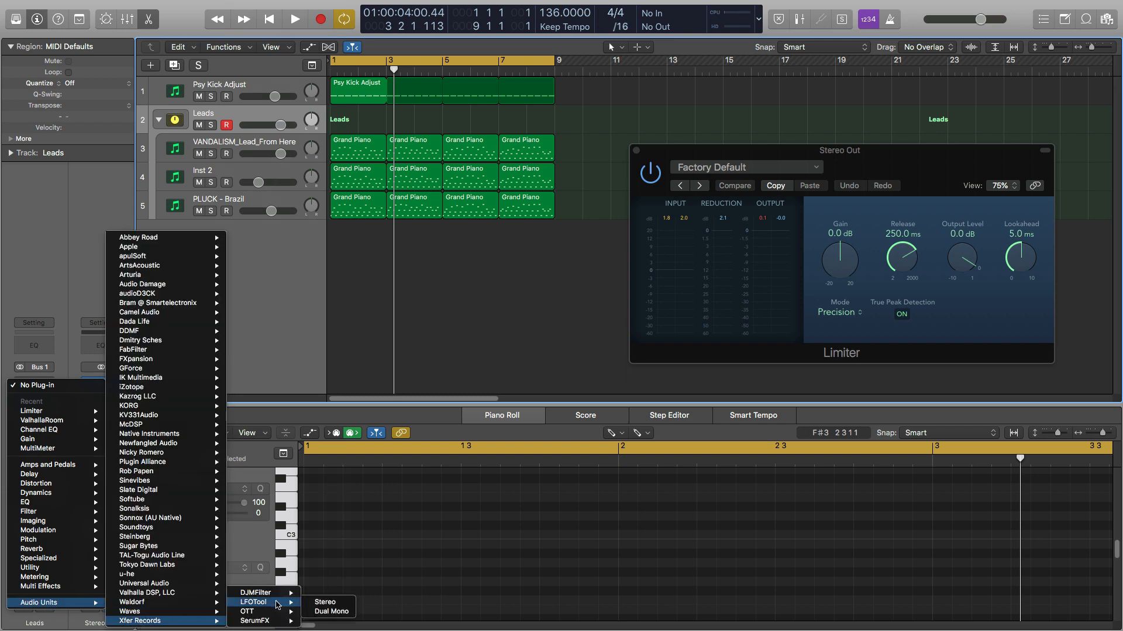
pyautogui.click(326, 602)
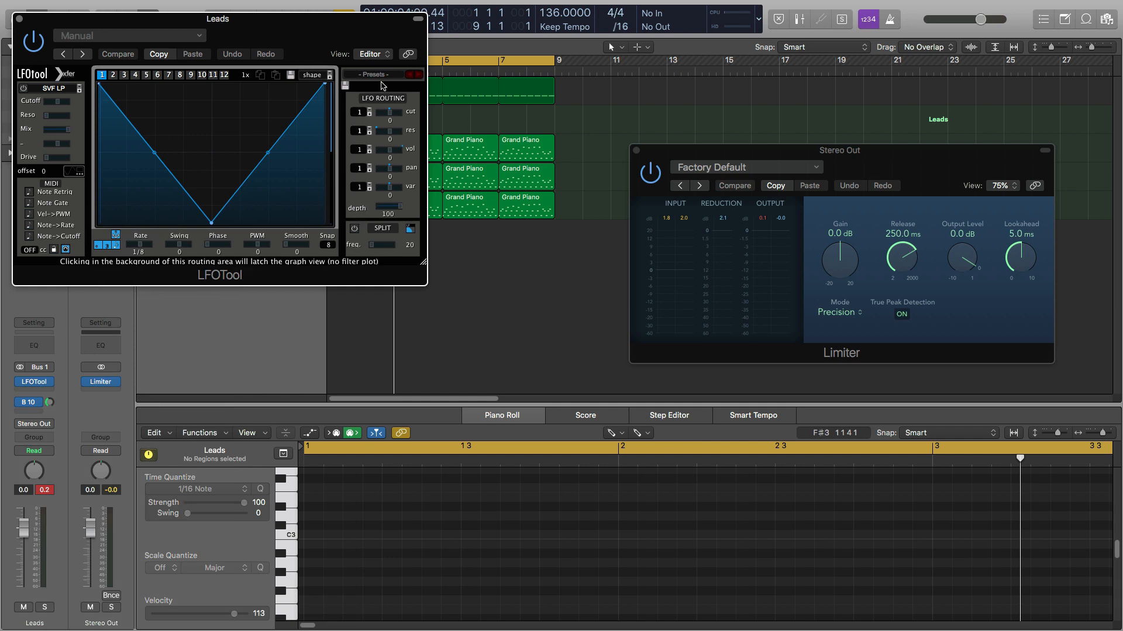
# Load LFOTool's Sidechain-5 preset and play back the loop to hear the ducking on the leads
pyautogui.click(379, 75)
pyautogui.moveTo(397, 172)
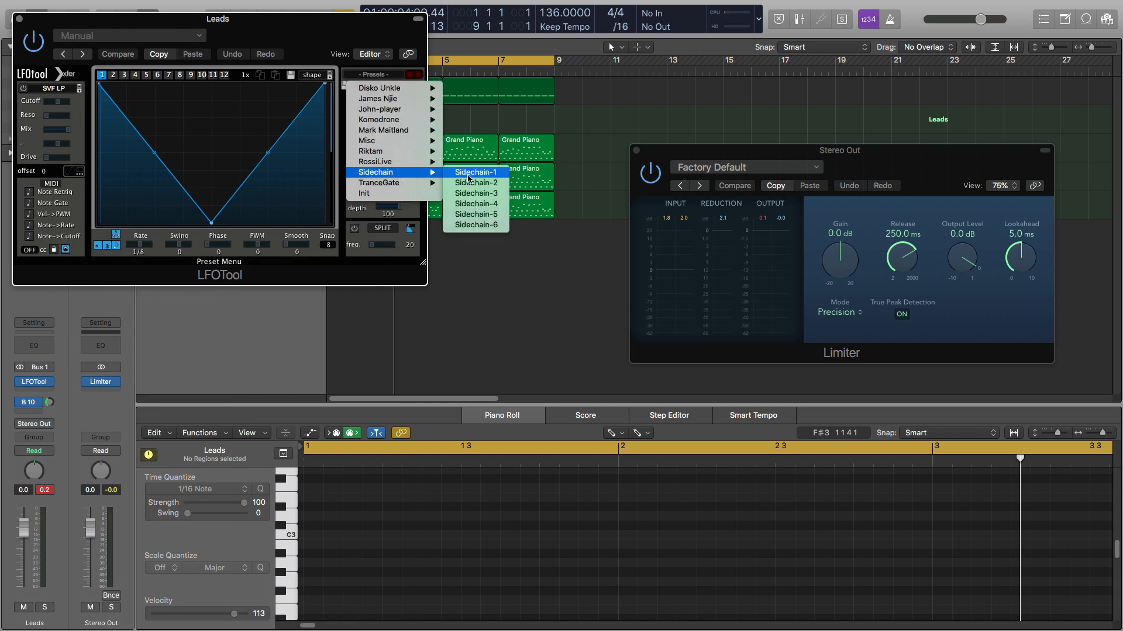
pyautogui.click(477, 214)
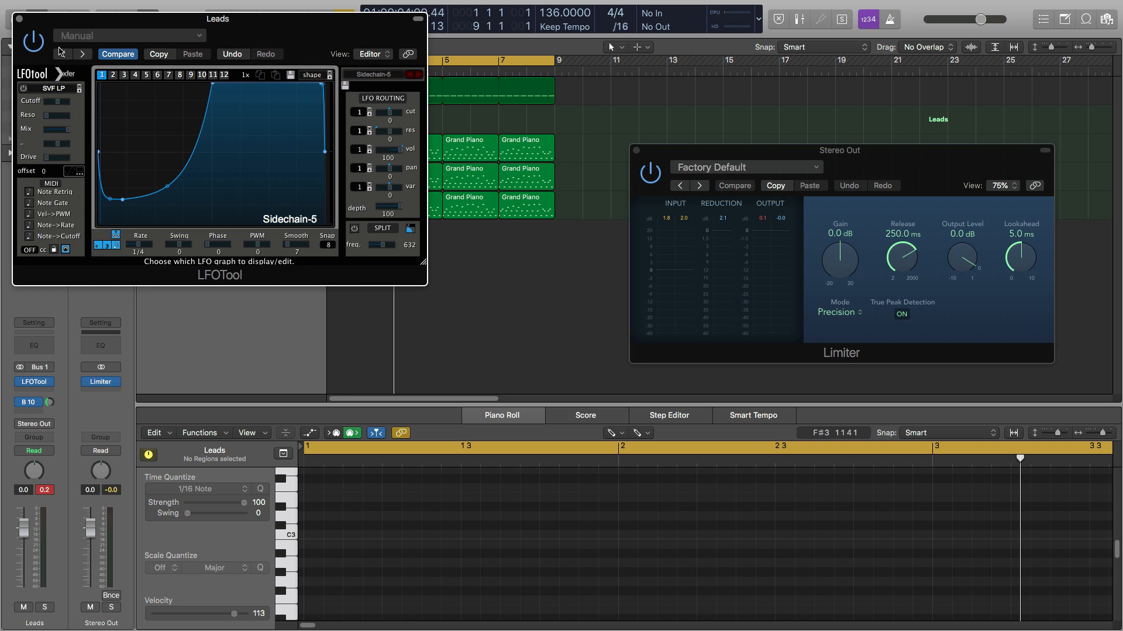
pyautogui.click(19, 19)
pyautogui.press('space')
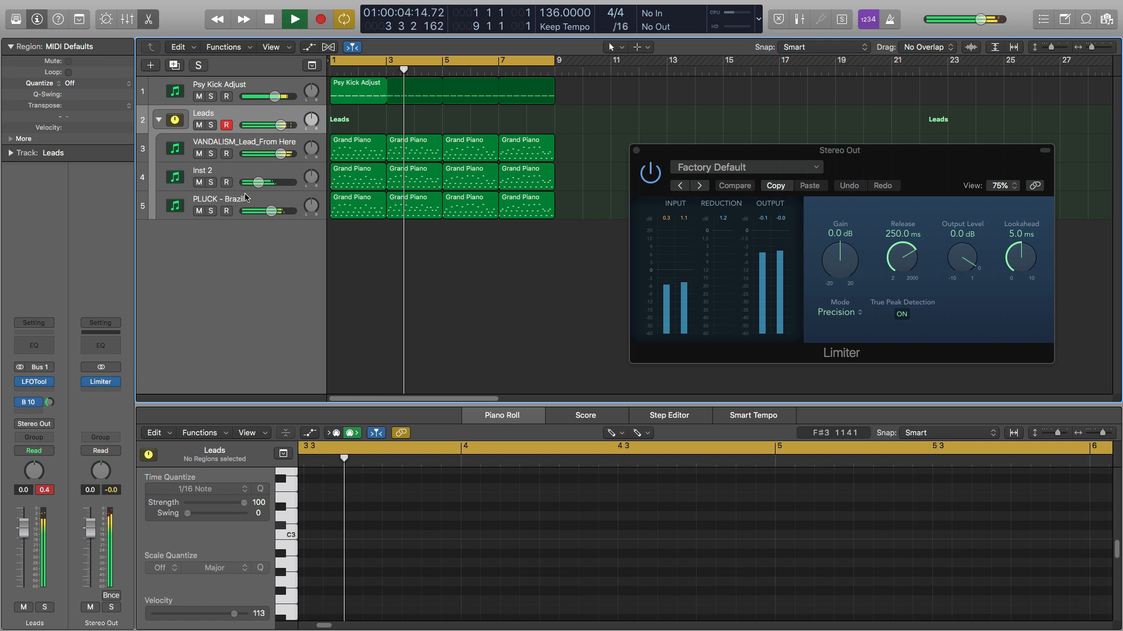
pyautogui.press('space')
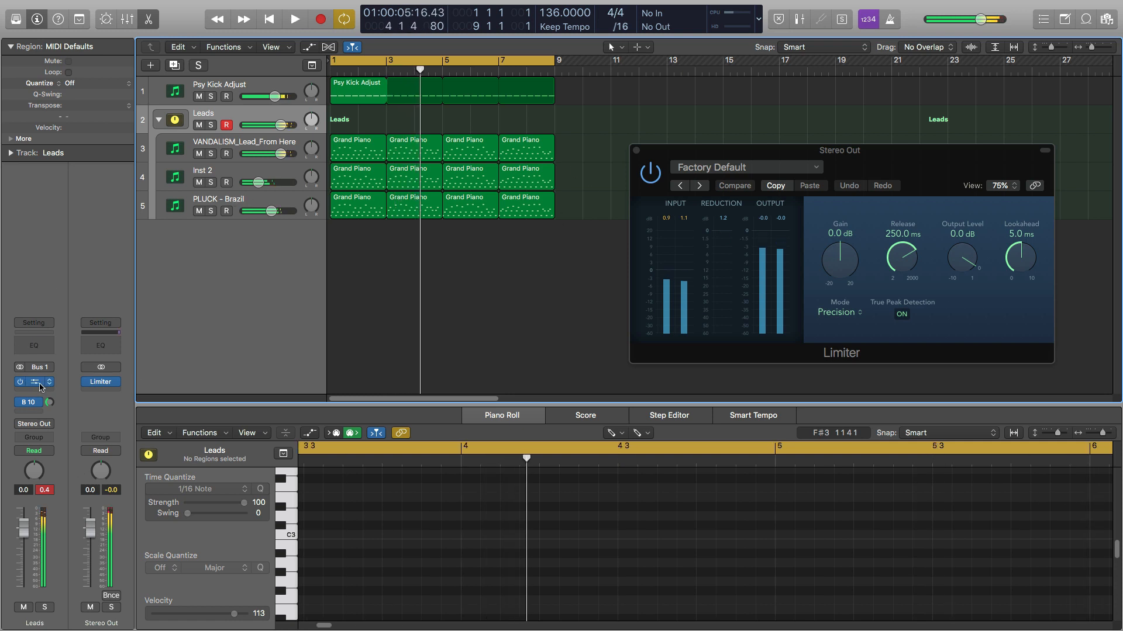
# Raise the lowest section of LFOTool's volume curve to soften the ducking, and audition the loop
pyautogui.click(40, 384)
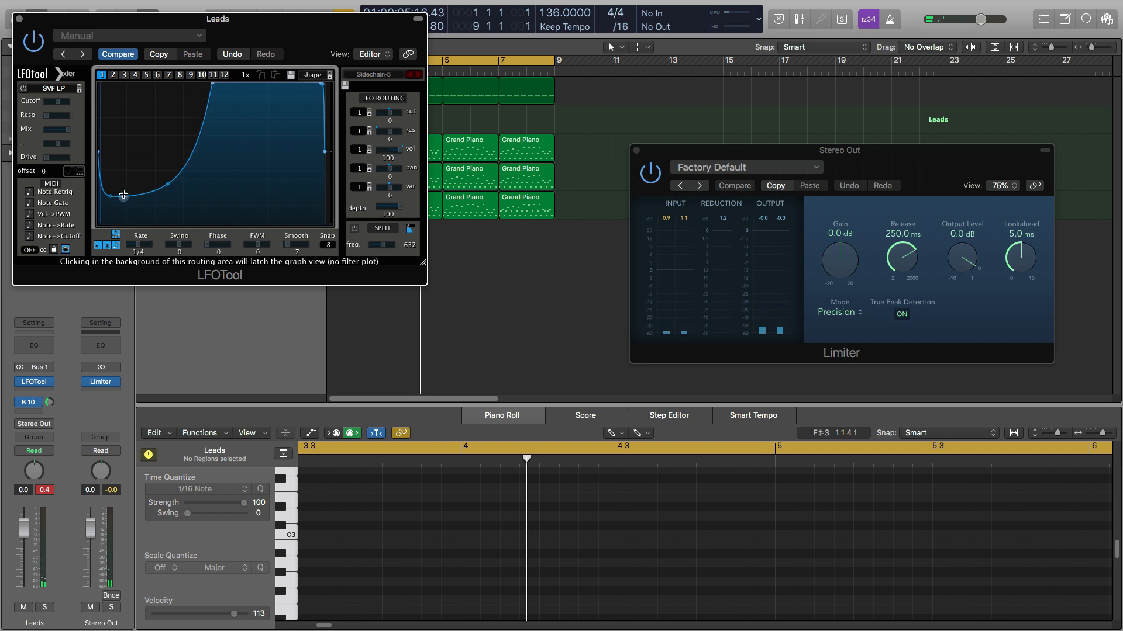
pyautogui.moveTo(123, 195); pyautogui.dragTo(128, 183)
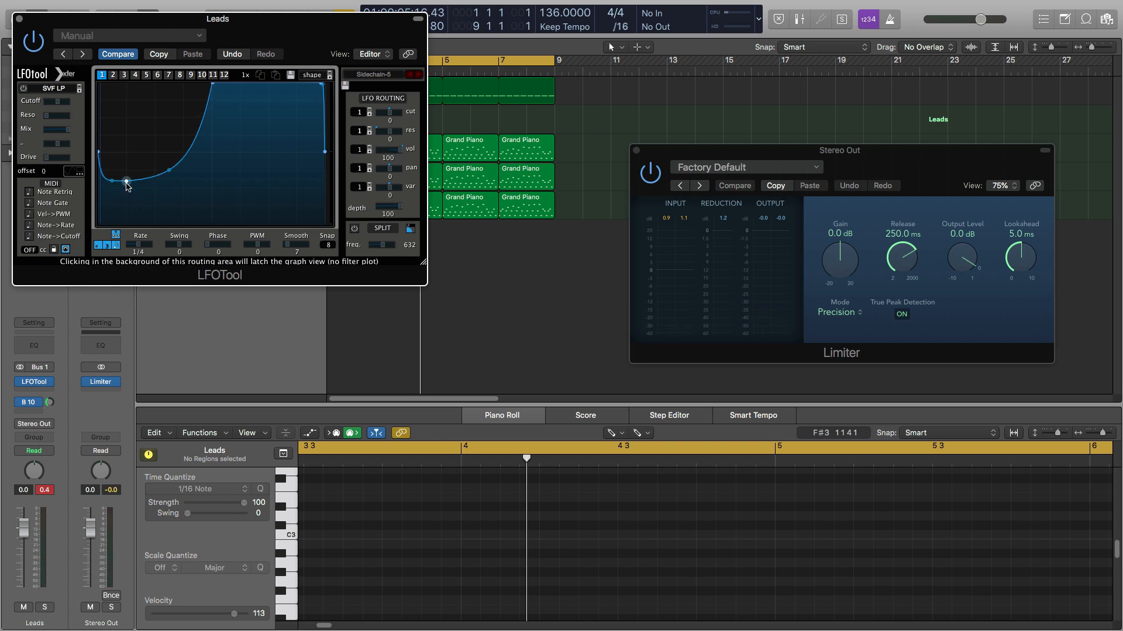
pyautogui.press('space')
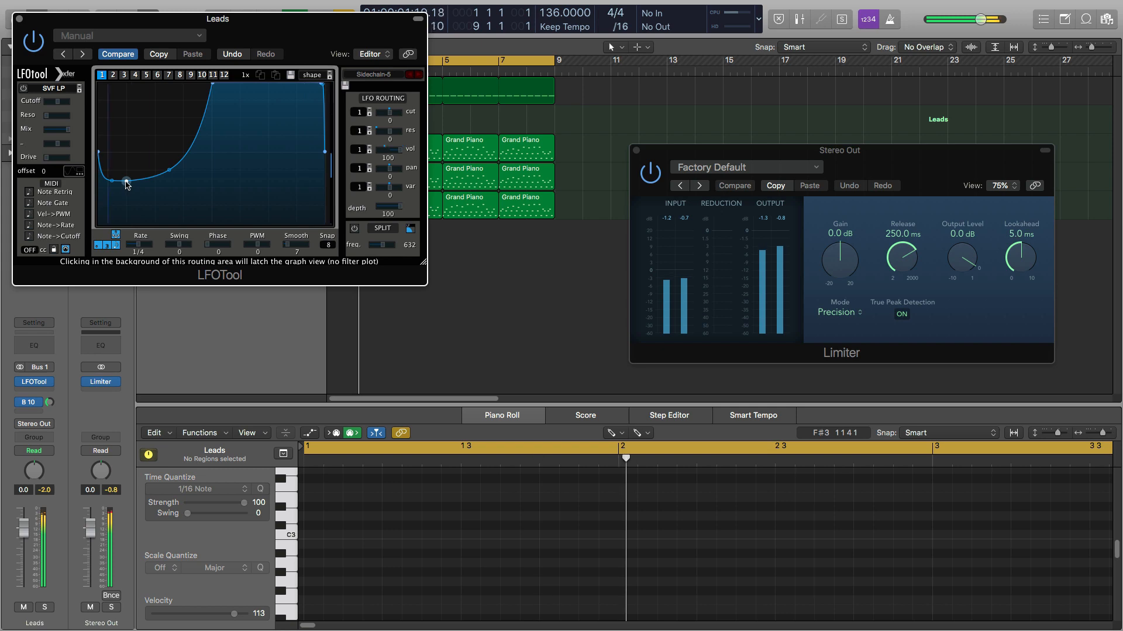
pyautogui.click(20, 19)
# Solo the VANDALISM lead track and insert a stereo Compressor on it
pyautogui.click(289, 145)
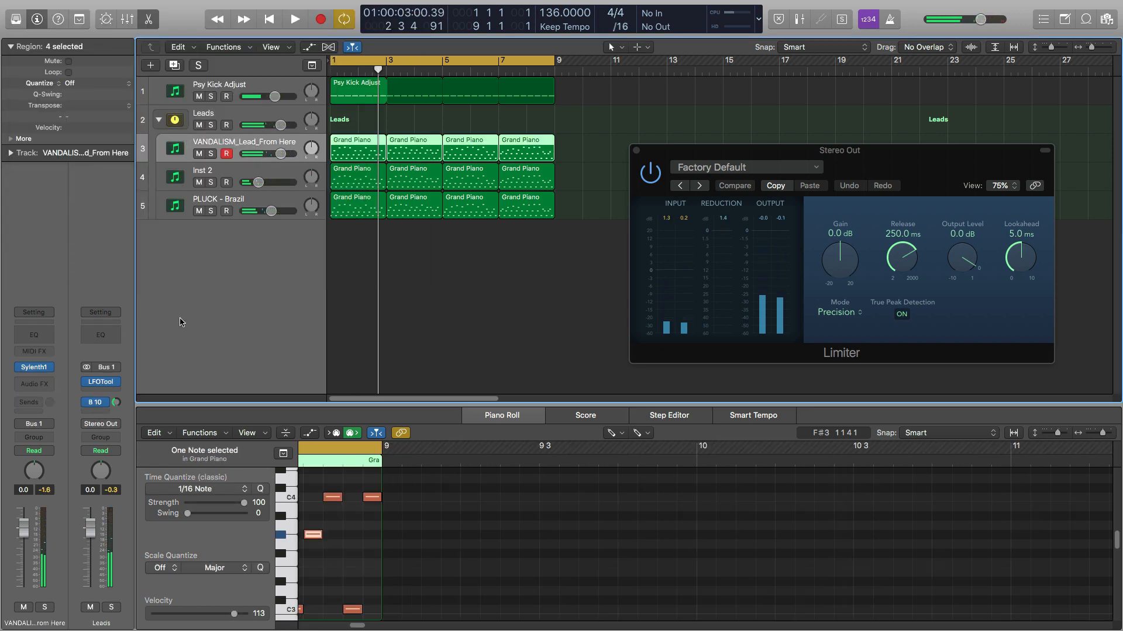
pyautogui.click(211, 155)
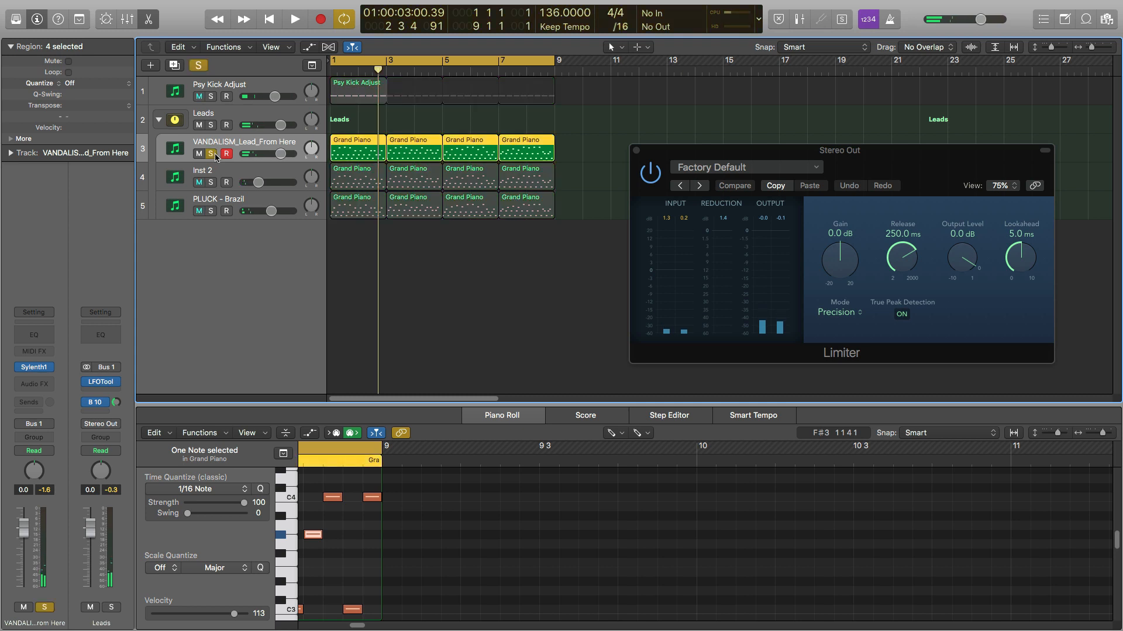
pyautogui.click(50, 384)
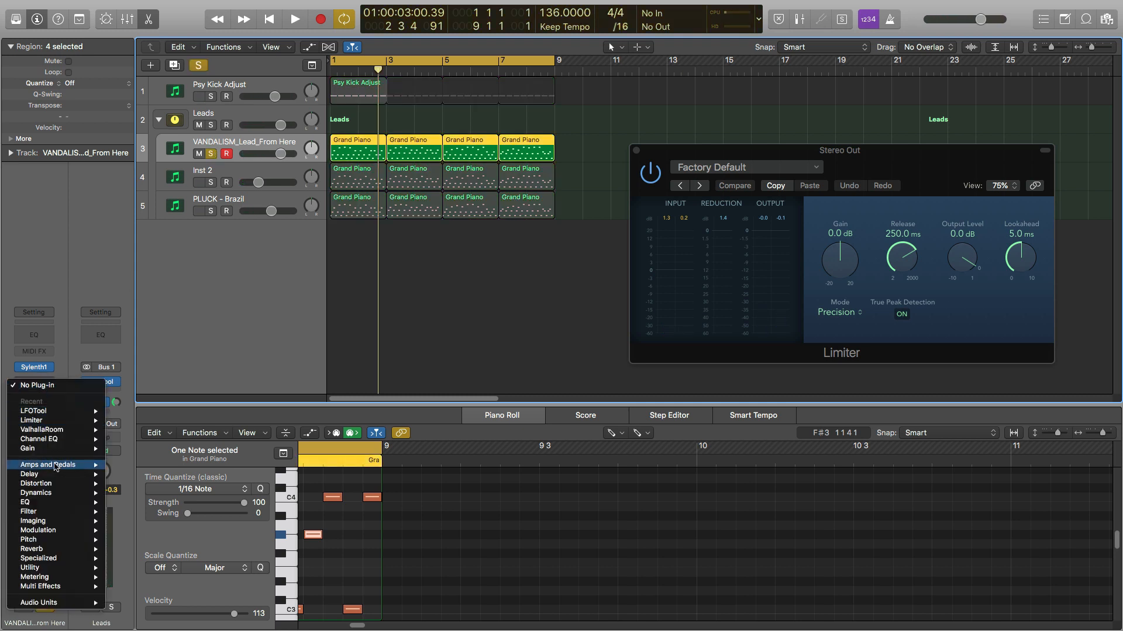
pyautogui.moveTo(58, 493)
pyautogui.moveTo(137, 504)
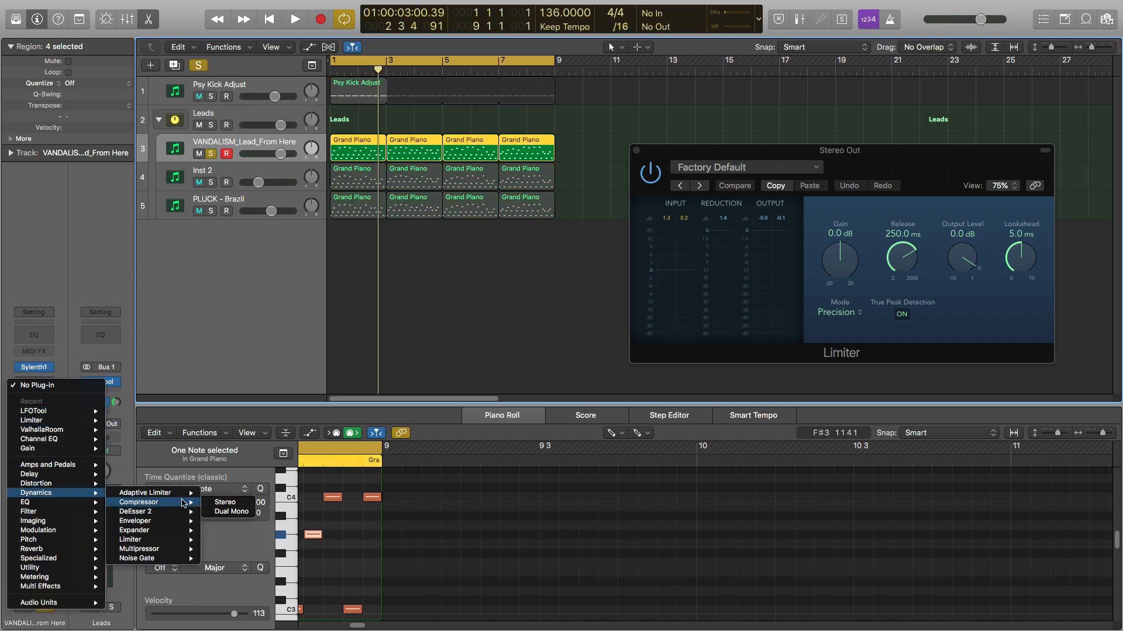
pyautogui.click(228, 503)
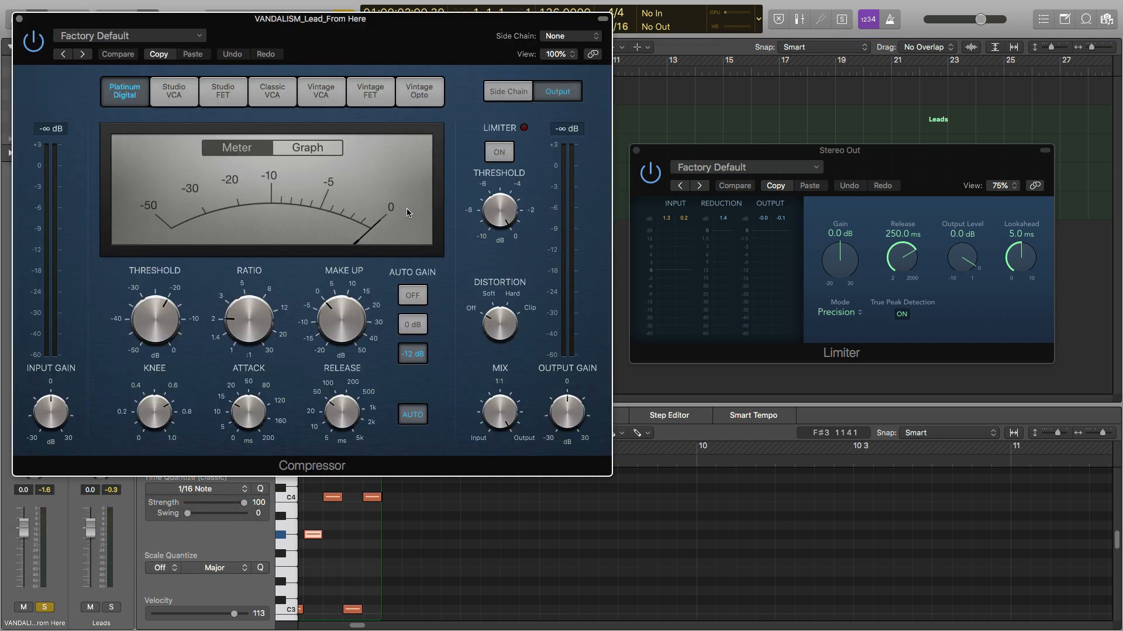
# Bypass the bus 10 send on the Leads track stack and play the soloed VANDALISM lead without it
pyautogui.press('space')
pyautogui.moveTo(113, 21); pyautogui.dragTo(826, 140)
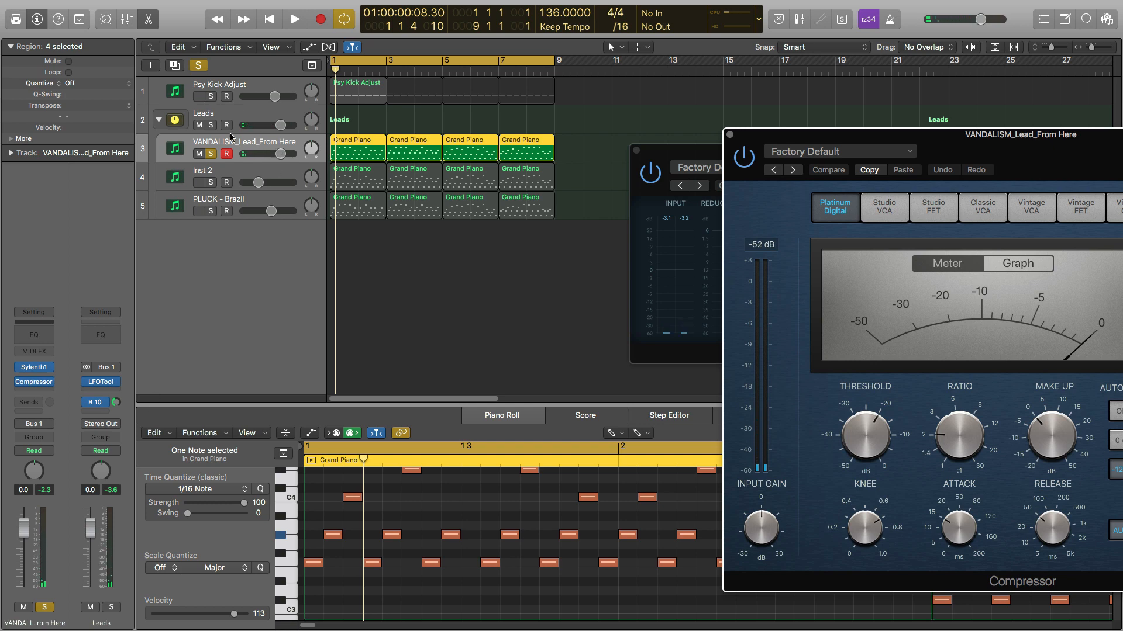
pyautogui.click(241, 115)
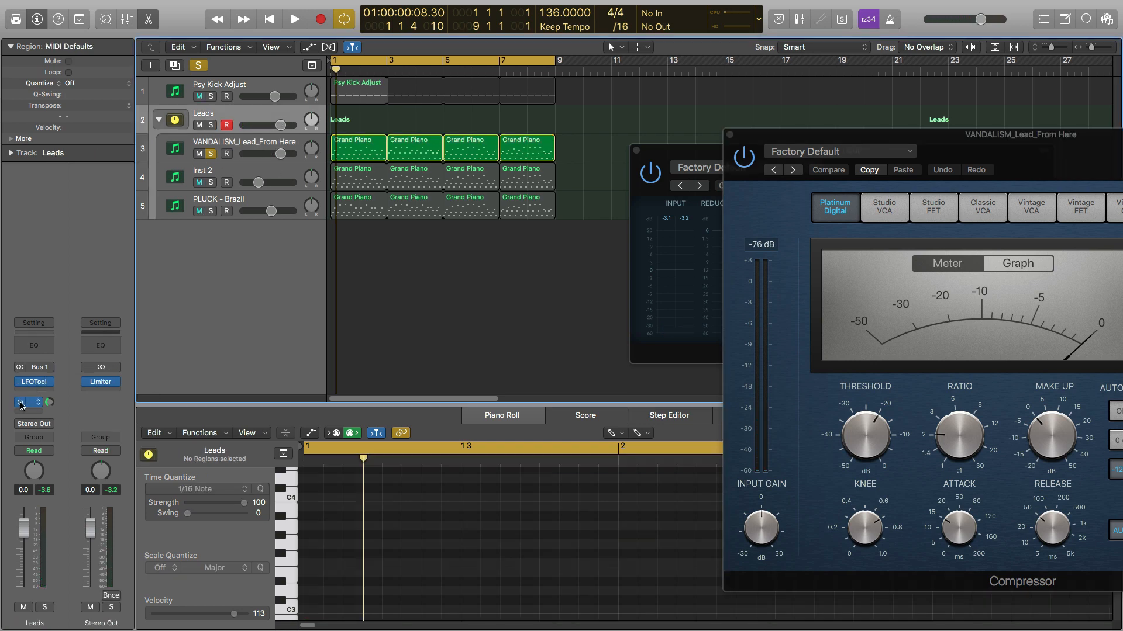
pyautogui.click(249, 144)
pyautogui.press('space')
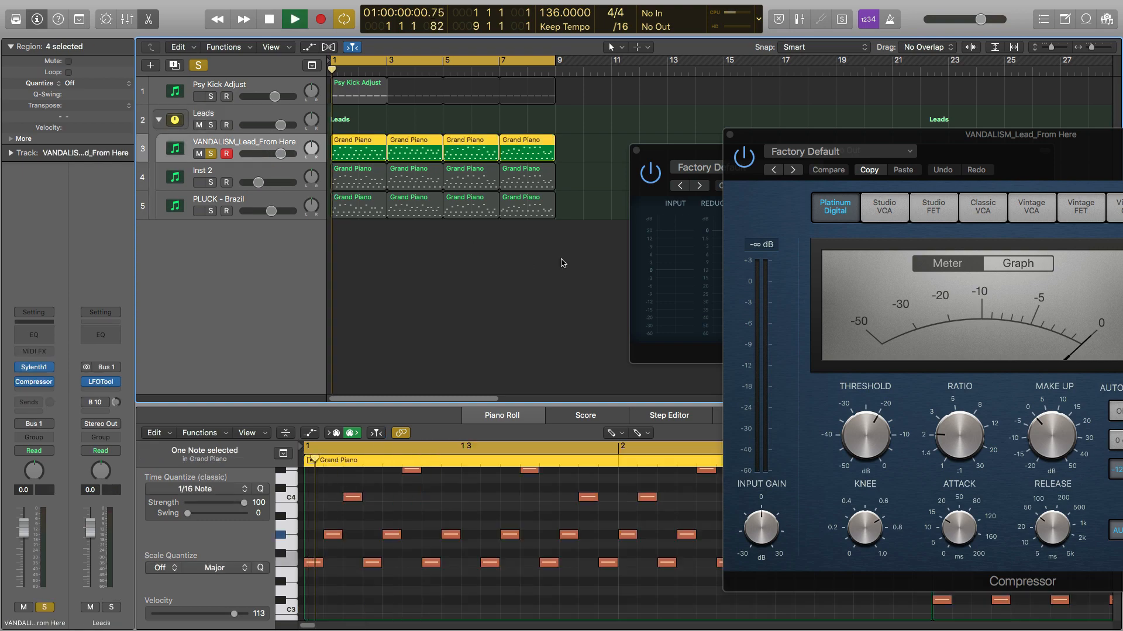
# Lower the lead compressor's threshold to -27.5 dB while the soloed track plays
pyautogui.moveTo(730, 132); pyautogui.dragTo(295, 43)
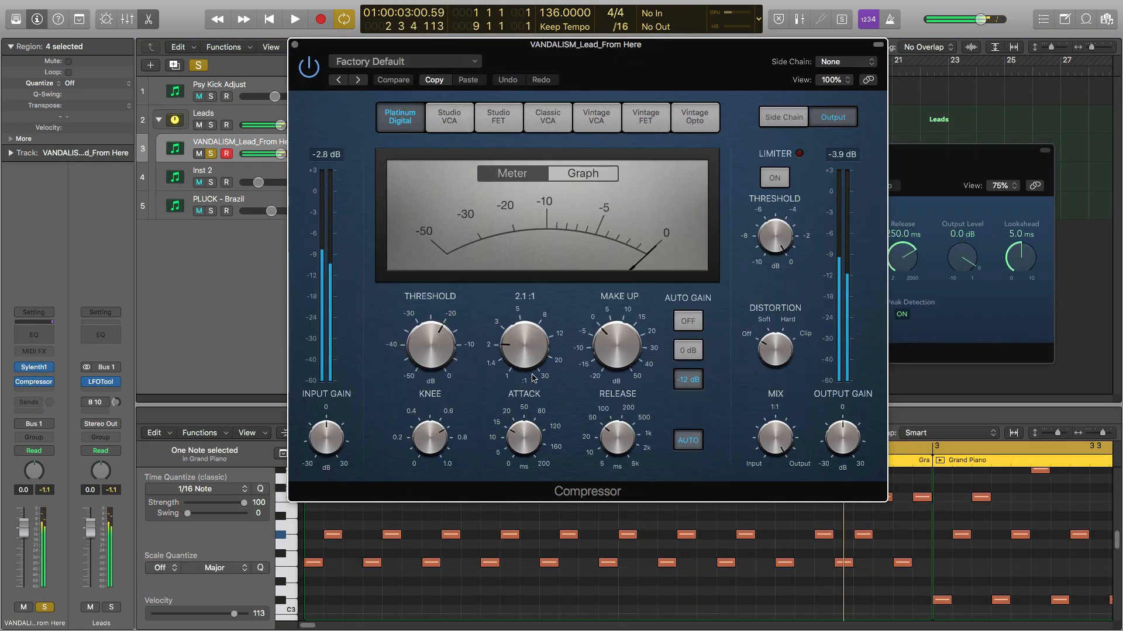
pyautogui.press('space')
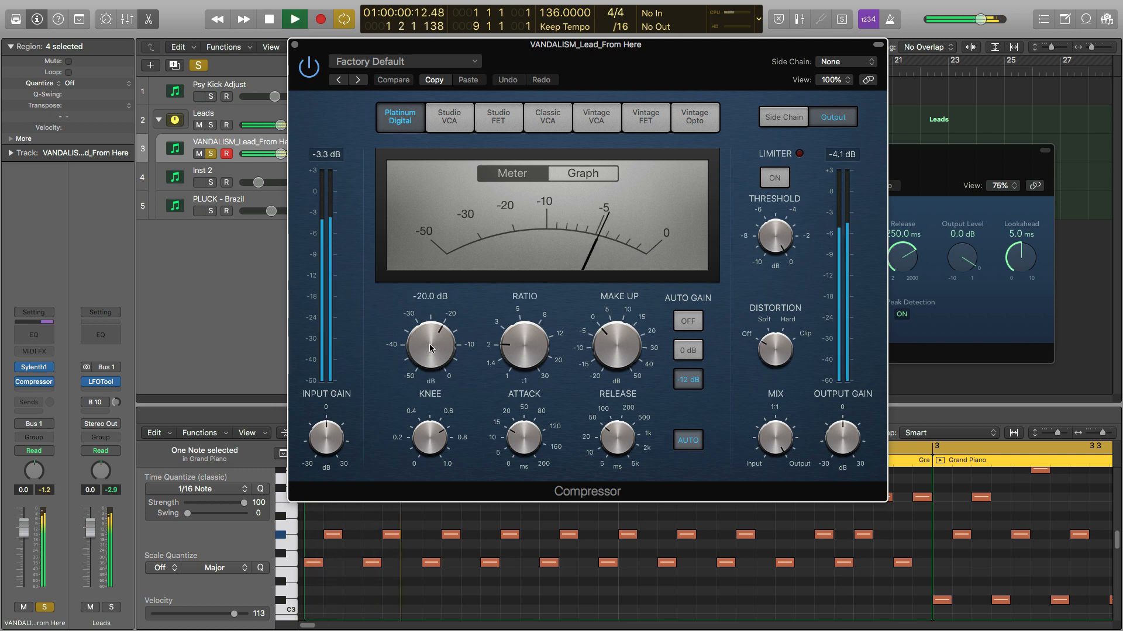
pyautogui.moveTo(430, 346); pyautogui.dragTo(432, 368)
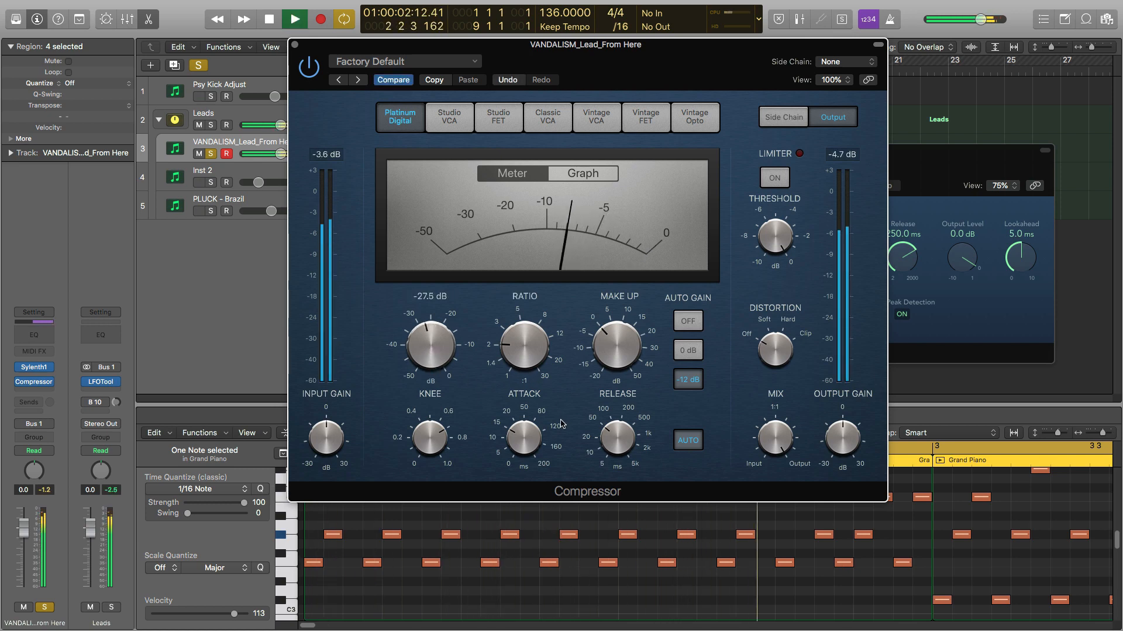
# Set the lead compressor's ratio to 4.1:1 and its attack to 41 ms
pyautogui.press('space')
pyautogui.press('space')
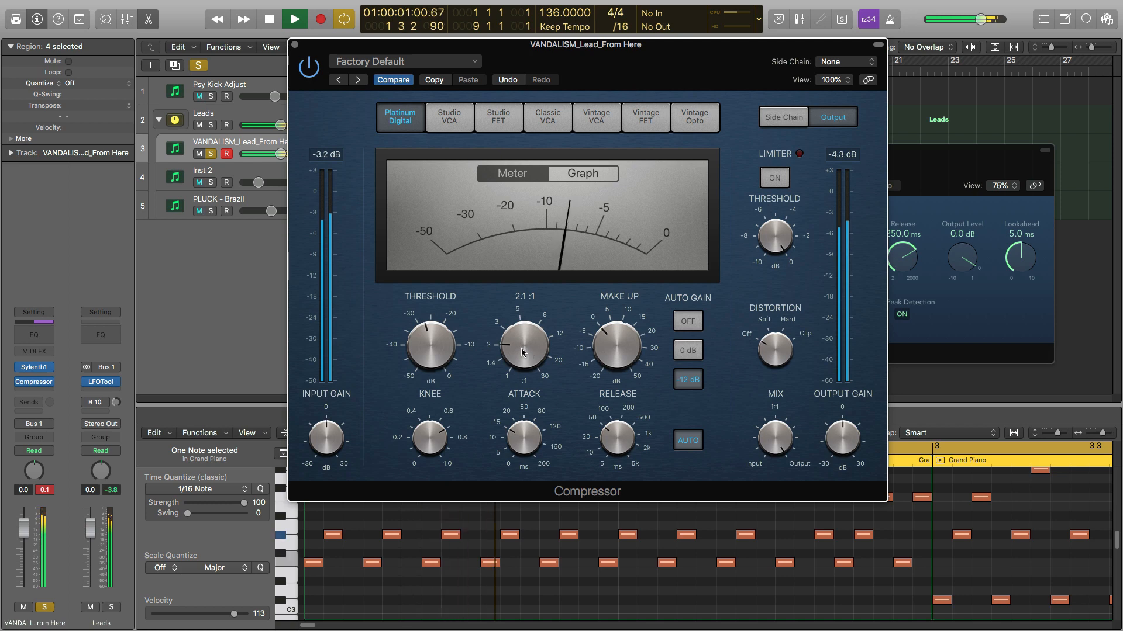
pyautogui.moveTo(524, 343); pyautogui.dragTo(530, 306)
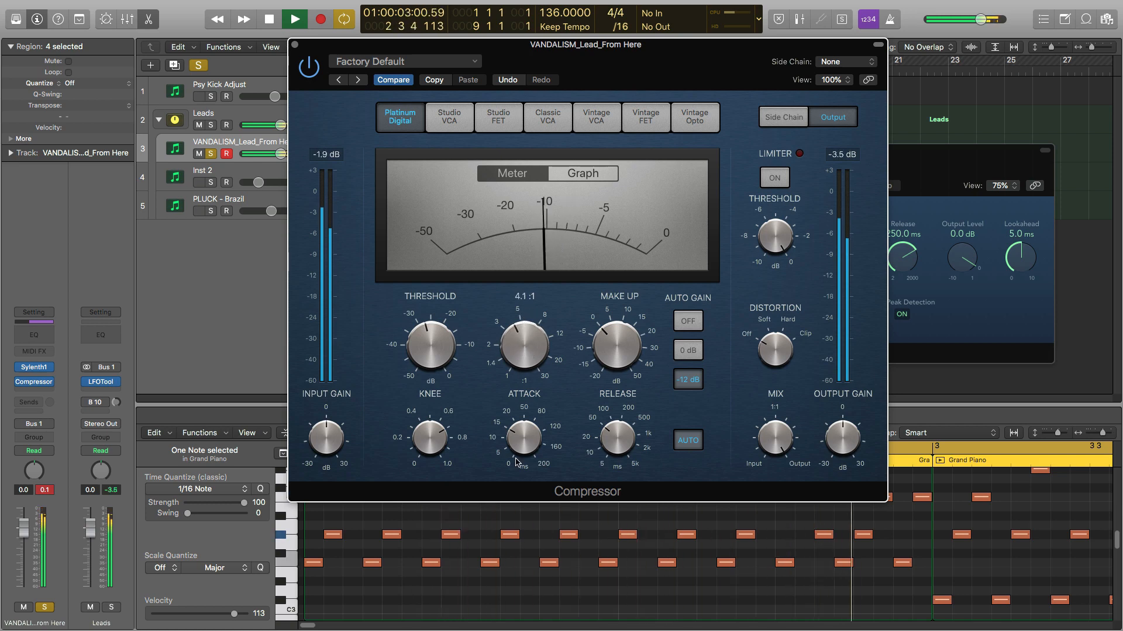
pyautogui.moveTo(524, 435)
pyautogui.mouseDown()
pyautogui.moveTo(523, 408)
pyautogui.moveTo(524, 427)
pyautogui.mouseUp()
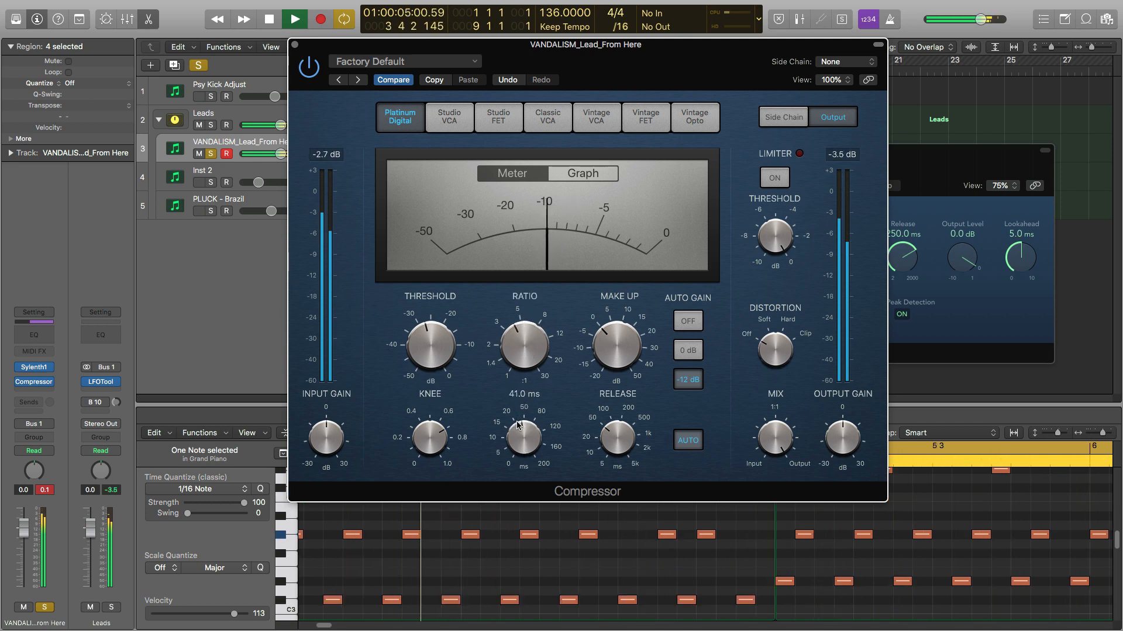
# Turn off the compressor's auto gain, raising the make-up gain manually and shortening the release time
pyautogui.moveTo(606, 349); pyautogui.dragTo(605, 338)
pyautogui.click(687, 321)
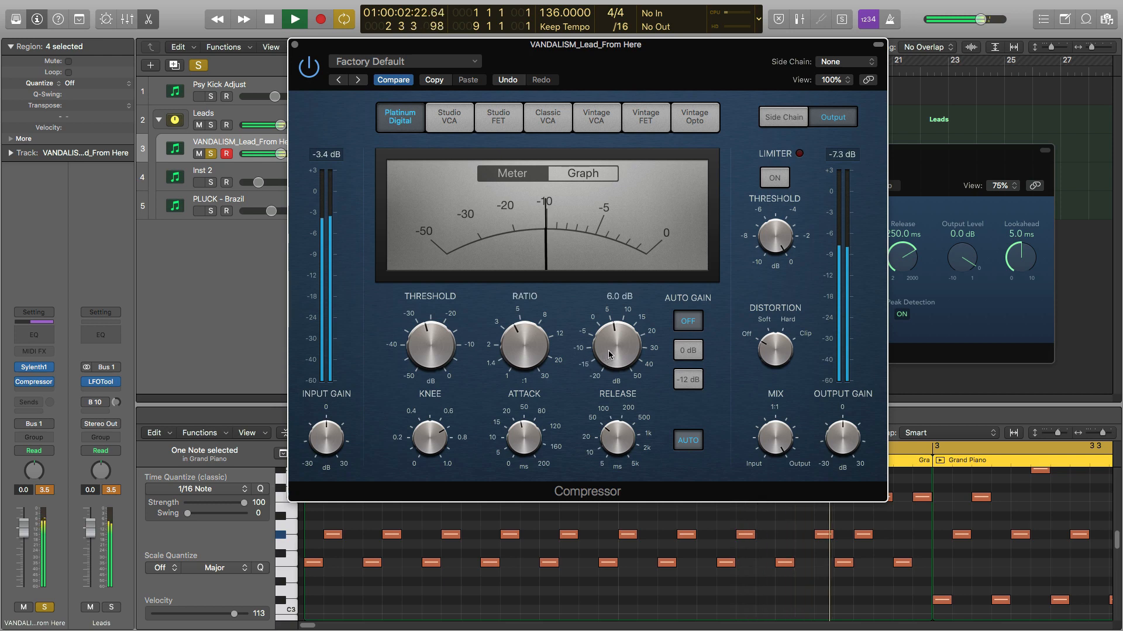
pyautogui.moveTo(611, 353); pyautogui.dragTo(613, 337)
pyautogui.moveTo(614, 439)
pyautogui.mouseDown()
pyautogui.moveTo(611, 529)
pyautogui.moveTo(616, 428)
pyautogui.mouseUp()
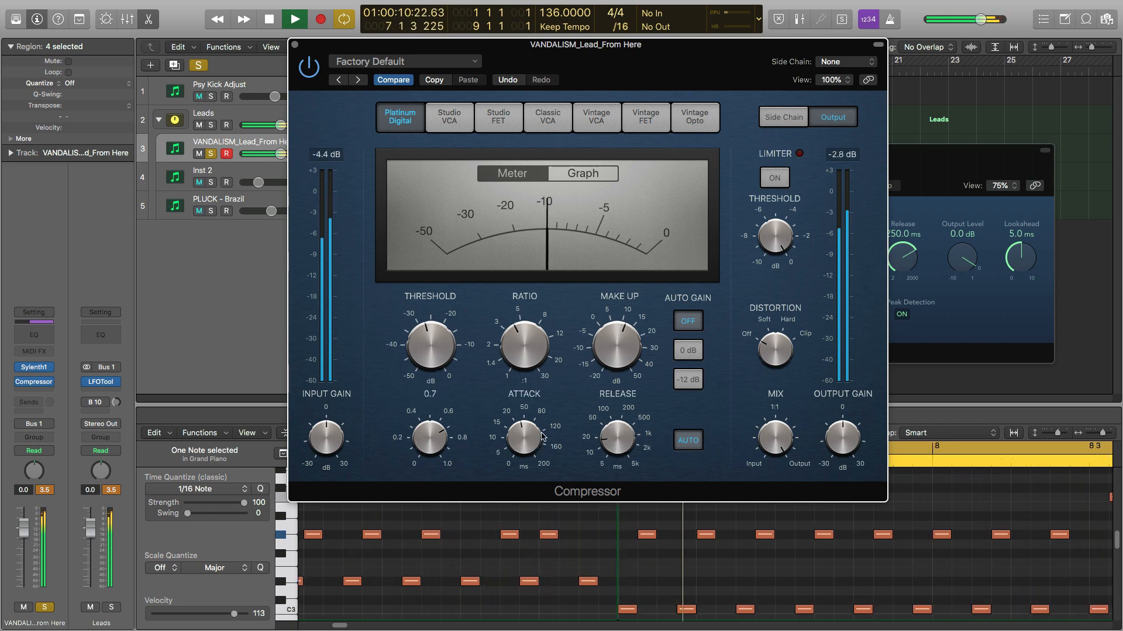
# Shorten the compressor's attack to 11 ms and raise its threshold slightly, keeping the ratio at 4.1:1
pyautogui.moveTo(523, 438); pyautogui.dragTo(522, 469)
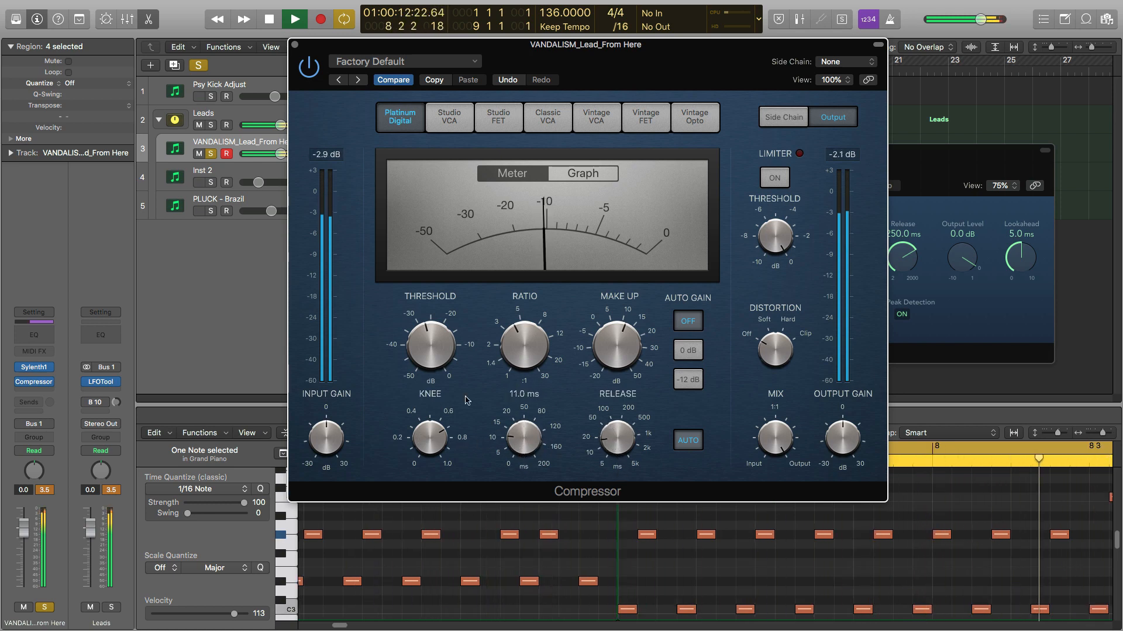
pyautogui.moveTo(430, 351); pyautogui.dragTo(429, 339)
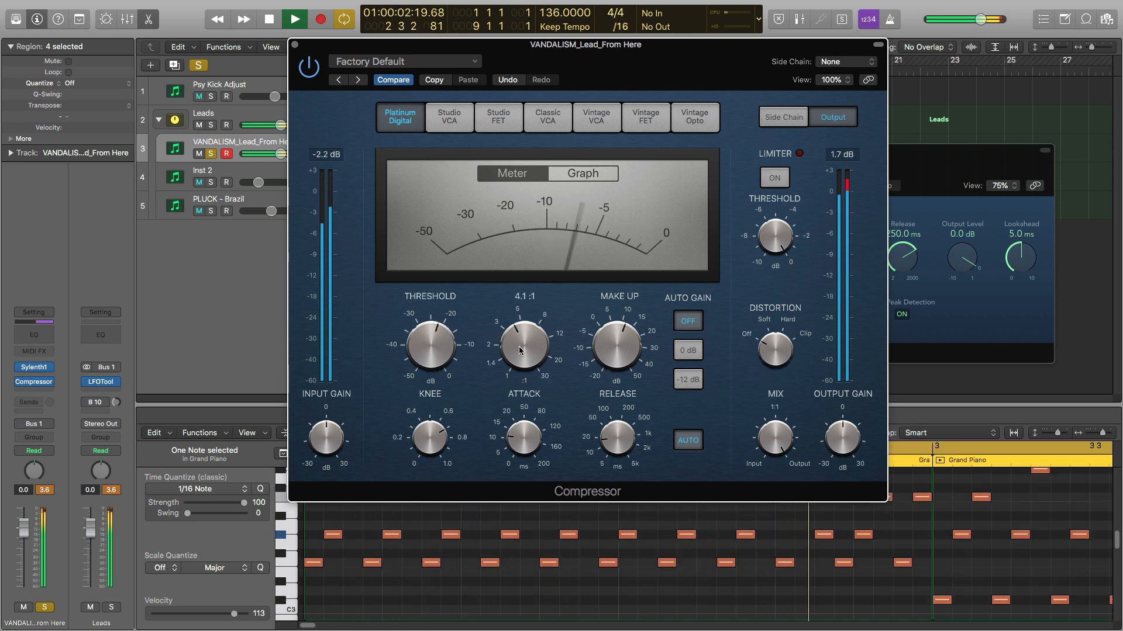
pyautogui.moveTo(518, 348); pyautogui.dragTo(518, 349)
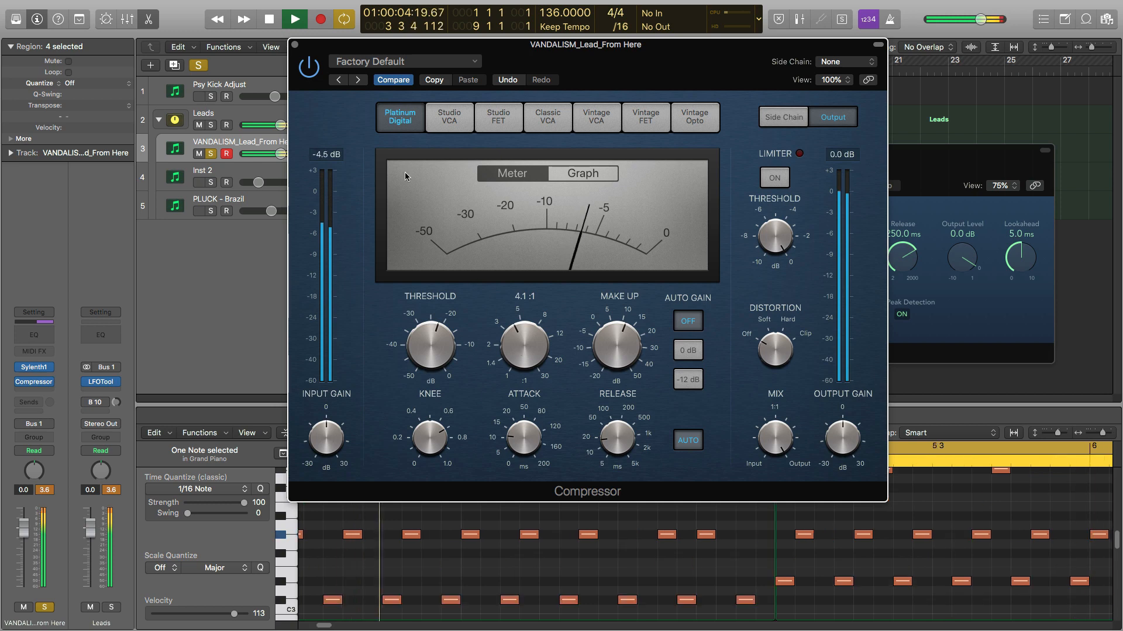
# Compare the lead's peak levels with the compressor bypassed and re-enabled, and stop playback
pyautogui.click(314, 72)
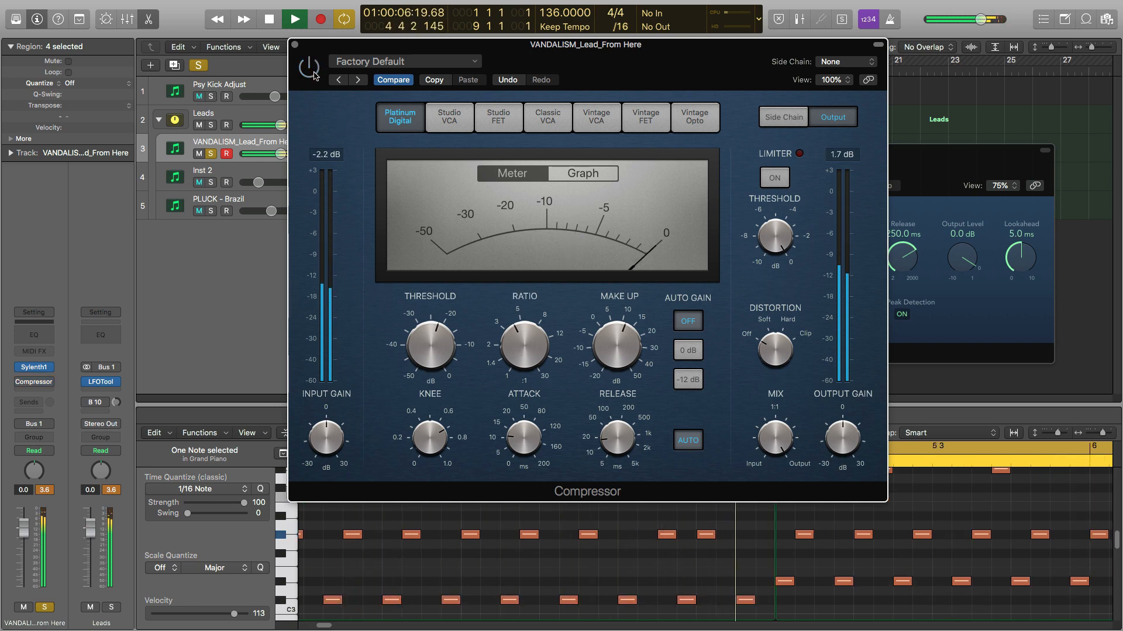
pyautogui.click(42, 491)
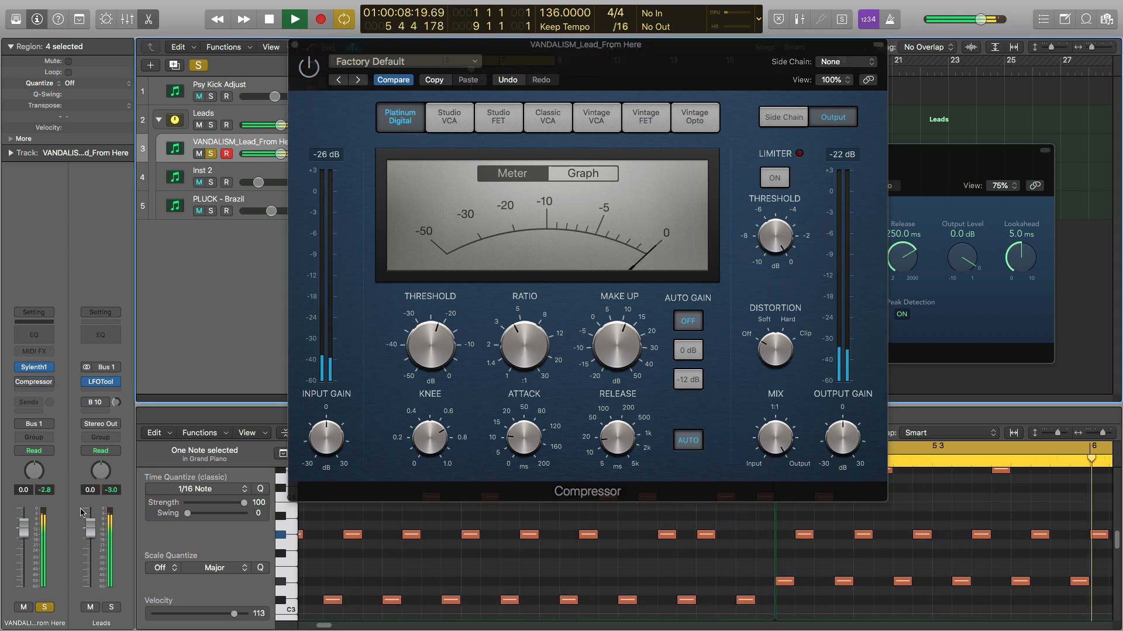
pyautogui.click(309, 67)
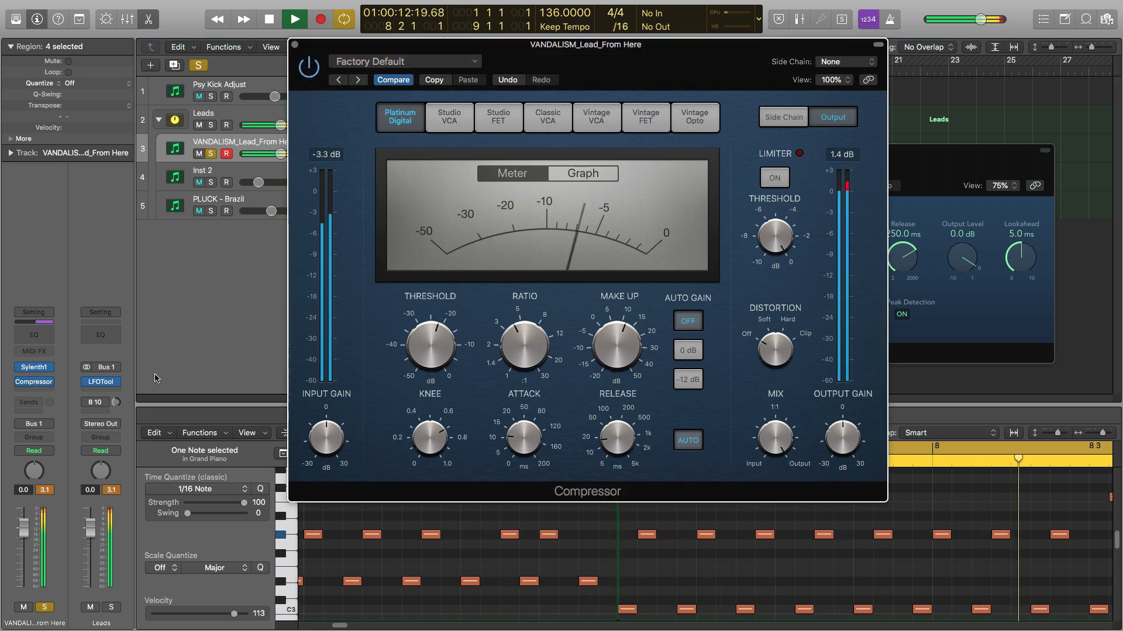
pyautogui.press('space')
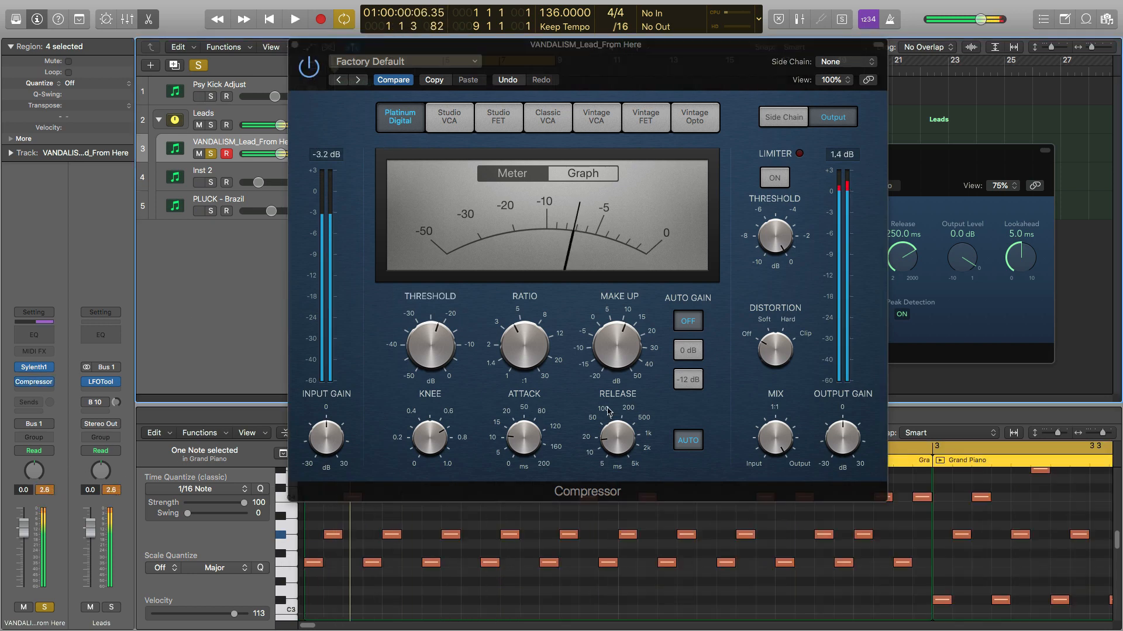
# Lower the make-up gain slightly, switch the lead compressor to the Vintage VCA model and play back the lead
pyautogui.moveTo(638, 381)
pyautogui.moveTo(607, 346); pyautogui.dragTo(608, 351)
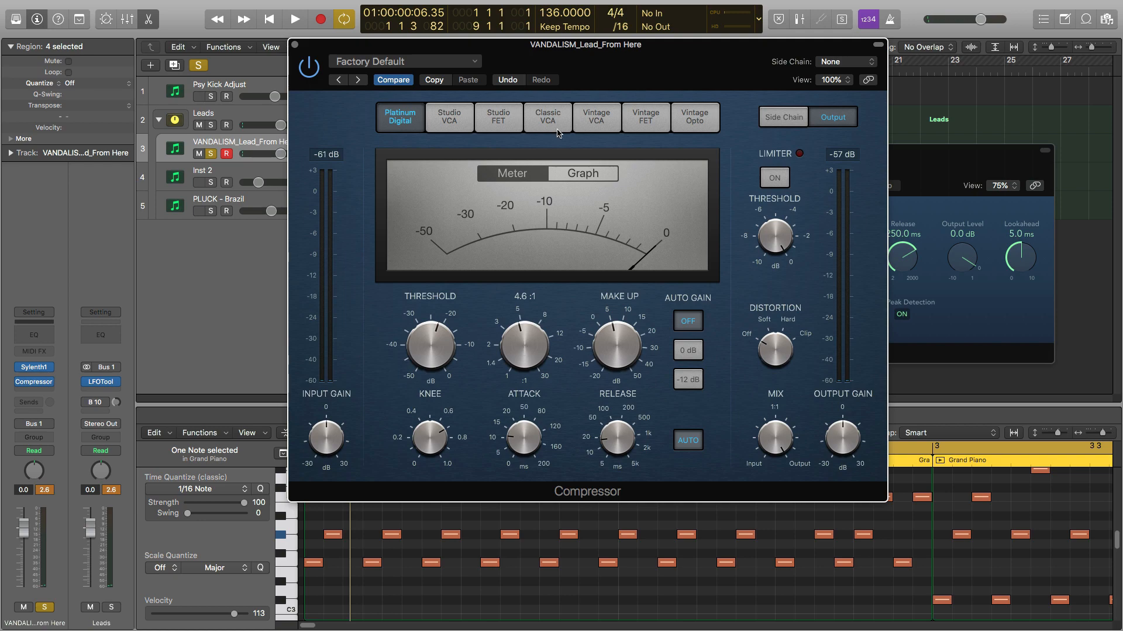
pyautogui.click(597, 122)
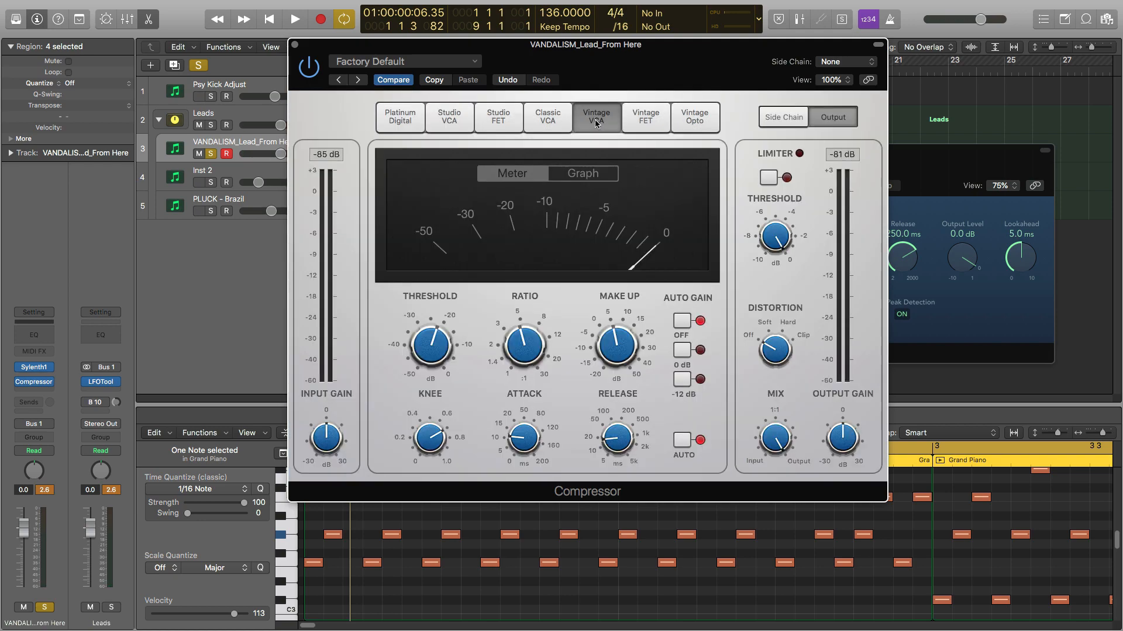
pyautogui.press('space')
pyautogui.moveTo(509, 361)
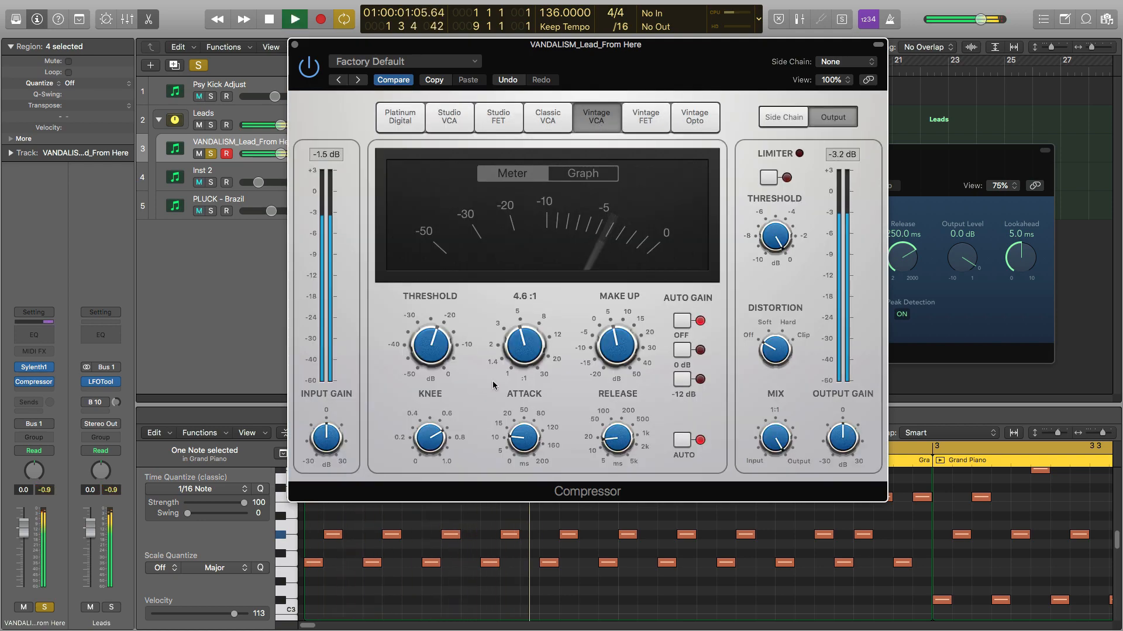
pyautogui.moveTo(434, 353)
# Compare the lead's peak level with the compressor bypassed and re-enabled, resetting the channel's peak reading
pyautogui.press('space')
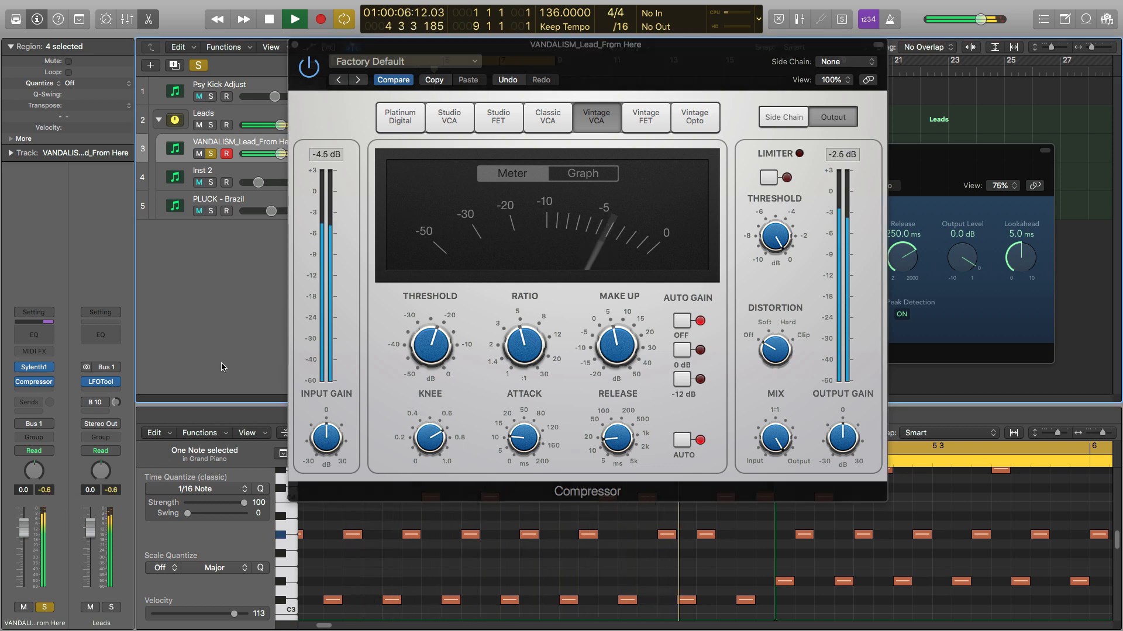
pyautogui.click(311, 73)
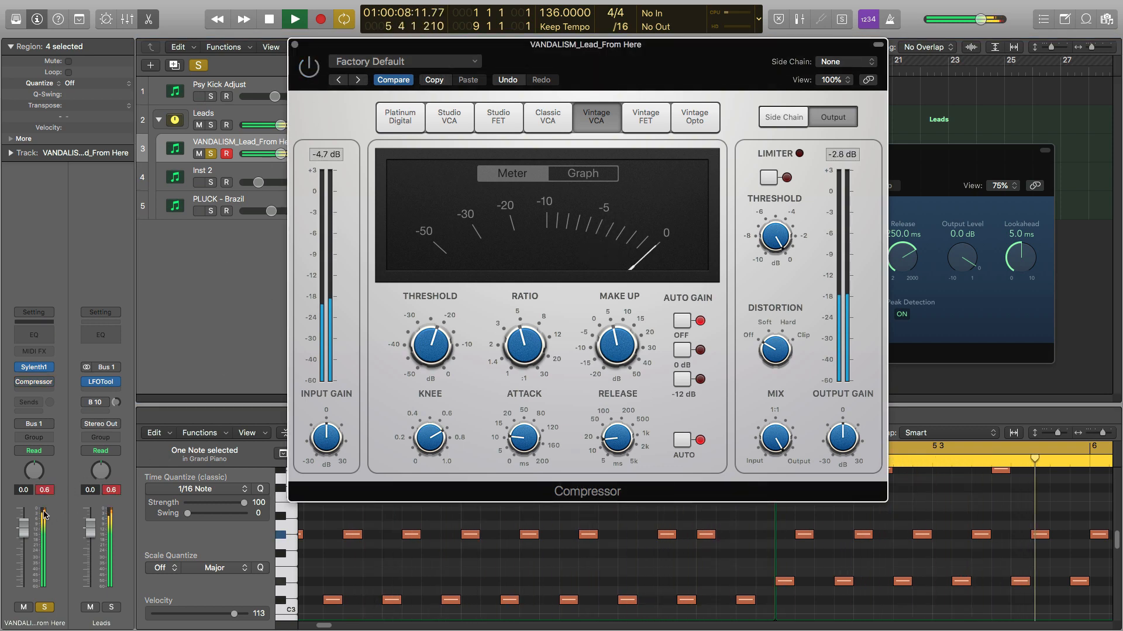
pyautogui.click(44, 490)
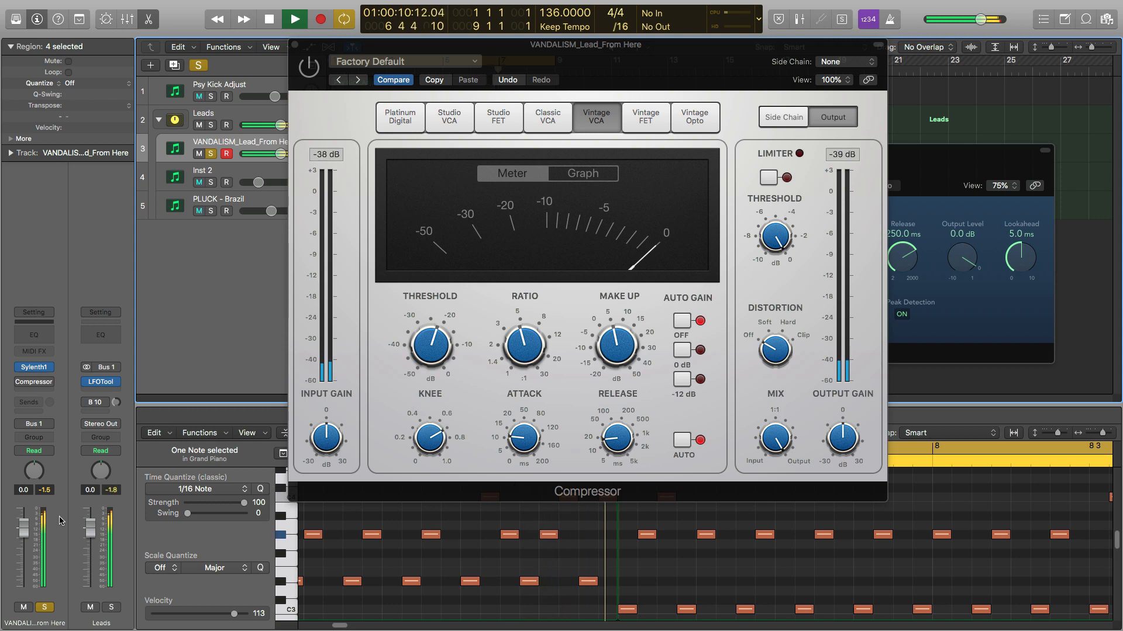
pyautogui.click(309, 67)
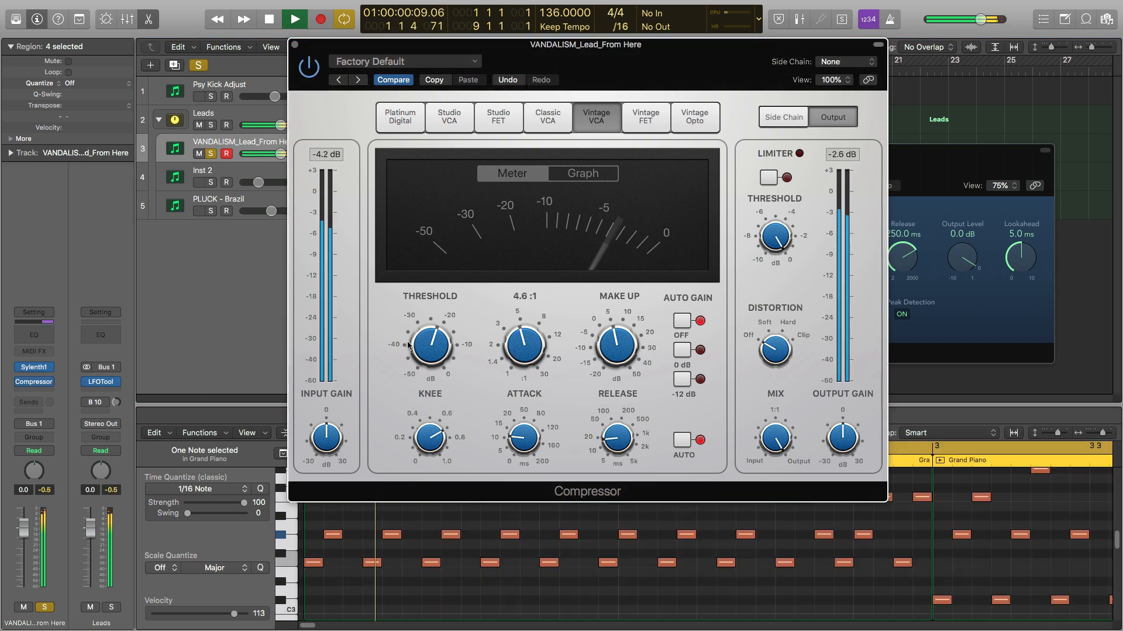
# Lengthen the lead compressor's attack slightly and shorten its release to about 11 ms during playback
pyautogui.moveTo(433, 344); pyautogui.dragTo(434, 350)
pyautogui.press('space')
pyautogui.moveTo(512, 460); pyautogui.dragTo(530, 452)
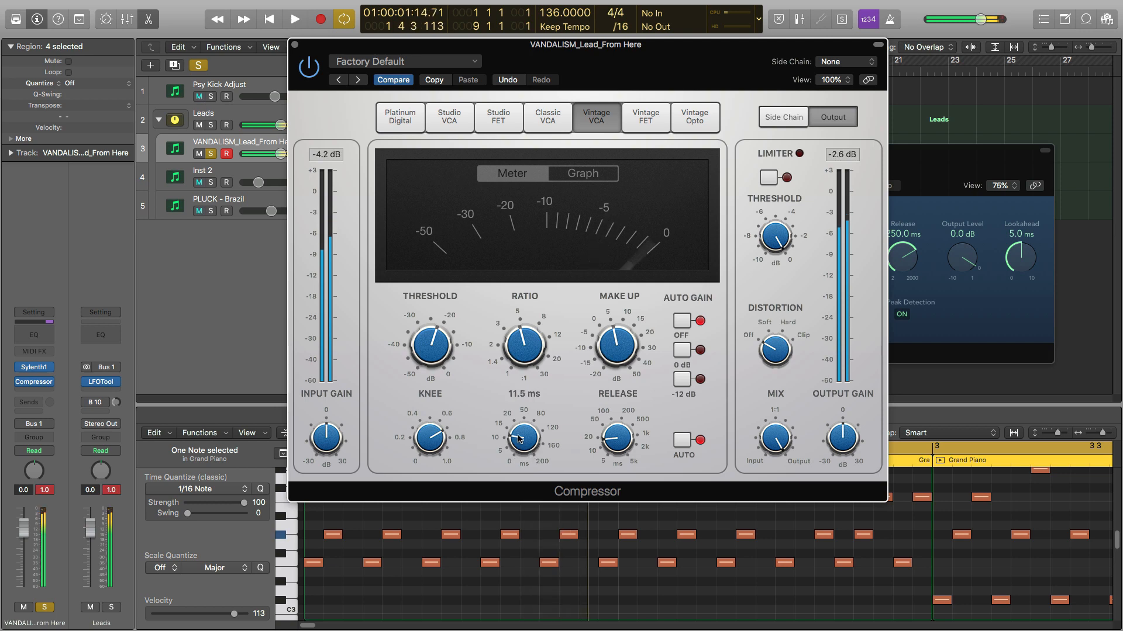
pyautogui.press('space')
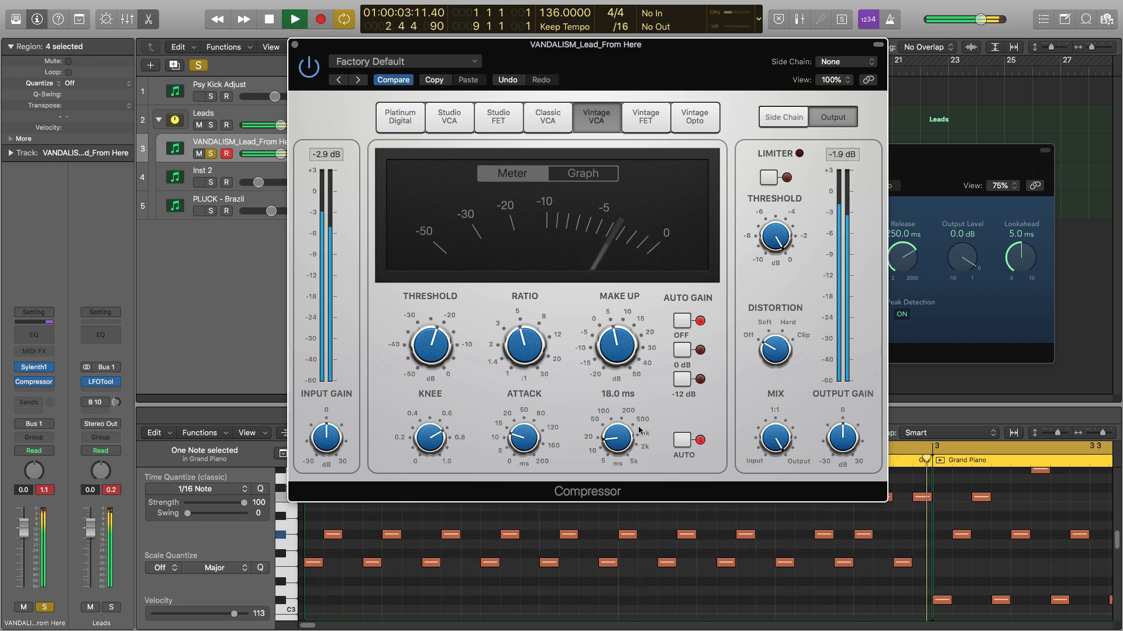
pyautogui.moveTo(613, 441); pyautogui.dragTo(614, 442)
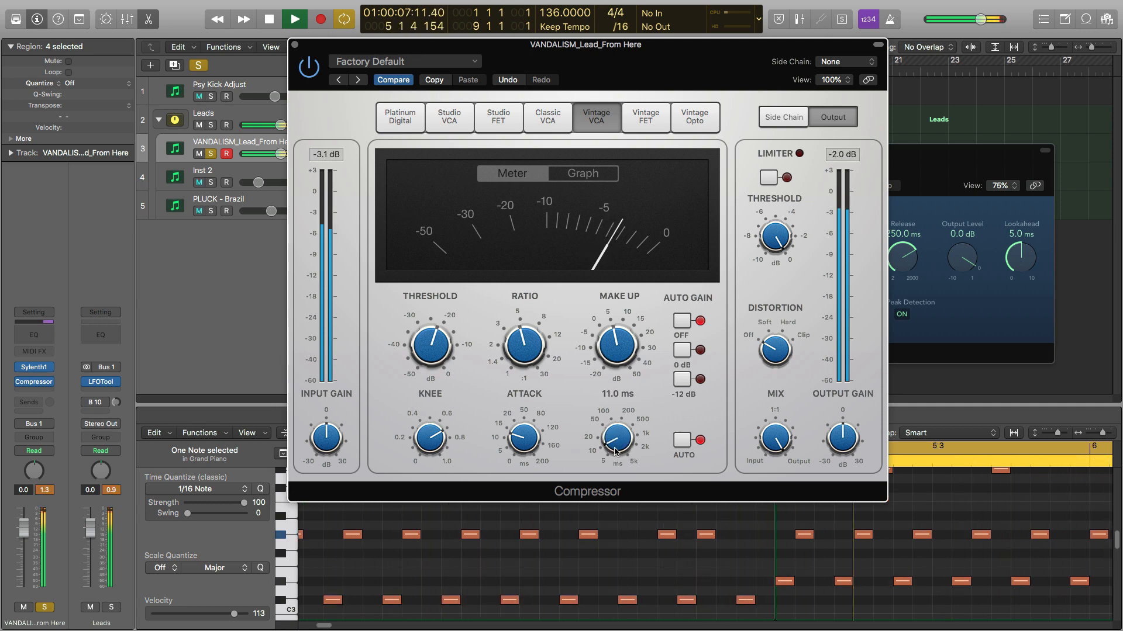
pyautogui.moveTo(615, 444); pyautogui.dragTo(616, 451)
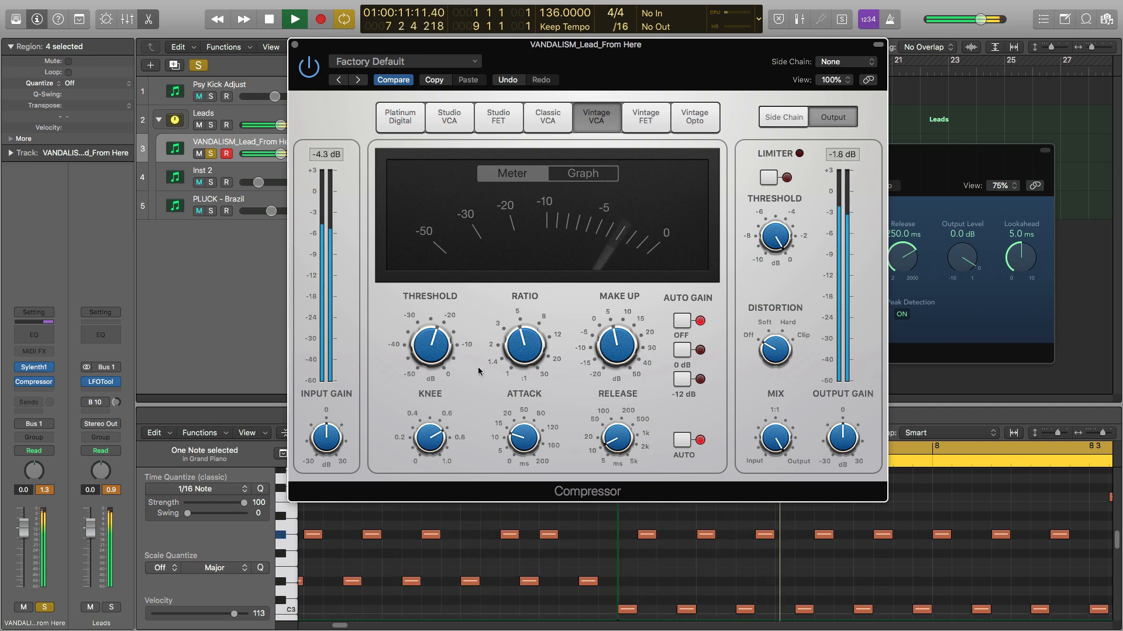
# Lower the lead compressor's threshold to -26 dB and reset the channel's peak reading
pyautogui.moveTo(419, 358); pyautogui.dragTo(419, 362)
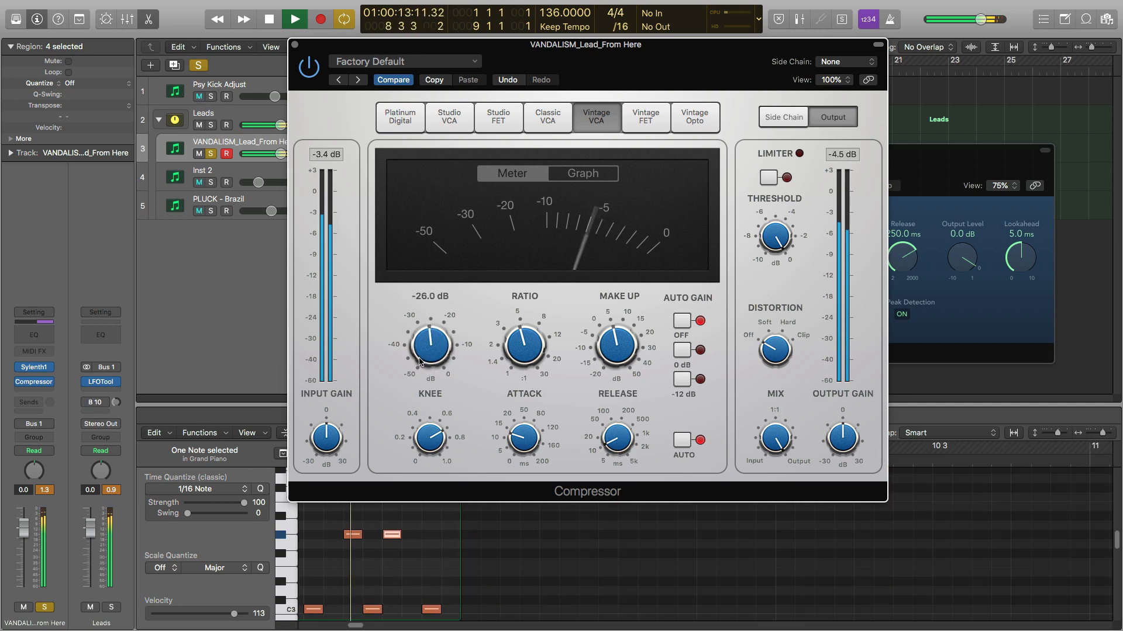
pyautogui.moveTo(625, 337)
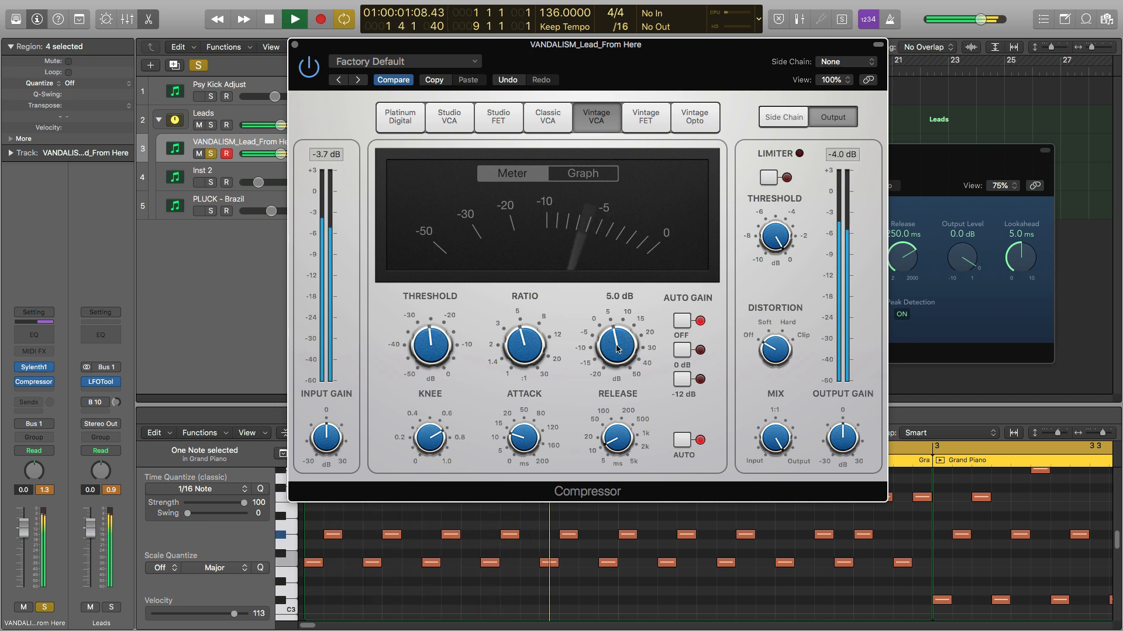
pyautogui.click(48, 493)
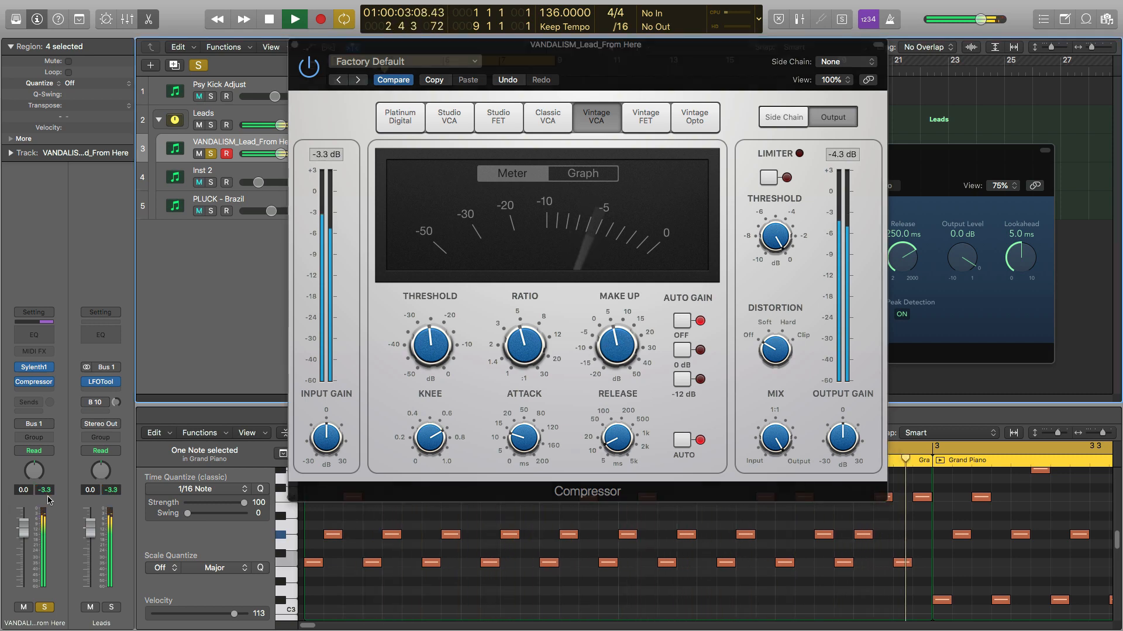
# Raise the lead compressor's make-up gain to about 6.5 dB and trim its output gain slightly below 0 dB
pyautogui.click(613, 351)
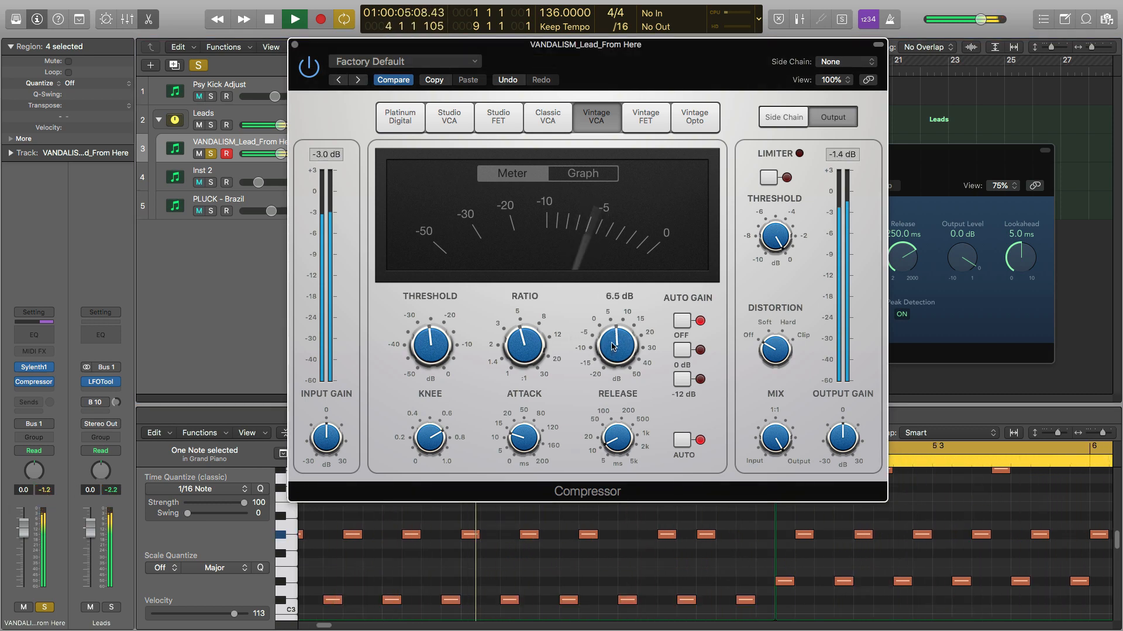
pyautogui.click(43, 491)
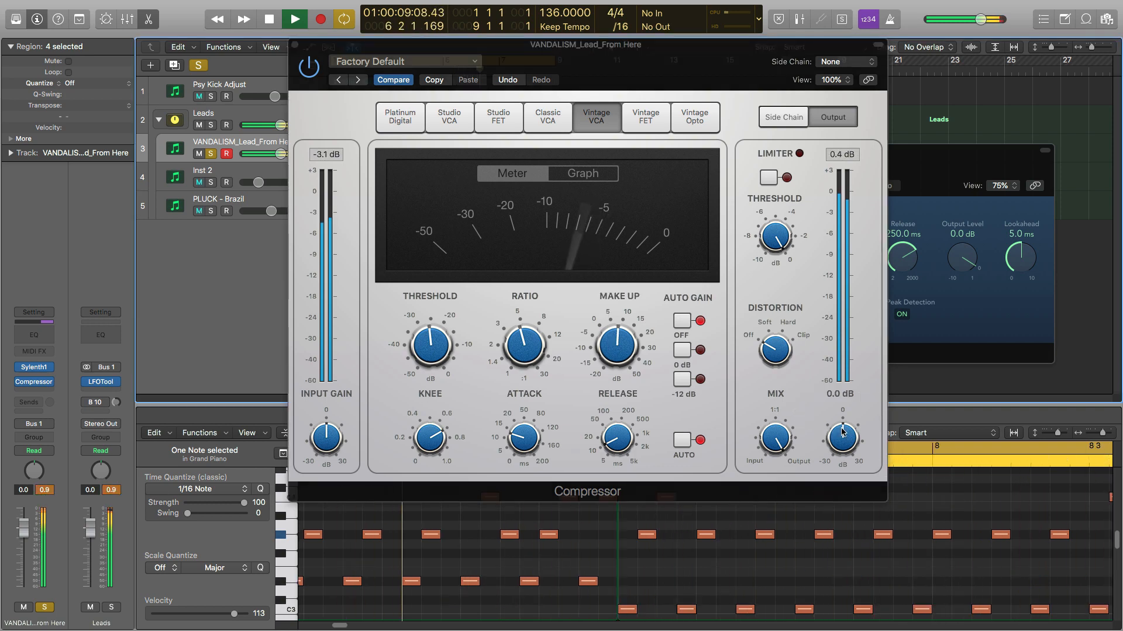
pyautogui.moveTo(842, 437); pyautogui.dragTo(842, 444)
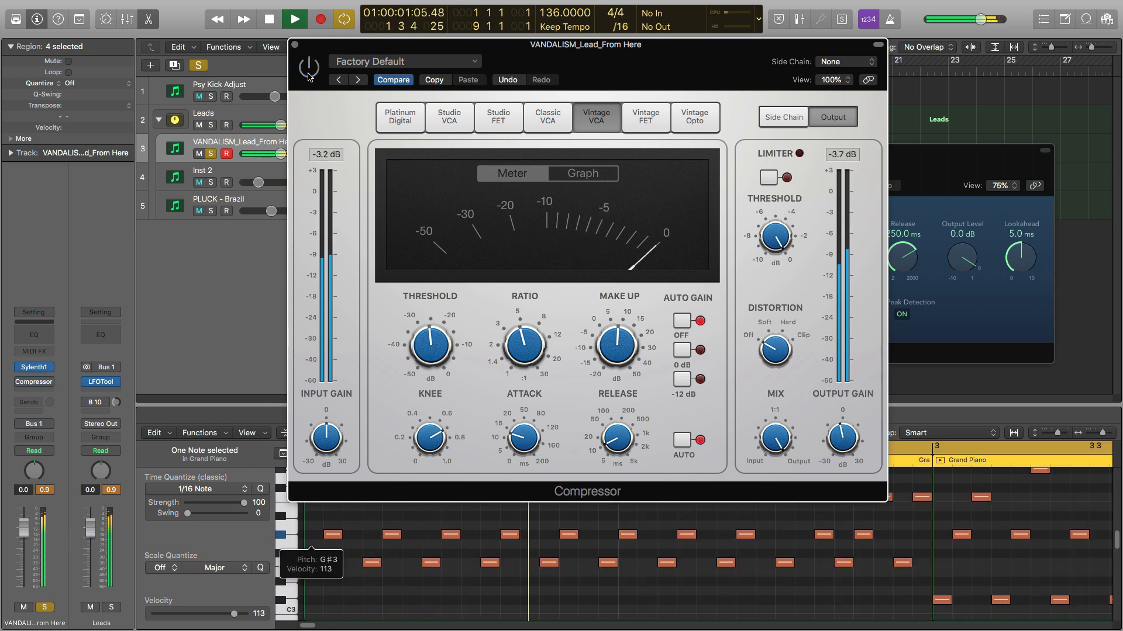
# Play the lead with the compressor bypassed and re-enabled, resetting the peak reading to compare both levels
pyautogui.press('space')
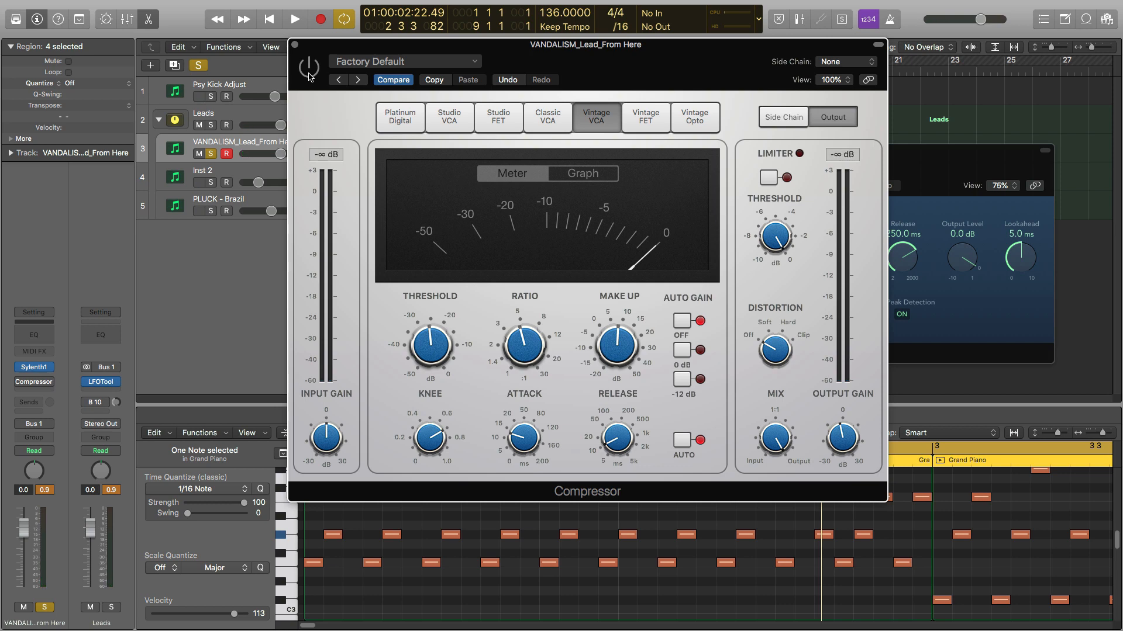
pyautogui.press('space')
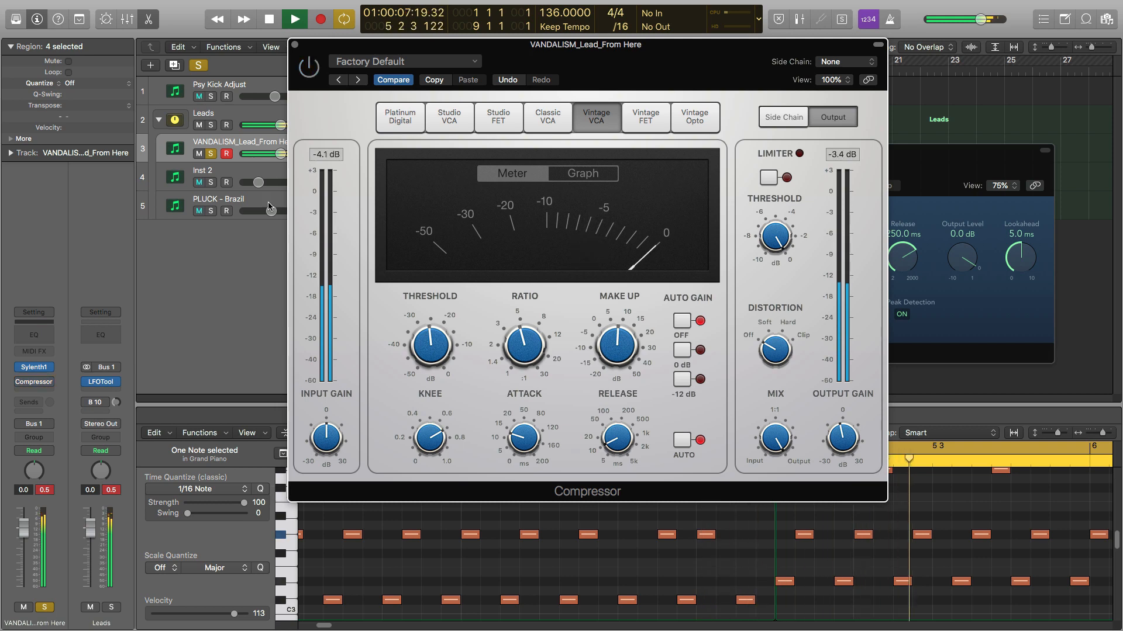
pyautogui.press('space')
pyautogui.click(48, 491)
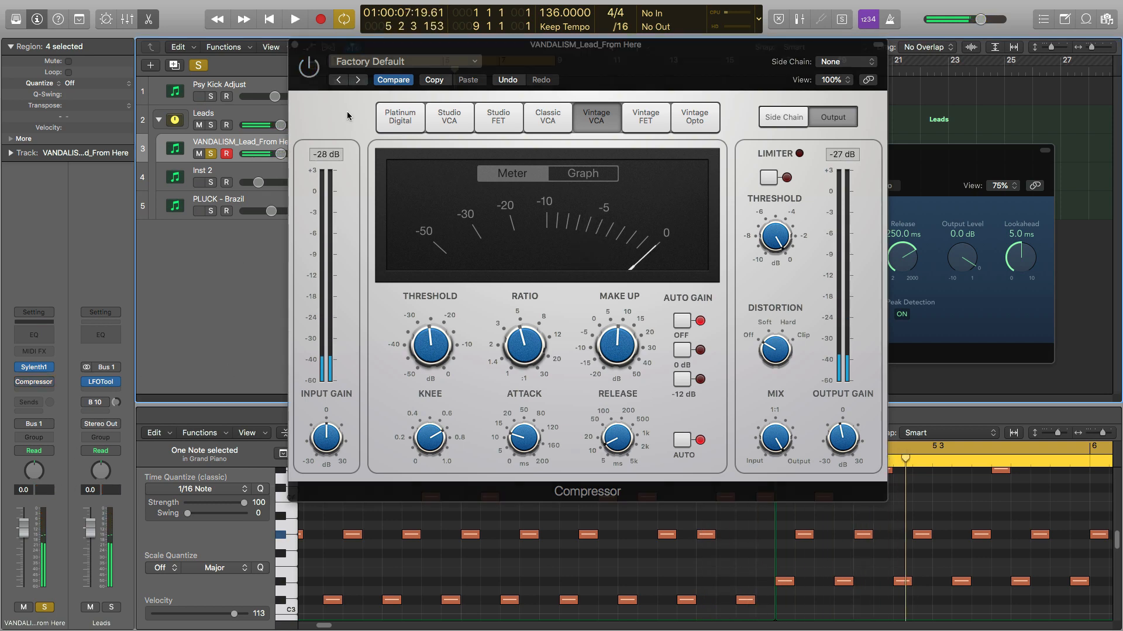
pyautogui.press('space')
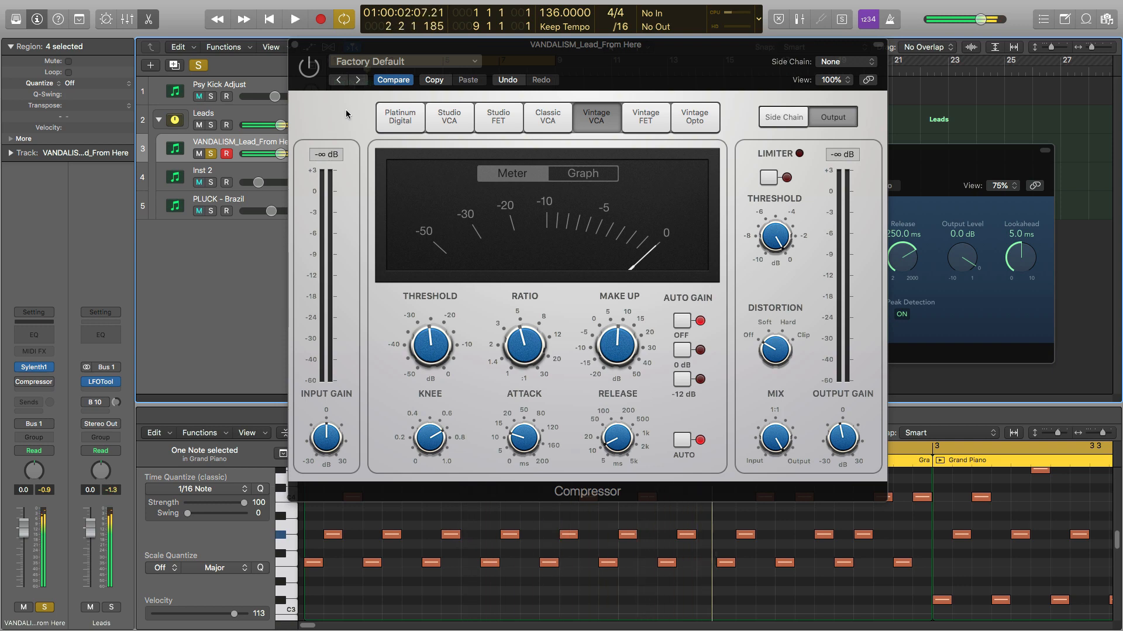
pyautogui.click(313, 75)
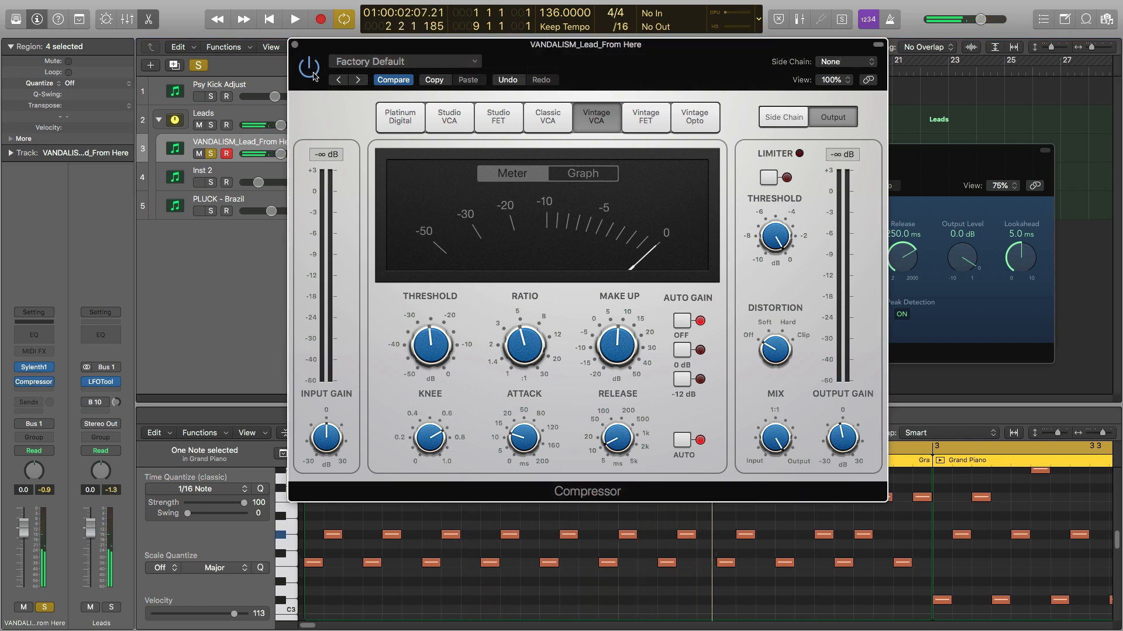
pyautogui.press('space')
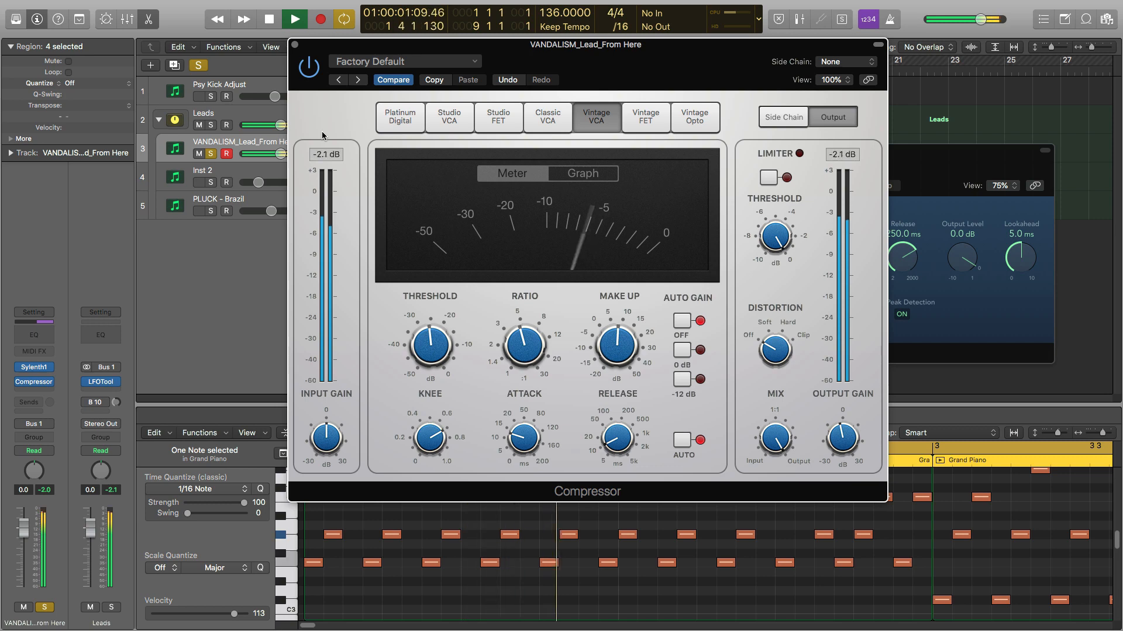
pyautogui.click(311, 74)
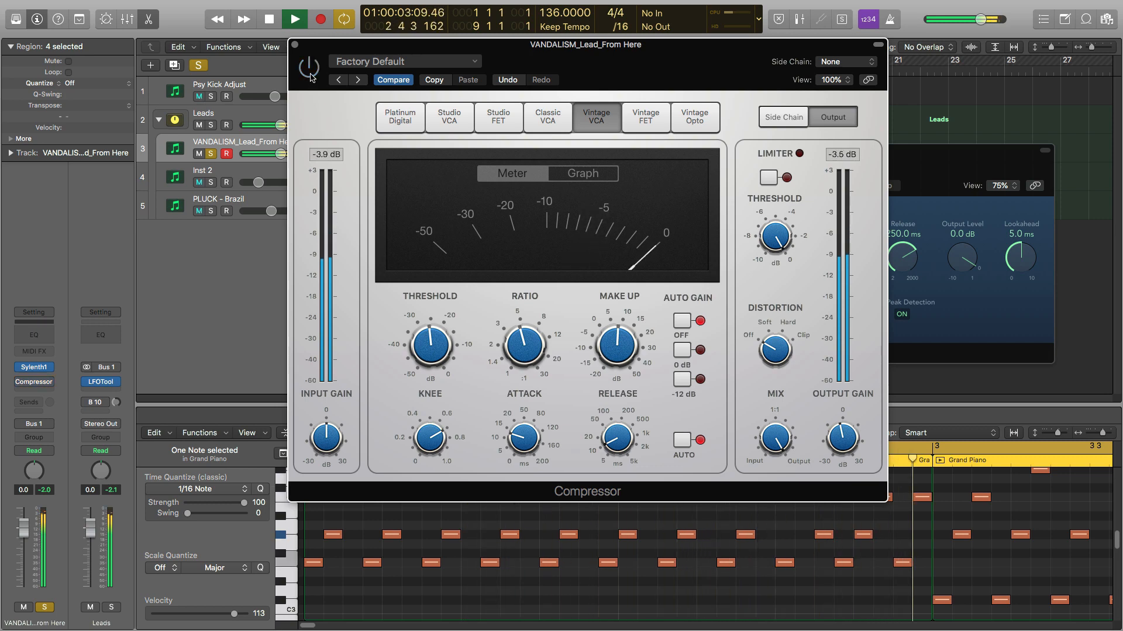
pyautogui.click(310, 77)
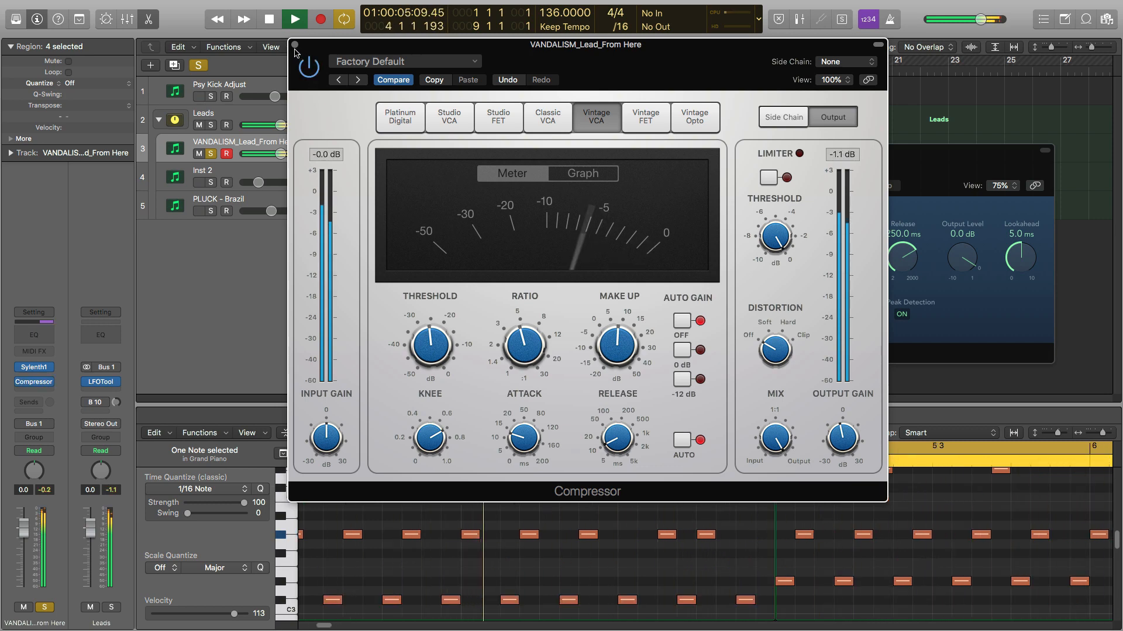
# Close the lead's compressor, solo the Inst 2 track instead of the VANDALISM lead and play it from the start
pyautogui.click(295, 44)
pyautogui.press('space')
pyautogui.click(211, 182)
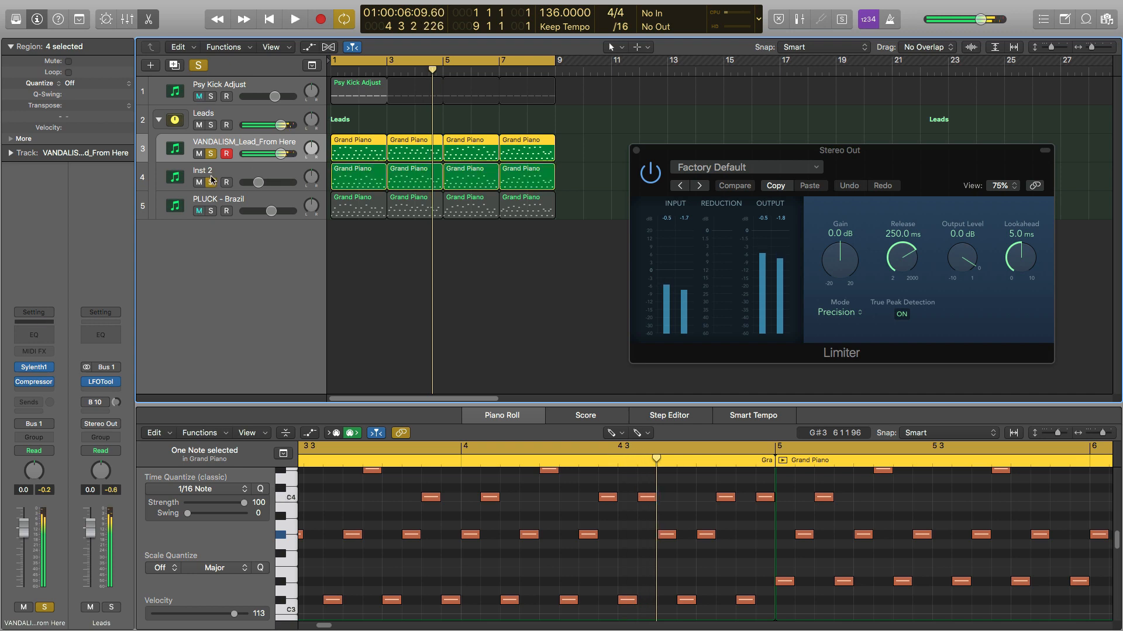
pyautogui.click(211, 155)
pyautogui.click(269, 175)
pyautogui.press('Return')
pyautogui.press('space')
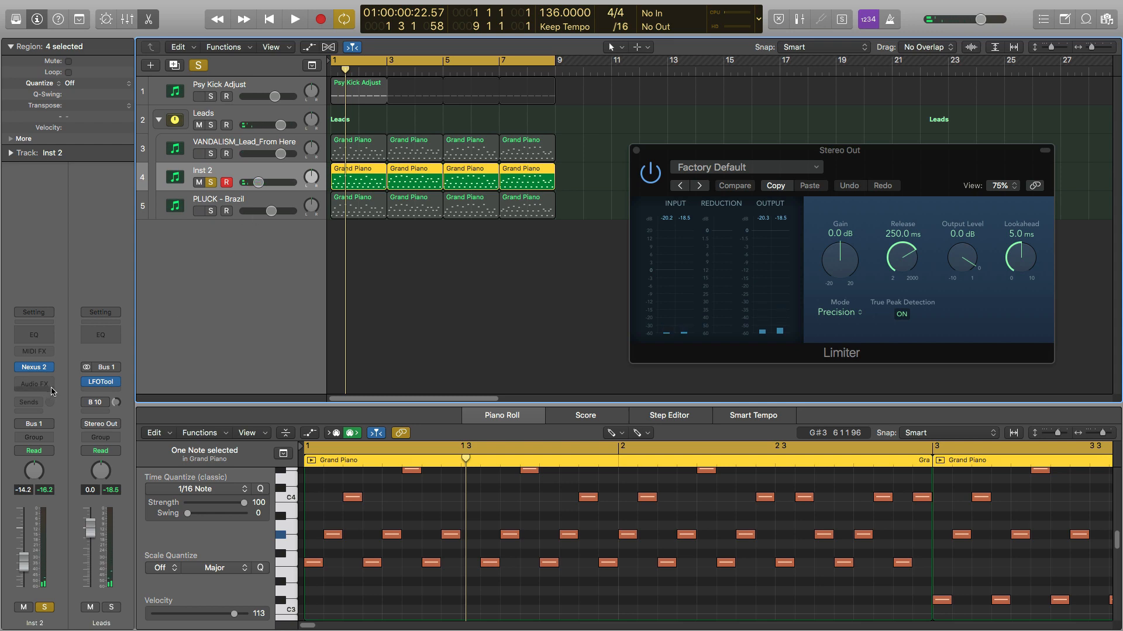
# Insert a stereo Compressor on the Inst 2 track, choose the Vintage VCA model and start playback
pyautogui.click(34, 384)
pyautogui.moveTo(49, 417)
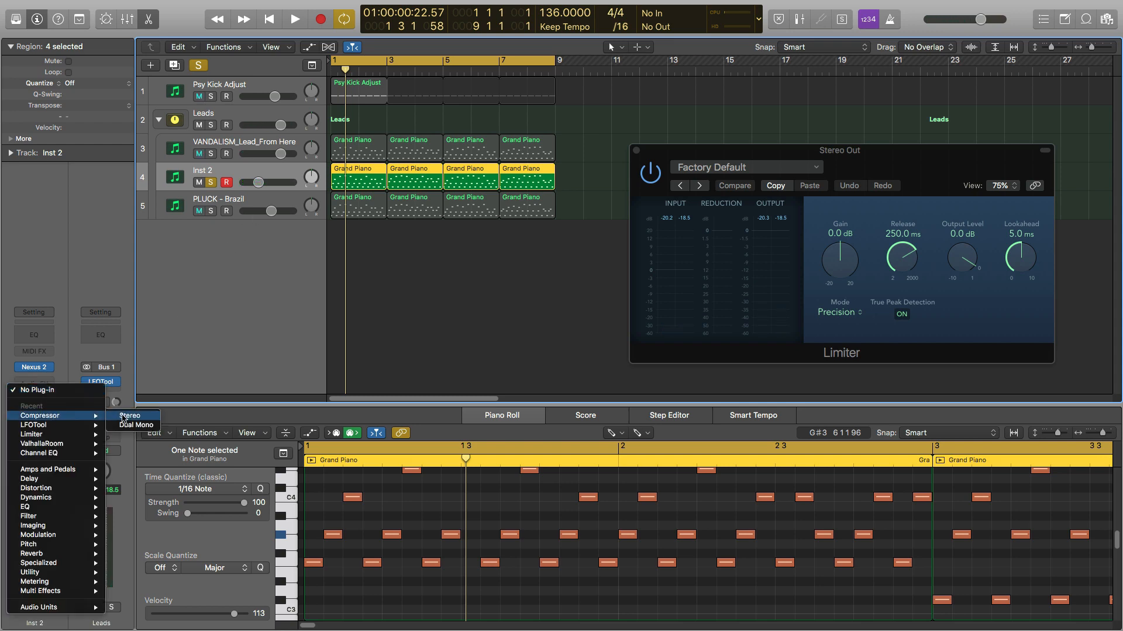
pyautogui.click(124, 417)
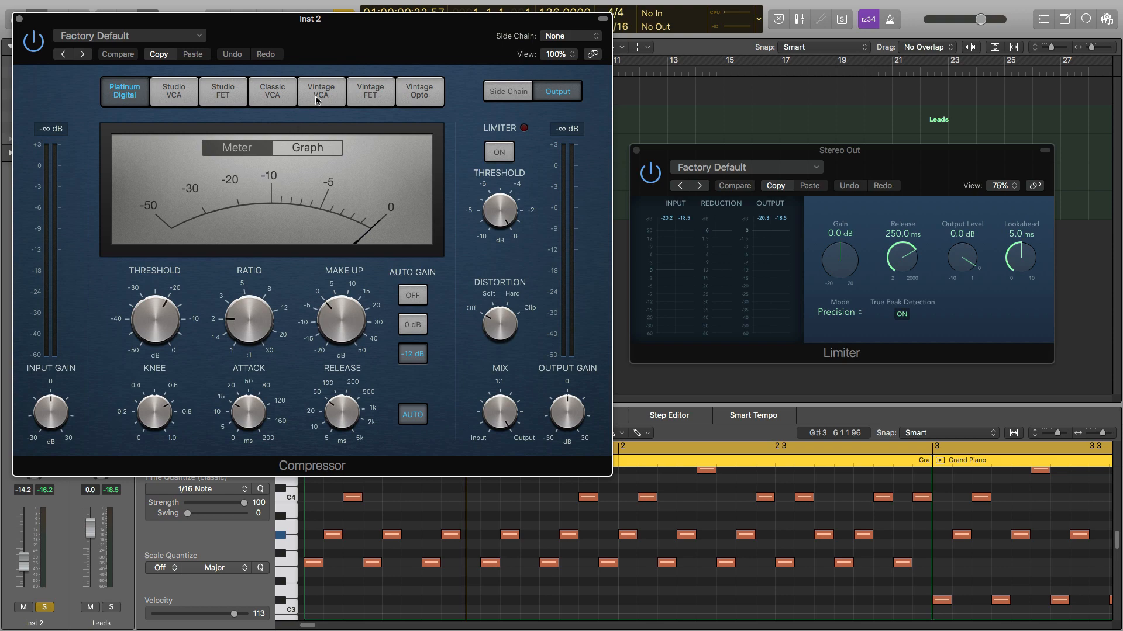
pyautogui.click(319, 92)
pyautogui.press('space')
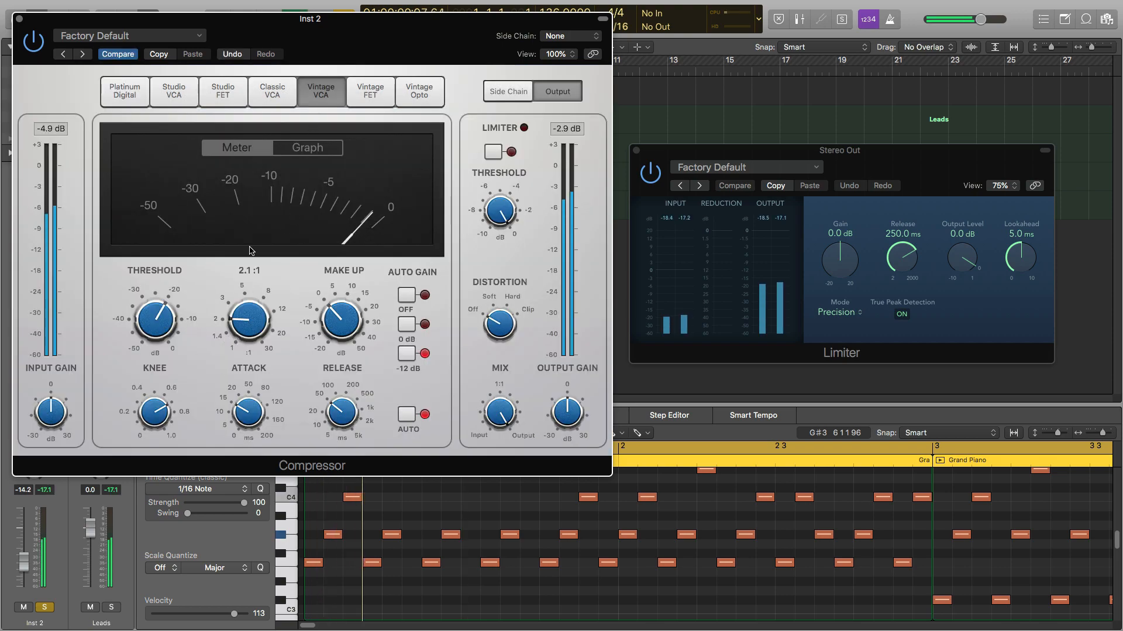
# Lower the Inst 2 compressor's threshold and set its ratio to 3.7:1, moving the plug-in window off the channel strips
pyautogui.moveTo(192, 21); pyautogui.dragTo(633, 10)
pyautogui.moveTo(598, 313); pyautogui.dragTo(595, 352)
pyautogui.moveTo(672, 341); pyautogui.dragTo(687, 297)
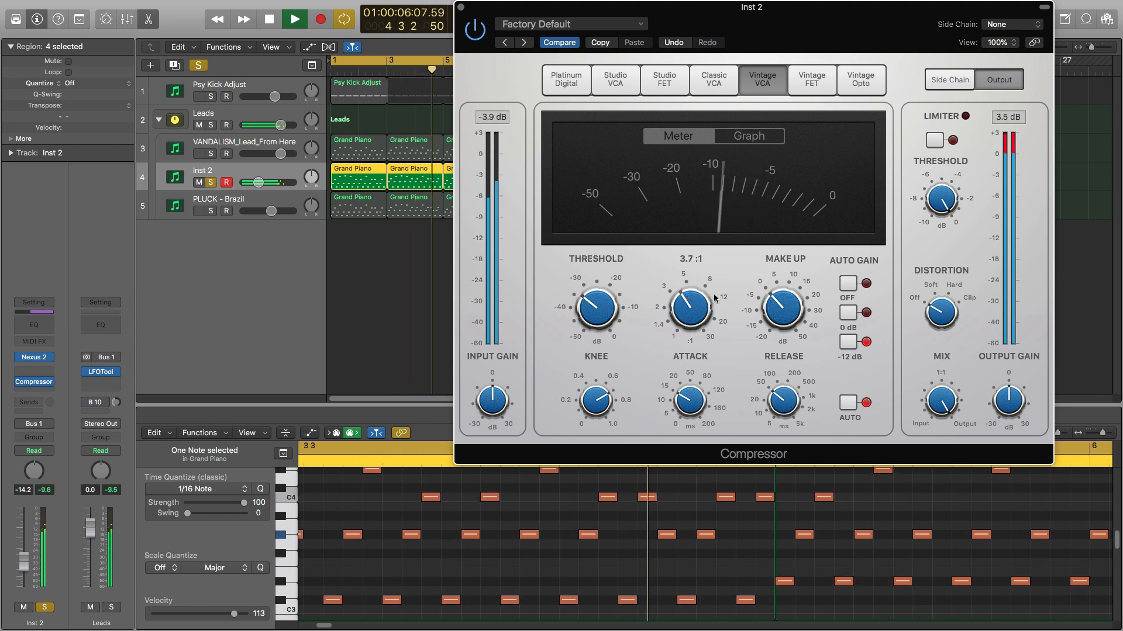
# Turn off the Inst 2 compressor's auto gain, set make-up to 8.5 dB and adjust its timing with a longer release
pyautogui.click(847, 284)
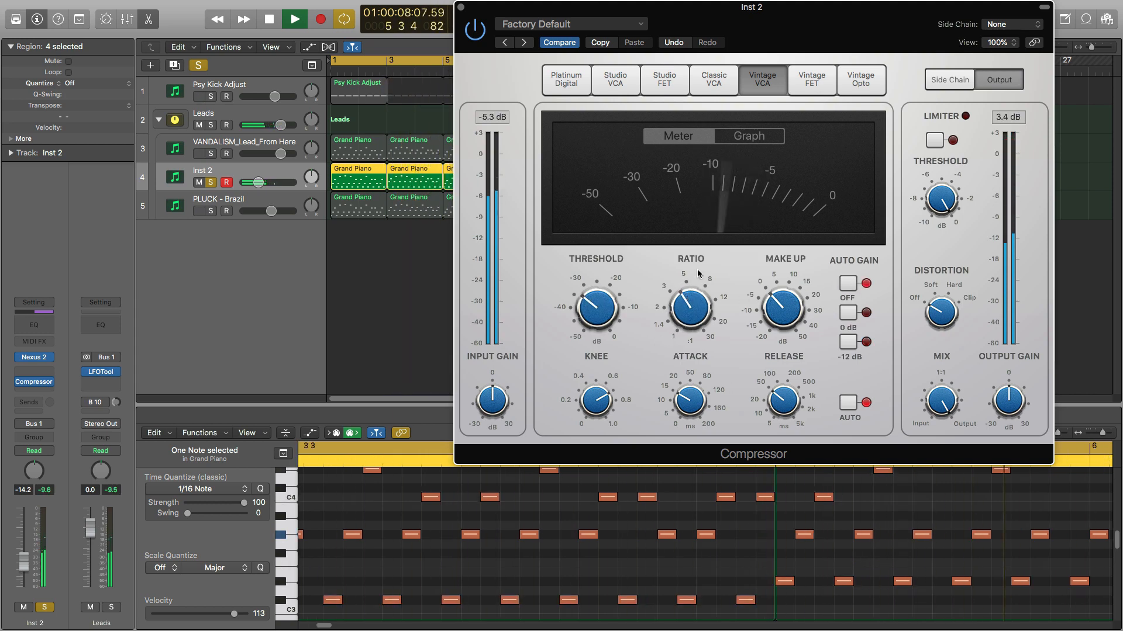
pyautogui.moveTo(775, 310); pyautogui.dragTo(773, 298)
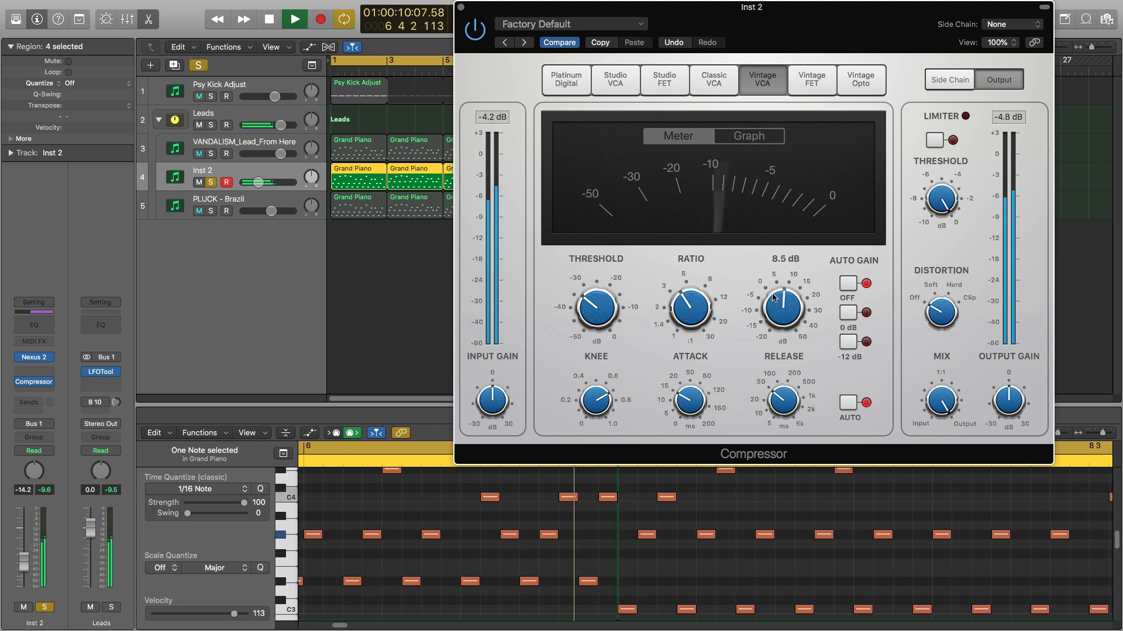
pyautogui.moveTo(690, 404); pyautogui.dragTo(690, 402)
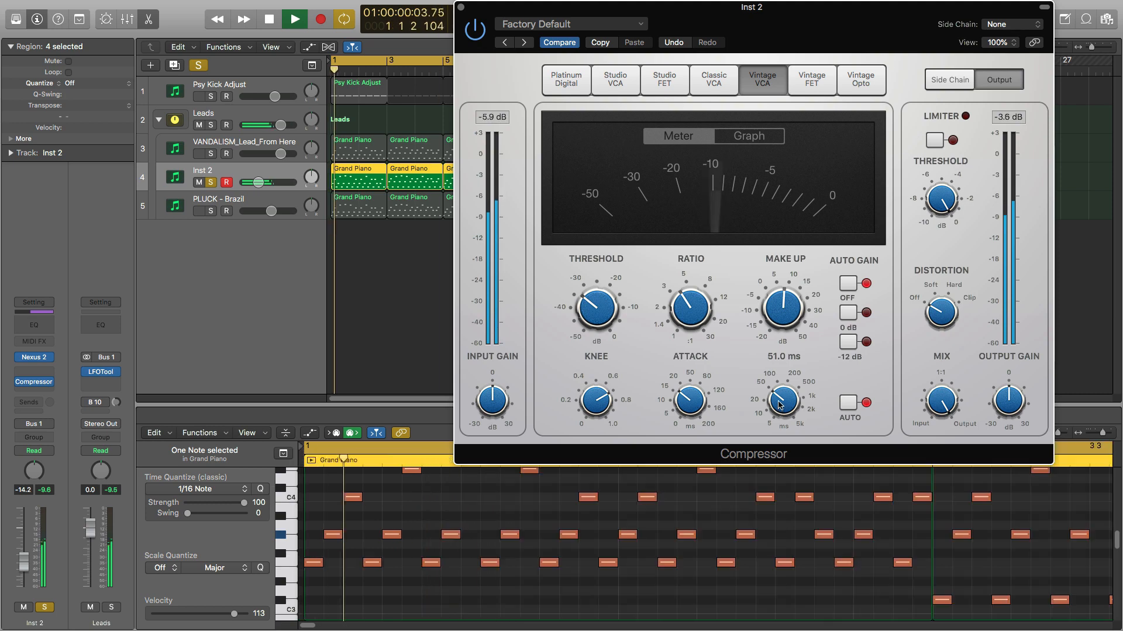
pyautogui.moveTo(782, 406); pyautogui.dragTo(785, 367)
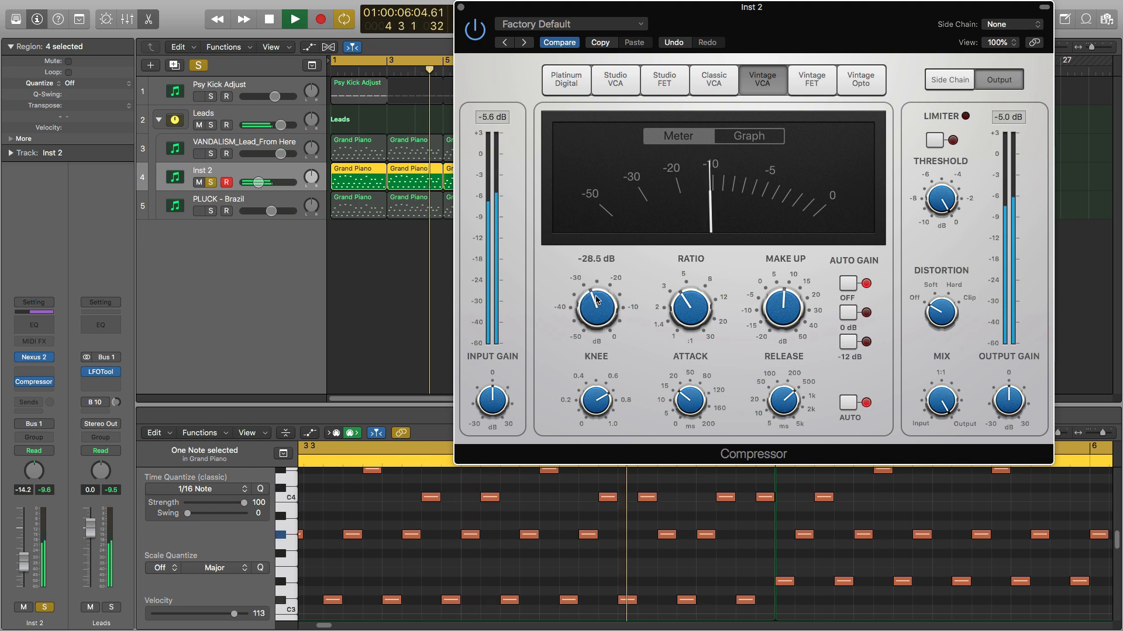
# Raise the Inst 2 compressor's threshold and bypass LFOTool on the Leads stack, keeping only Inst 2 soloed
pyautogui.moveTo(595, 306); pyautogui.dragTo(598, 272)
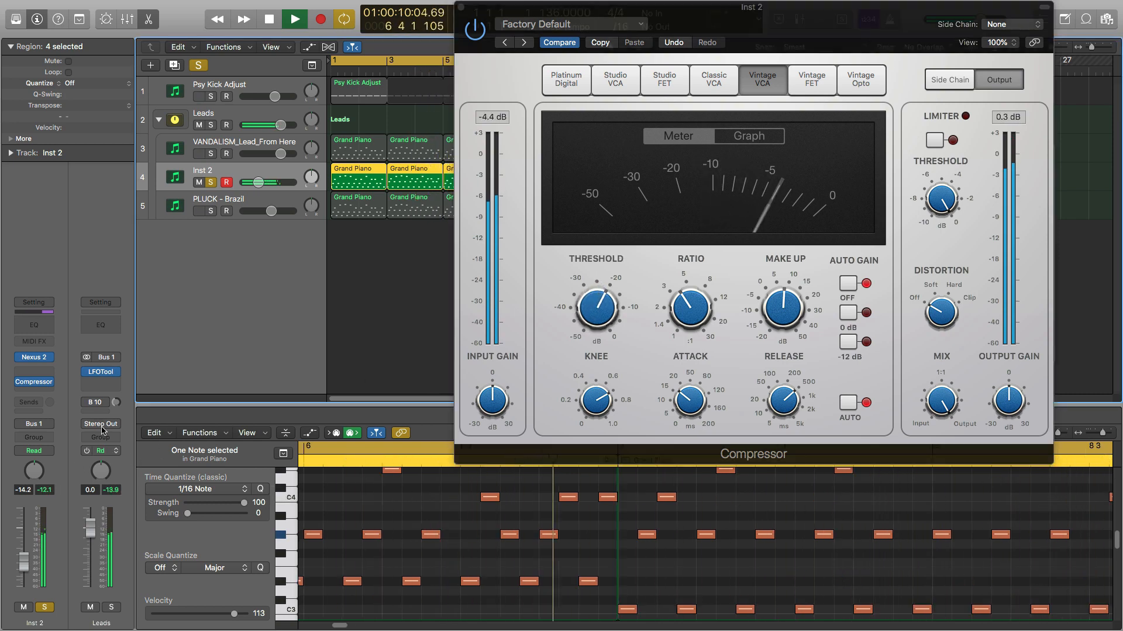
pyautogui.click(210, 154)
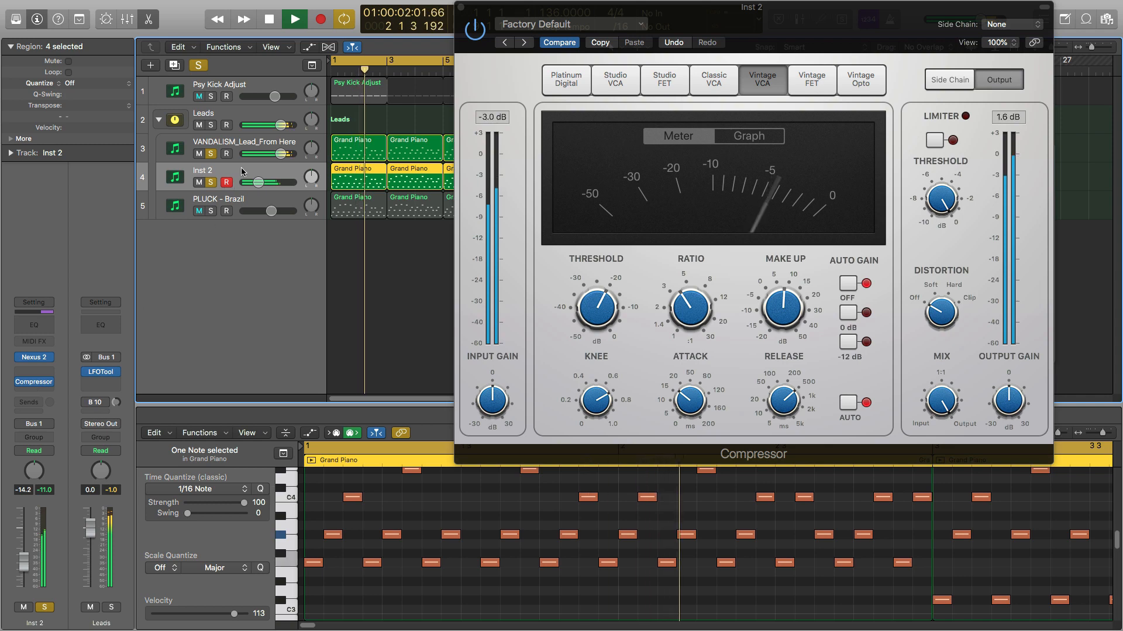
pyautogui.click(248, 114)
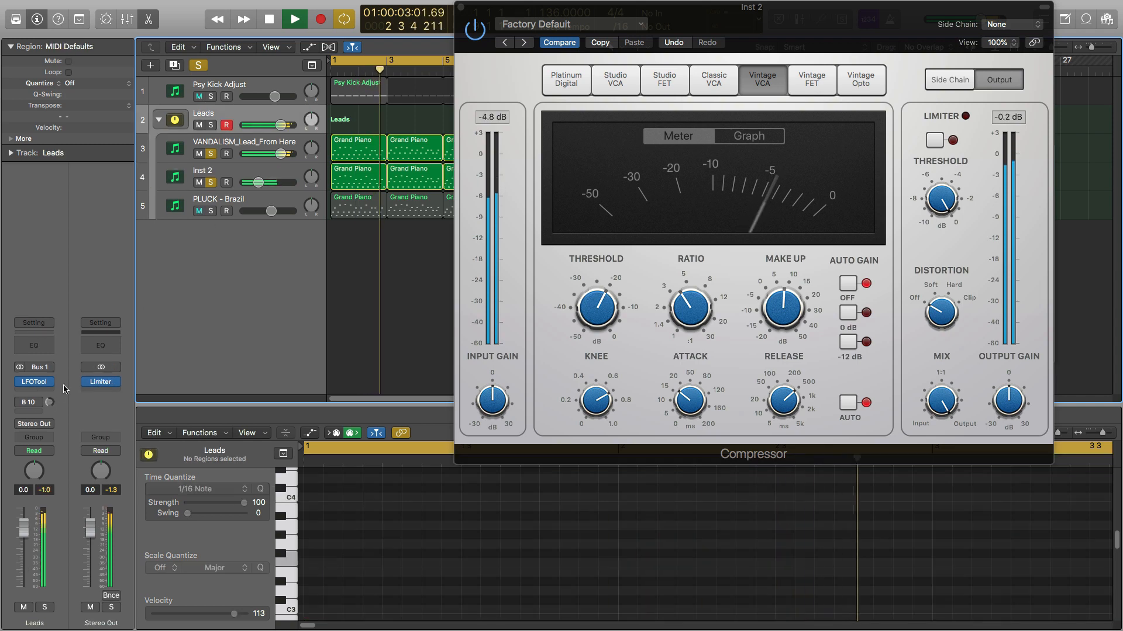
pyautogui.click(19, 381)
pyautogui.click(211, 153)
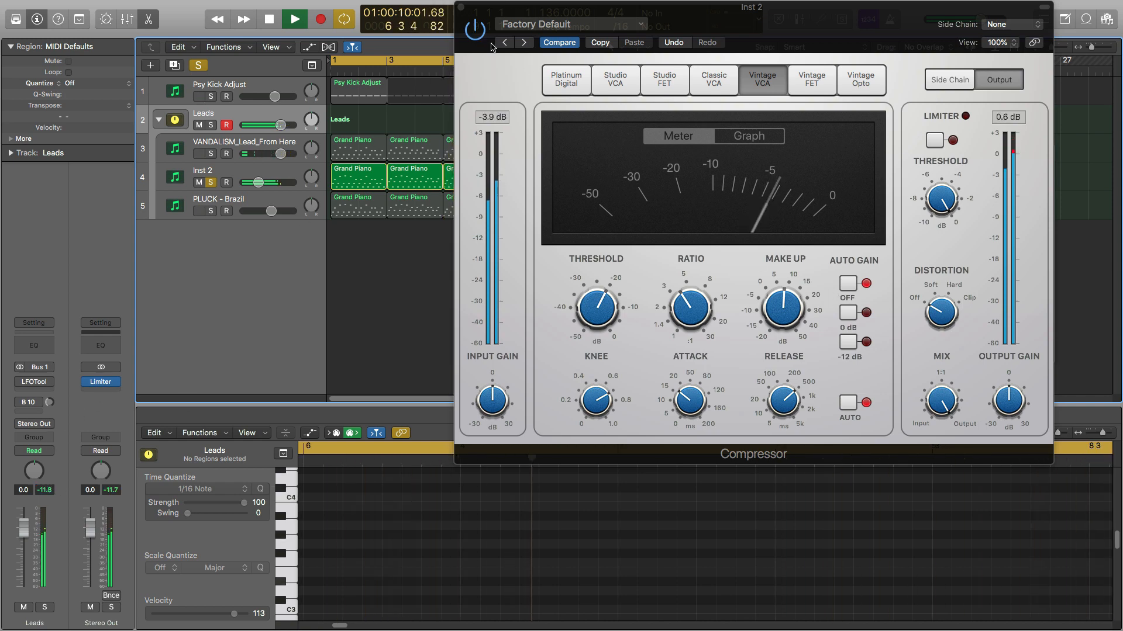
# Compare Inst 2's peak level with its compressor bypassed and active, and set the make-up gain to 6.0 dB
pyautogui.click(475, 30)
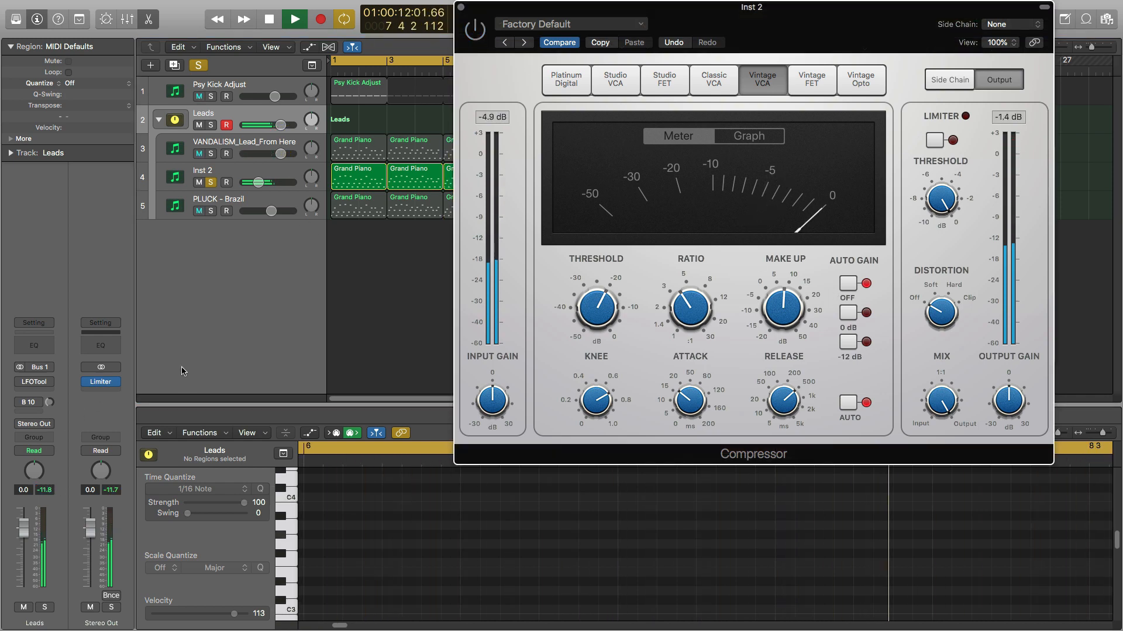
pyautogui.click(475, 31)
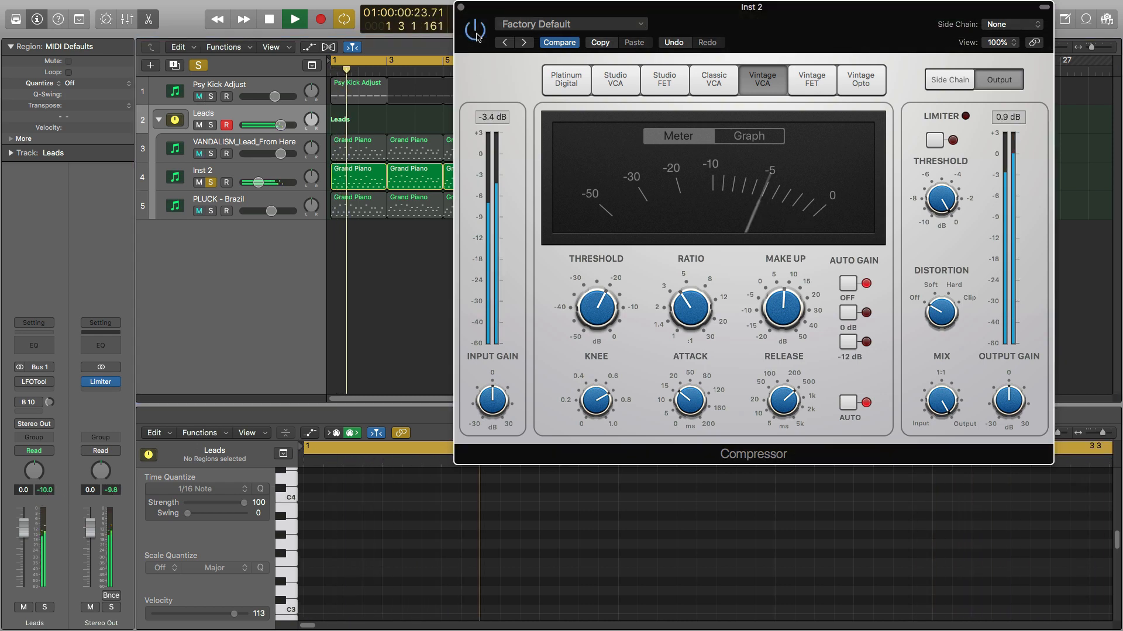
pyautogui.click(44, 490)
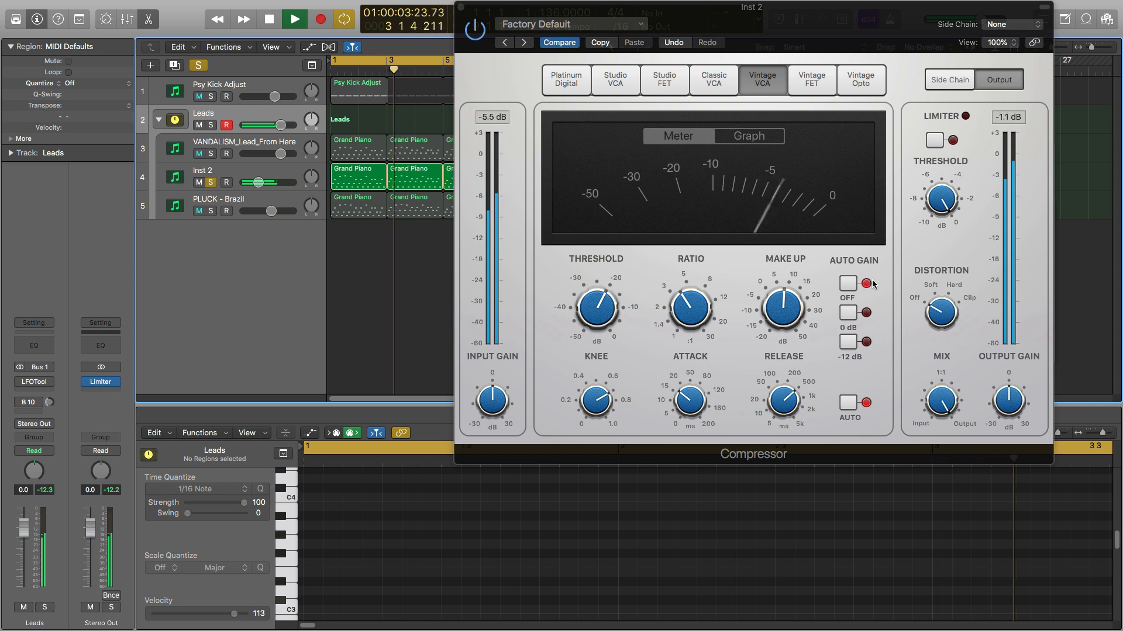
pyautogui.click(784, 311)
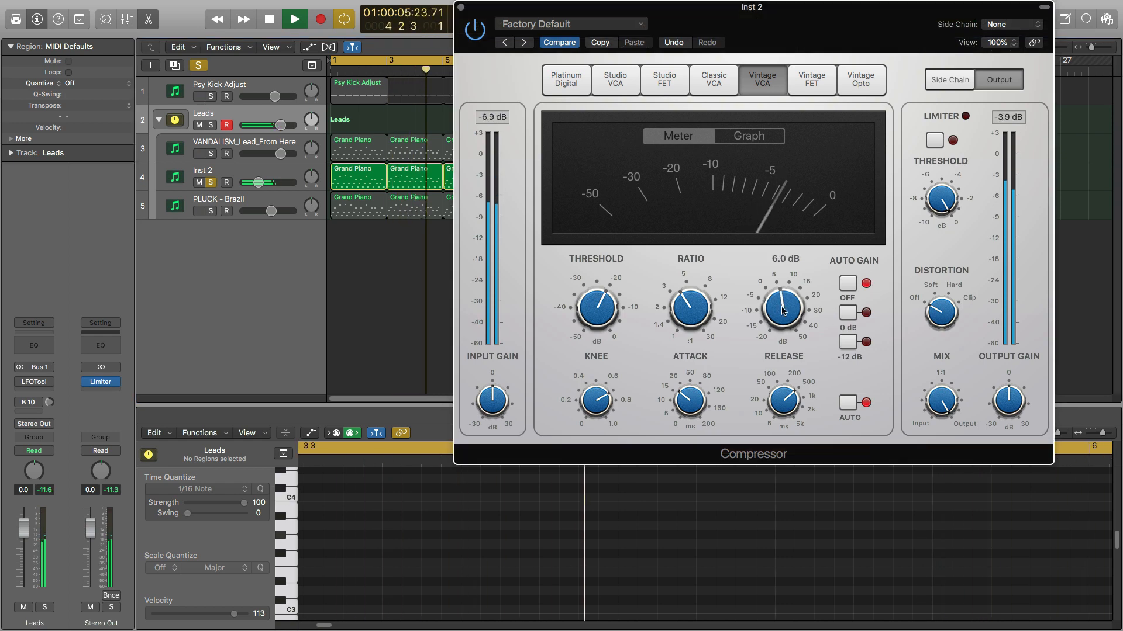
pyautogui.click(44, 490)
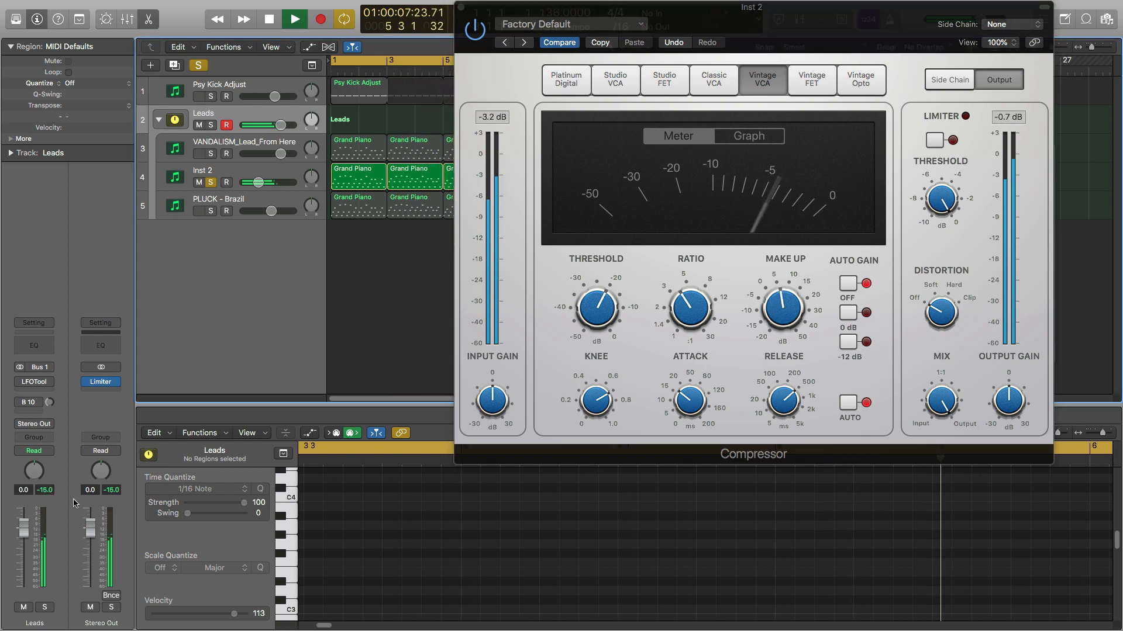
pyautogui.click(477, 34)
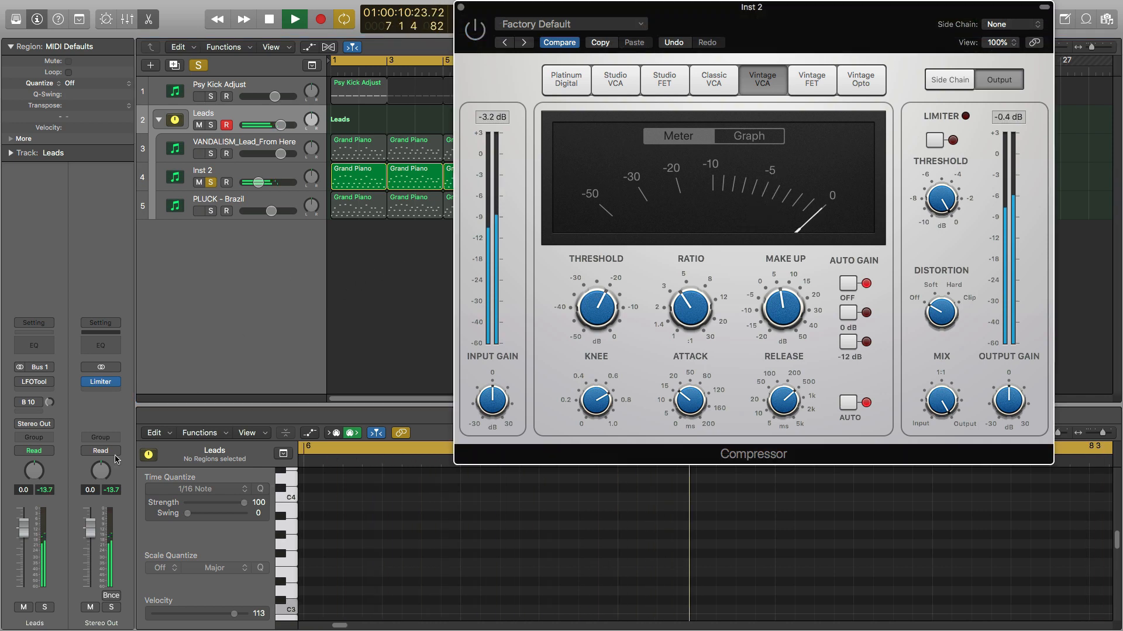
pyautogui.click(47, 495)
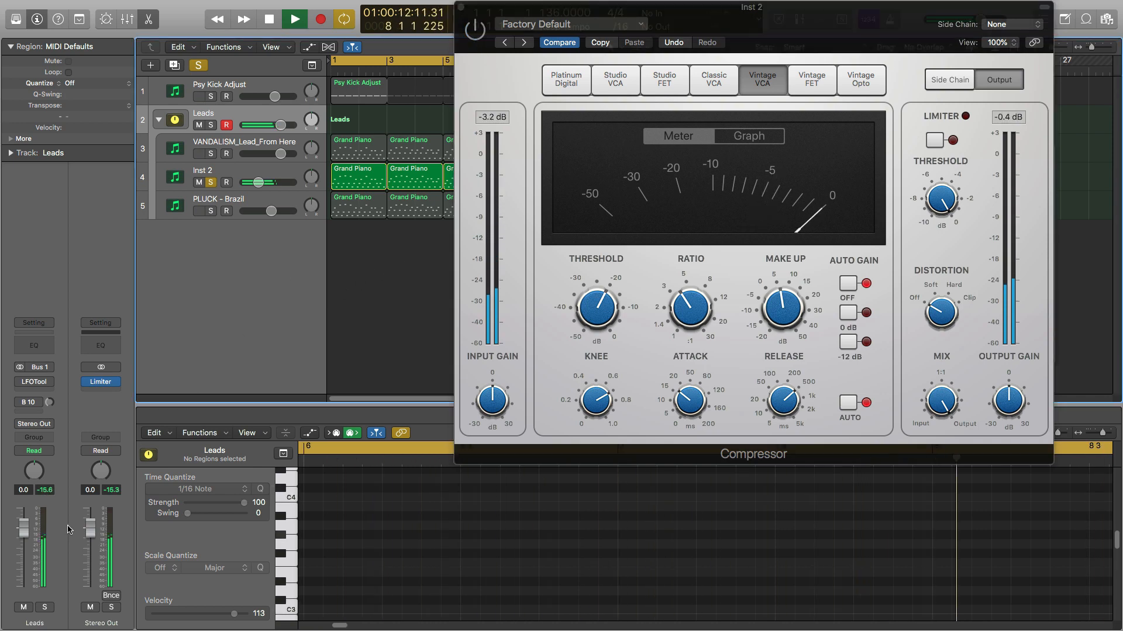
pyautogui.click(478, 36)
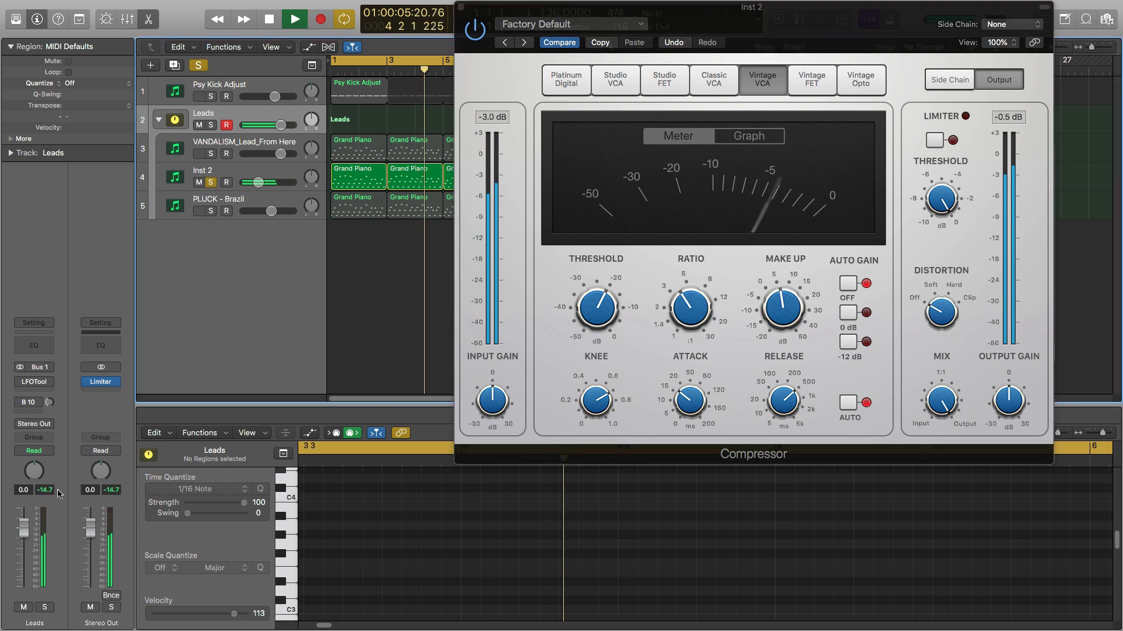
# Rebalance the Inst 2 compressor with a lower threshold, a slightly higher ratio and attack, and more make-up gain
pyautogui.moveTo(690, 396)
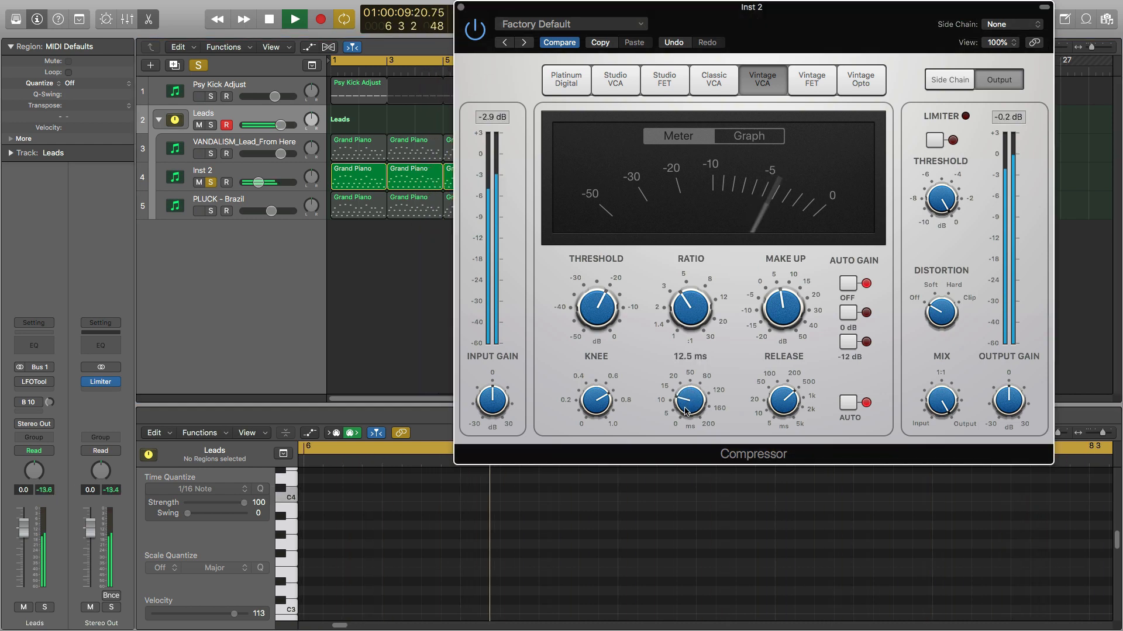
pyautogui.moveTo(592, 329)
pyautogui.moveTo(598, 318); pyautogui.dragTo(594, 325)
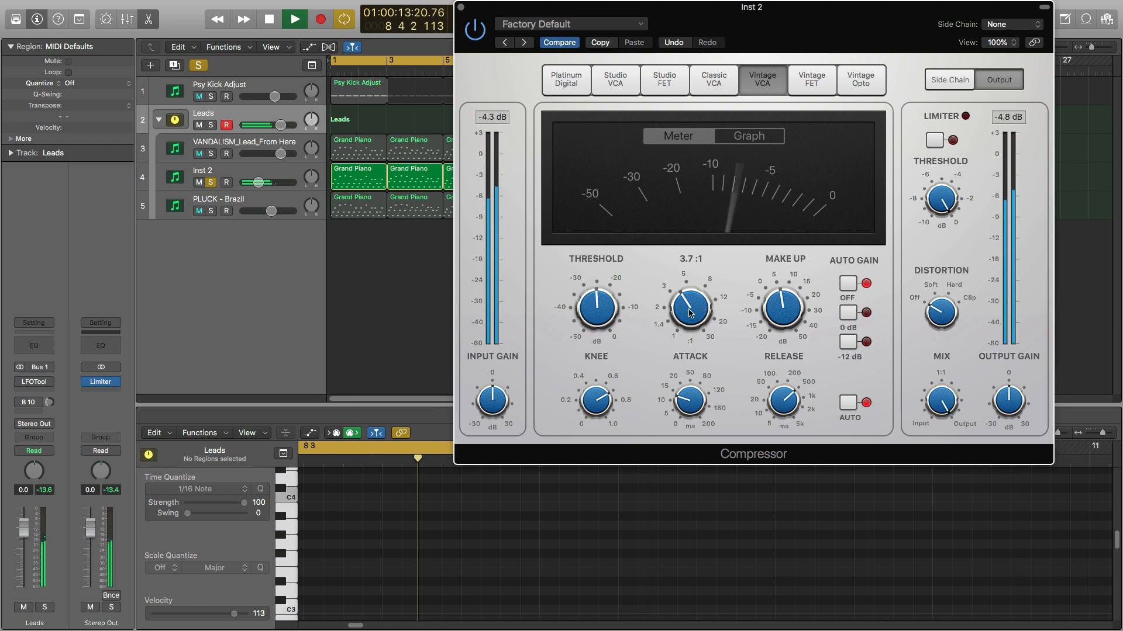
pyautogui.moveTo(690, 312); pyautogui.dragTo(691, 305)
pyautogui.moveTo(787, 300)
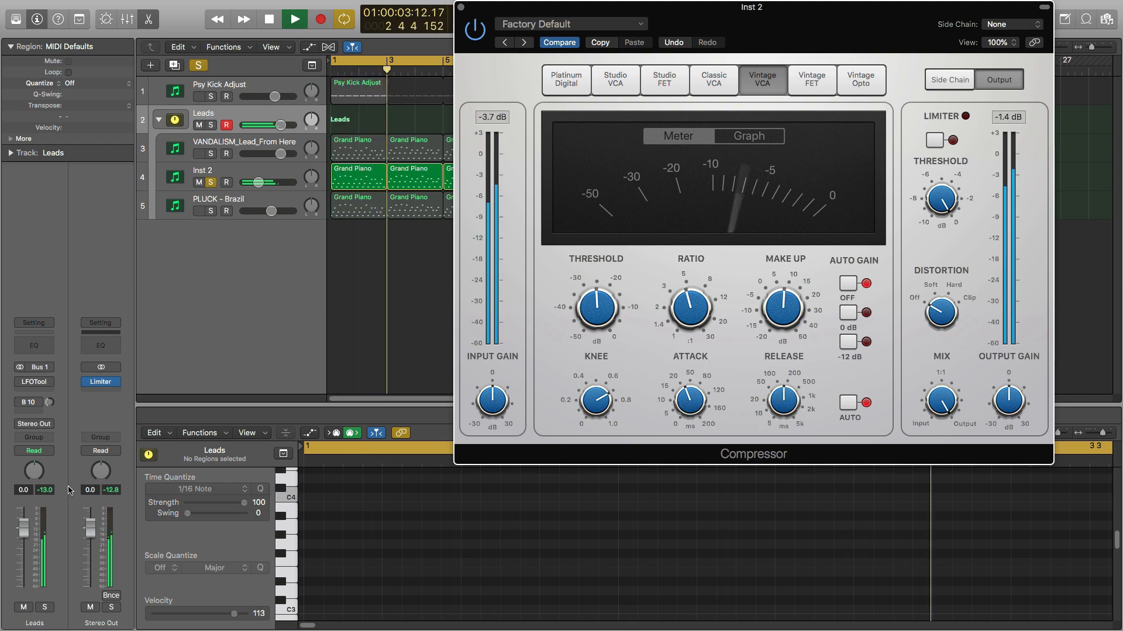
# Compare Inst 2 with and without compression, lower the threshold to -27.0 dB and shorten the attack to about 17 ms
pyautogui.click(475, 37)
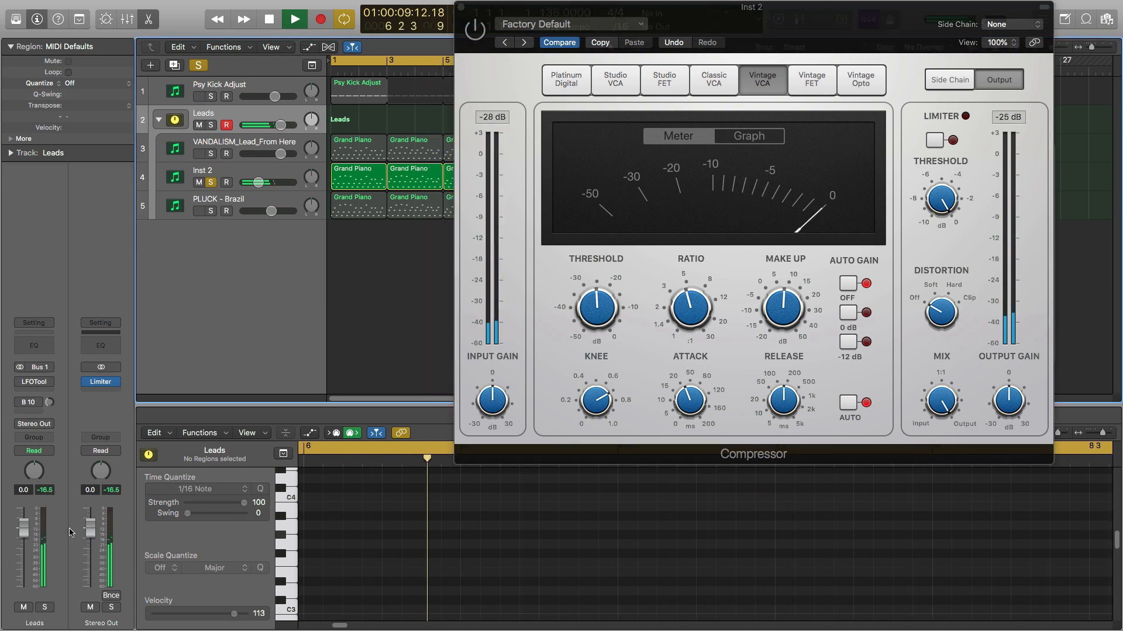
pyautogui.click(475, 35)
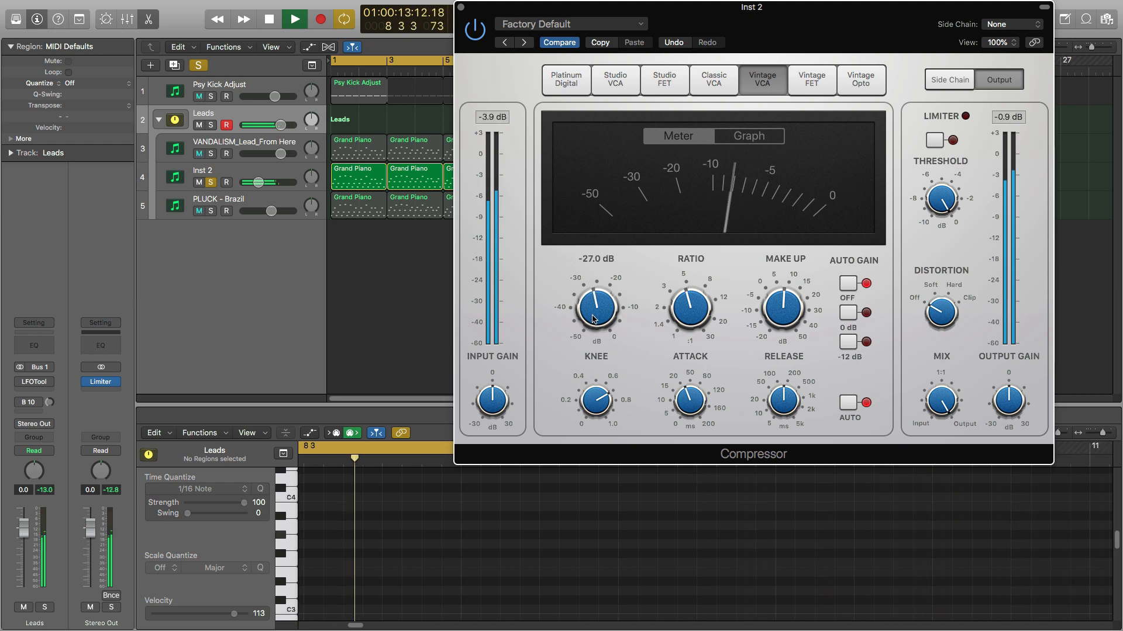
pyautogui.moveTo(689, 403); pyautogui.dragTo(687, 412)
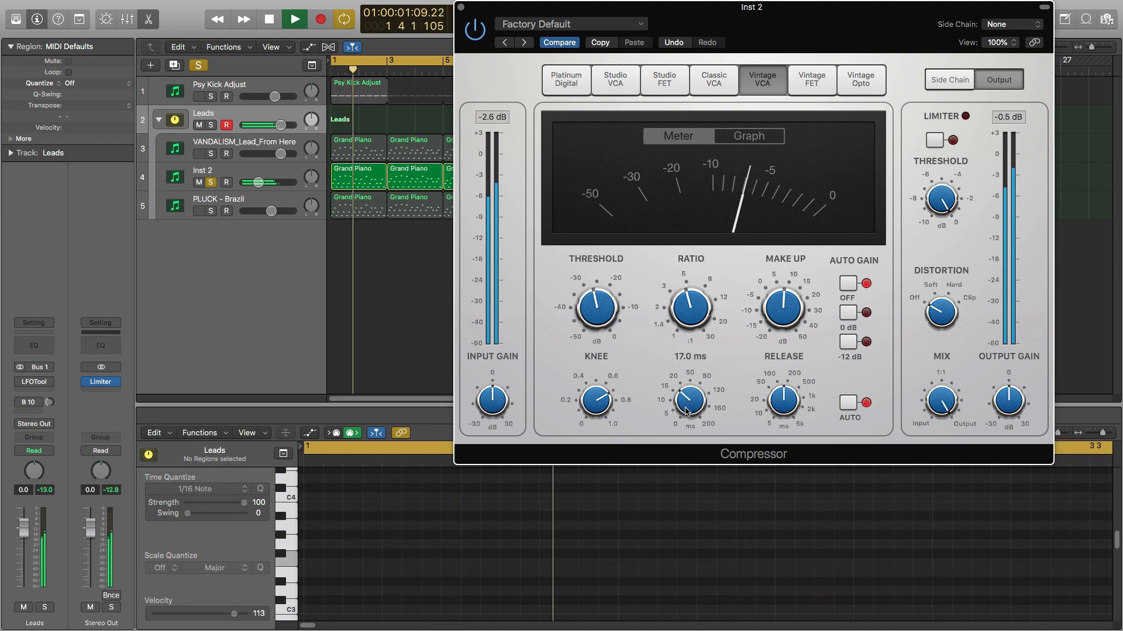
pyautogui.click(475, 32)
pyautogui.click(475, 34)
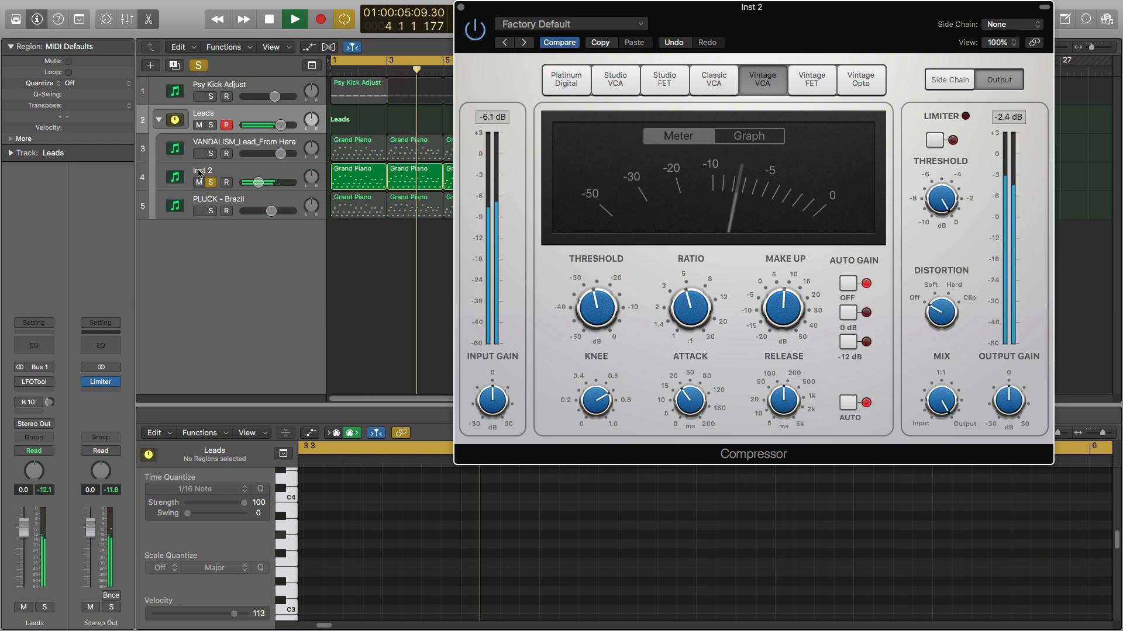
# Check Inst 2 together with the VANDALISM lead, switch the solo to only PLUCK - Brazil and close the Inst 2 compressor
pyautogui.click(211, 154)
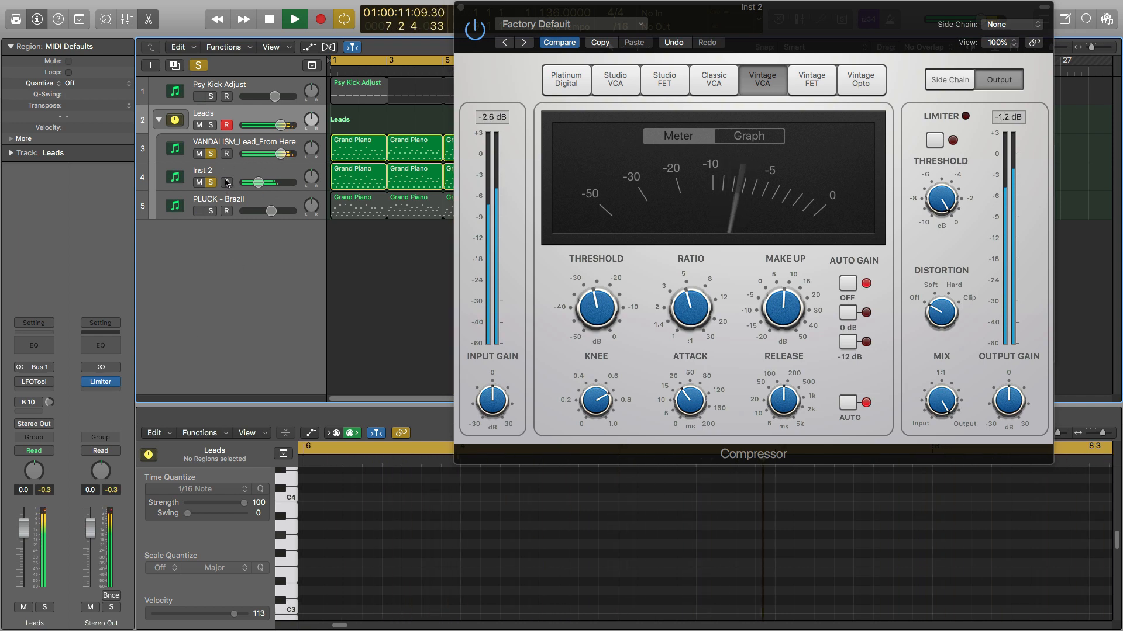
pyautogui.press('space')
pyautogui.click(211, 211)
pyautogui.click(210, 182)
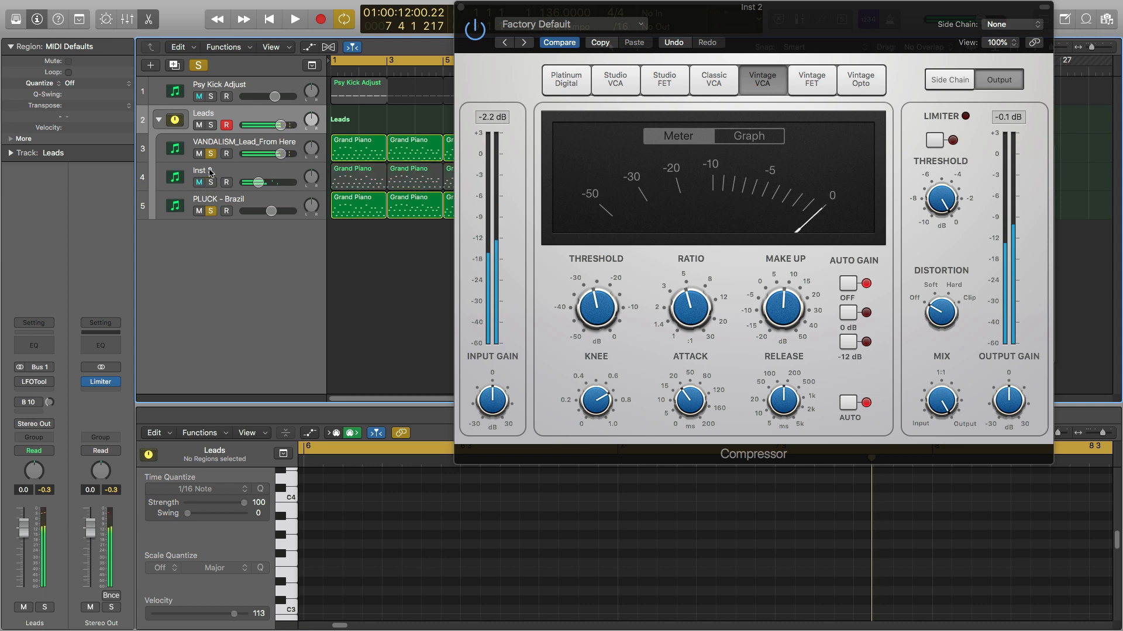
pyautogui.press('space')
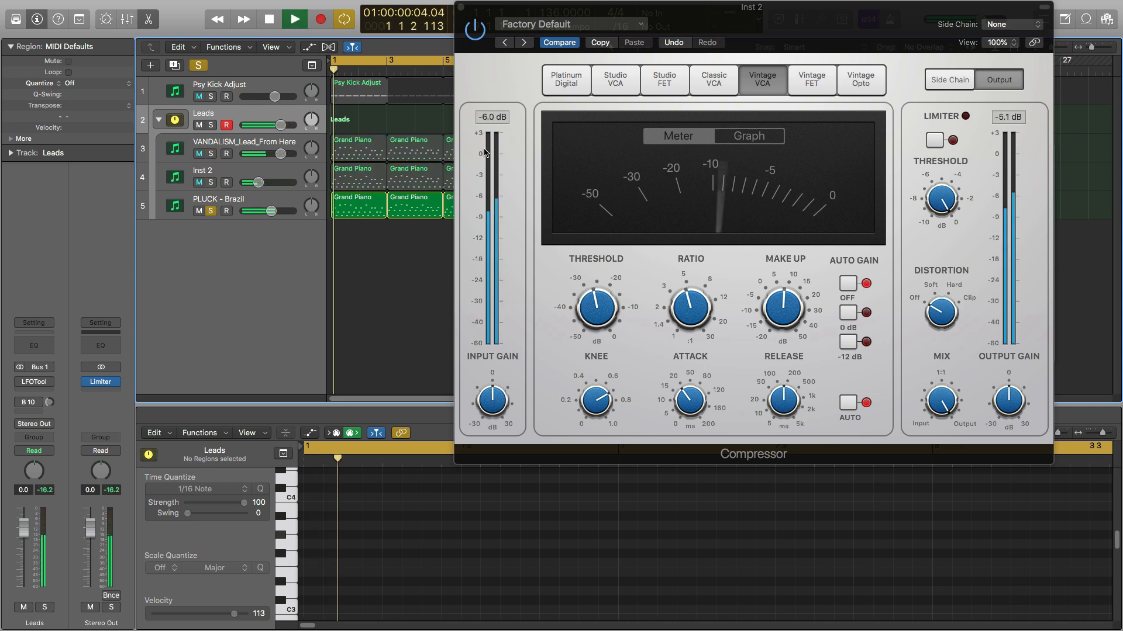
pyautogui.click(461, 7)
pyautogui.press('space')
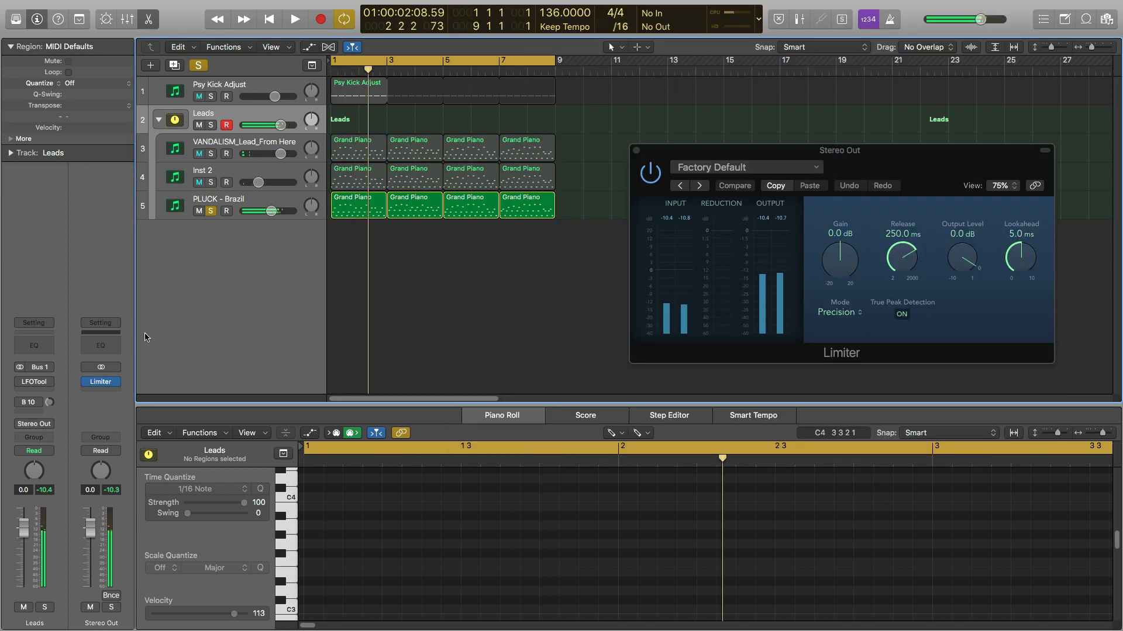
# Insert a stereo Compressor on the PLUCK - Brazil track, choose the Vintage VCA model and move its window off the channel strips
pyautogui.click(255, 200)
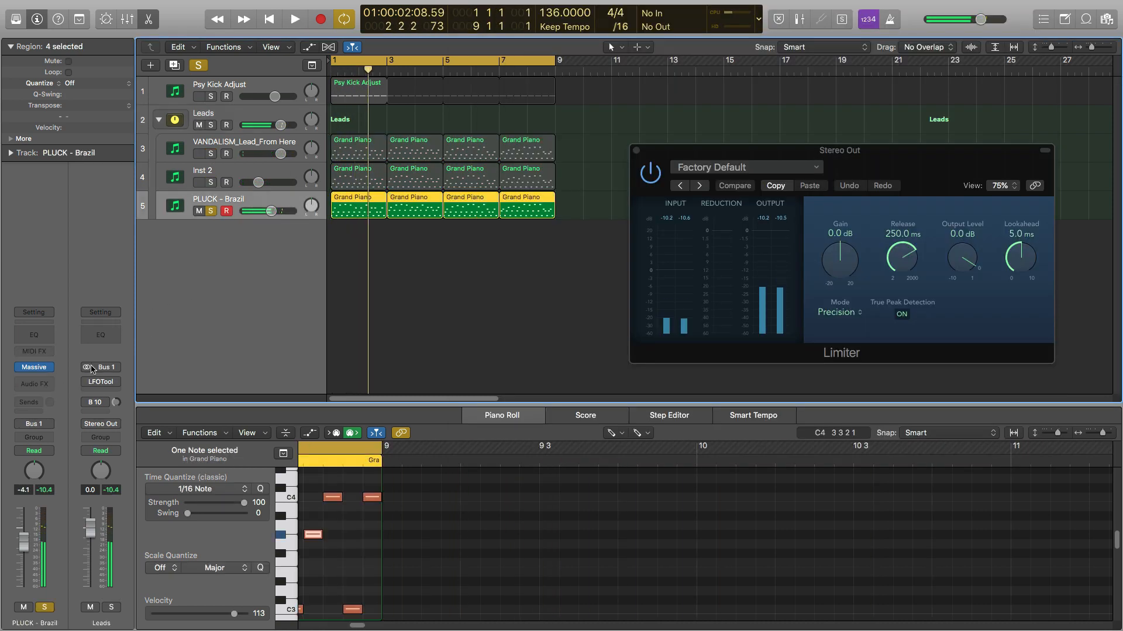
pyautogui.click(50, 385)
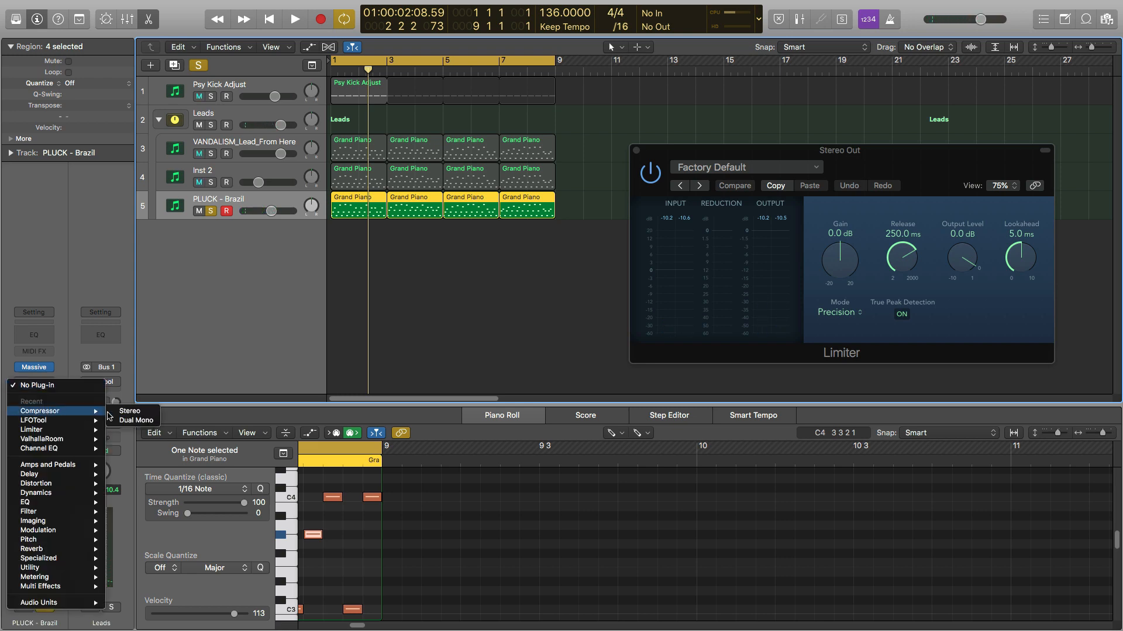
pyautogui.click(126, 411)
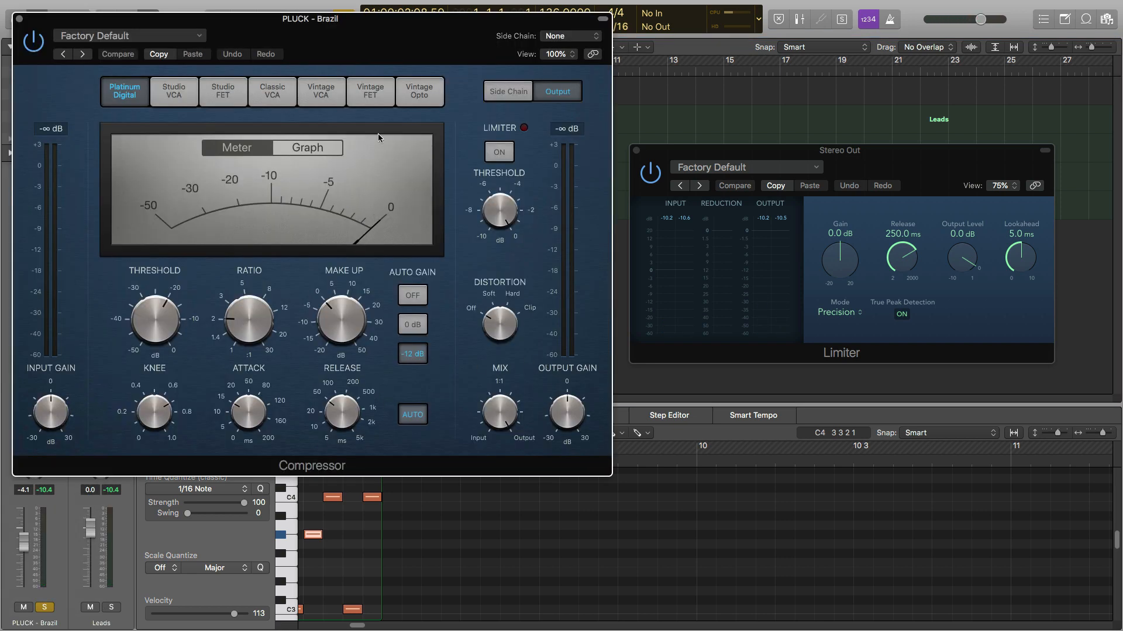
pyautogui.click(326, 97)
pyautogui.moveTo(188, 21); pyautogui.dragTo(736, 70)
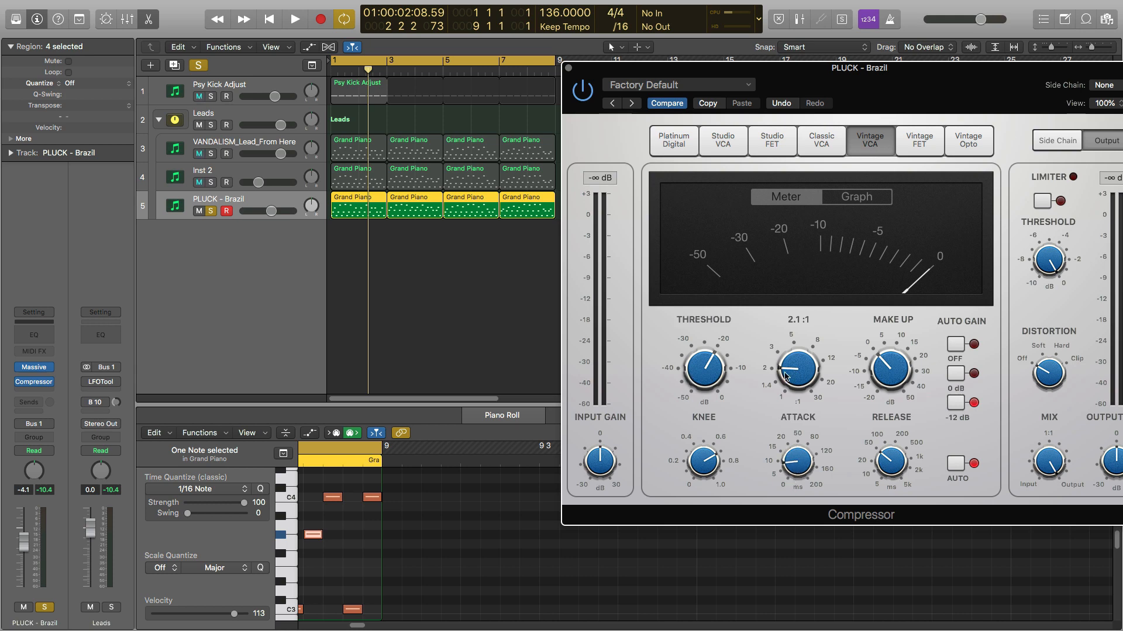
# Play the pluck, lower its compressor's threshold to about -35 dB, turn off auto gain and set the ratio to 5.0:1
pyautogui.press('space')
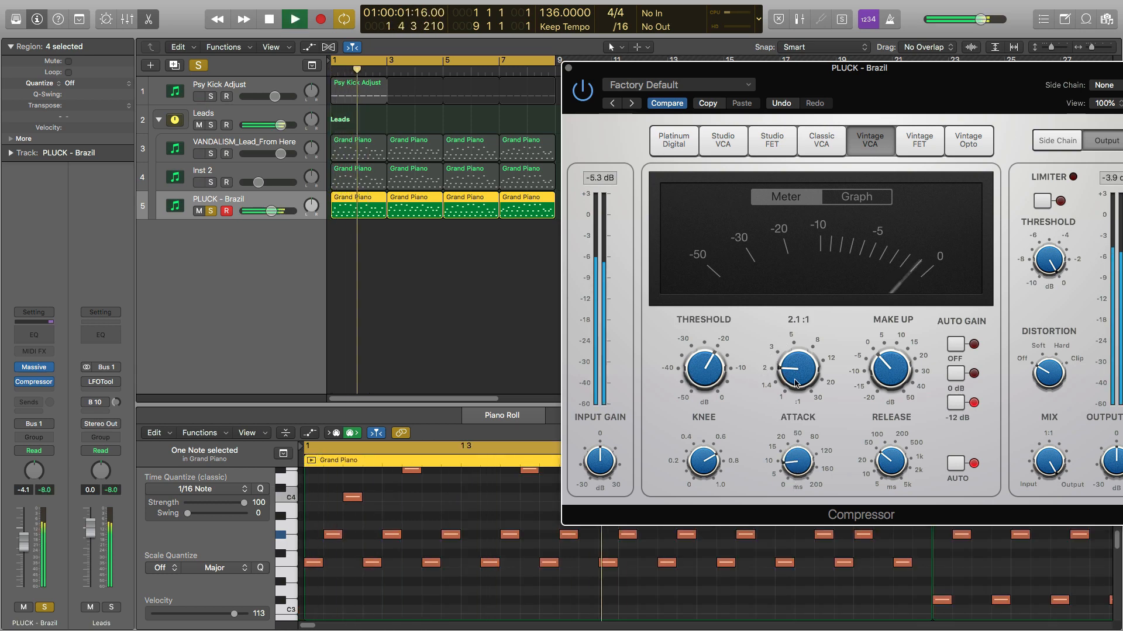
pyautogui.moveTo(795, 383); pyautogui.dragTo(792, 346)
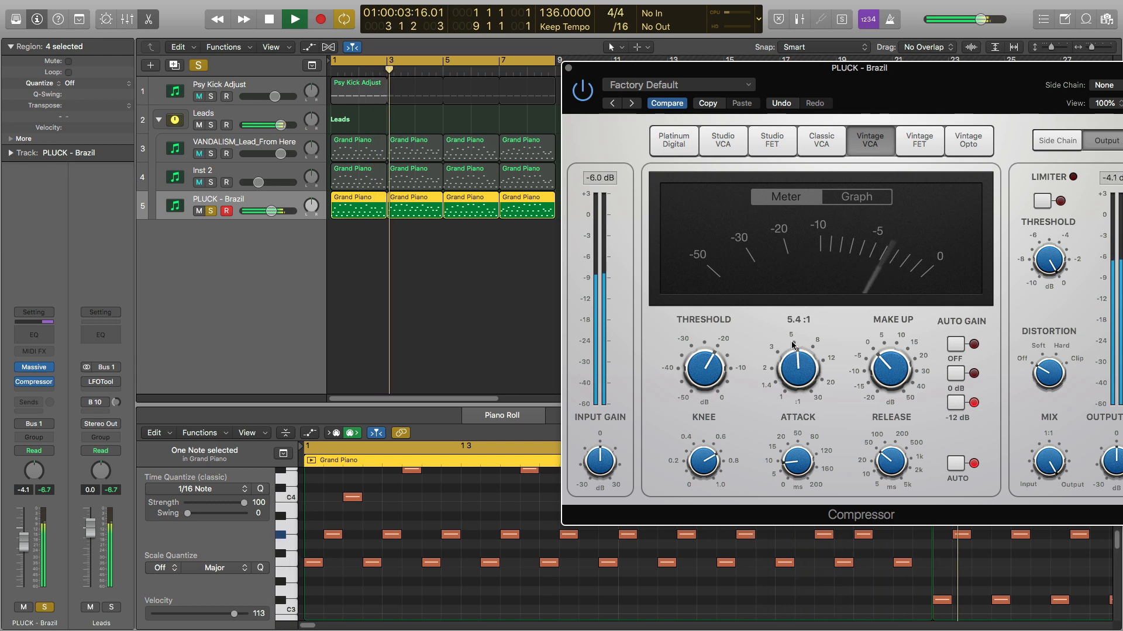
pyautogui.moveTo(704, 365); pyautogui.dragTo(698, 413)
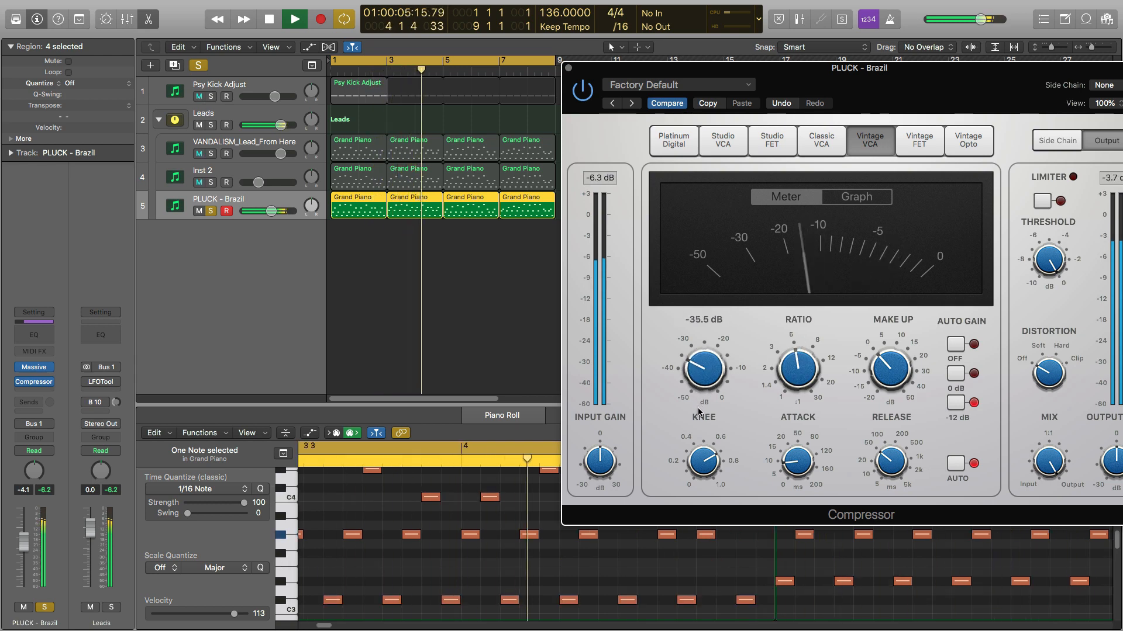
pyautogui.moveTo(797, 373); pyautogui.dragTo(797, 379)
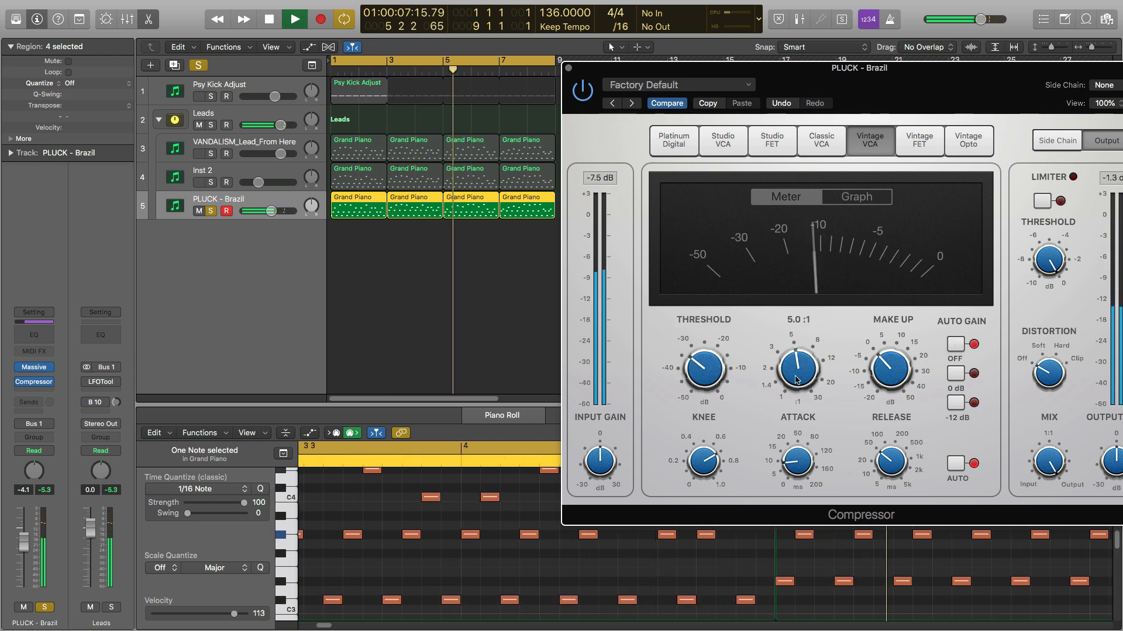
# Set the pluck compressor's release to 520 ms, nudge the ratio up, reset the peak level and raise the make-up gain
pyautogui.moveTo(890, 467); pyautogui.dragTo(886, 431)
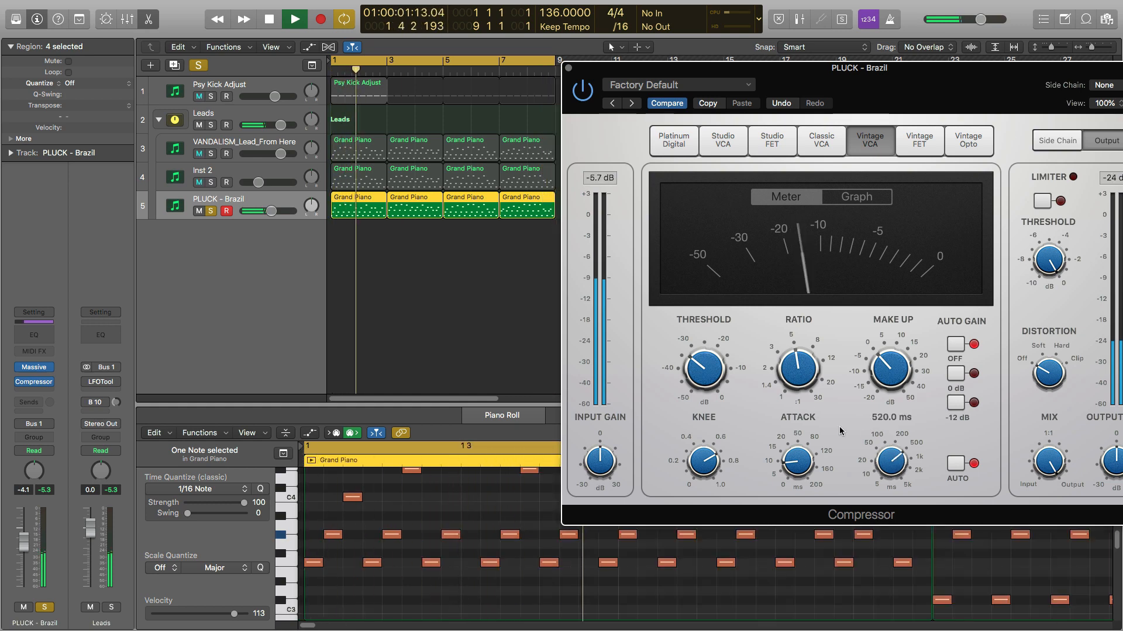
pyautogui.moveTo(795, 378); pyautogui.dragTo(799, 366)
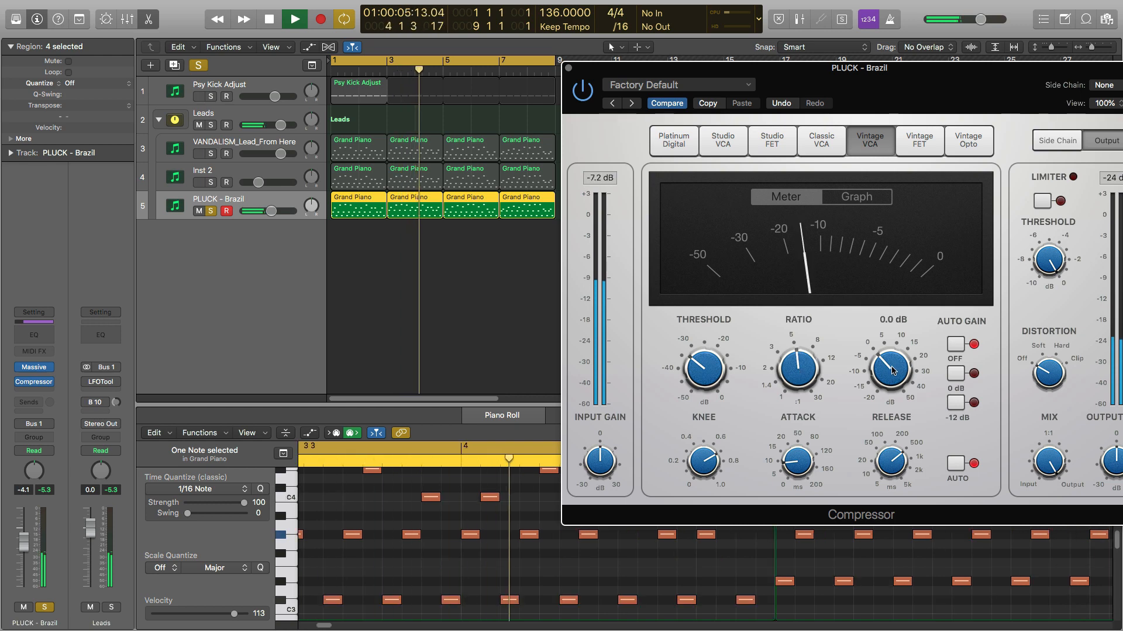
pyautogui.click(51, 491)
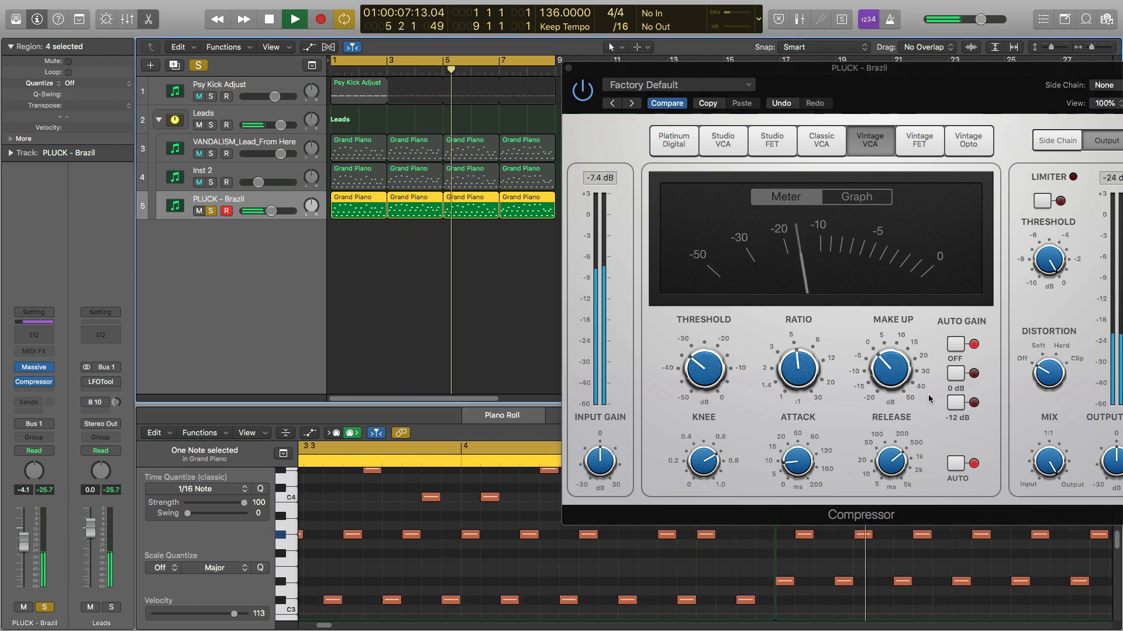
pyautogui.moveTo(890, 373); pyautogui.dragTo(895, 350)
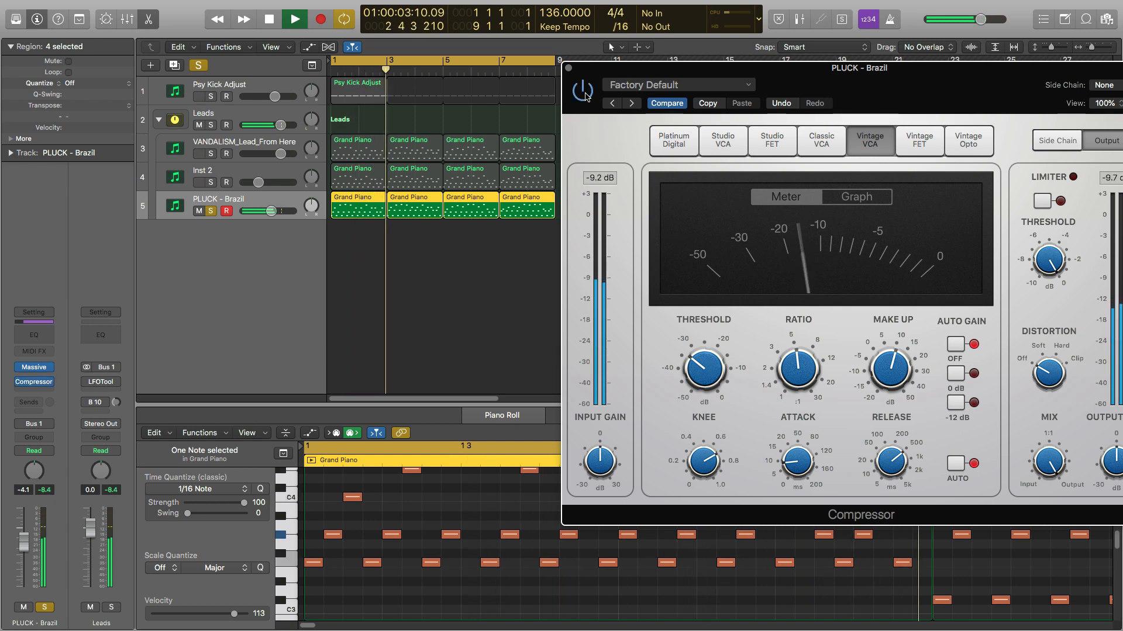
# Set the pluck compressor's make-up gain to 13.5 dB, comparing the channel's peak level with the compressor bypassed
pyautogui.moveTo(899, 380); pyautogui.dragTo(889, 363)
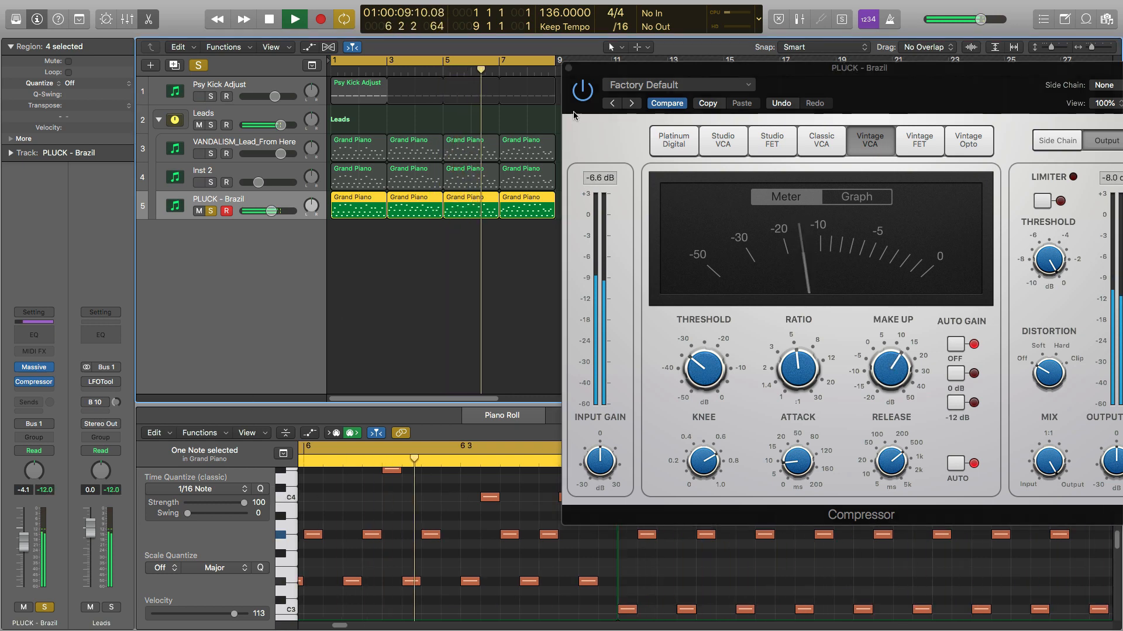
pyautogui.click(582, 91)
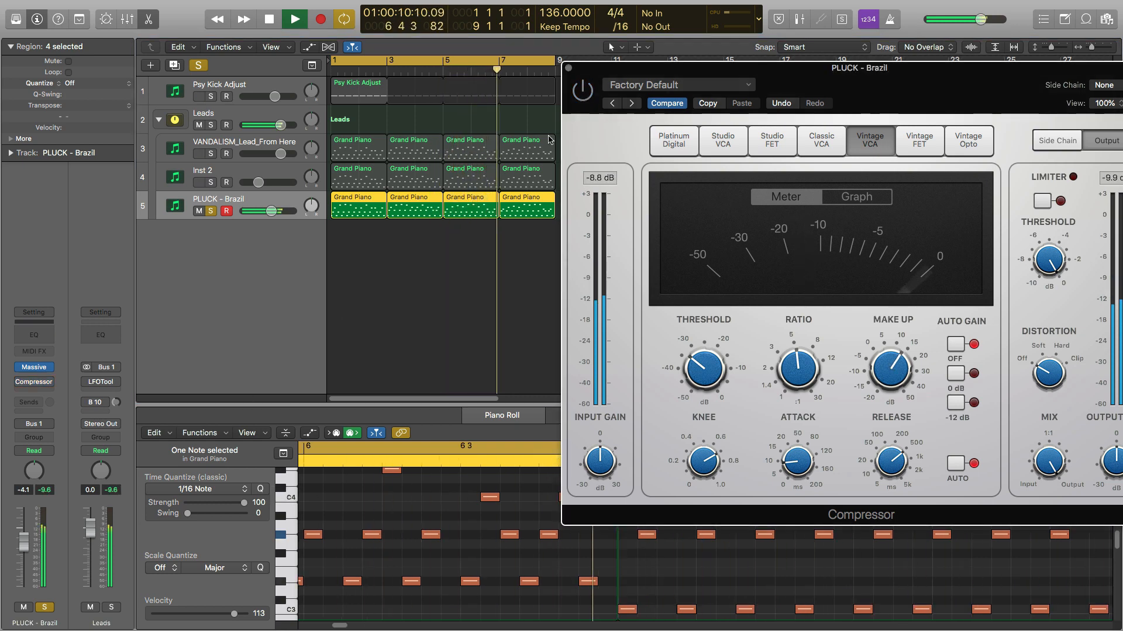
pyautogui.click(46, 491)
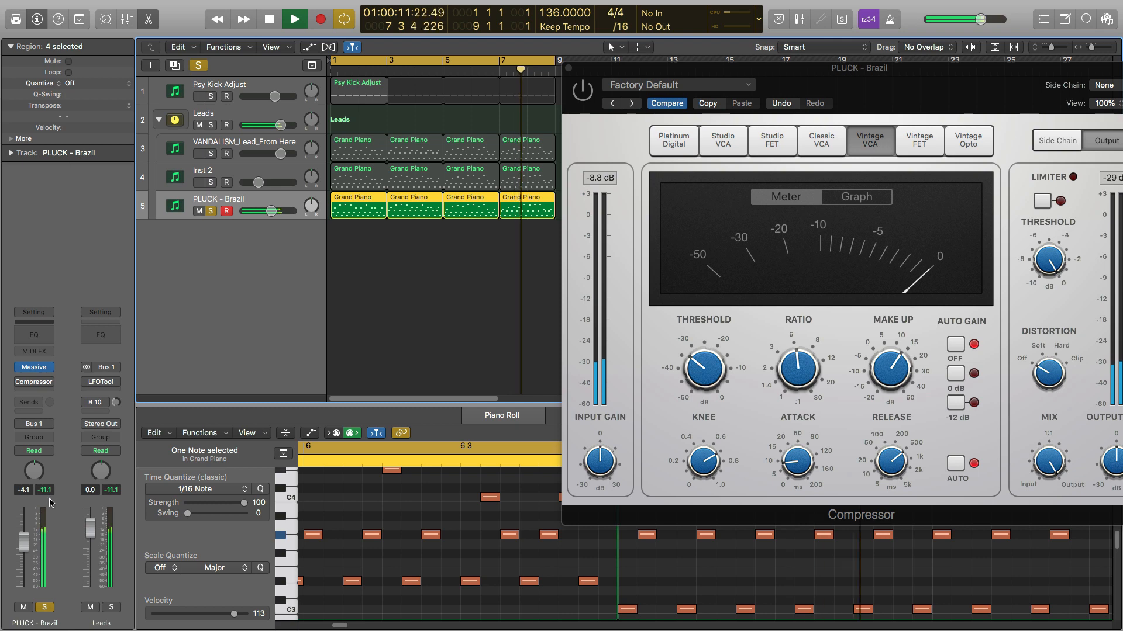
pyautogui.click(582, 91)
pyautogui.moveTo(893, 367)
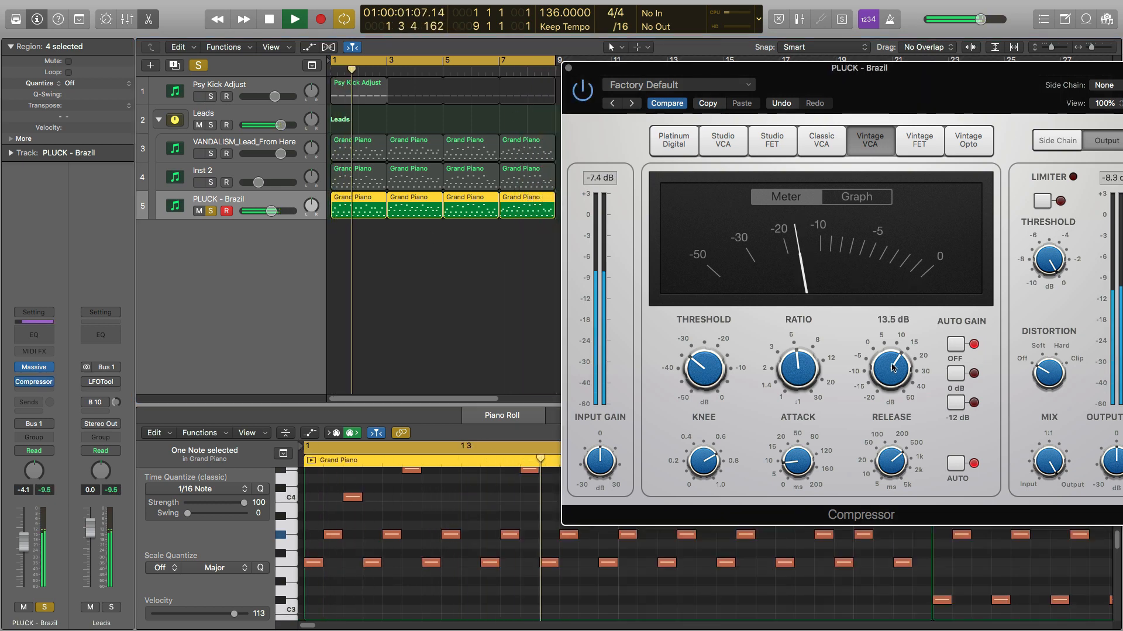
# Lengthen the pluck compressor's attack slightly, compare the peak level against bypass, re-enable the compressor and stop playback
pyautogui.moveTo(815, 457)
pyautogui.mouseDown()
pyautogui.moveTo(794, 479)
pyautogui.moveTo(793, 456)
pyautogui.mouseUp()
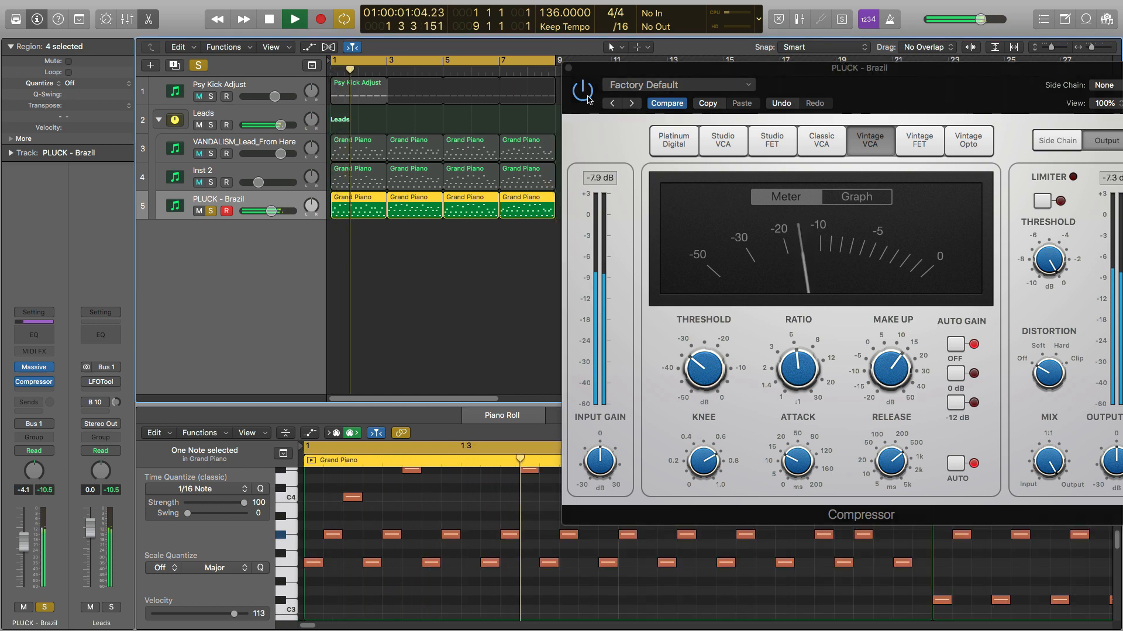
pyautogui.click(240, 292)
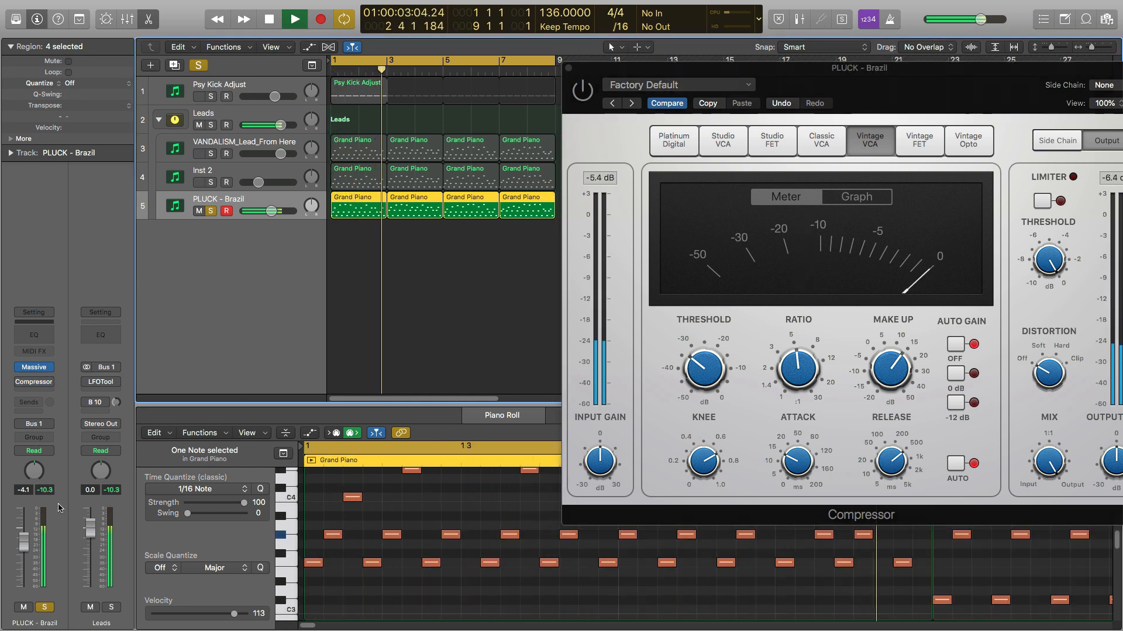
pyautogui.click(585, 97)
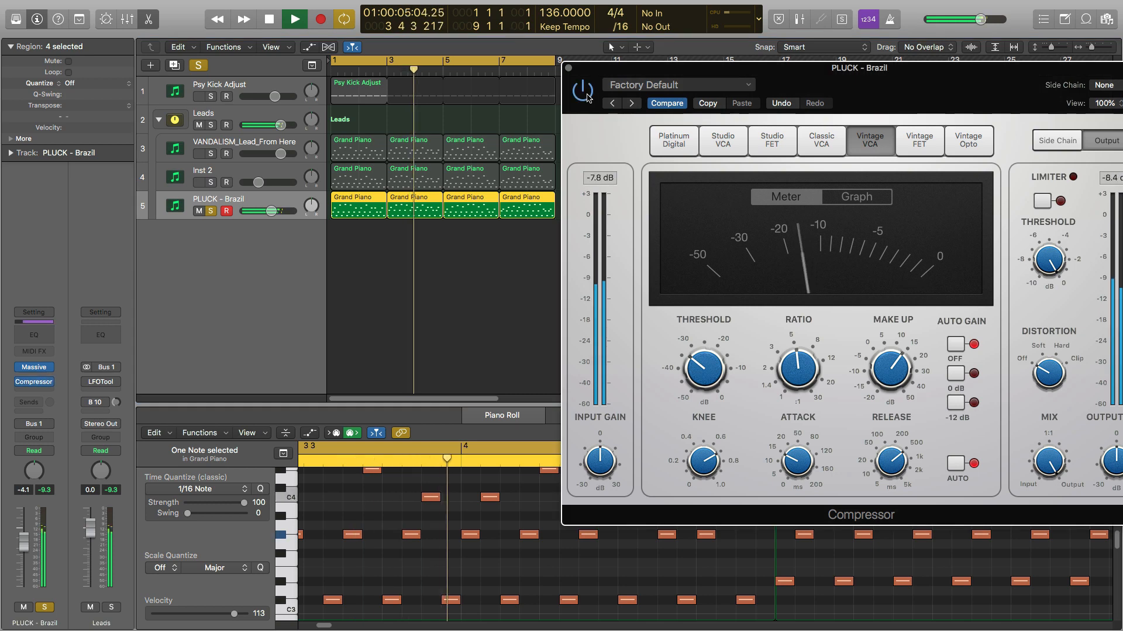
pyautogui.press('space')
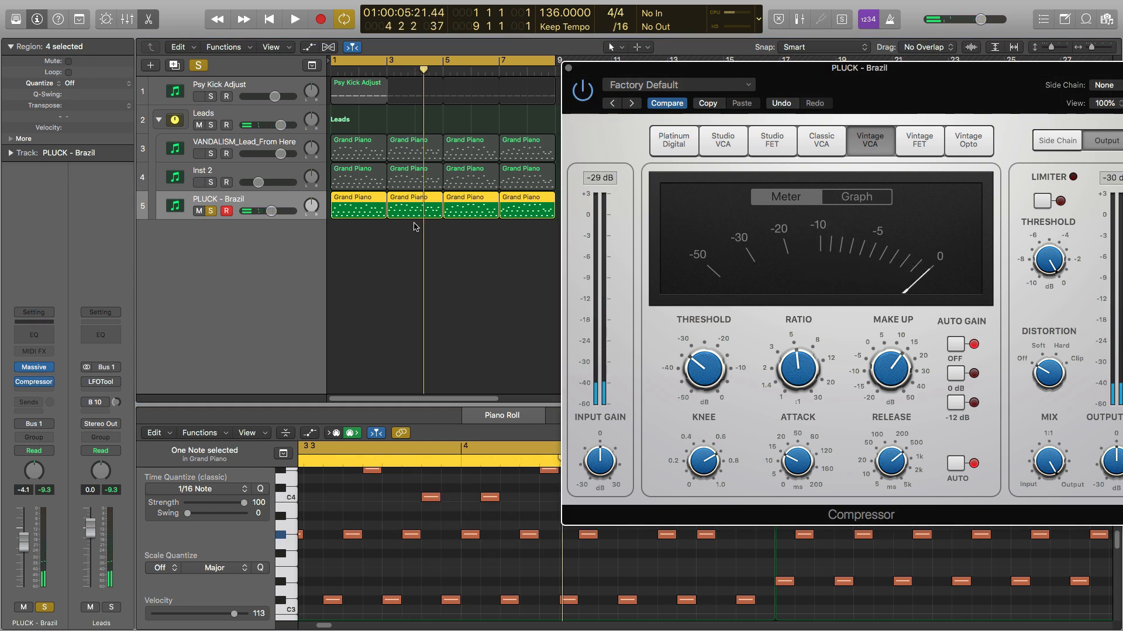
# Solo the VANDALISM lead and Inst 2 alongside PLUCK - Brazil, start playback and pull the Inst 2 and pluck volumes fully down
pyautogui.click(212, 154)
pyautogui.click(211, 183)
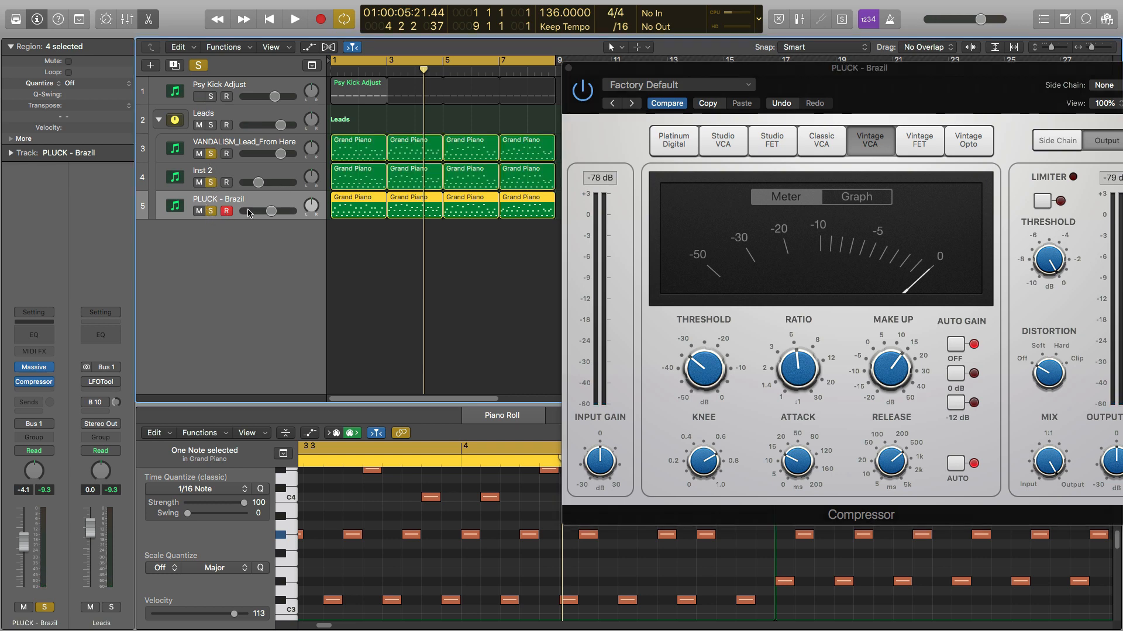
pyautogui.press('space')
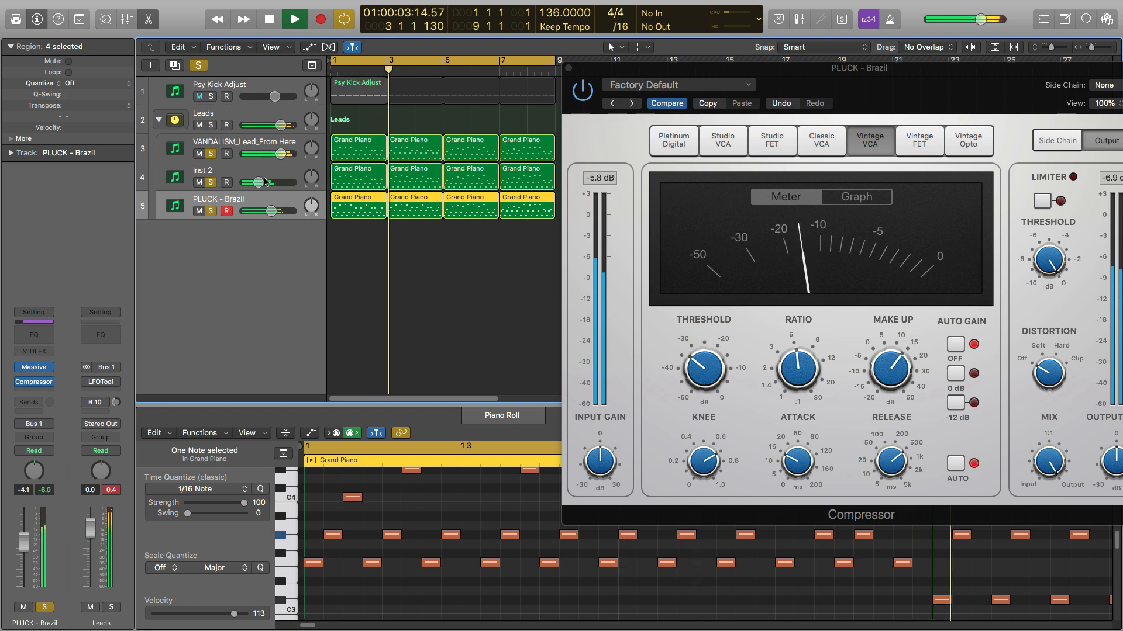
pyautogui.moveTo(260, 182); pyautogui.dragTo(226, 209)
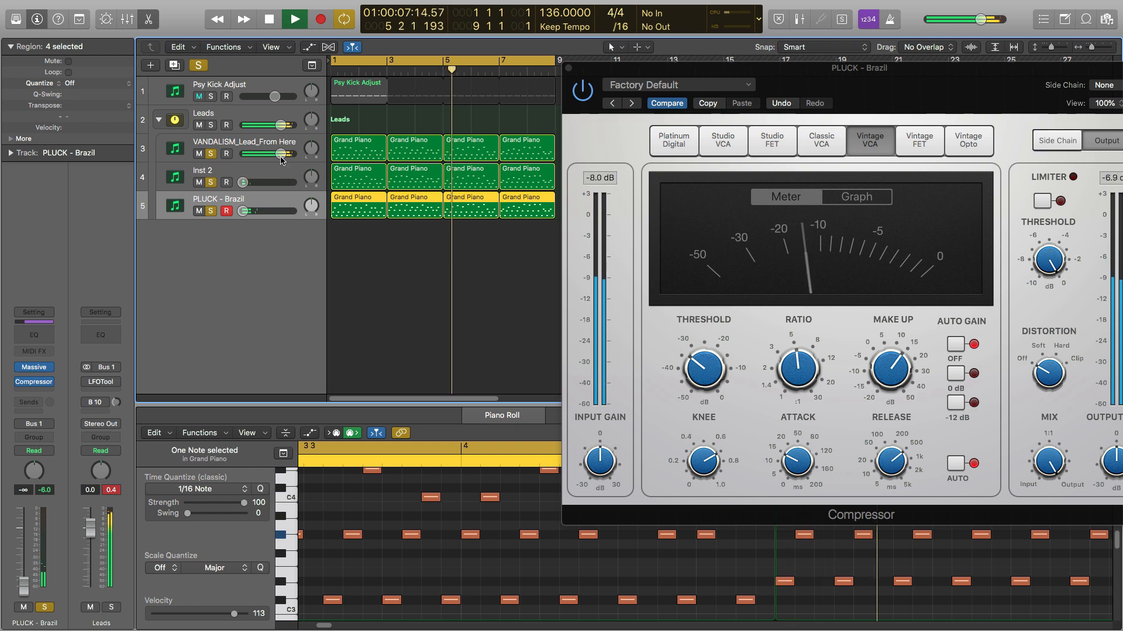
# Rebalance the leads by lowering the VANDALISM lead slightly, bringing Inst 2 back in underneath and setting PLUCK - Brazil to -8.8 dB
pyautogui.moveTo(281, 154); pyautogui.dragTo(280, 183)
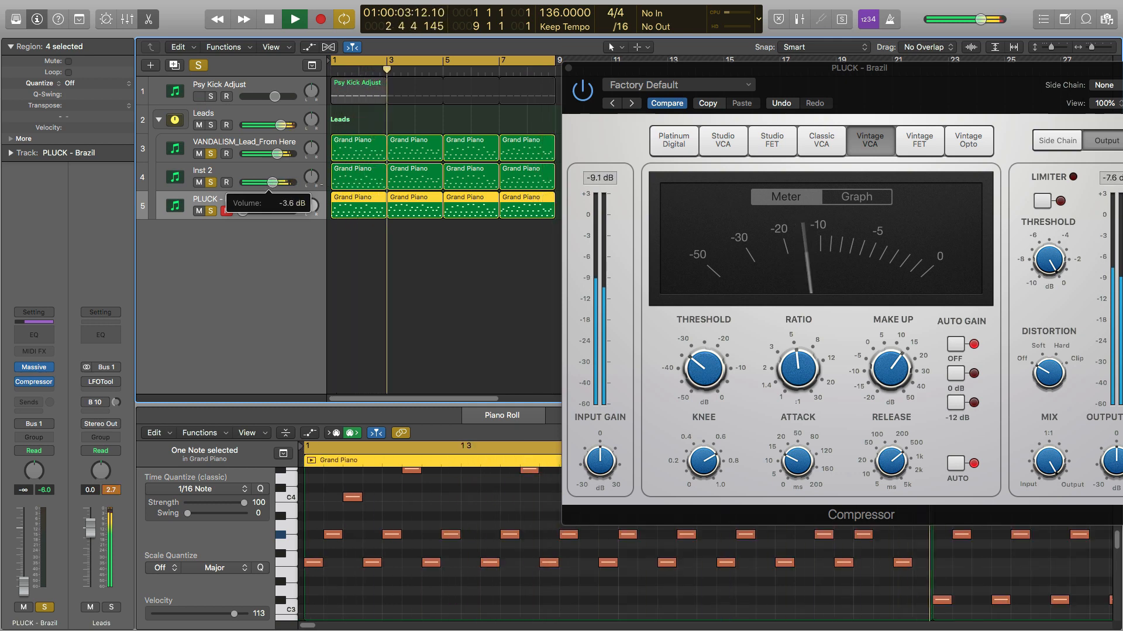
pyautogui.moveTo(268, 183); pyautogui.dragTo(266, 211)
pyautogui.hscroll(-1, 281, 220)
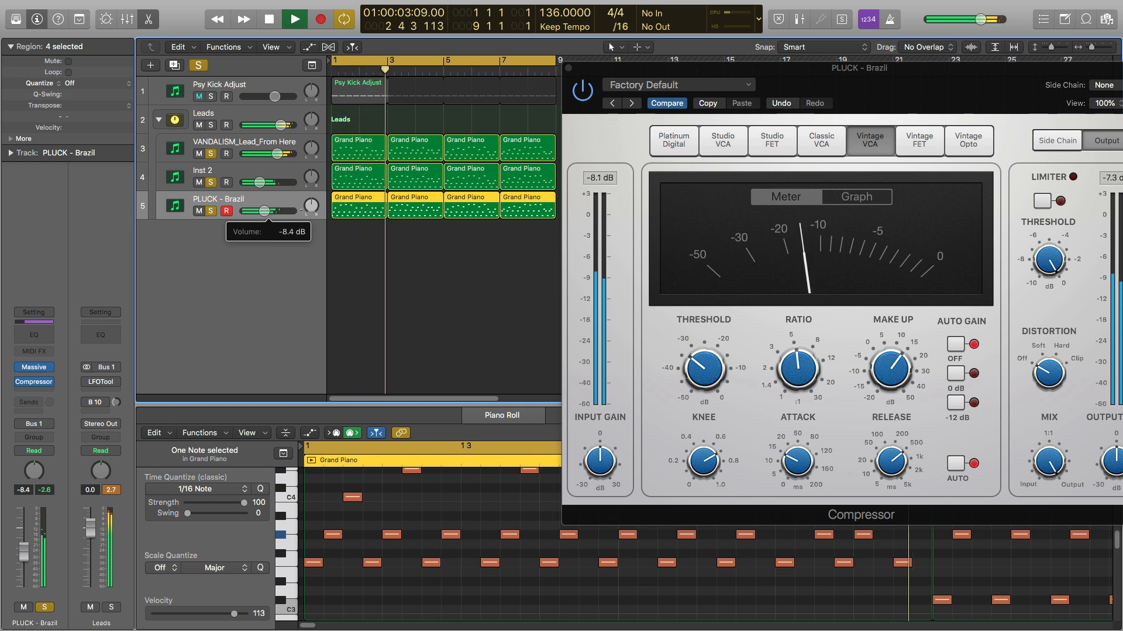
pyautogui.moveTo(264, 211); pyautogui.dragTo(265, 211)
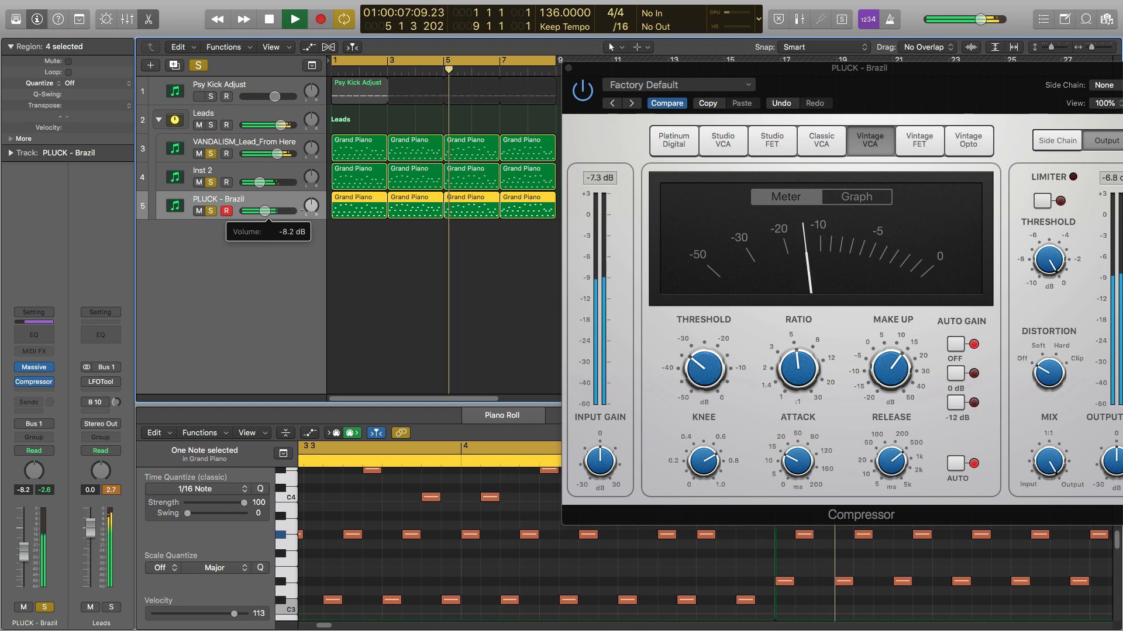
pyautogui.moveTo(264, 211); pyautogui.dragTo(264, 211)
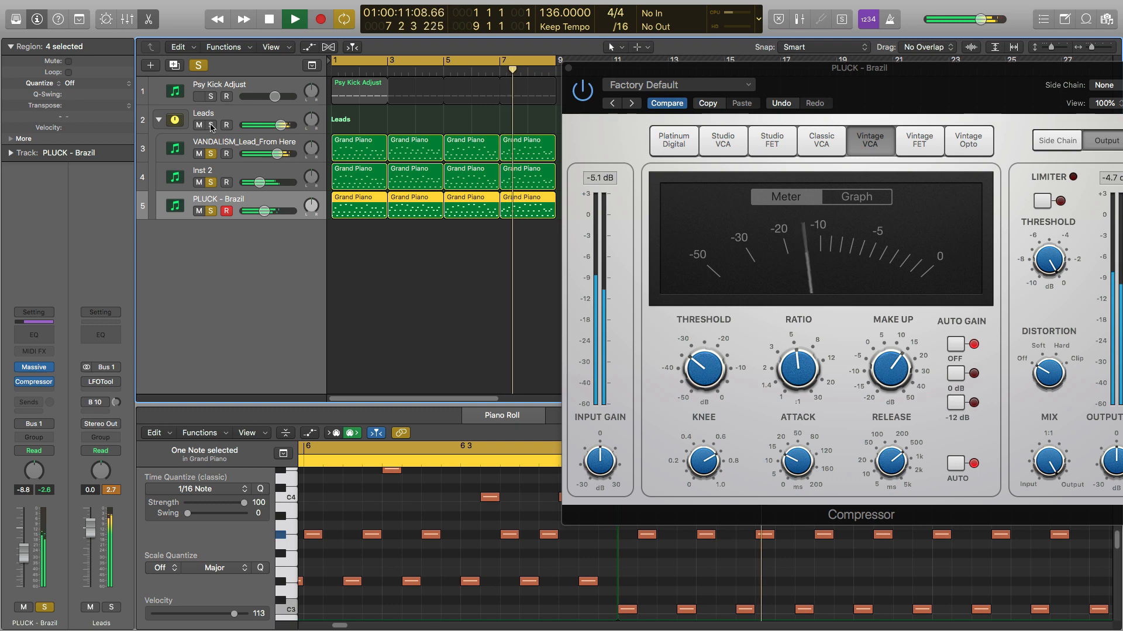
# Unsolo the three individual lead tracks, solo the Leads stack instead and select its track
pyautogui.moveTo(210, 154); pyautogui.dragTo(210, 211)
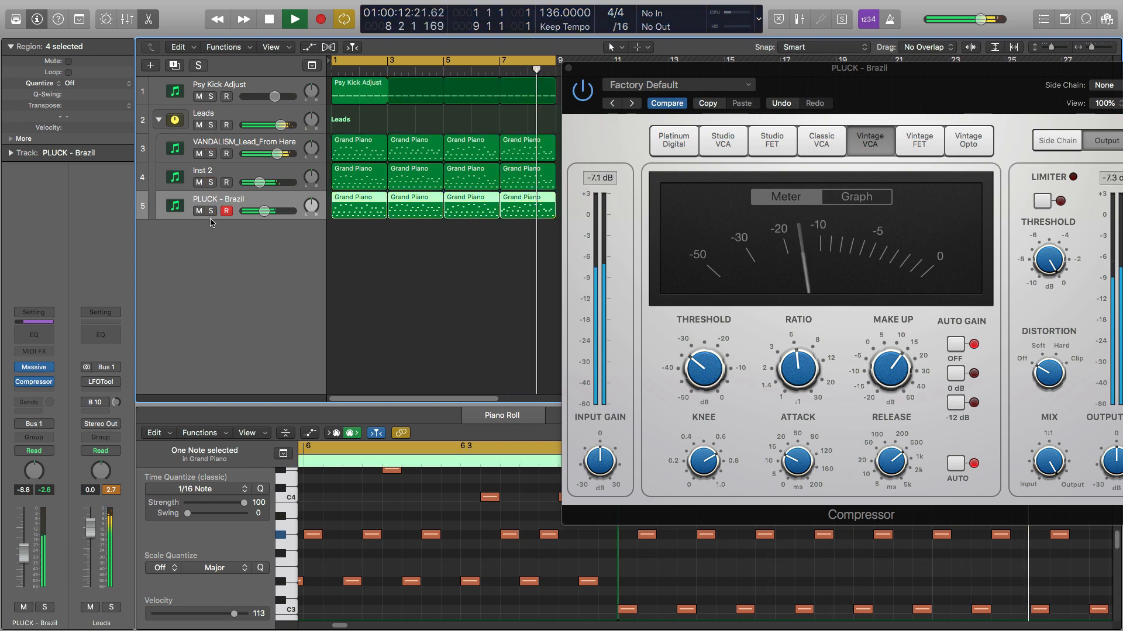
pyautogui.click(210, 125)
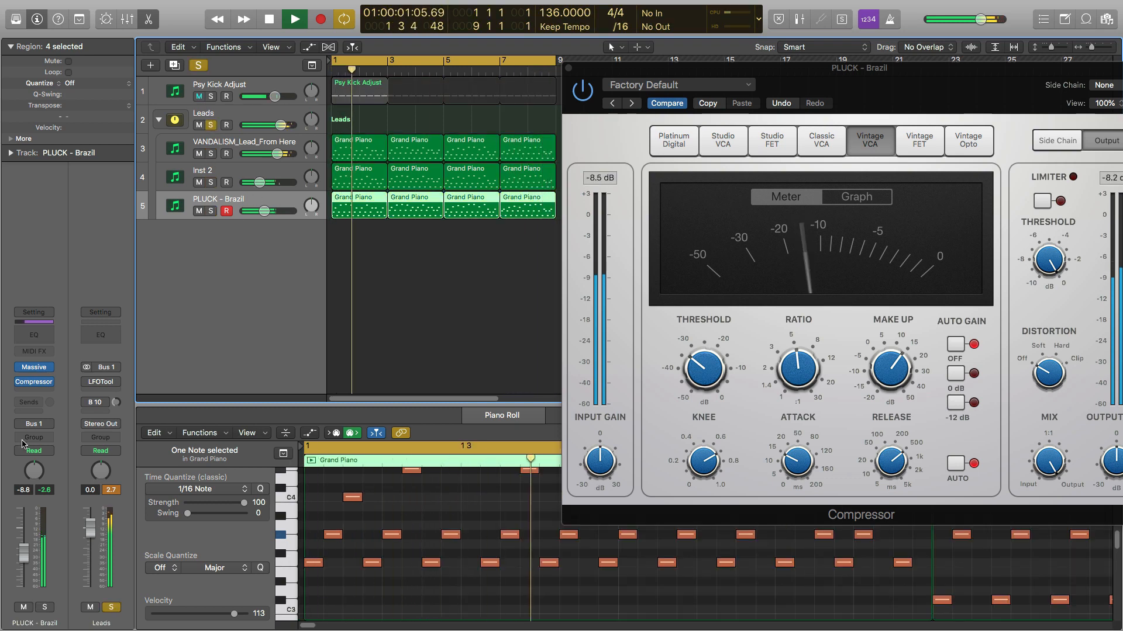
pyautogui.press('Up')
pyautogui.press('Up')
pyautogui.press('Up')
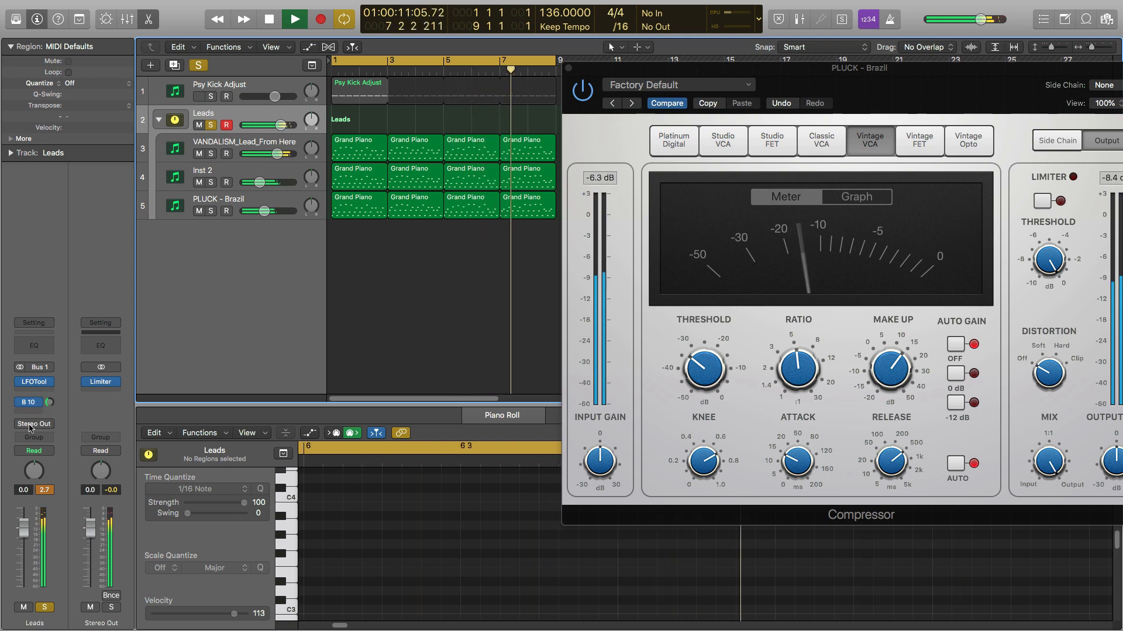
# In the Leads stack's LFOTool, lower the curve's bottom points, set the volume amount to 56 and close the plug-in
pyautogui.click(36, 384)
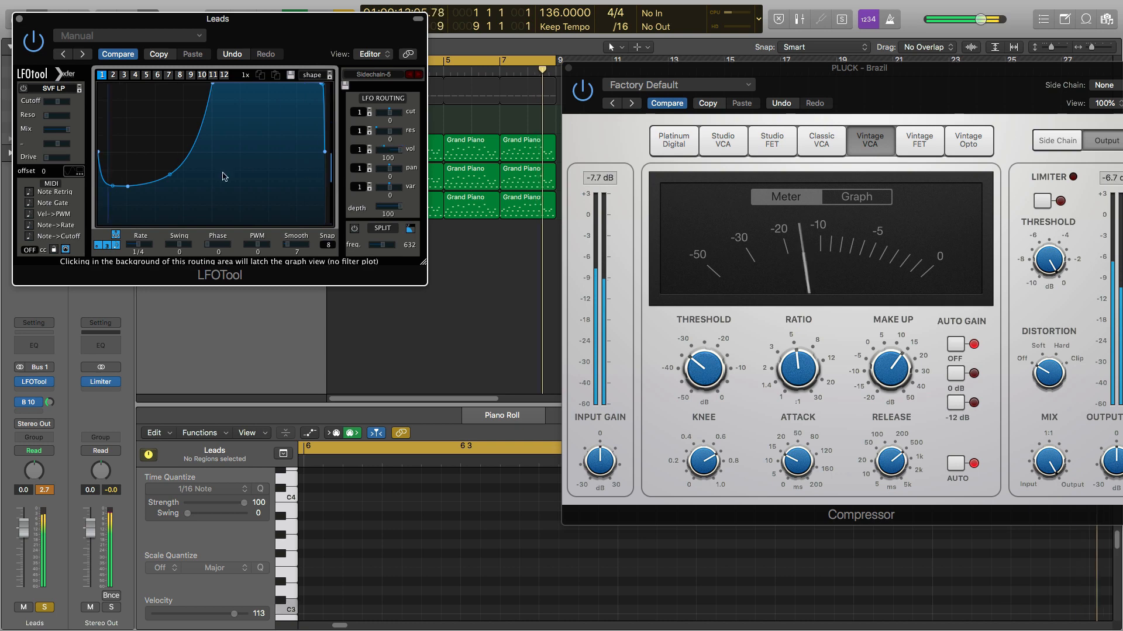
pyautogui.moveTo(128, 189); pyautogui.dragTo(130, 203)
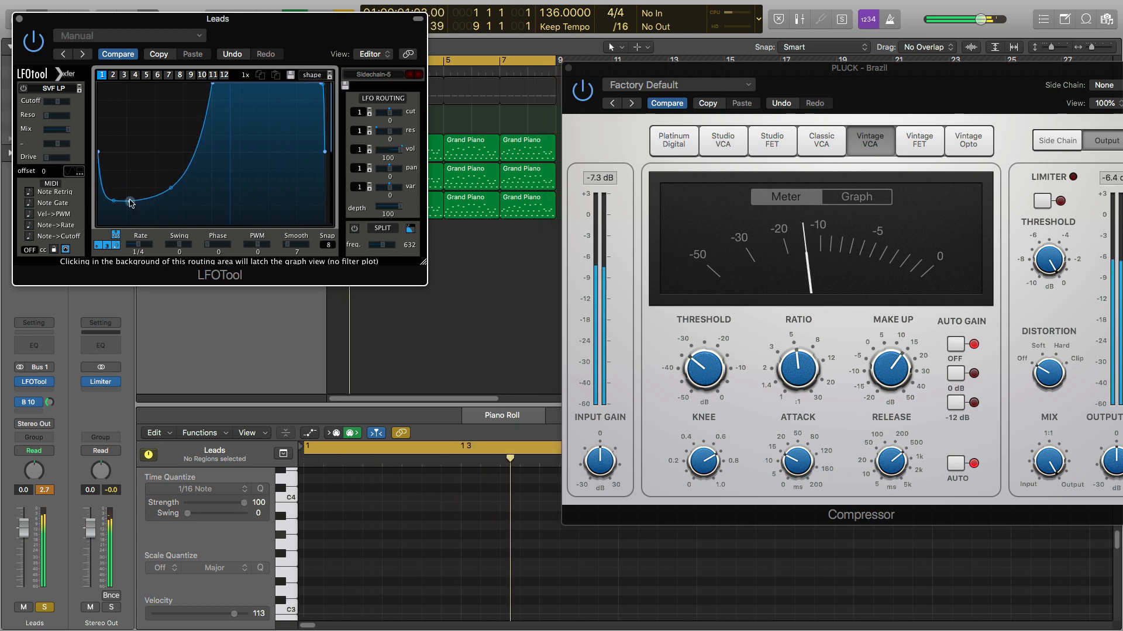
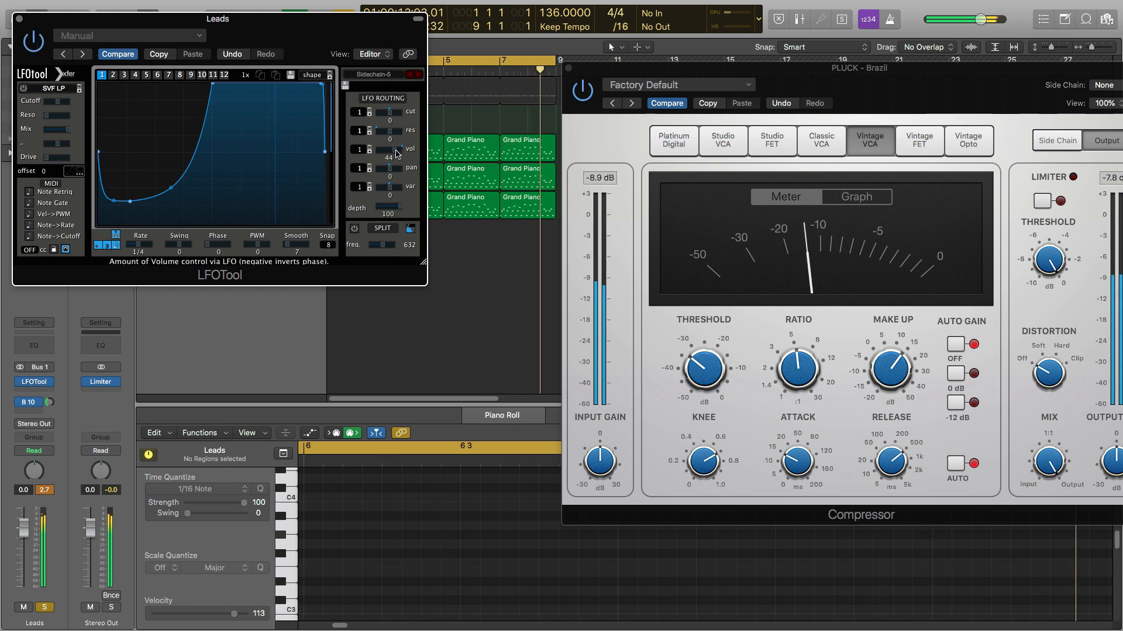
pyautogui.moveTo(397, 153); pyautogui.dragTo(405, 153)
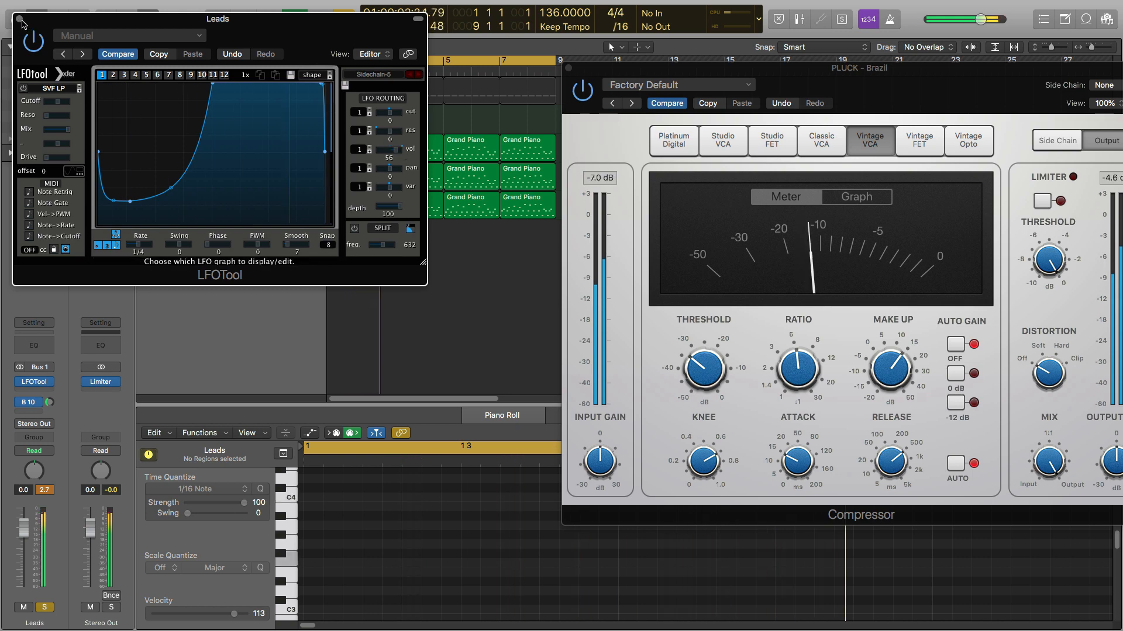
pyautogui.click(19, 18)
# Solo Psy Kick Adjust with the Leads stack, close the compressor and limiter windows and audition the mix from the start
pyautogui.click(211, 96)
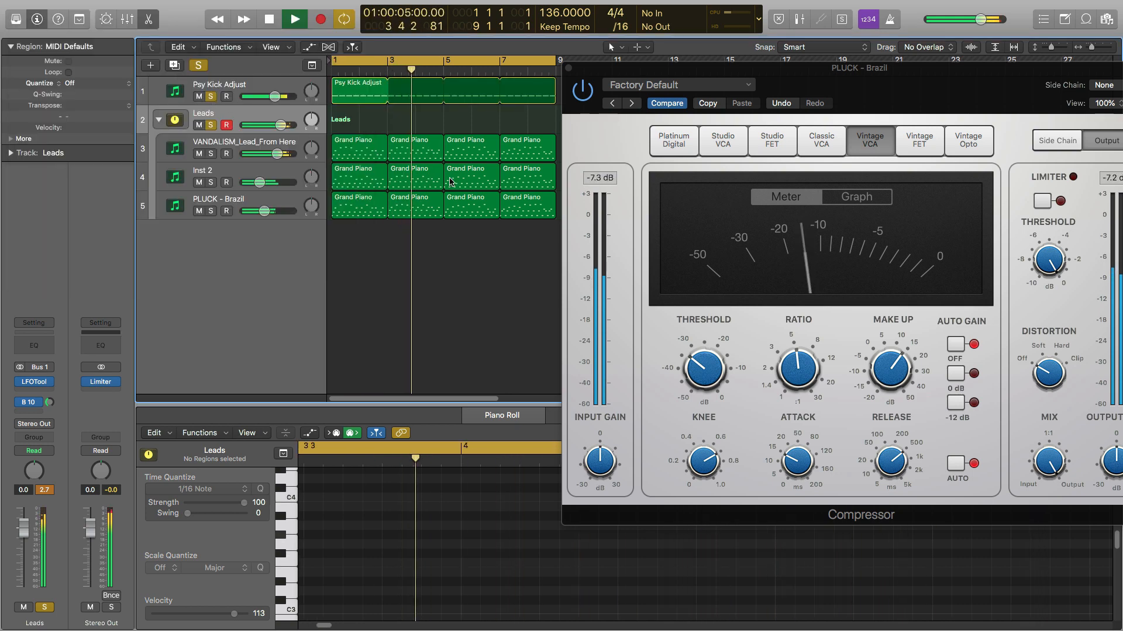
pyautogui.click(570, 69)
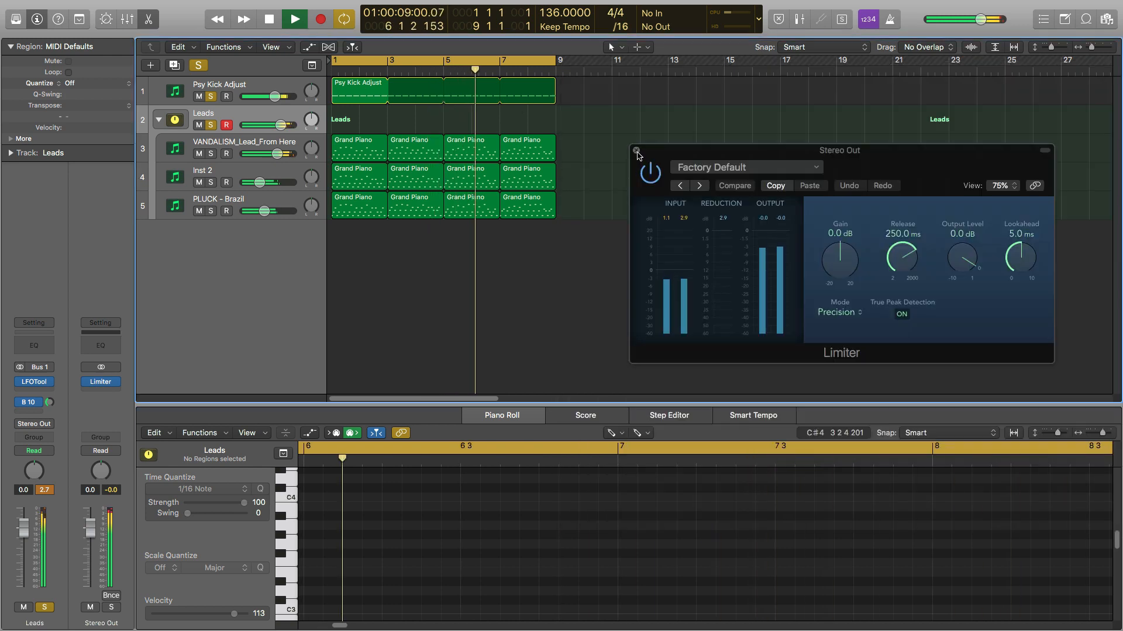
pyautogui.press('space')
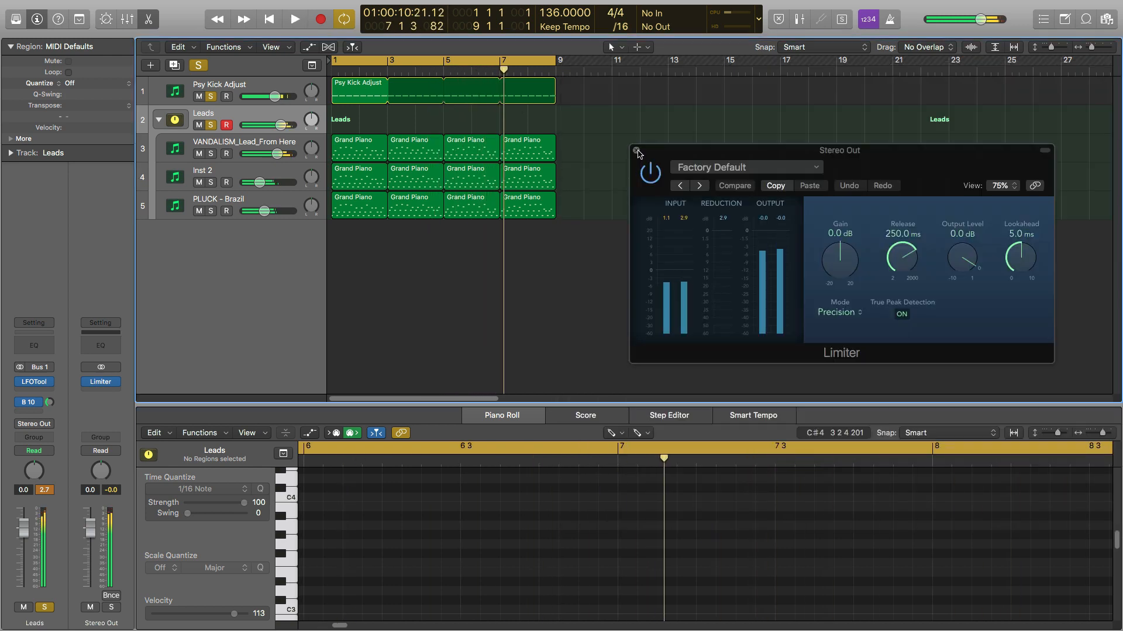
pyautogui.click(636, 150)
pyautogui.press('Return')
pyautogui.press('space')
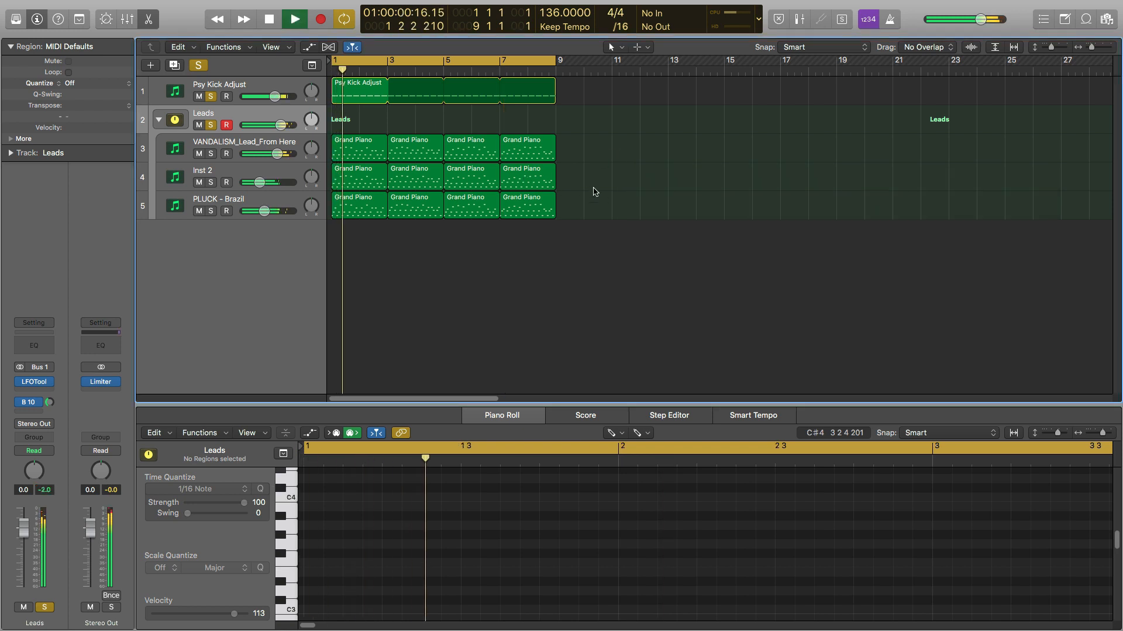
pyautogui.press('space')
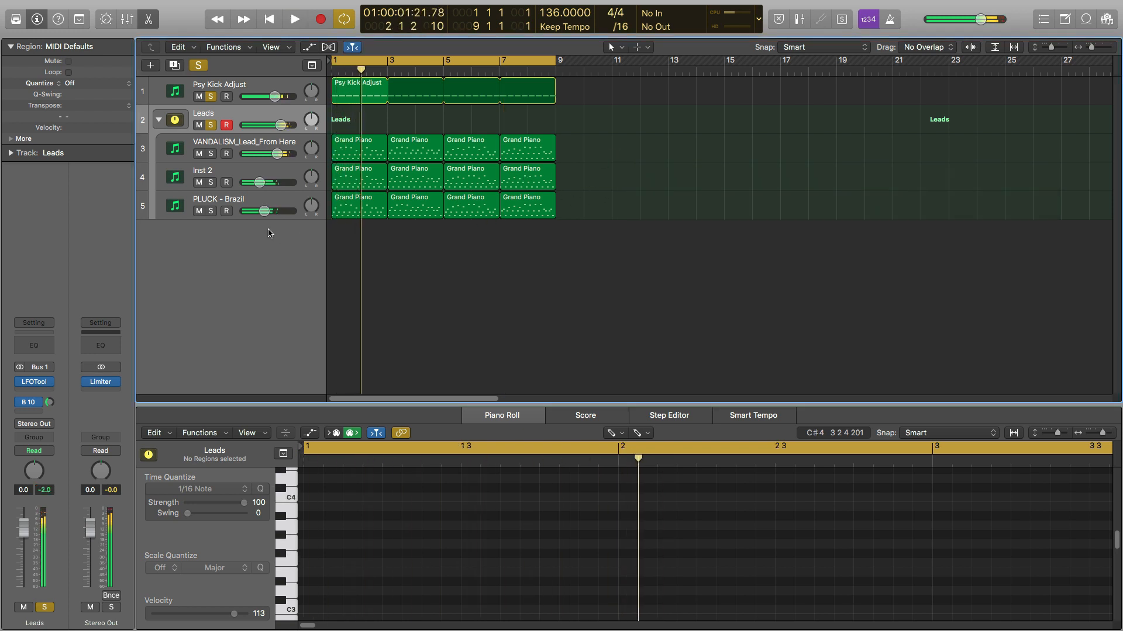
# Create a new software instrument track below PLUCK - Brazil and briefly run playback
pyautogui.click(283, 203)
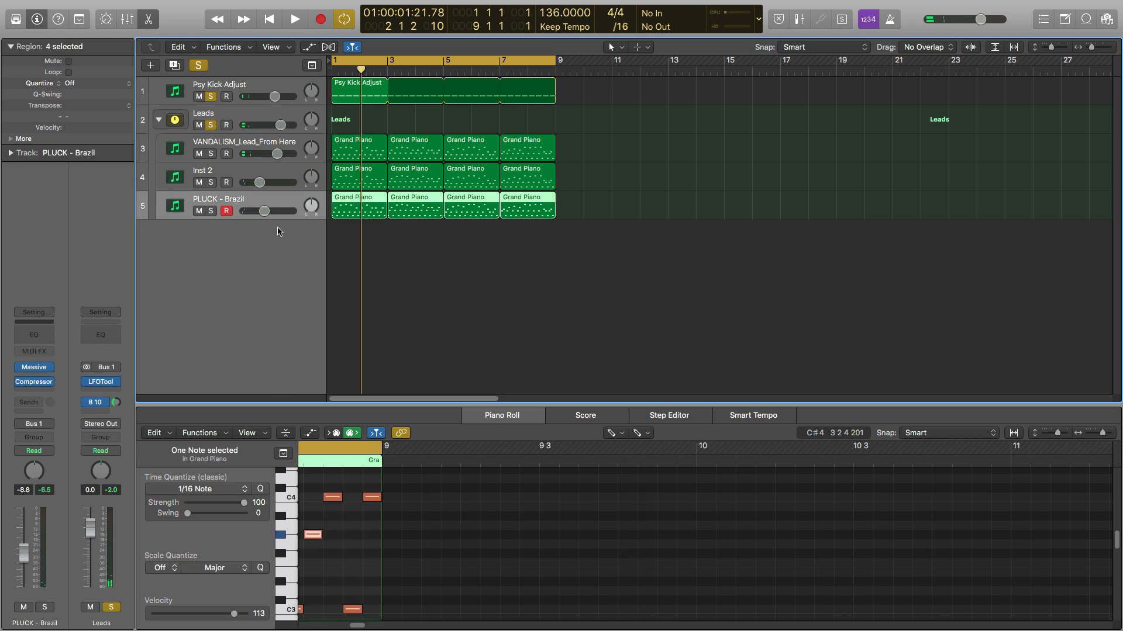
pyautogui.doubleClick(278, 231)
pyautogui.press('space')
pyautogui.press('space')
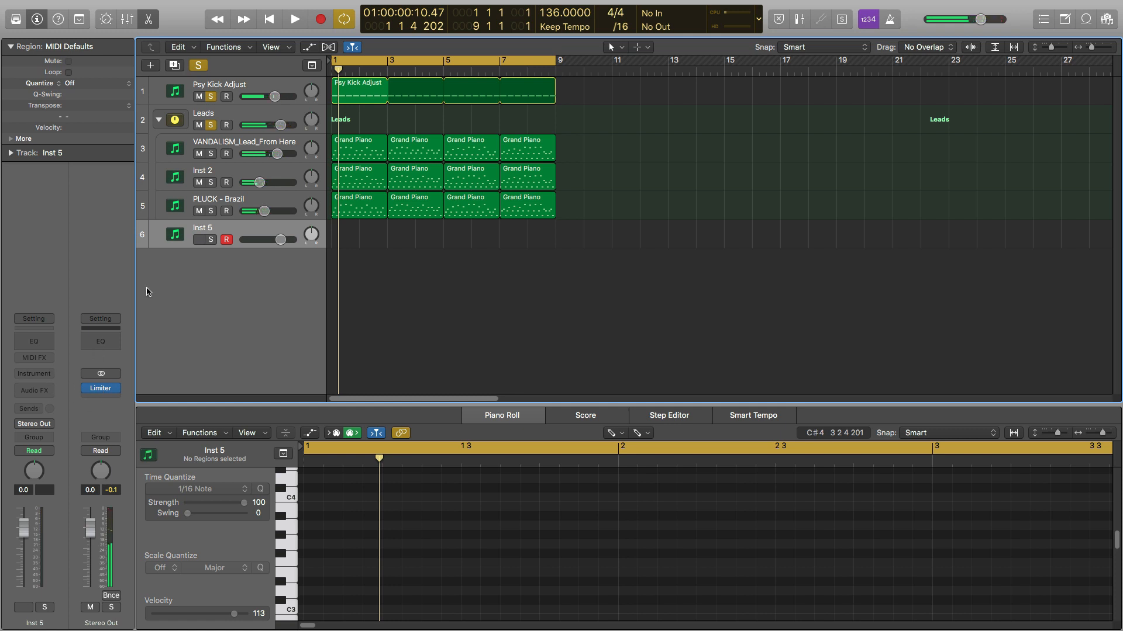
# Load Massive as a mono instrument on the new Inst 5 track and move its window clear of the tracks
pyautogui.click(47, 374)
pyautogui.moveTo(71, 459)
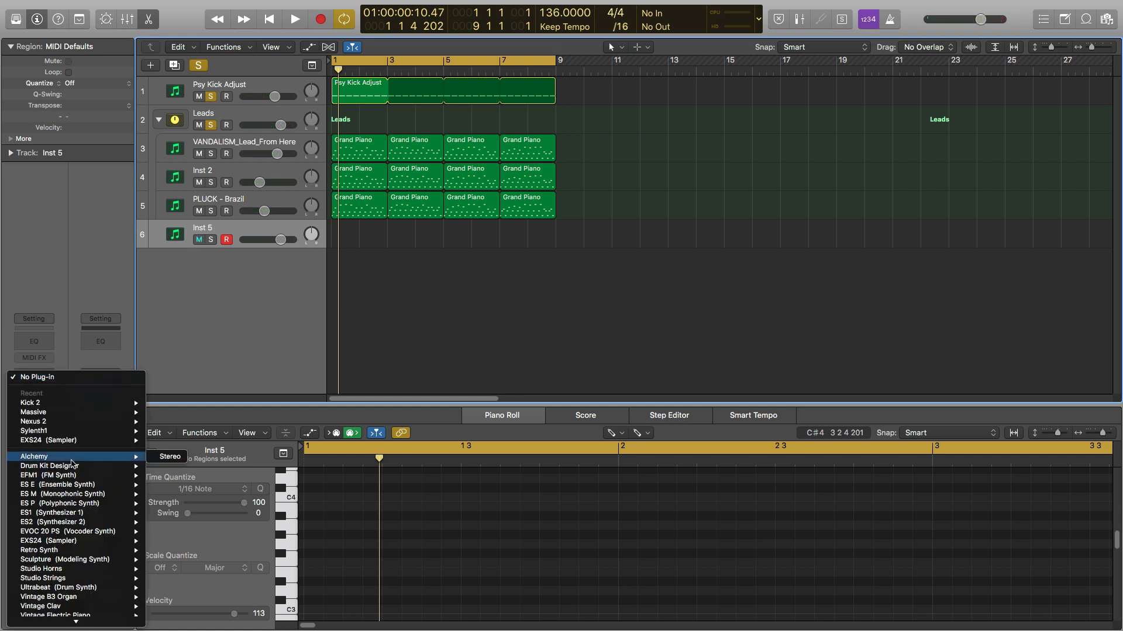
pyautogui.moveTo(48, 413)
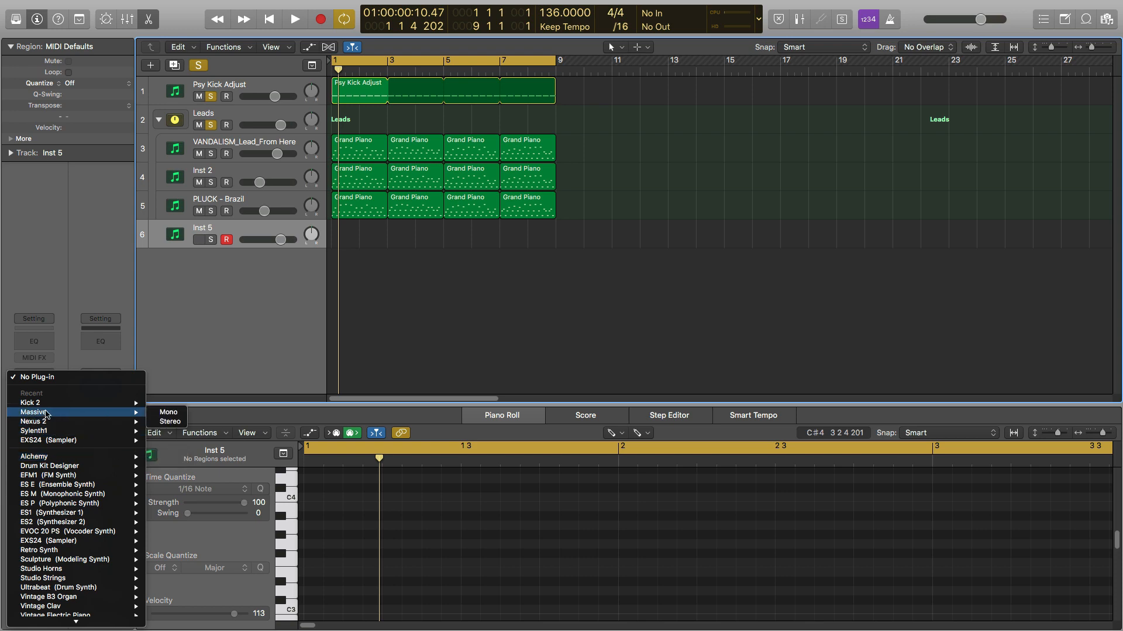
pyautogui.click(169, 413)
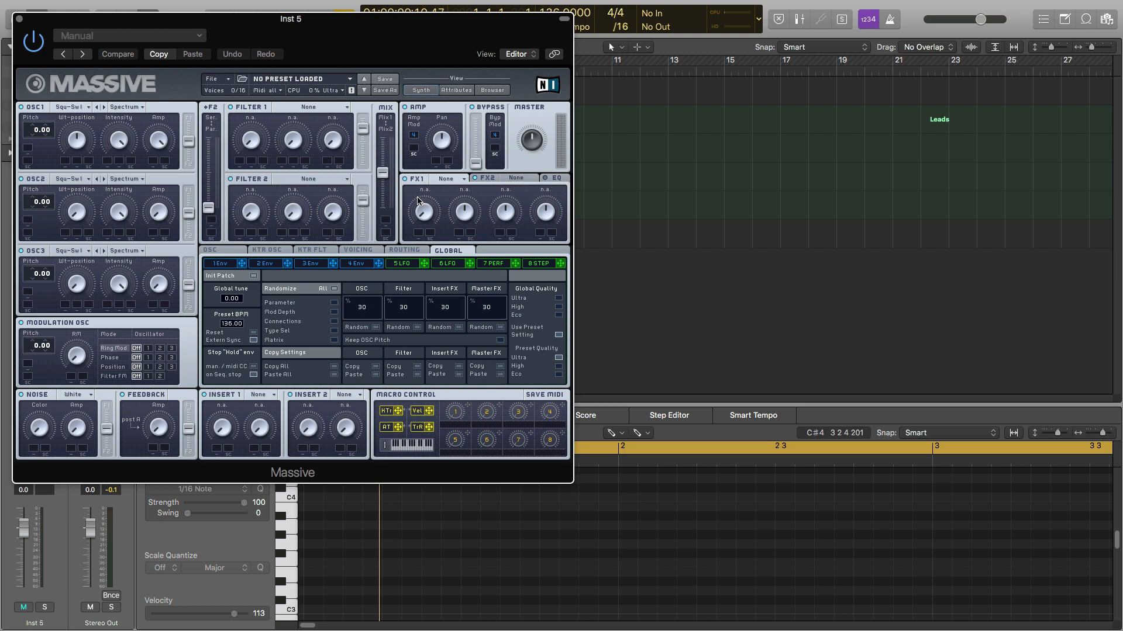
pyautogui.press('space')
pyautogui.press('space')
pyautogui.moveTo(89, 20); pyautogui.dragTo(798, 141)
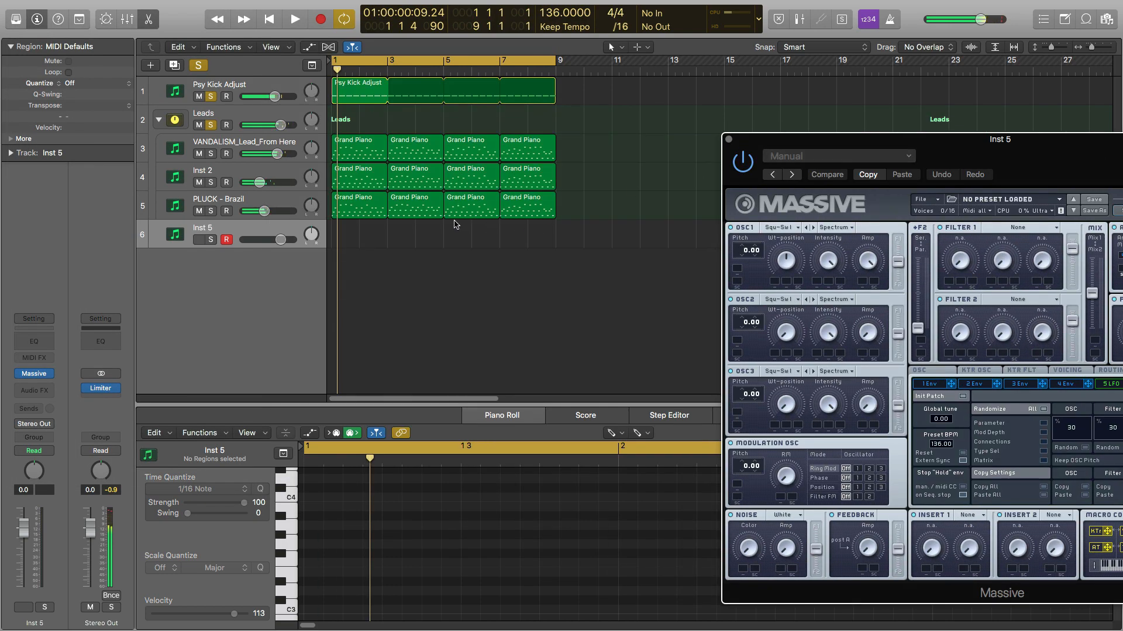
pyautogui.moveTo(528, 220); pyautogui.dragTo(368, 215)
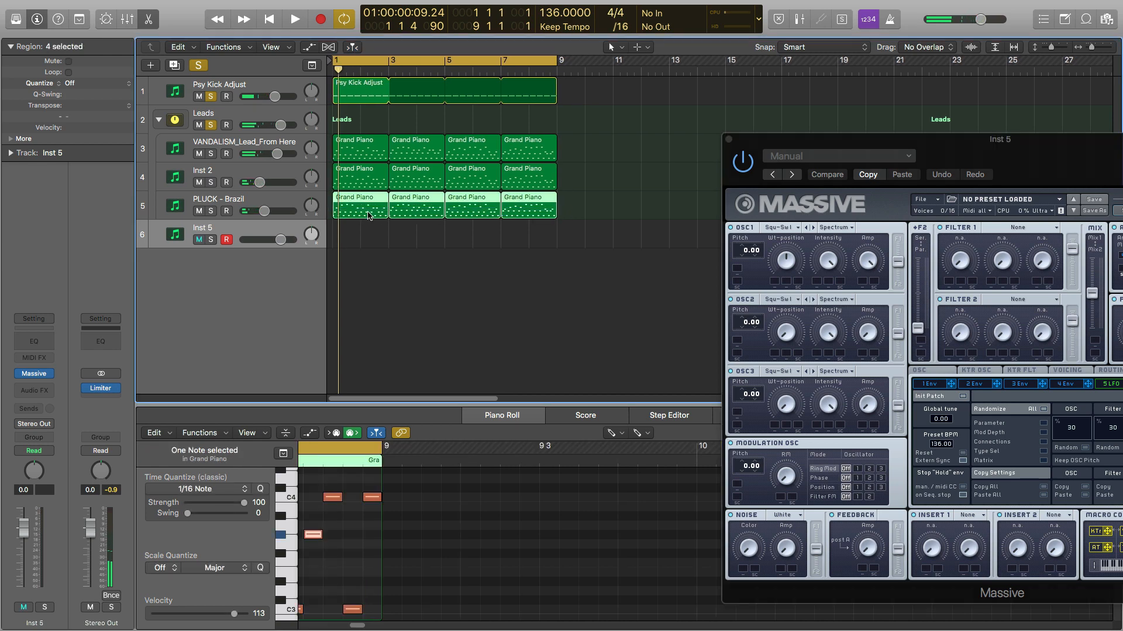
pyautogui.hotkey('ctrl', 'm')
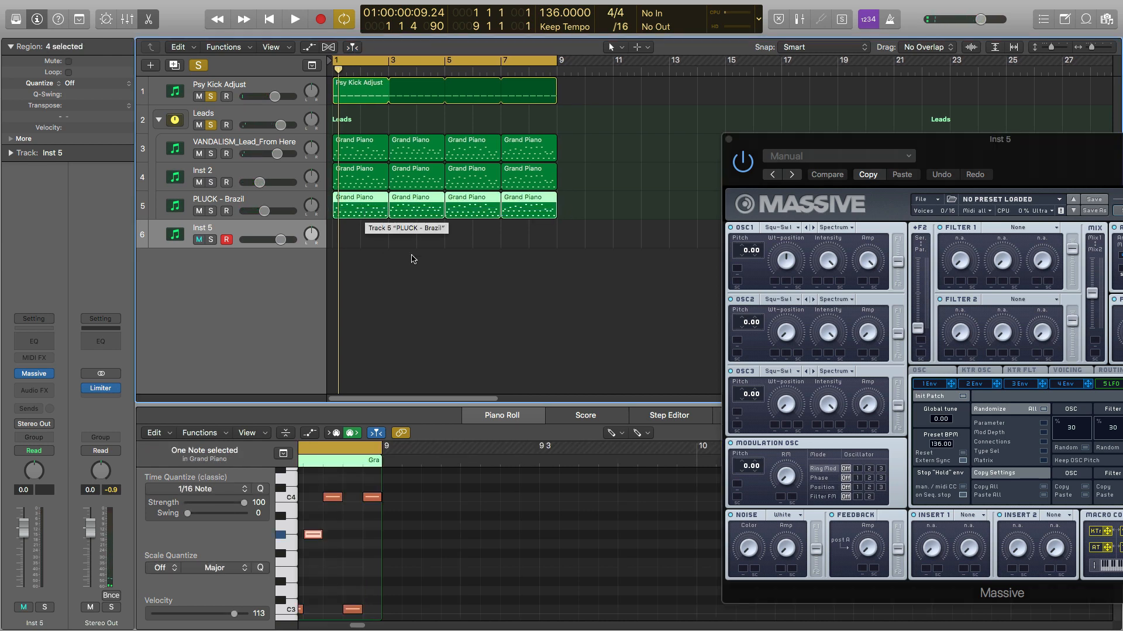
pyautogui.hotkey('ctrl', 'm')
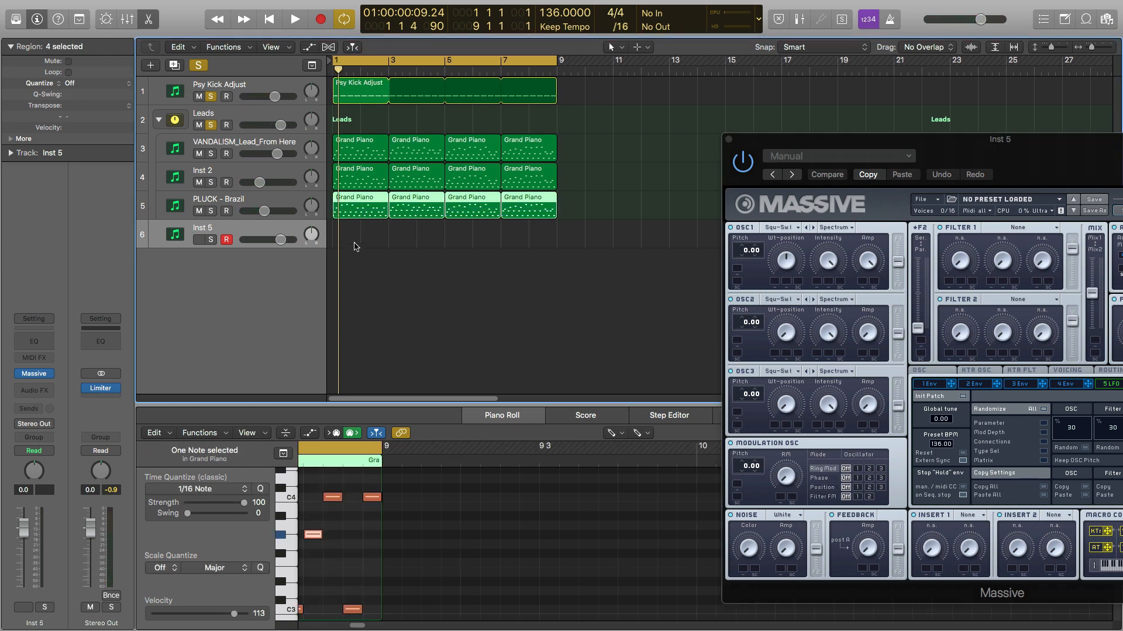
# Create an empty MIDI region at the start of the Inst 5 track and clear all track solos
pyautogui.rightClick(357, 242)
pyautogui.click(393, 242)
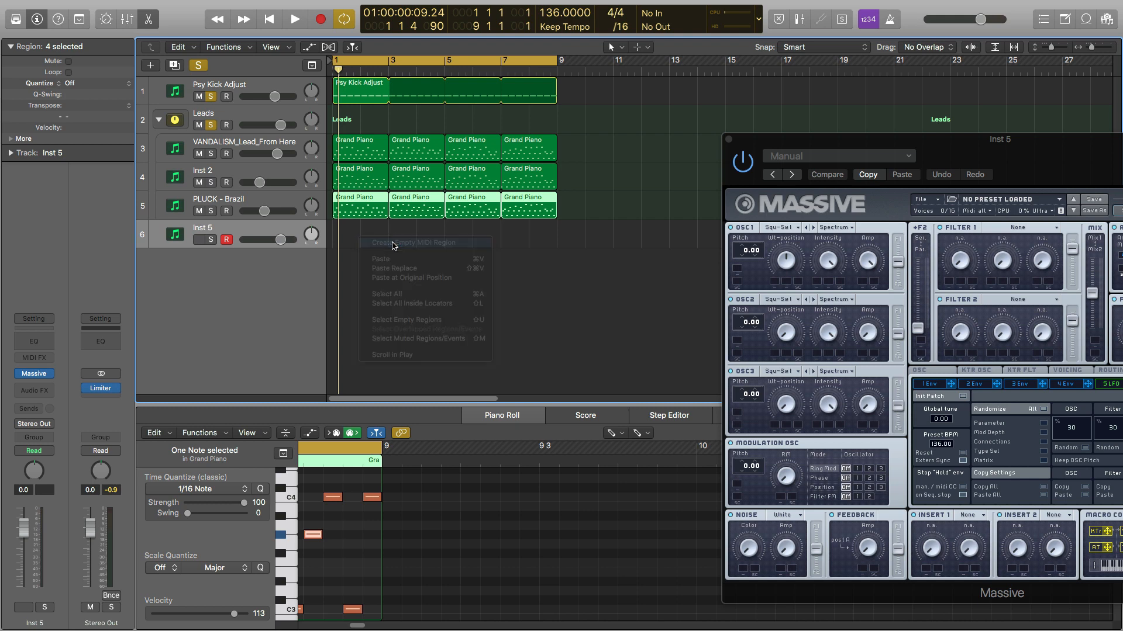
pyautogui.moveTo(375, 244); pyautogui.dragTo(387, 243)
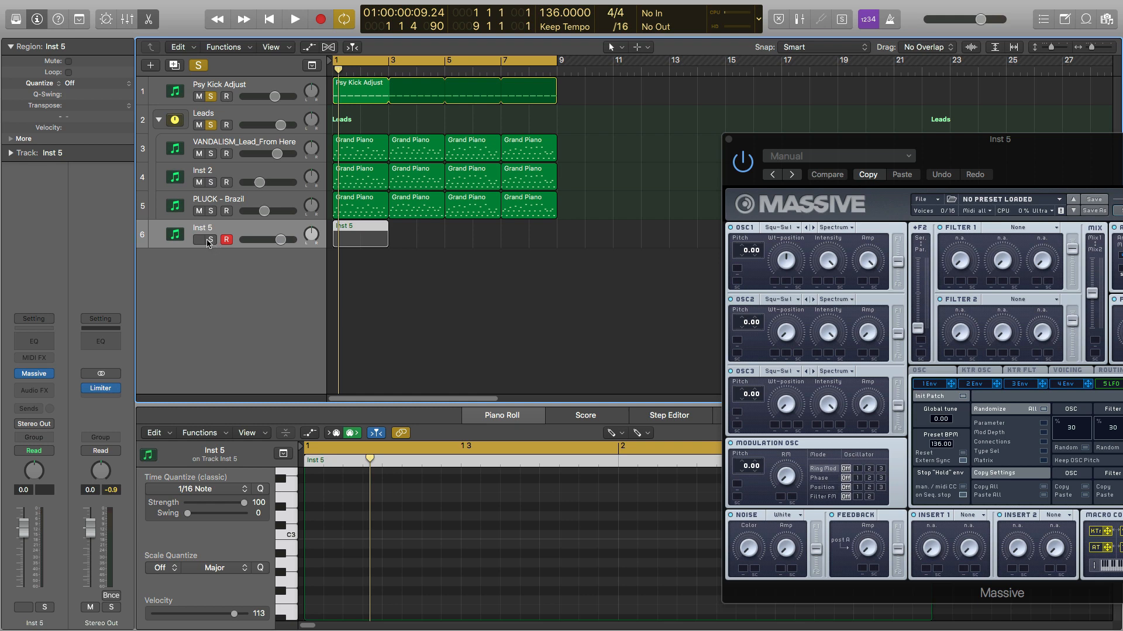
pyautogui.click(210, 241)
pyautogui.click(201, 66)
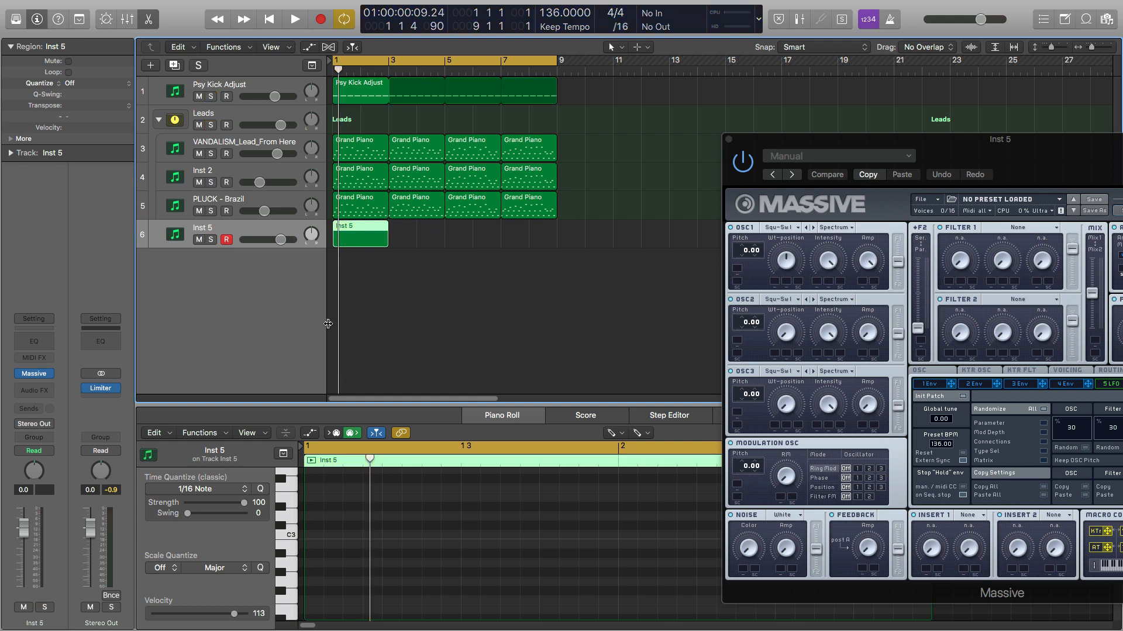
# Close the Piano Roll and the Massive window, return the project to full screen and collapse the Track inspector
pyautogui.press('e')
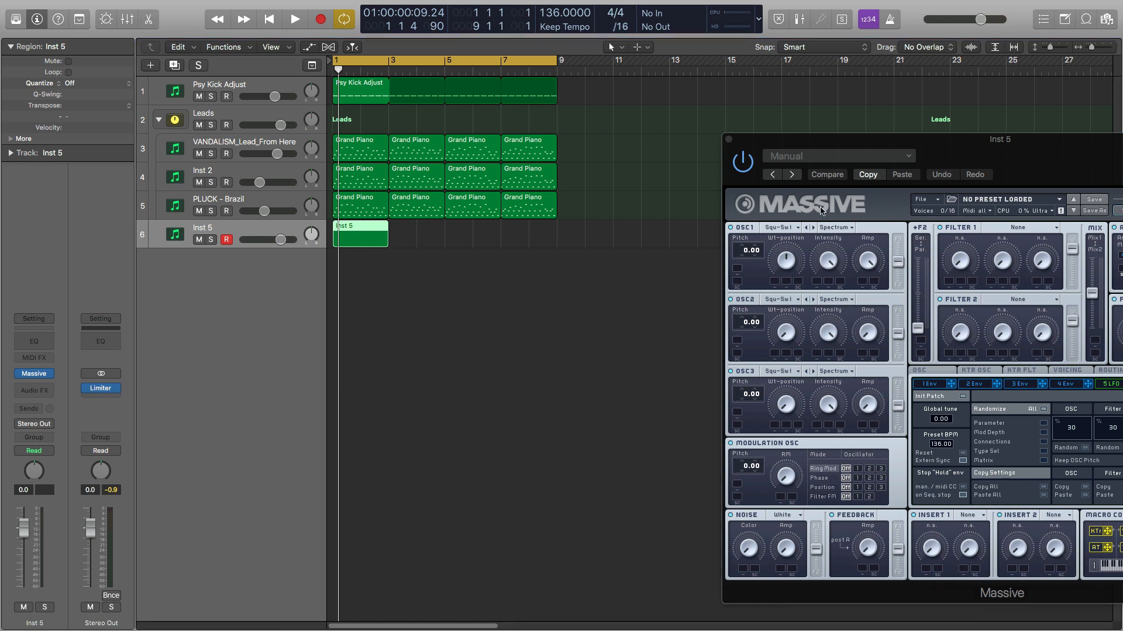
pyautogui.click(729, 140)
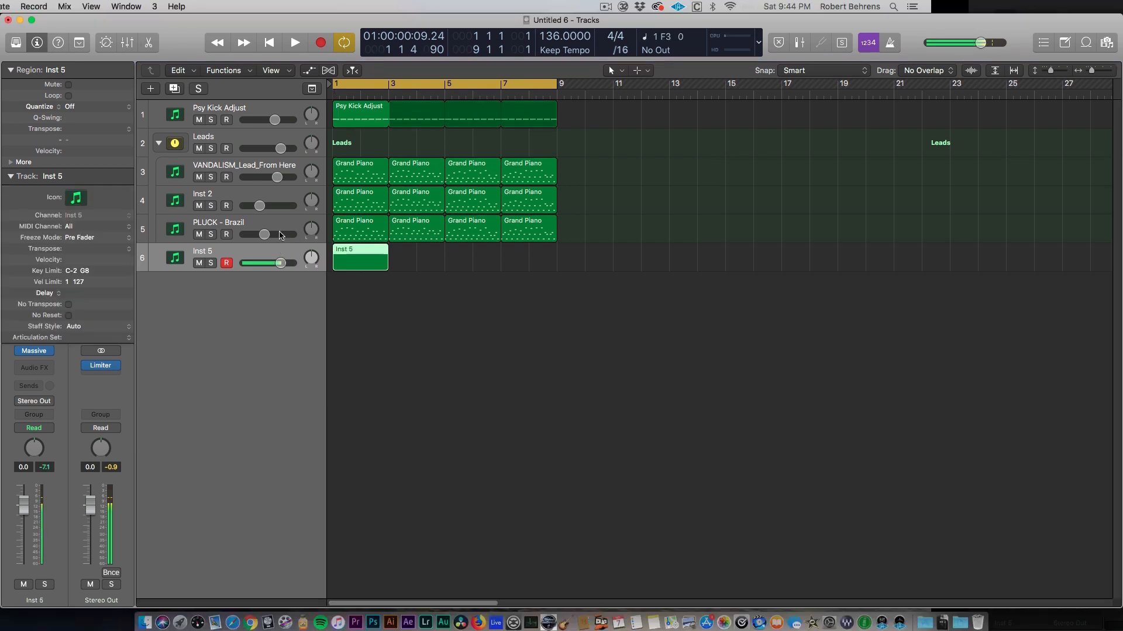
pyautogui.click(32, 20)
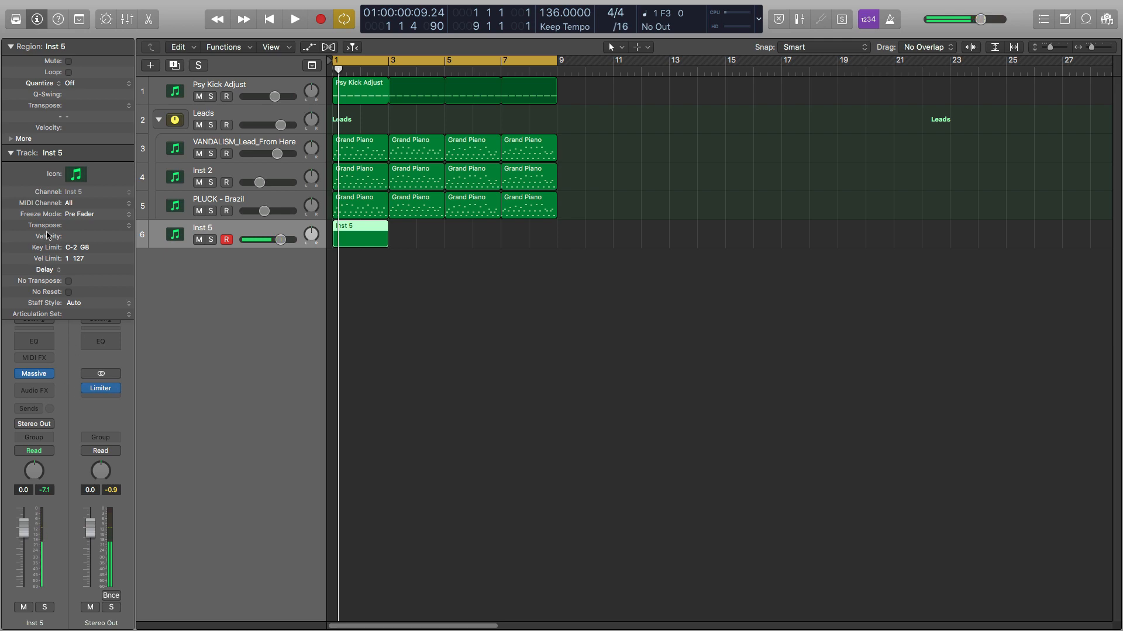
pyautogui.click(23, 152)
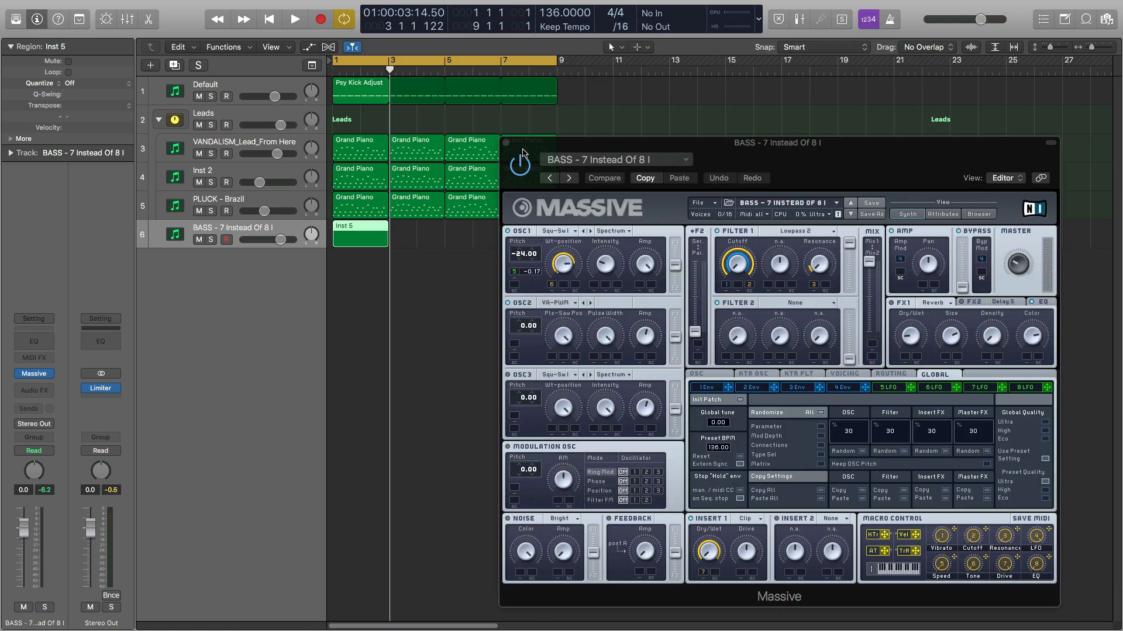
# Load Massive's BASS - Dance In The Dark preset and lower the track's volume to -2.9 dB
pyautogui.click(781, 203)
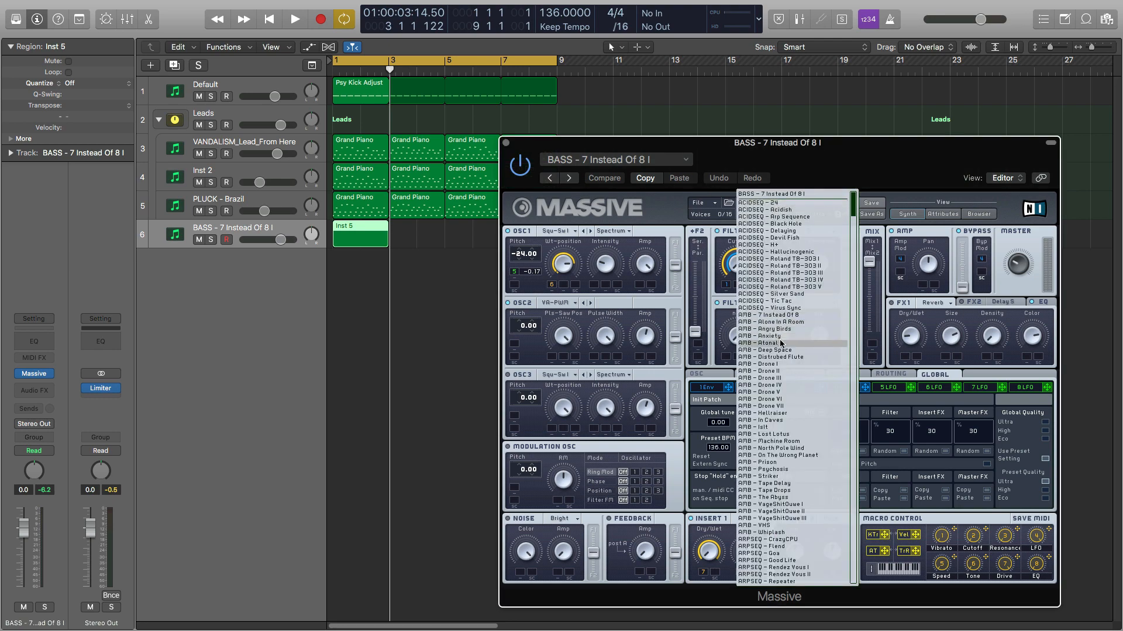
pyautogui.scroll(-20, 782, 392)
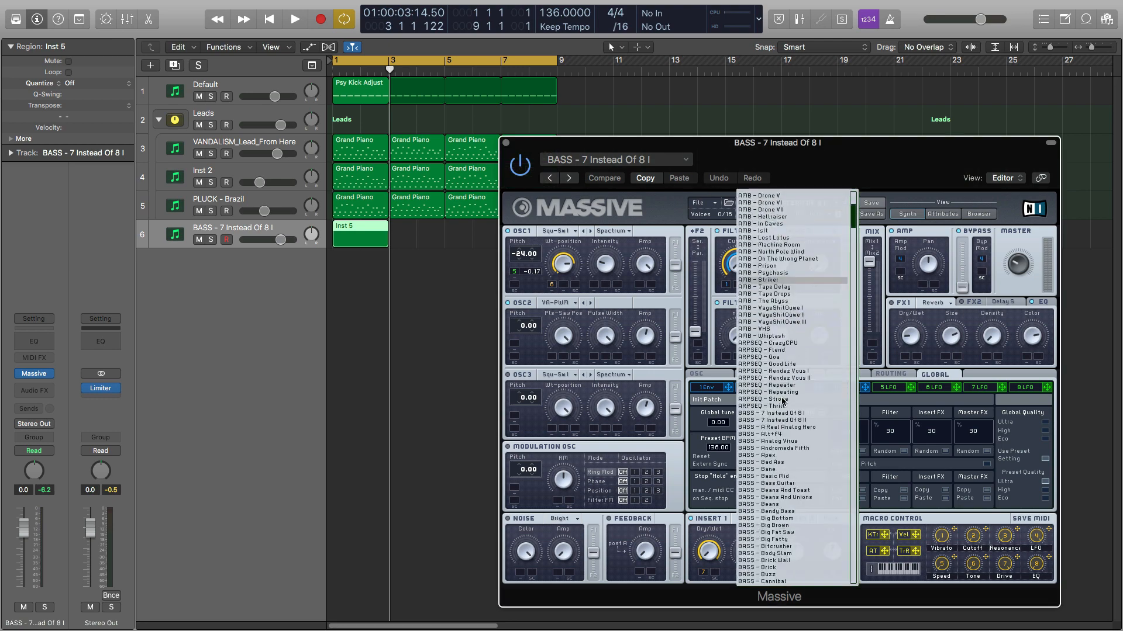
pyautogui.scroll(-15, 784, 402)
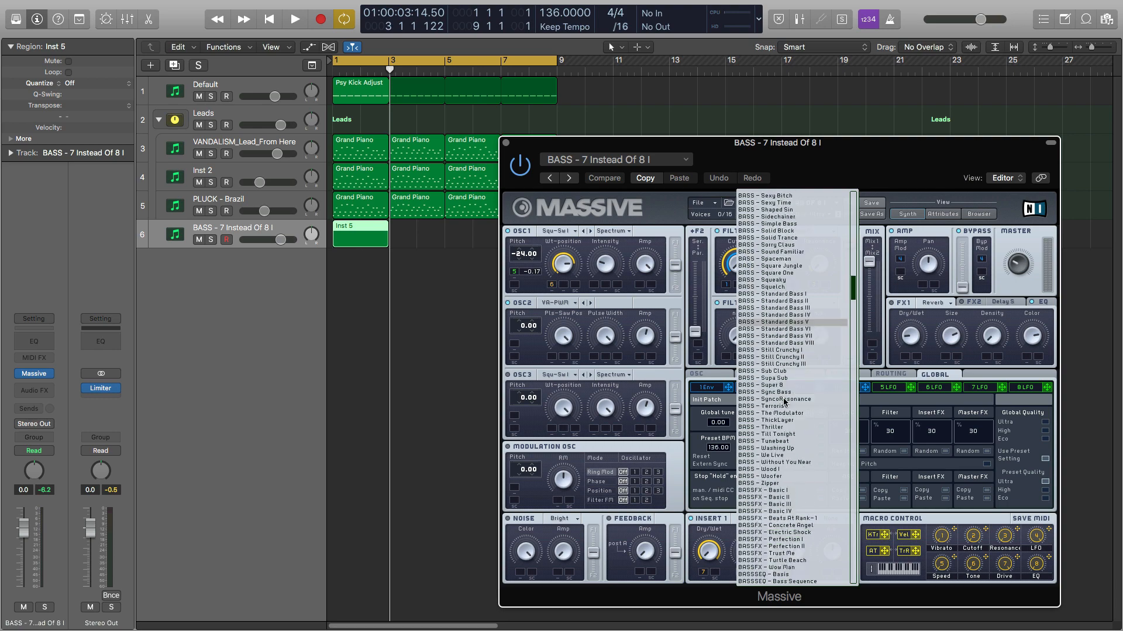
pyautogui.scroll(20, 785, 401)
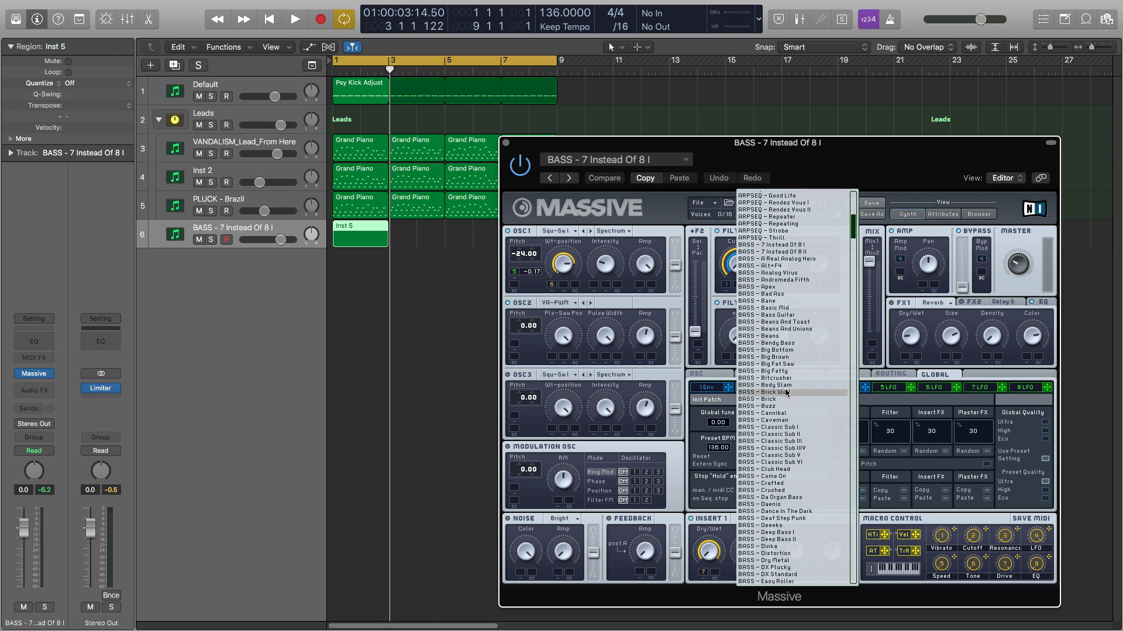
pyautogui.scroll(-8, 785, 398)
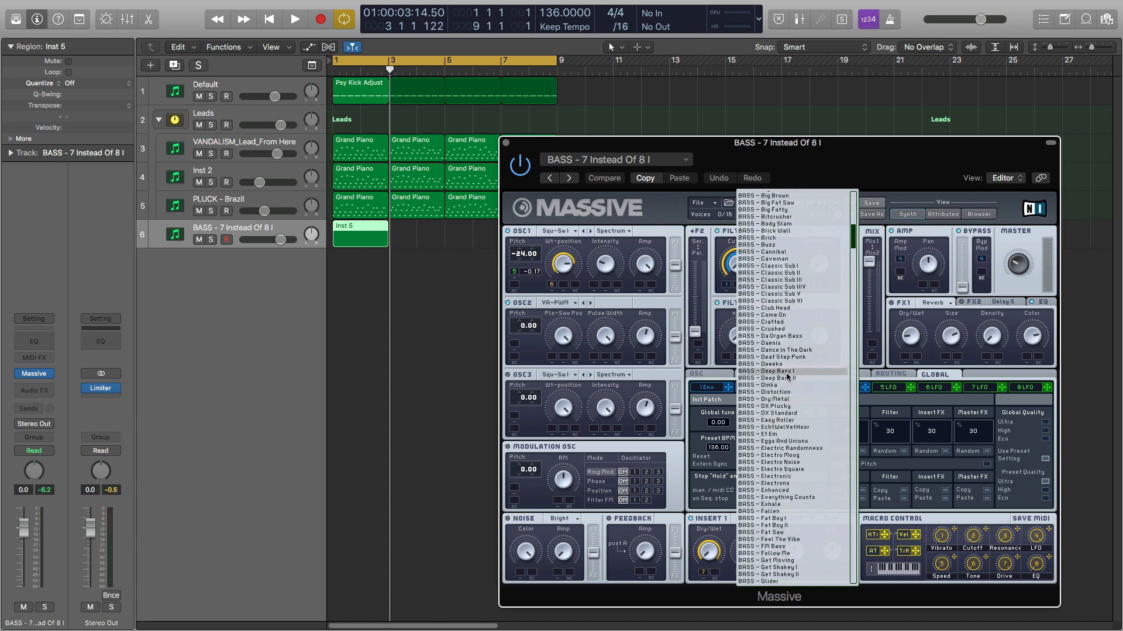
pyautogui.click(787, 350)
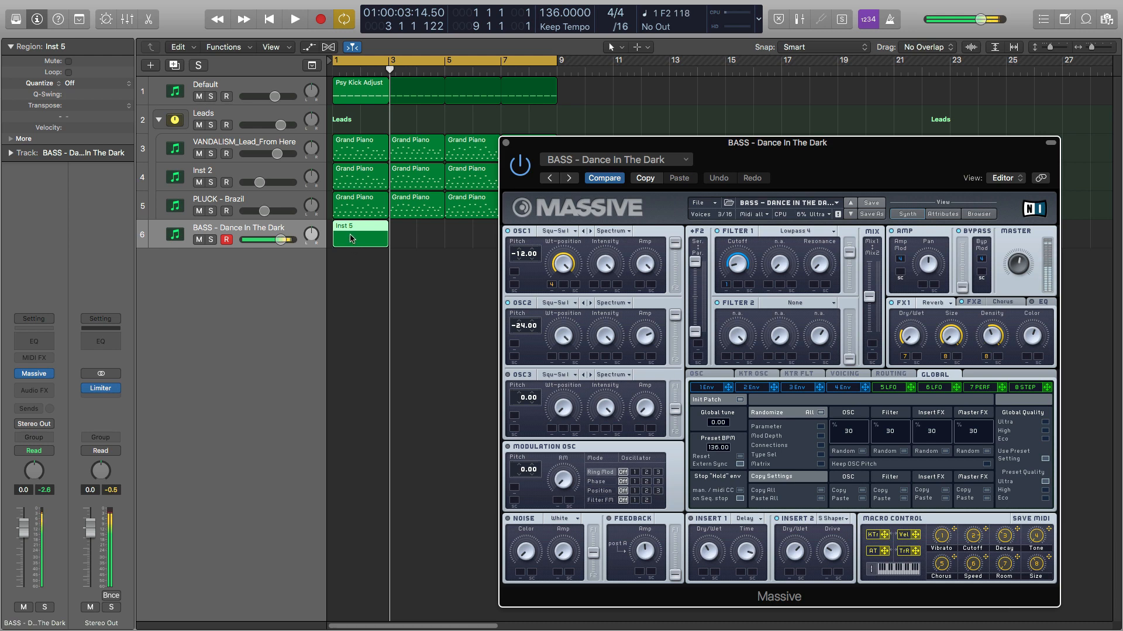
pyautogui.moveTo(25, 527); pyautogui.dragTo(29, 543)
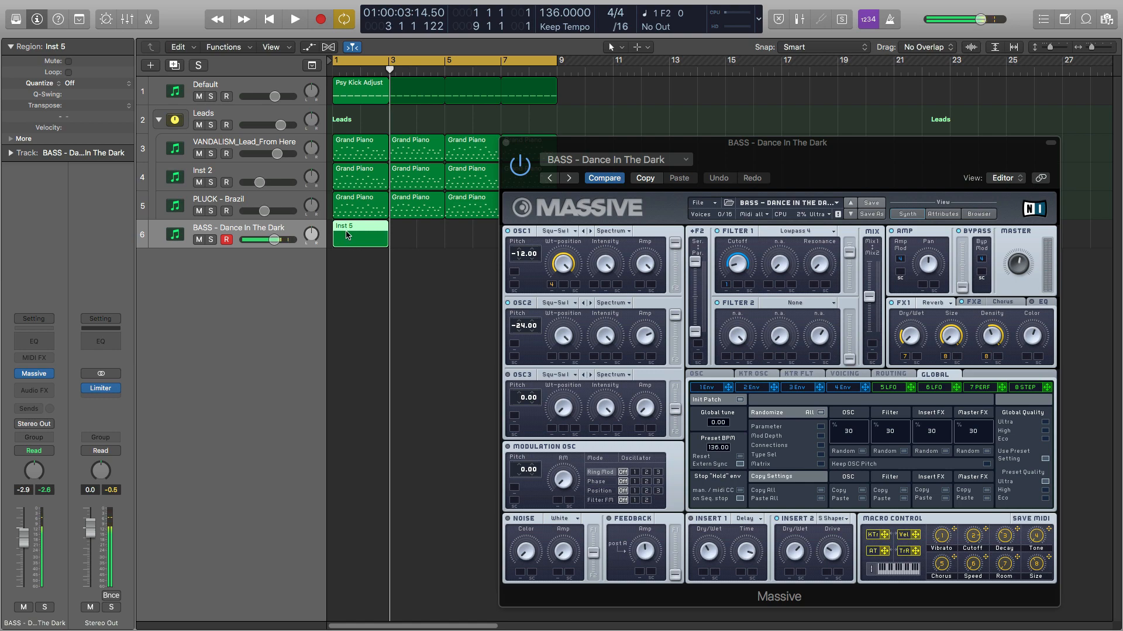
# Shift the Massive window aside and open the Inst 5 region in an enlarged Piano Roll showing the low octaves
pyautogui.moveTo(535, 145); pyautogui.dragTo(683, 145)
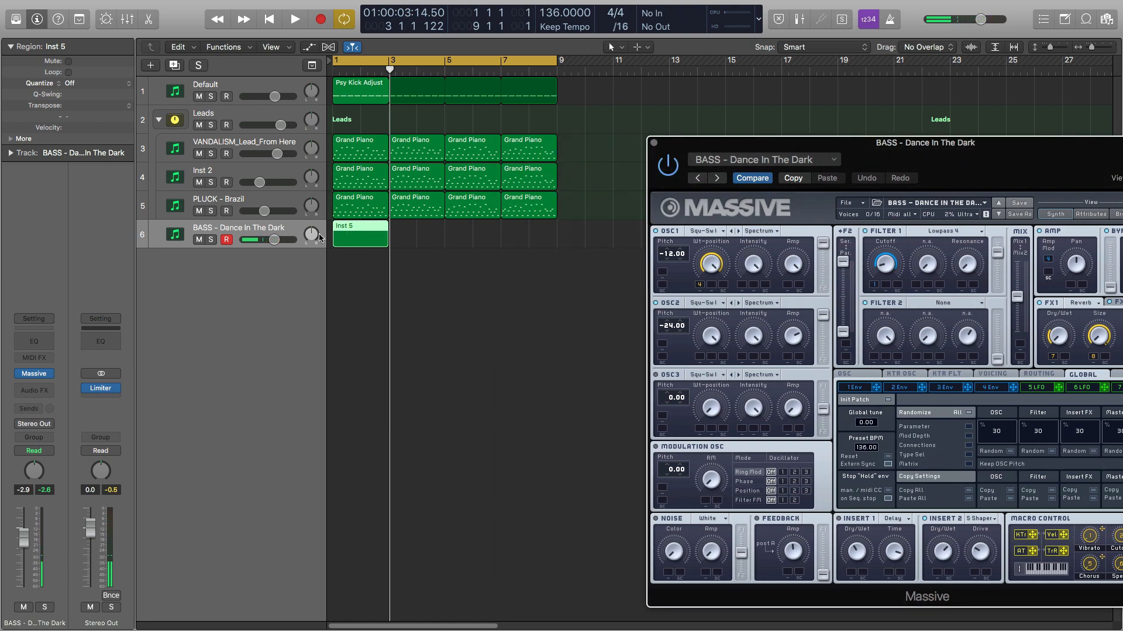
pyautogui.doubleClick(360, 236)
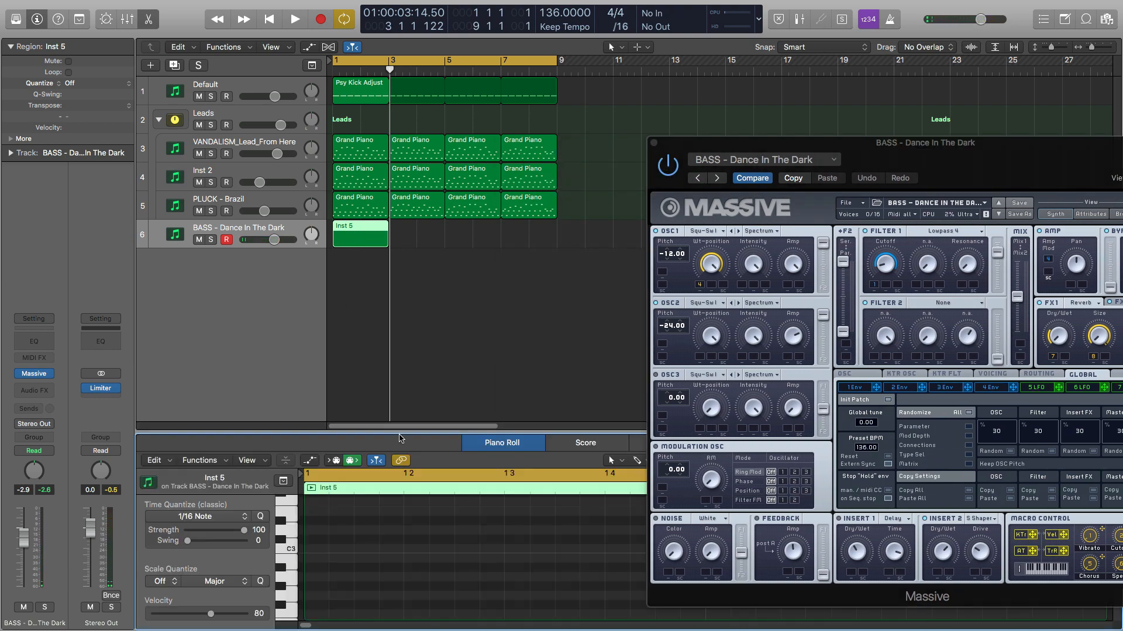
pyautogui.moveTo(403, 433); pyautogui.dragTo(402, 173)
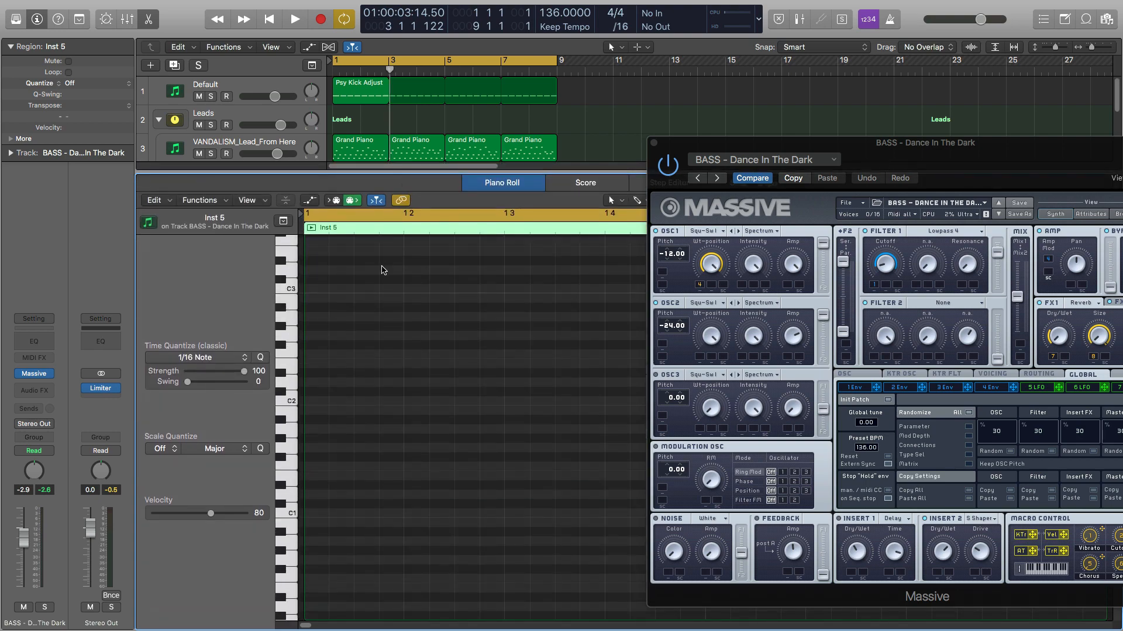
pyautogui.scroll(-5, 346, 440)
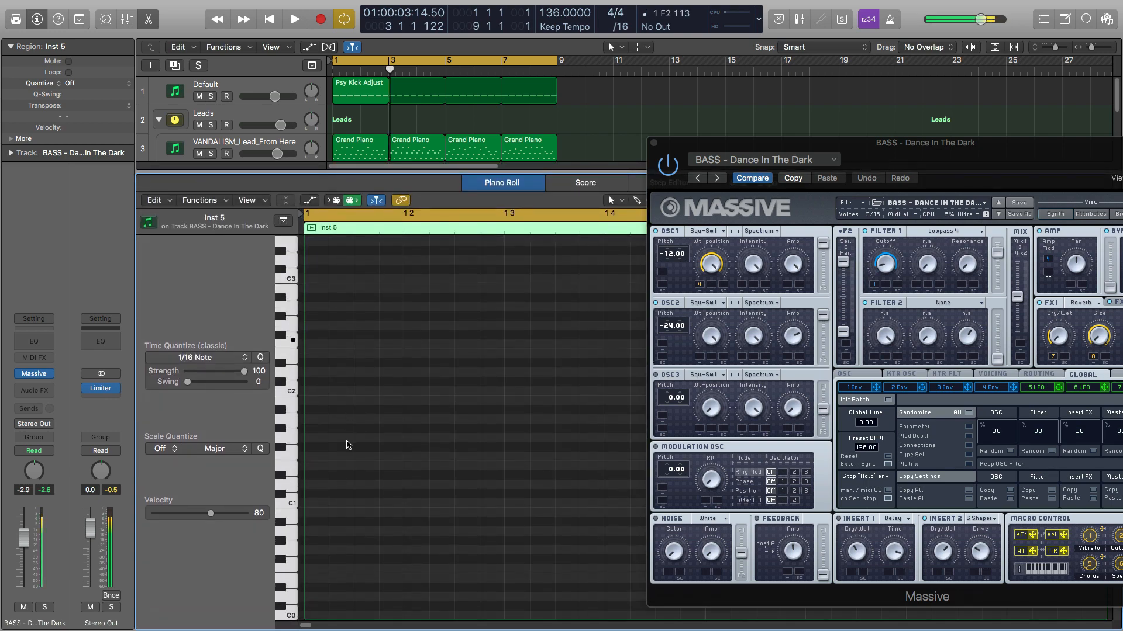
pyautogui.scroll(3, 347, 446)
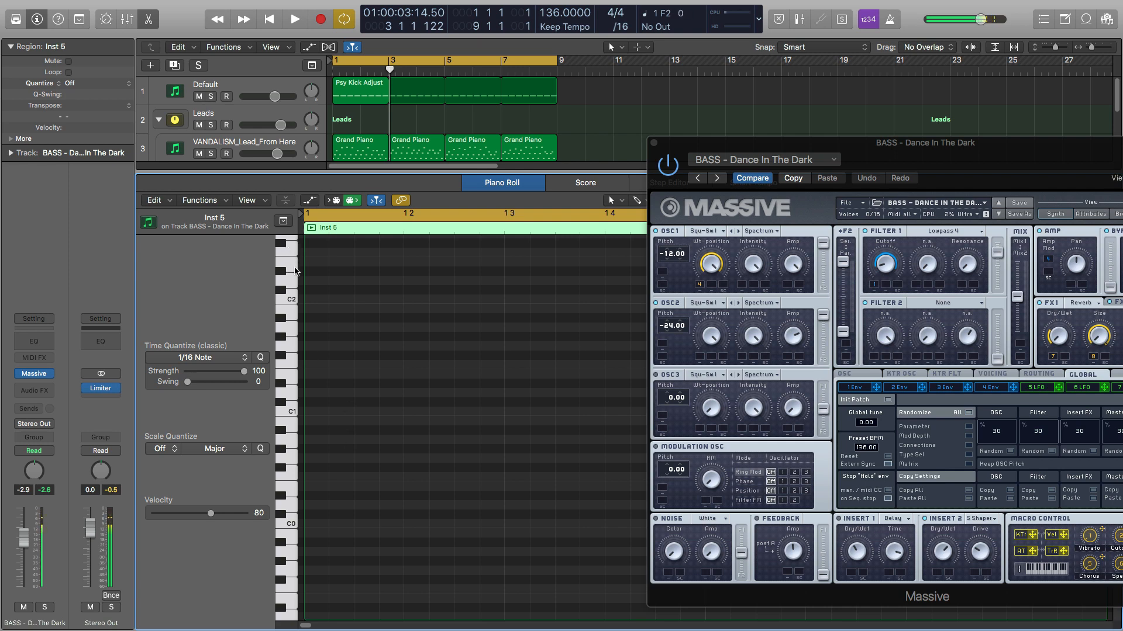
pyautogui.scroll(1, 295, 272)
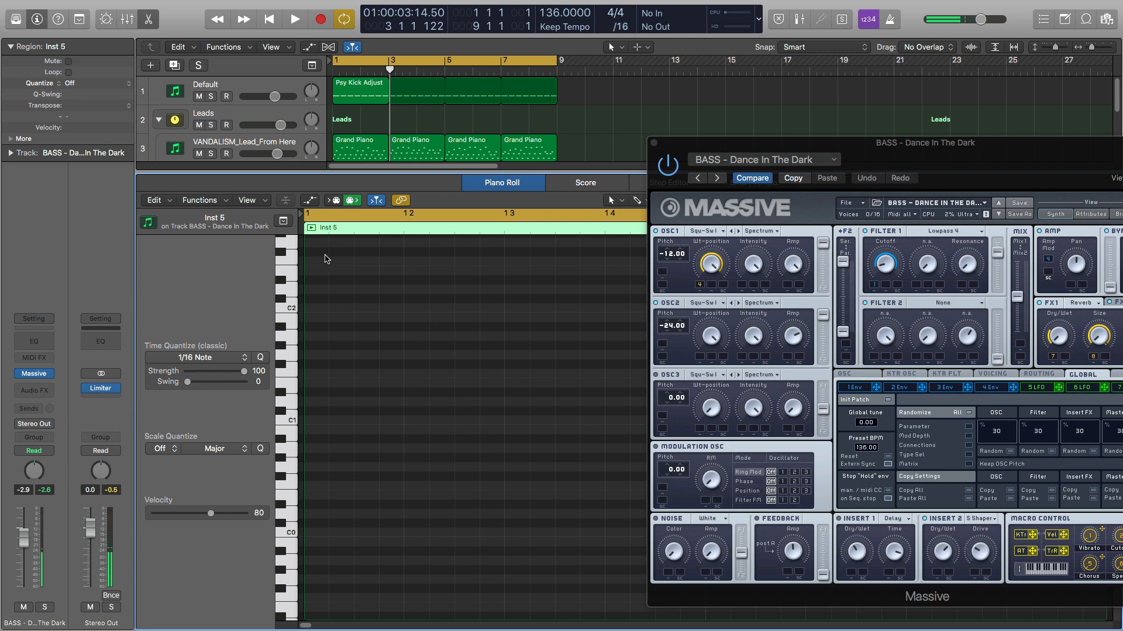
# With the Pencil Tool, draw 1/16 F2 notes on the last three sixteenths of beats 1 and 2 in bar 1
pyautogui.click(611, 200)
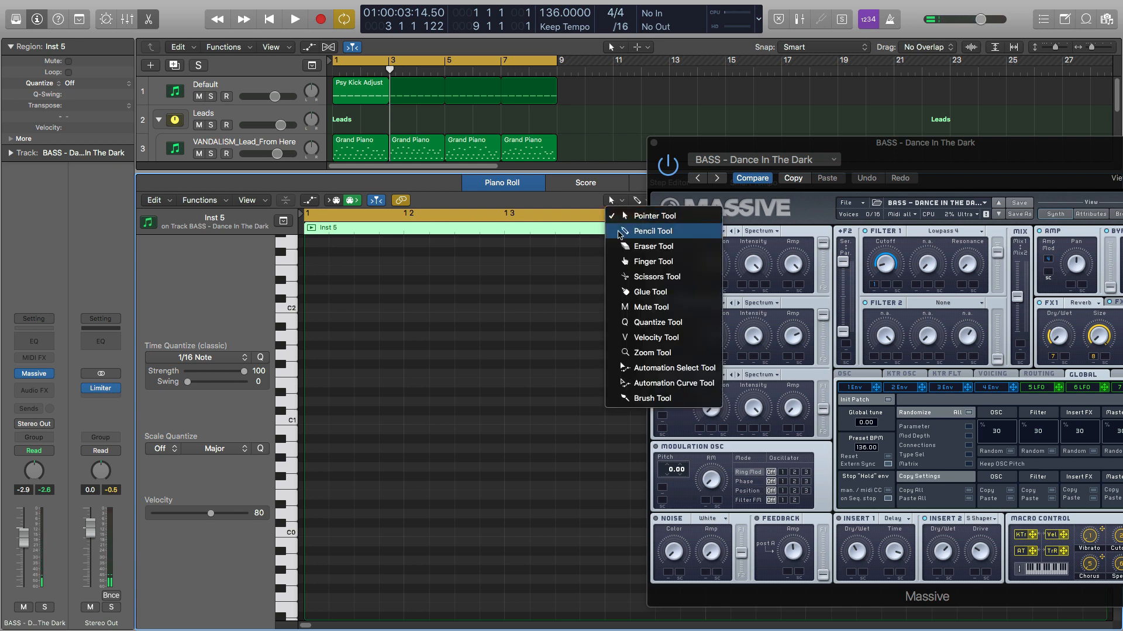
pyautogui.click(643, 230)
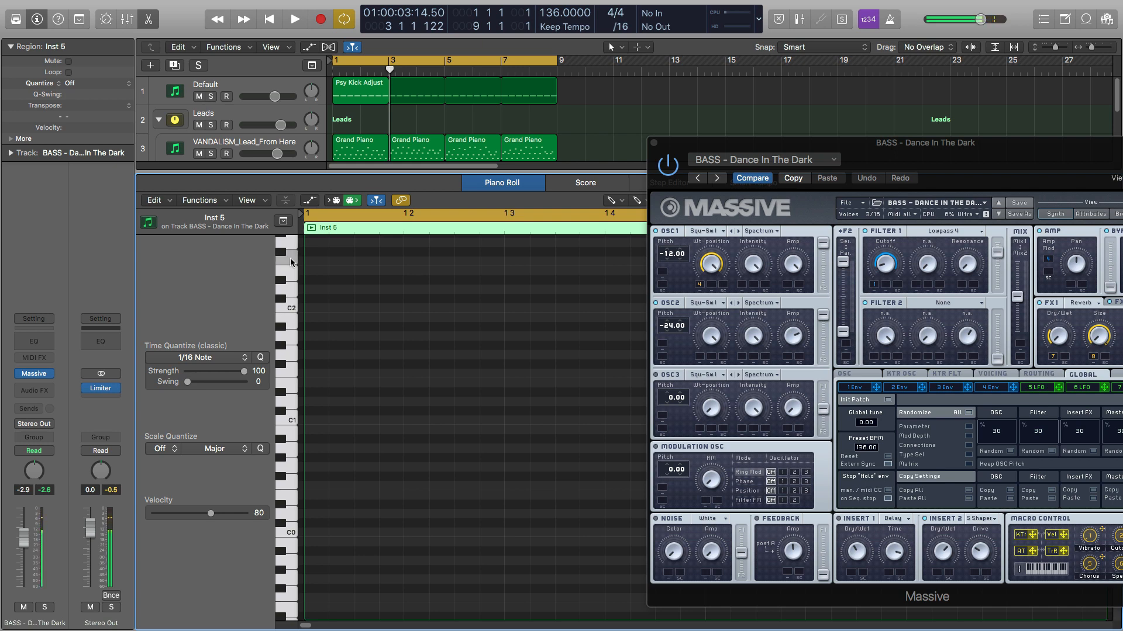
pyautogui.moveTo(331, 261); pyautogui.dragTo(355, 261)
pyautogui.click(360, 261)
pyautogui.click(384, 261)
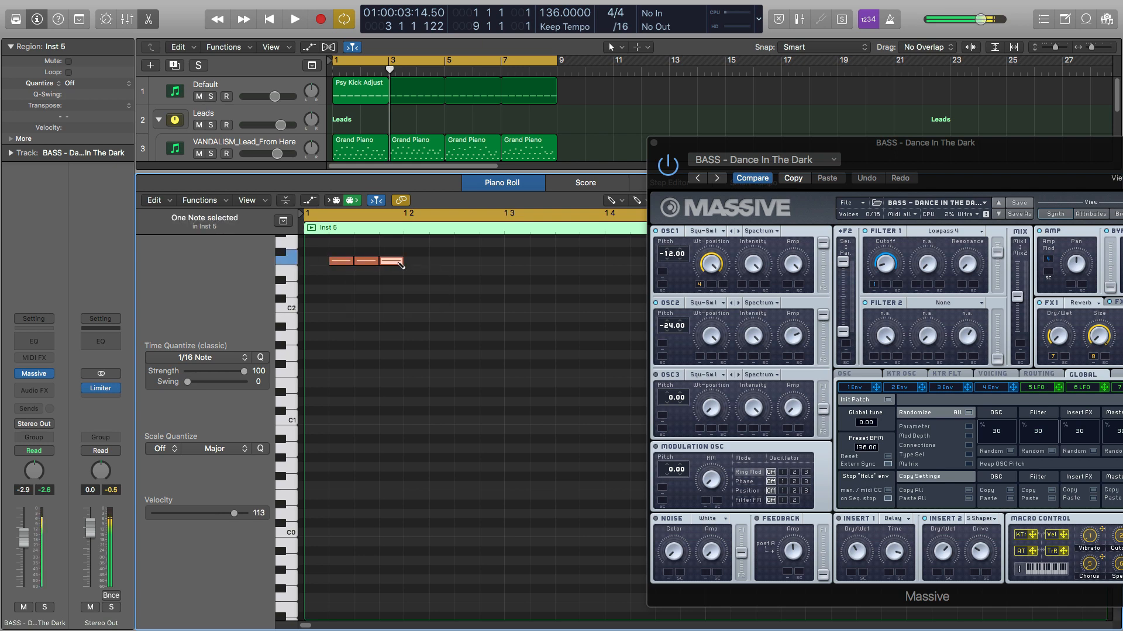
pyautogui.click(436, 261)
pyautogui.click(461, 261)
pyautogui.click(487, 262)
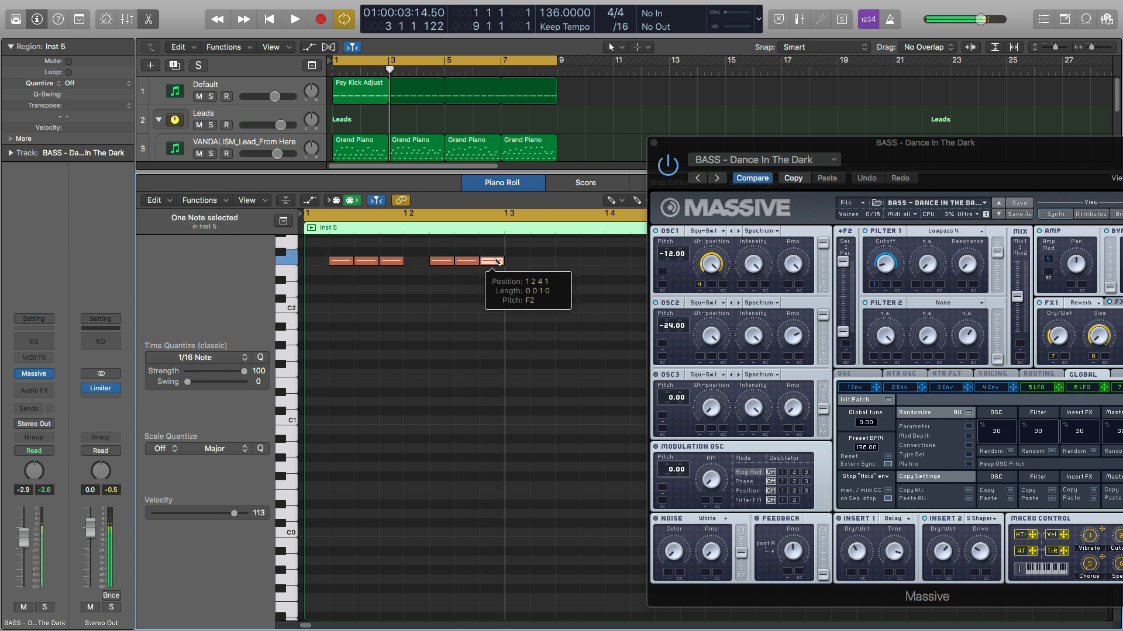
# Close the Massive window and add F2 notes on the last three sixteenths of beats 3 and 4 in bar 1
pyautogui.click(654, 144)
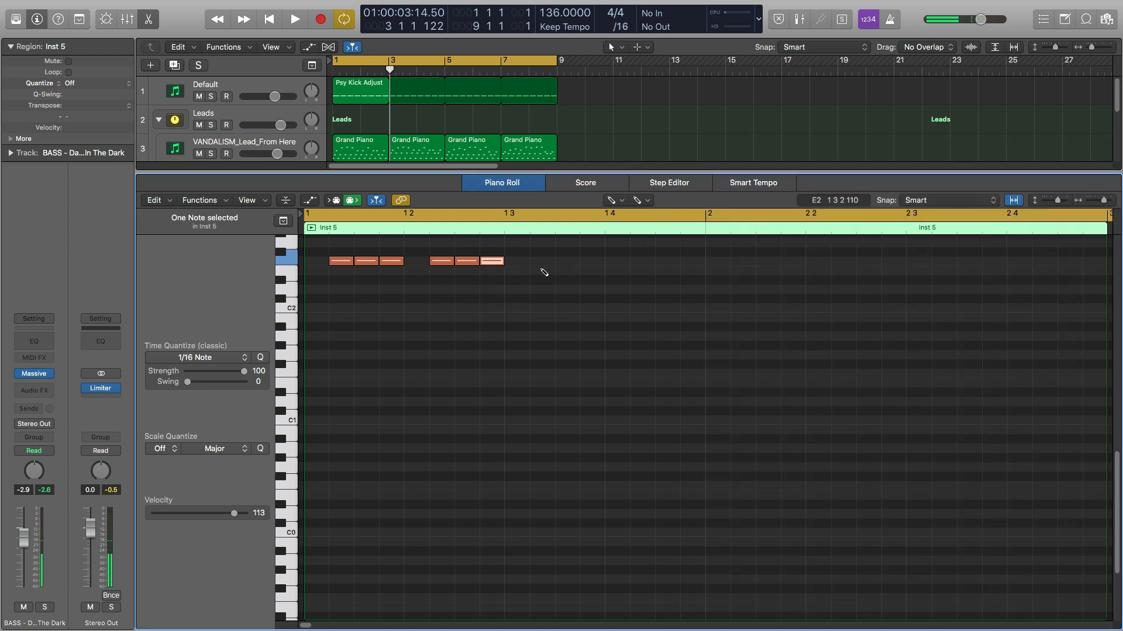
pyautogui.click(536, 261)
pyautogui.click(562, 261)
pyautogui.click(586, 261)
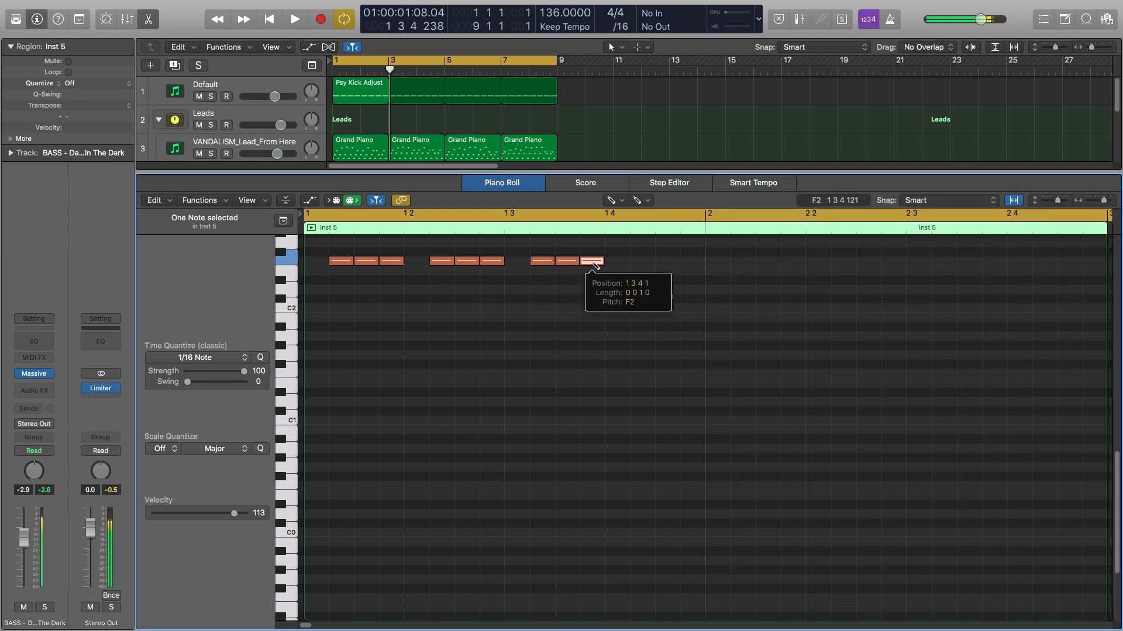
pyautogui.scroll(-1, 528, 158)
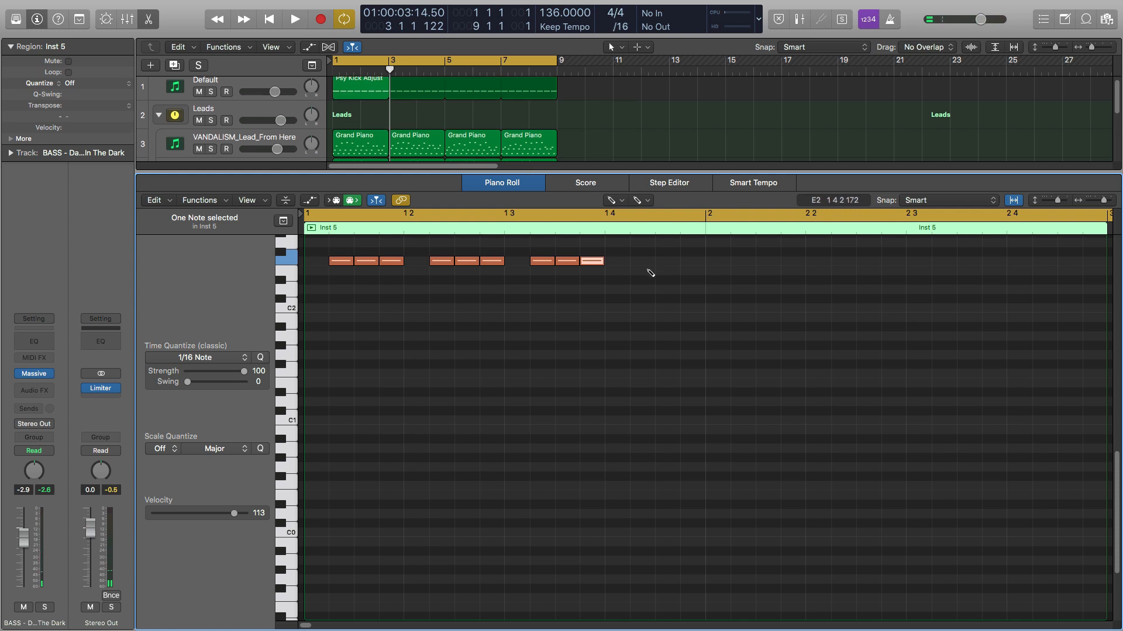
pyautogui.click(636, 261)
pyautogui.click(661, 262)
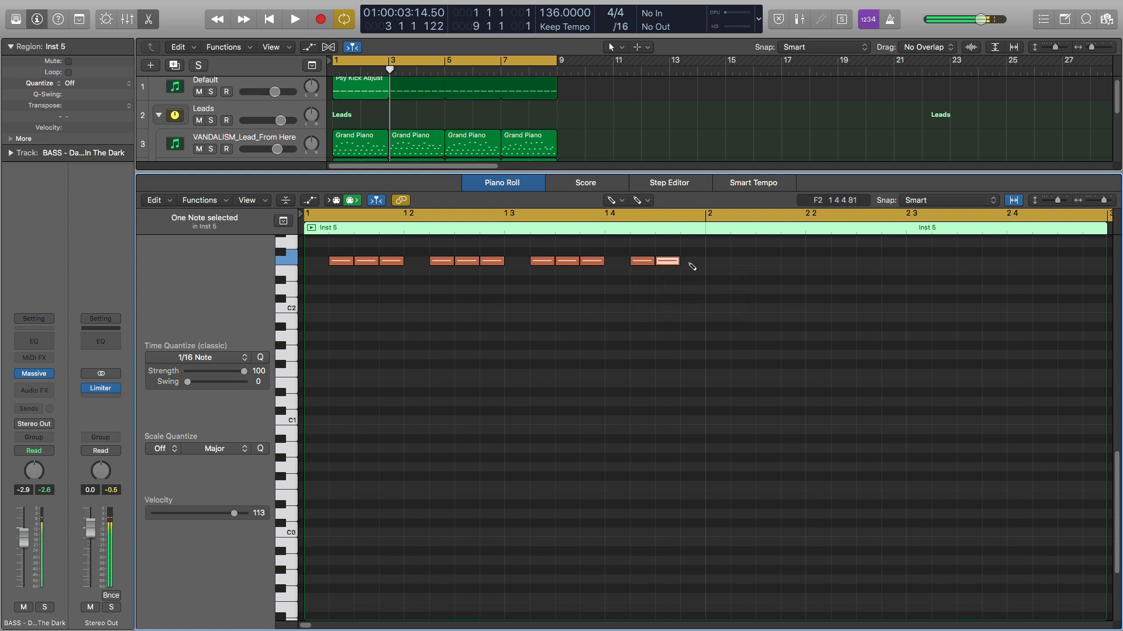
pyautogui.click(687, 261)
# Draw 1/16 F2 notes on the last three sixteenths of beats 1 and 2 in bar 2
pyautogui.click(743, 261)
pyautogui.click(768, 261)
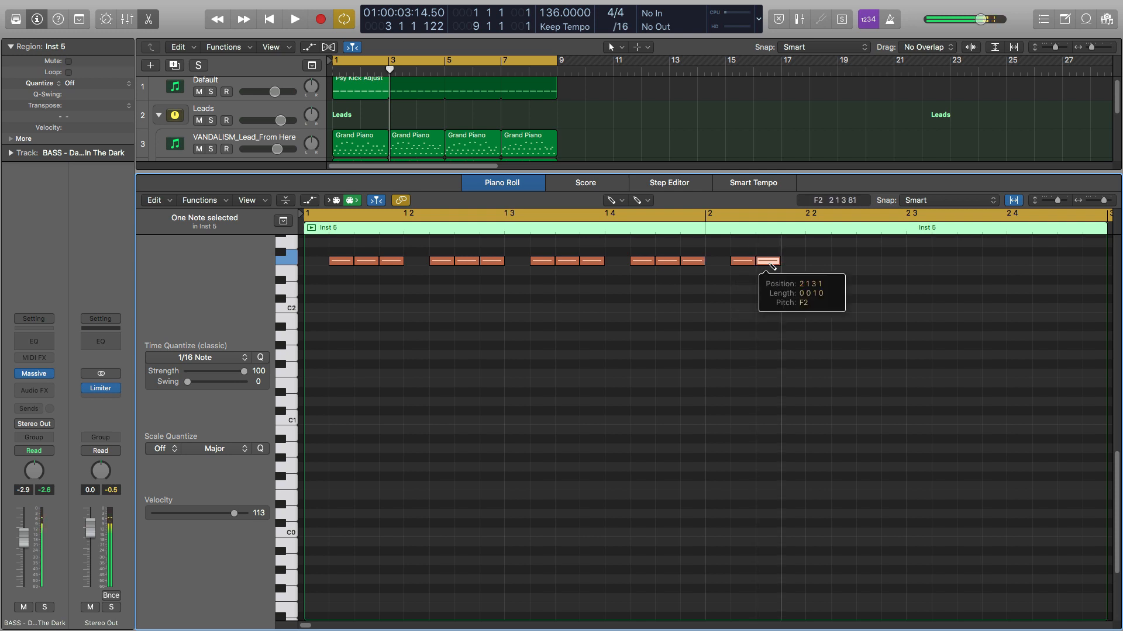
pyautogui.click(793, 261)
pyautogui.hscroll(5, 795, 262)
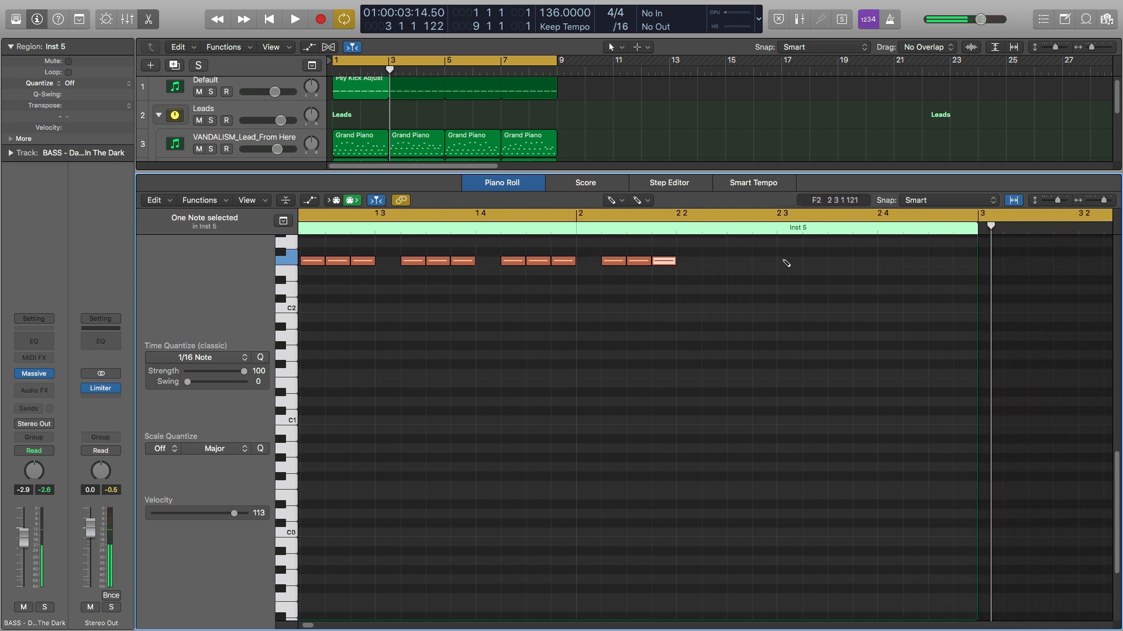
pyautogui.click(714, 261)
pyautogui.click(739, 262)
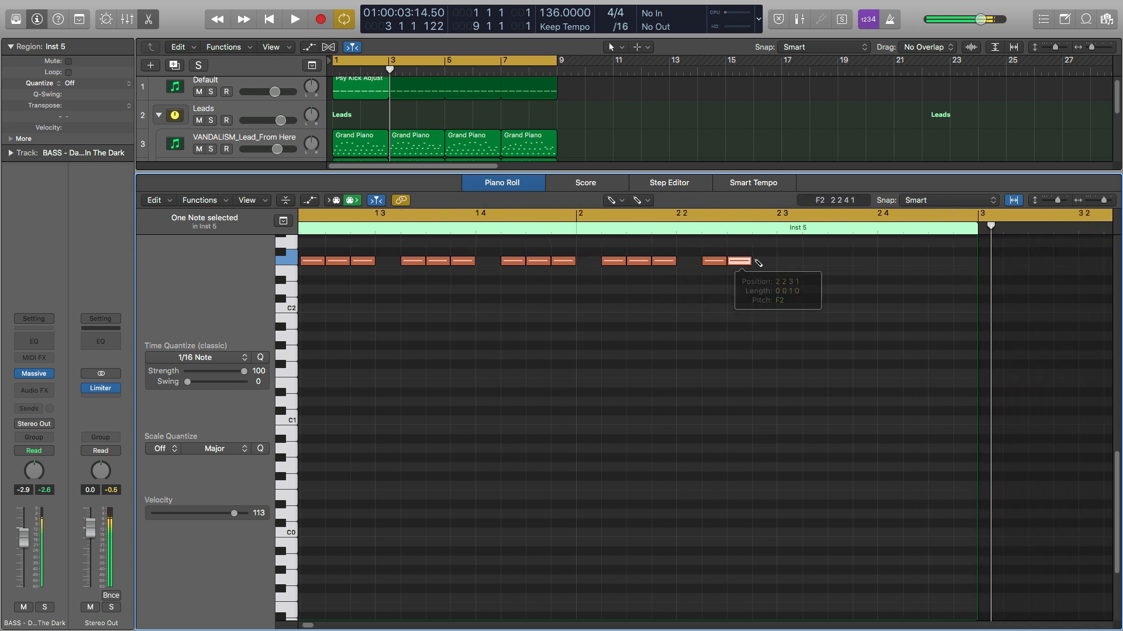
pyautogui.click(765, 262)
# Complete bar 2 with 1/16 F2 notes on the last three sixteenths of beats 3 and 4
pyautogui.click(815, 262)
pyautogui.click(842, 261)
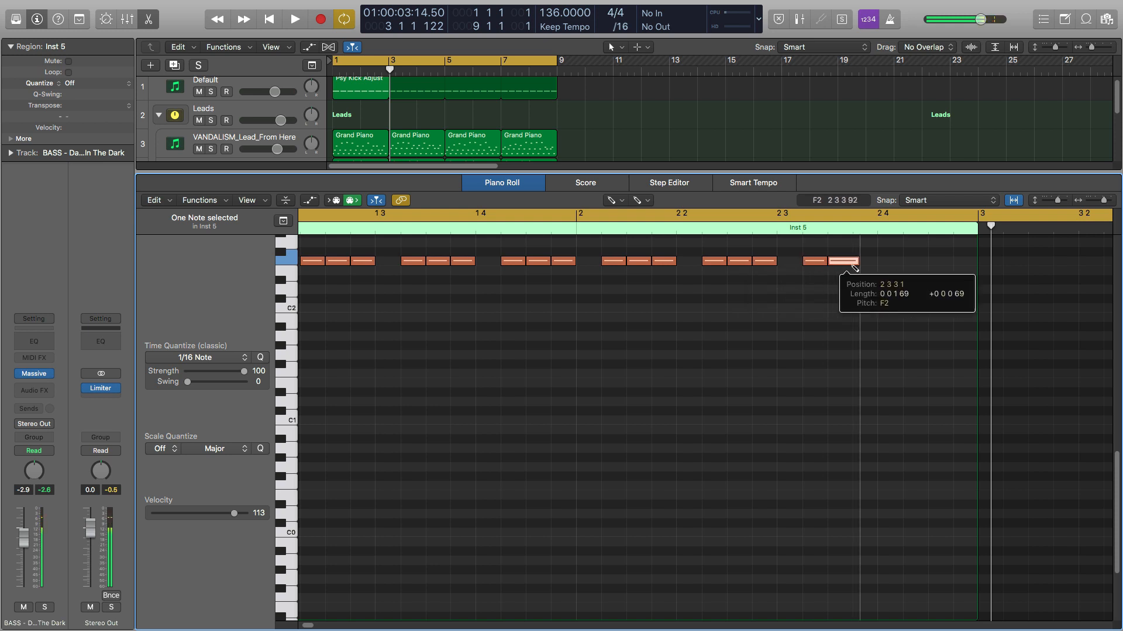
pyautogui.click(865, 262)
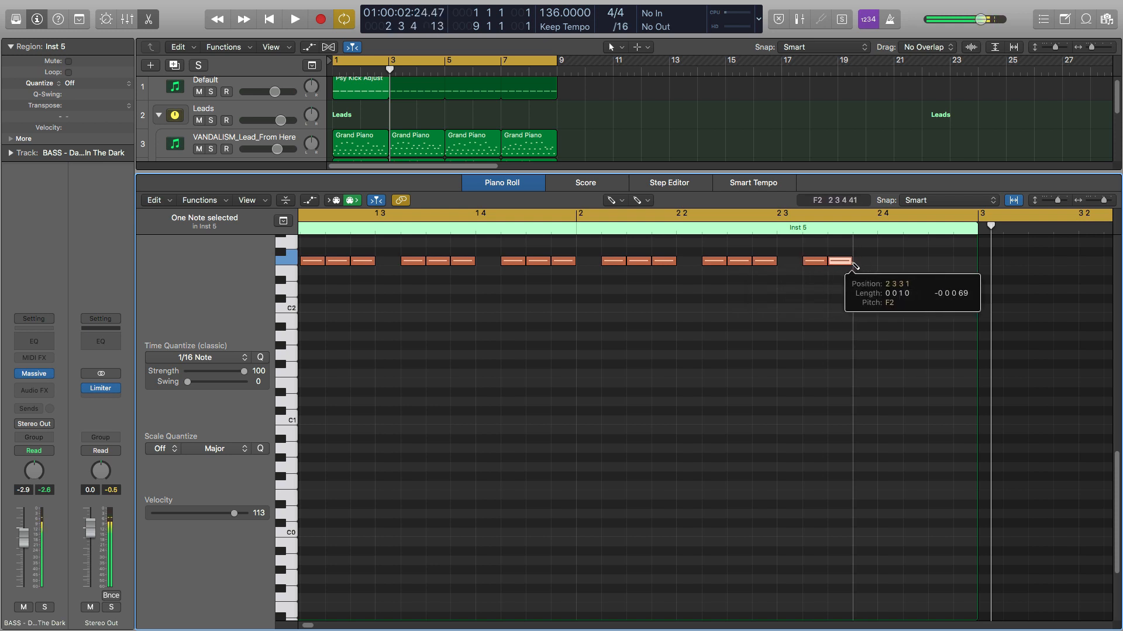
pyautogui.click(915, 261)
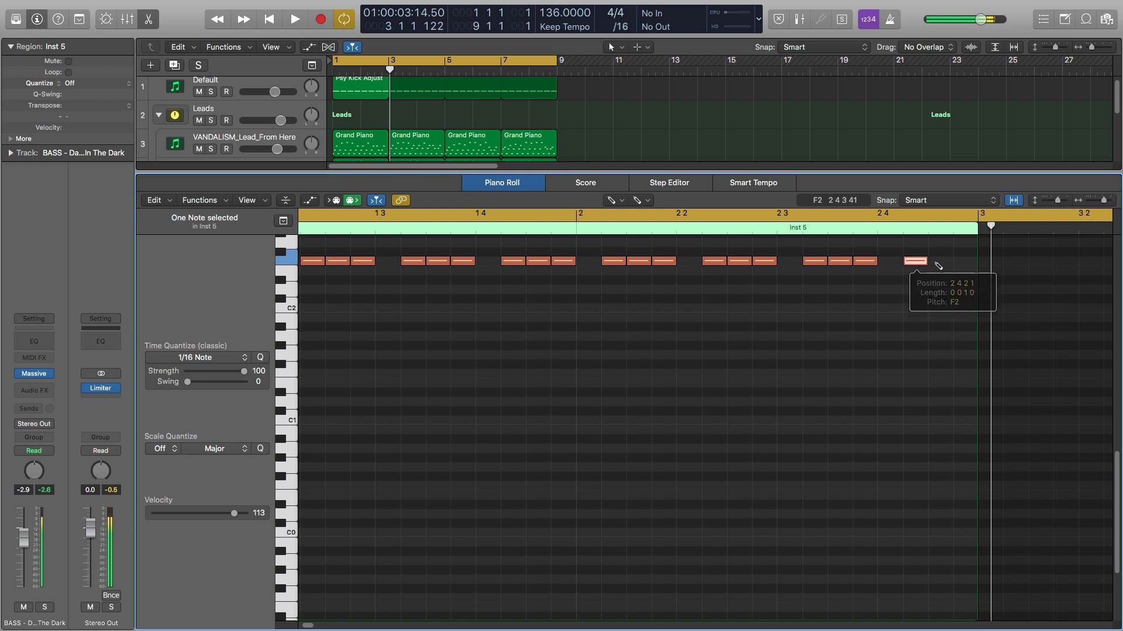
pyautogui.click(940, 261)
pyautogui.click(966, 262)
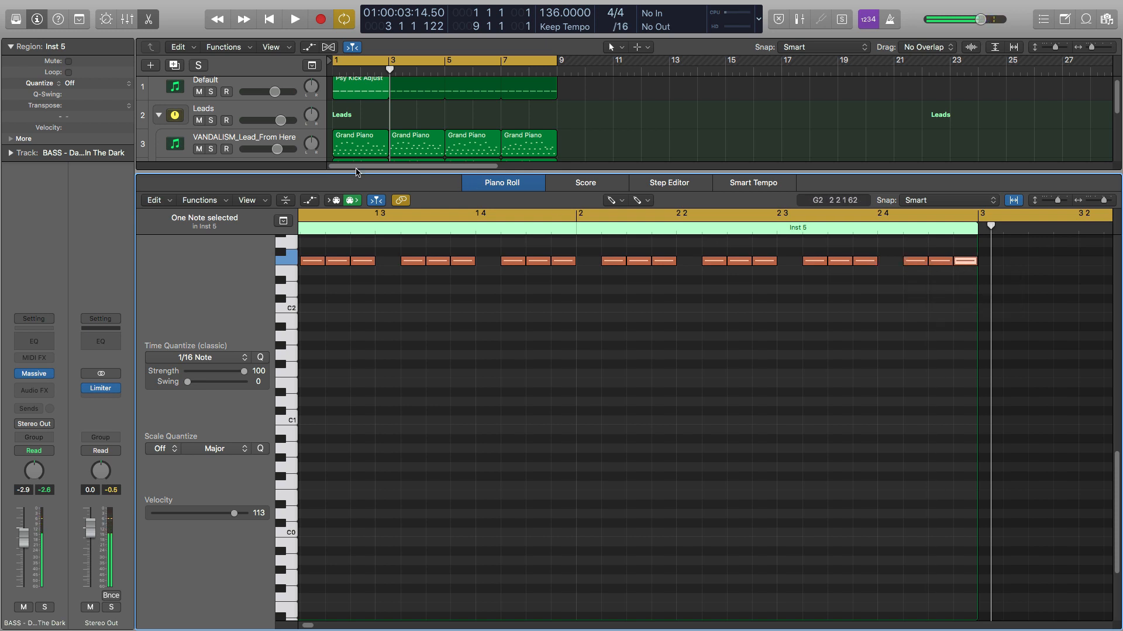
# Enlarge the Tracks area to show all six tracks, and lower the bass track's volume to -4.9 dB while auditioning the mix
pyautogui.press('space')
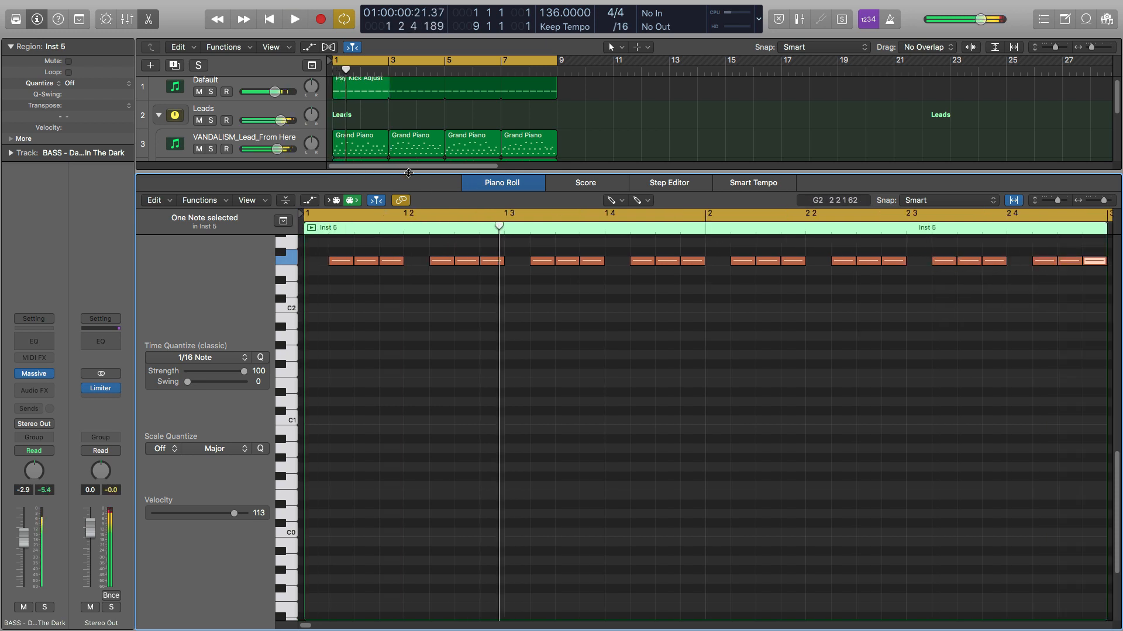
pyautogui.moveTo(408, 173); pyautogui.dragTo(411, 369)
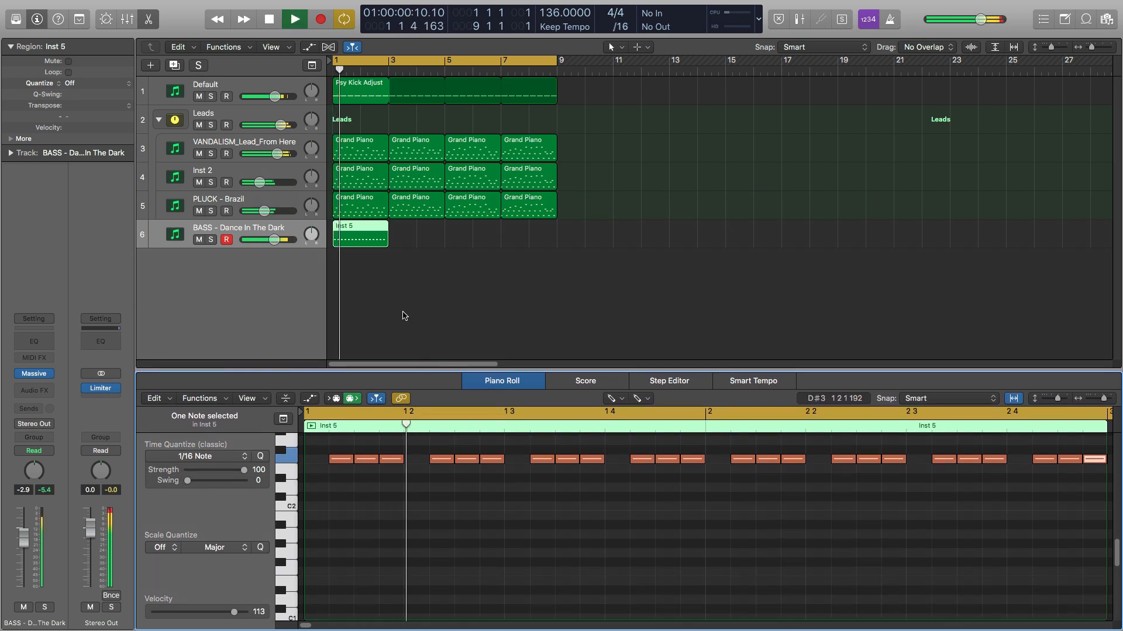
pyautogui.press('space')
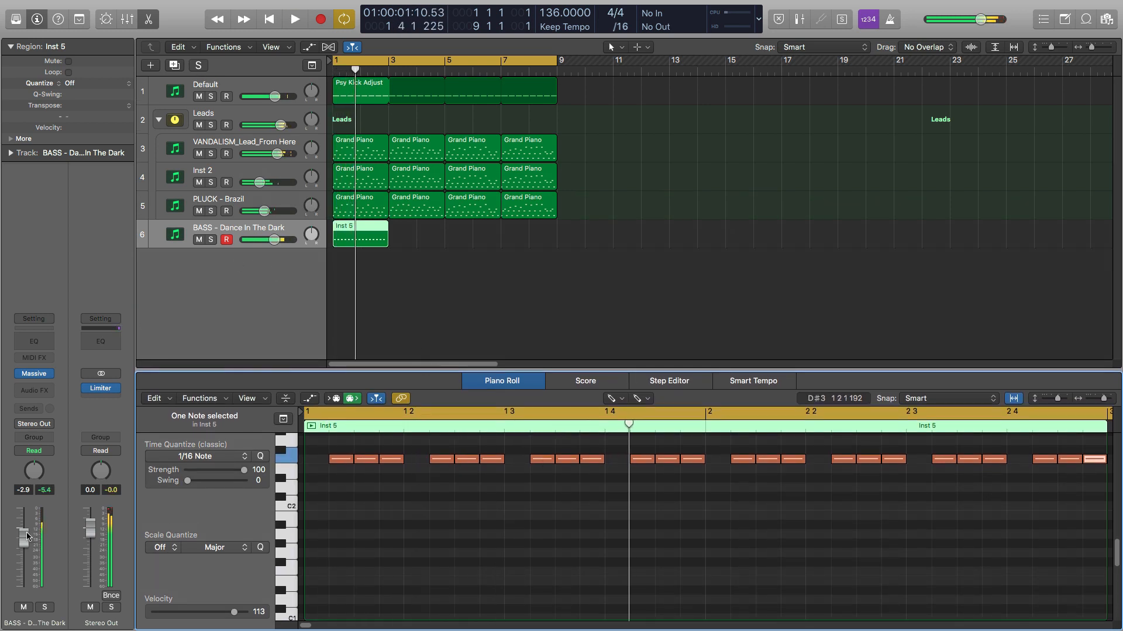
pyautogui.moveTo(27, 536); pyautogui.dragTo(33, 549)
pyautogui.press('space')
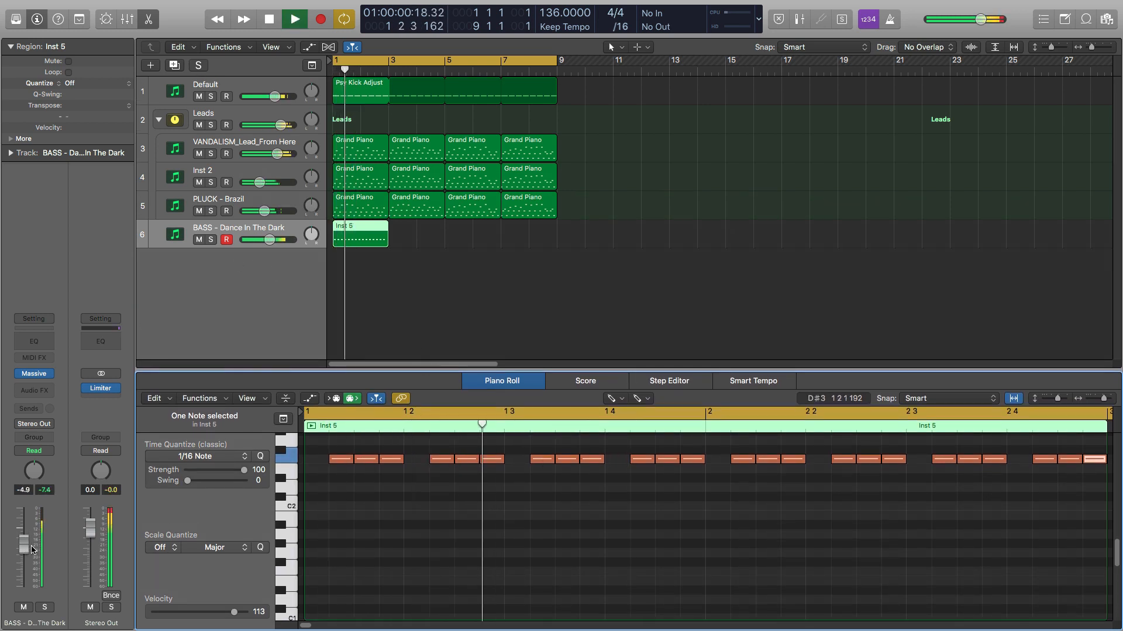
pyautogui.press('space')
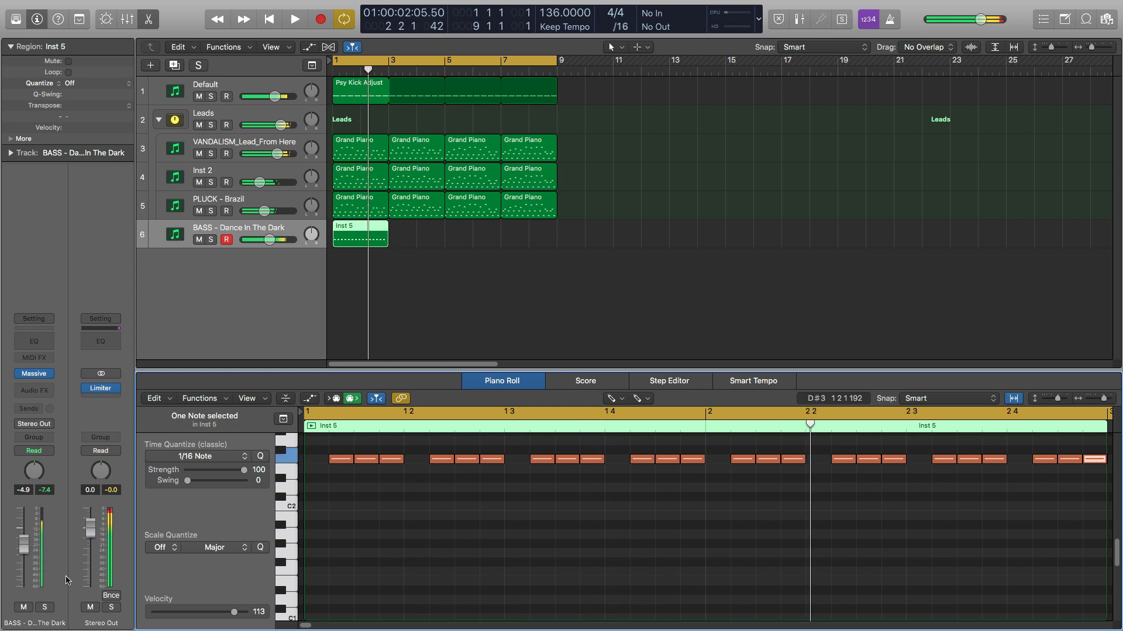
# Reload the bass track's Massive instrument in its Stereo version and play back the arrangement
pyautogui.click(49, 376)
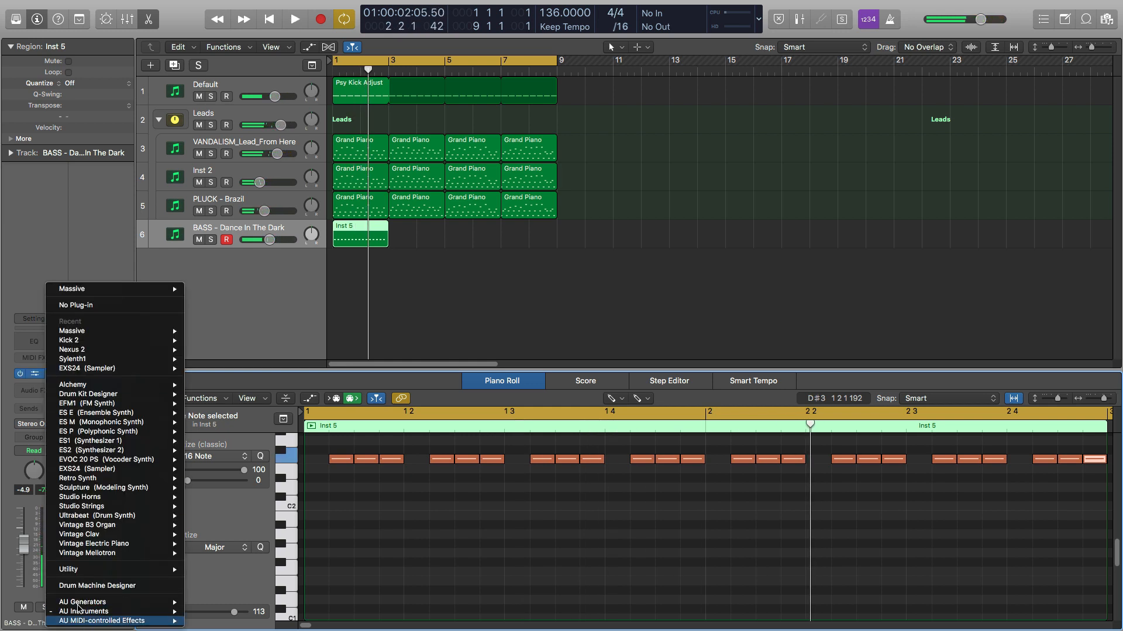
pyautogui.moveTo(176, 611)
pyautogui.moveTo(211, 508)
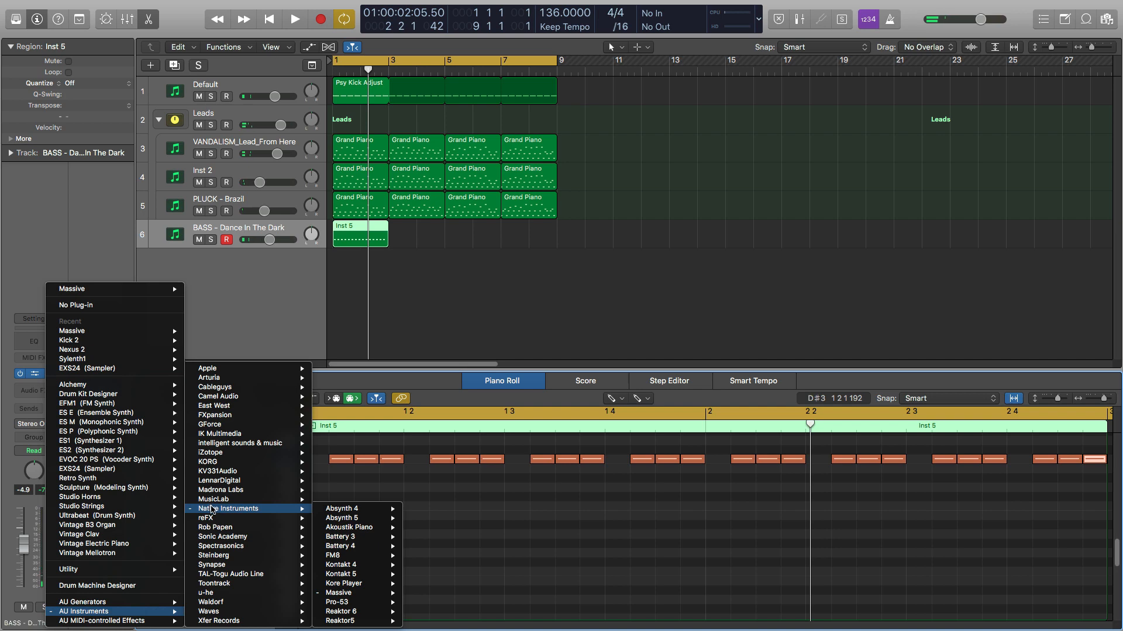
pyautogui.moveTo(345, 595)
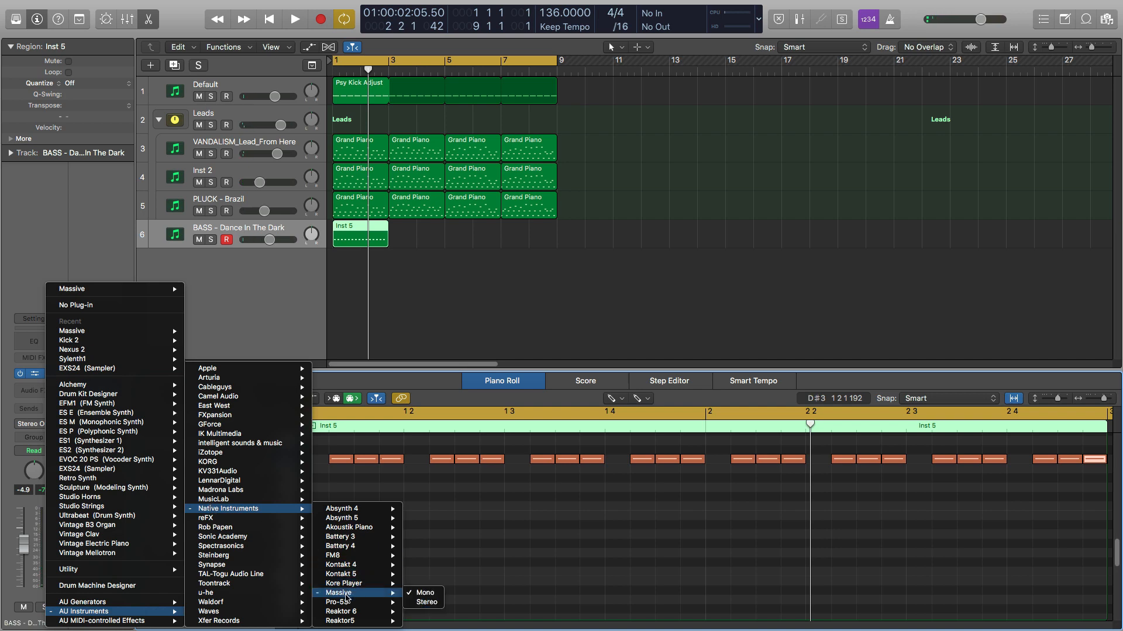
pyautogui.click(426, 603)
pyautogui.press('space')
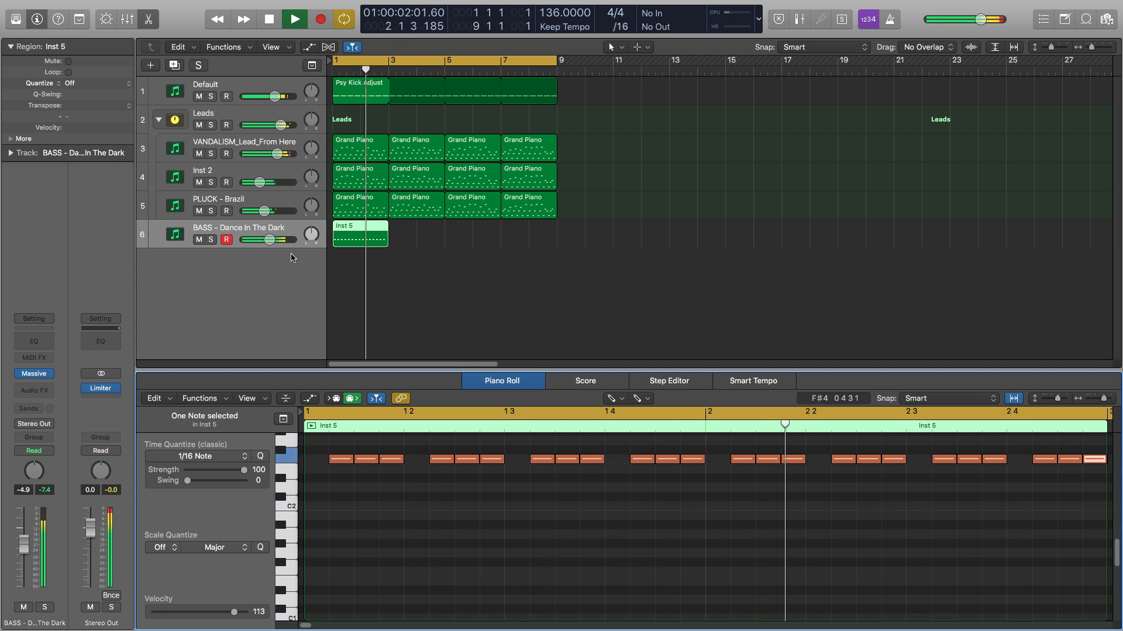
pyautogui.press('space')
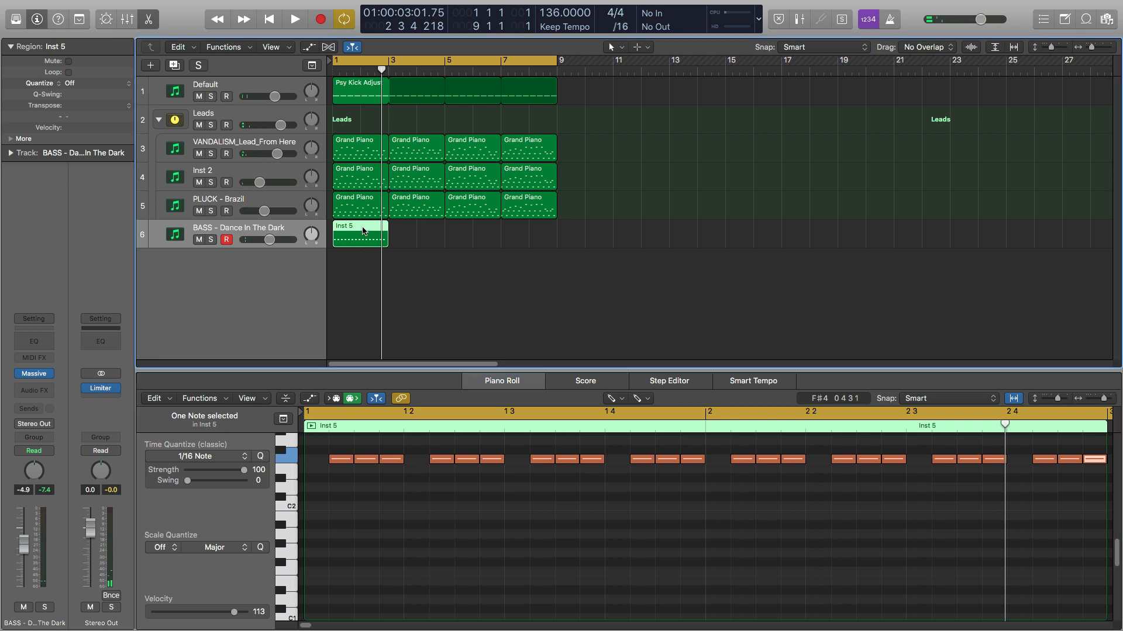
# Copy the Inst 5 bass region to bars 3, 5 and 7, and open the bar 3 copy in the Piano Roll
pyautogui.moveTo(361, 231); pyautogui.dragTo(524, 232)
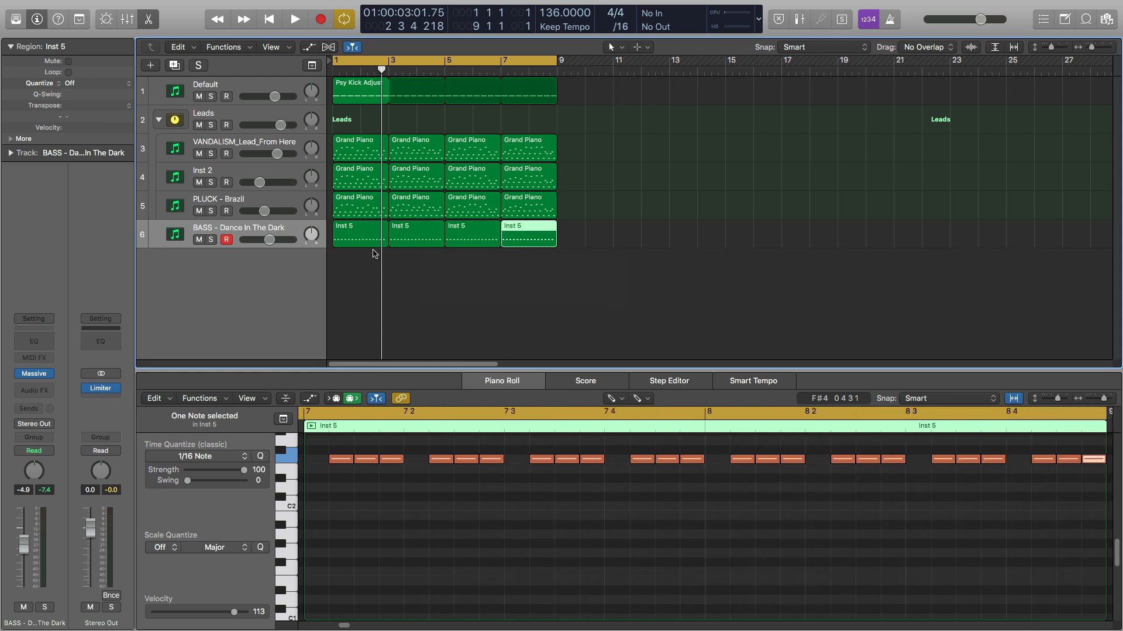
pyautogui.click(409, 235)
pyautogui.hscroll(-10, 383, 515)
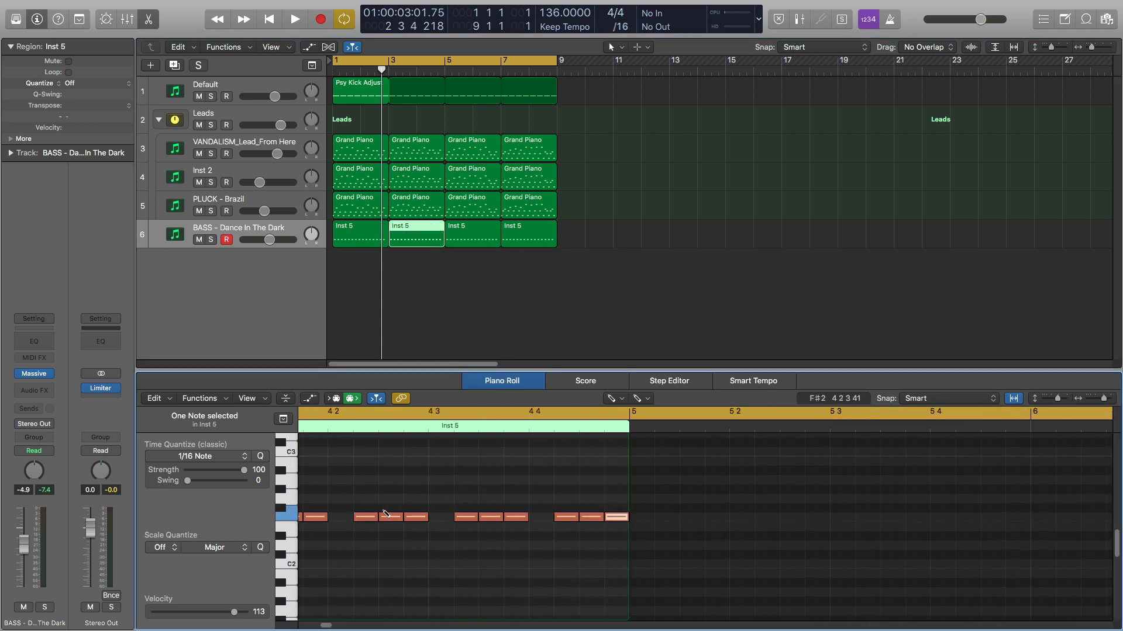
pyautogui.hscroll(5, 569, 484)
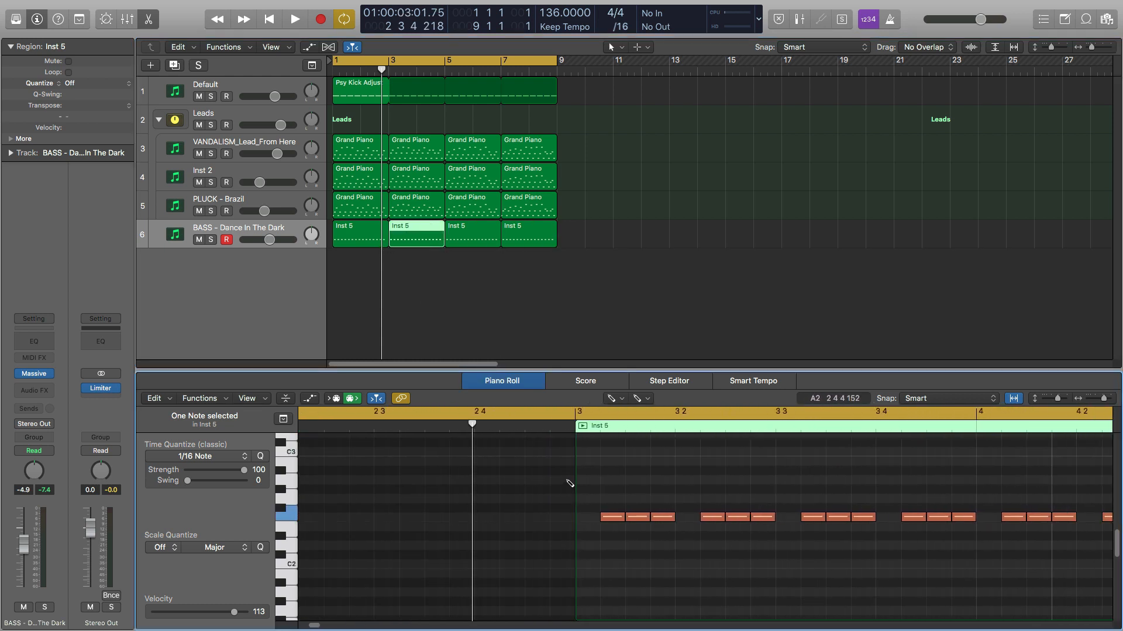
pyautogui.scroll(-3, 490, 476)
pyautogui.scroll(-2, 490, 476)
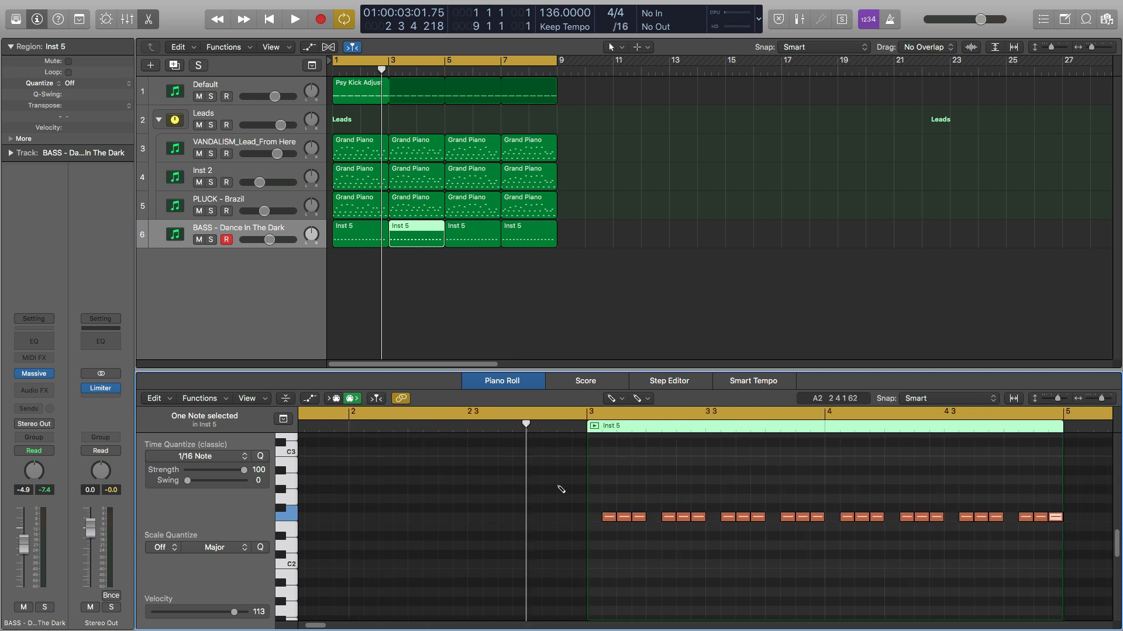
# Delete the stray long note with the Pointer Tool, then move all notes of the bar 3 region down to C#2
pyautogui.moveTo(605, 479)
pyautogui.mouseDown()
pyautogui.moveTo(736, 545)
pyautogui.moveTo(791, 546)
pyautogui.mouseUp()
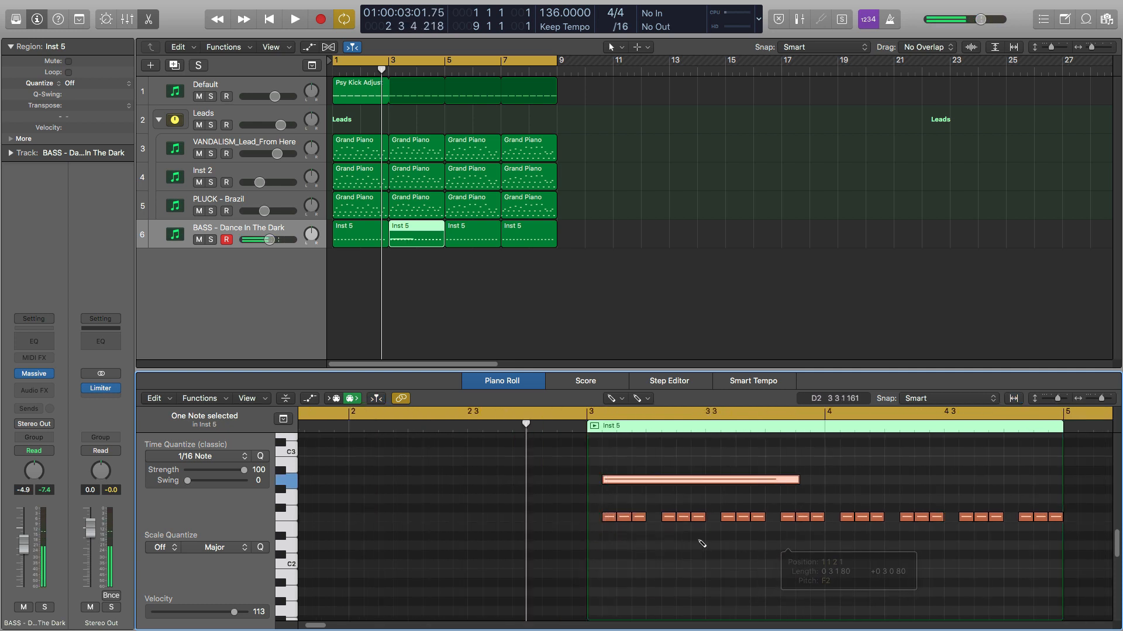
pyautogui.click(611, 401)
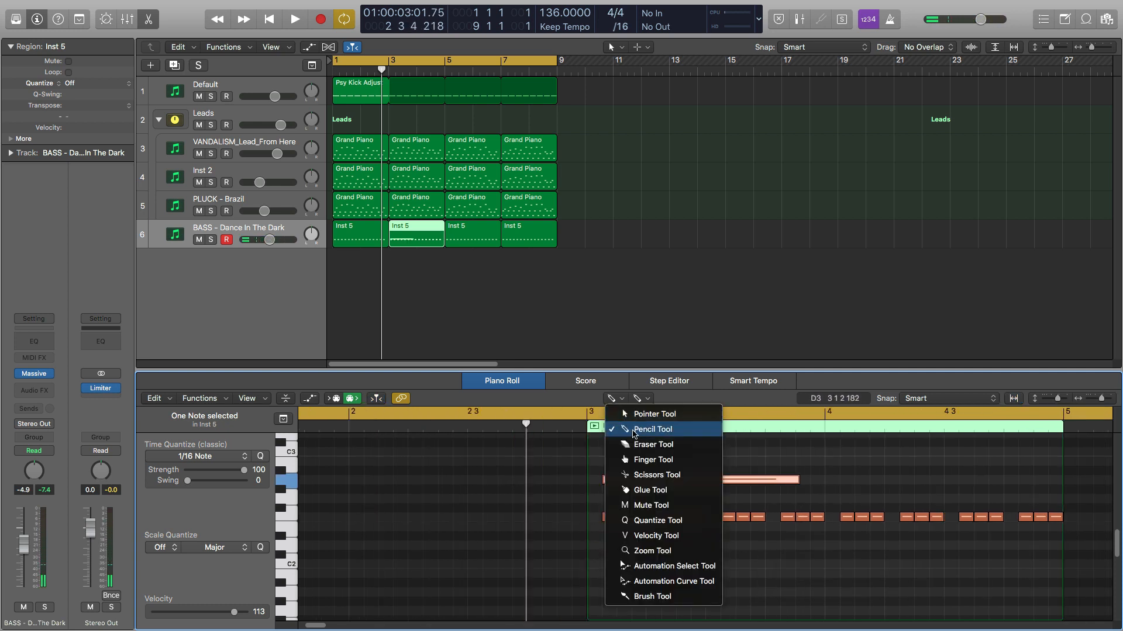
pyautogui.click(674, 475)
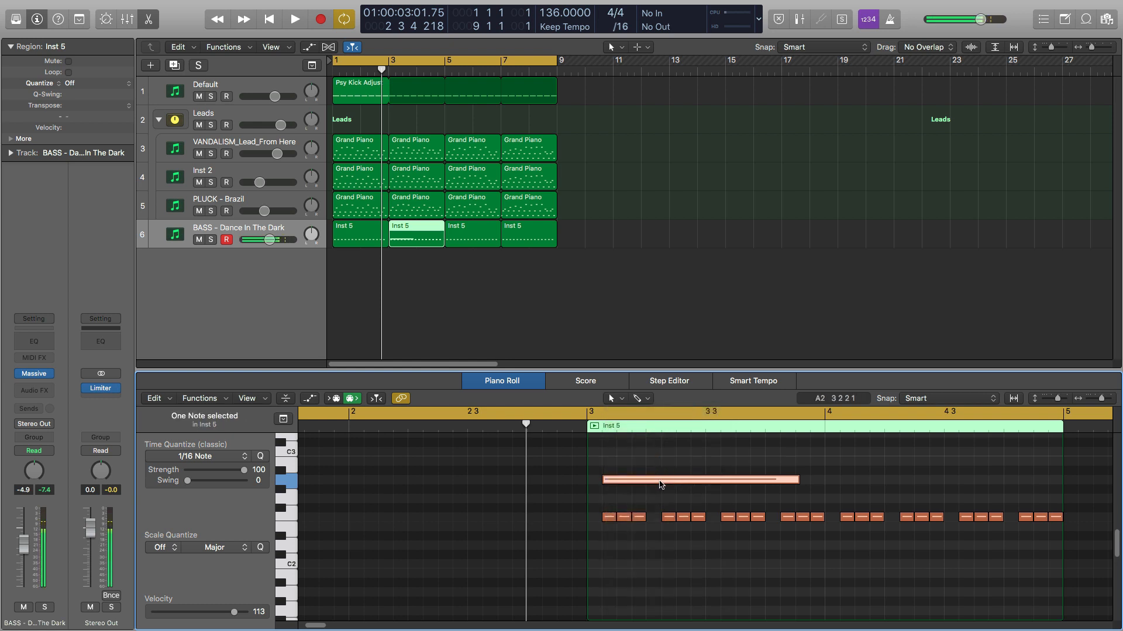
pyautogui.press('Delete')
pyautogui.moveTo(602, 478); pyautogui.dragTo(1033, 554)
pyautogui.moveTo(1057, 561); pyautogui.dragTo(1061, 560)
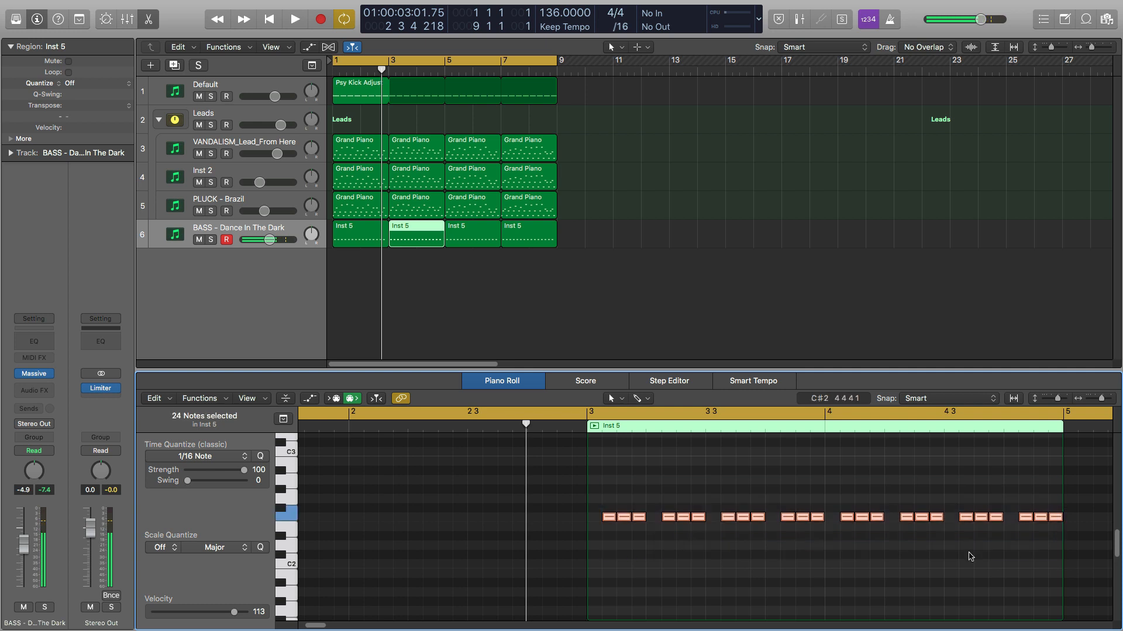
pyautogui.moveTo(608, 522); pyautogui.dragTo(608, 554)
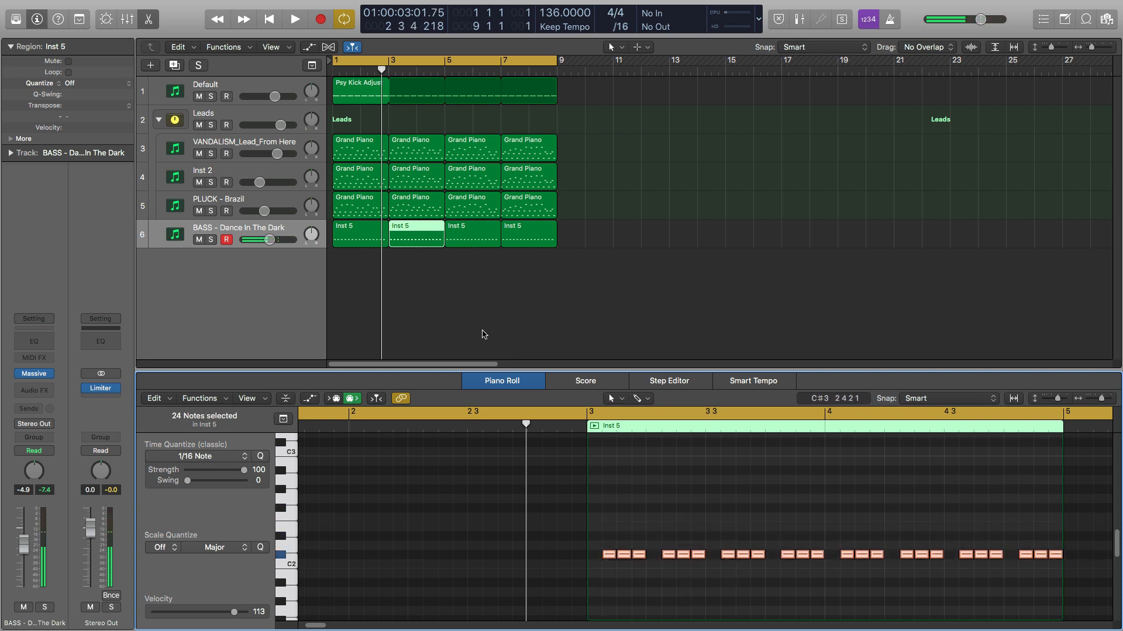
# Select all notes in the bar 5 bass region and move them down to D#2
pyautogui.click(469, 240)
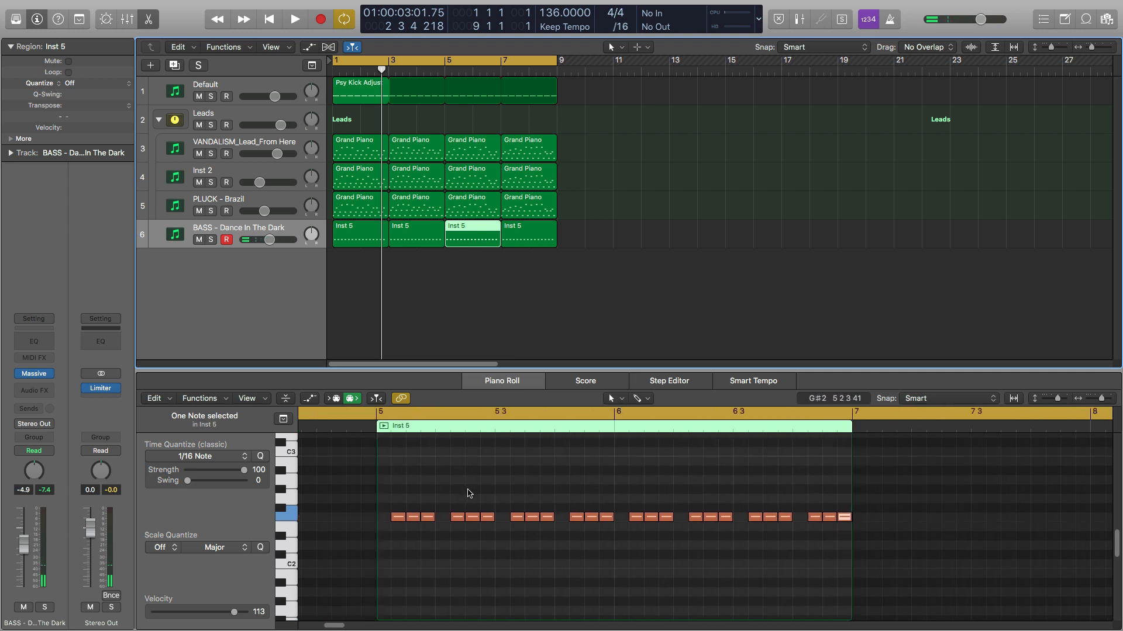
pyautogui.moveTo(440, 500); pyautogui.dragTo(958, 582)
pyautogui.moveTo(453, 519); pyautogui.dragTo(453, 538)
# Select all notes in the bar 7 bass region and move them down to C2
pyautogui.click(532, 239)
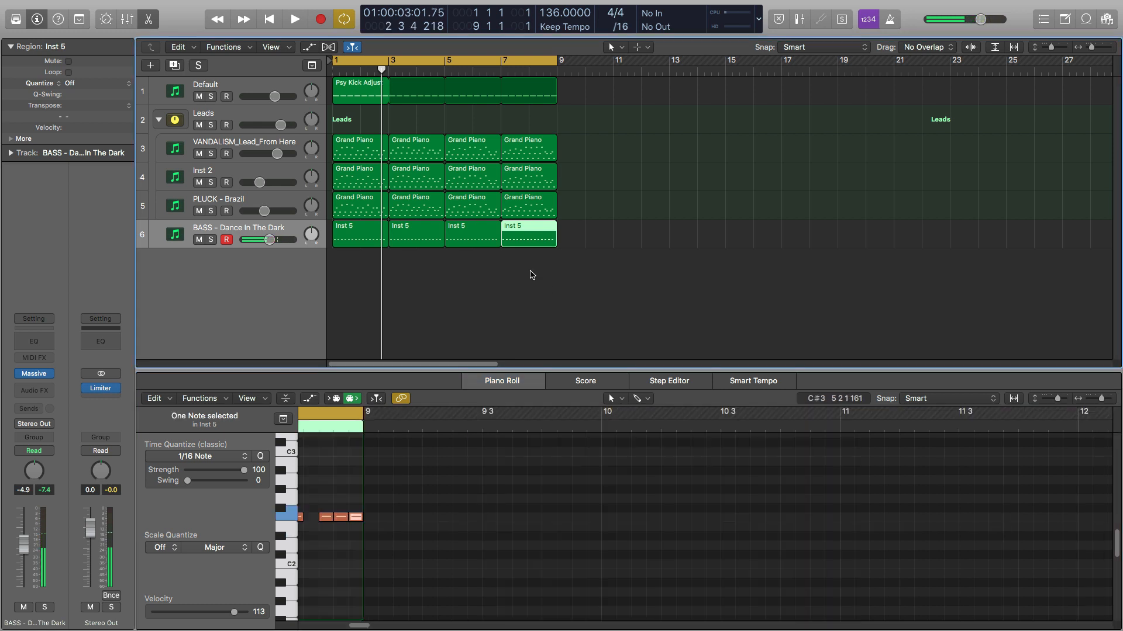
pyautogui.hscroll(-10, 350, 504)
pyautogui.moveTo(452, 500); pyautogui.dragTo(913, 590)
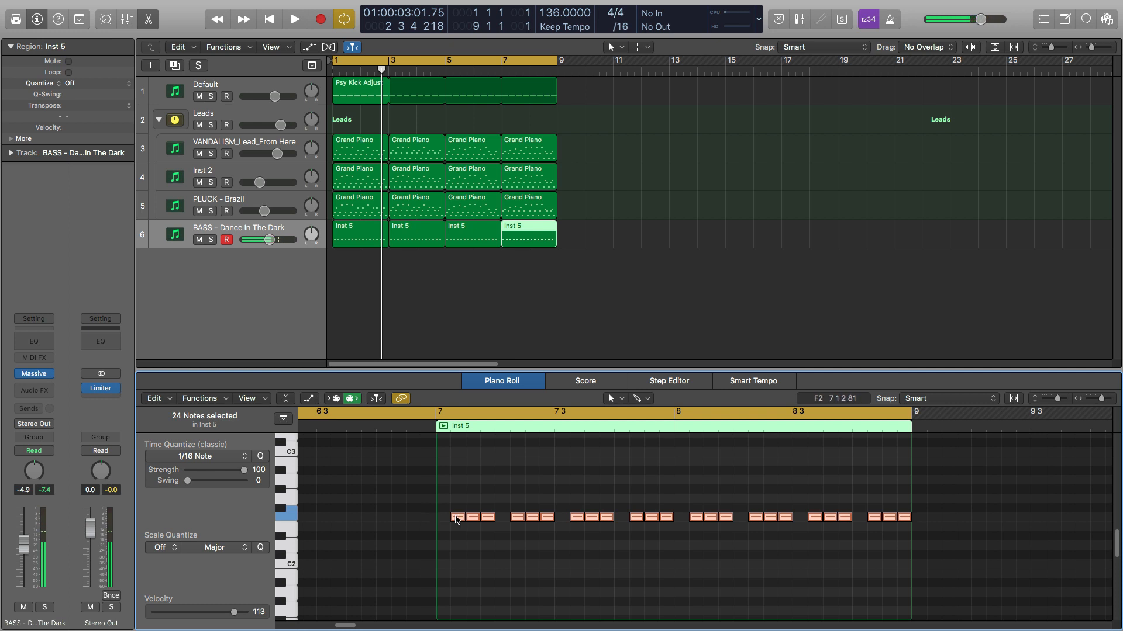
pyautogui.moveTo(456, 522); pyautogui.dragTo(460, 565)
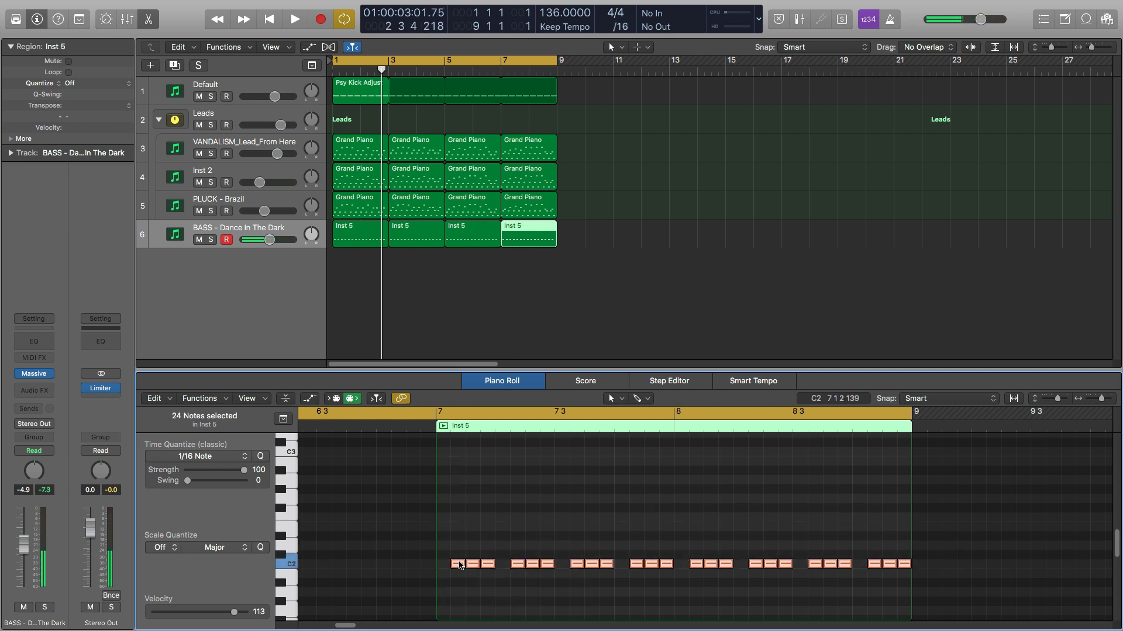
# Solo the bass track and the Default kick track, and play them back together
pyautogui.click(211, 240)
pyautogui.click(212, 96)
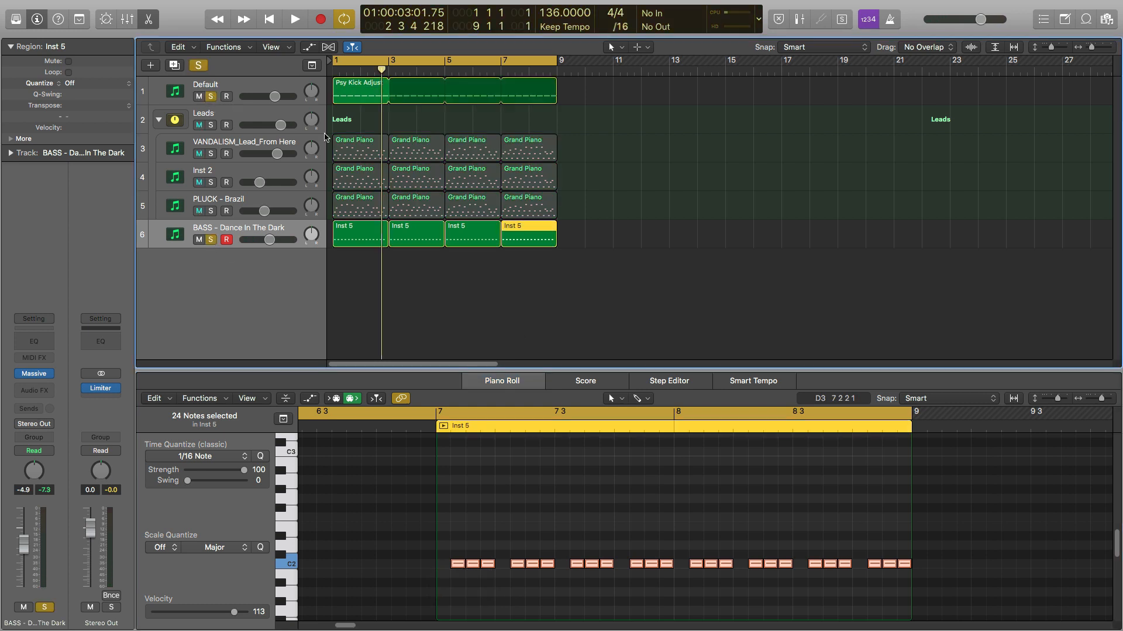
pyautogui.press('space')
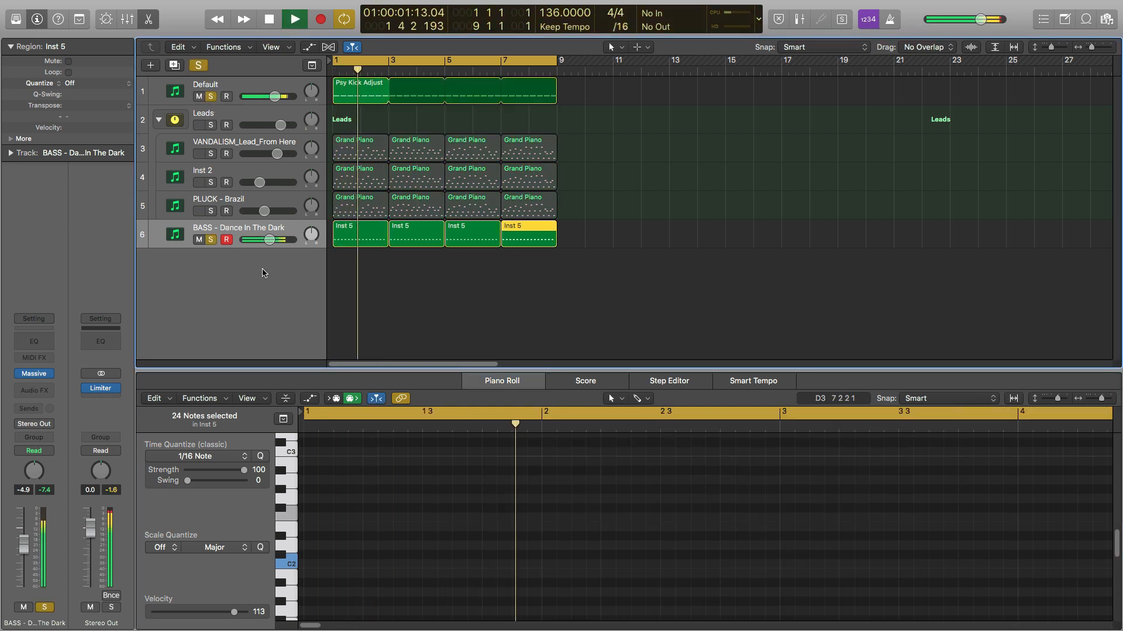
# Open the bass track's Massive window, move it clear of the channel strips and show its preset browser
pyautogui.click(46, 375)
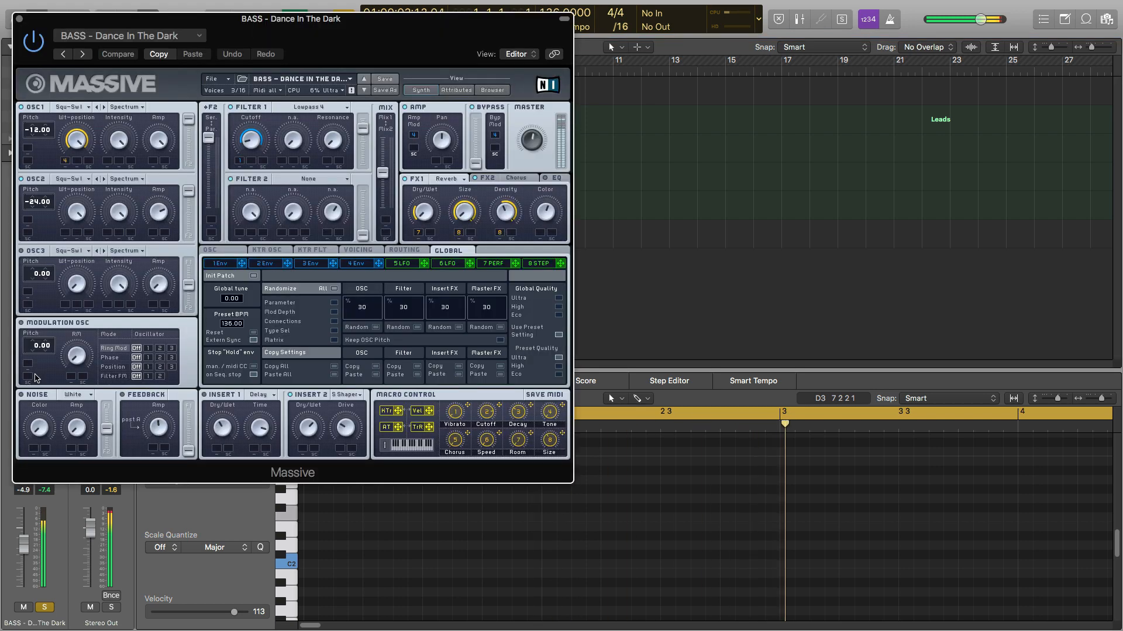
pyautogui.moveTo(204, 27); pyautogui.dragTo(397, 44)
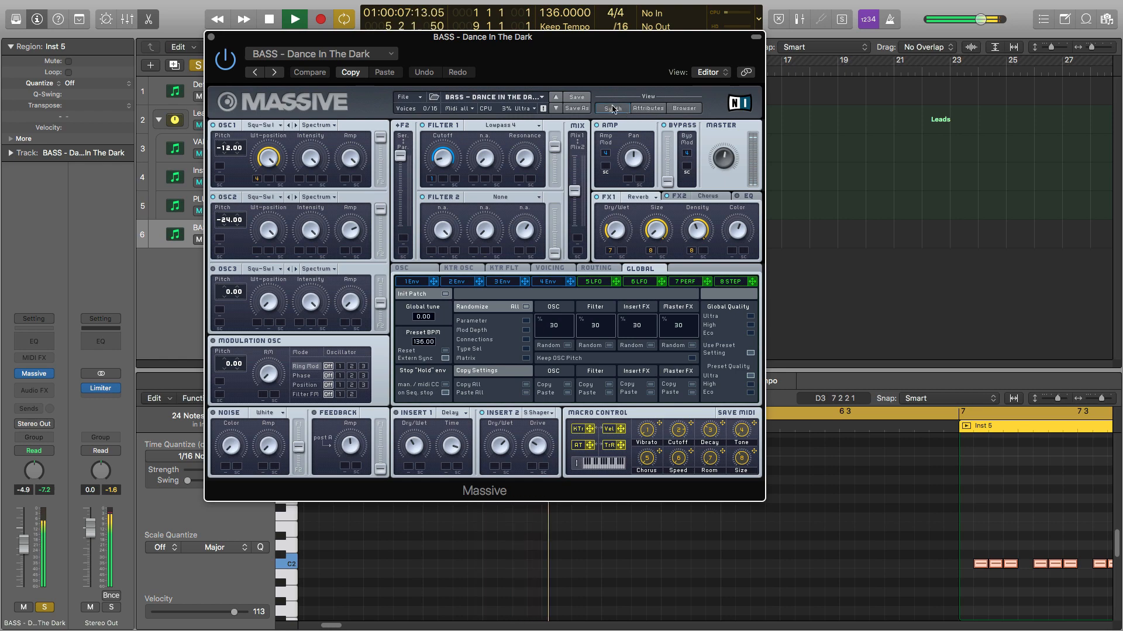
pyautogui.click(683, 109)
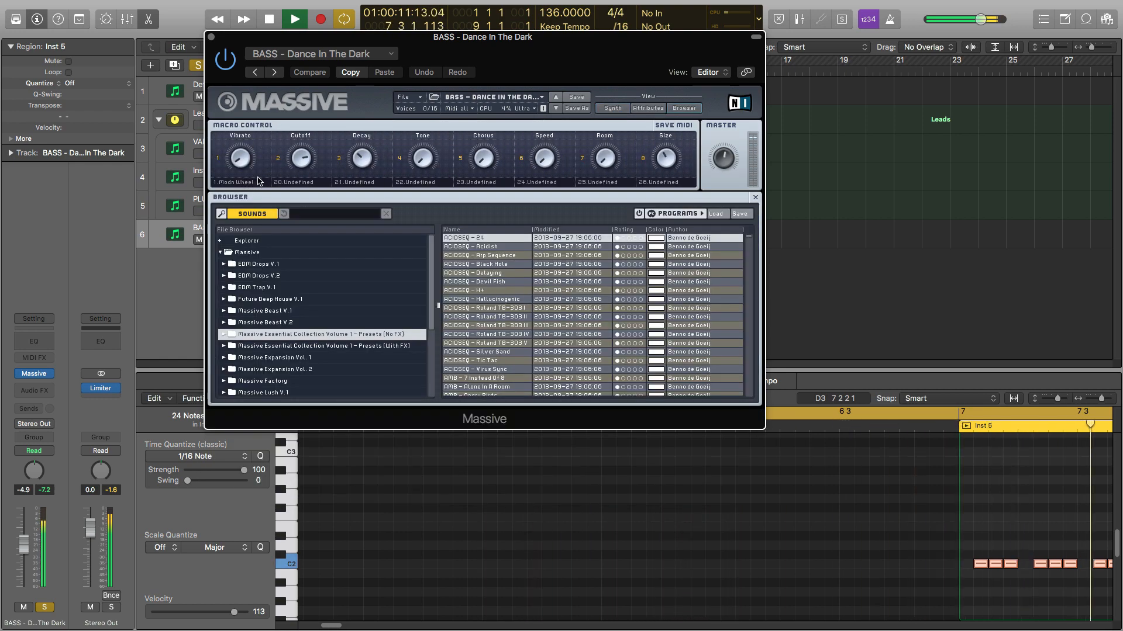
# Adjust the Cutoff macro of the bass track's Massive during playback, close the plug-in window and stop playback
pyautogui.moveTo(302, 160); pyautogui.dragTo(303, 183)
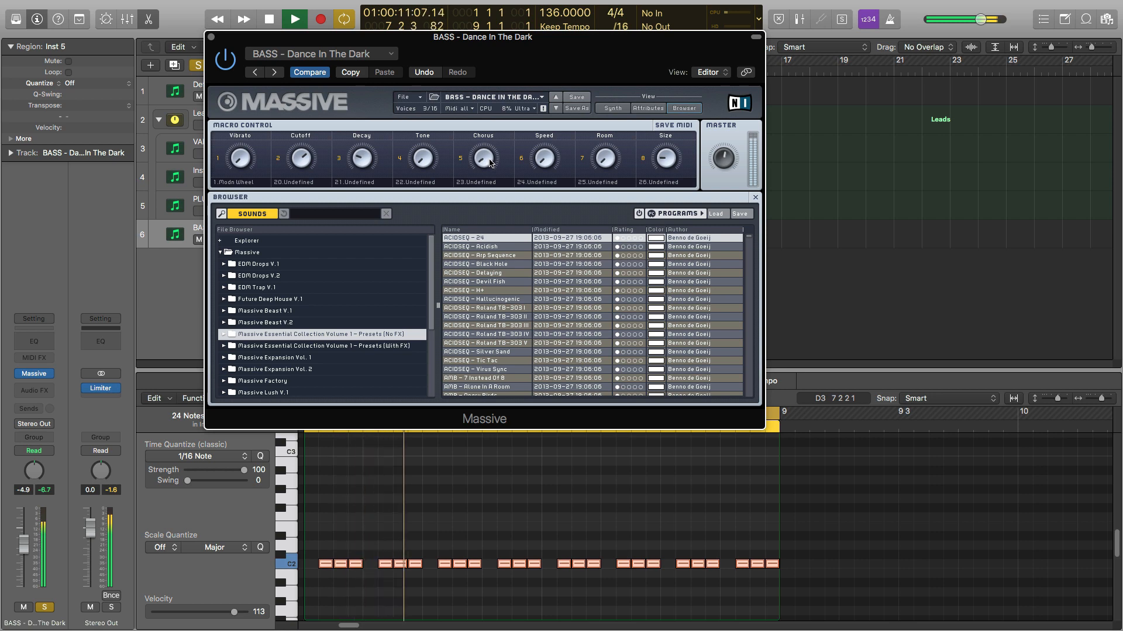
pyautogui.click(211, 37)
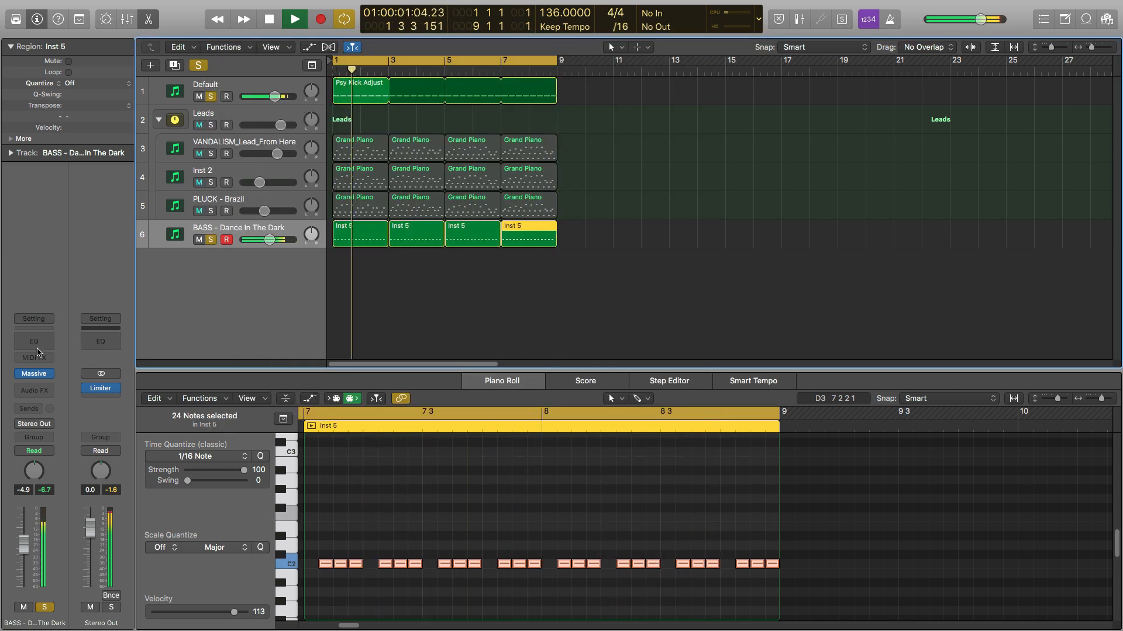
pyautogui.press('space')
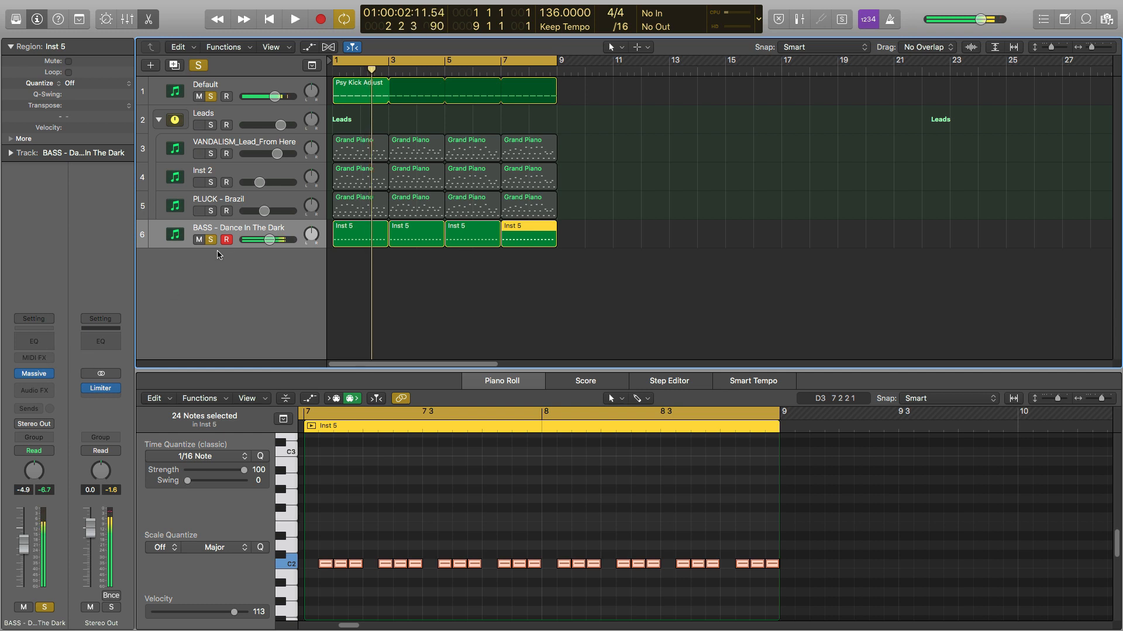
# Add a Channel EQ to the bass track, set its high-cut frequency to 1780 Hz during playback, and move the window clear of the channel strips
pyautogui.click(40, 343)
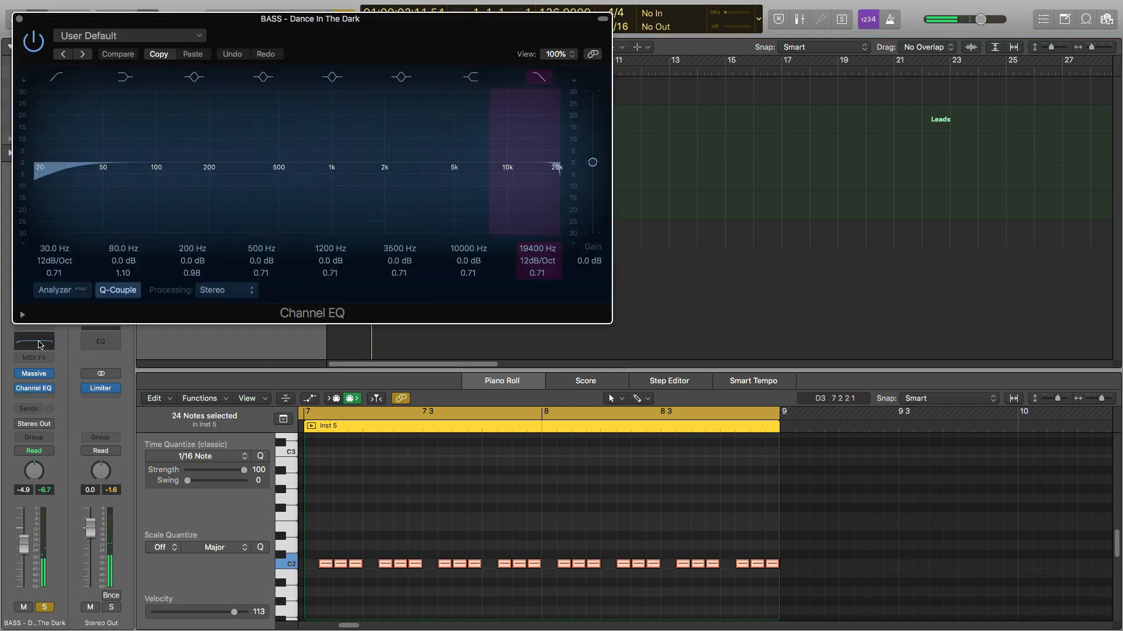
pyautogui.press('space')
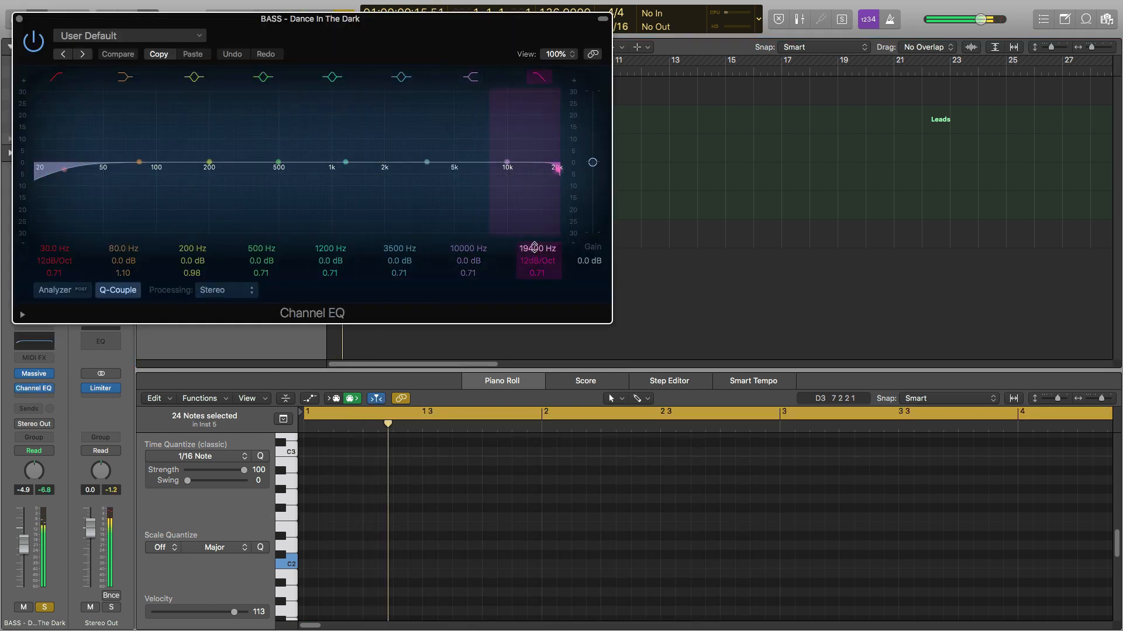
pyautogui.moveTo(534, 246); pyautogui.dragTo(534, 330)
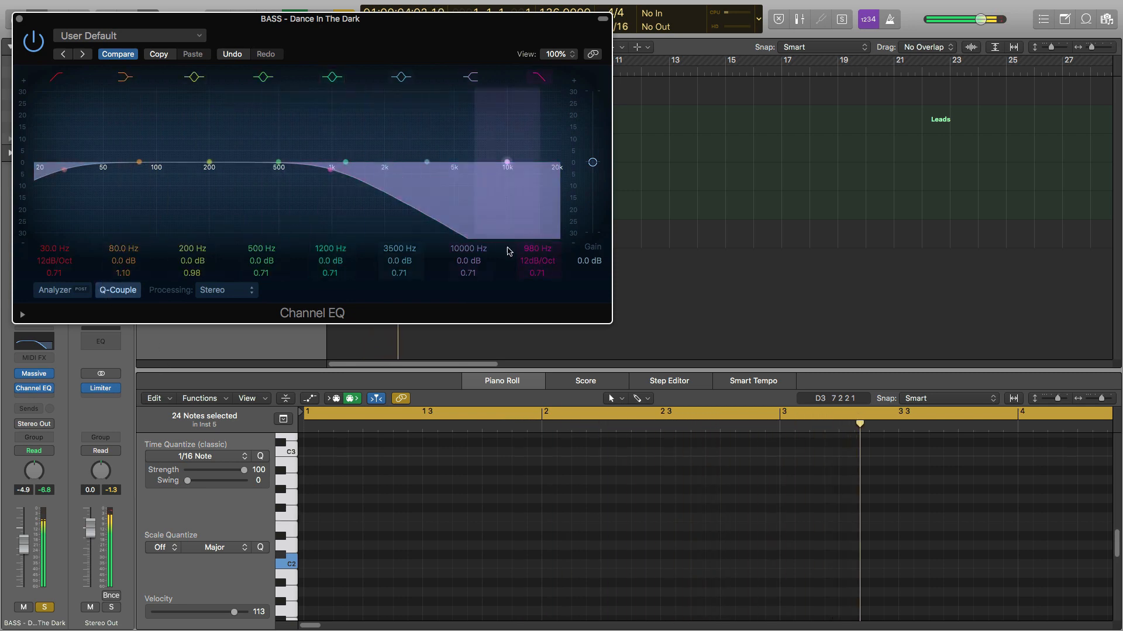
pyautogui.moveTo(535, 248); pyautogui.dragTo(535, 227)
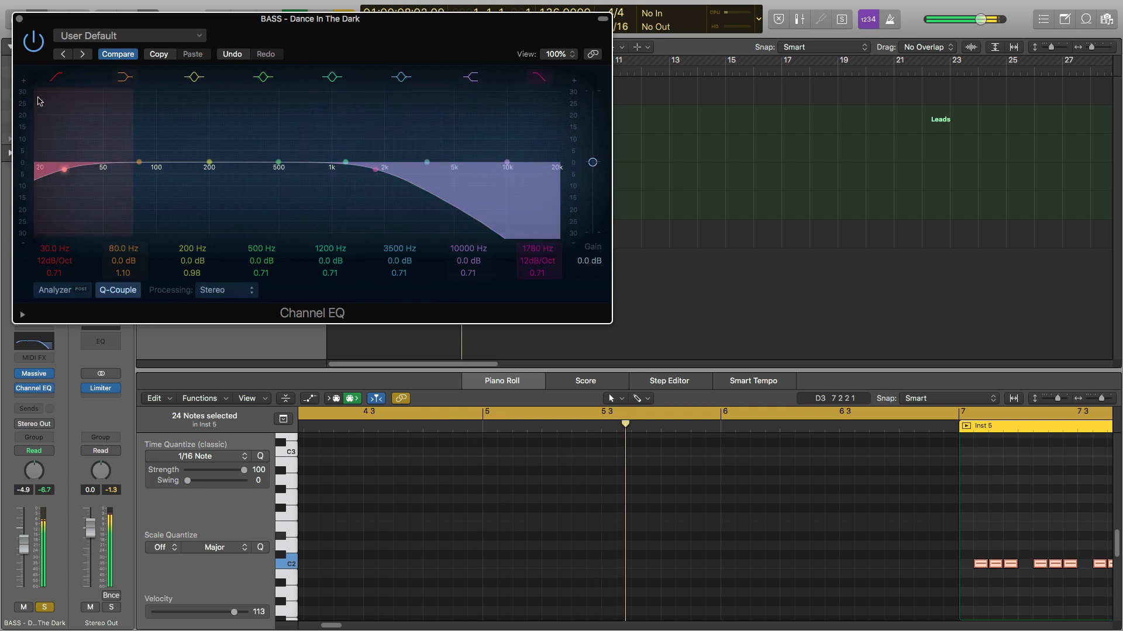
pyautogui.moveTo(35, 22); pyautogui.dragTo(371, 26)
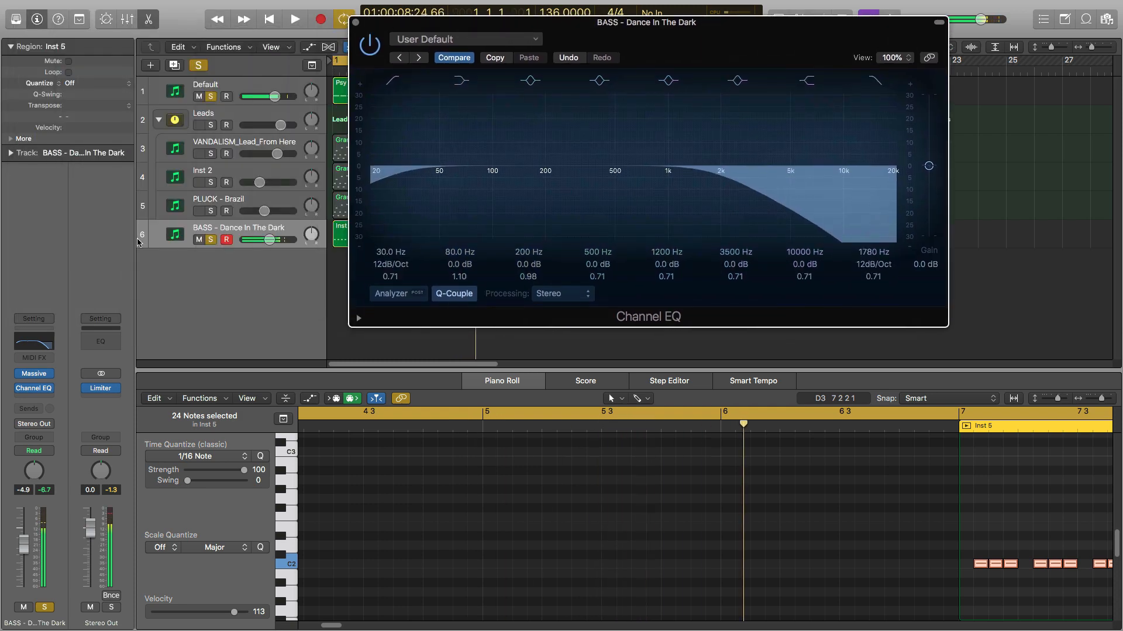
# Insert a Compressor ahead of the Channel EQ on the bass track and choose the Vintage VCA model
pyautogui.click(53, 387)
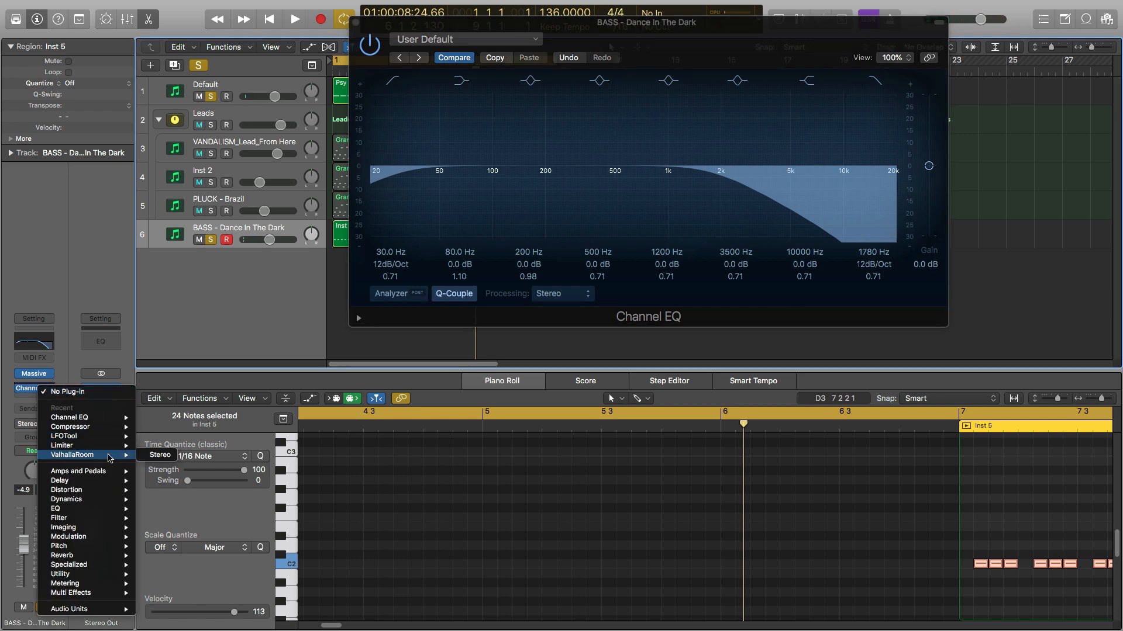
pyautogui.moveTo(94, 427)
pyautogui.click(161, 426)
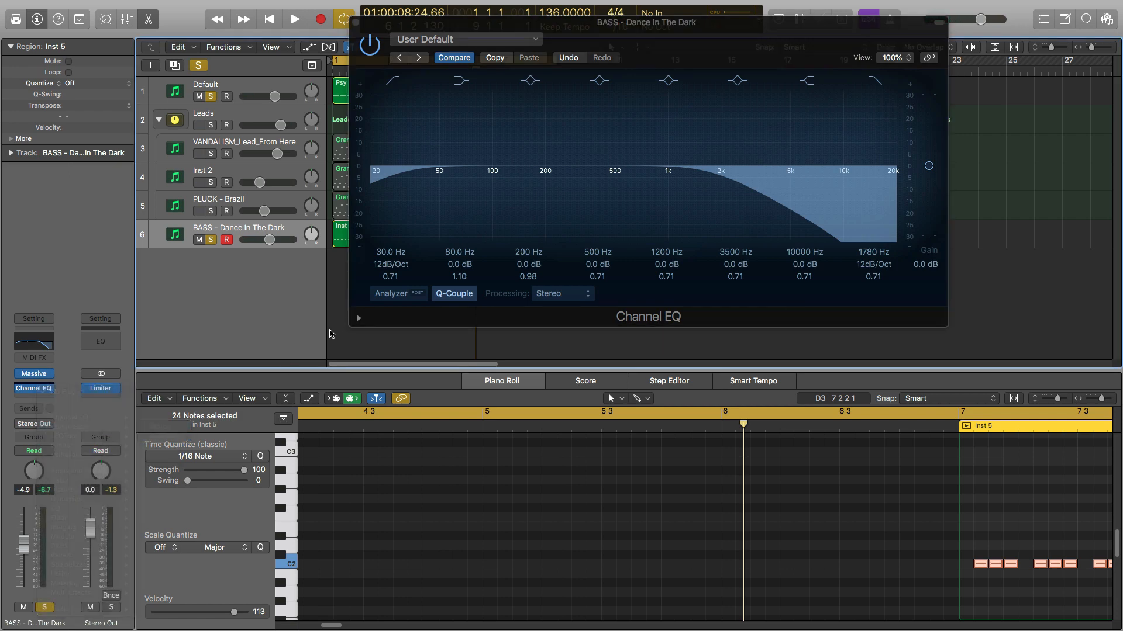
pyautogui.click(660, 99)
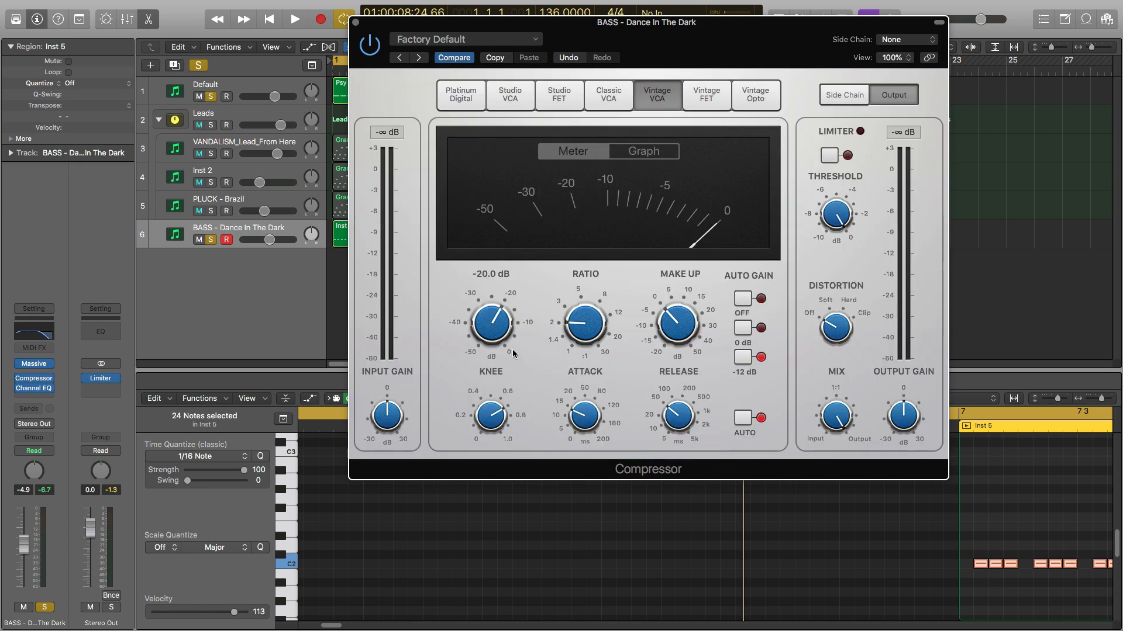
# During playback, set the compressor's threshold to -17.5 dB and ratio to 3.3:1, disable Auto Gain, raise make-up and attack, and shorten the release
pyautogui.press('space')
pyautogui.moveTo(492, 331); pyautogui.dragTo(491, 341)
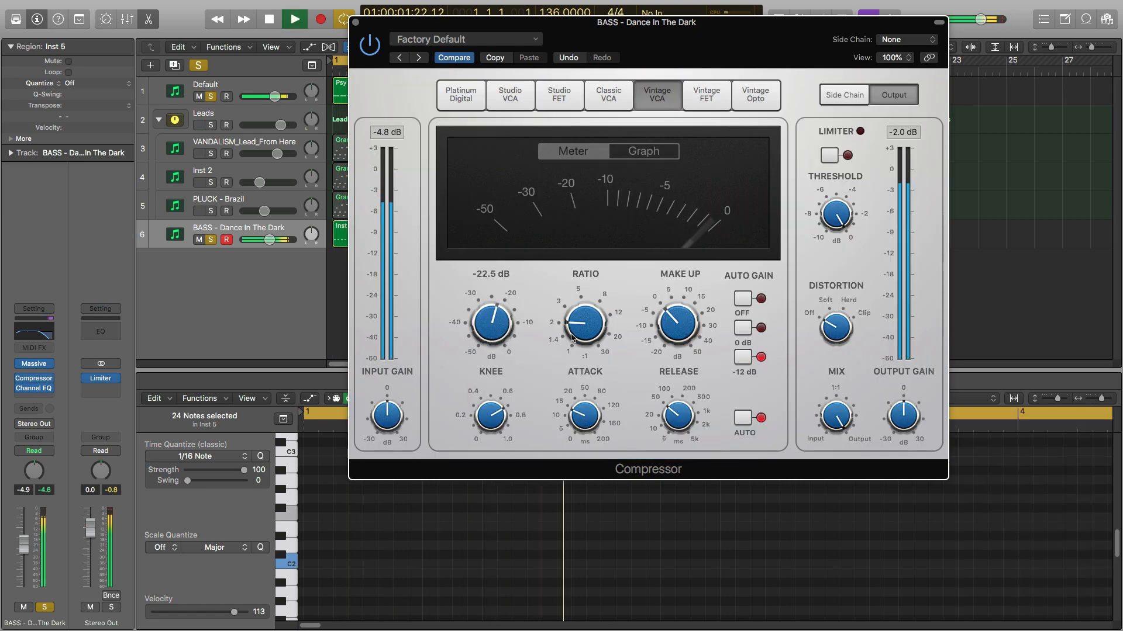
pyautogui.moveTo(666, 321)
pyautogui.mouseDown()
pyautogui.moveTo(659, 338)
pyautogui.moveTo(661, 310)
pyautogui.mouseUp()
pyautogui.moveTo(595, 330); pyautogui.dragTo(596, 319)
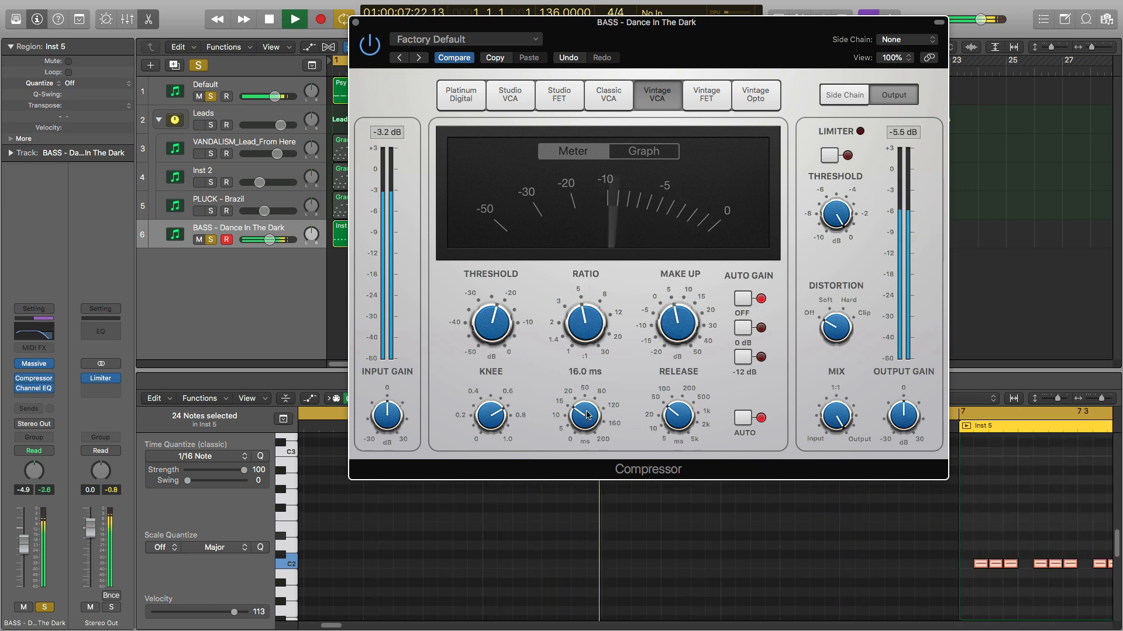
pyautogui.moveTo(582, 331); pyautogui.dragTo(581, 341)
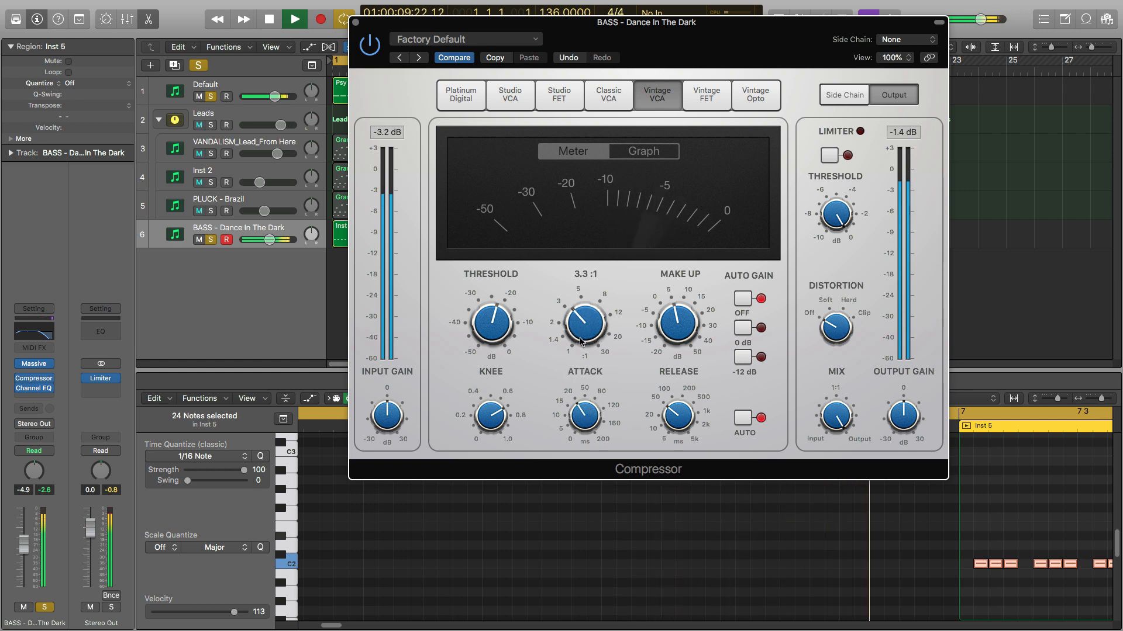
pyautogui.moveTo(493, 331)
pyautogui.mouseDown()
pyautogui.moveTo(494, 348)
pyautogui.moveTo(506, 314)
pyautogui.mouseUp()
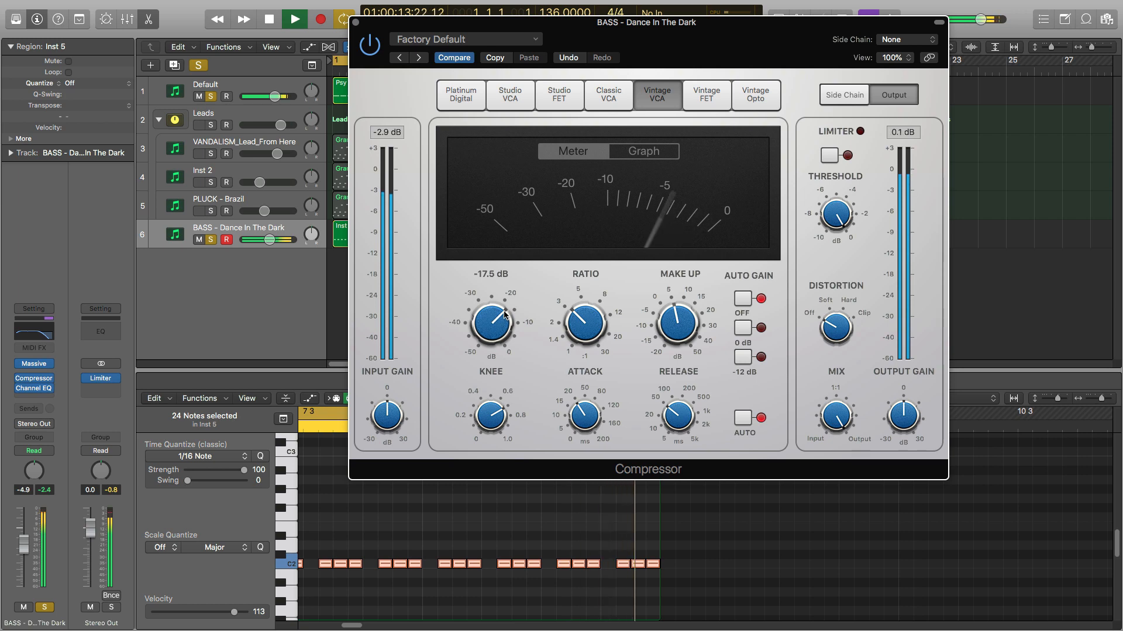
pyautogui.click(675, 417)
pyautogui.moveTo(676, 416); pyautogui.dragTo(683, 447)
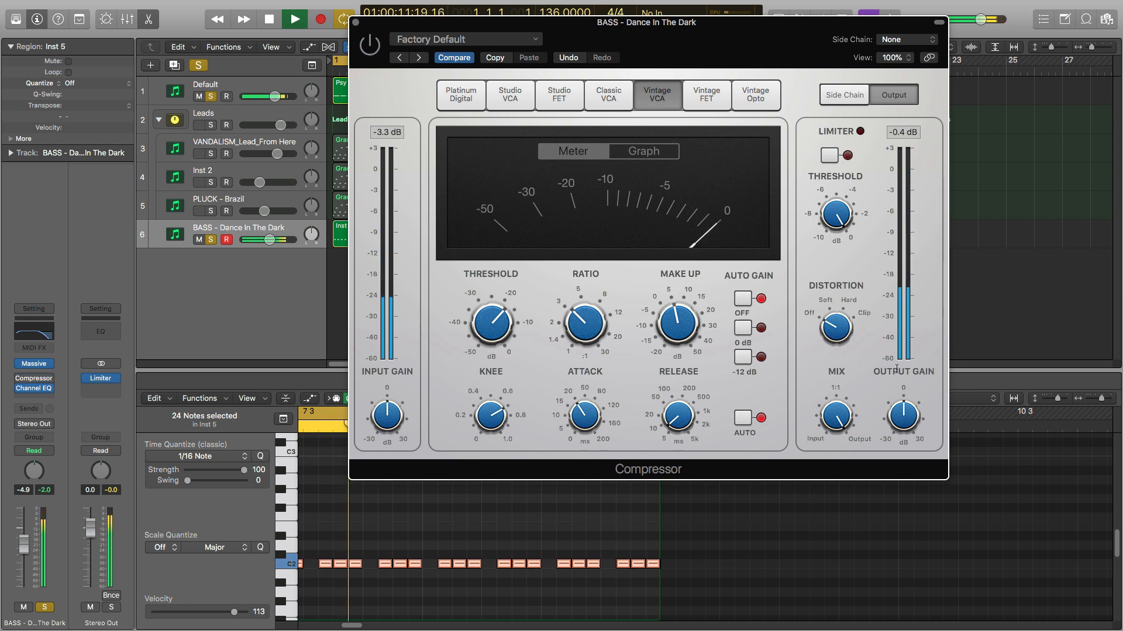
# Set the compressor's output gain to -4.0 dB and compare the bass with the compressor bypassed and active
pyautogui.click(45, 490)
pyautogui.click(371, 52)
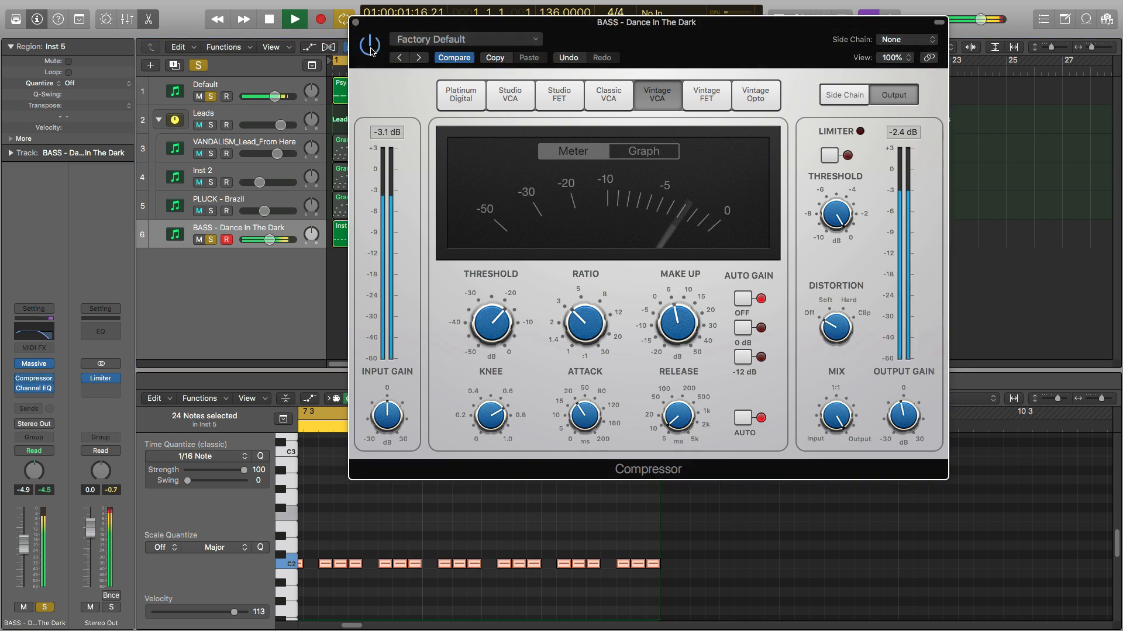
pyautogui.moveTo(901, 413); pyautogui.dragTo(897, 415)
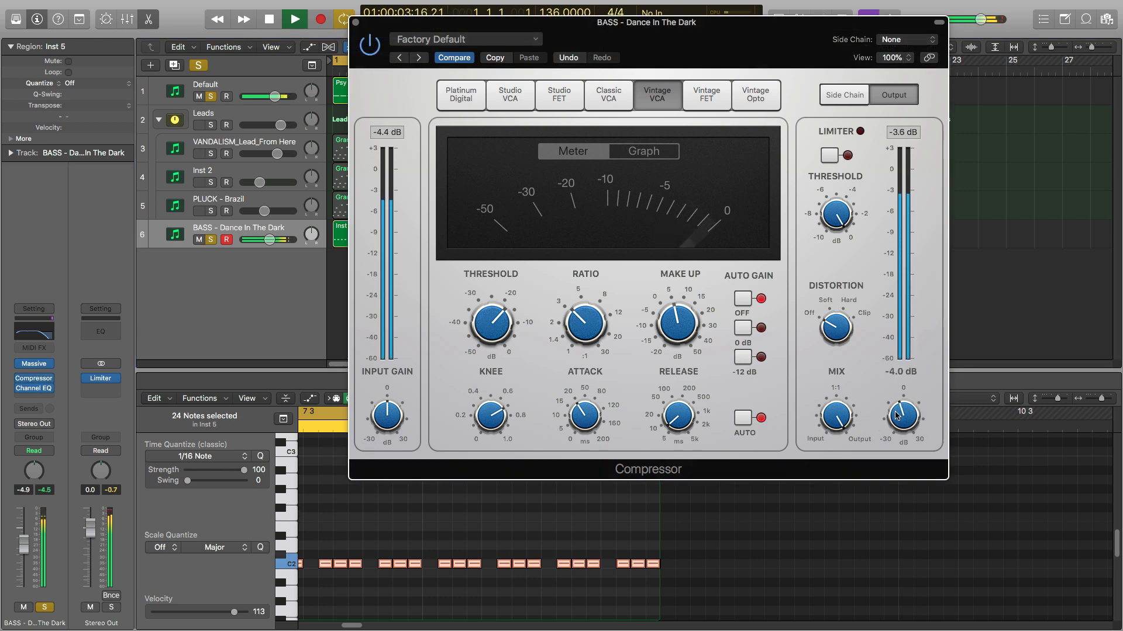
pyautogui.click(369, 52)
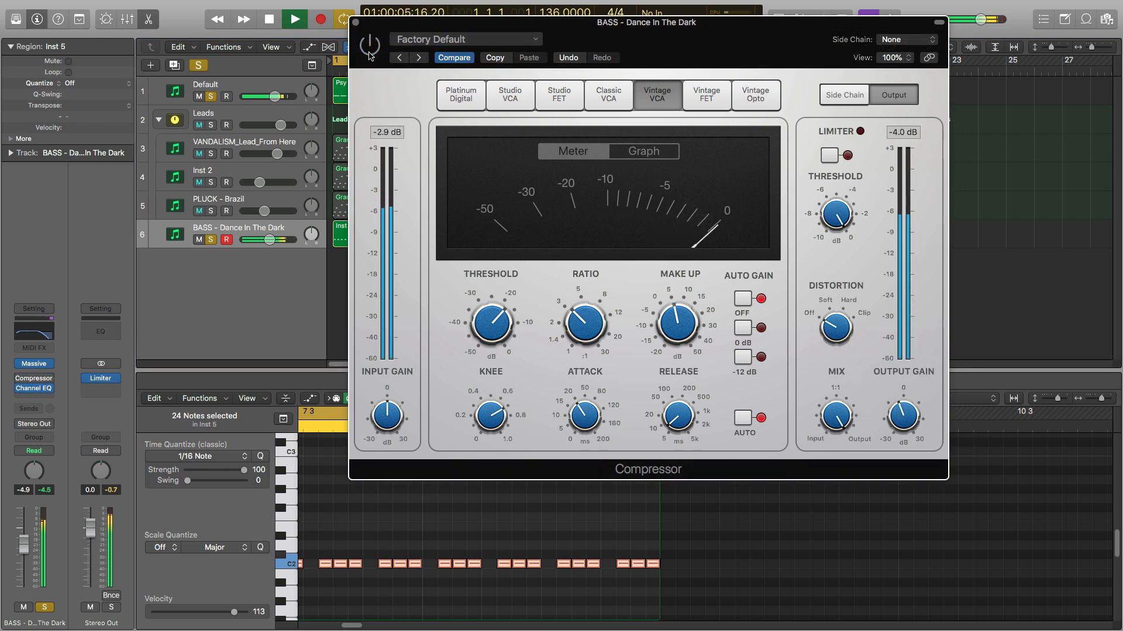
pyautogui.click(369, 51)
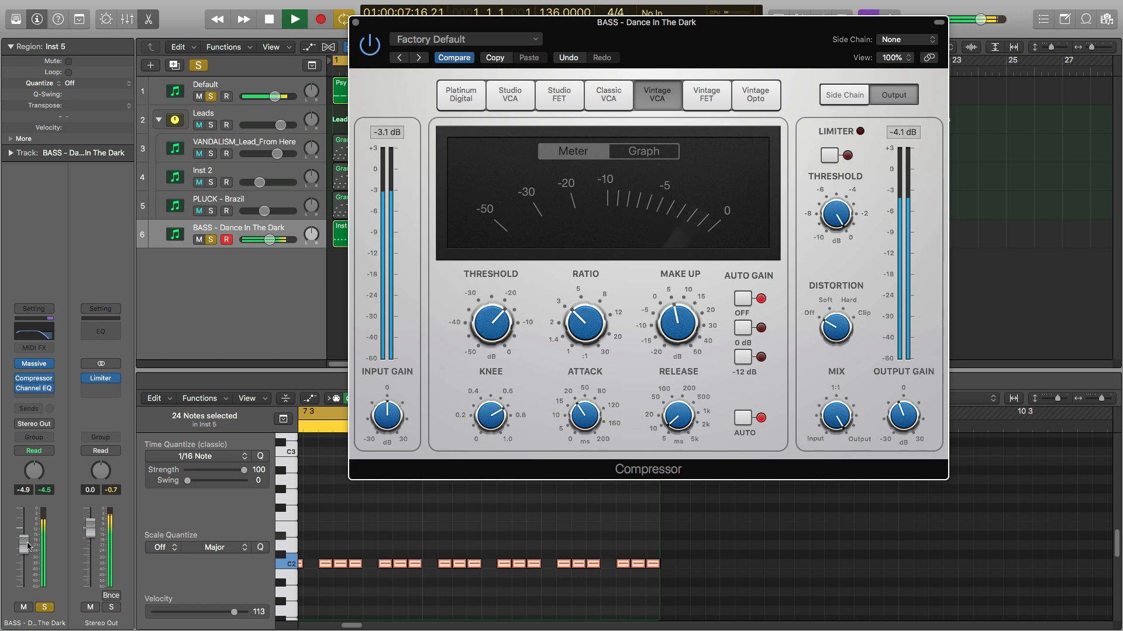
# Set the bass track's volume to -4.8 dB, clear all solos and close the compressor, then play the full mix and stop
pyautogui.click(26, 546)
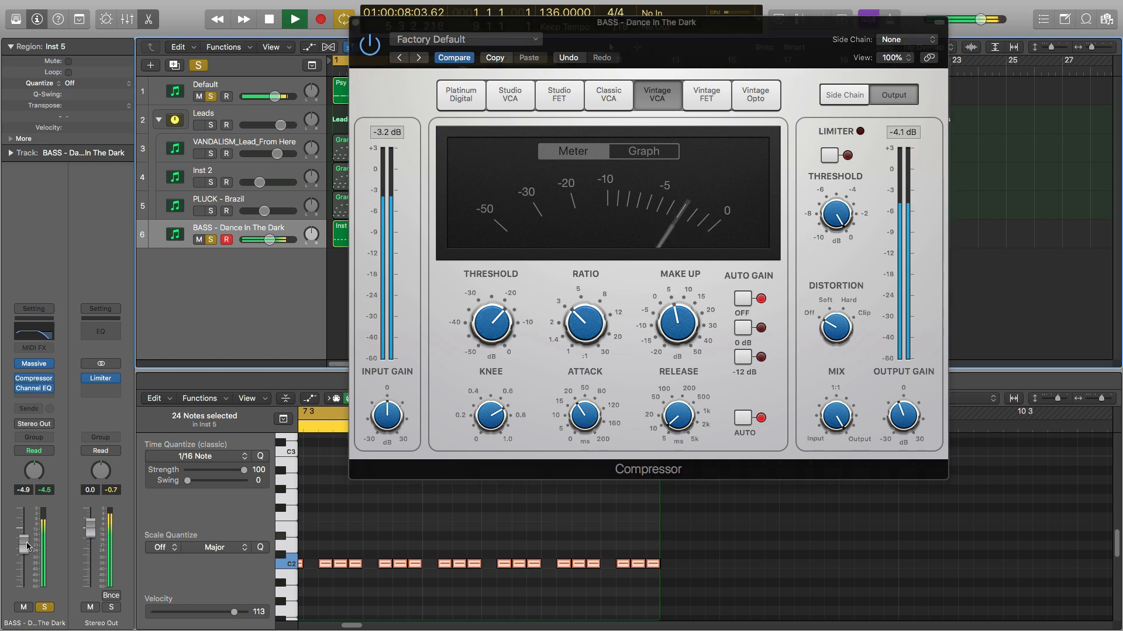
pyautogui.click(198, 66)
pyautogui.click(357, 24)
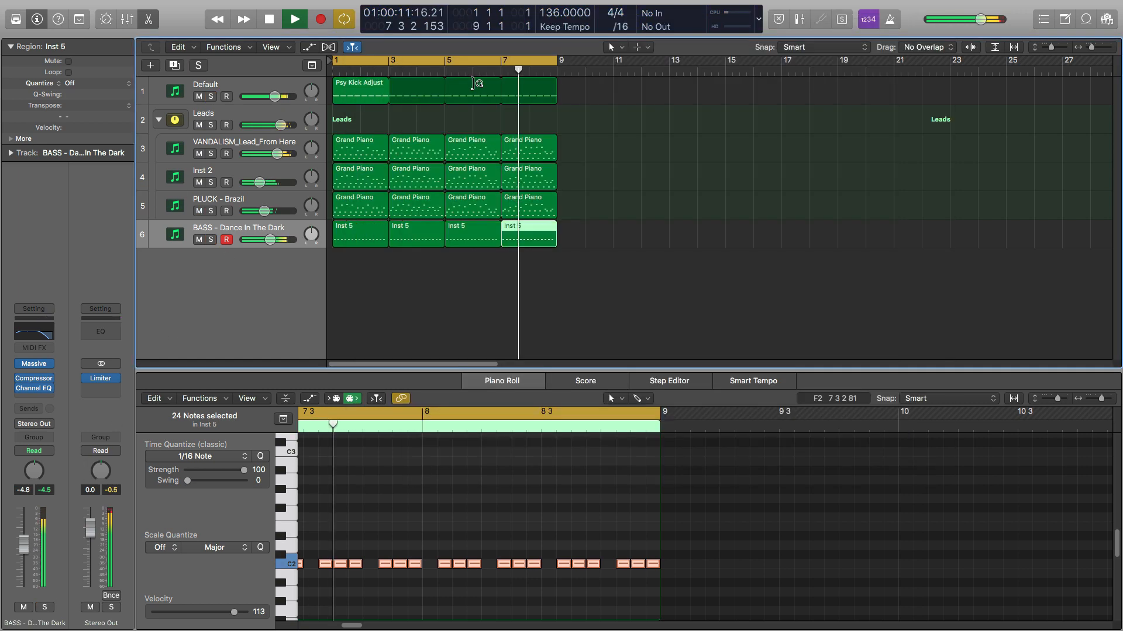
pyautogui.click(627, 254)
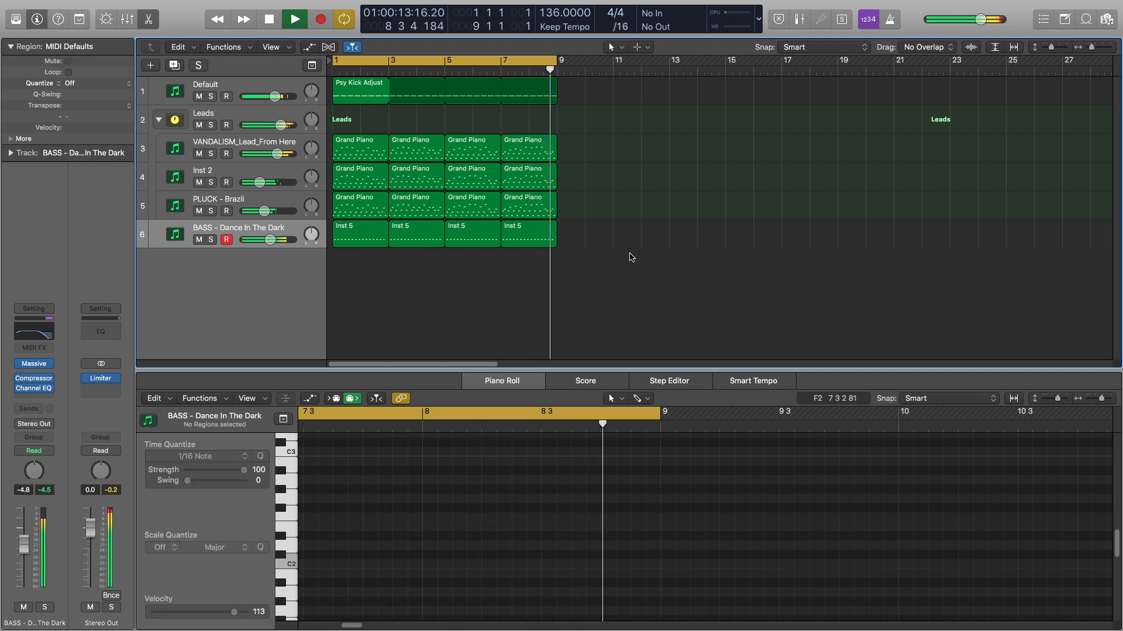
pyautogui.press('space')
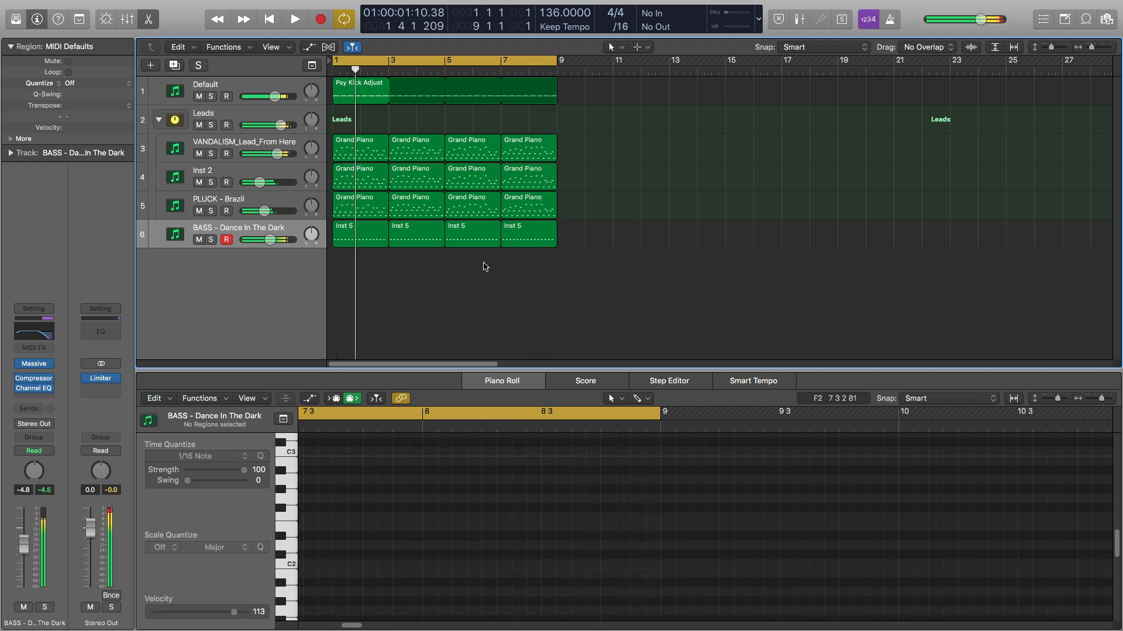
# Create a new software instrument track below the bass track and load Massive in stereo on it
pyautogui.doubleClick(279, 258)
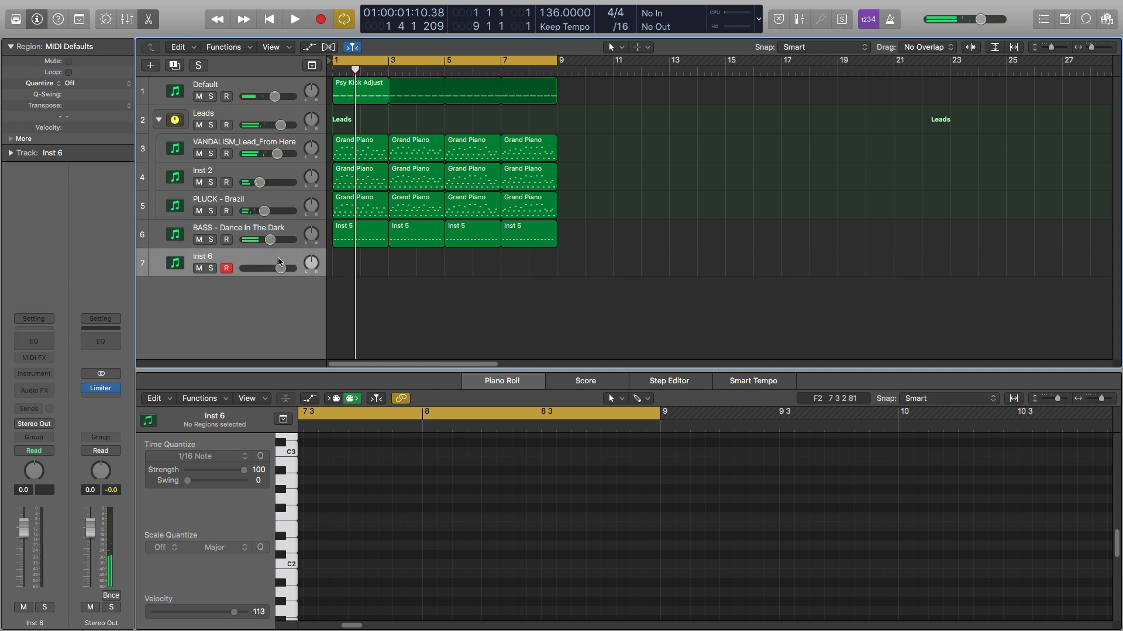
pyautogui.click(48, 377)
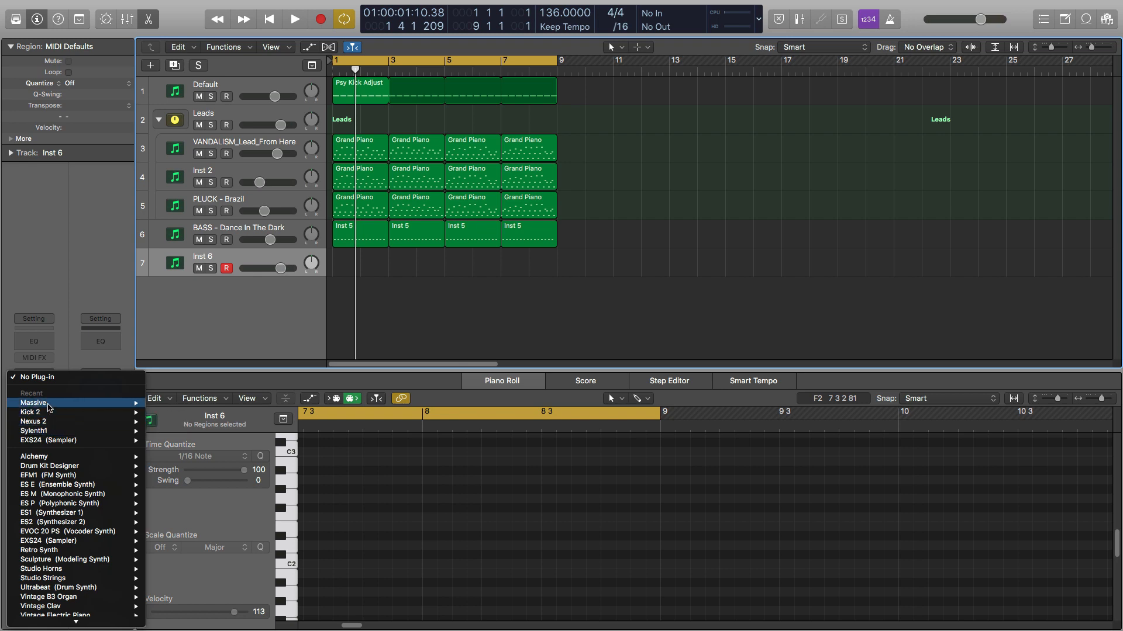
pyautogui.moveTo(58, 406)
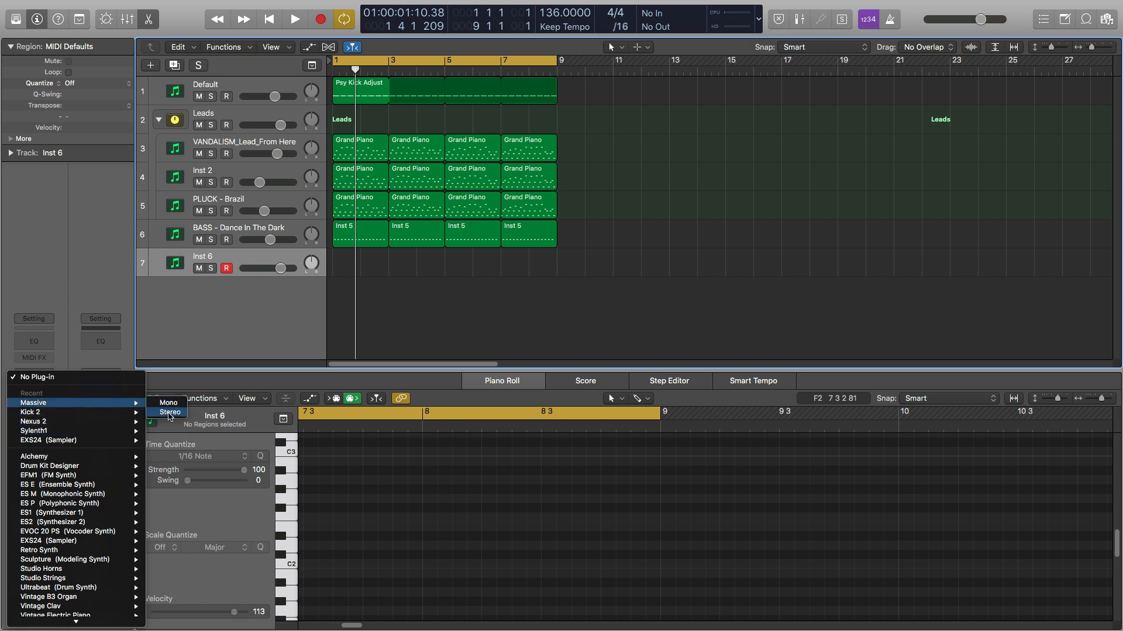
pyautogui.click(170, 412)
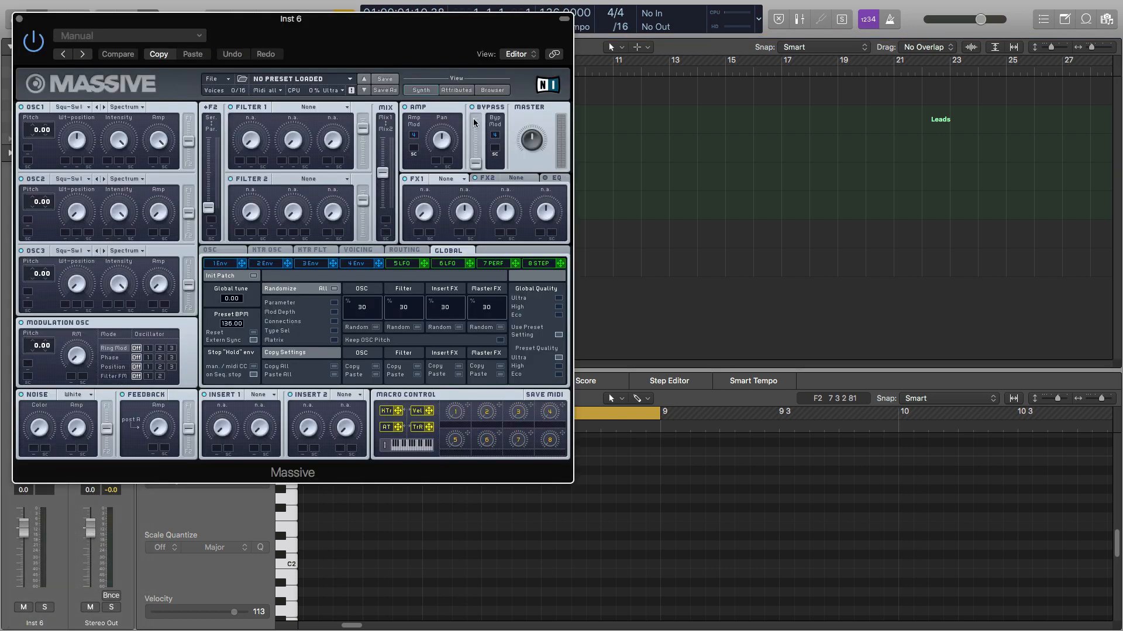
# Show the new Massive's preset browser, load BASS - 7 Instead Of 8 I, and advance to the BASS - 7 Instead Of 8 II preset
pyautogui.moveTo(313, 27); pyautogui.dragTo(381, 37)
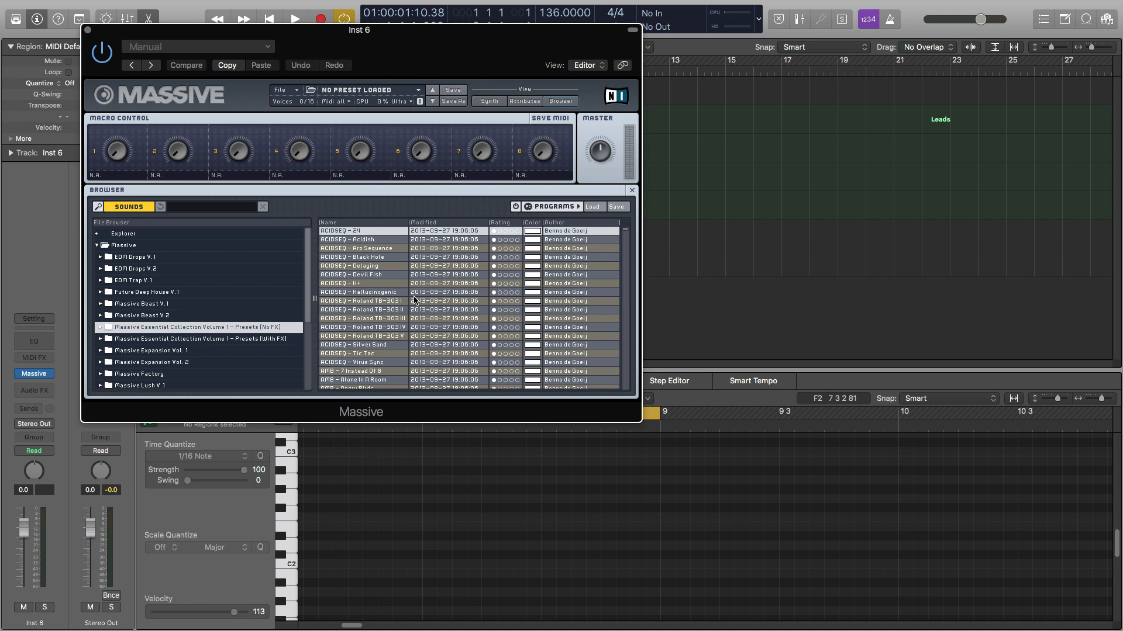
pyautogui.scroll(-10, 414, 300)
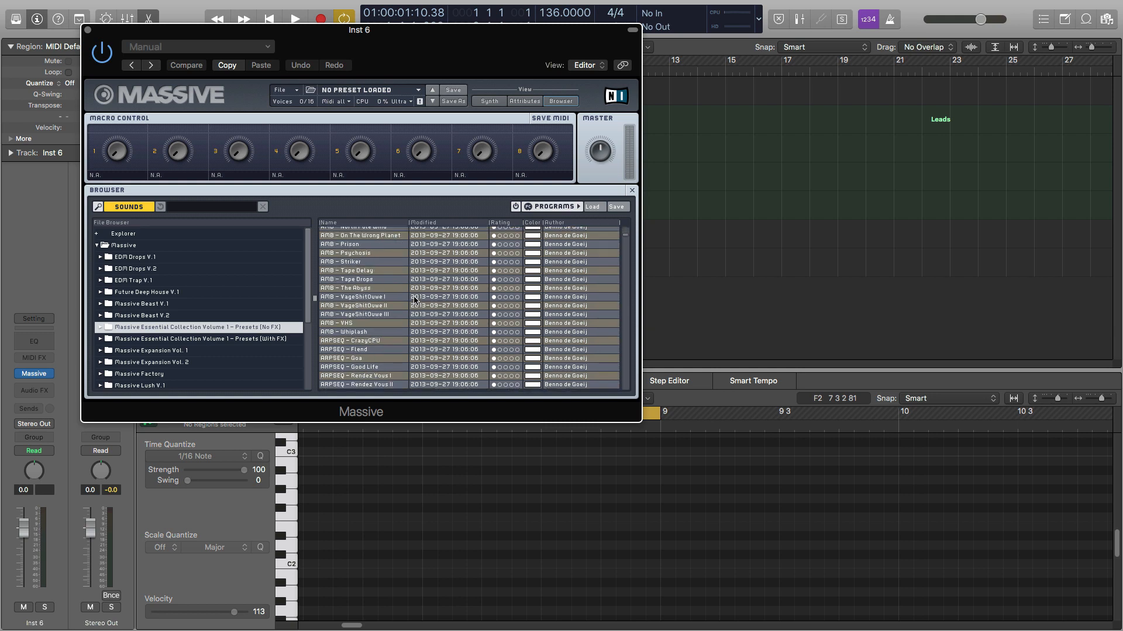
pyautogui.scroll(-4, 415, 300)
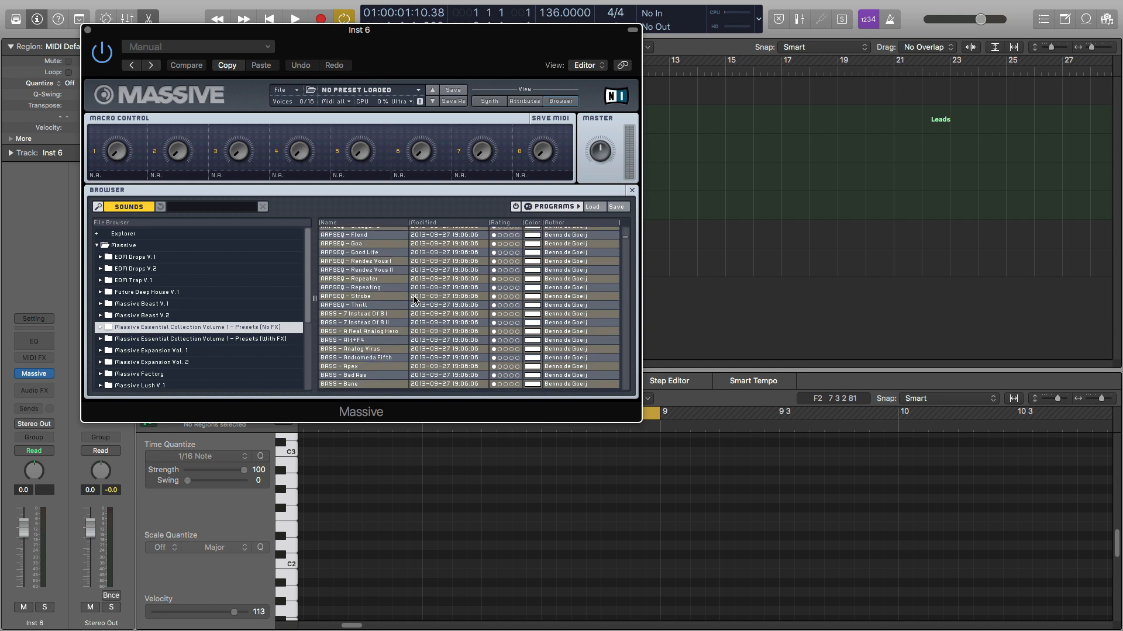
pyautogui.click(378, 314)
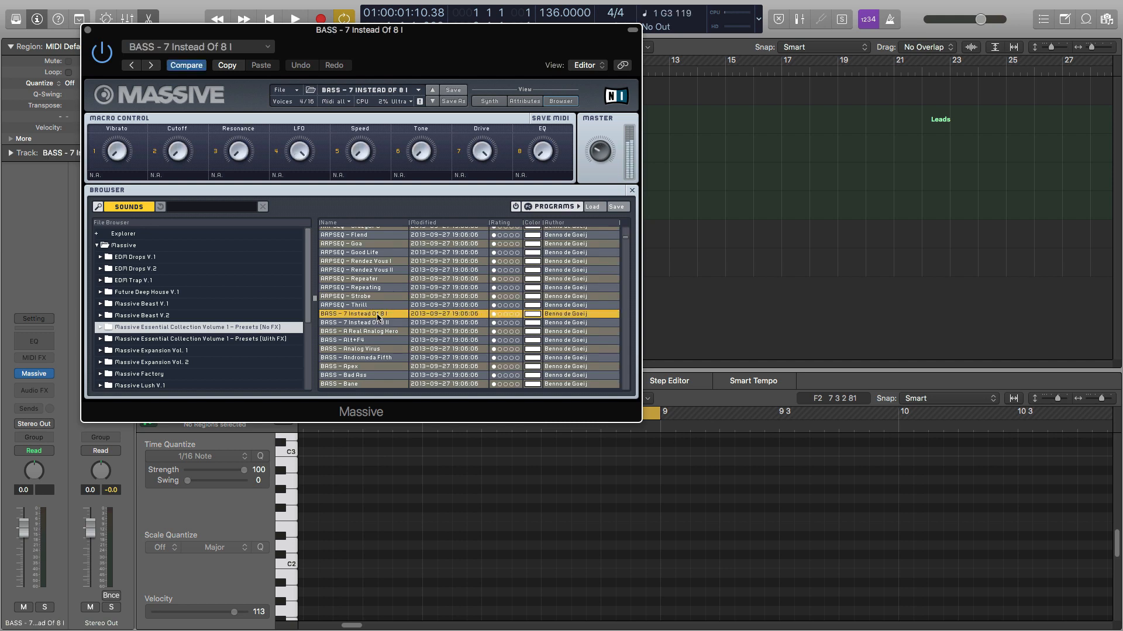
pyautogui.moveTo(200, 34); pyautogui.dragTo(636, 127)
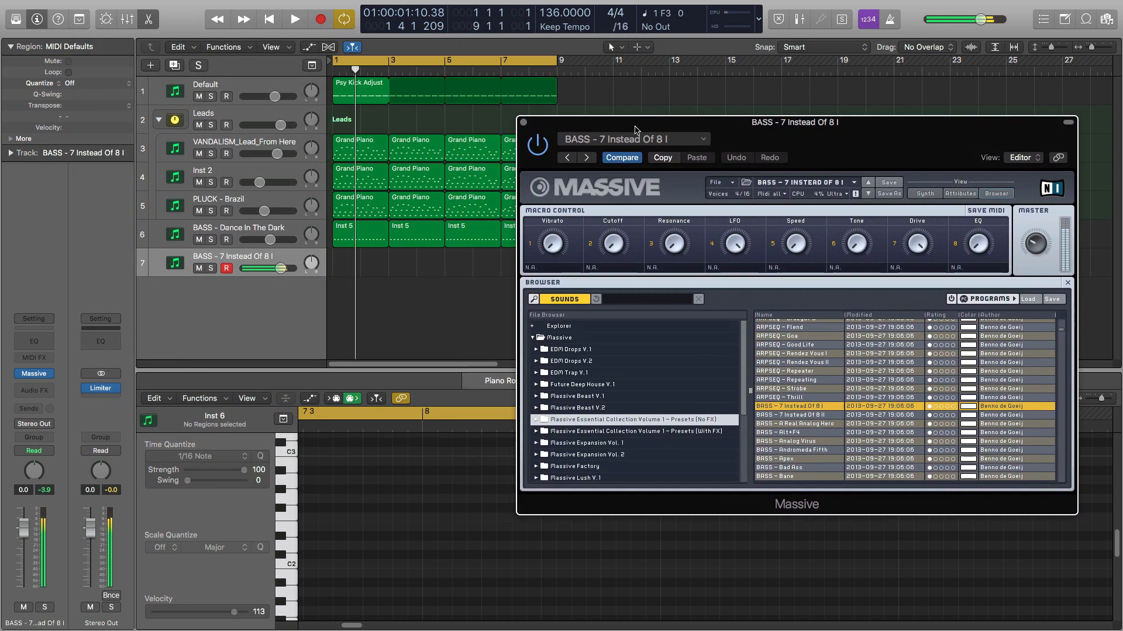
pyautogui.click(869, 196)
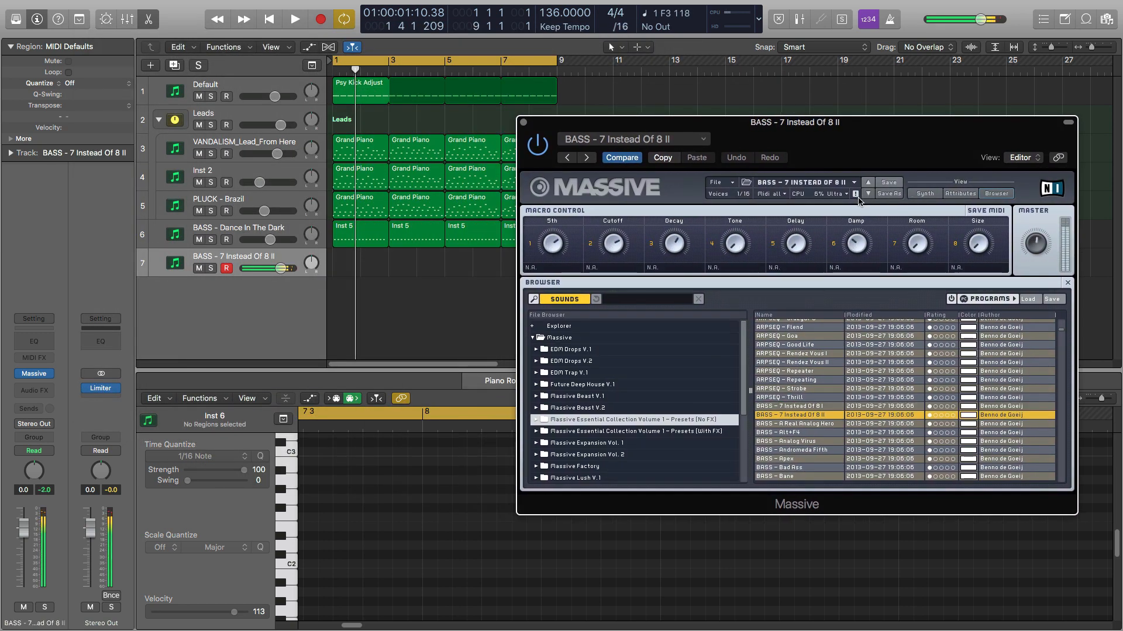
# Insert TAL Chorus LX in stereo on the new bass track and close its Massive window
pyautogui.click(50, 390)
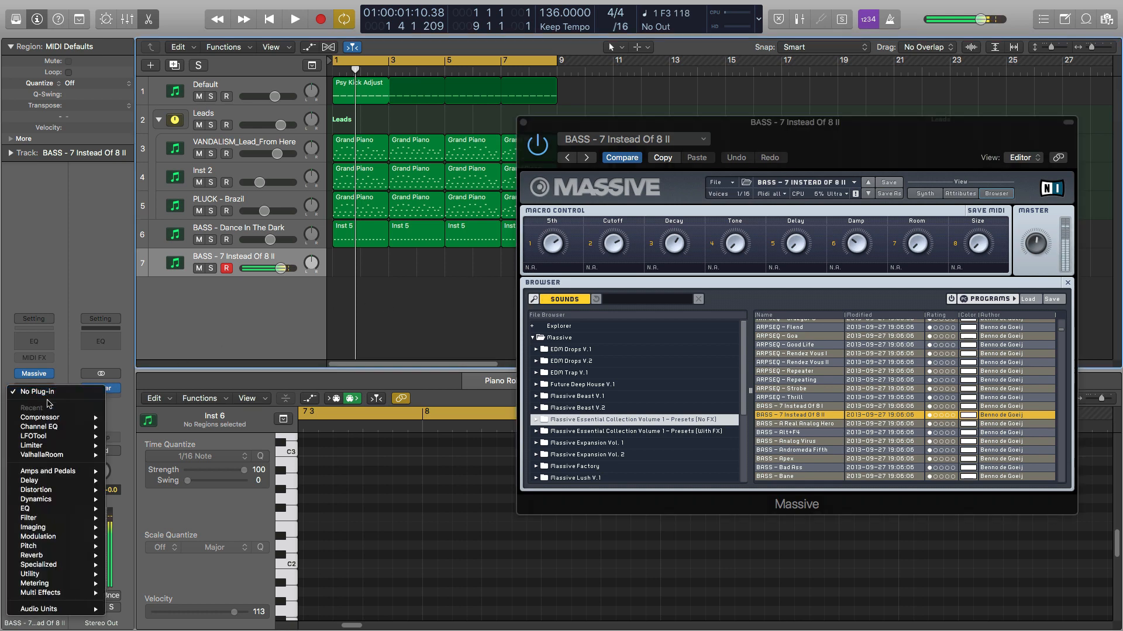
pyautogui.moveTo(48, 609)
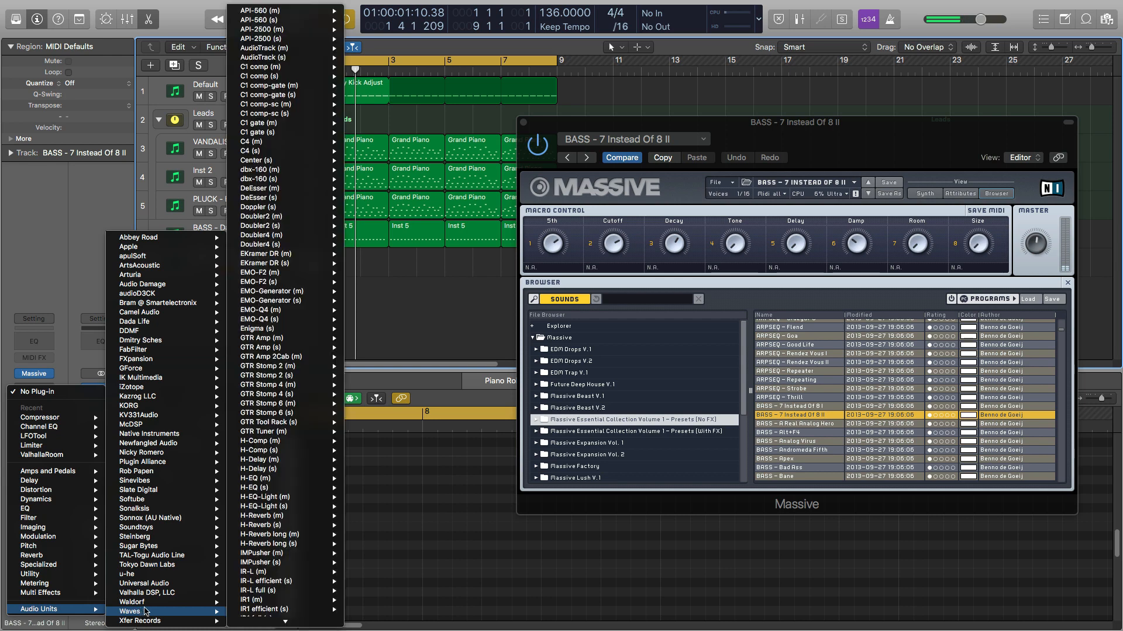
pyautogui.moveTo(149, 555)
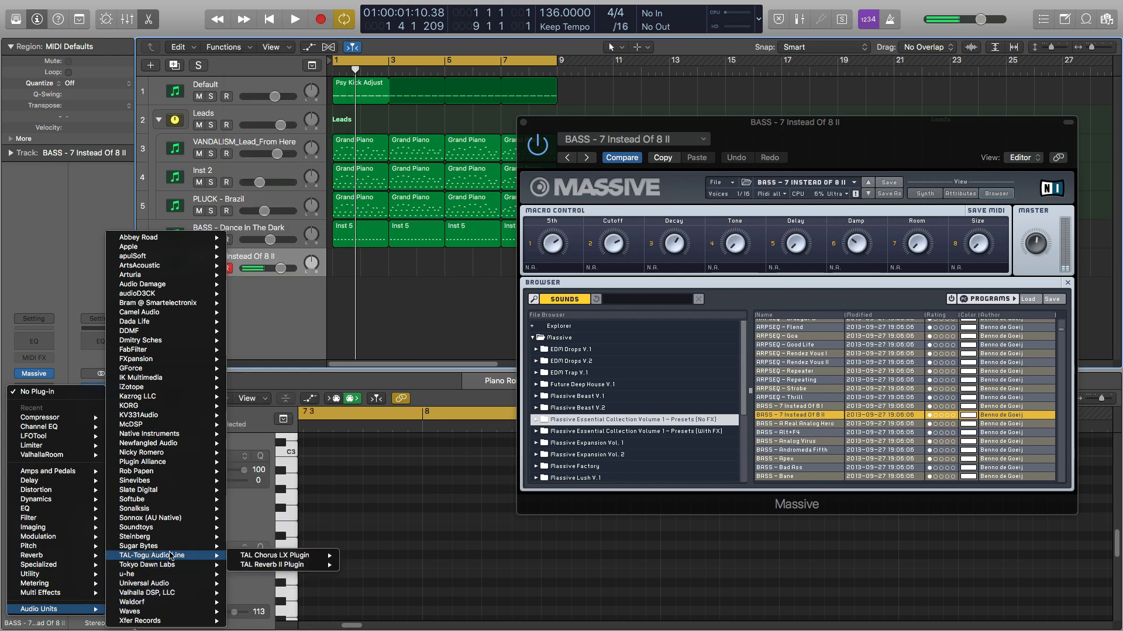
pyautogui.moveTo(303, 556)
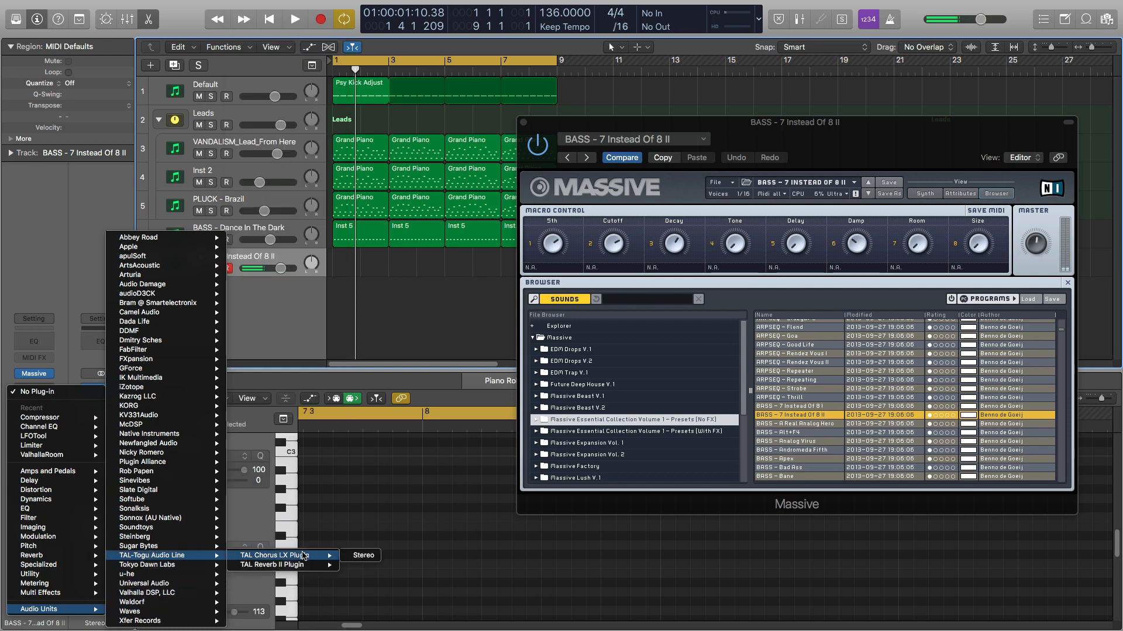
pyautogui.click(369, 557)
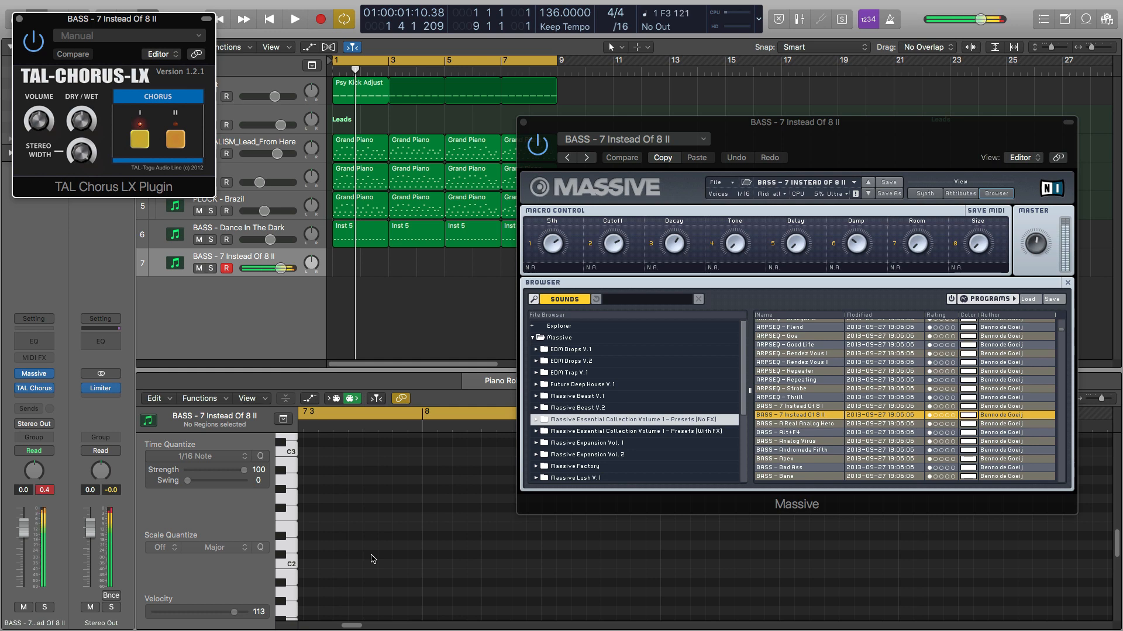
pyautogui.click(699, 122)
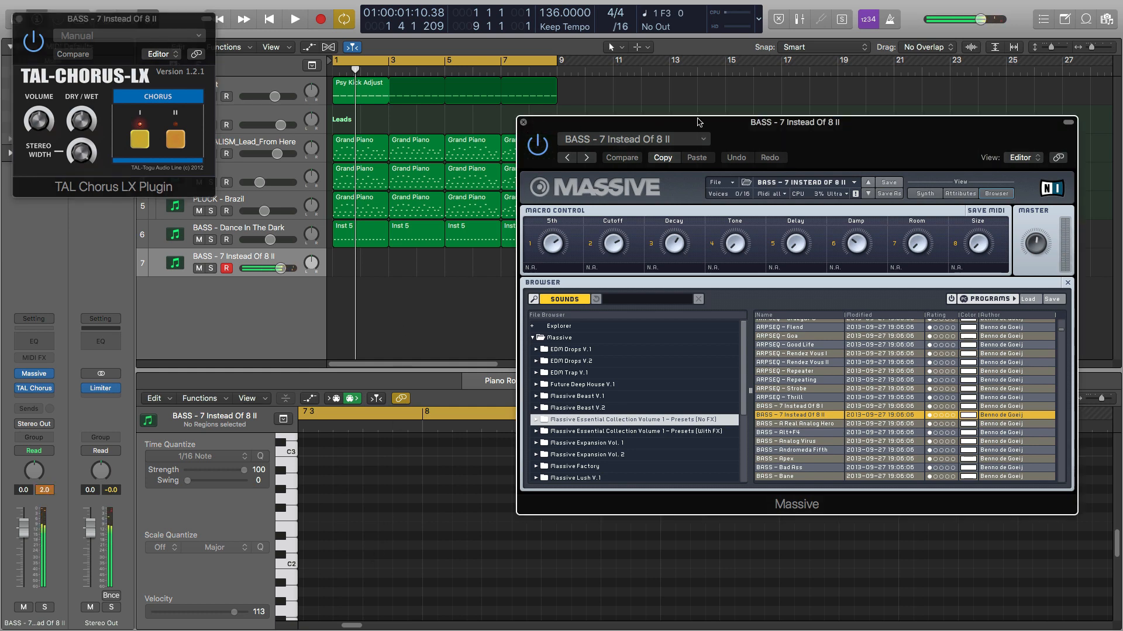
pyautogui.click(523, 123)
# Solo the new bass track, copy the four bass regions from the track above onto it, and play it back
pyautogui.moveTo(587, 240); pyautogui.dragTo(330, 251)
pyautogui.click(210, 267)
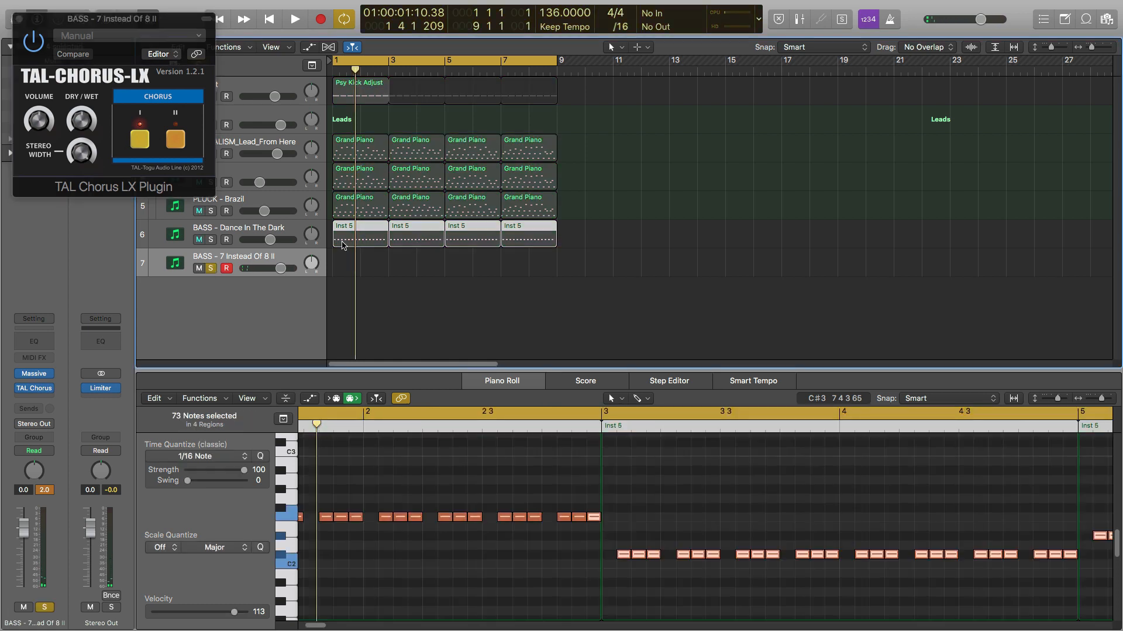
pyautogui.moveTo(342, 243)
pyautogui.mouseDown()
pyautogui.moveTo(342, 268)
pyautogui.moveTo(342, 234)
pyautogui.moveTo(340, 263)
pyautogui.mouseUp()
pyautogui.press('space')
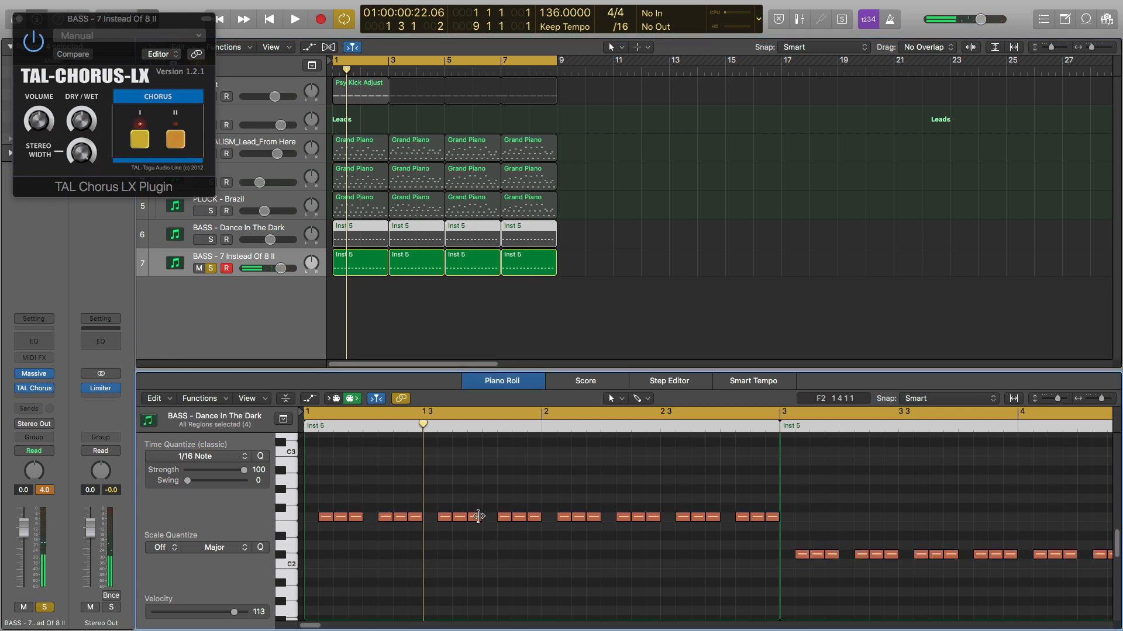
pyautogui.press('super+a')
pyautogui.press('space')
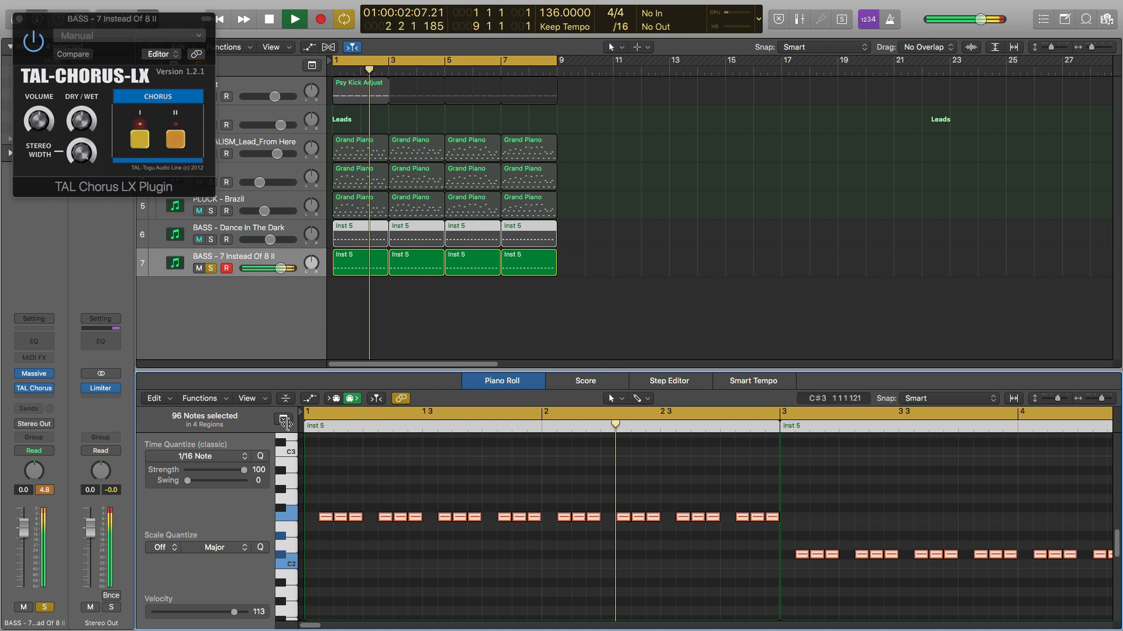
# Add a Channel EQ to the new bass, turn on its analyzer, and set the low cut to 230 Hz at 24 dB/Oct
pyautogui.moveTo(155, 19); pyautogui.dragTo(540, 88)
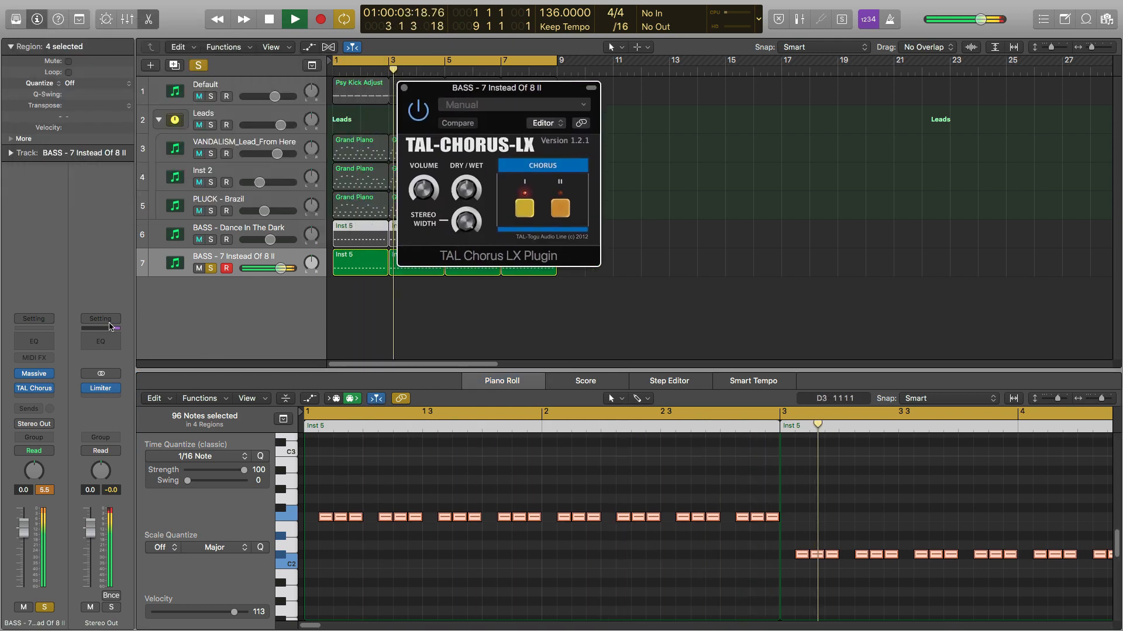
pyautogui.click(33, 342)
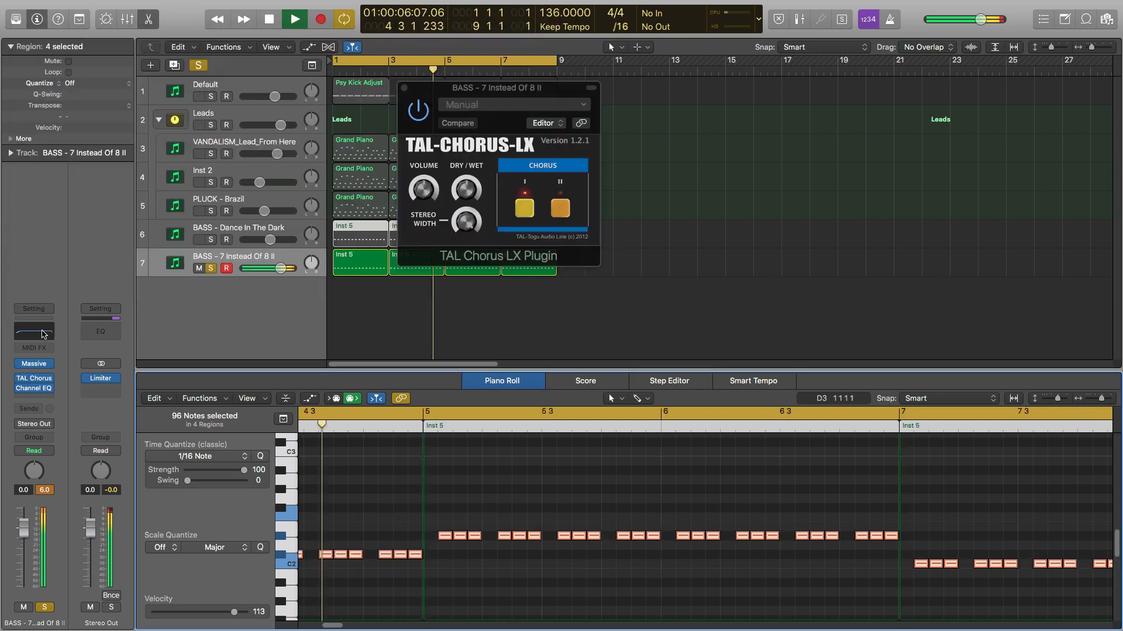
pyautogui.click(35, 334)
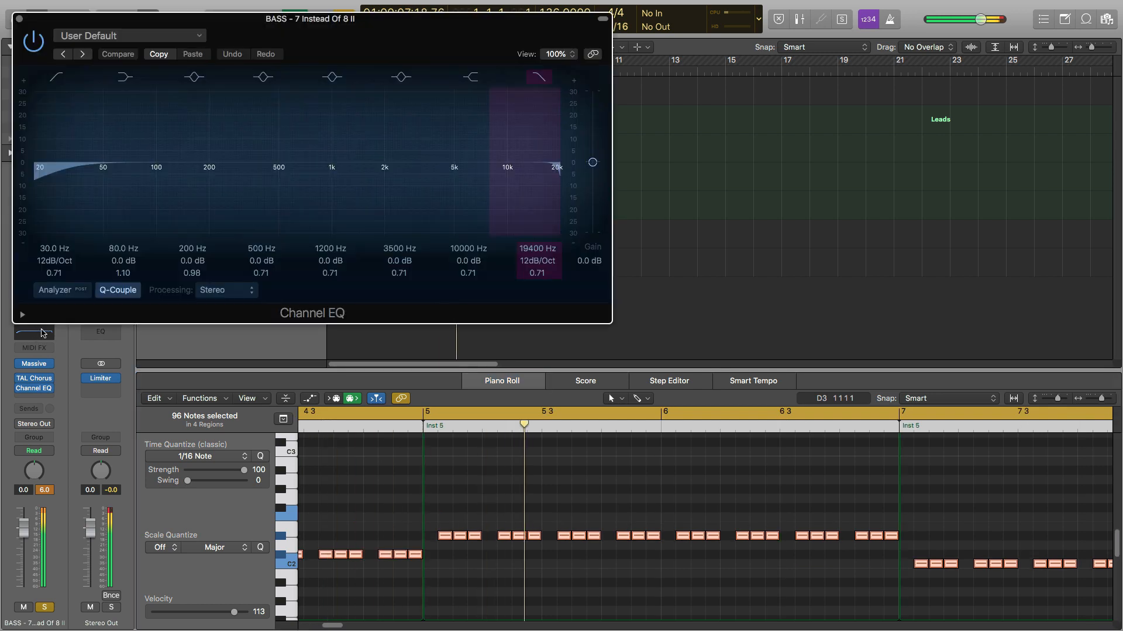
pyautogui.click(54, 290)
pyautogui.moveTo(58, 260); pyautogui.dragTo(58, 208)
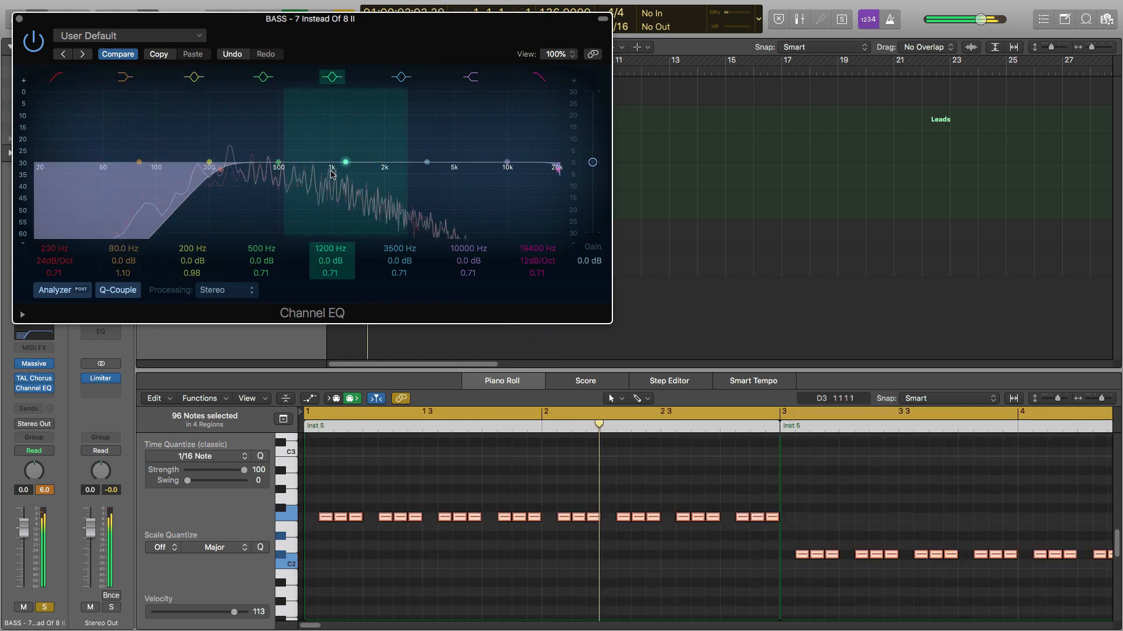
# Cut the new bass by 9.5 dB at 490 Hz with Q 0.46 and 6.5 dB at 2000 Hz, and set the low cut to 190 Hz
pyautogui.moveTo(277, 173); pyautogui.dragTo(277, 198)
pyautogui.moveTo(354, 169); pyautogui.dragTo(392, 186)
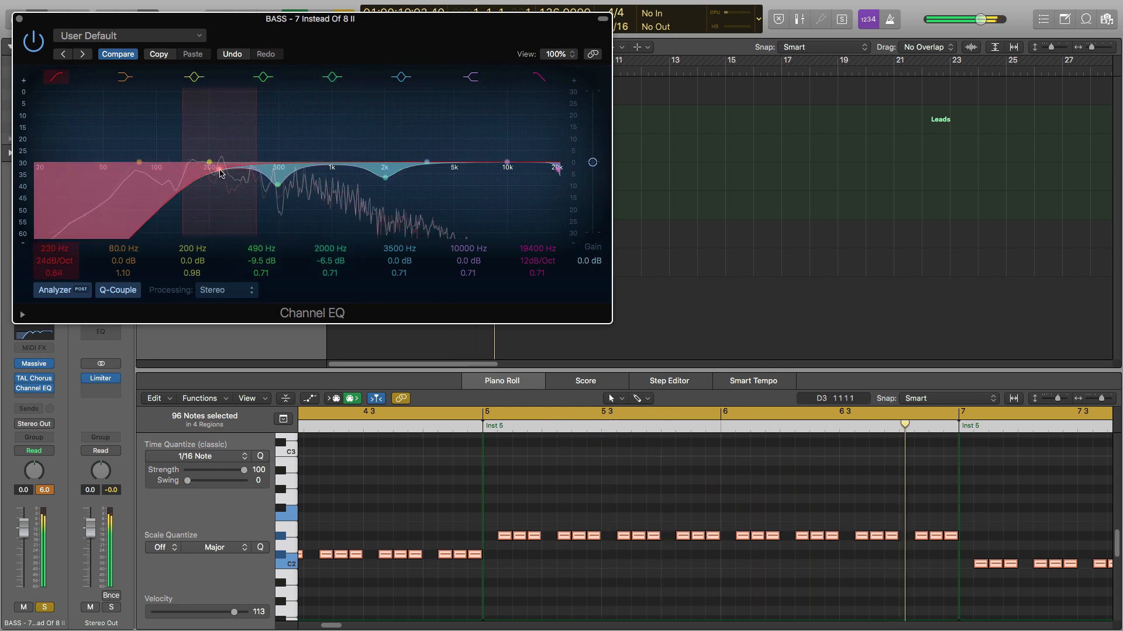
pyautogui.moveTo(211, 170); pyautogui.dragTo(207, 167)
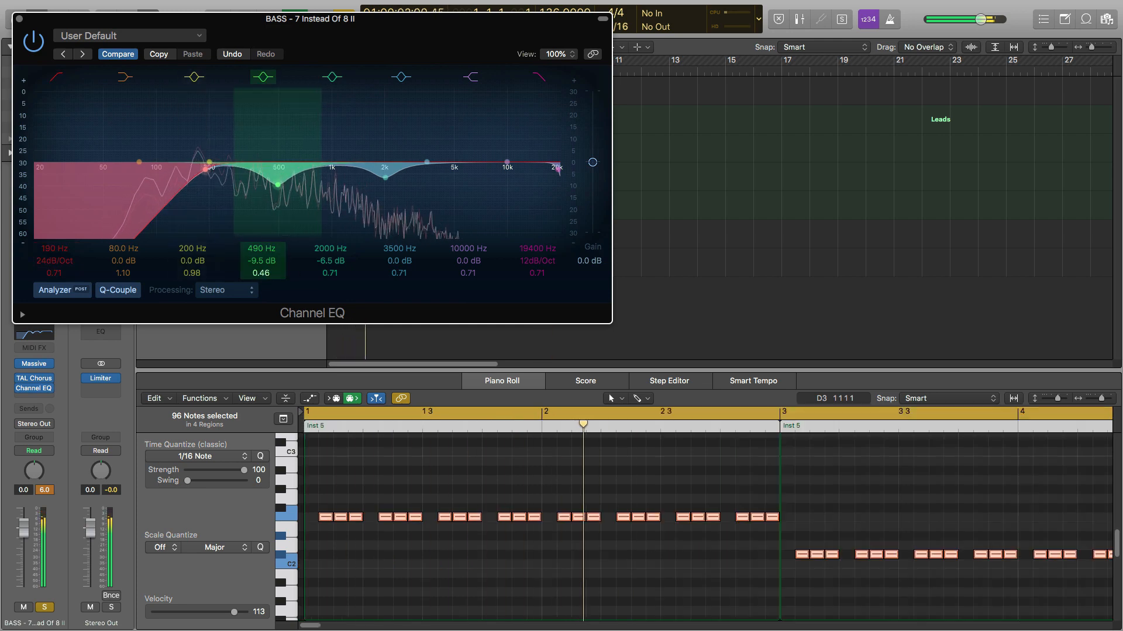
# Boost the new bass by 3.5 dB at 10000 Hz and 2.5 dB at 3500 Hz, and set the high cut to about 9700 Hz
pyautogui.moveTo(506, 163); pyautogui.dragTo(506, 169)
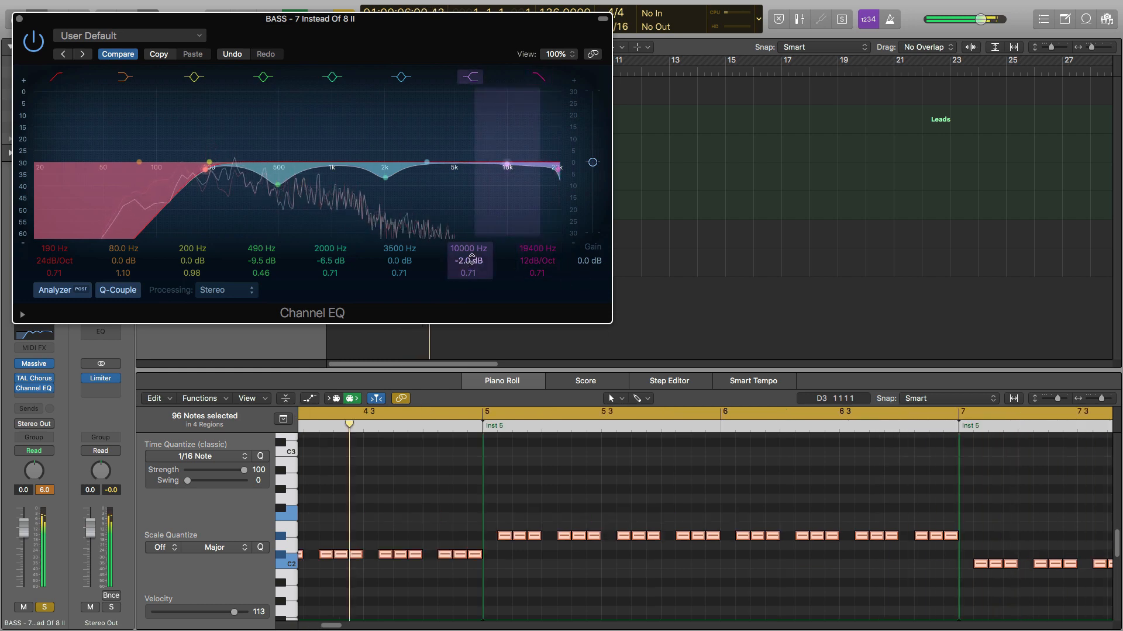
pyautogui.moveTo(470, 260); pyautogui.dragTo(470, 249)
pyautogui.moveTo(400, 262); pyautogui.dragTo(399, 257)
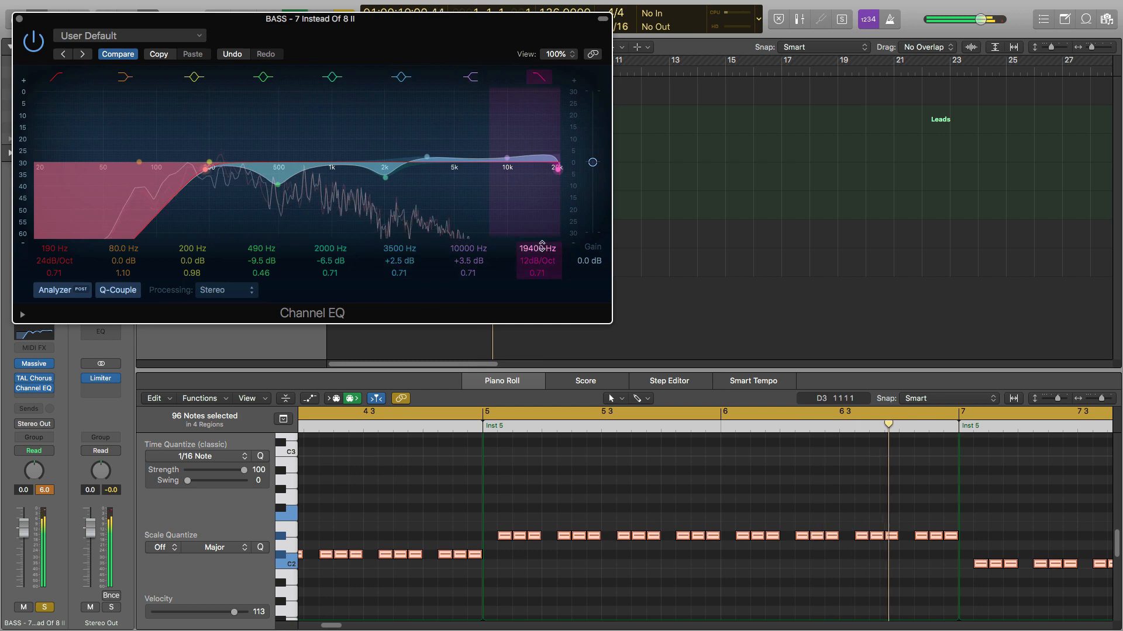
pyautogui.moveTo(552, 169); pyautogui.dragTo(504, 169)
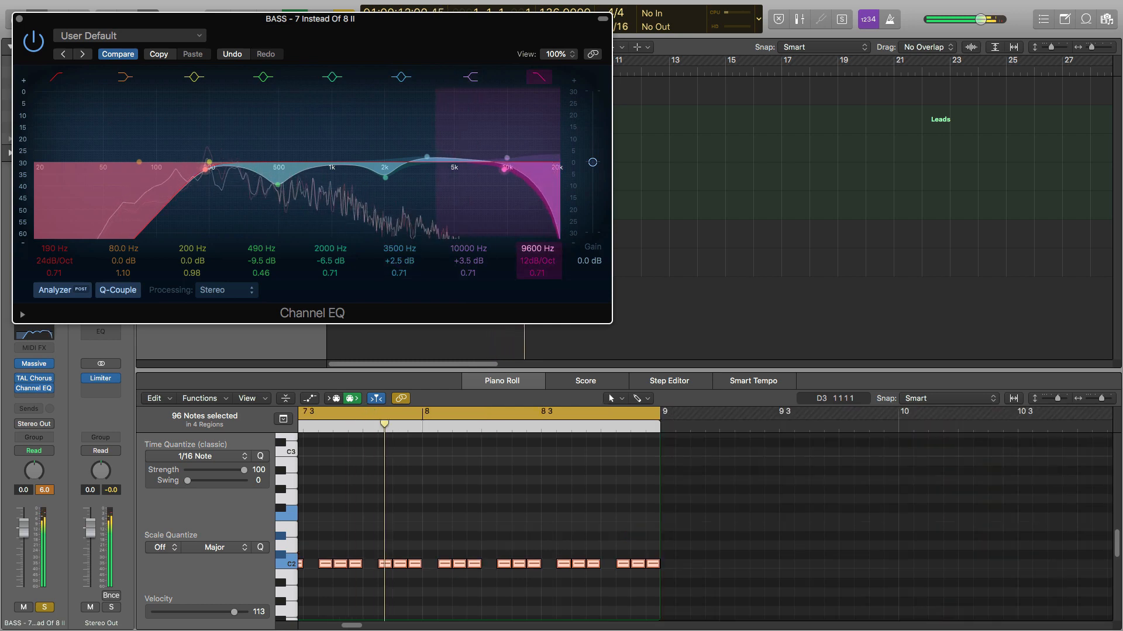
# Compare the new bass with its Channel EQ bypassed and active, then close the EQ
pyautogui.click(35, 48)
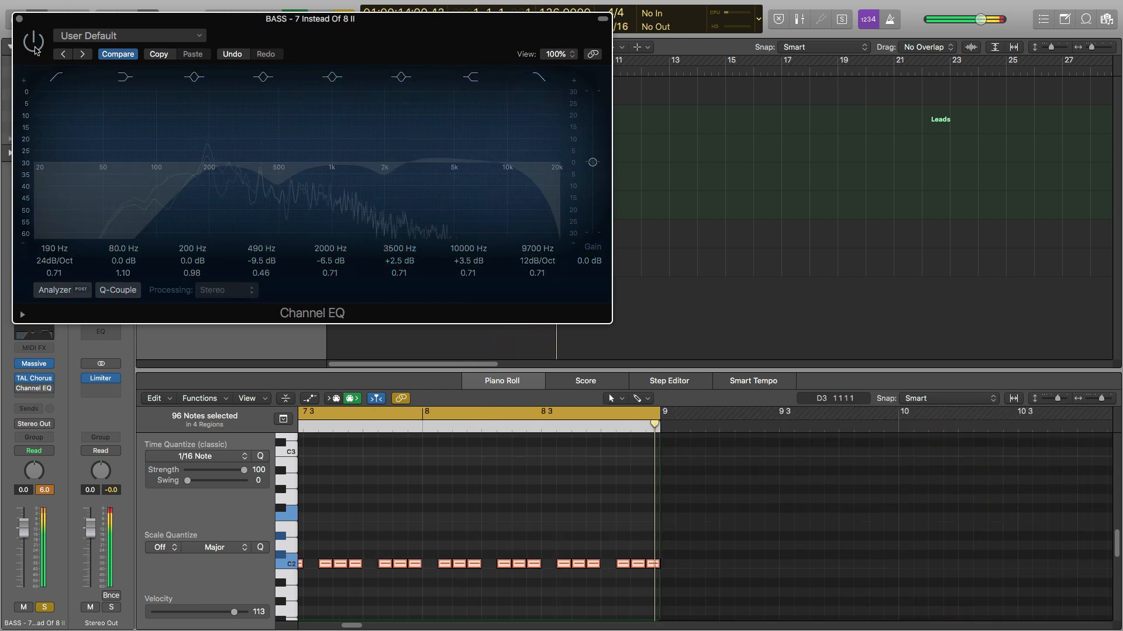
pyautogui.click(36, 49)
pyautogui.click(19, 19)
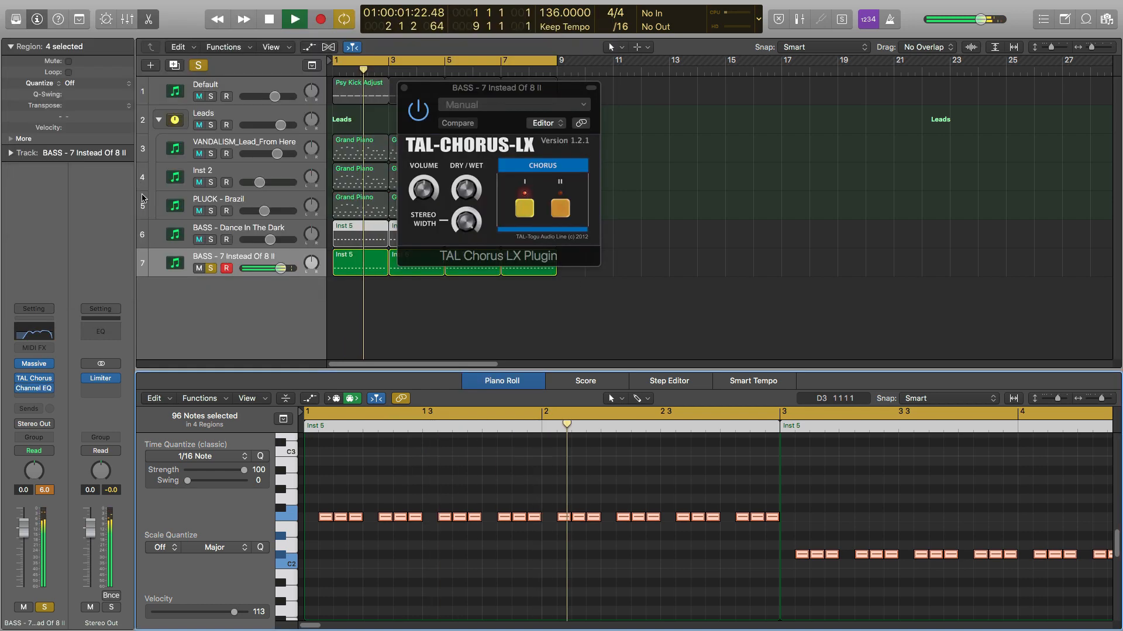
# Solo both bass tracks together, set the second bass's volume to -9.8 dB, then clear the solos and play the full mix
pyautogui.click(211, 240)
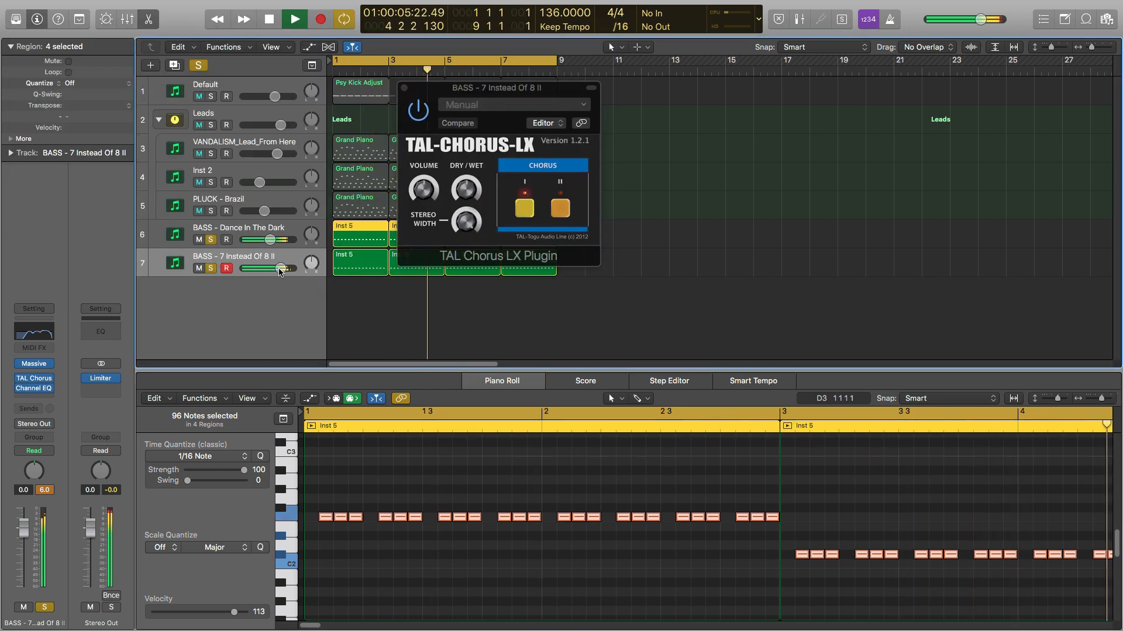
pyautogui.moveTo(280, 271); pyautogui.dragTo(266, 269)
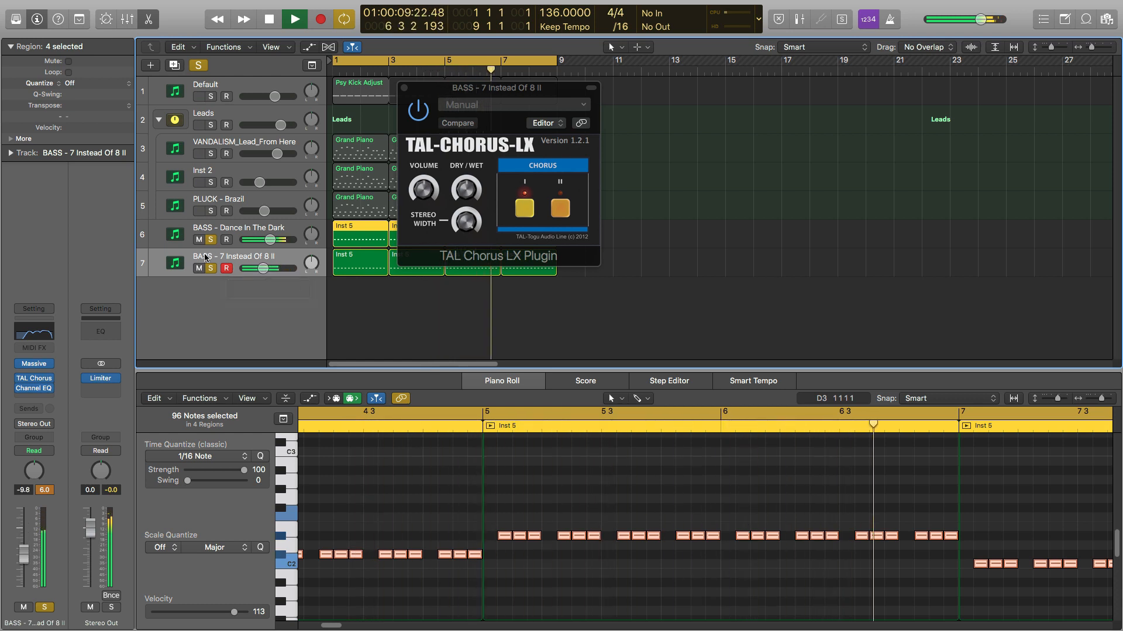
pyautogui.press('space')
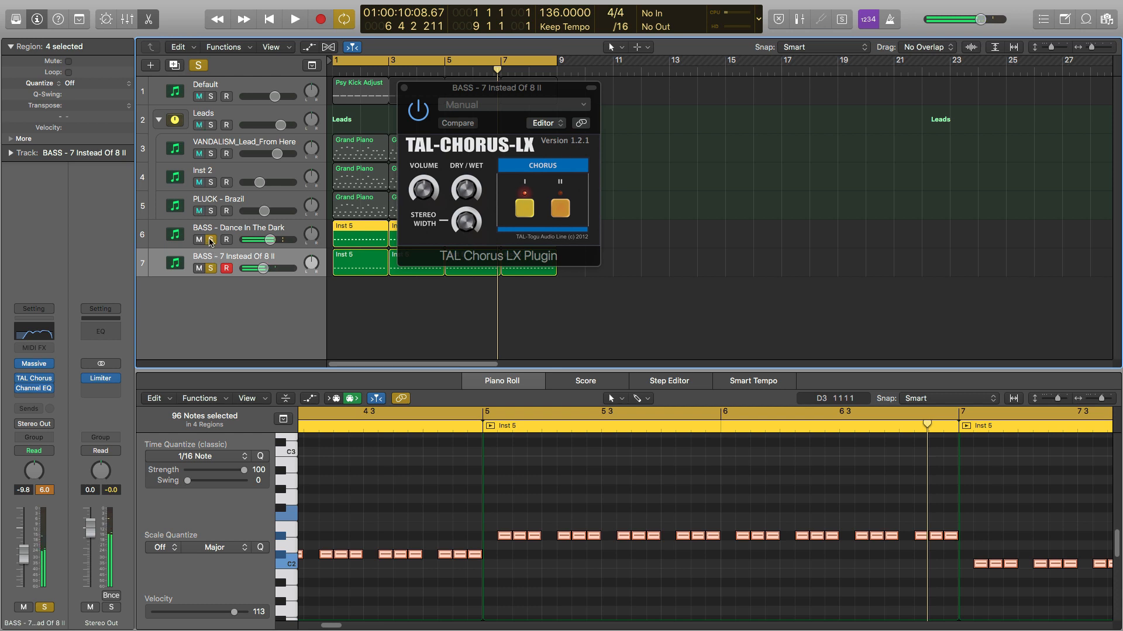
pyautogui.click(211, 240)
pyautogui.press('space')
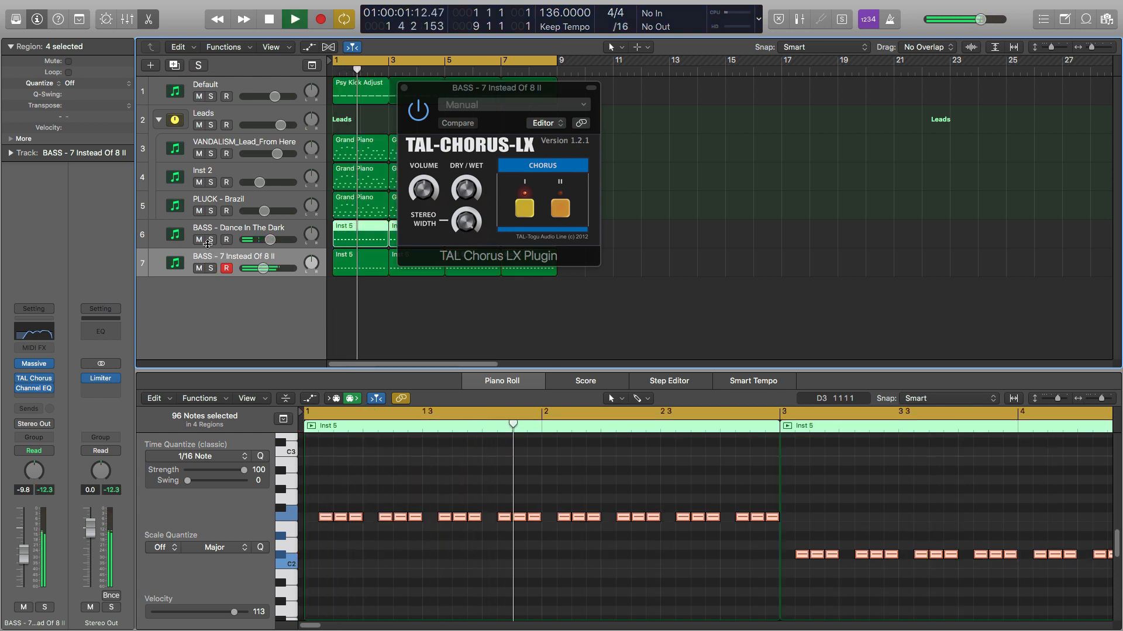
# Solo the BASS - Dance In The Dark track, open its Channel EQ with the analyzer on, and set the high cut to 2200 Hz
pyautogui.click(210, 240)
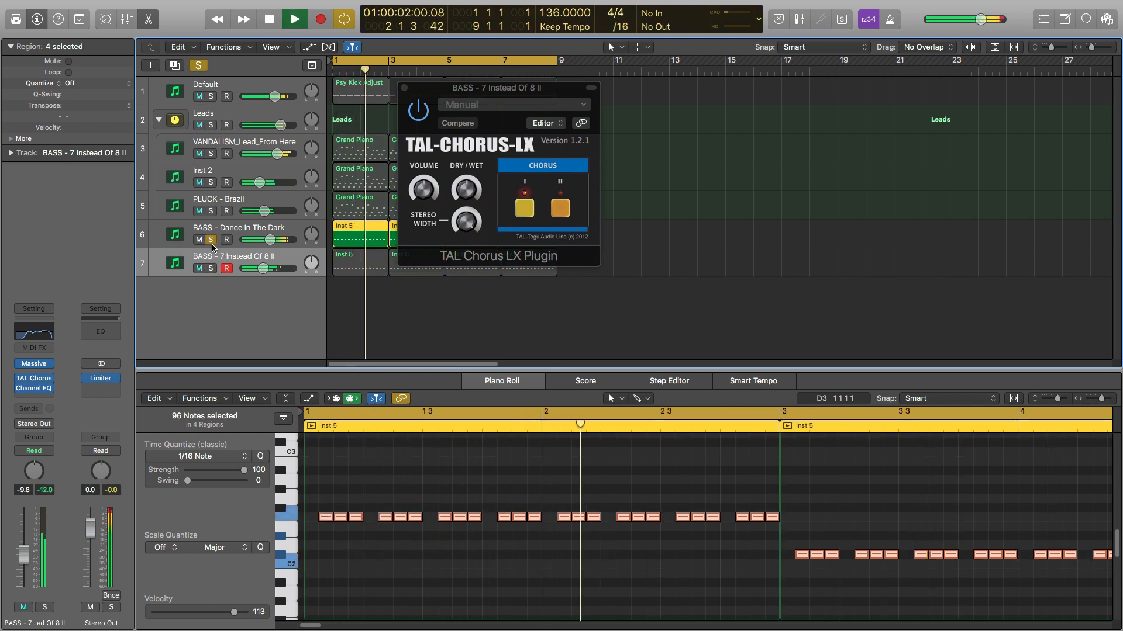
pyautogui.click(287, 236)
pyautogui.click(41, 335)
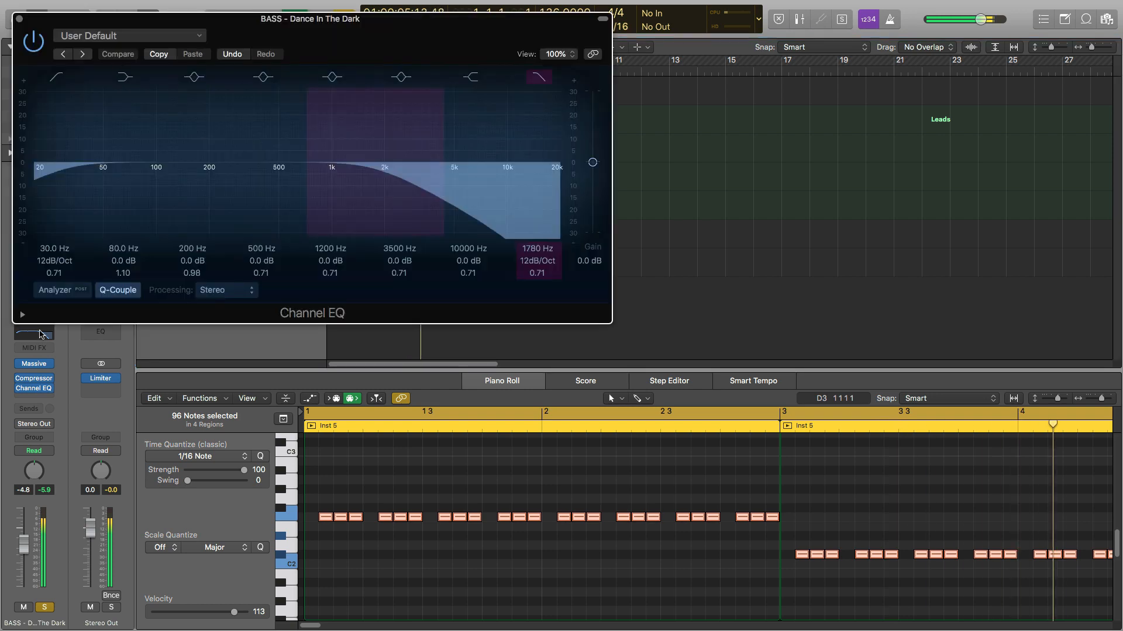
pyautogui.click(55, 293)
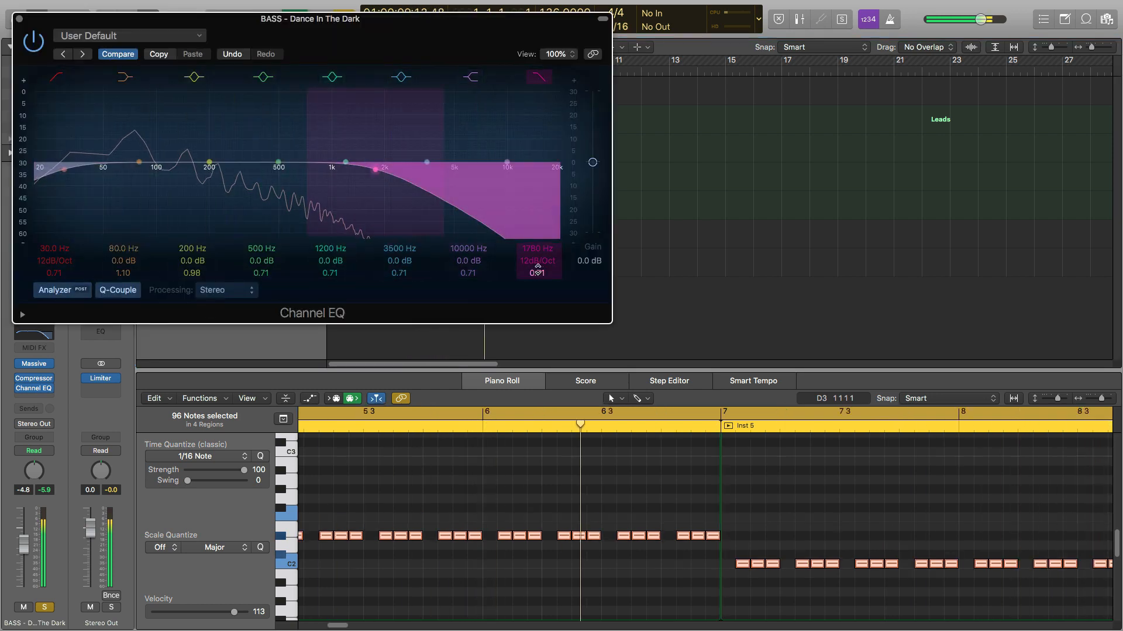
pyautogui.moveTo(535, 255); pyautogui.dragTo(535, 247)
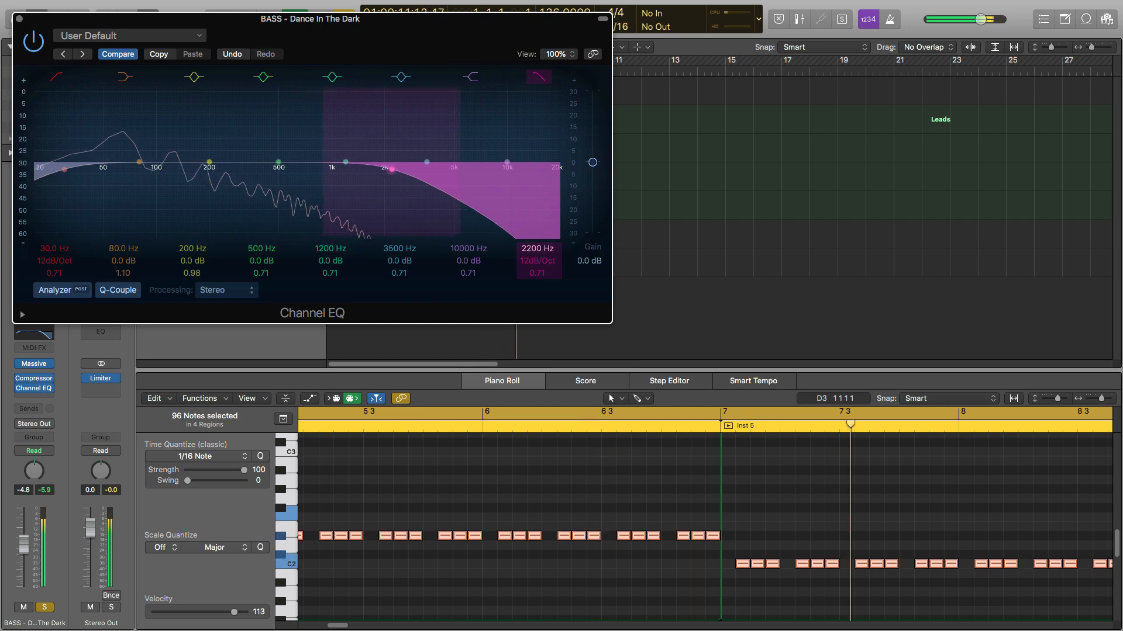
# Boost the first bass by 3.0 dB at 290 Hz, set its 30 Hz low-cut slope to 36 dB/Oct, and close the EQ
pyautogui.moveTo(345, 162); pyautogui.dragTo(231, 153)
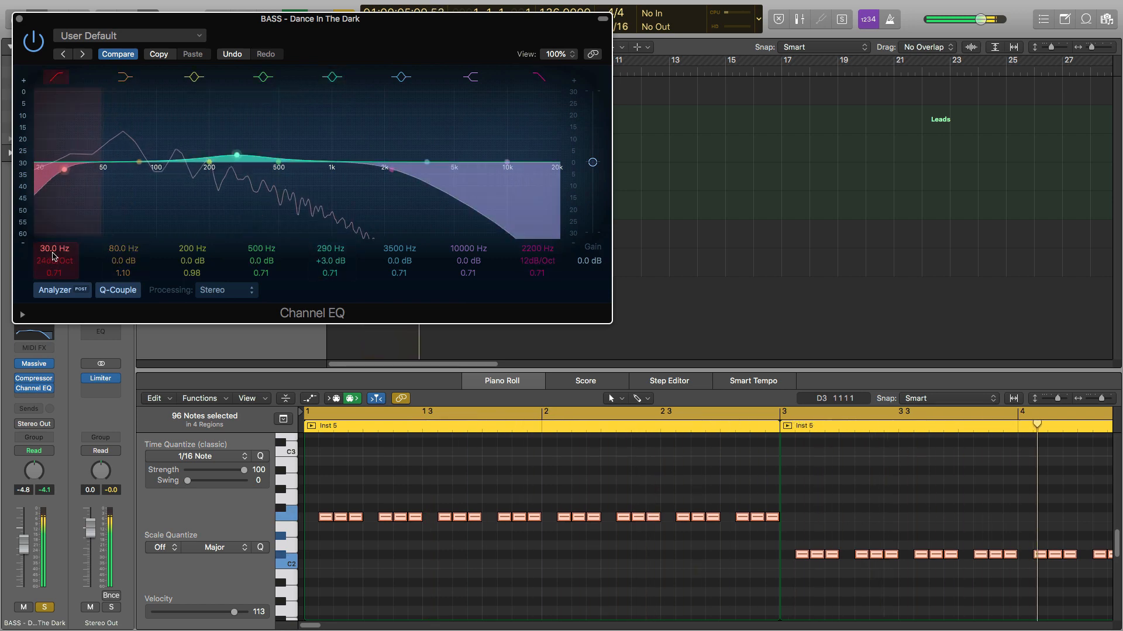
pyautogui.moveTo(57, 259); pyautogui.dragTo(56, 253)
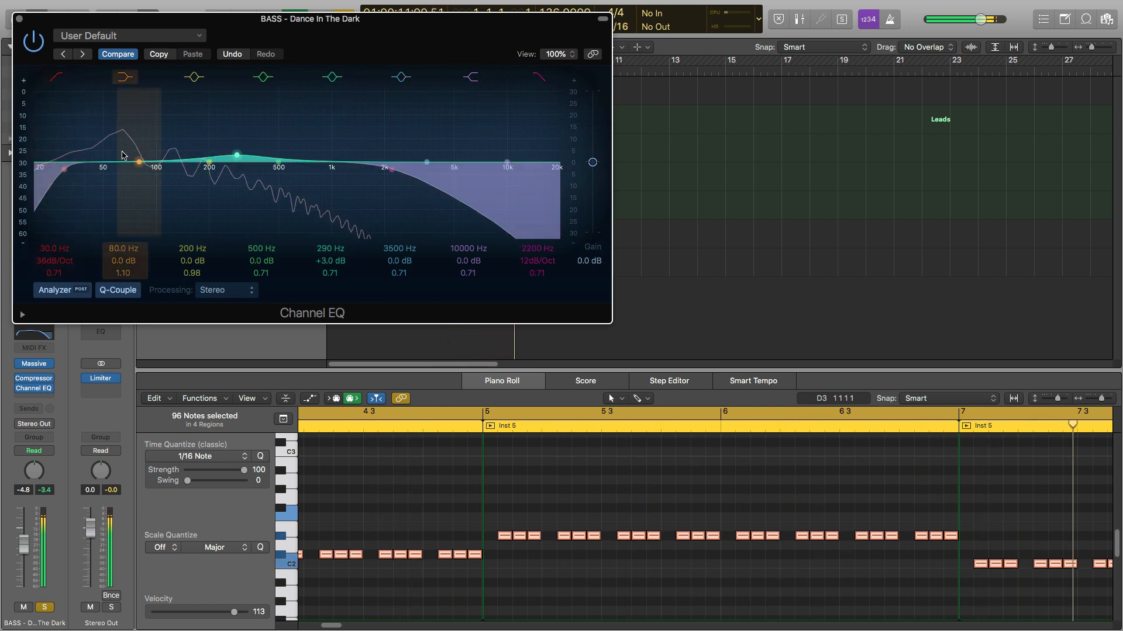
pyautogui.click(19, 20)
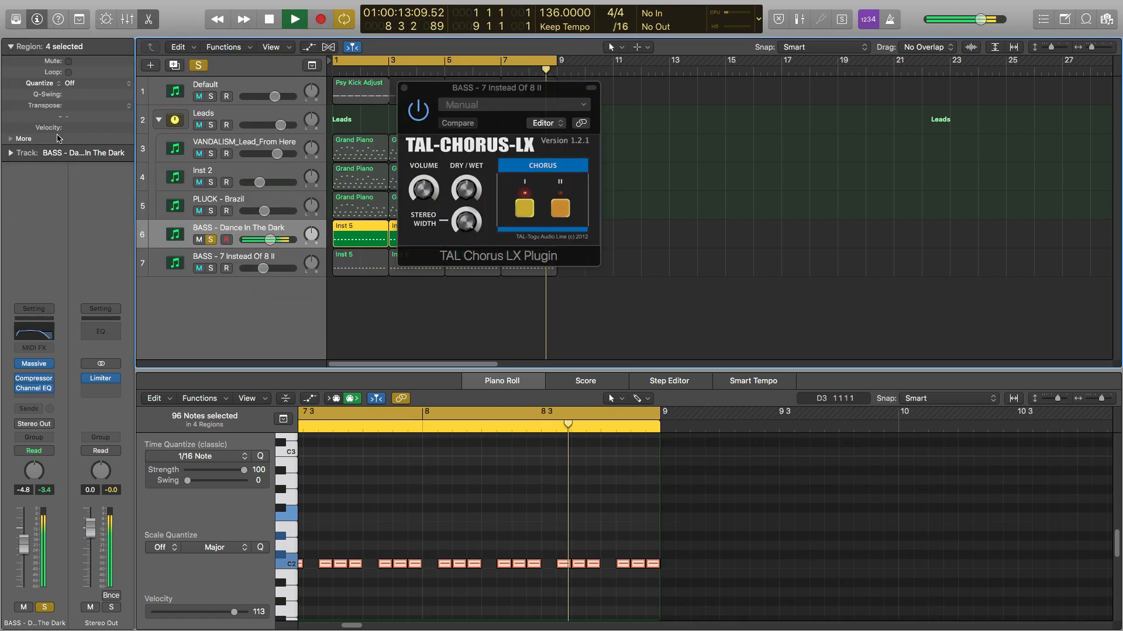
# Solo and select both bass tracks, then clear all solos and close the chorus to hear the full mix
pyautogui.click(212, 269)
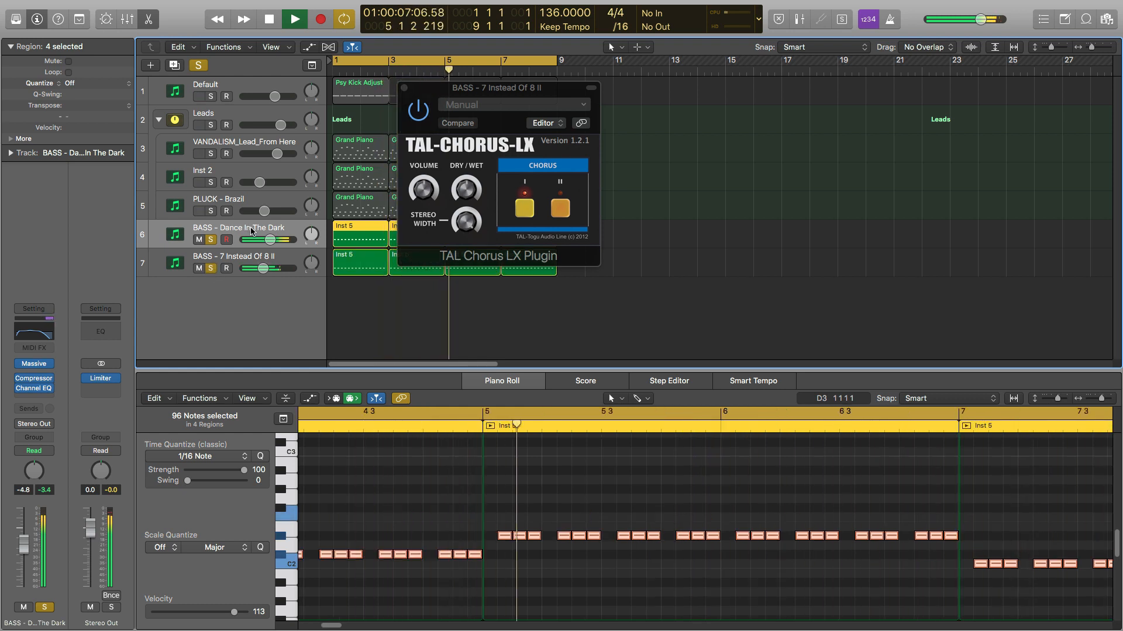
pyautogui.keyDown('shift'); pyautogui.click(293, 261); pyautogui.keyUp('shift')
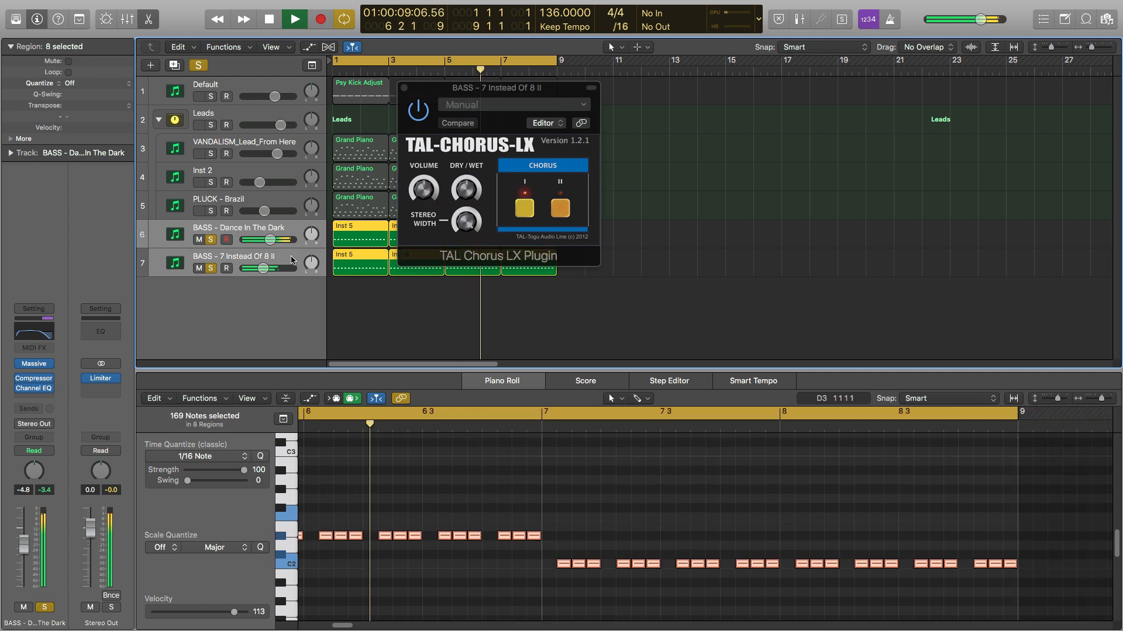
pyautogui.click(199, 65)
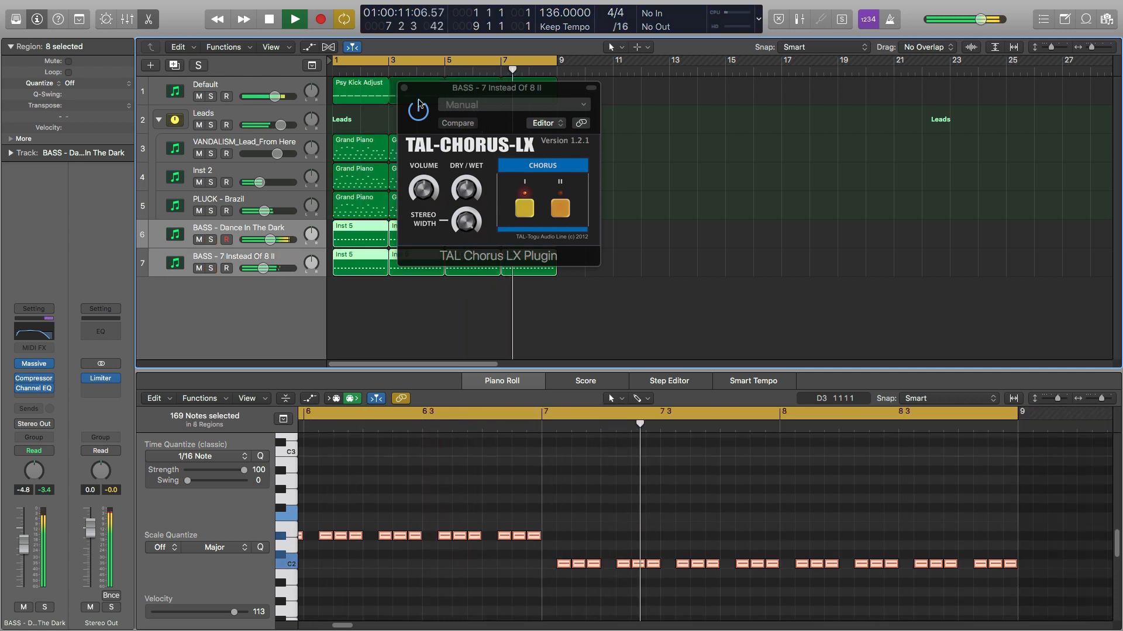
pyautogui.click(404, 88)
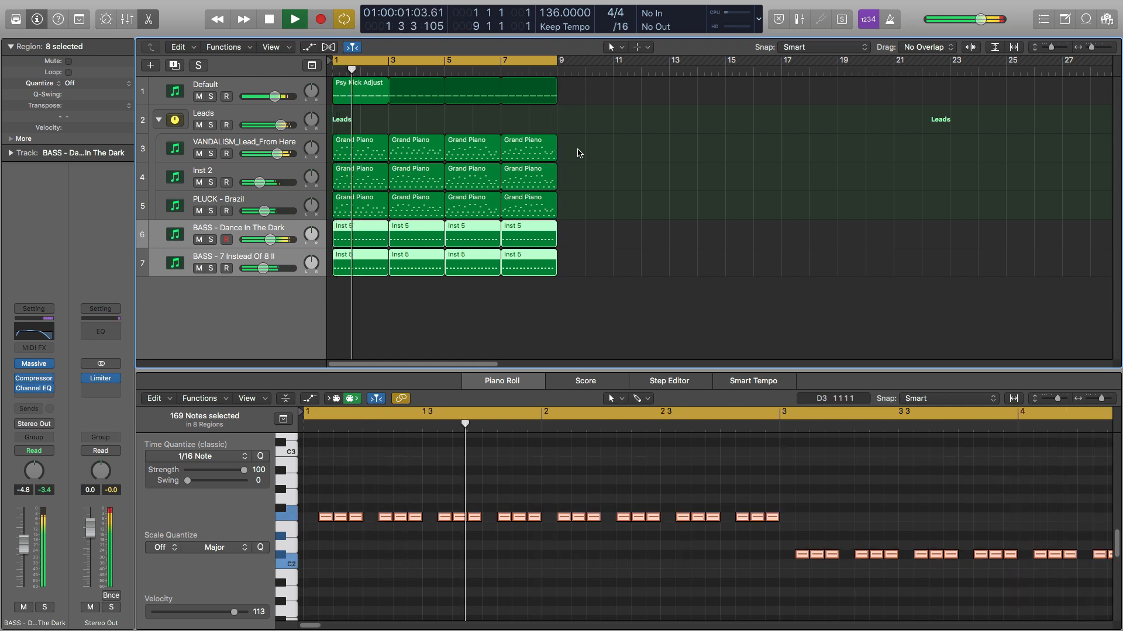
# Stop playback and group the two selected bass tracks into a summing track stack
pyautogui.press('space')
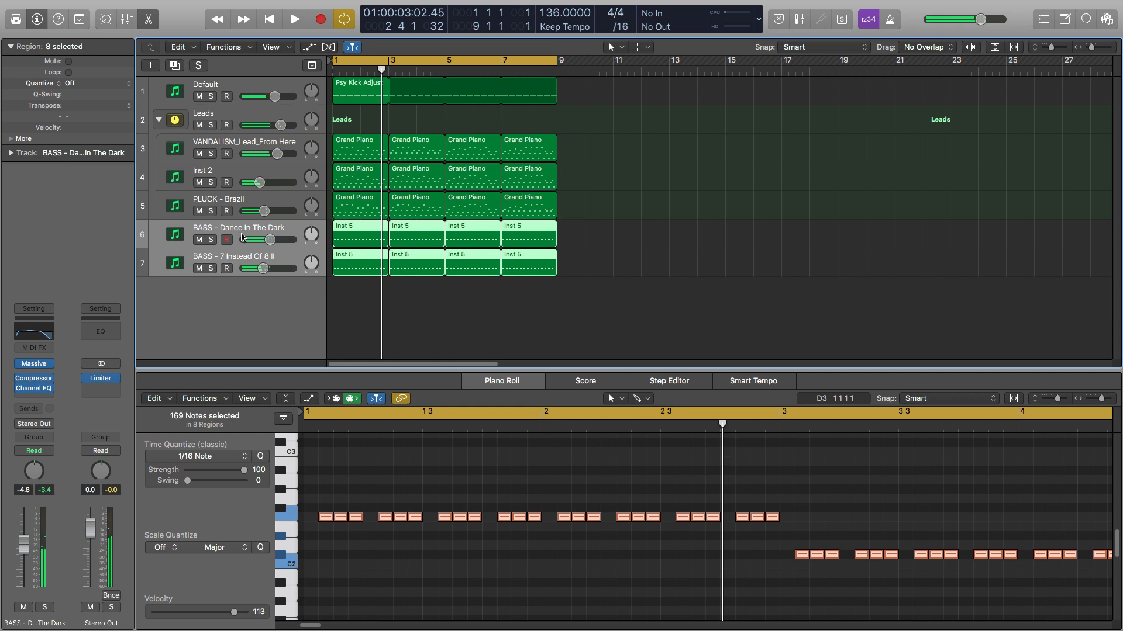
pyautogui.rightClick(284, 228)
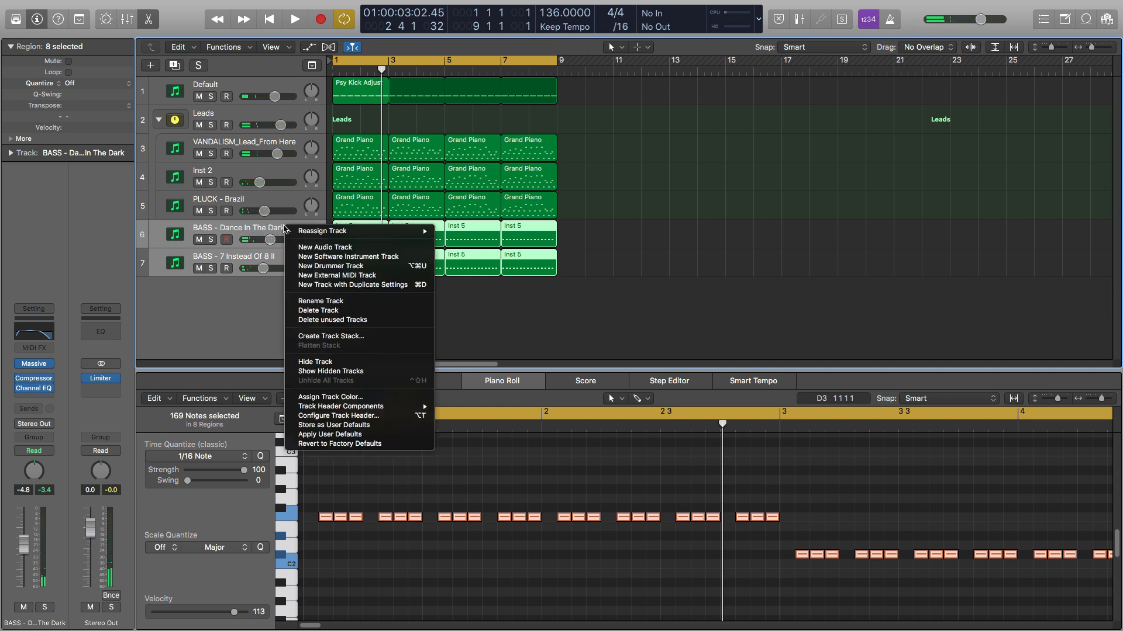
pyautogui.click(351, 337)
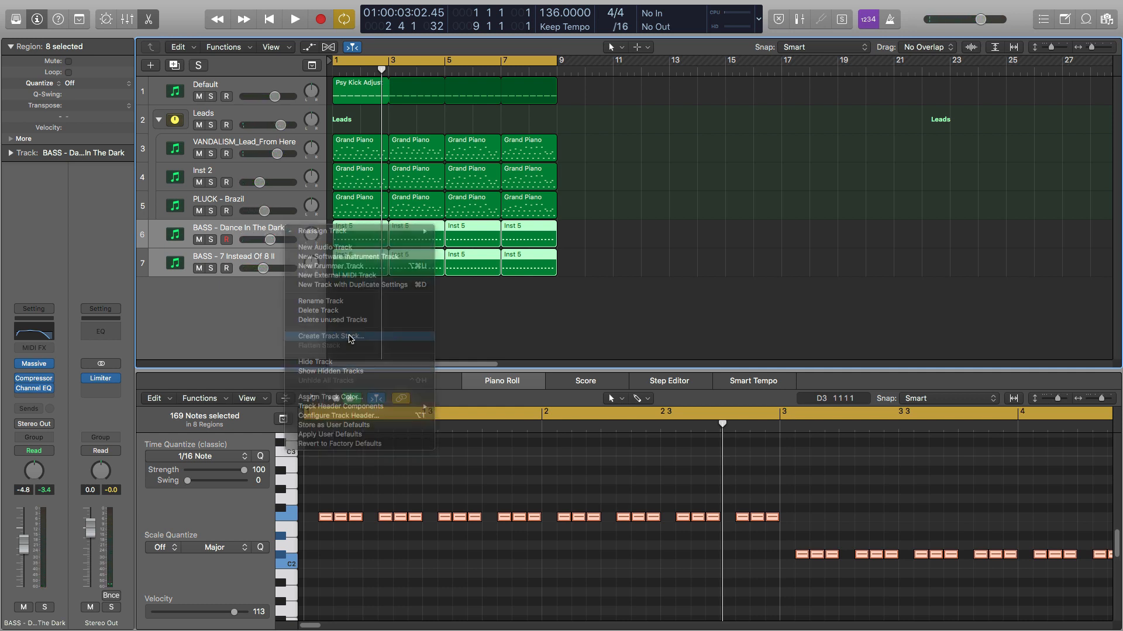
pyautogui.click(652, 88)
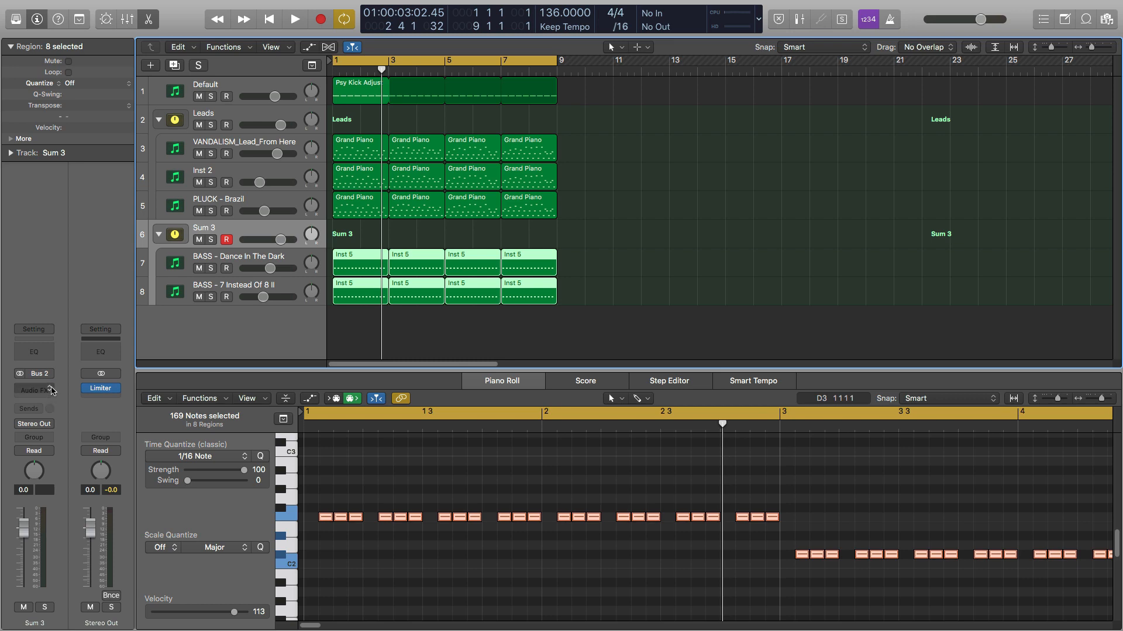
# Insert a stereo LFOTool on the bass stack and load its Sidechain-5 preset
pyautogui.click(52, 391)
pyautogui.moveTo(49, 447)
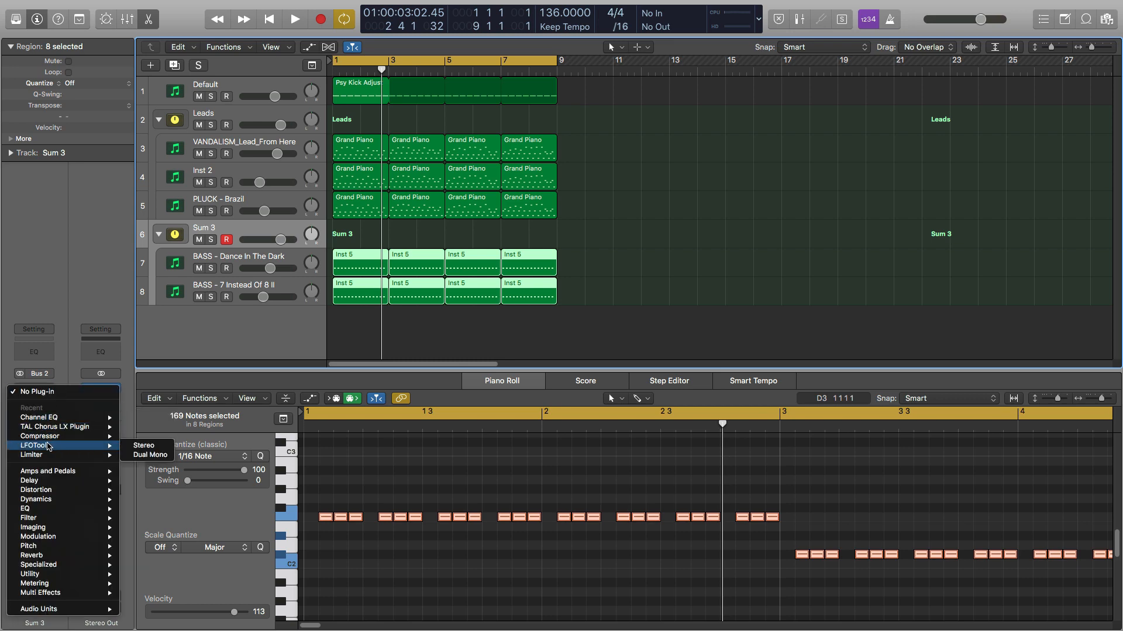
pyautogui.click(151, 448)
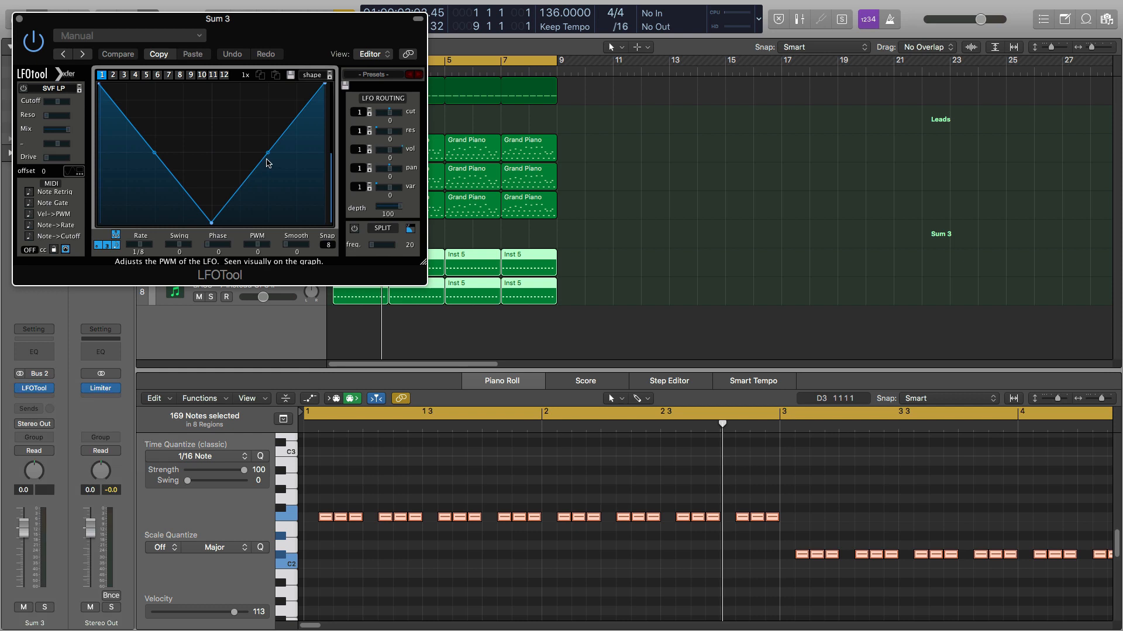
pyautogui.click(380, 75)
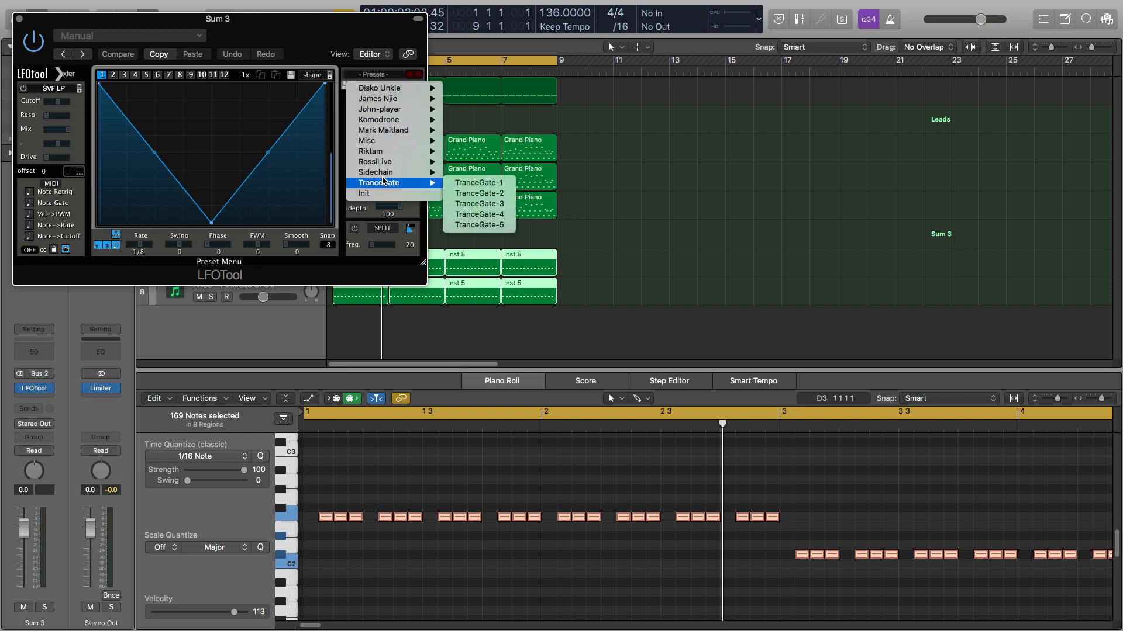
pyautogui.moveTo(422, 174)
pyautogui.click(469, 216)
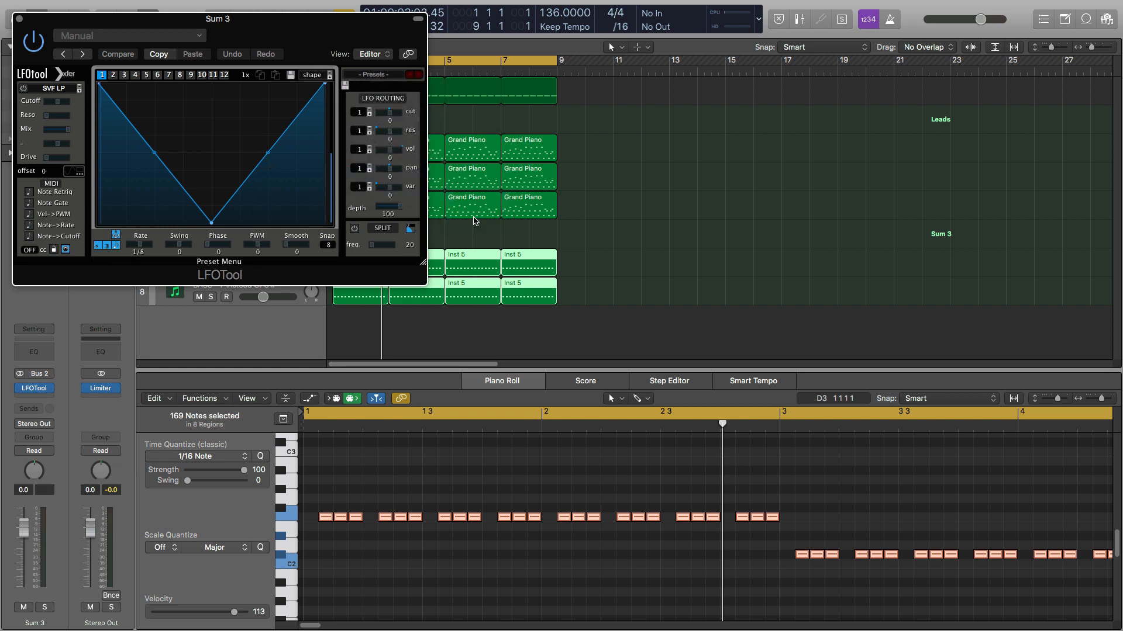
# Play the soloed bass stack with the LFOTool window moved clear of the tracks, then solo only BASS - Dance In The Dark
pyautogui.click(45, 610)
pyautogui.press('space')
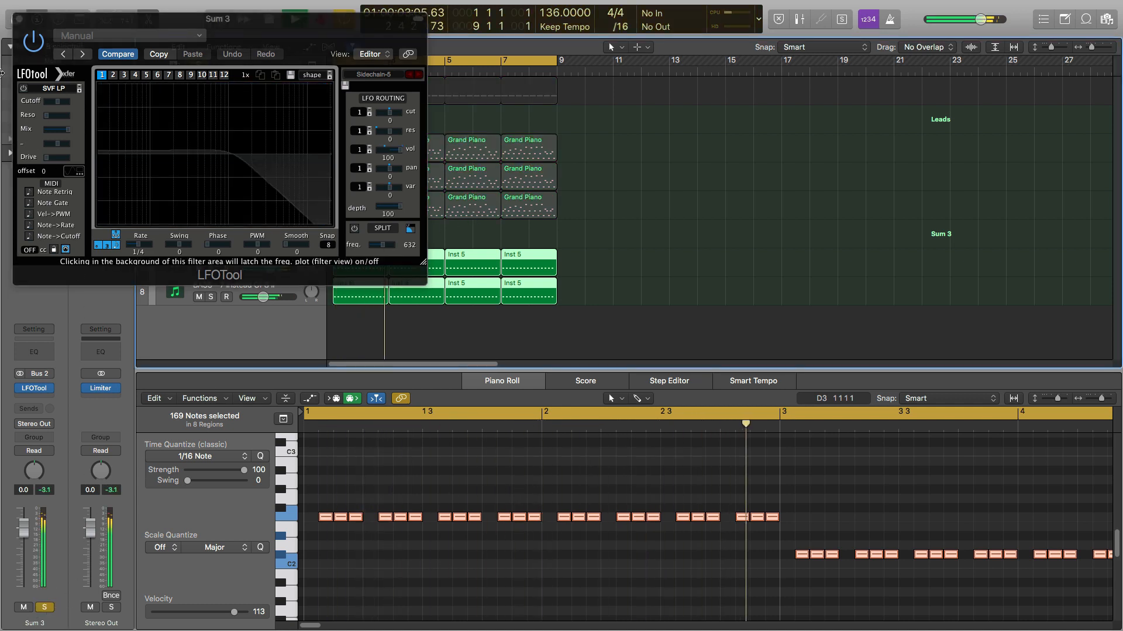
pyautogui.moveTo(35, 21); pyautogui.dragTo(652, 67)
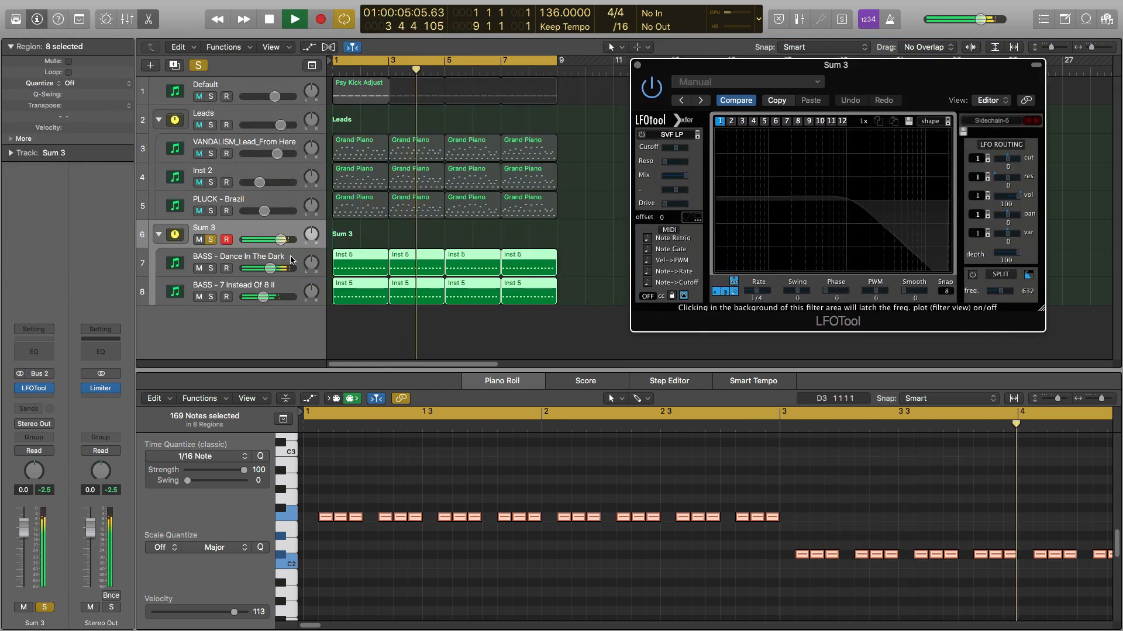
pyautogui.click(211, 269)
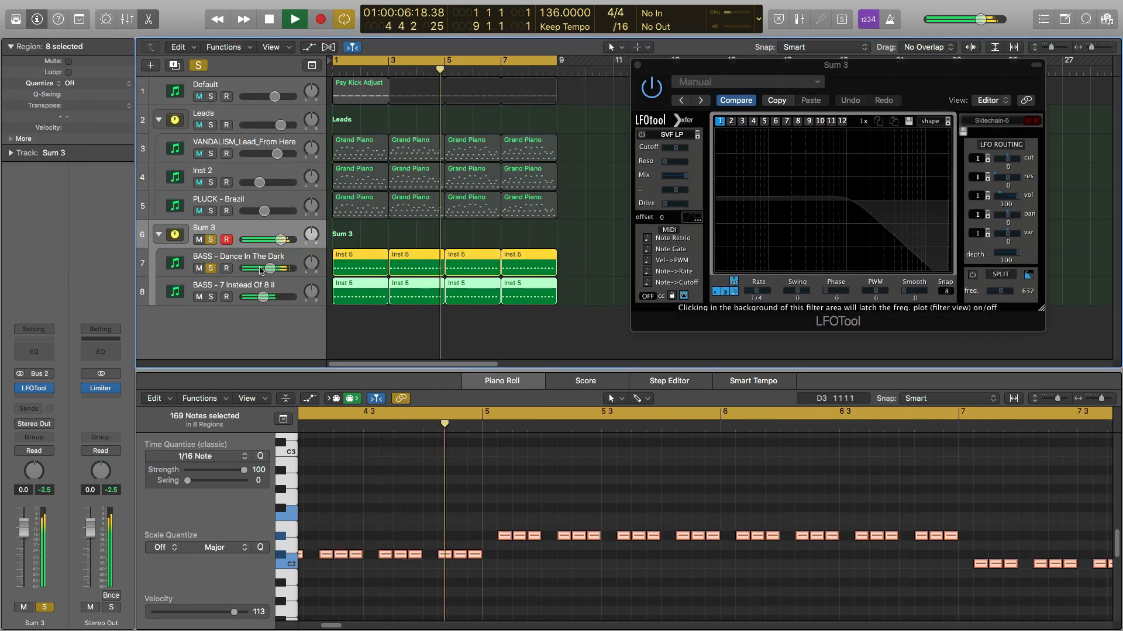
pyautogui.click(212, 240)
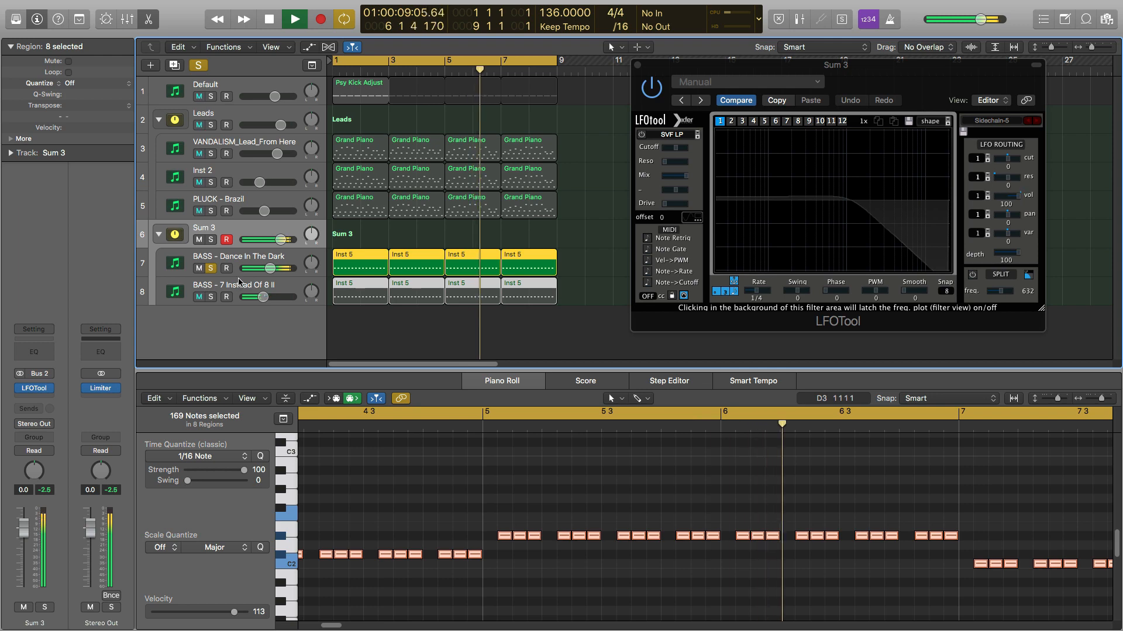
# Add BASS - 7 Instead Of 8 II to the solo, play both basses through LFOTool, and stop playback
pyautogui.click(941, 131)
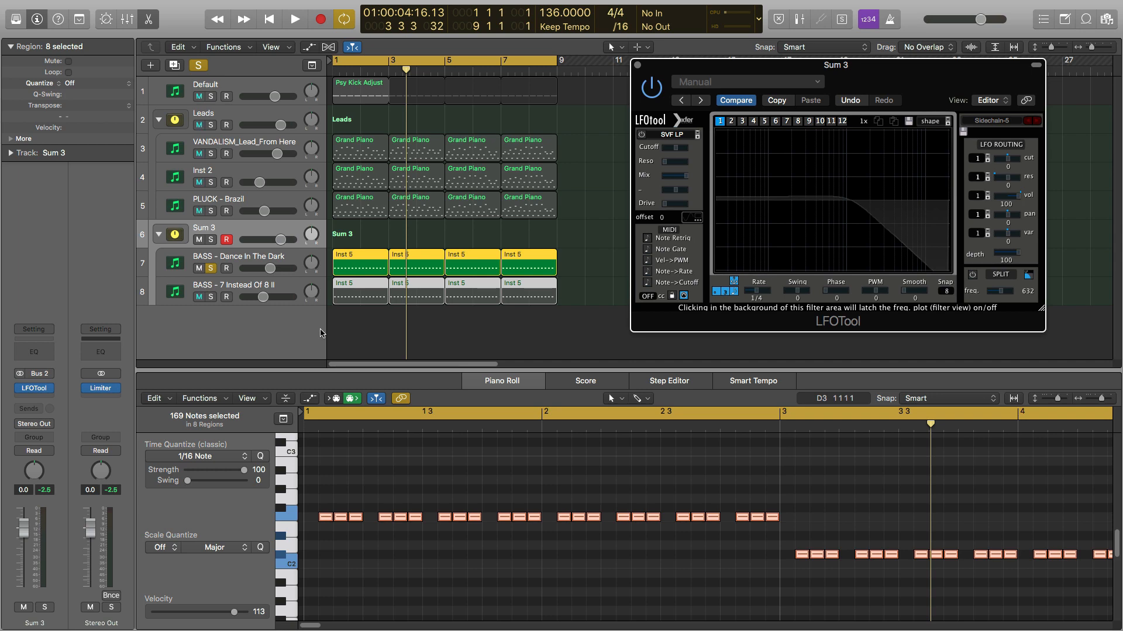
pyautogui.press('space')
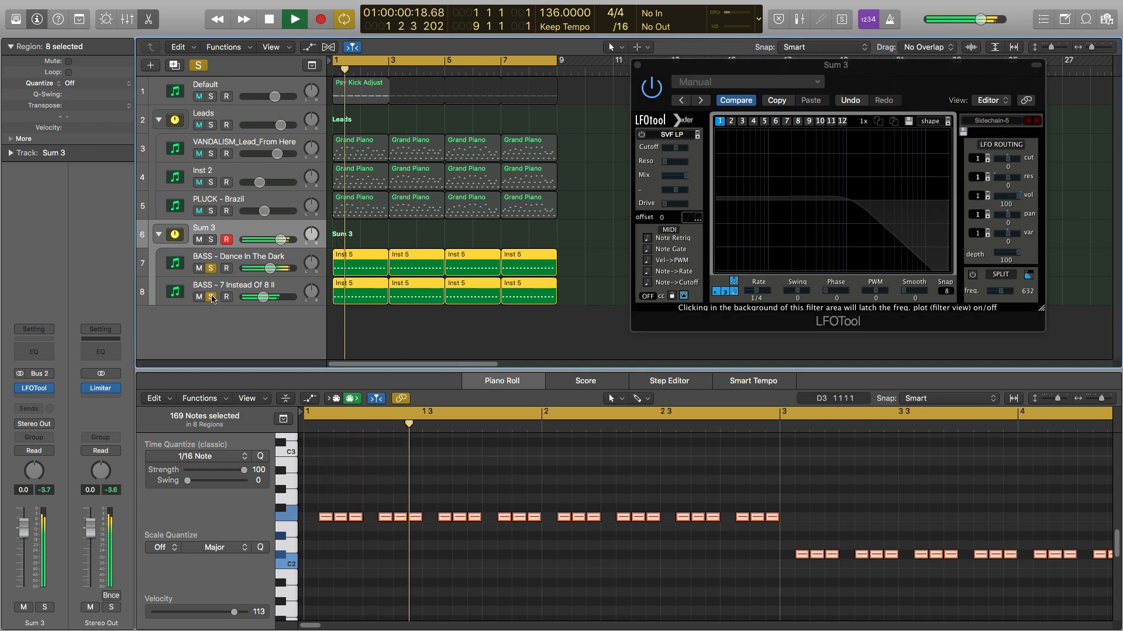
pyautogui.click(211, 297)
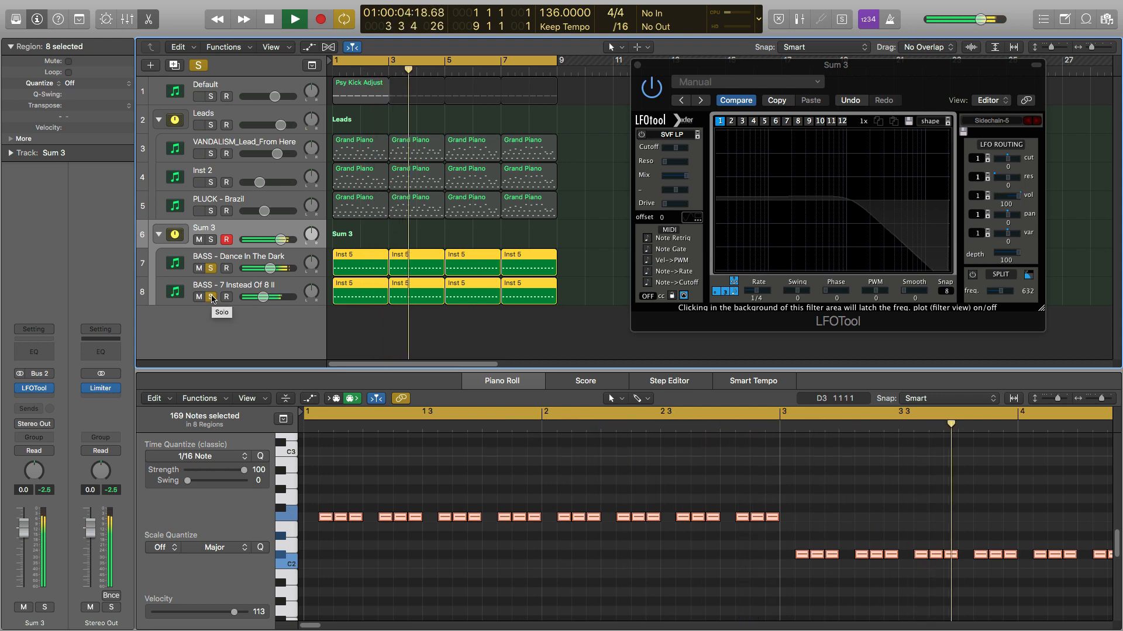
pyautogui.press('space')
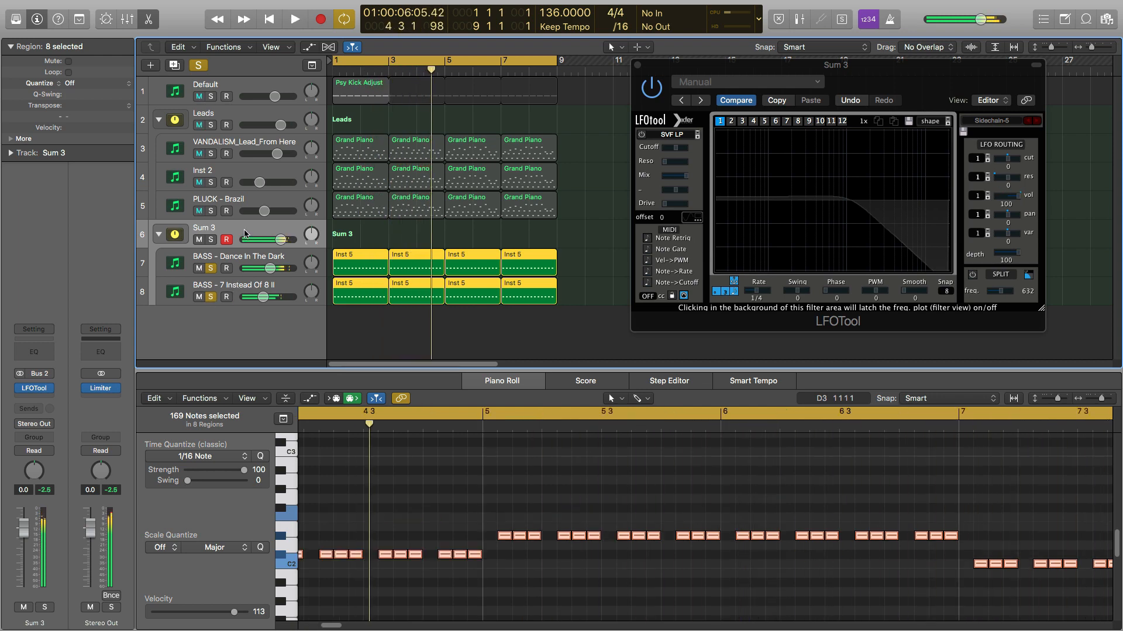
# Insert the Xfer Records OTT compressor after LFOTool on the bass stack, with its depth at 0%
pyautogui.press('a')
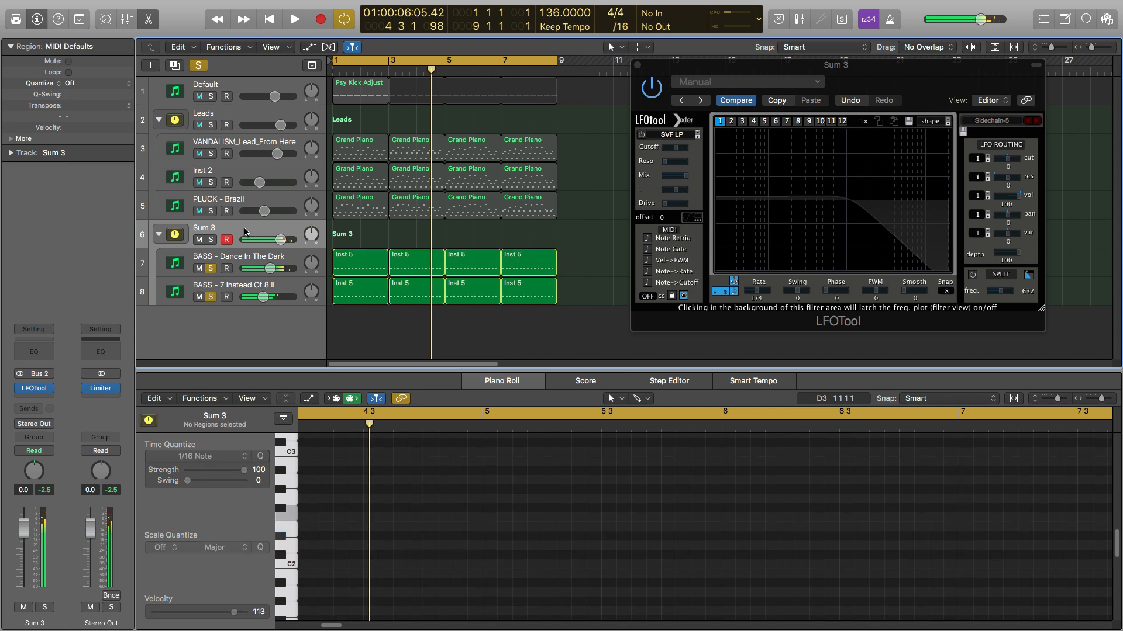
pyautogui.click(50, 393)
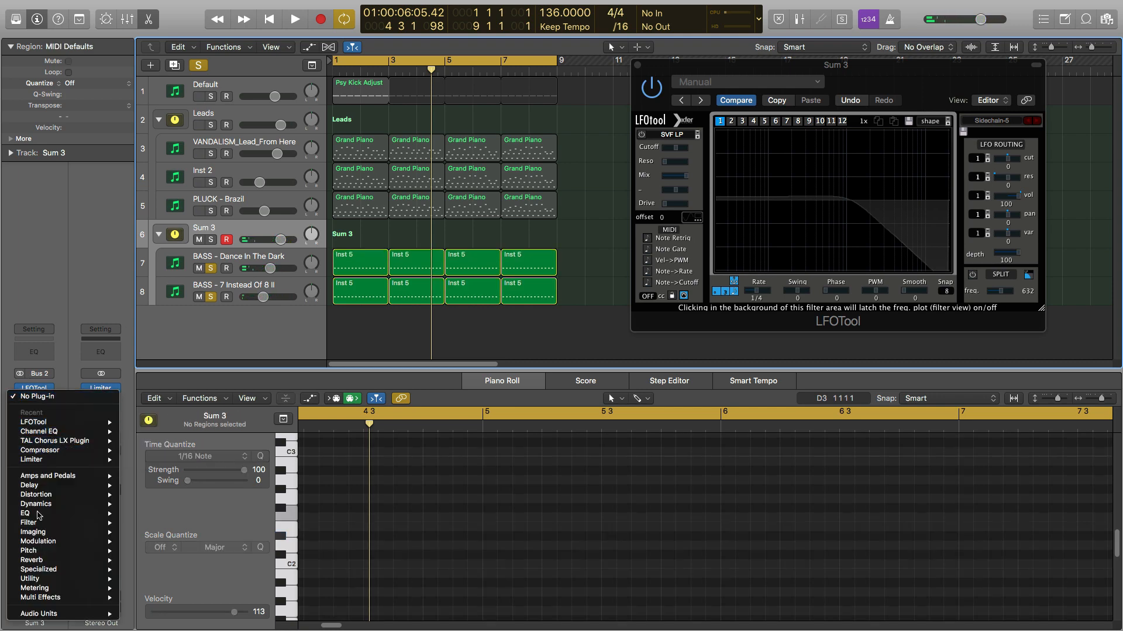
pyautogui.moveTo(51, 615)
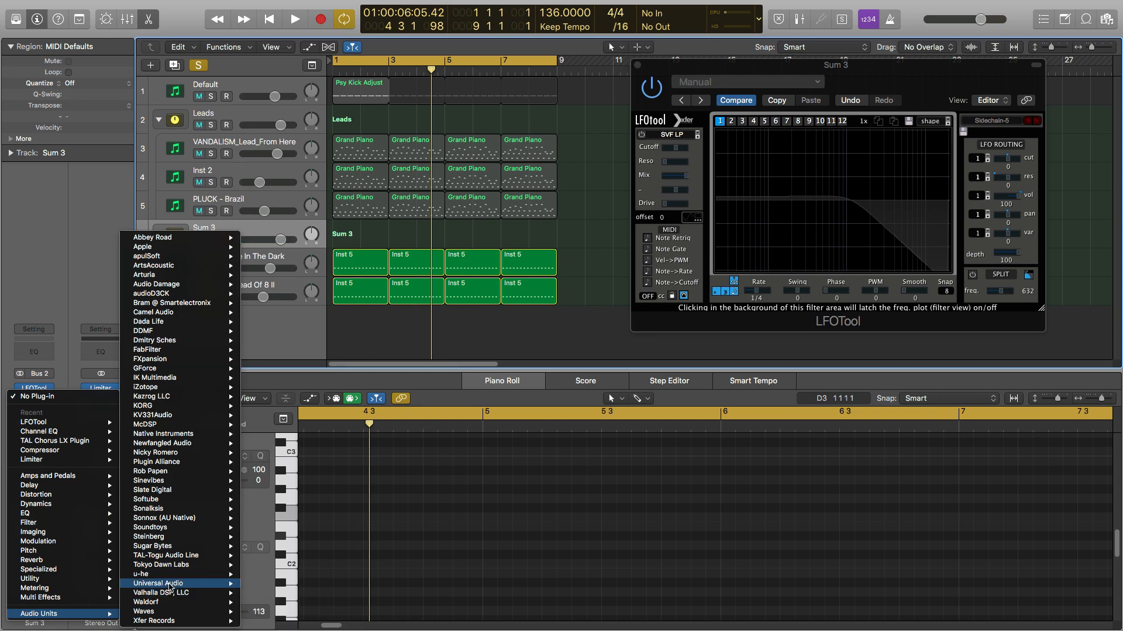
pyautogui.moveTo(169, 596)
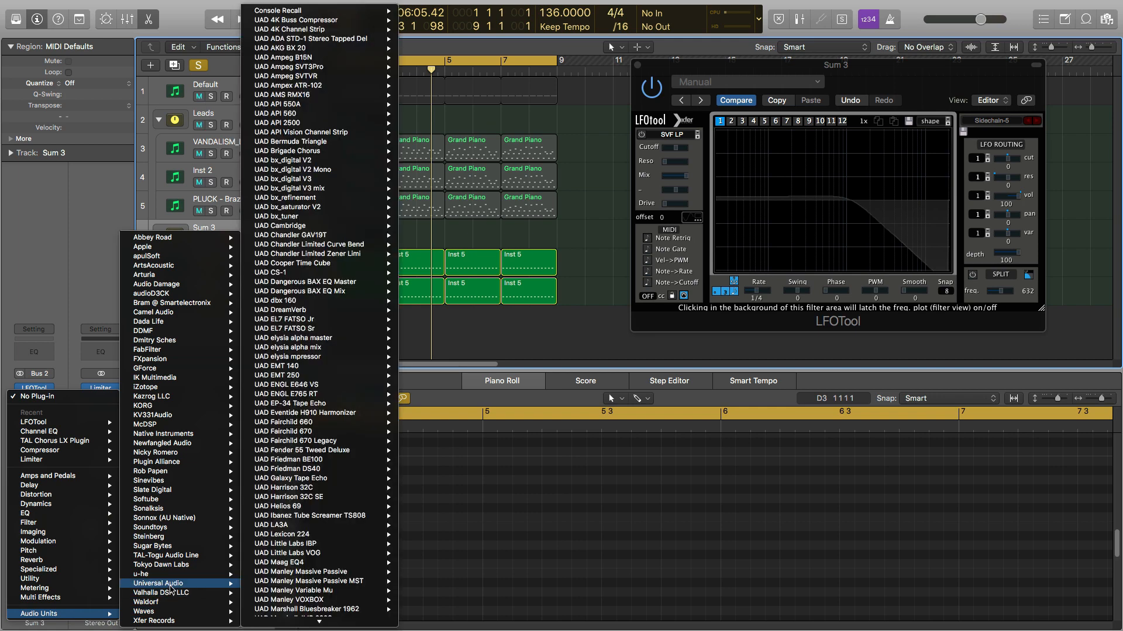
pyautogui.moveTo(232, 621)
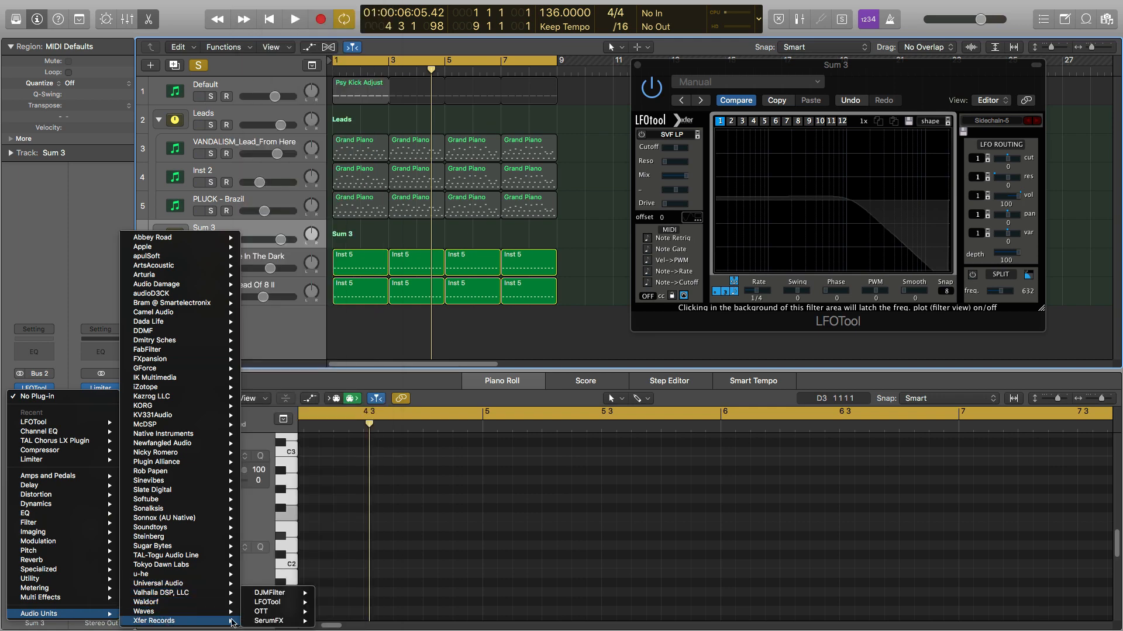
pyautogui.click(342, 611)
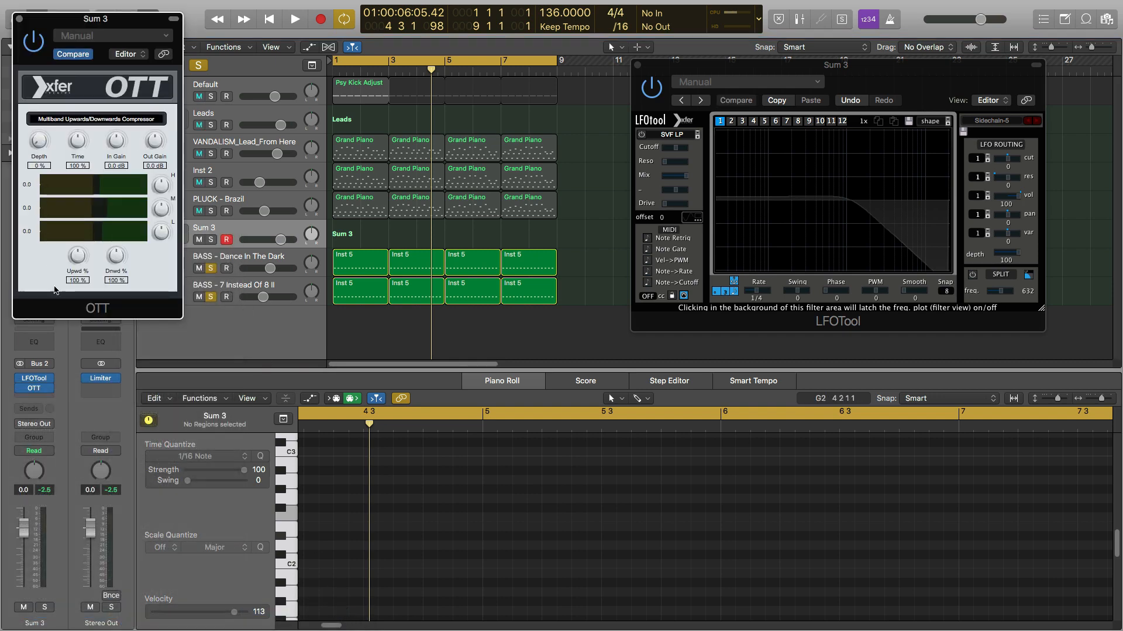
# Play the soloed bass stack, set the OTT depth to 22%, and lower the stack's volume to -2.3 dB
pyautogui.press('space')
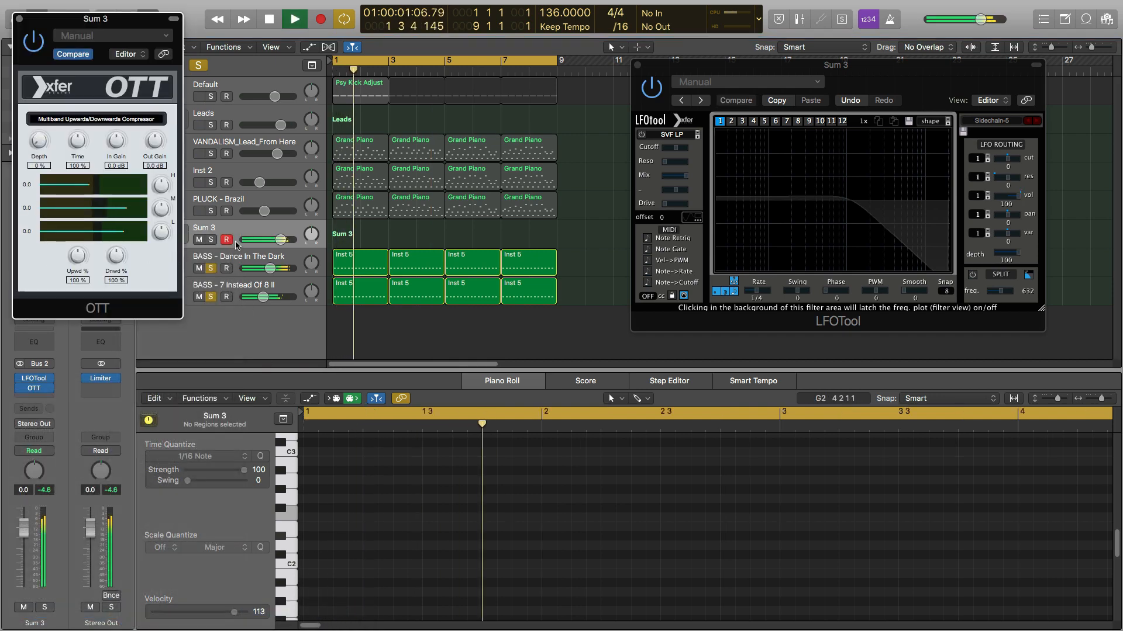
pyautogui.click(211, 240)
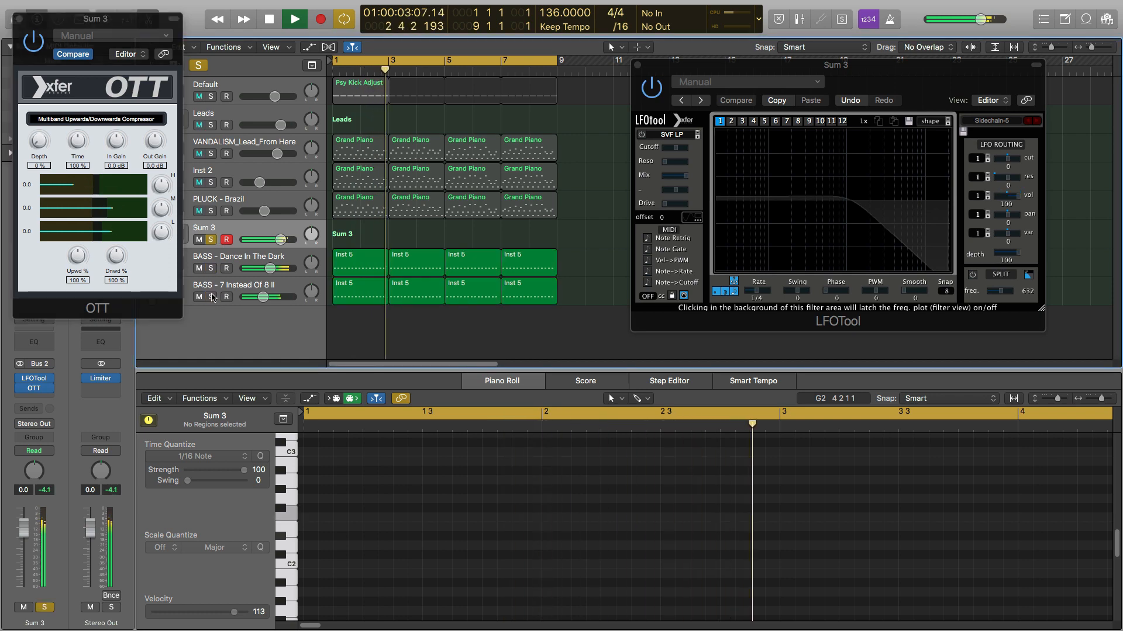
pyautogui.moveTo(39, 140); pyautogui.dragTo(39, 129)
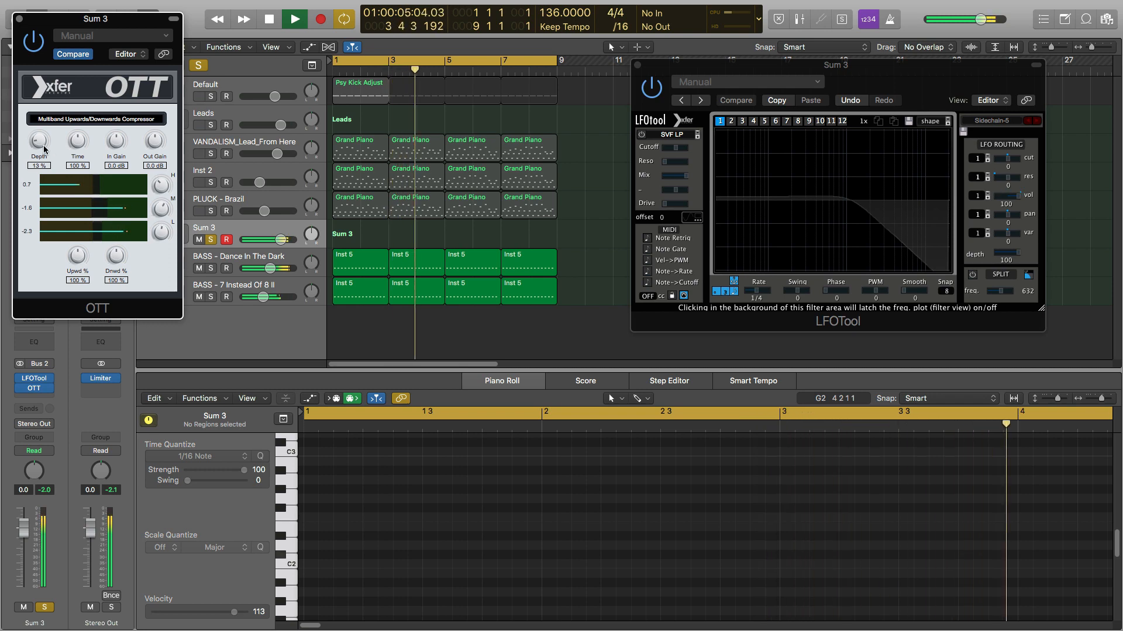
pyautogui.moveTo(41, 146); pyautogui.dragTo(42, 137)
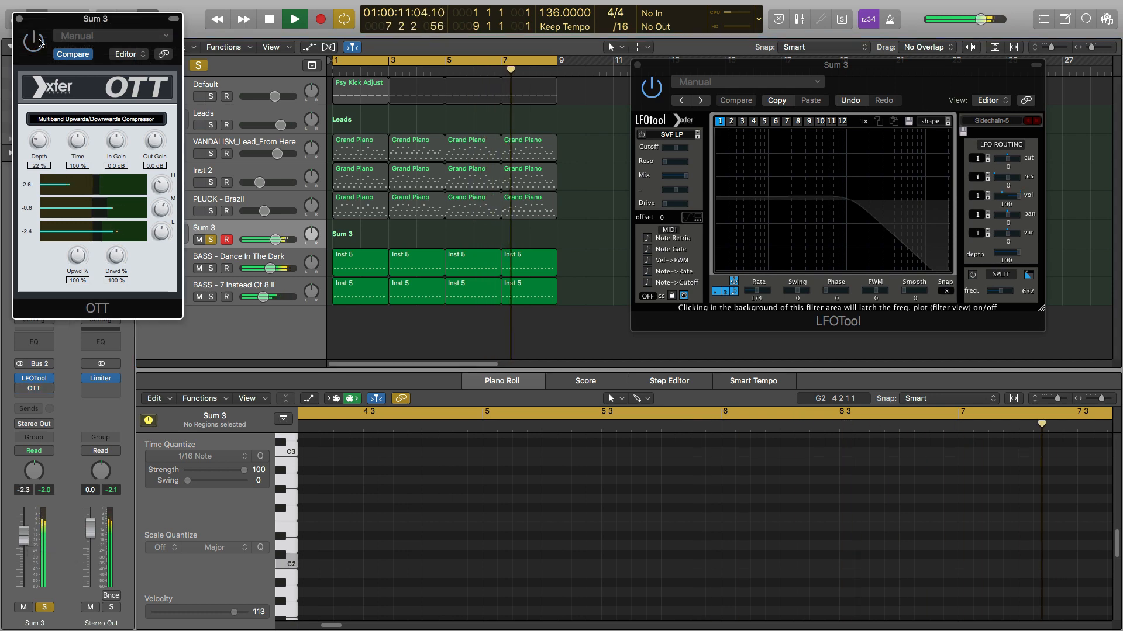
# Clear the solo, close the OTT and LFOTool windows, listen to the full mix, and stop playback
pyautogui.click(19, 20)
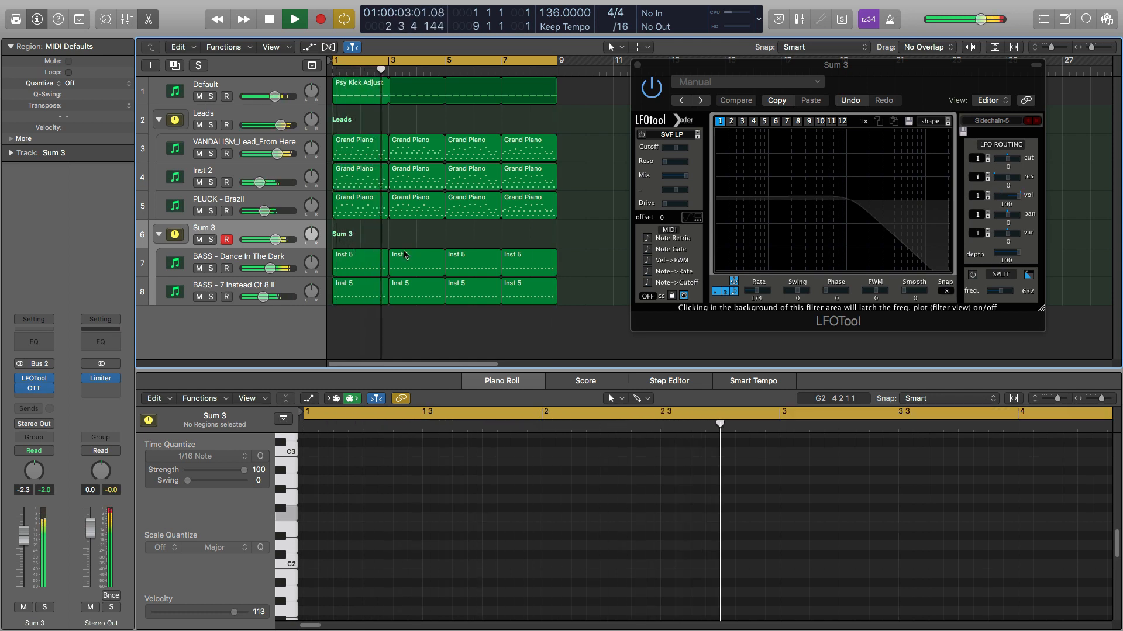
pyautogui.click(637, 65)
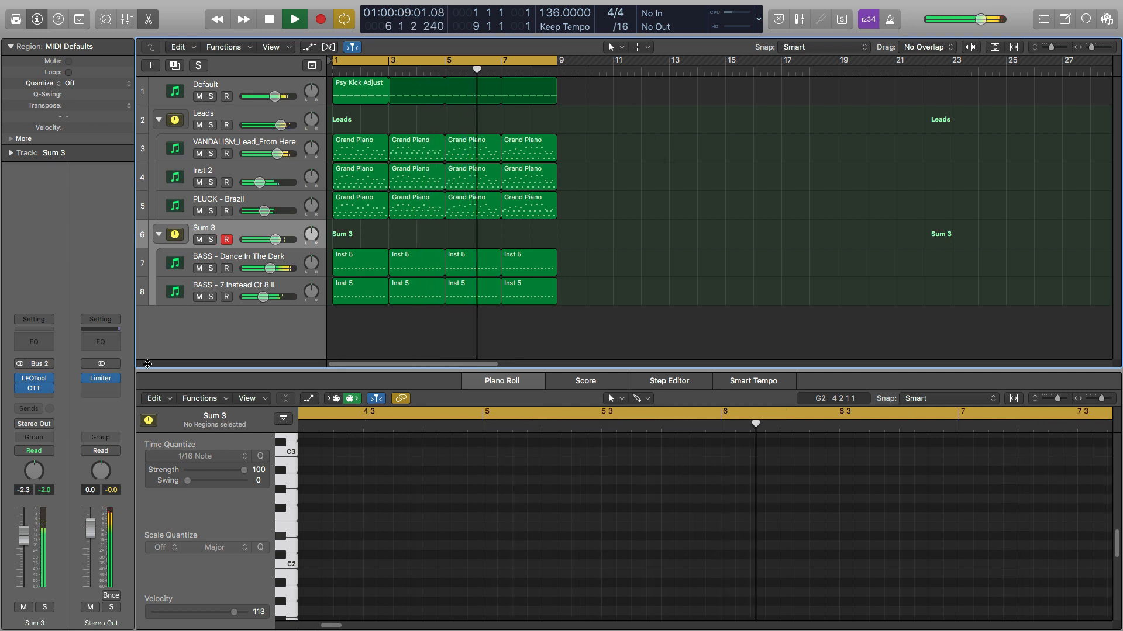
pyautogui.click(57, 424)
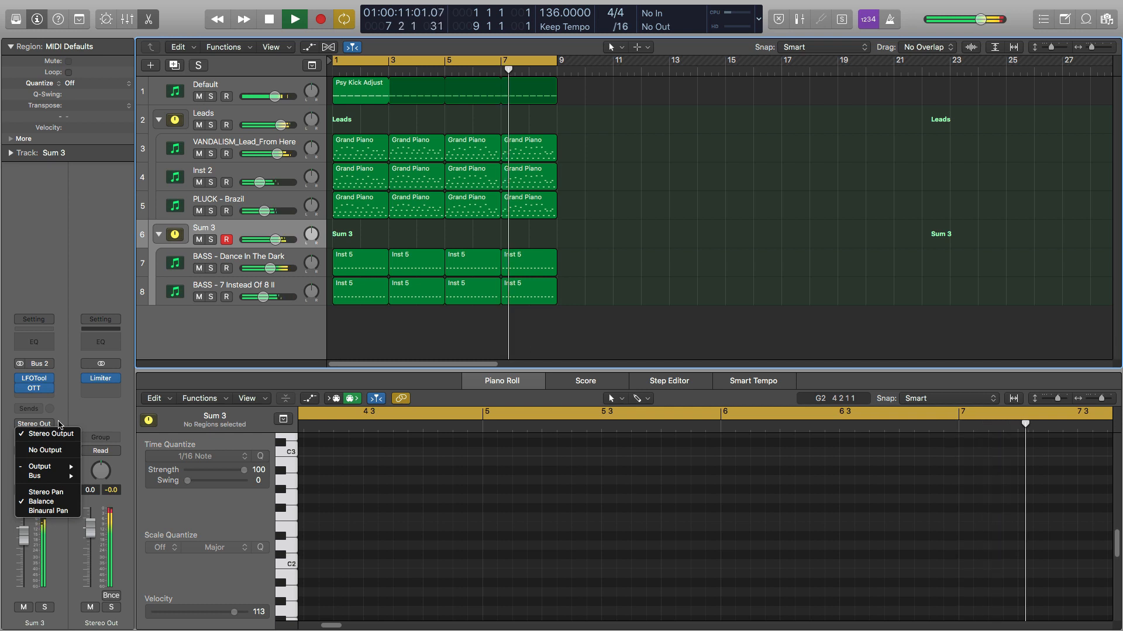
pyautogui.click(60, 424)
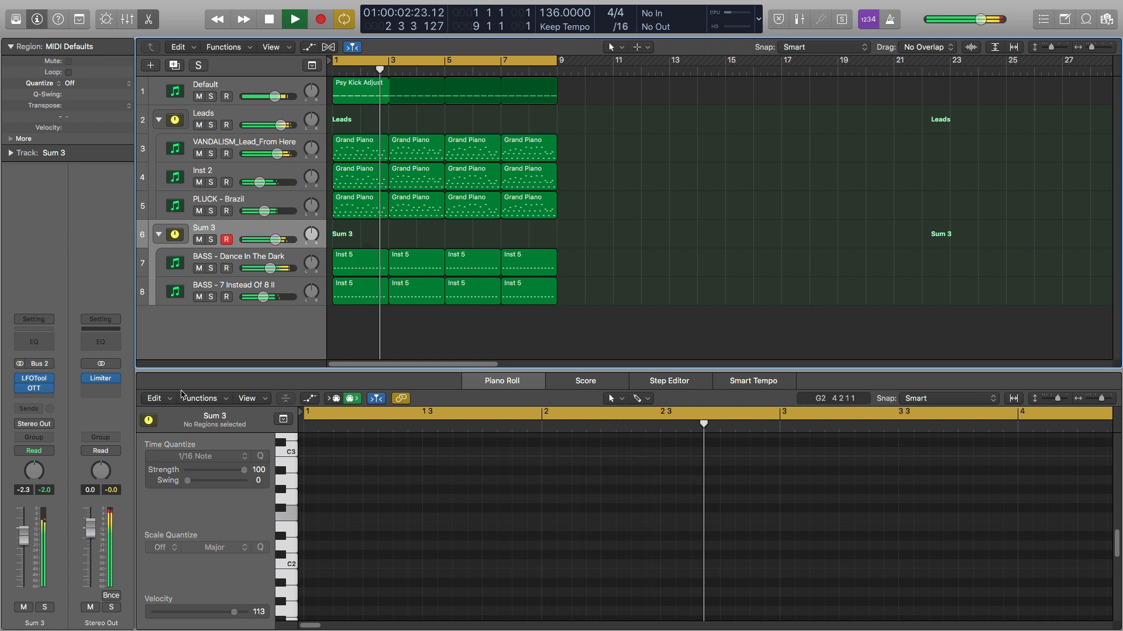
pyautogui.press('space')
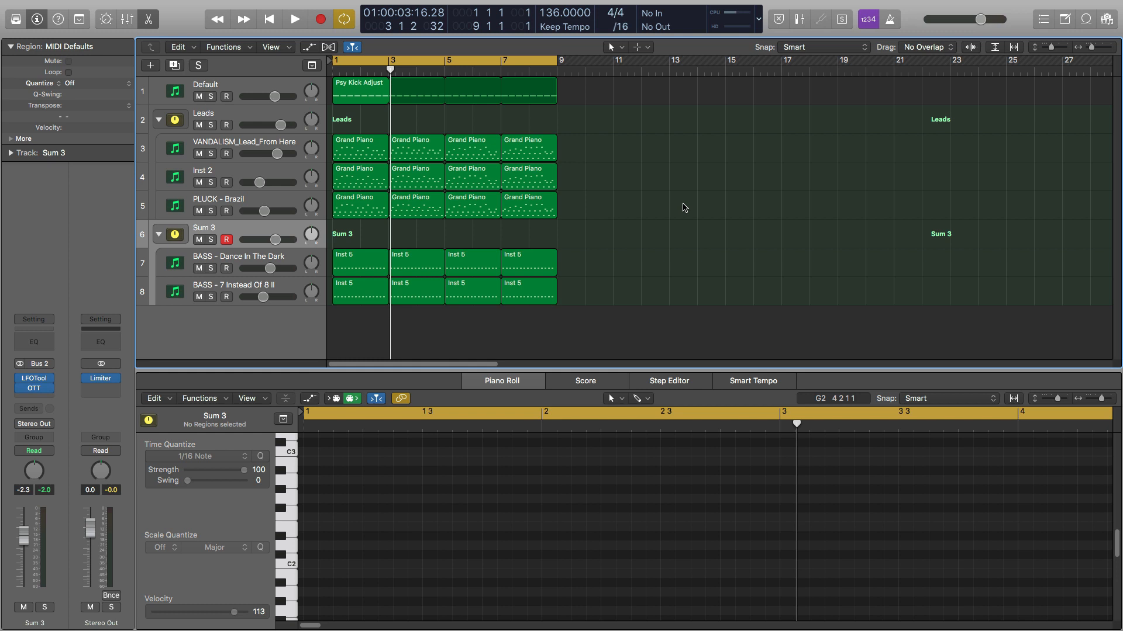
# Replay the full mix, lower the volume of BASS - Dance In The Dark slightly, and solo the bass stack
pyautogui.press('space')
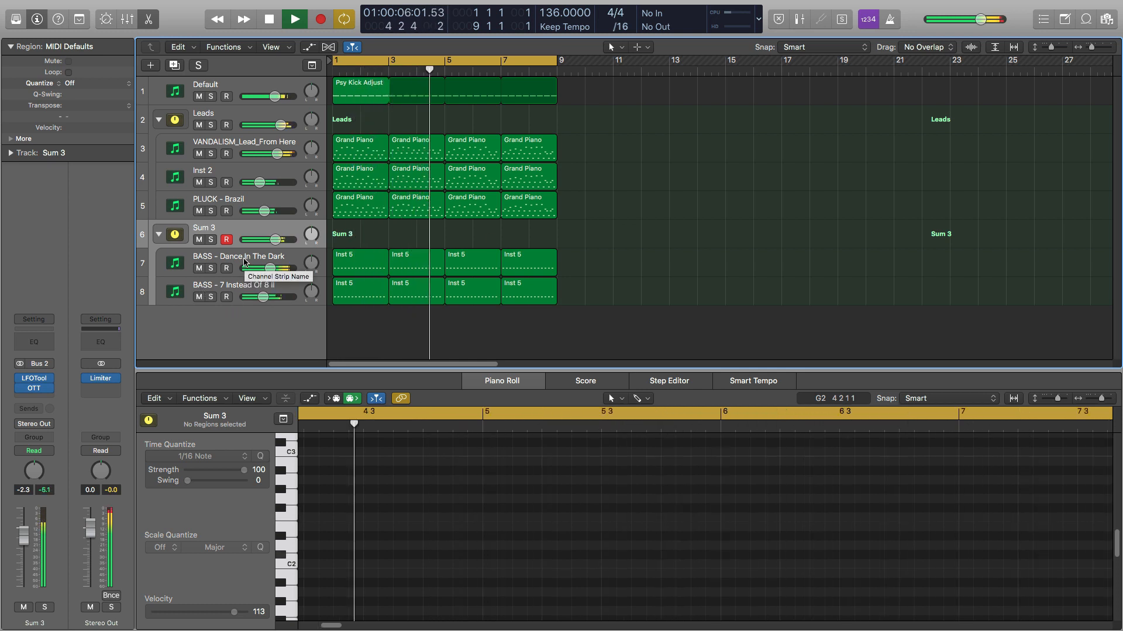
pyautogui.press('space')
pyautogui.press('space')
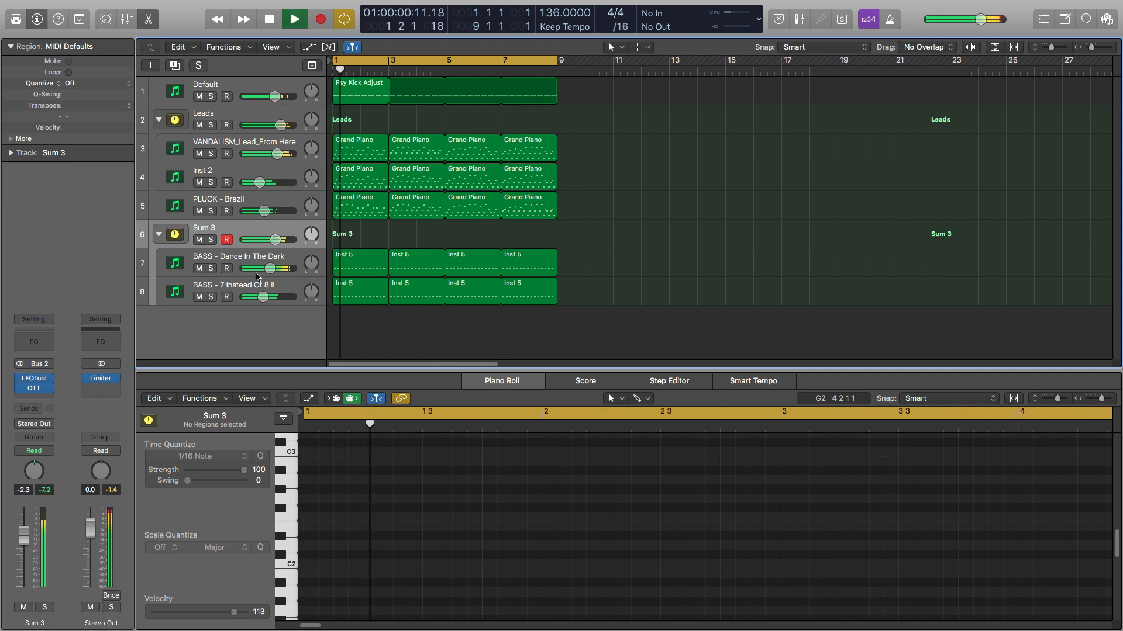
pyautogui.moveTo(251, 275); pyautogui.dragTo(269, 268)
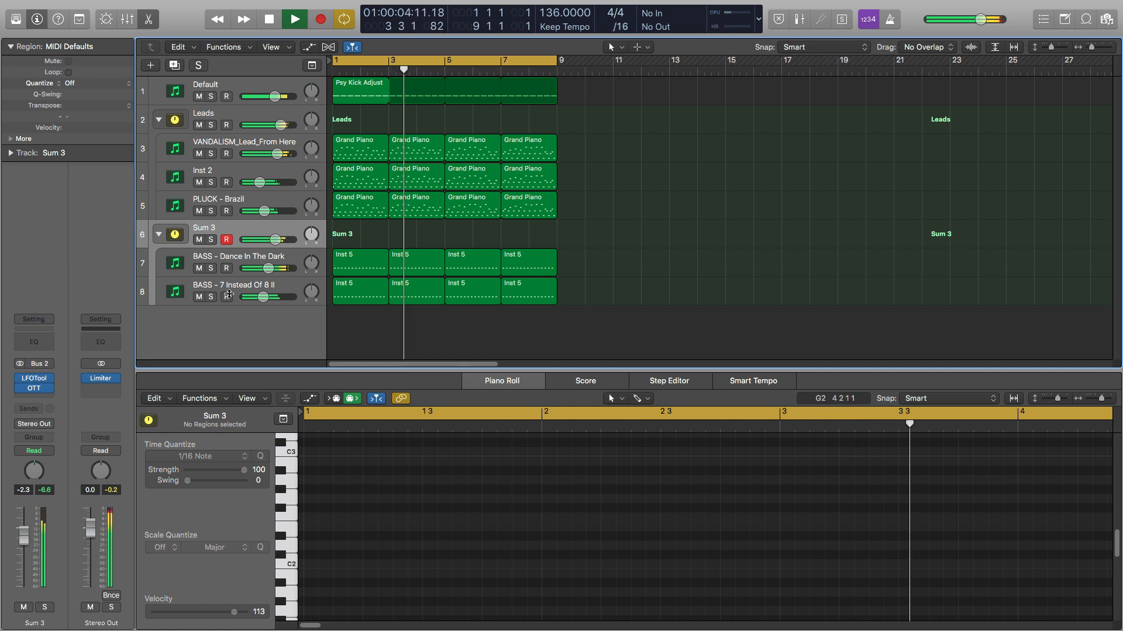
pyautogui.click(211, 239)
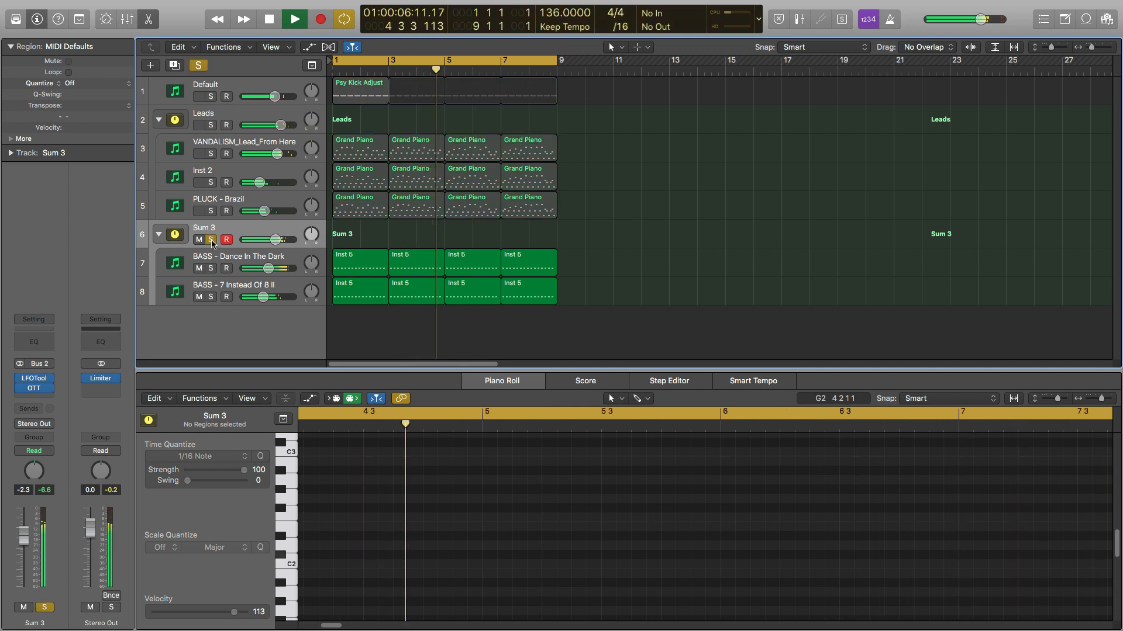
# Solo BASS - 7 Instead Of 8 II, stop playback, and insert the stereo Waves Center (s) plug-in after its Channel EQ
pyautogui.click(211, 297)
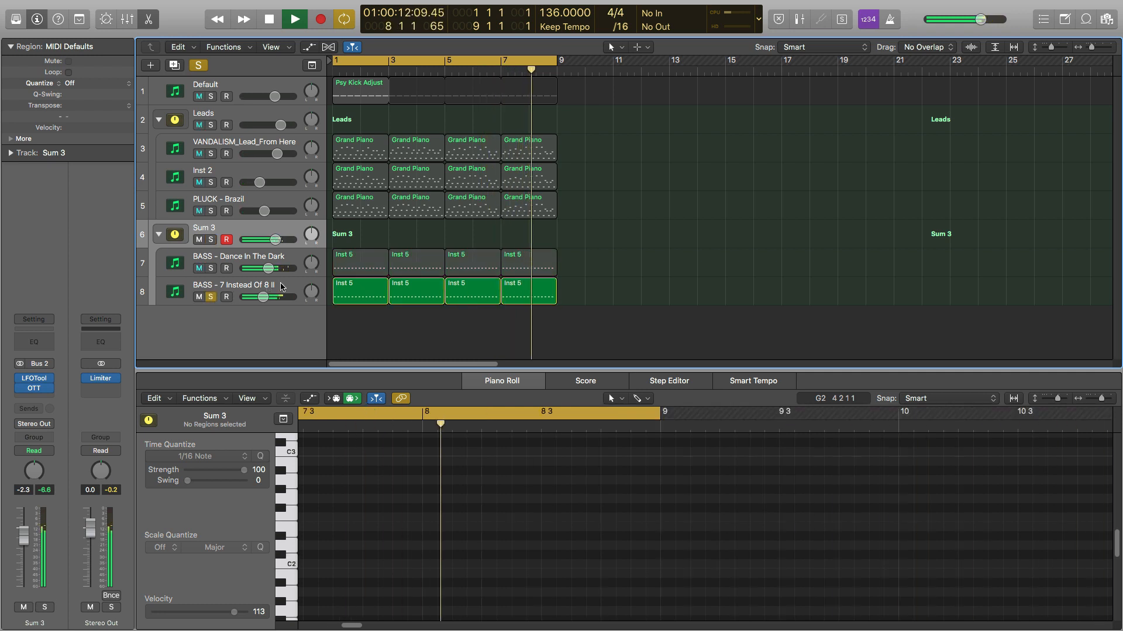
pyautogui.click(170, 299)
pyautogui.press('space')
pyautogui.click(51, 398)
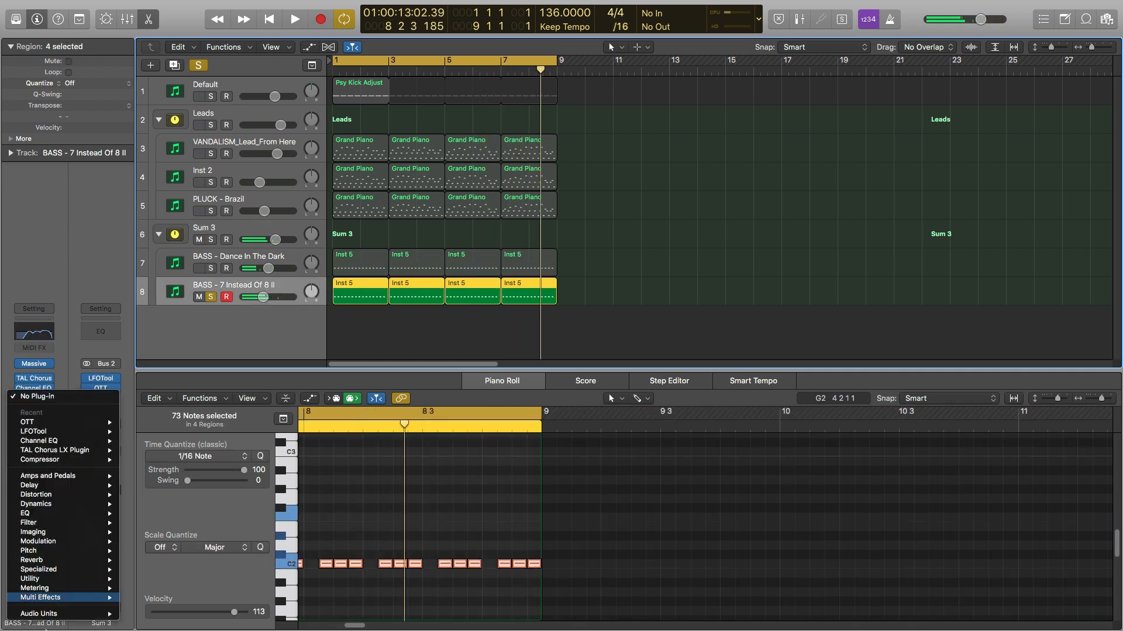
pyautogui.moveTo(53, 616)
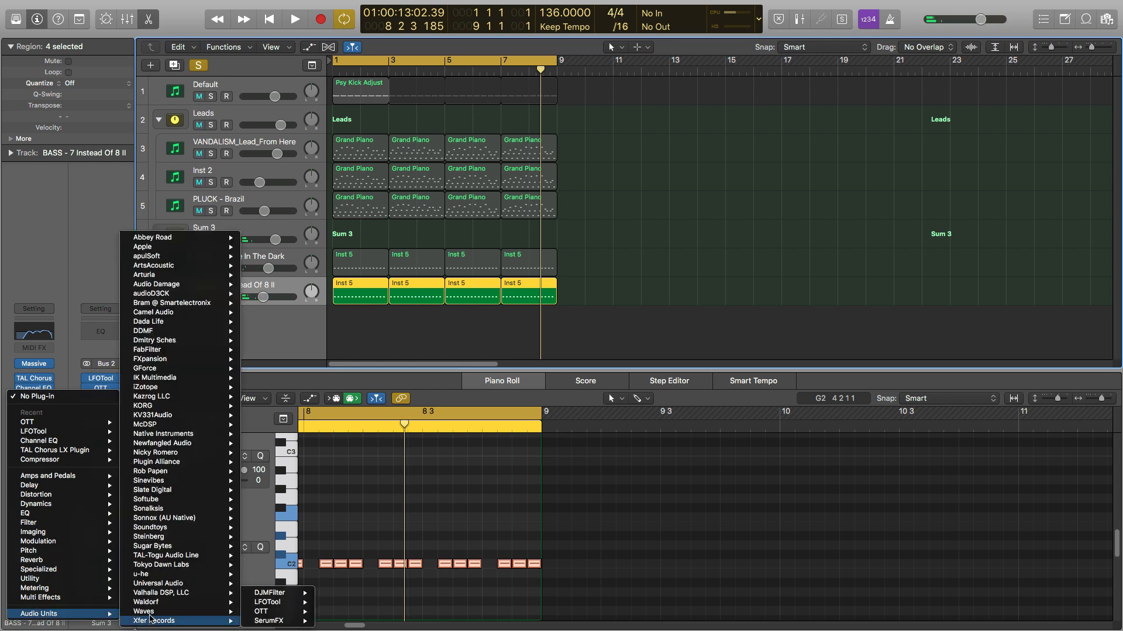
pyautogui.moveTo(151, 615)
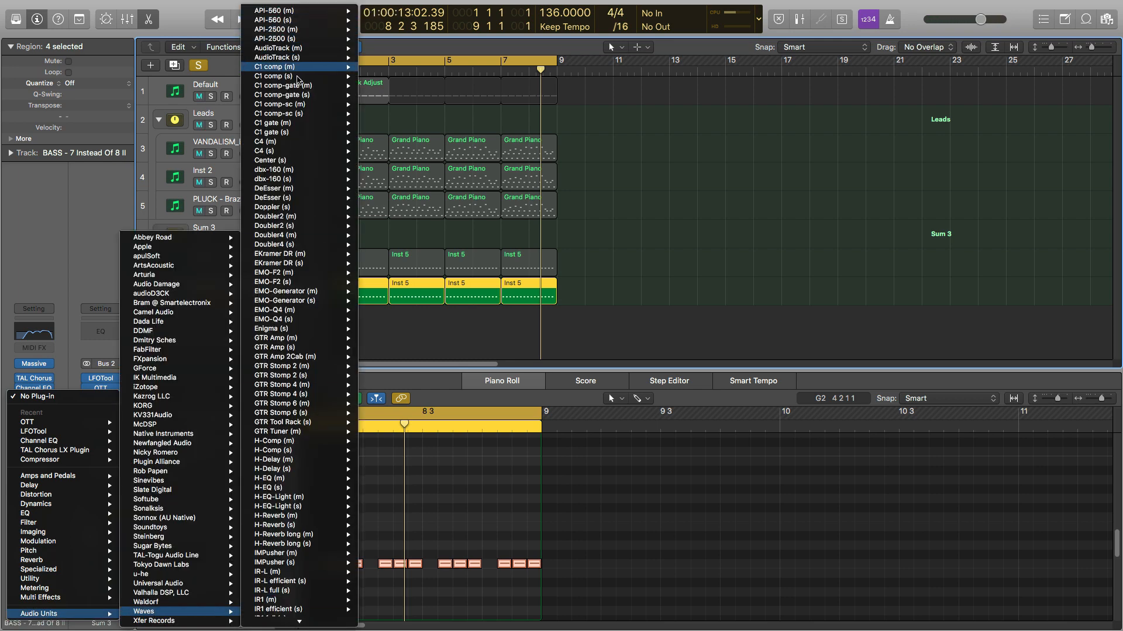
pyautogui.moveTo(294, 161)
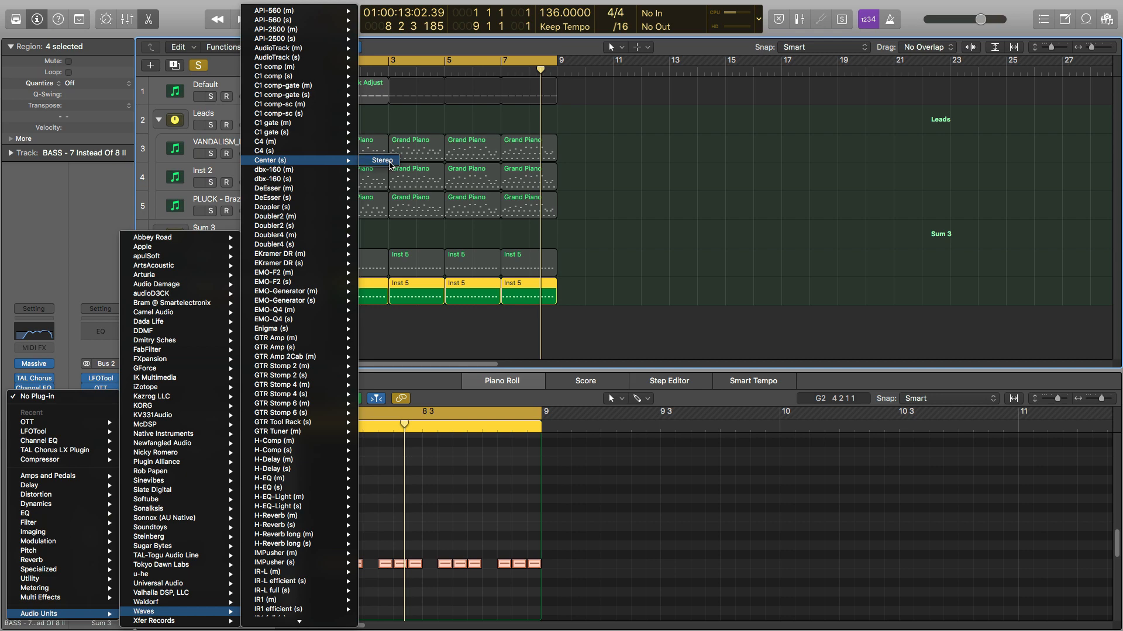
pyautogui.click(391, 165)
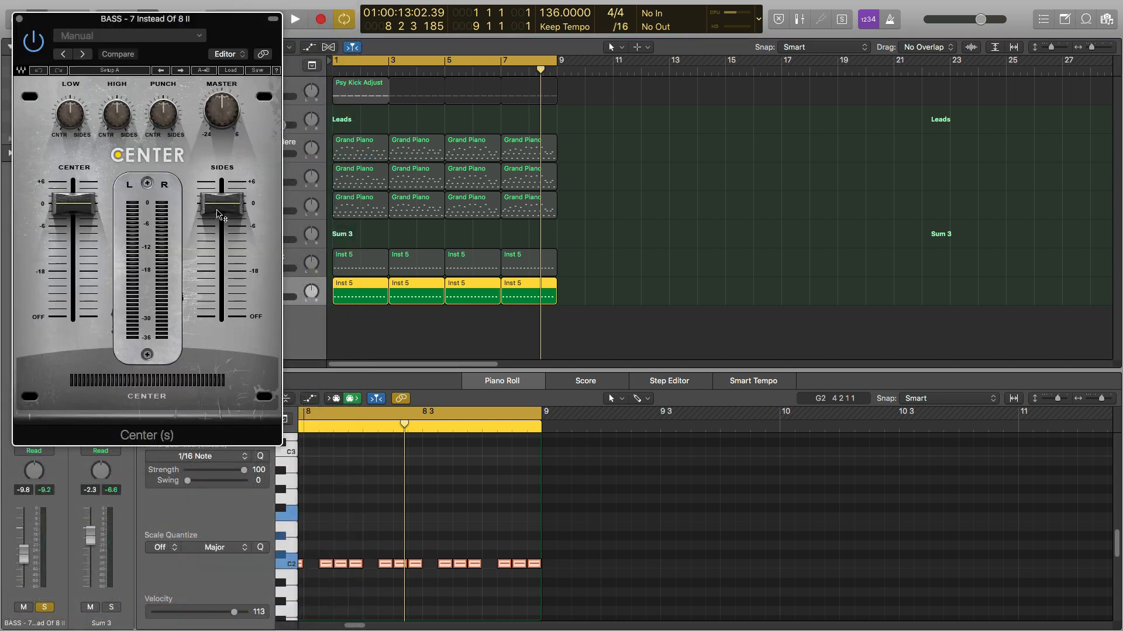
# Lower Center's center level slightly, audition the soloed bass with the plug-in bypassed and active, and close its window
pyautogui.moveTo(73, 204); pyautogui.dragTo(73, 207)
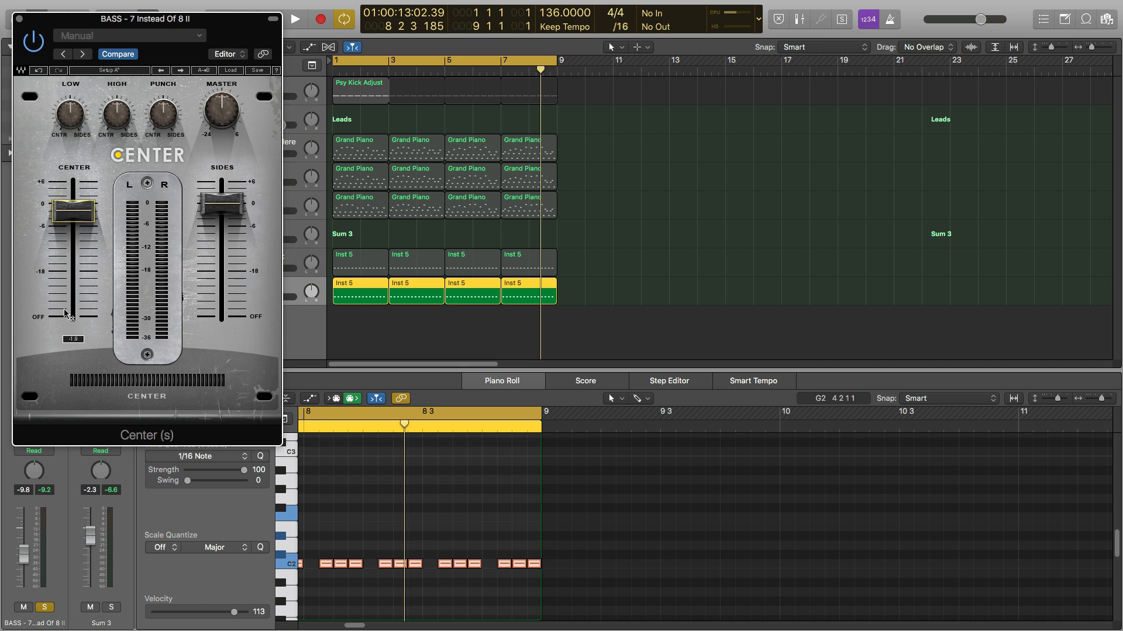
pyautogui.press('Return')
pyautogui.press('space')
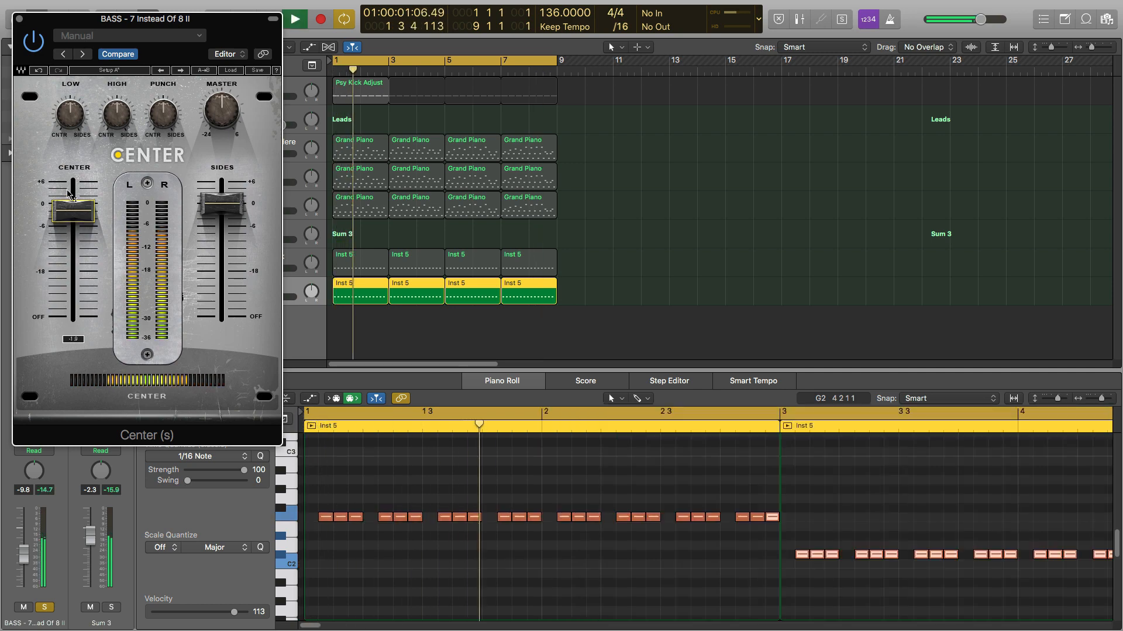
pyautogui.click(34, 47)
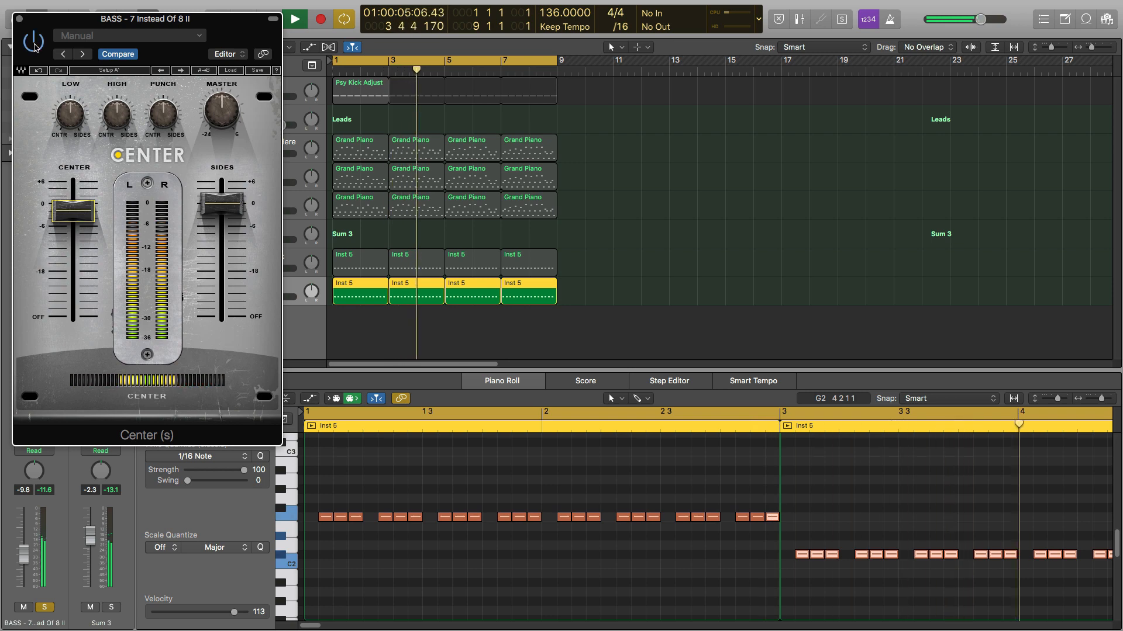
pyautogui.click(20, 19)
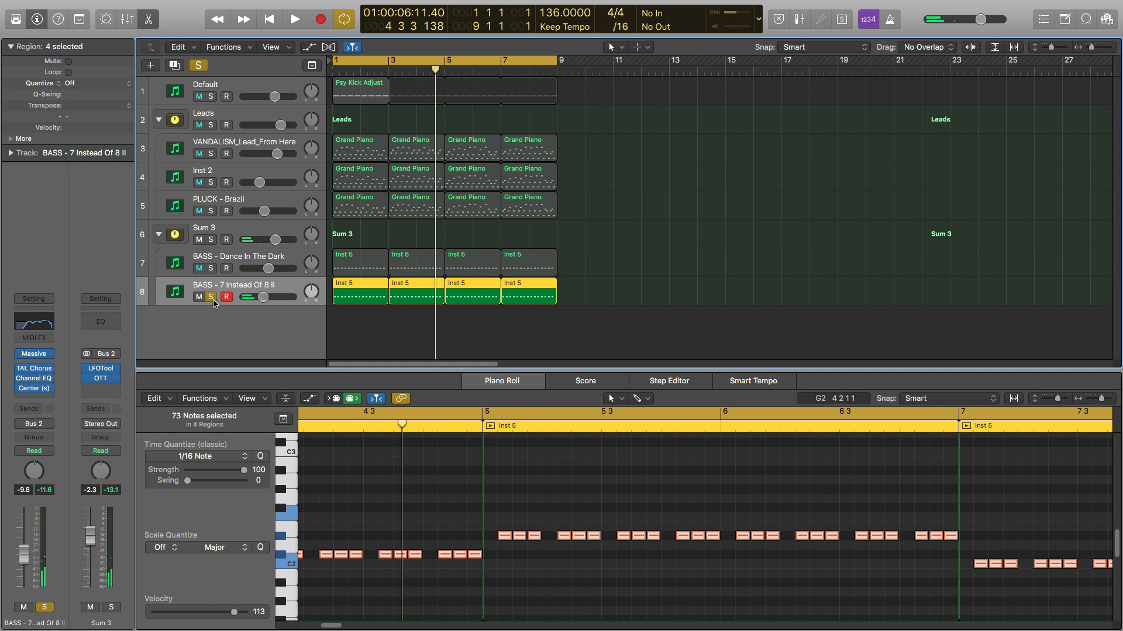
# Play the bass alone, solo BASS - Dance In The Dark with it, clear all solos, and listen to the full mix with the kick track selected
pyautogui.press('space')
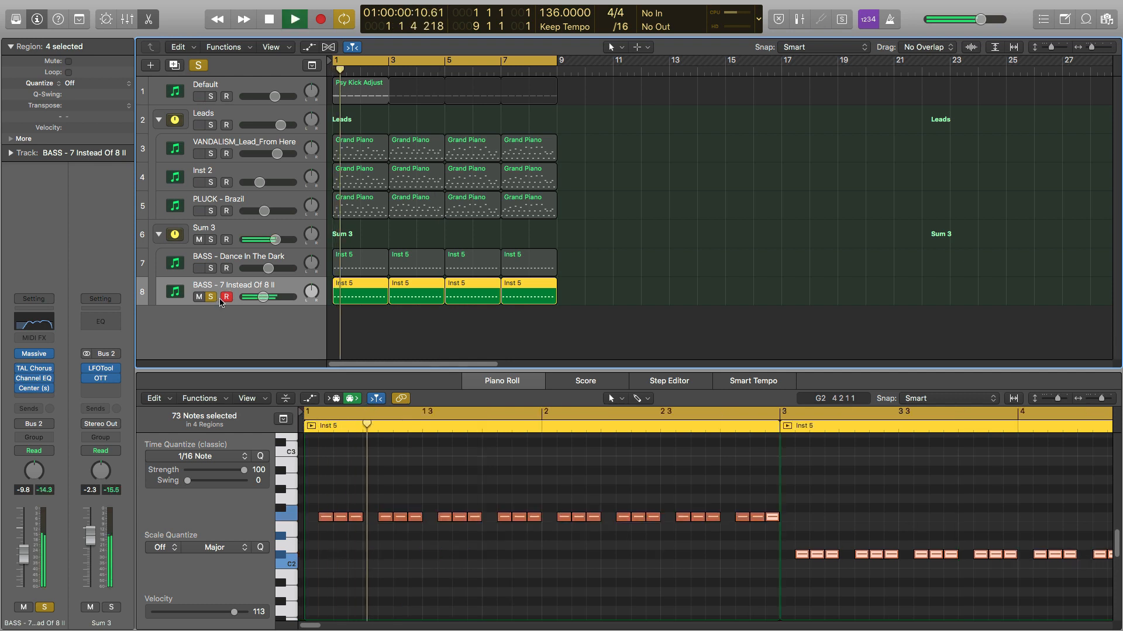
pyautogui.click(212, 270)
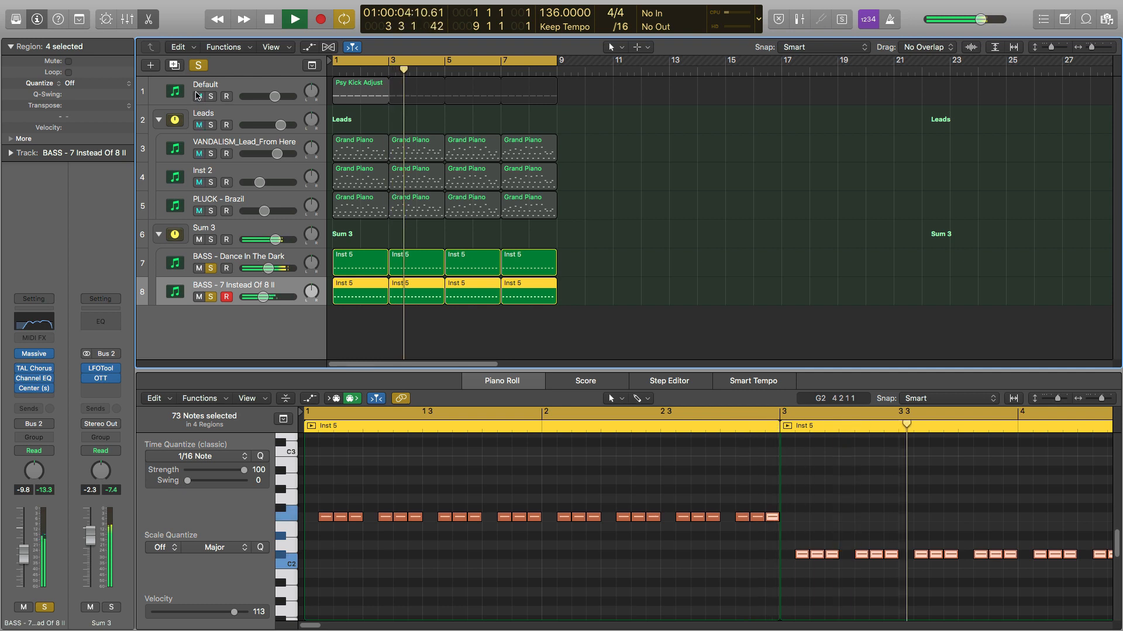
pyautogui.click(198, 65)
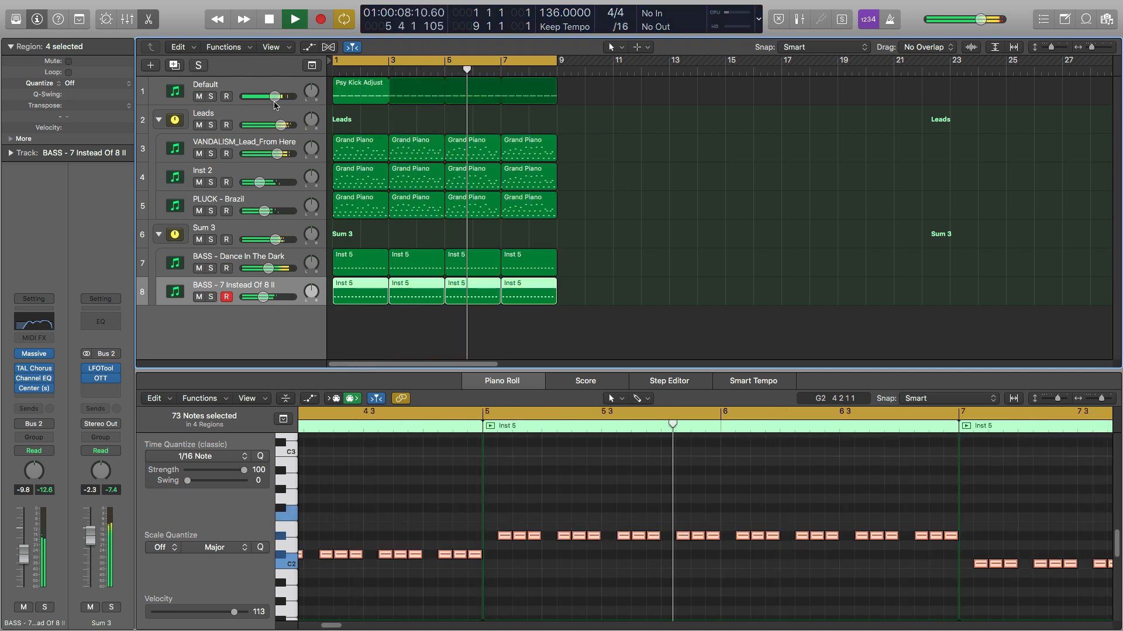
pyautogui.click(251, 89)
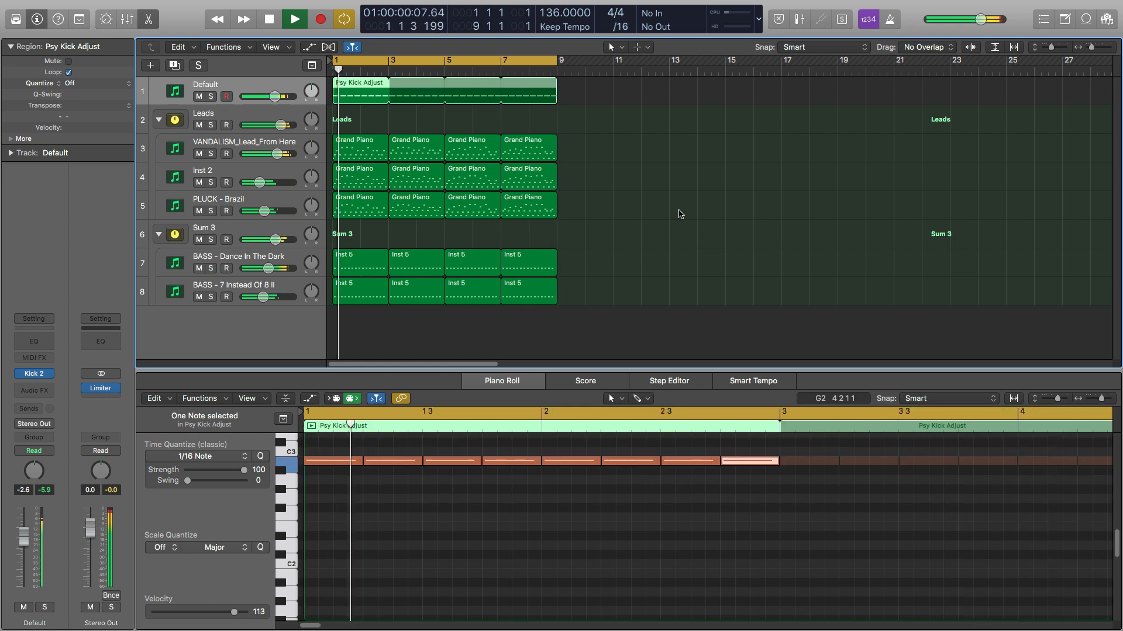
pyautogui.press('space')
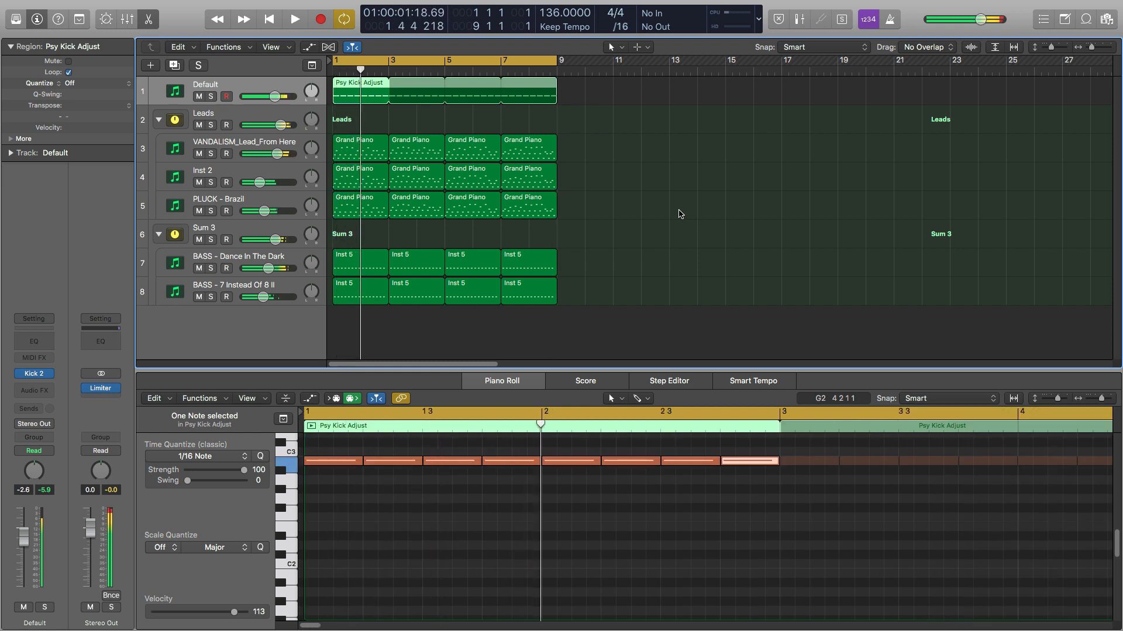